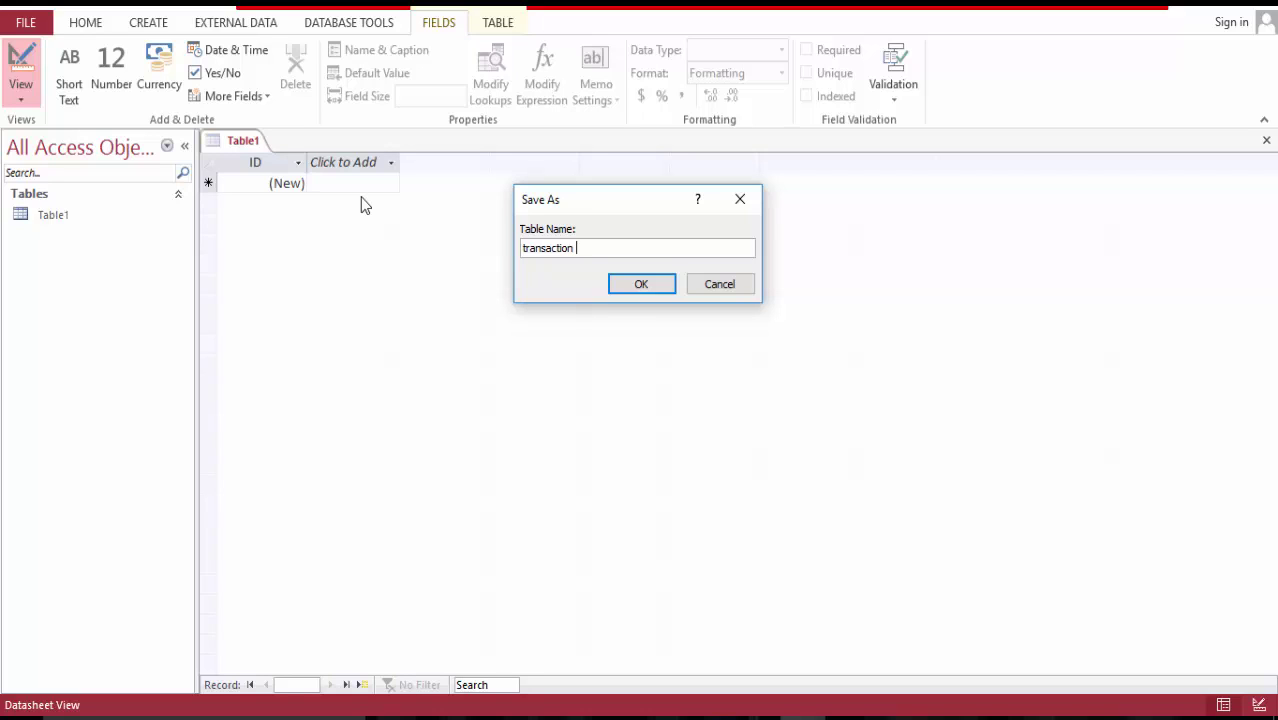
- Save the table as transaction tbl and name its AutoNumber key field Transaction ID
text(tbl)
key(Return)
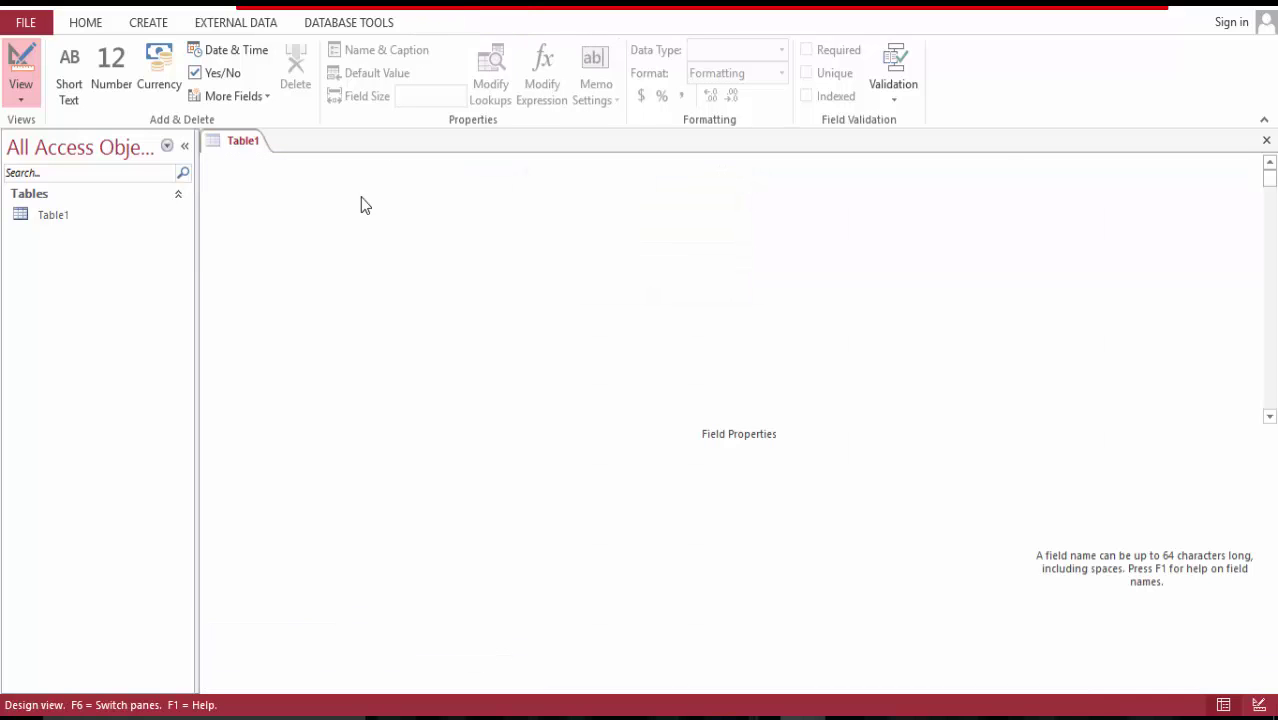
text(T)
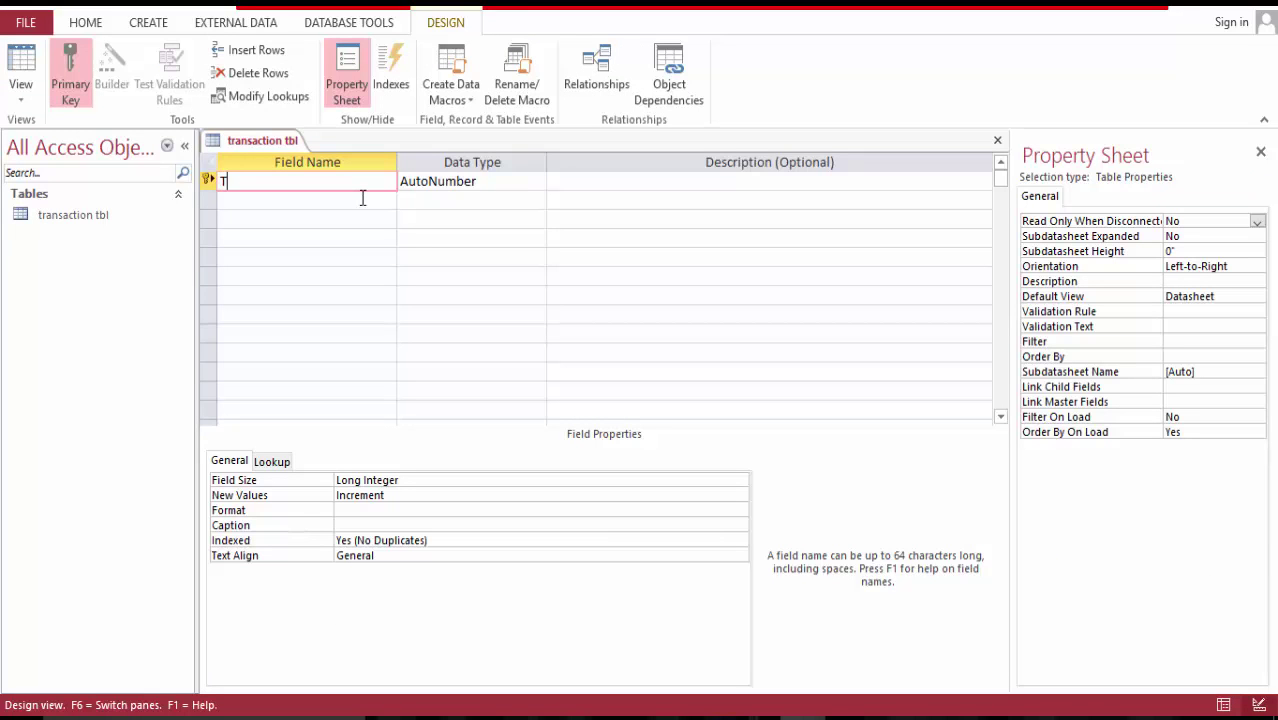
text(ransaction ID)
click(341, 205)
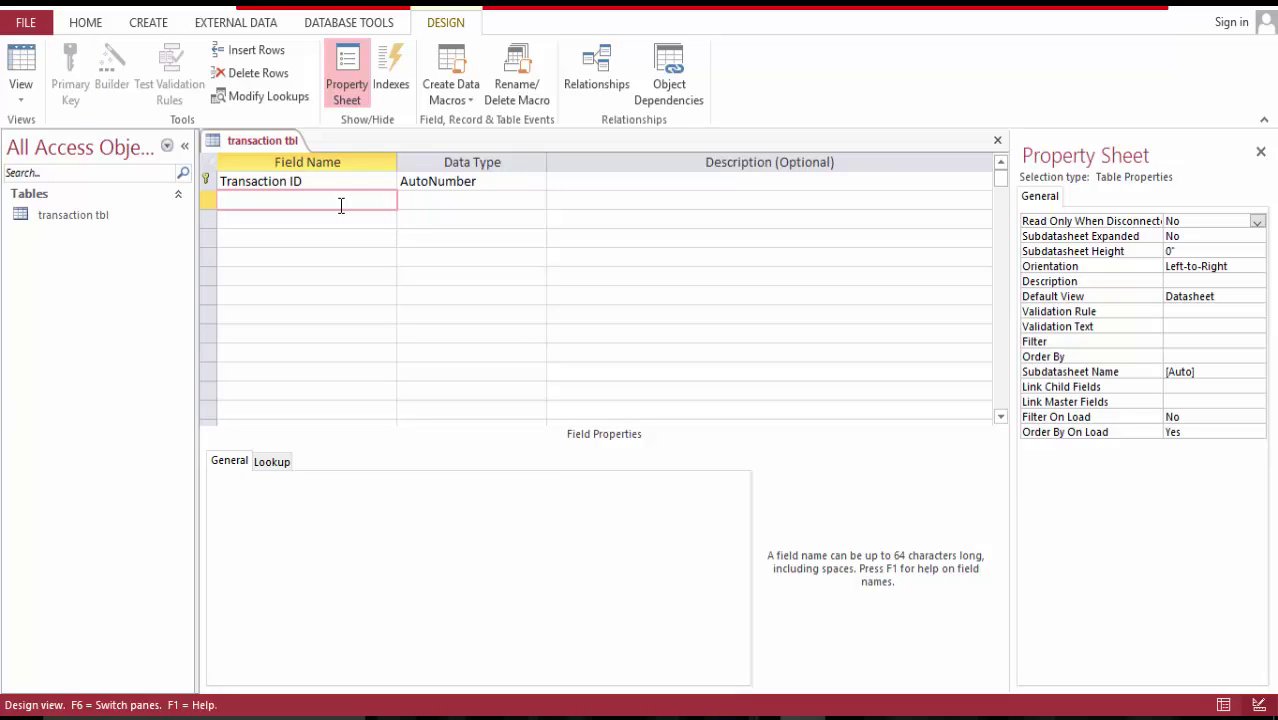
- Add a field named Cash below Transaction ID
text(Acco)
key(BackSpace)
key(BackSpace)
key(BackSpace)
key(BackSpace)
text(Cash)
key(Down)
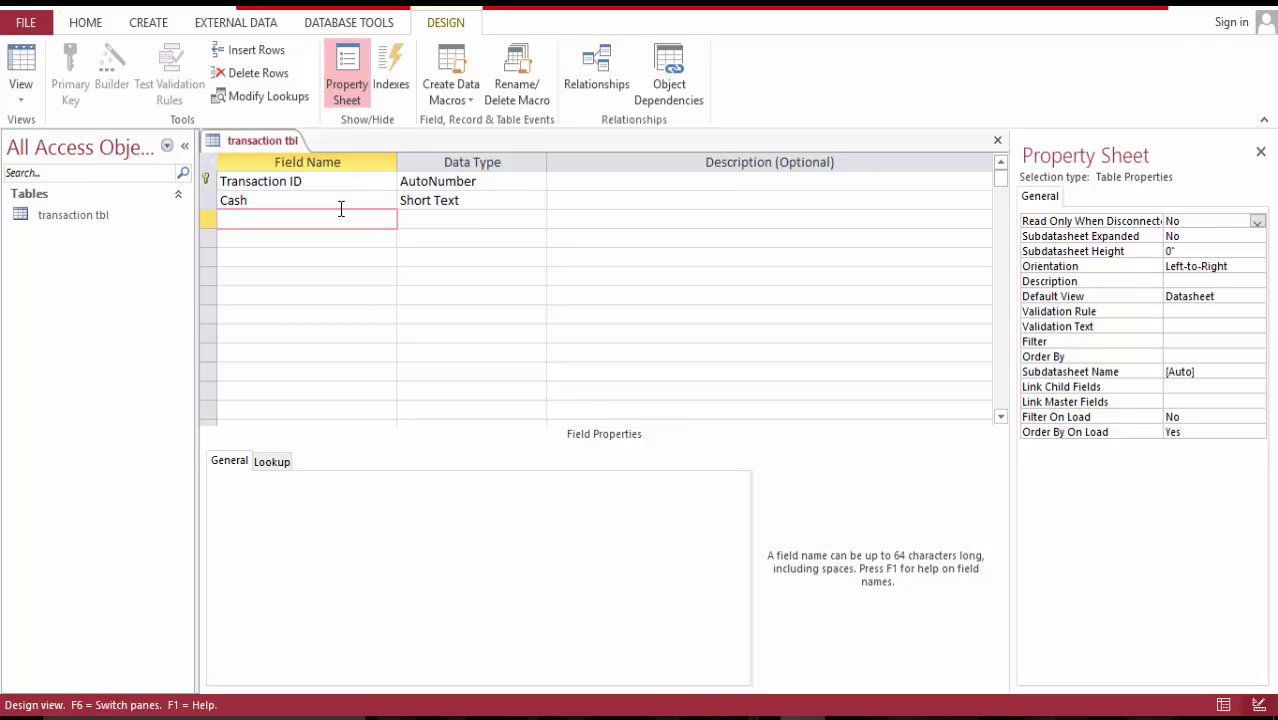
- Add the fields Adversting supplies, Prepaid Insurance and Office below Cash
text(Adversting supplies)
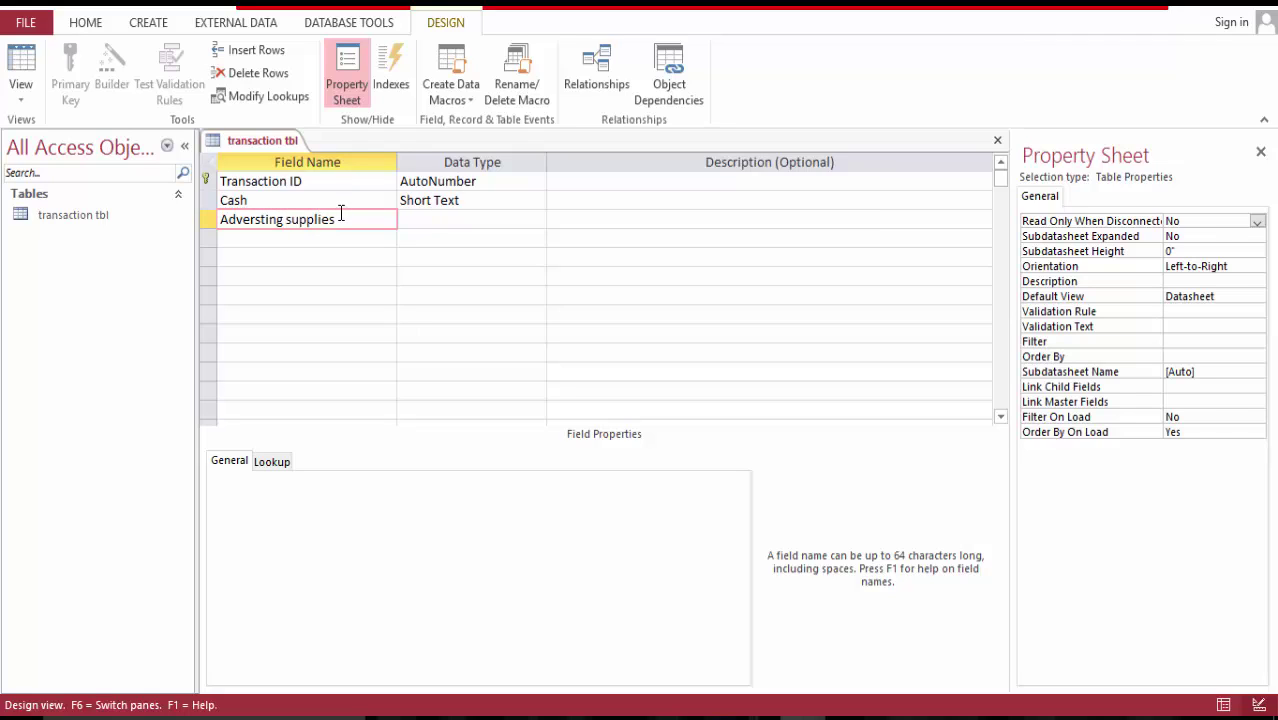
key(Down)
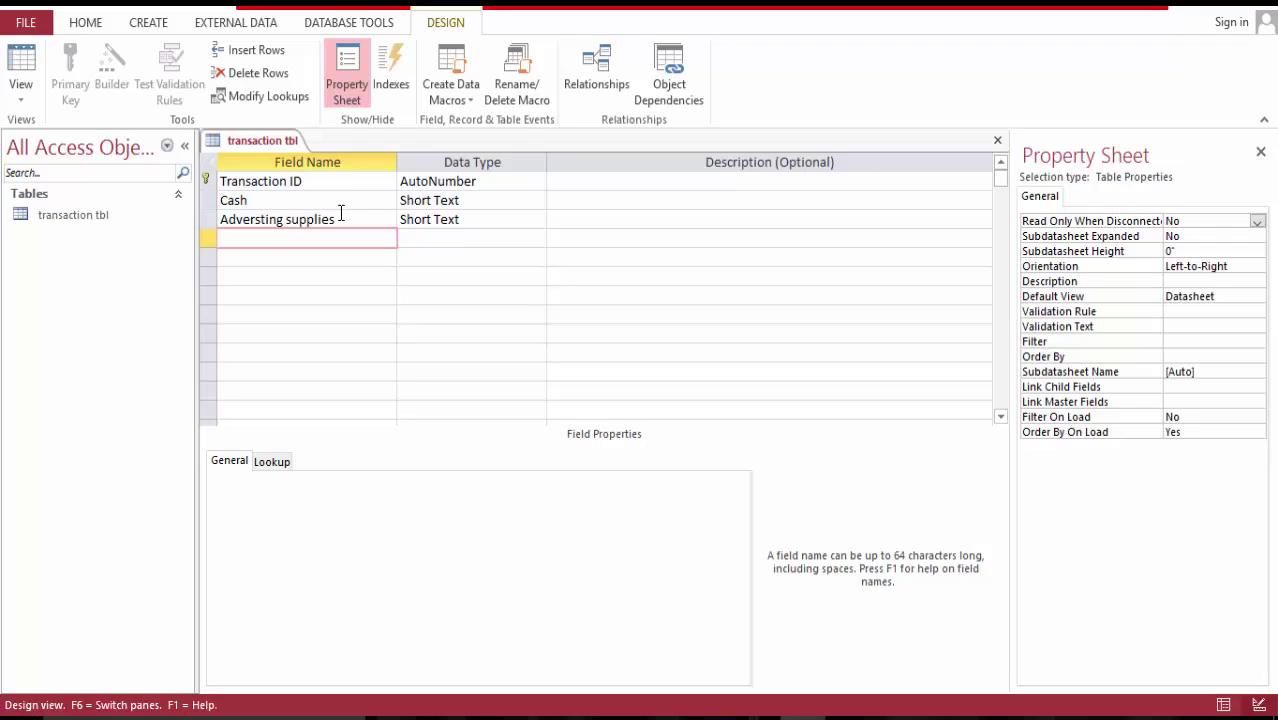
text(Prepaid Insurance)
click(339, 249)
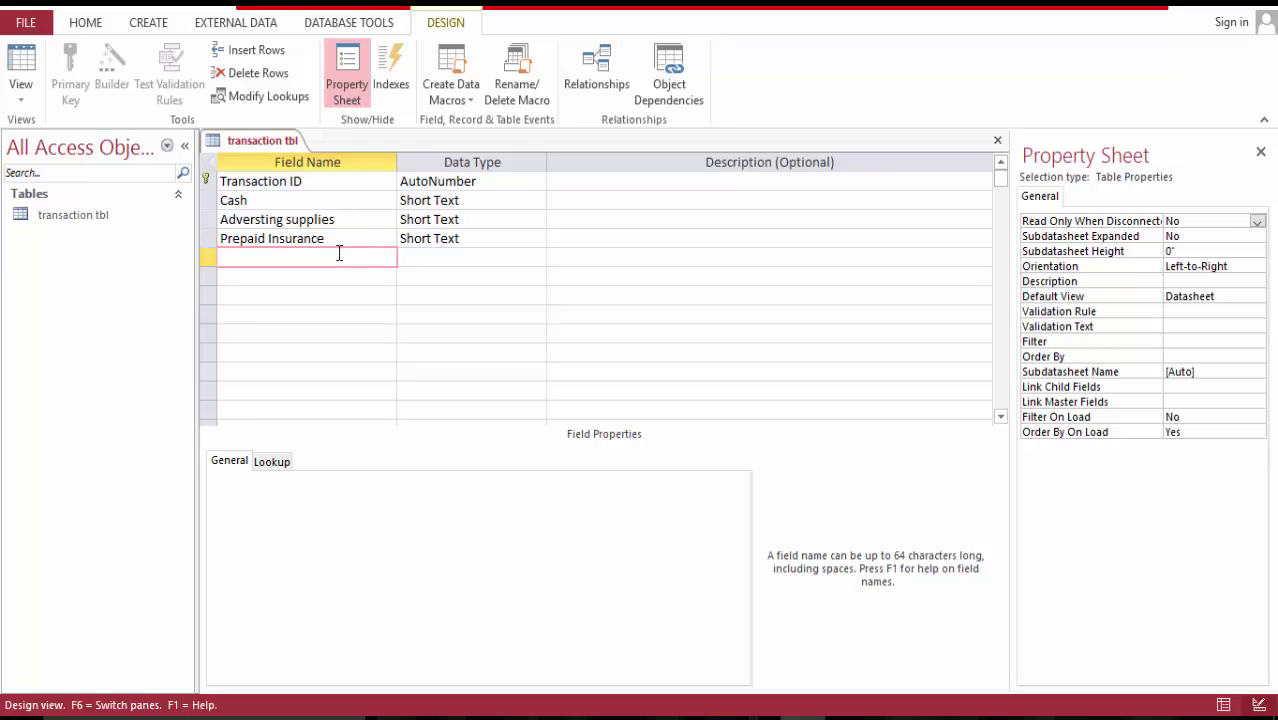
text(Office)
- Insert a row directly below Cash and name the new field Dr 1
click(208, 214)
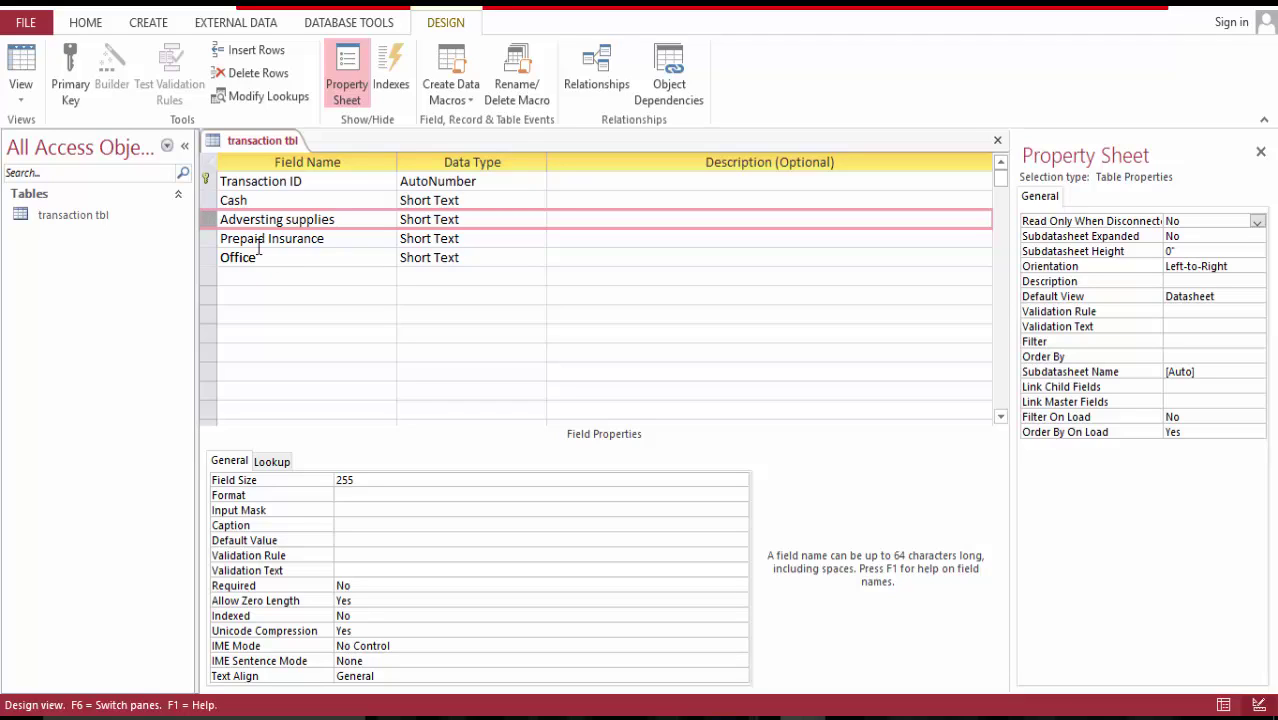
click(208, 224)
right_click(208, 224)
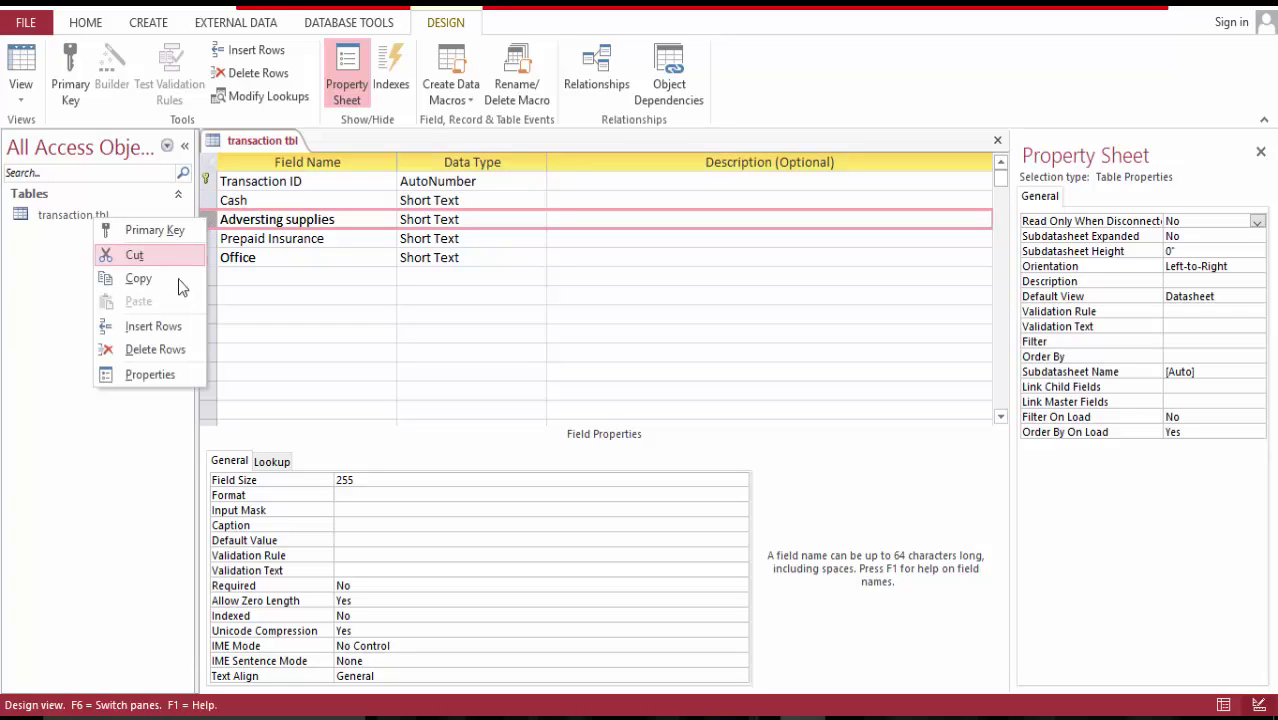
click(178, 324)
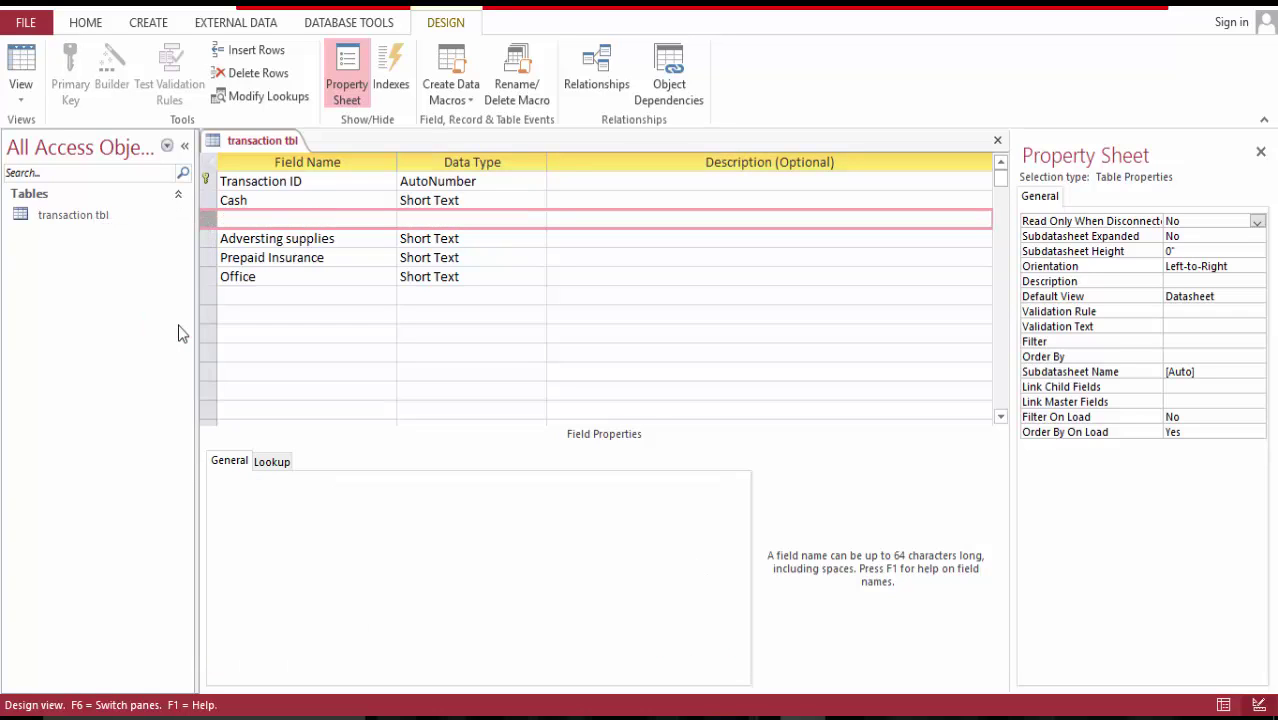
click(333, 221)
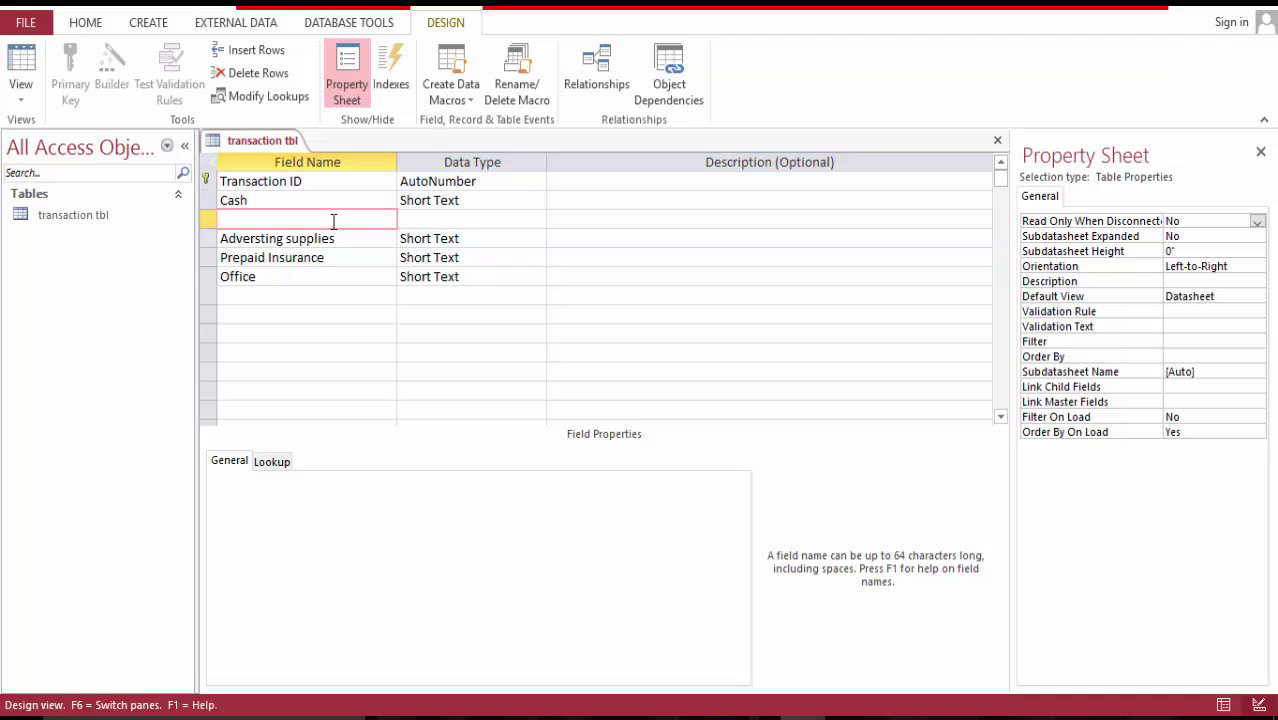
text(Dr)
click(203, 222)
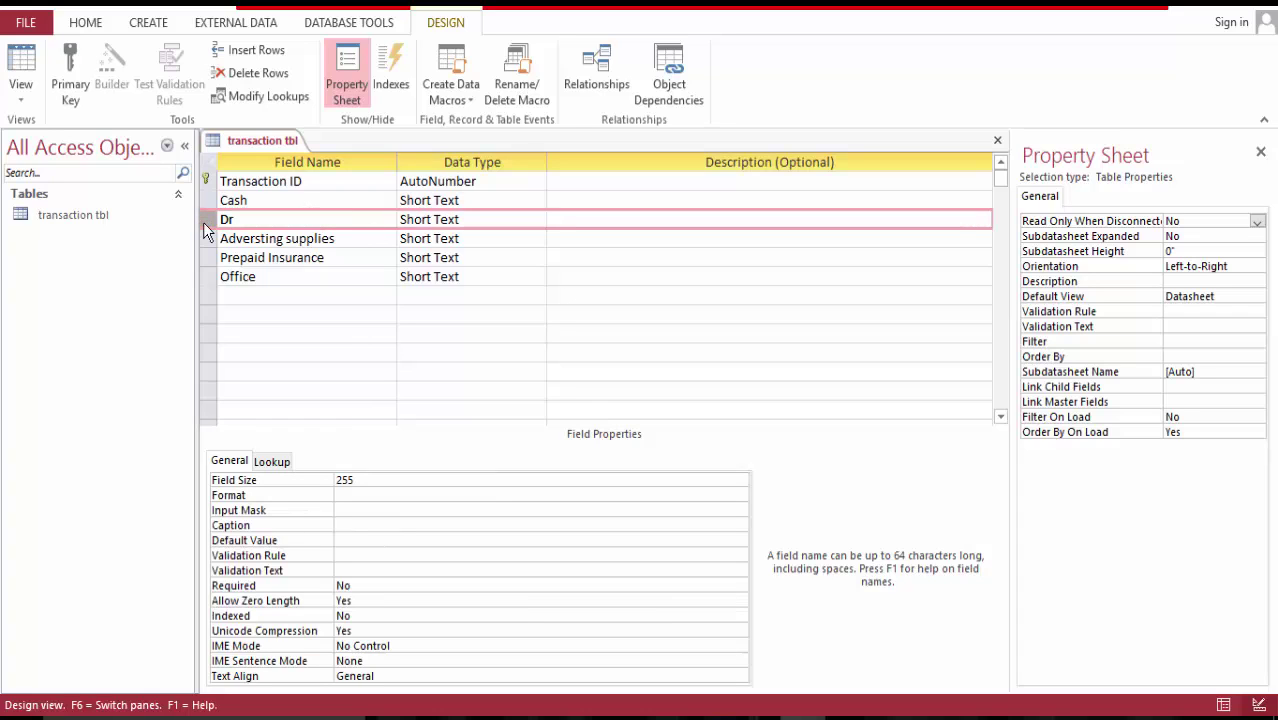
right_click(203, 222)
click(258, 221)
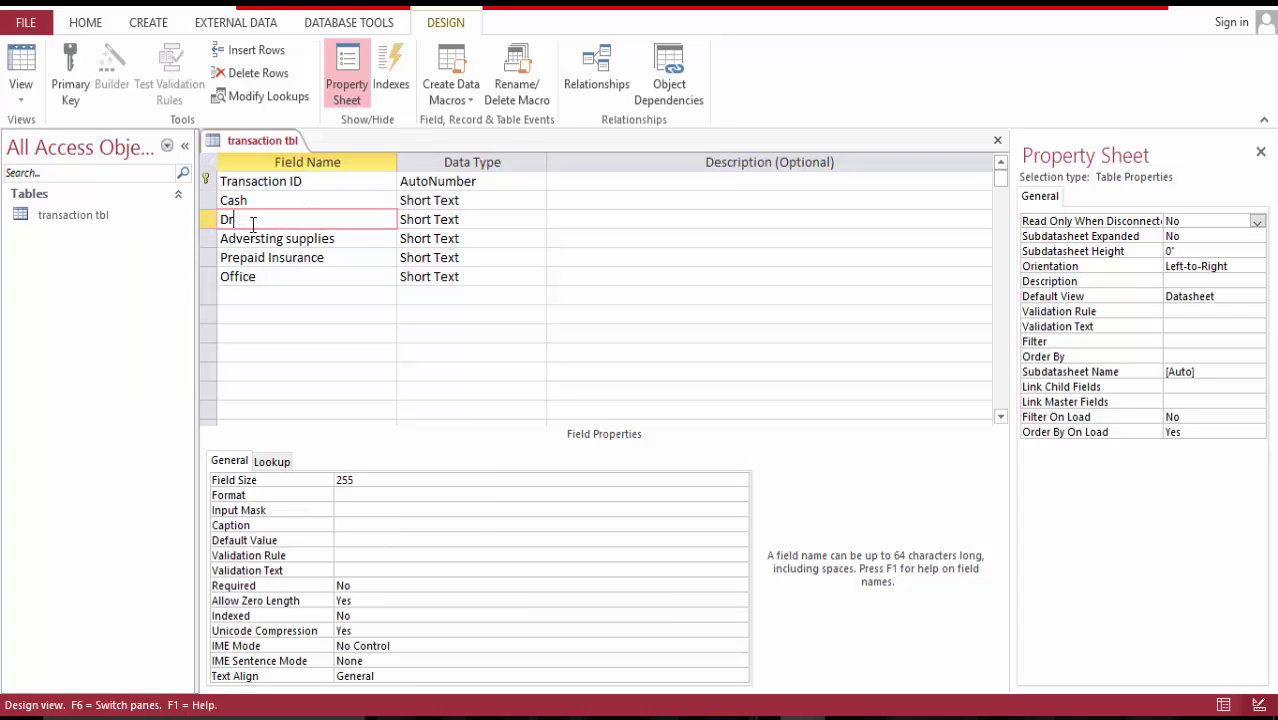
text(1)
key(Down)
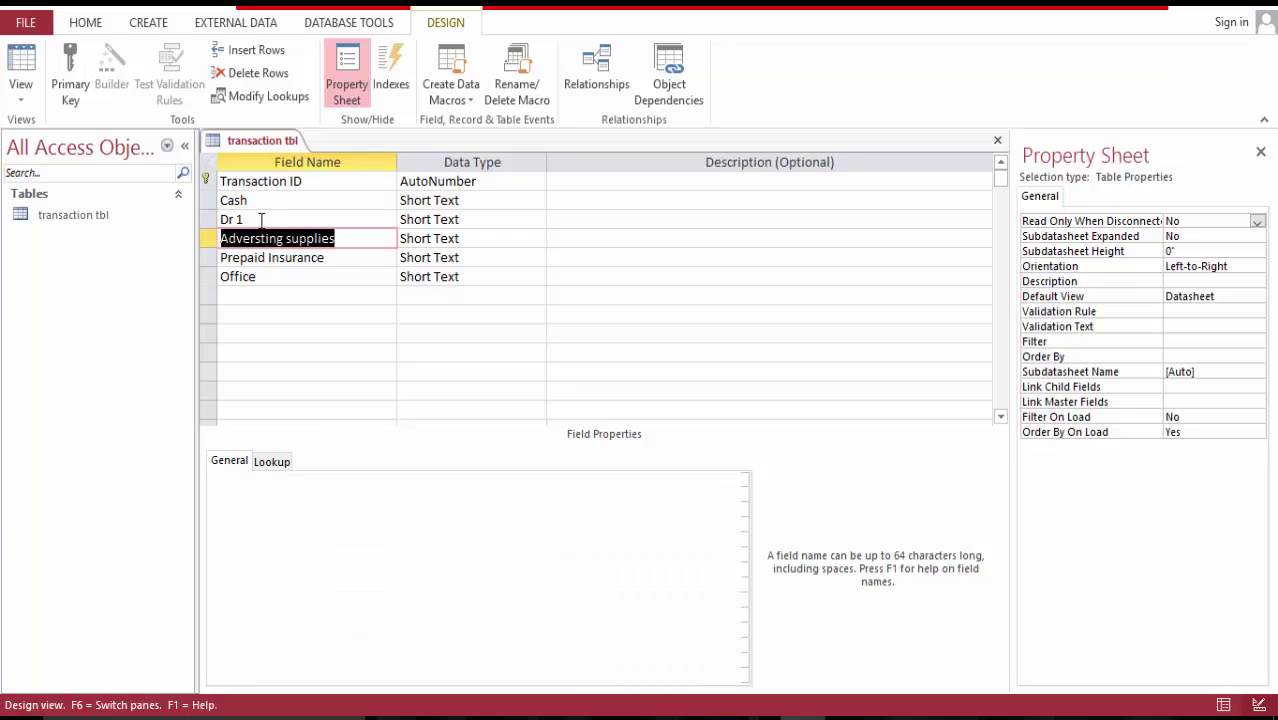
- Rename the Adversting supplies field to Cr 1
text(C)
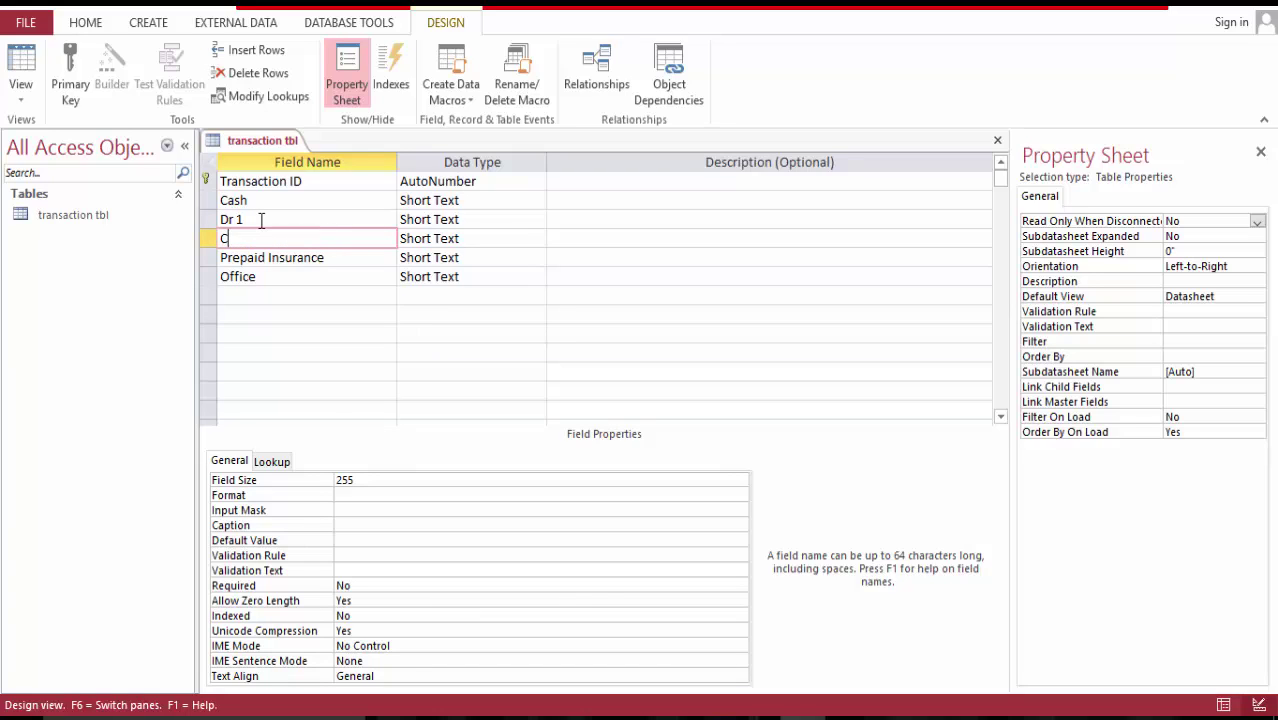
text(r 1)
key(Tab)
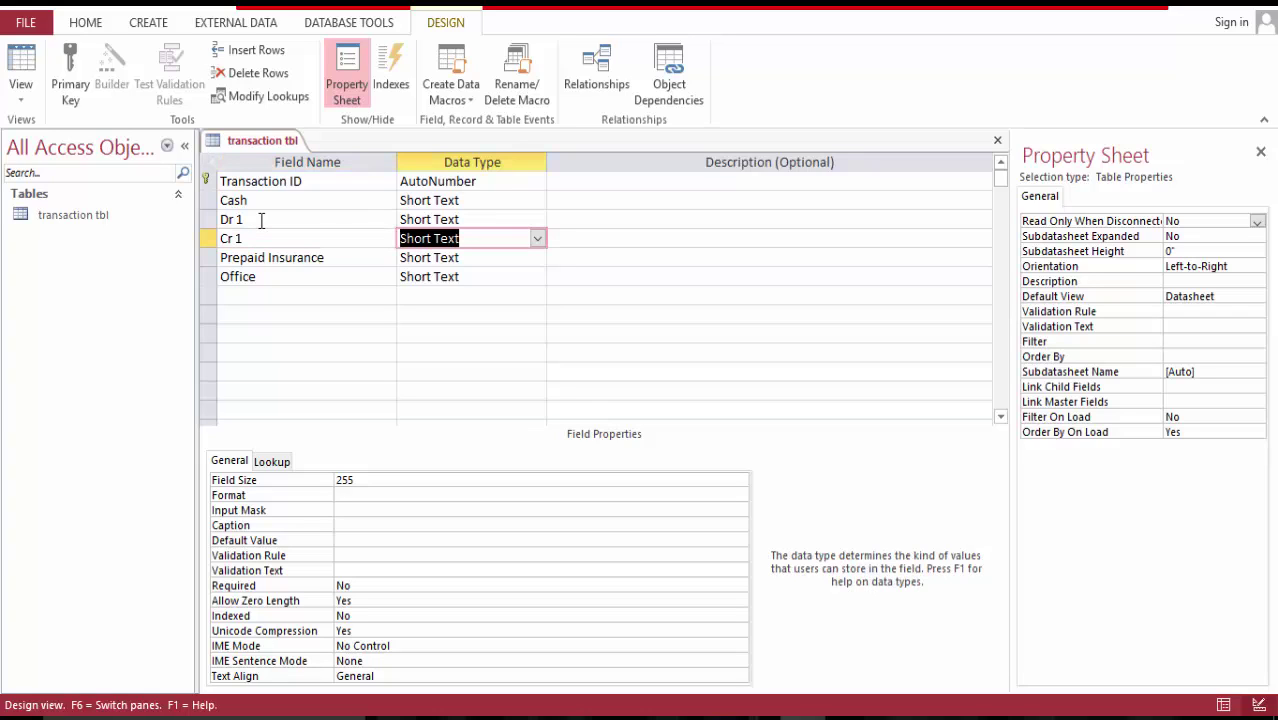
key(Tab)
key(Tab)
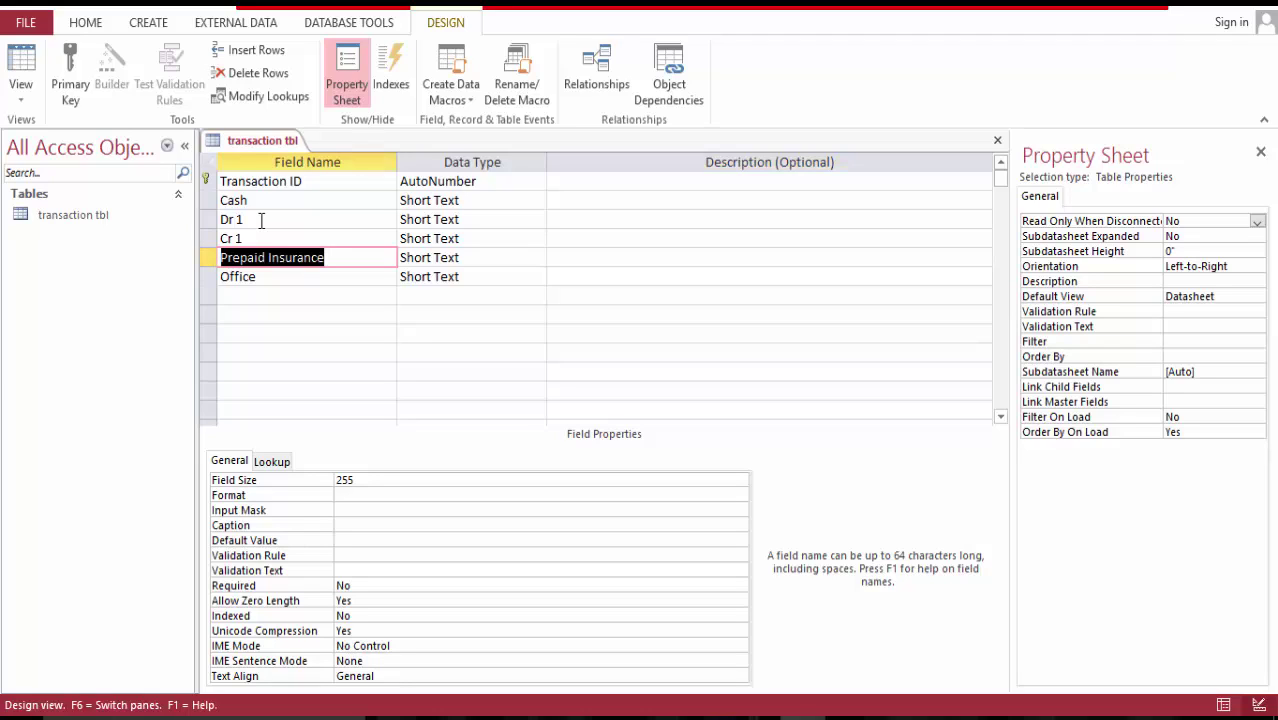
- Rename the Prepaid Insurance field to Advertising Supplies
text(Adv)
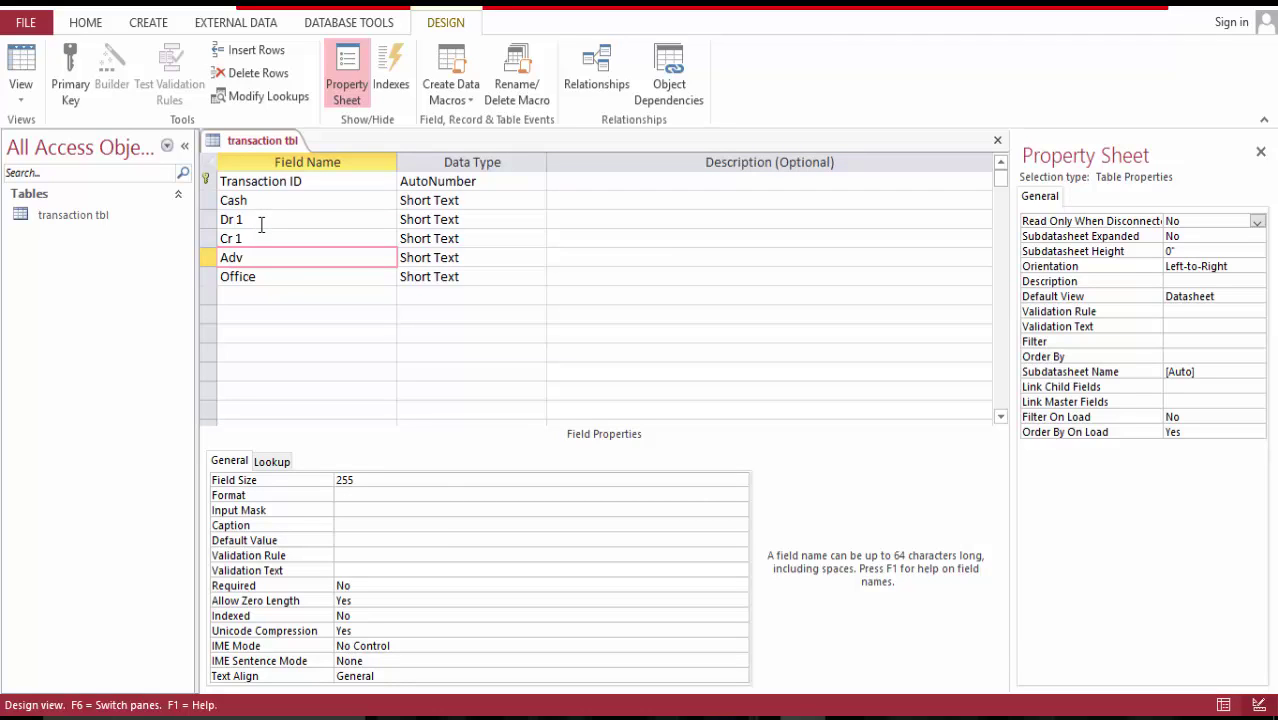
text(ertising Supplies)
key(Down)
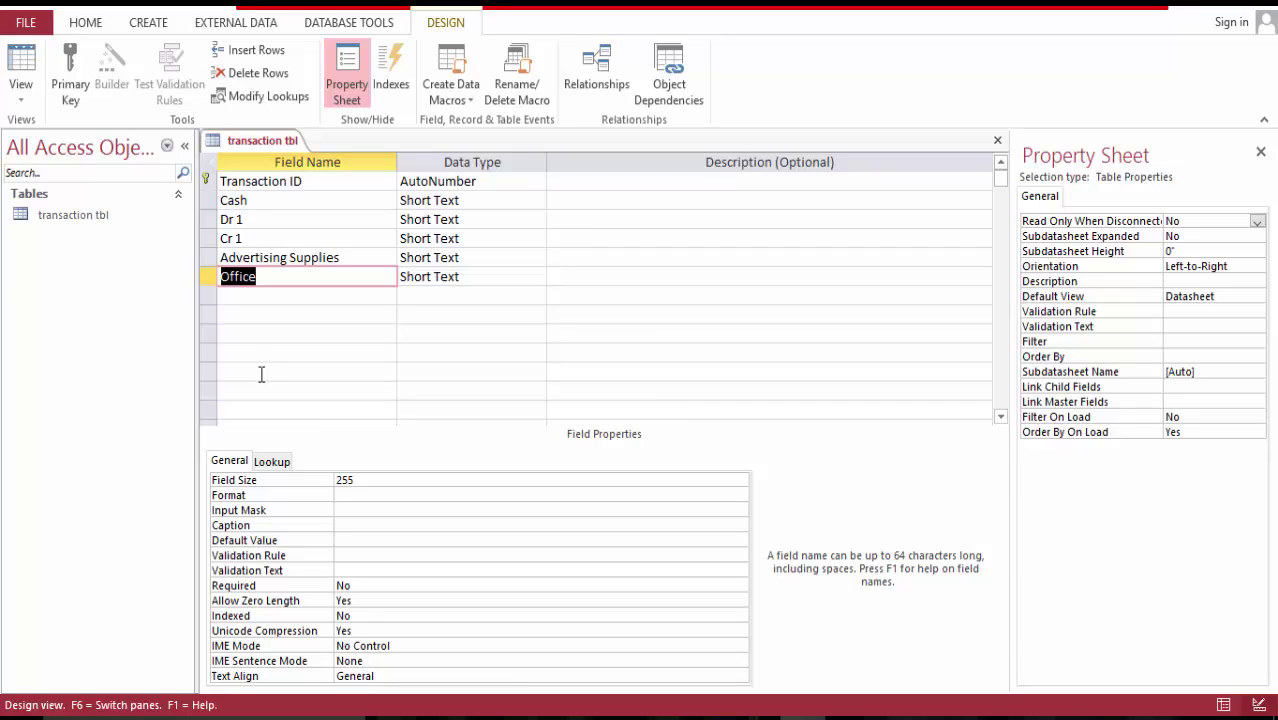
- Rename the Office field to Dr 2 and add a Cr 2 field below it
text(Dr 2)
key(Down)
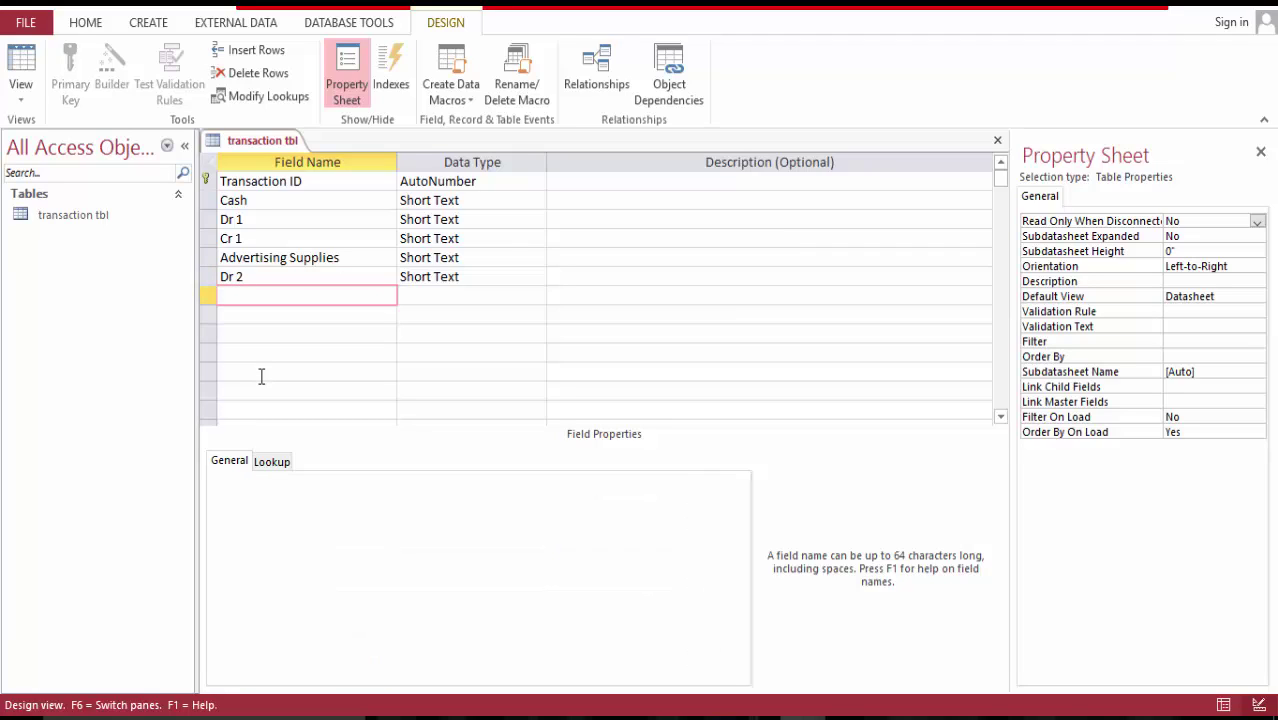
text(Cr 2)
key(Up)
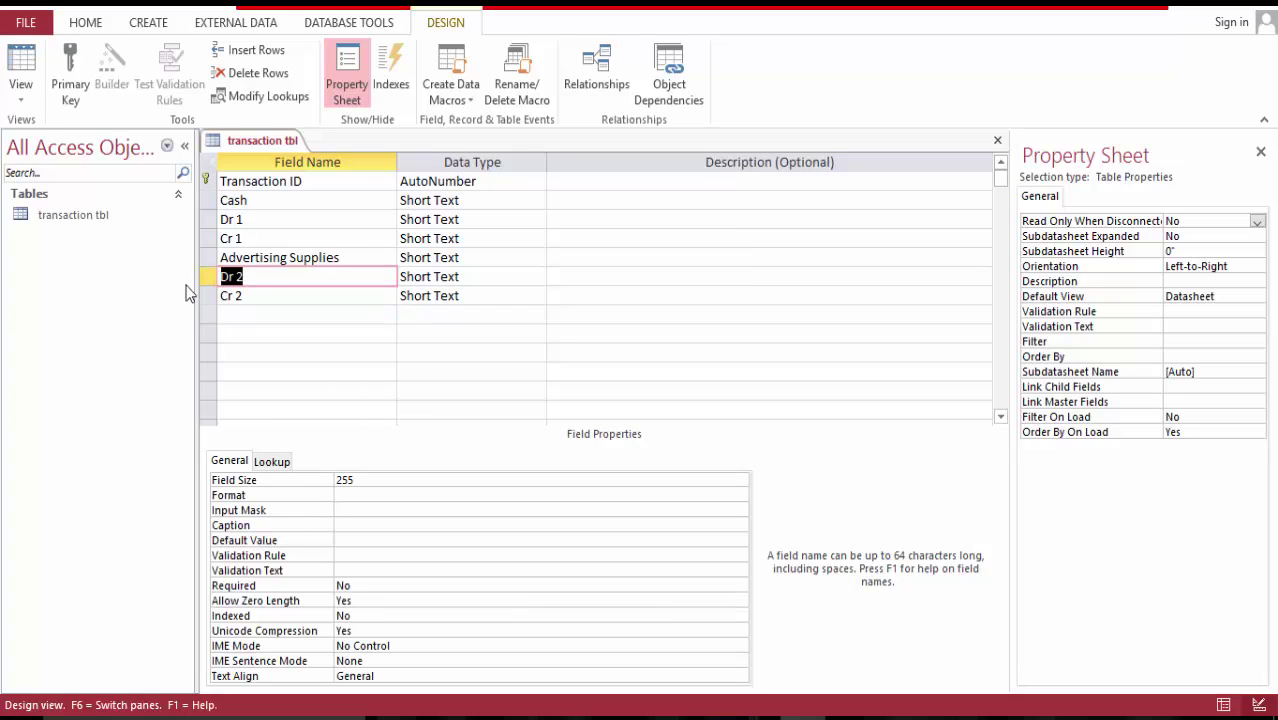
click(240, 313)
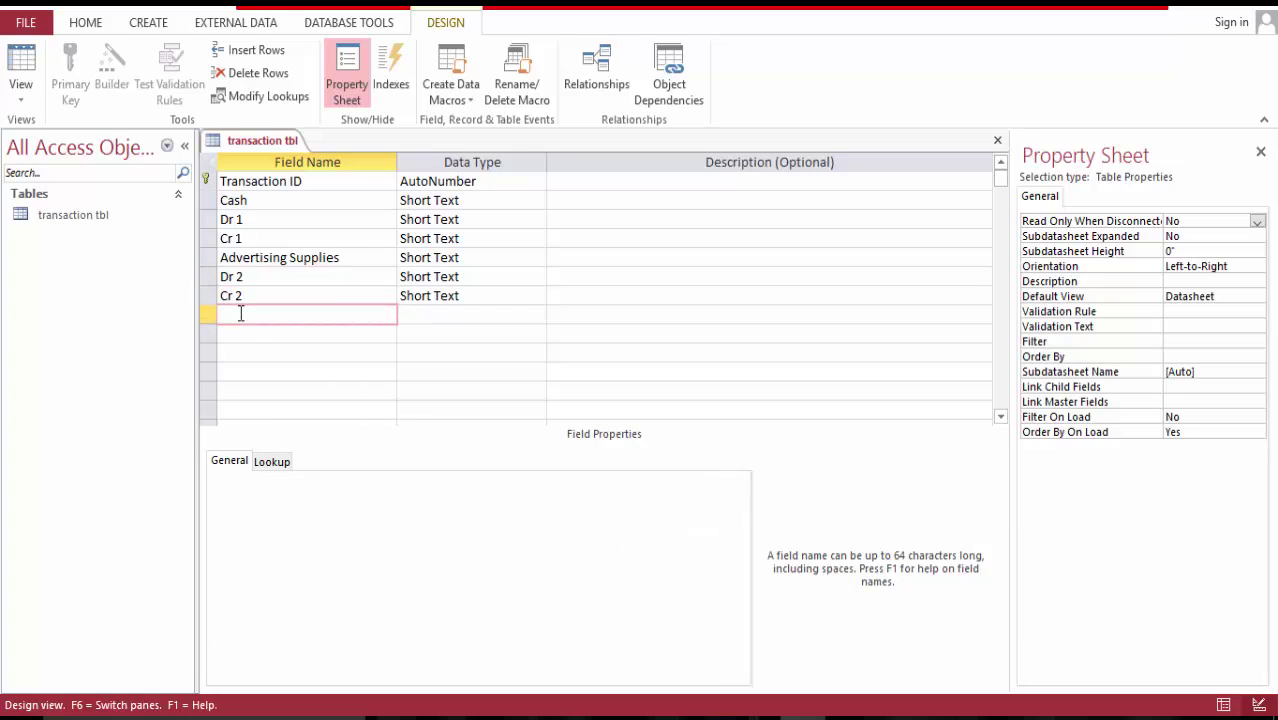
- Add the fields Office Equipment, Dr 3 and Cr 3 below Cr 2
text(Office Equipment)
key(Down)
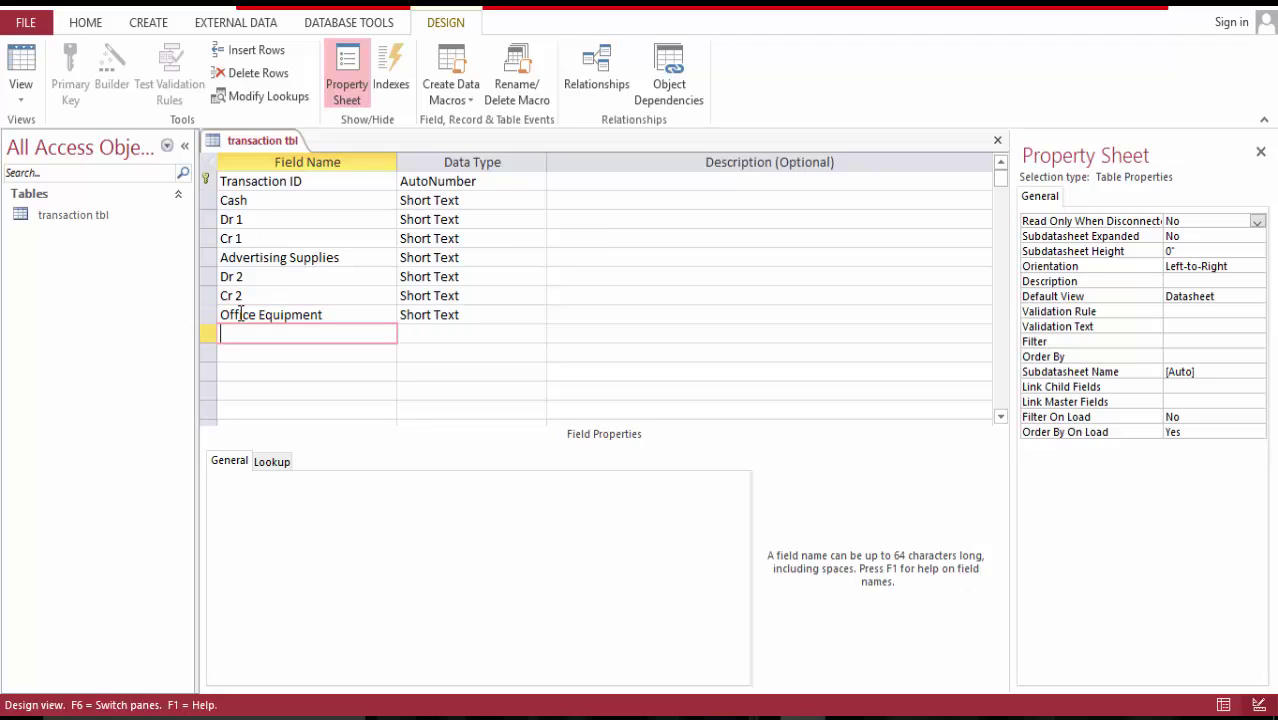
text(Dr 3)
key(Down)
text(C)
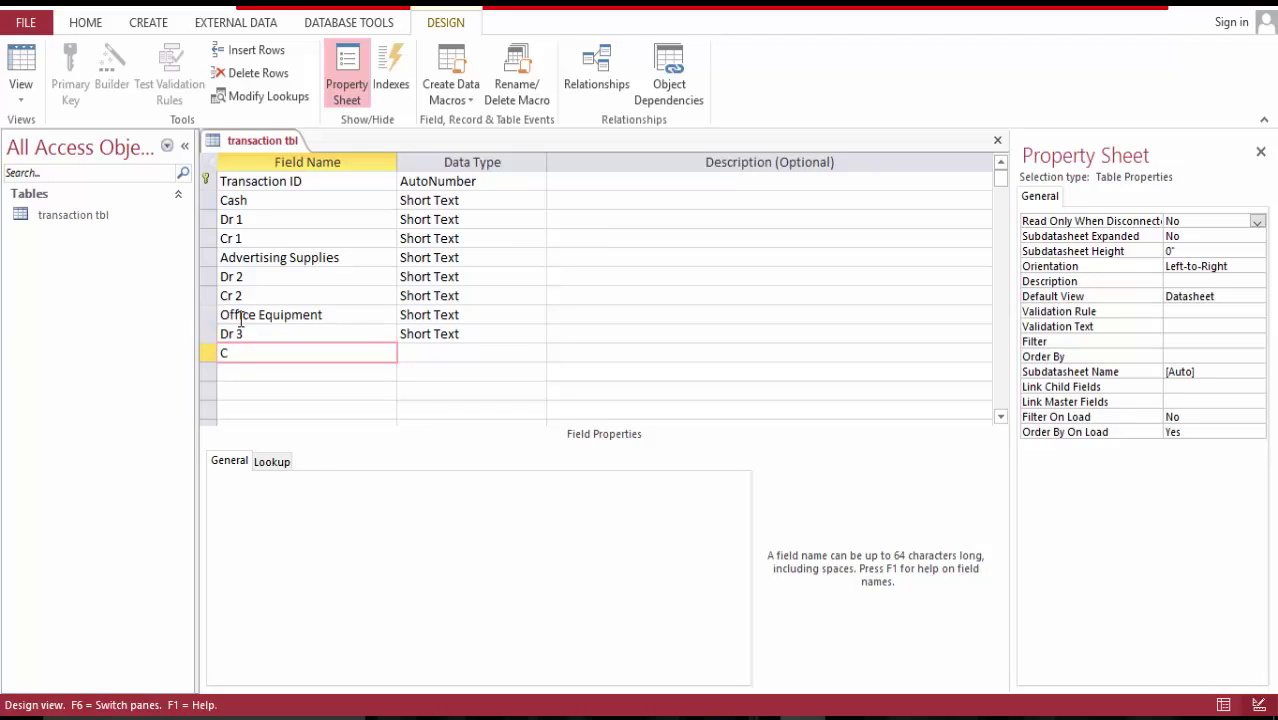
text(r 3)
click(239, 376)
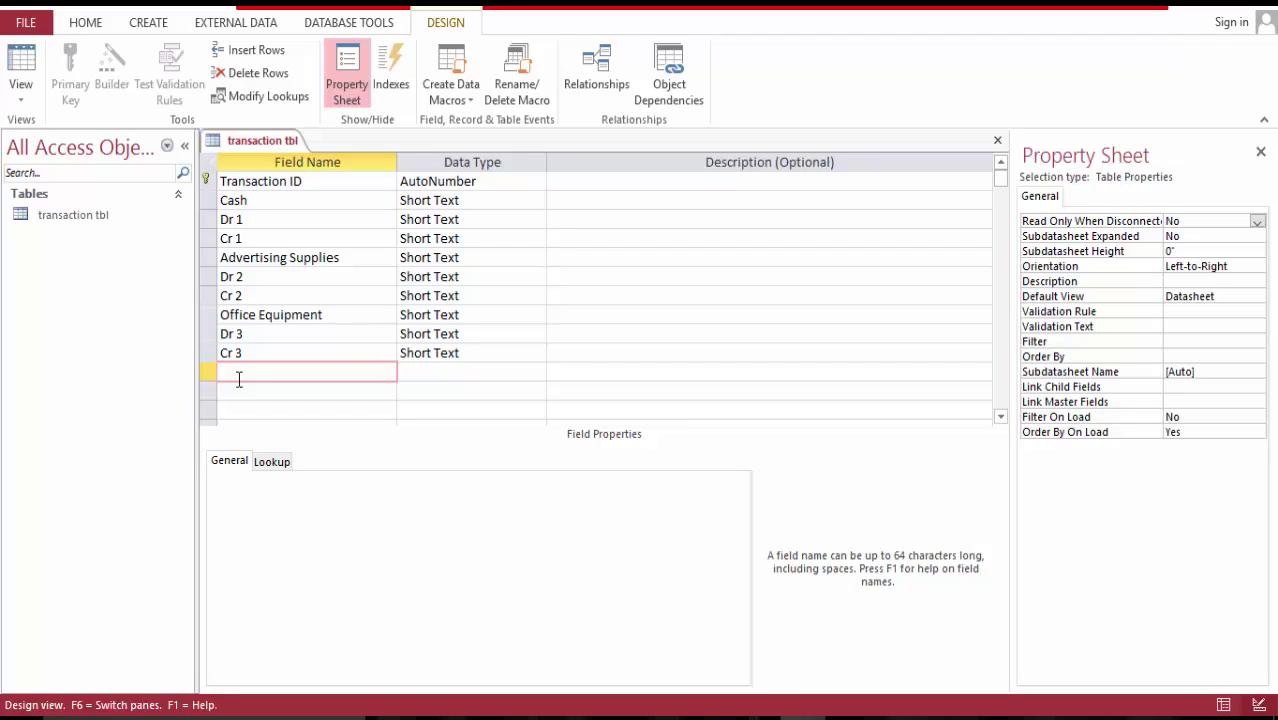
- Add the fields Notes Payable, Dr 4 and Cr 4 below Cr 3
text(Notes Payable)
click(239, 398)
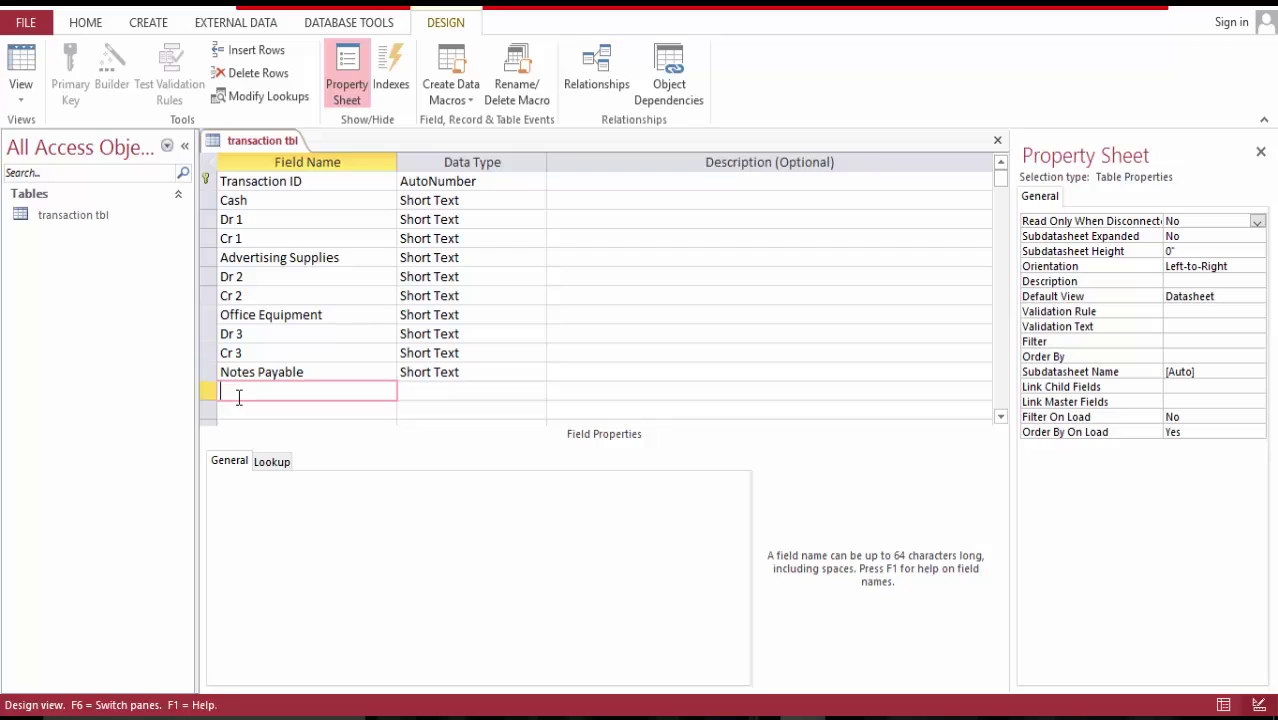
text(Dr 4)
click(238, 402)
text(Cr )
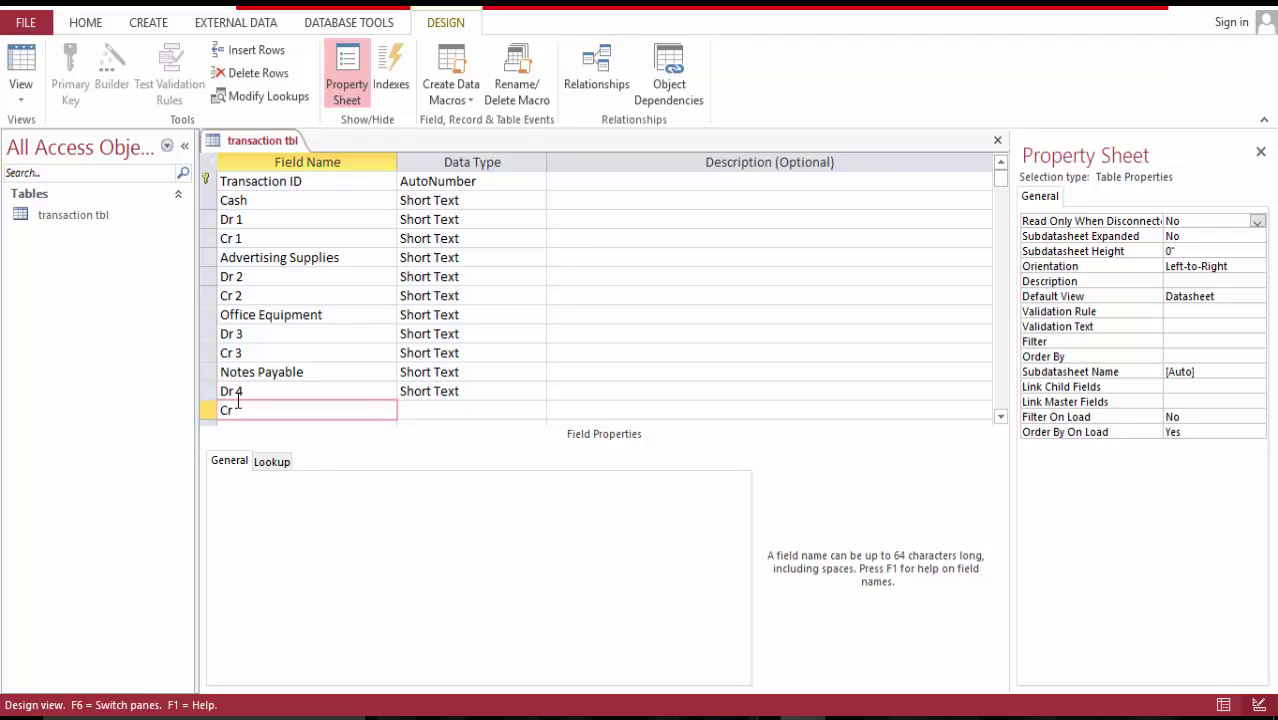
text(4)
key(Down)
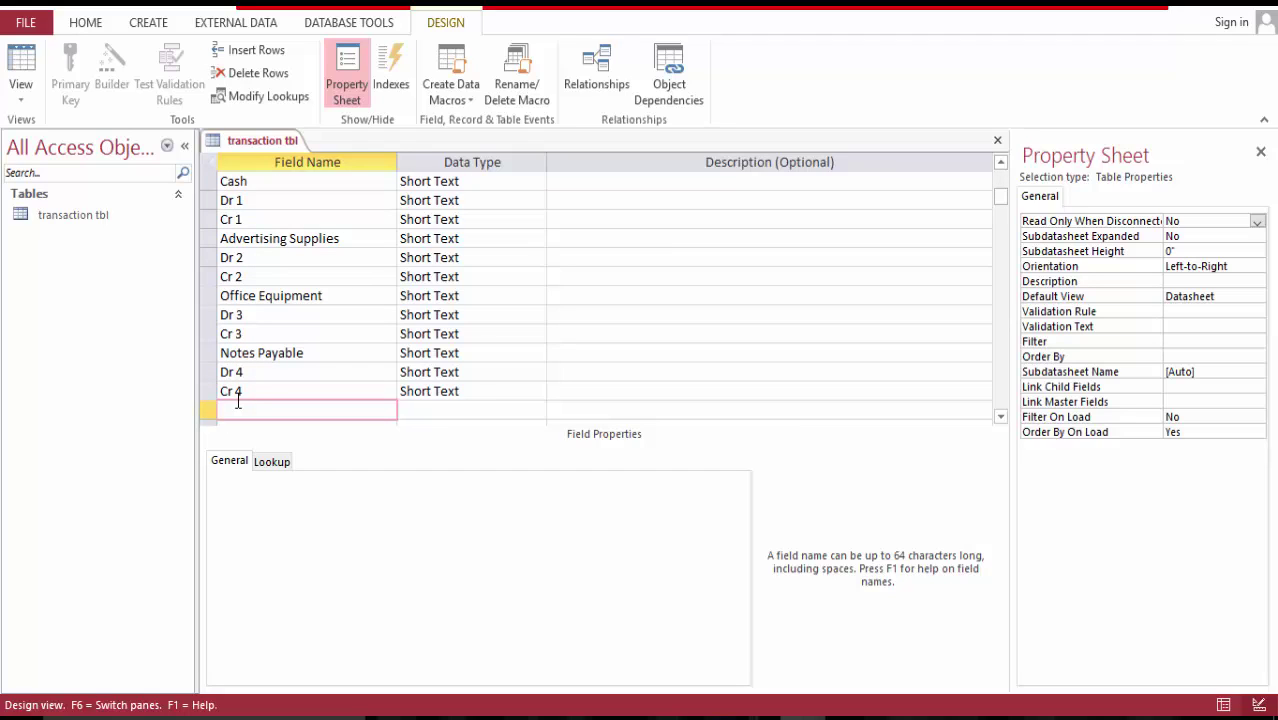
- Add the fields Accounts Payable and Unearned Revenue below Cr 4
text(Accounts Payable)
key(Return)
key(Return)
key(Return)
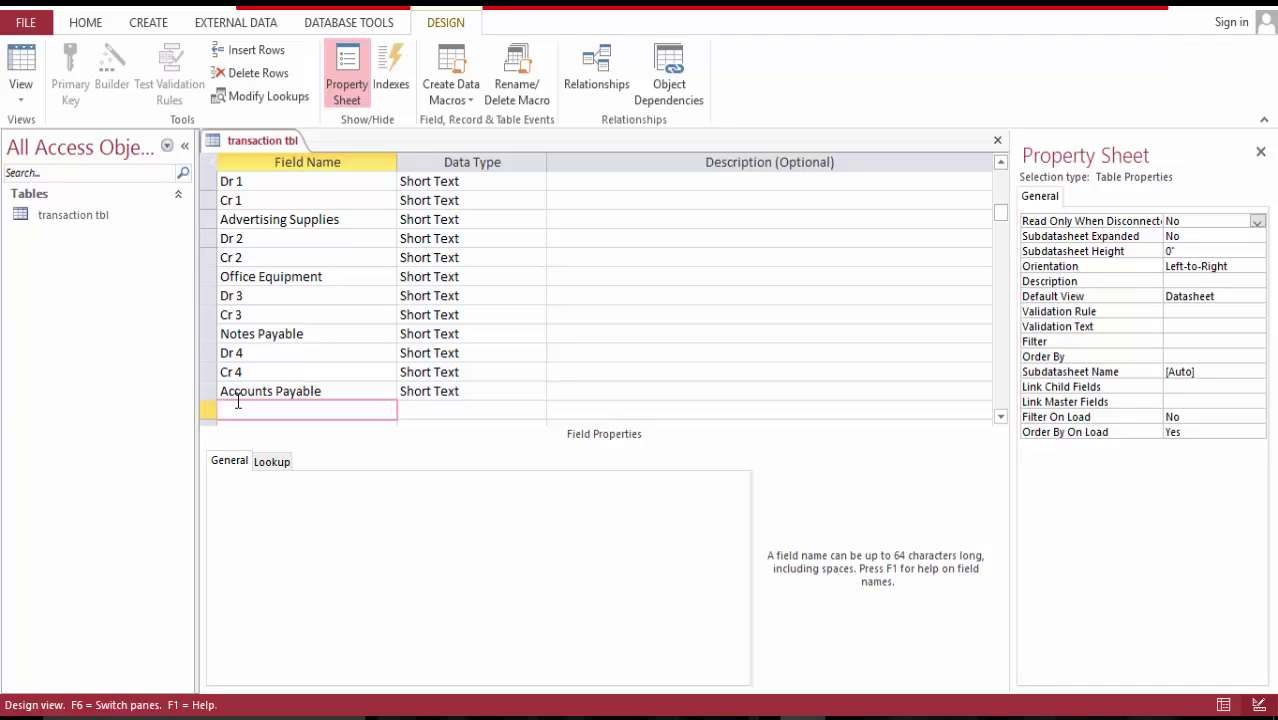
text(Unearned Revenue)
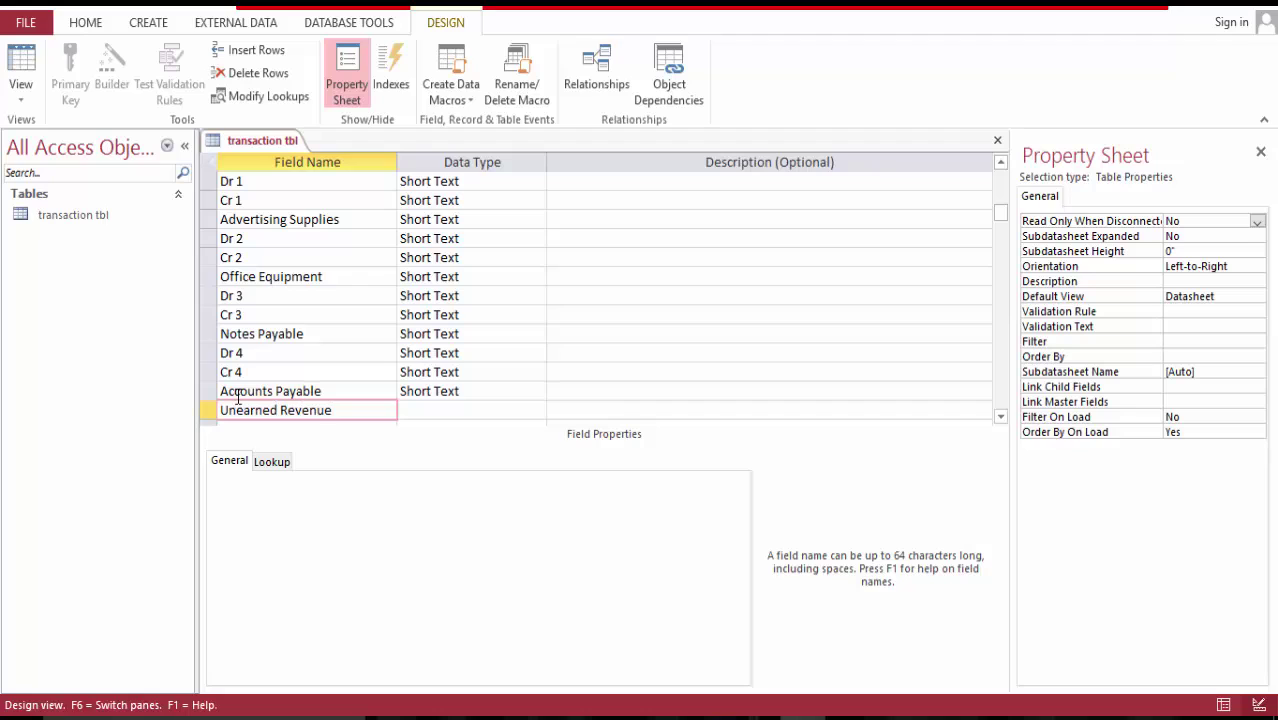
key(Down)
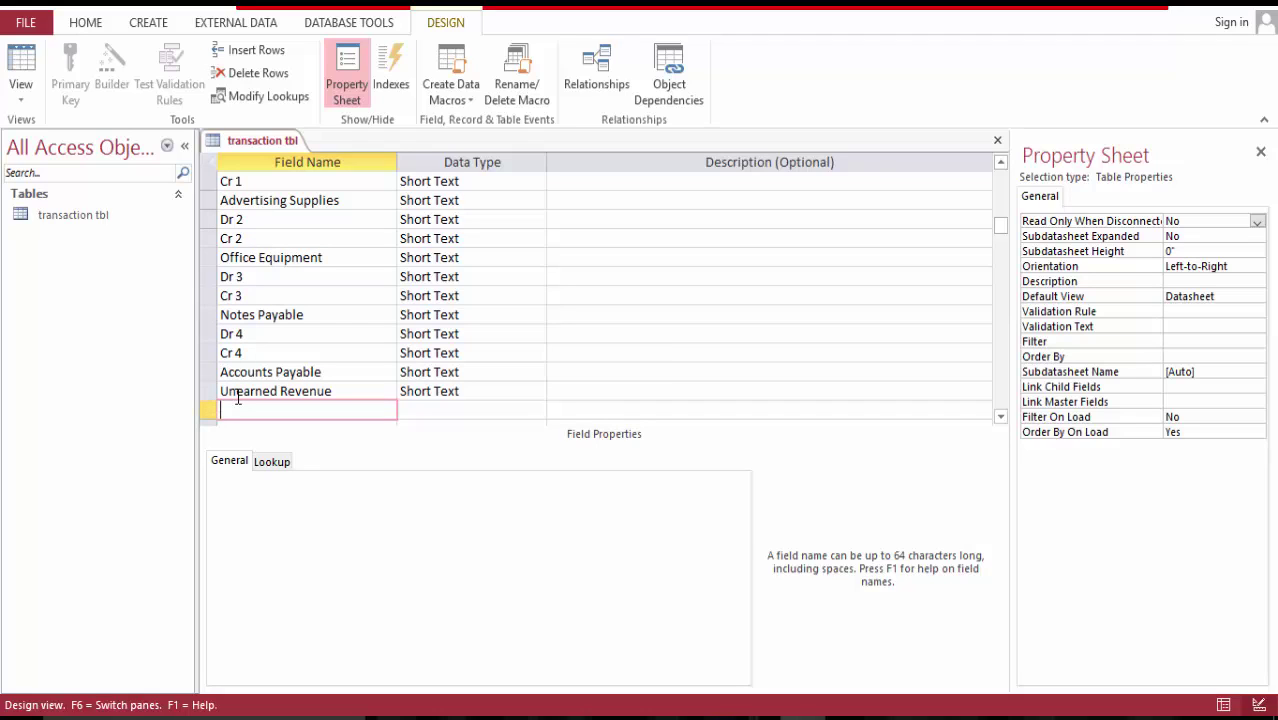
- Add the fields Common Stock and Dividends below Unearned Revenue
text(Common Stock)
key(Tab)
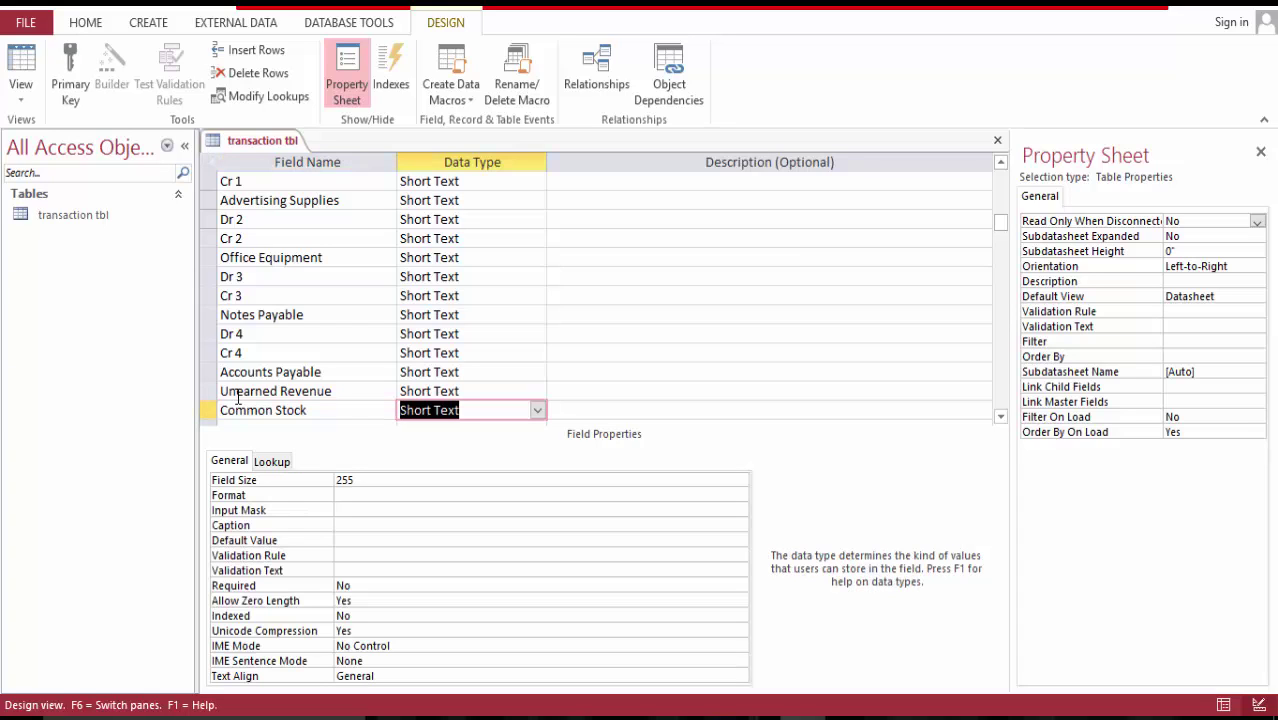
key(Down)
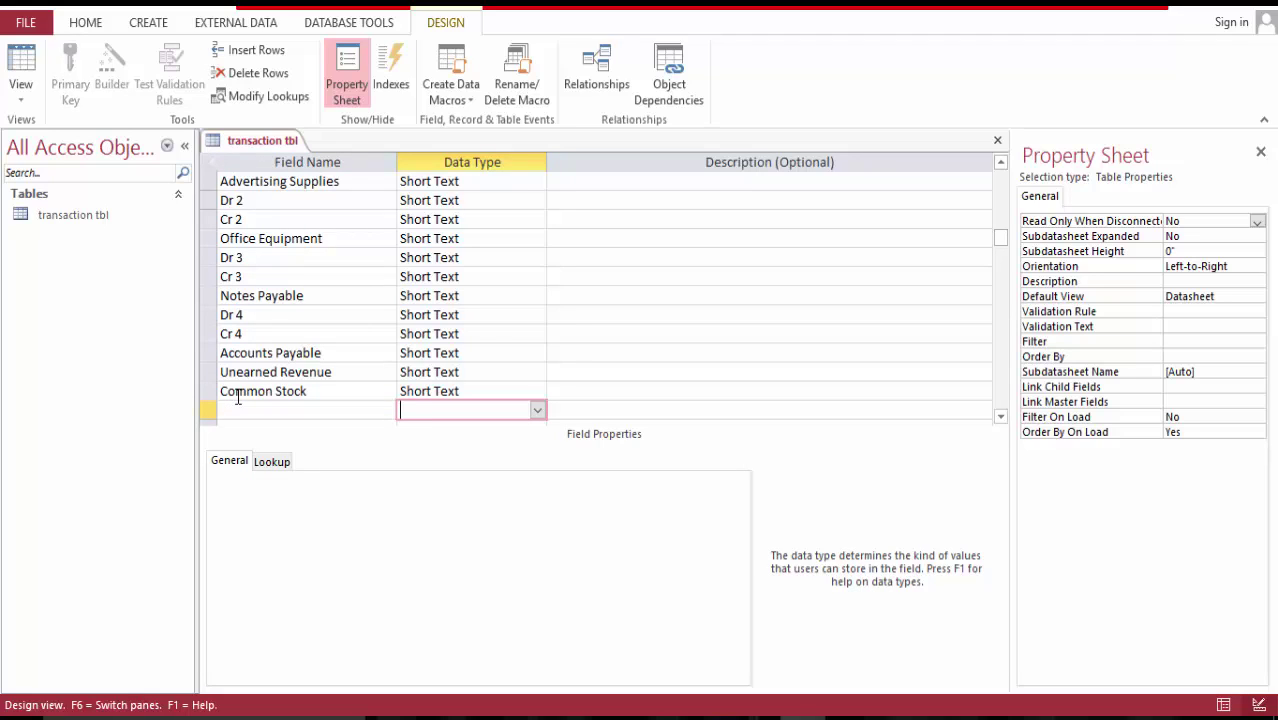
key(shift+Tab)
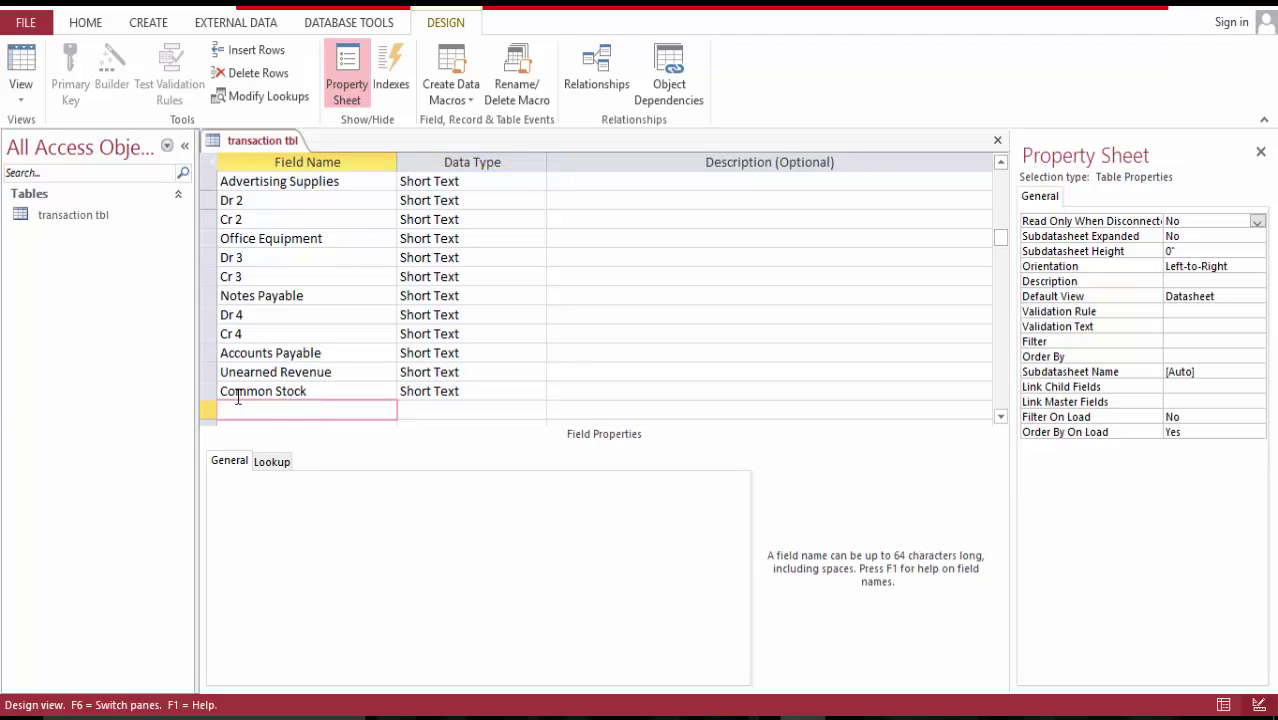
text(Dividends)
key(Down)
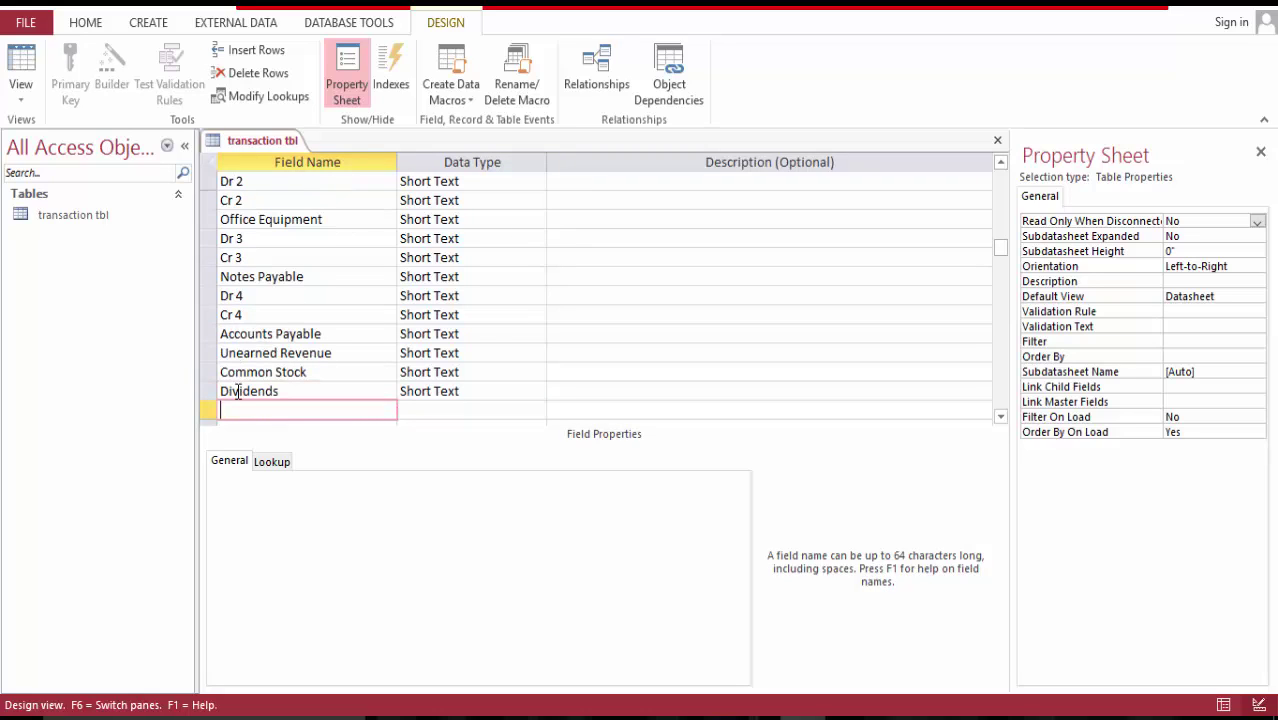
- Add the field Service Revenue below Dividends
text(Service)
key(Down)
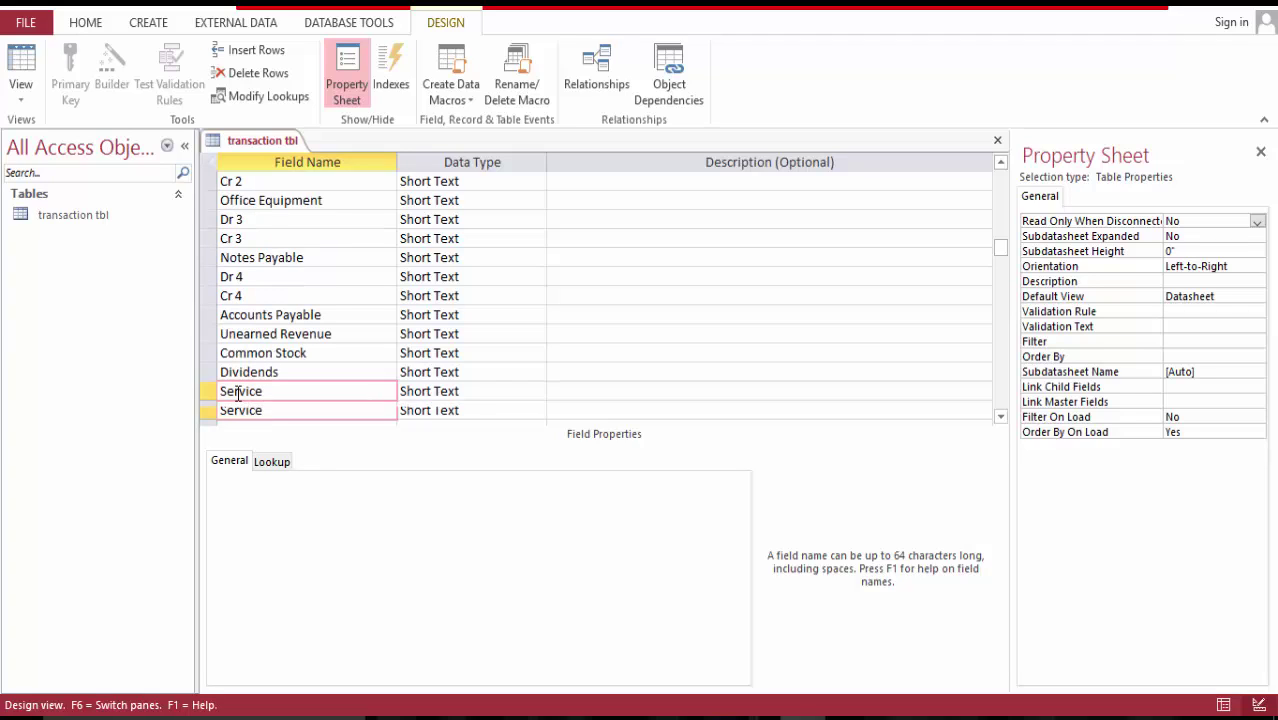
click(268, 391)
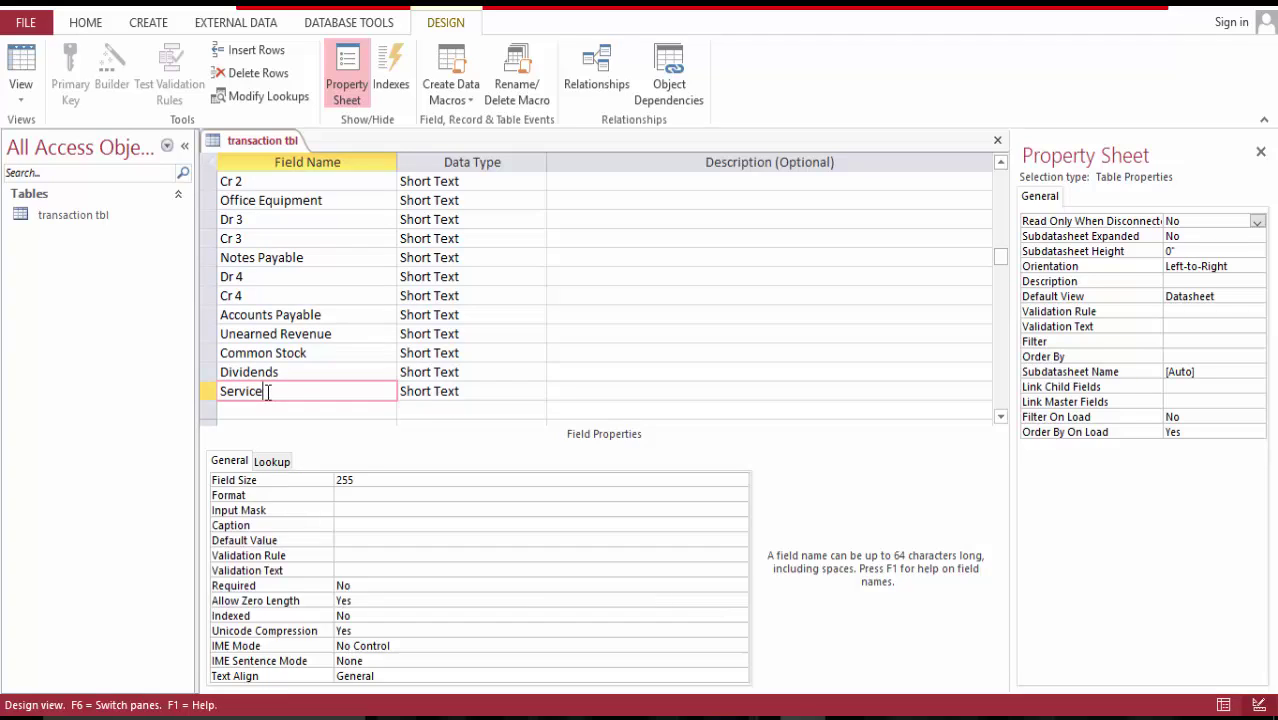
text(Re)
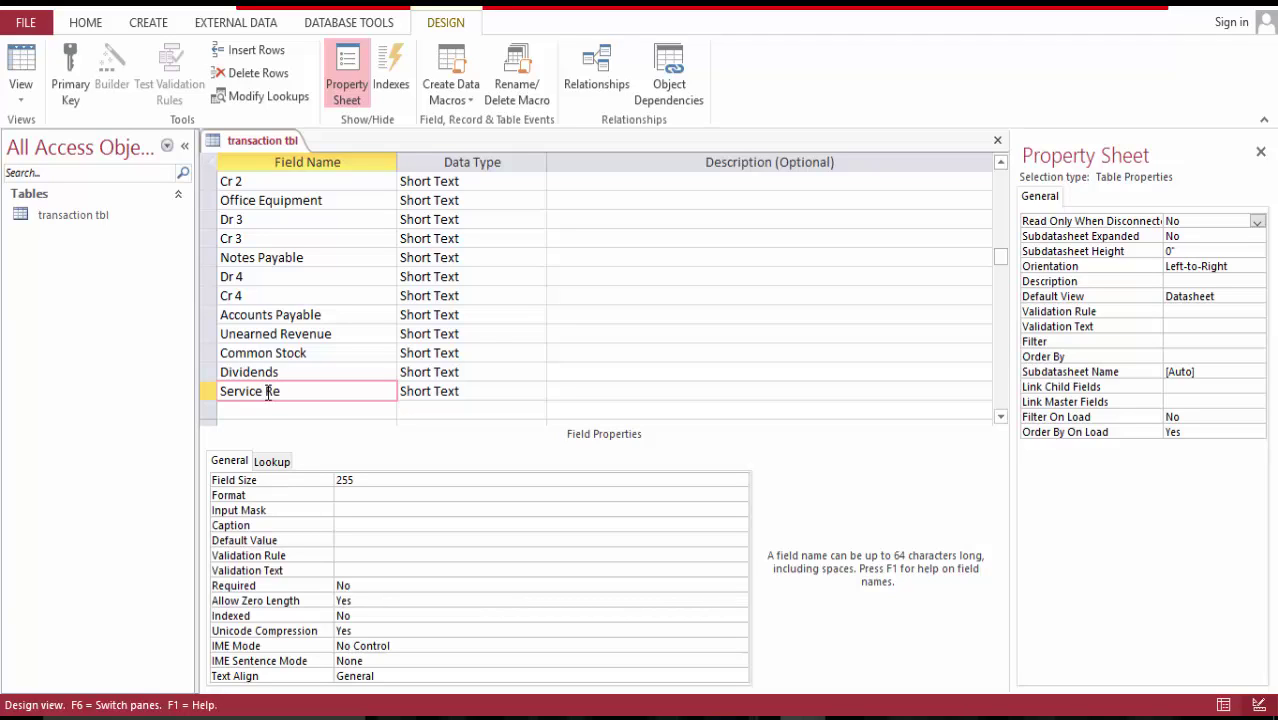
text(venue)
key(Down)
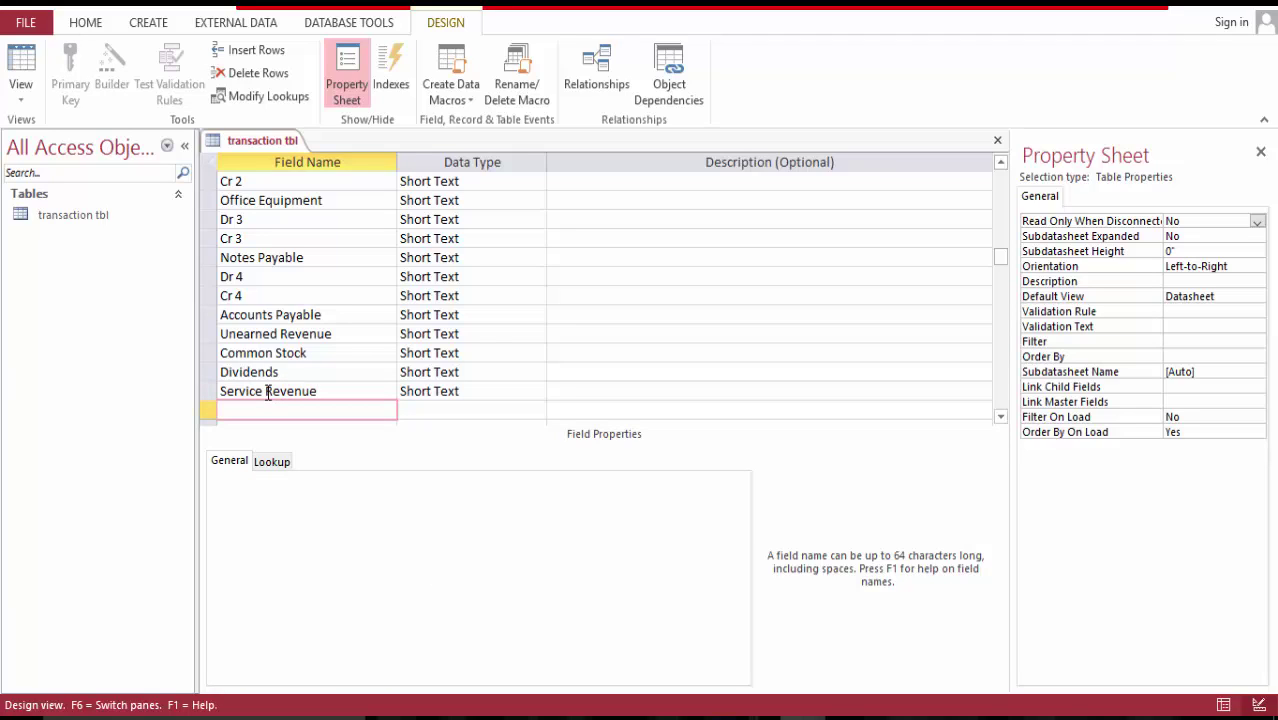
- Add the fields Salaries Expense and Rent Expense below Service Revenue
text(S)
key(BackSpace)
text(Salaries Expense)
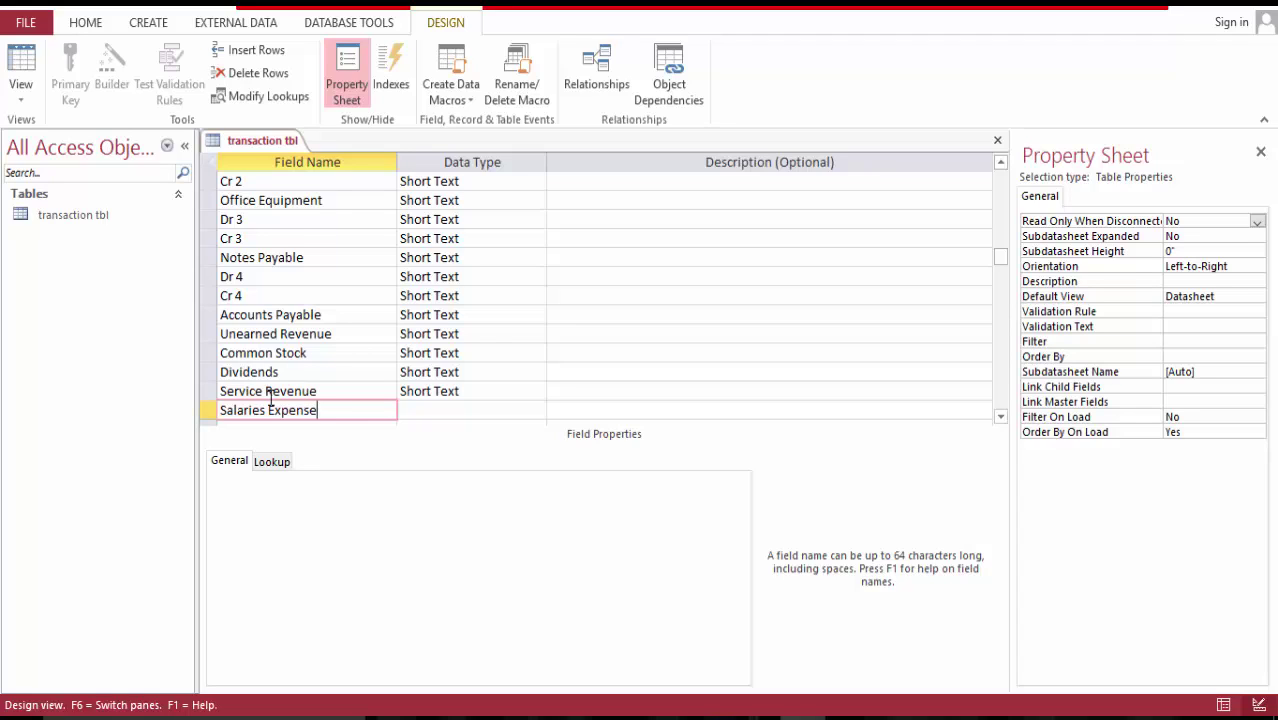
key(Down)
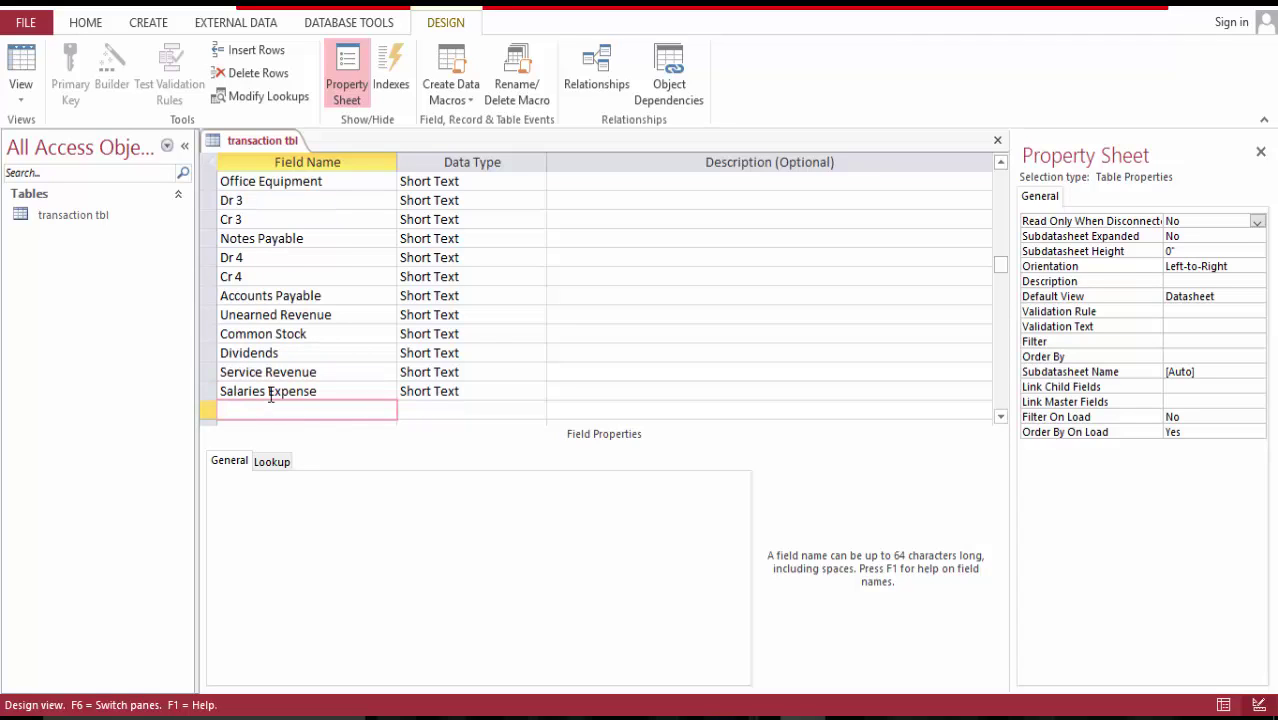
text(Rent Expense)
key(Down)
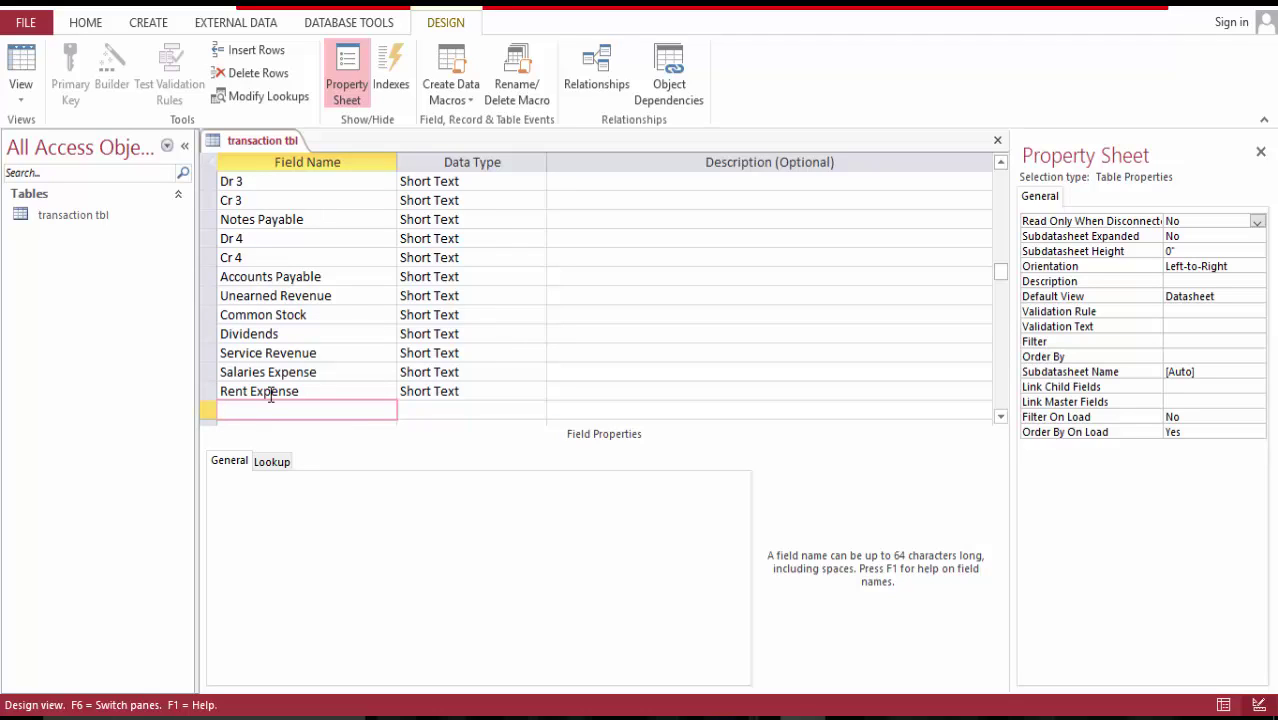
- Add the fields Adverstising Supplies Expense and Insurance Expense below Rent Expense
text(Adverstising E)
key(BackSpace)
text(W)
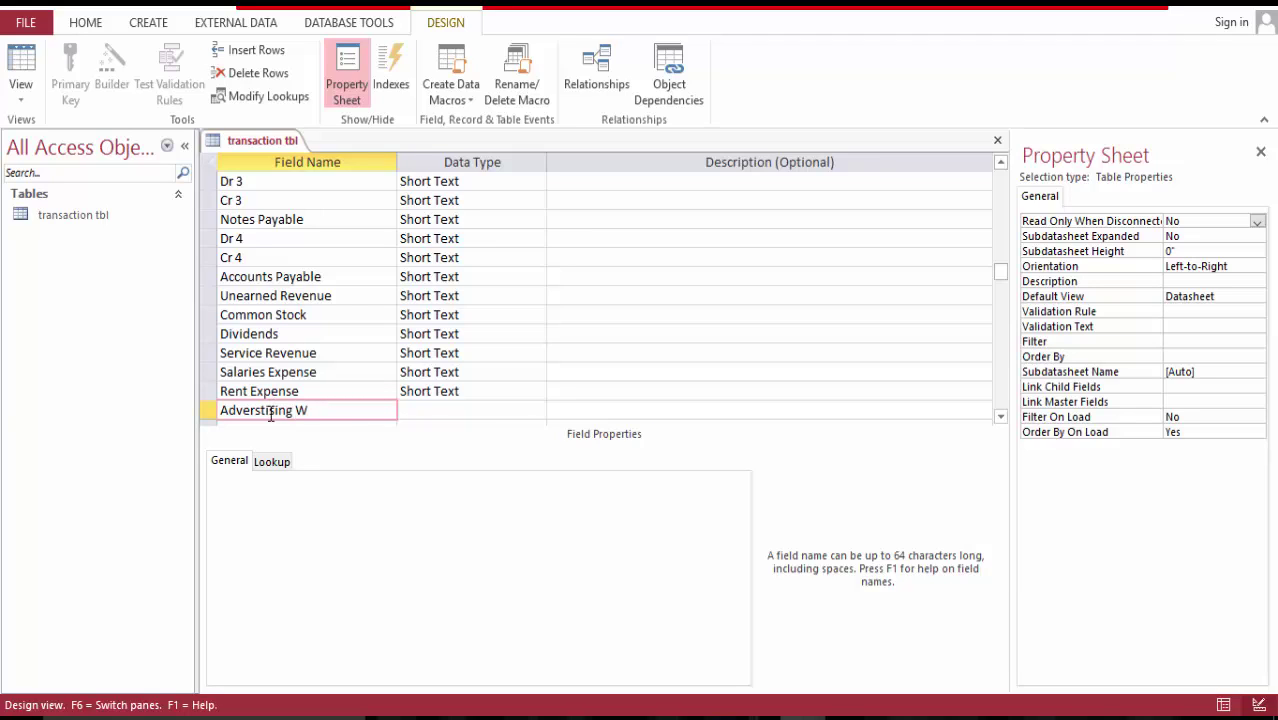
key(BackSpace)
text(Supplies Expense)
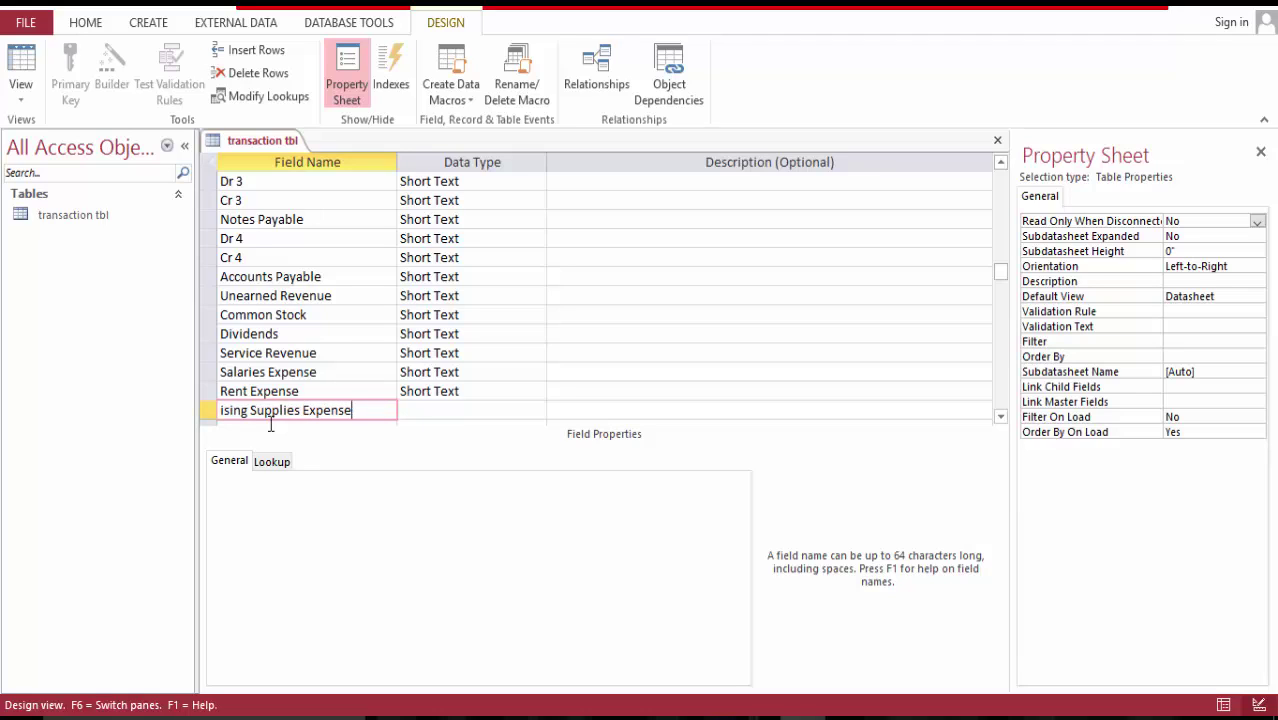
key(Return)
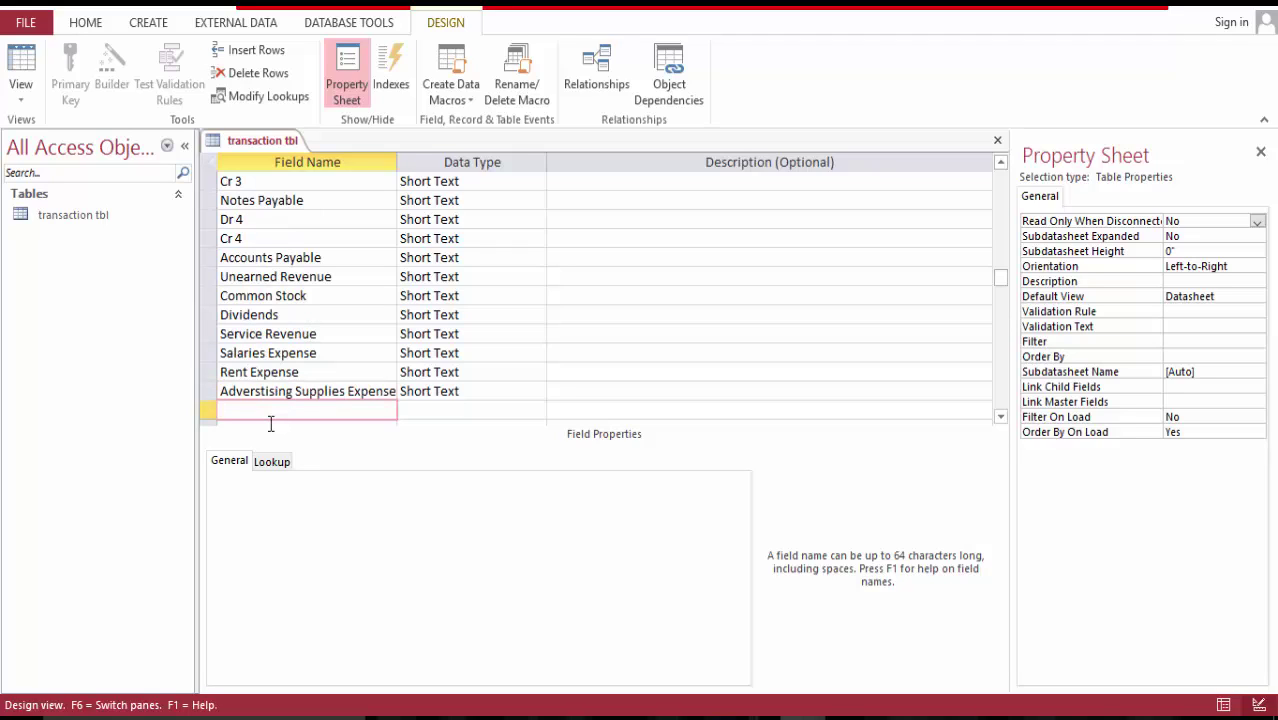
text(Insurance Expense)
key(Down)
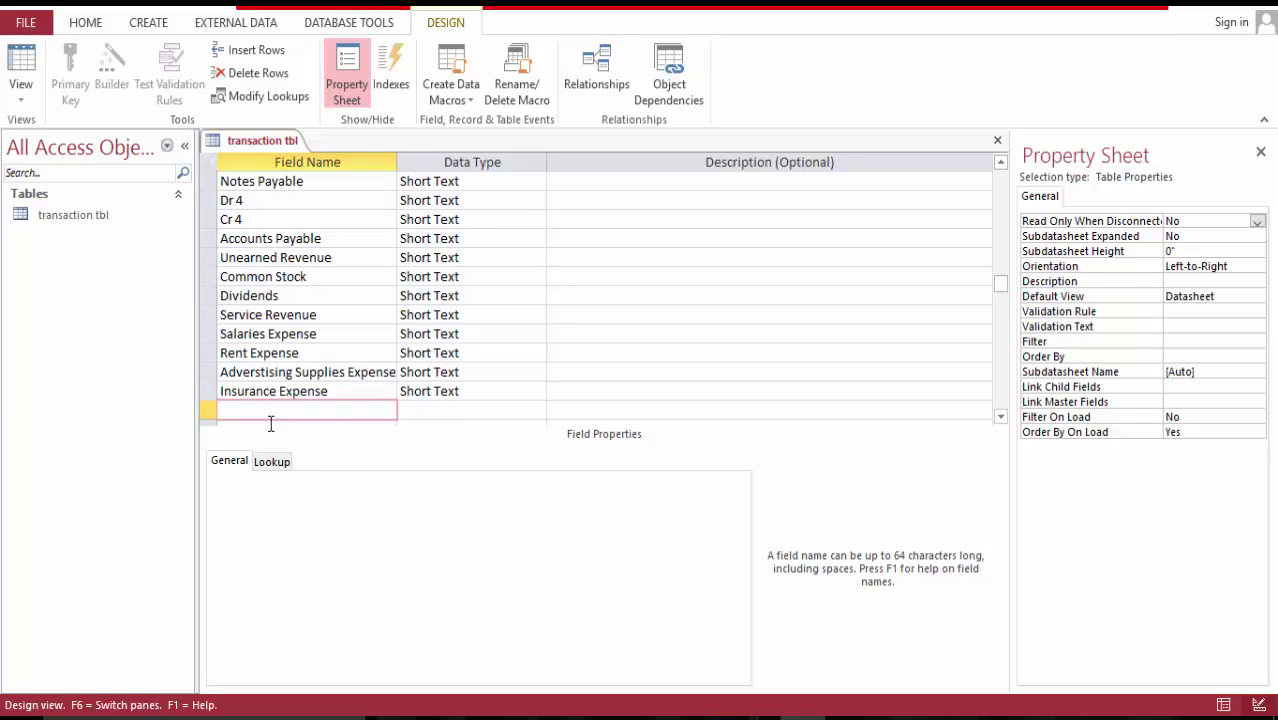
- Add the field Accum Depreciation Expense Office Equipment below Insurance Expense
text(Accum Depreciation Expense)
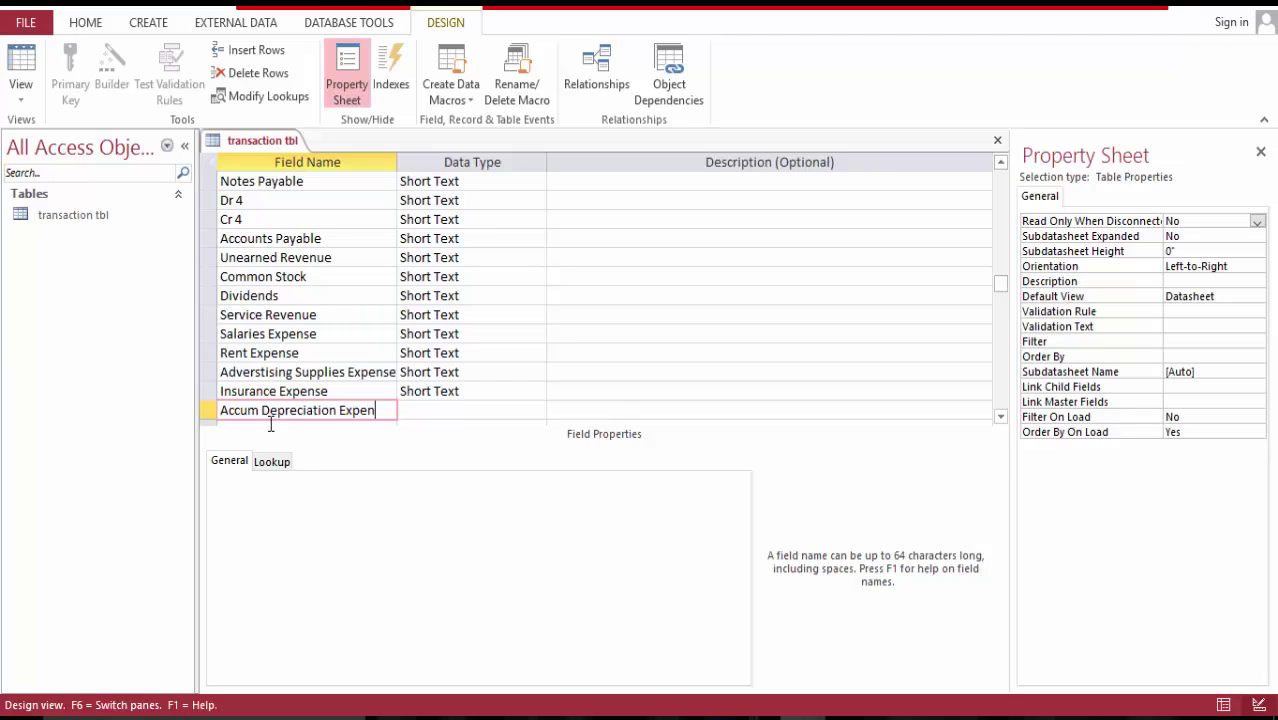
key(Down)
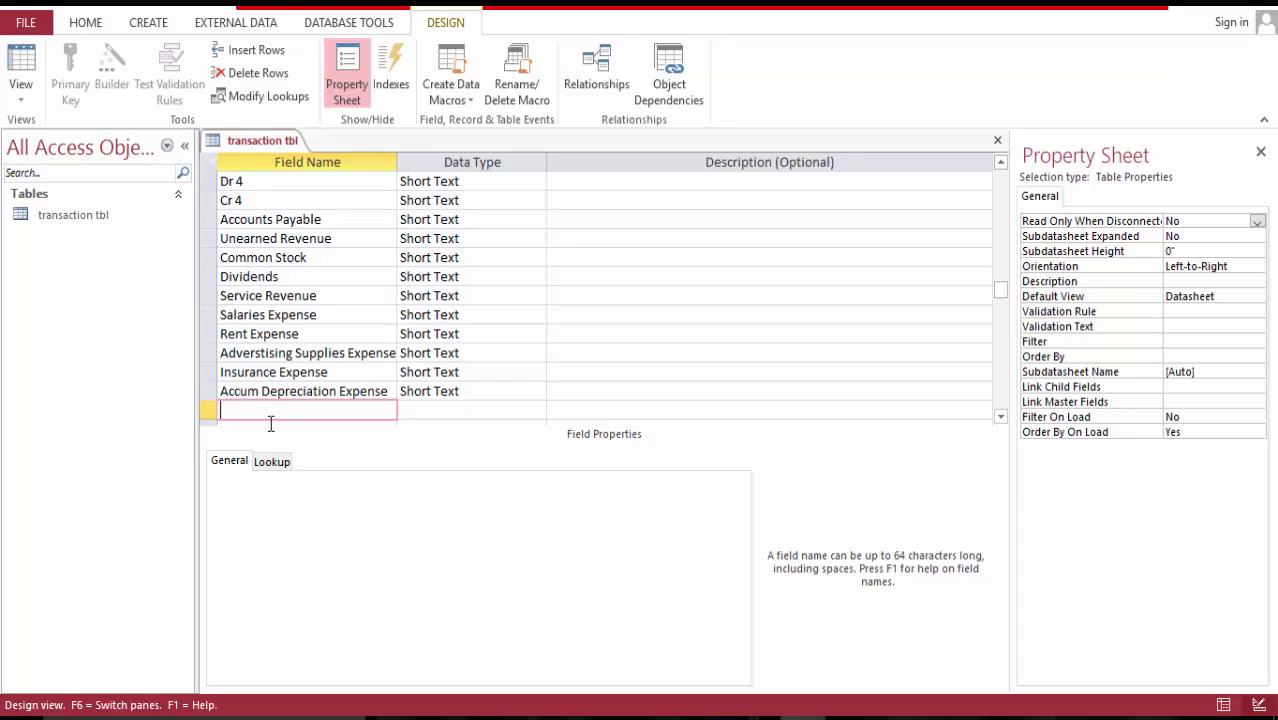
click(390, 391)
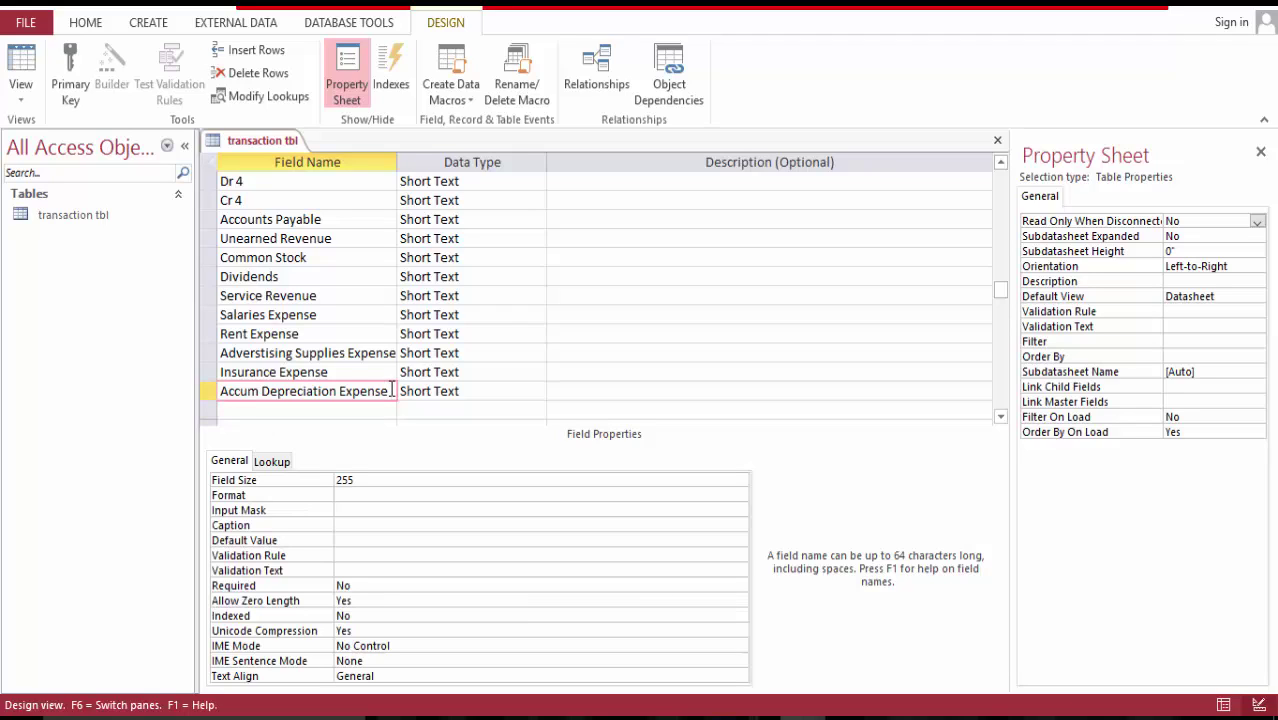
text(Offi)
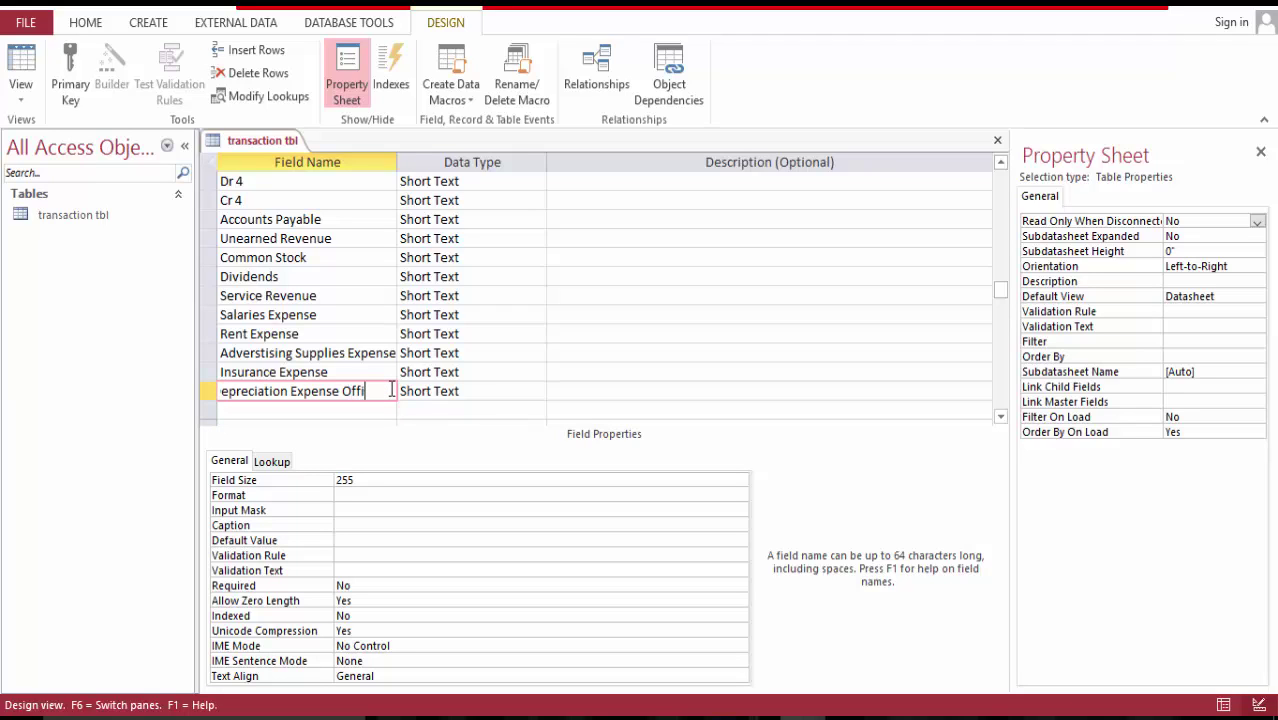
text(ce Equ)
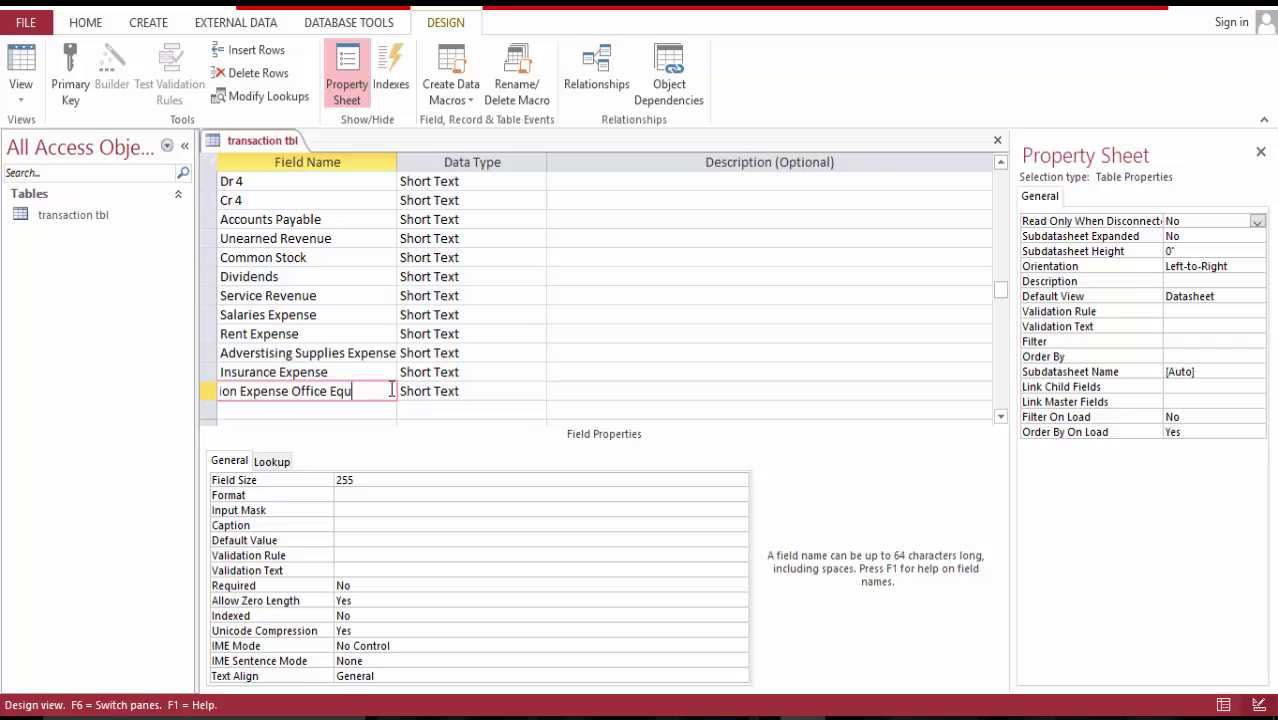
text(ipment)
key(Down)
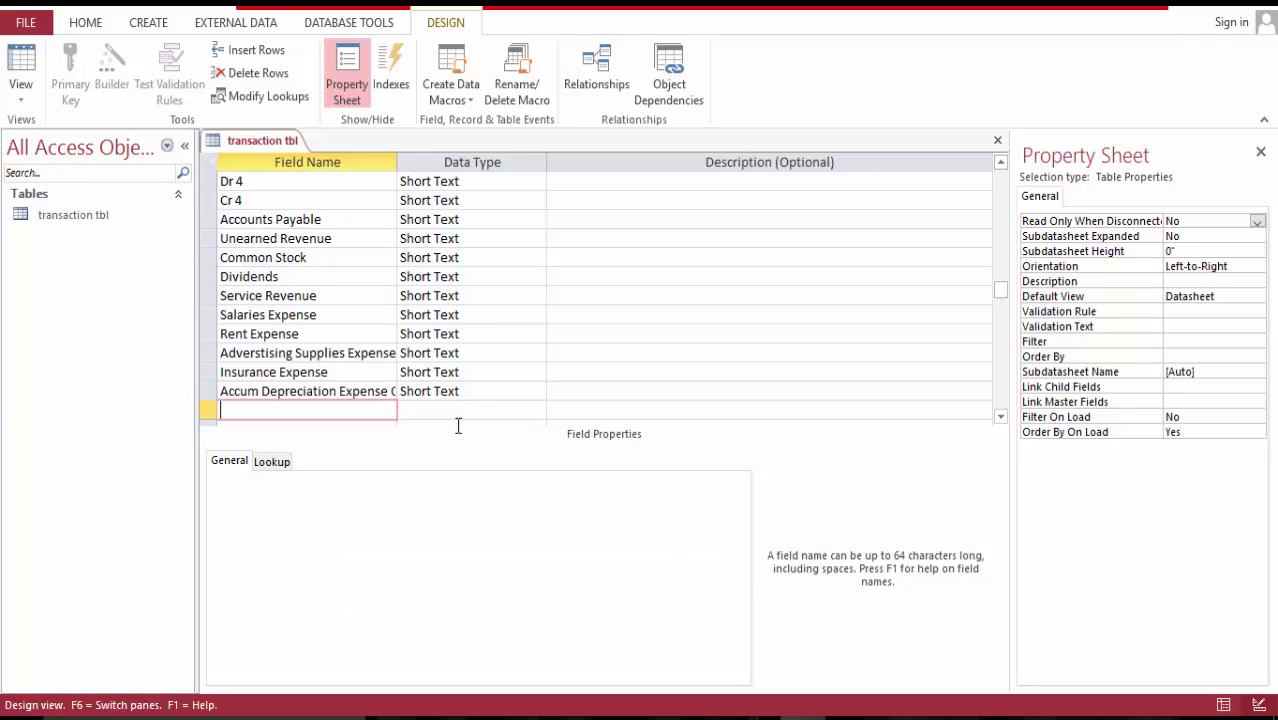
- Add the fields Depreciation Expense and Accounts Receivables below the accumulated depreciation field
text(Depreciation Expense)
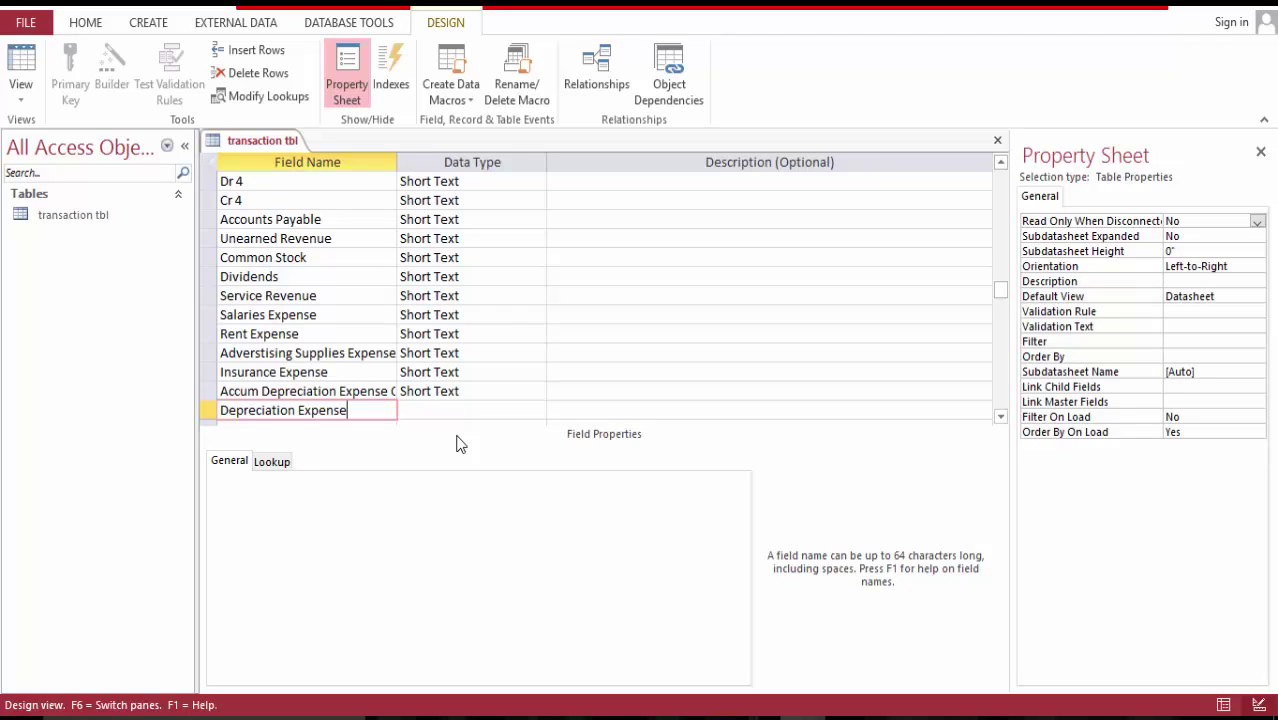
key(Down)
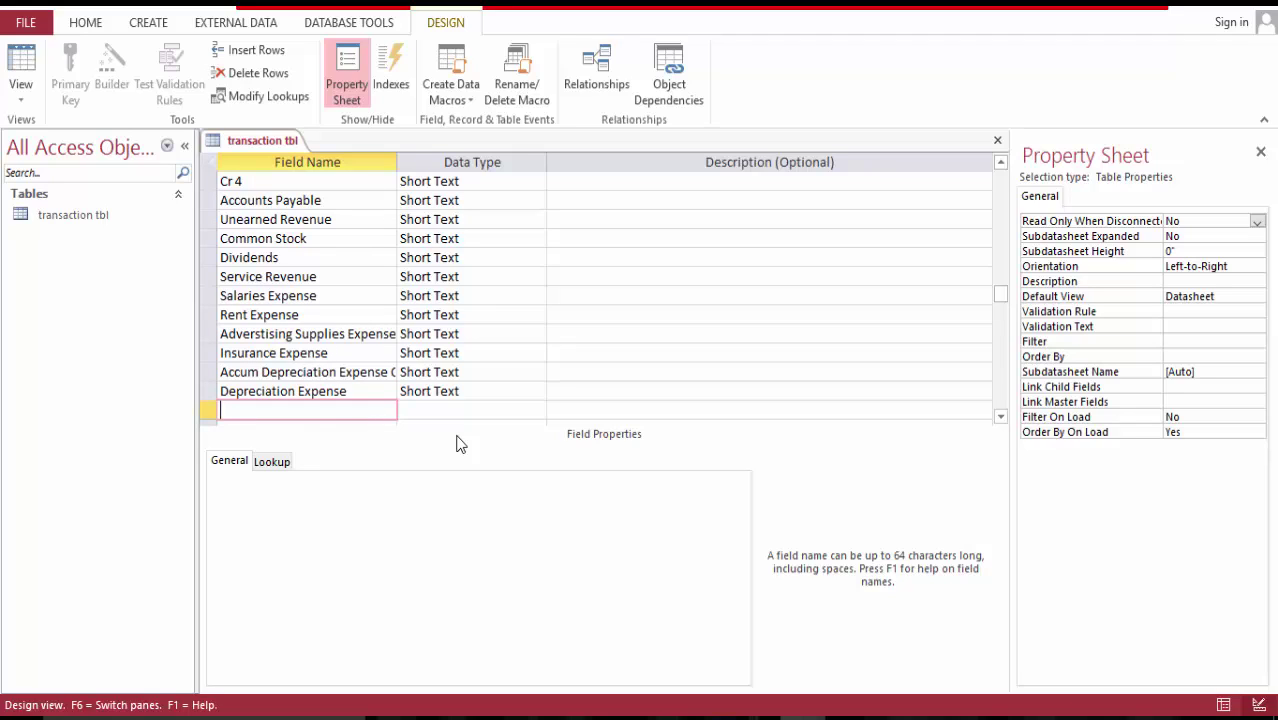
text(Accounts Receivables)
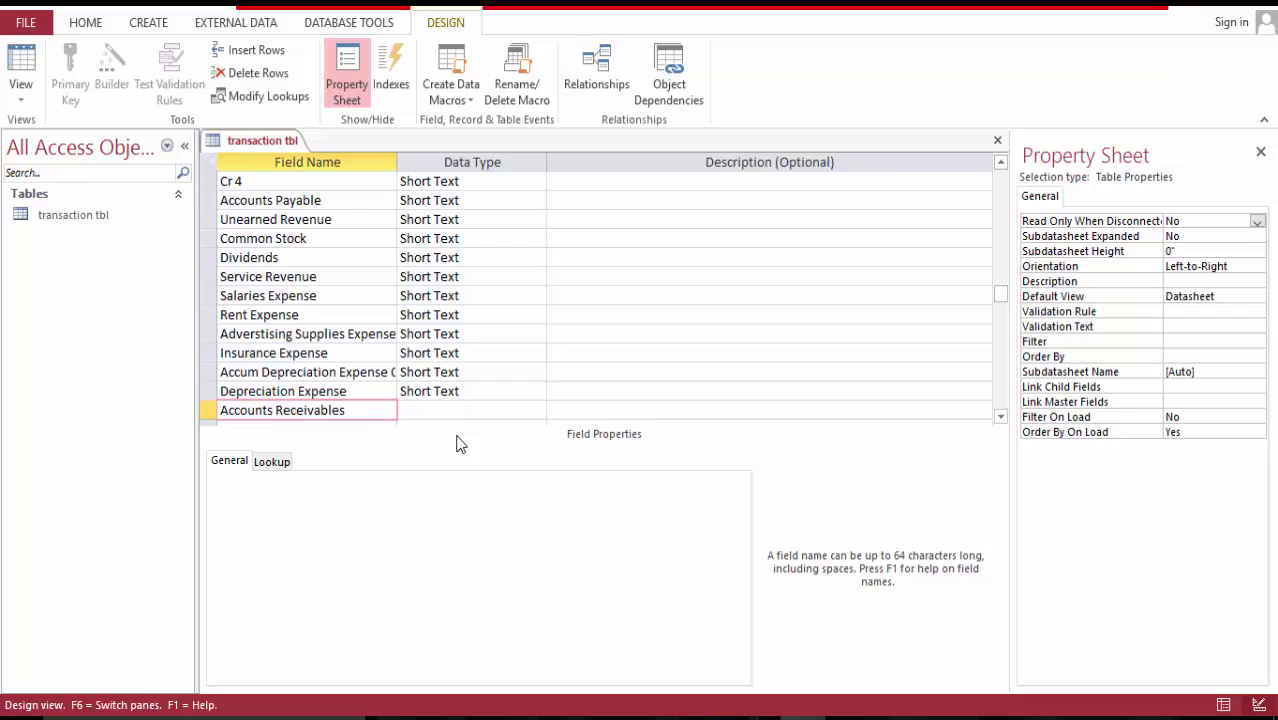
key(Down)
- Add the fields Interest Expense and Interest Payable below Accounts Receivables
text(Ins)
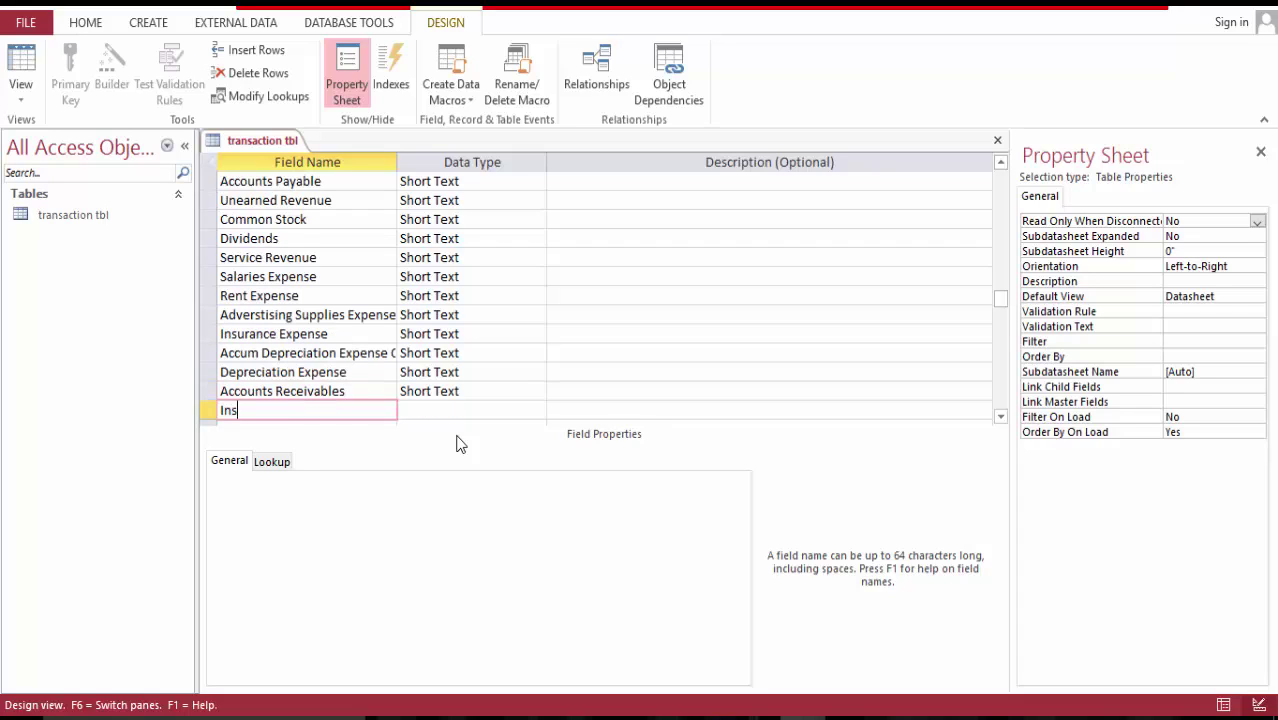
key(BackSpace)
text(terest)
text(Expense)
key(Down)
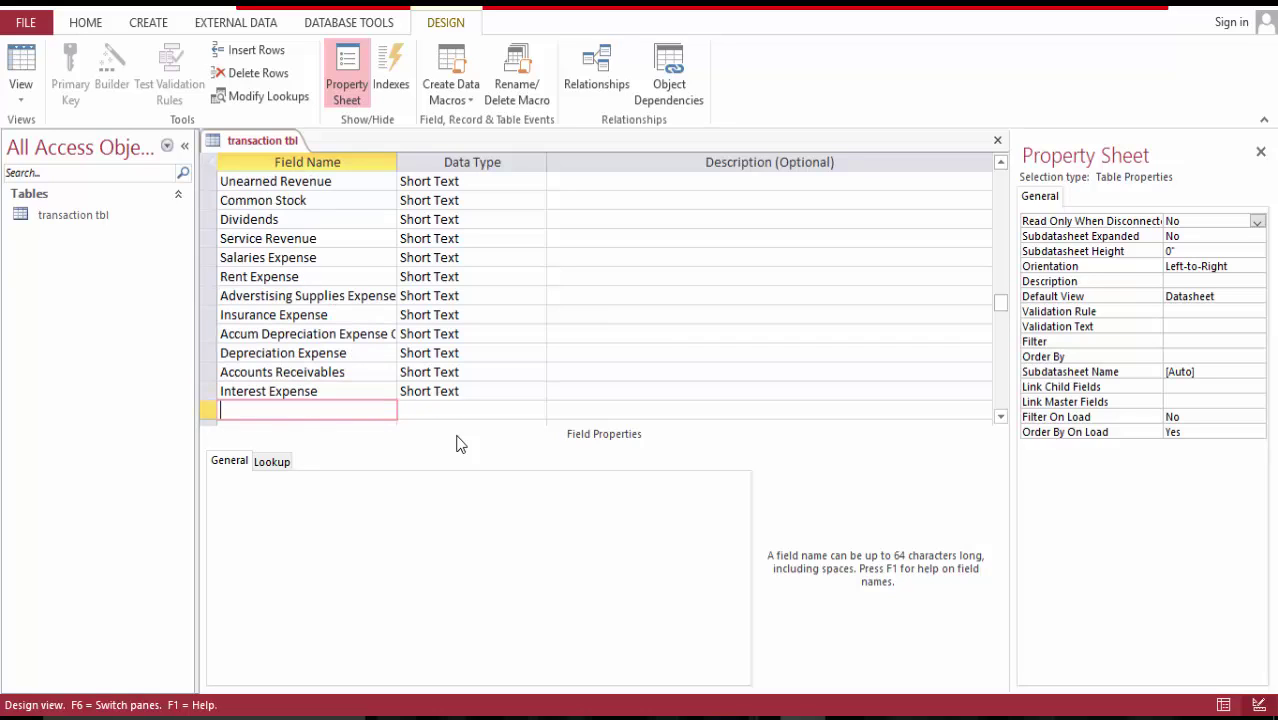
text(Interest Payab)
text(le)
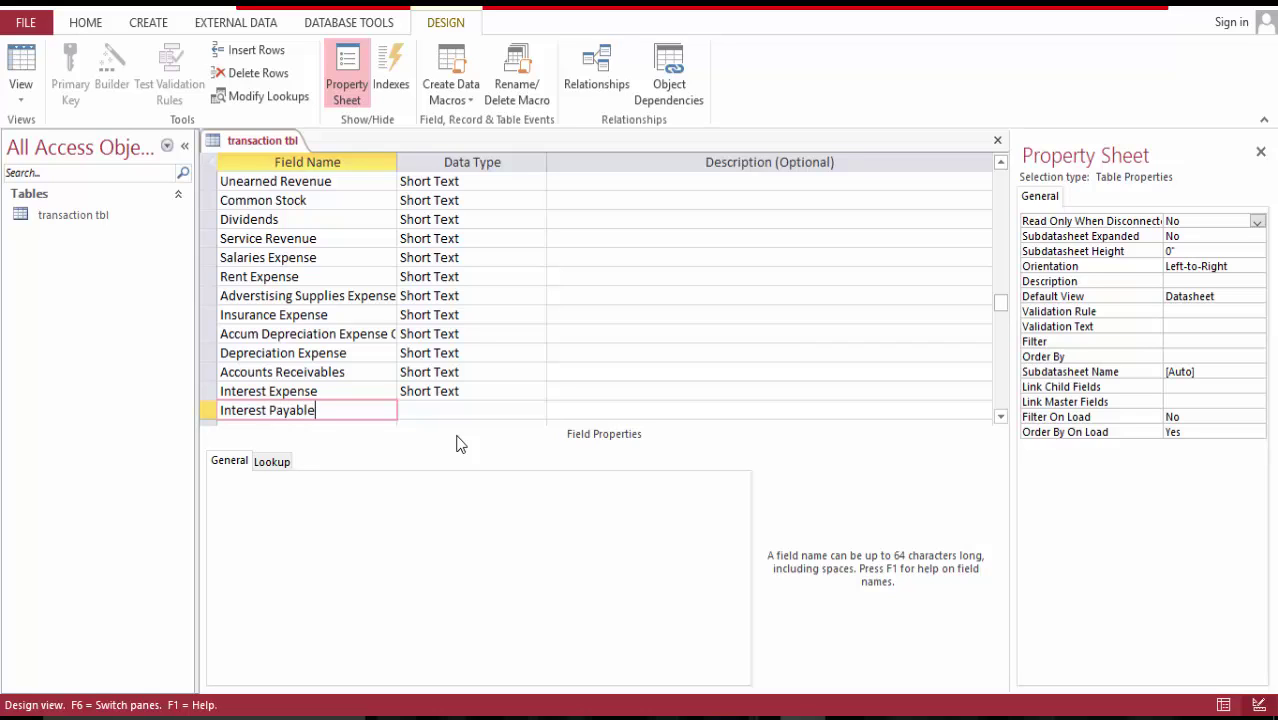
key(Down)
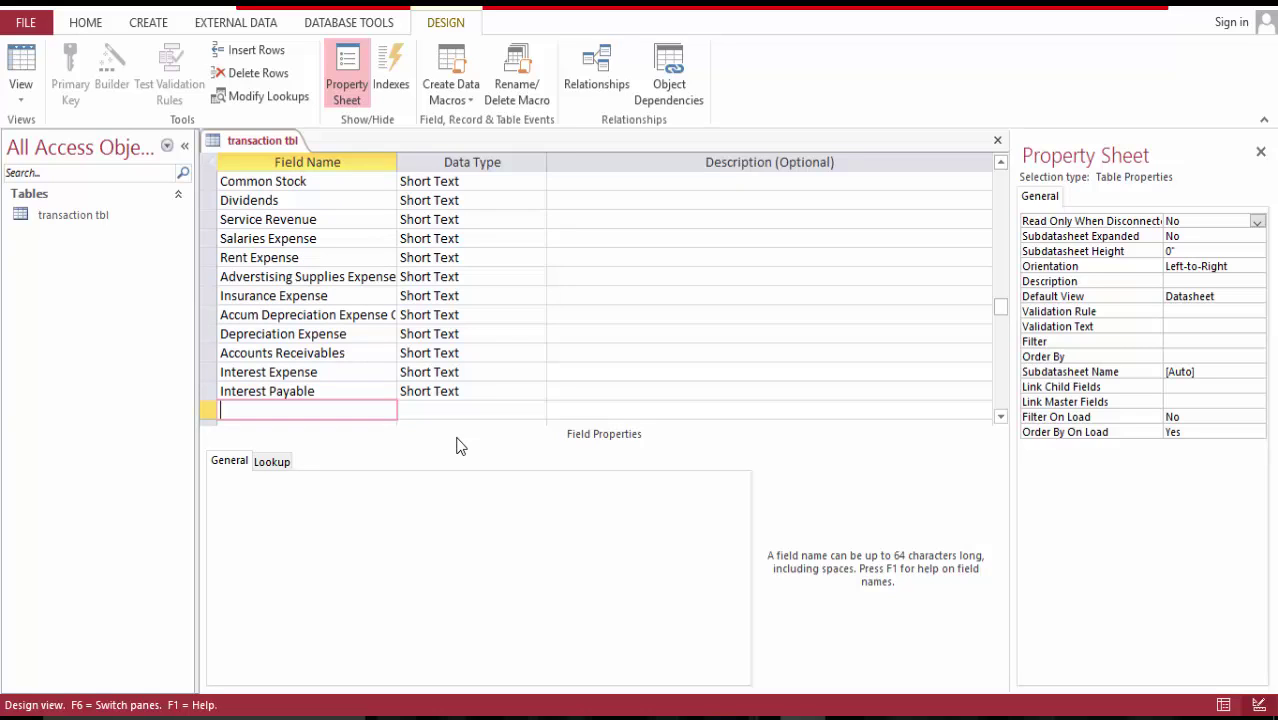
- Add the field Salaries Payable below Interest Payable, with the Short Text data type
text(Sale)
text(ries Papy)
text(ble)
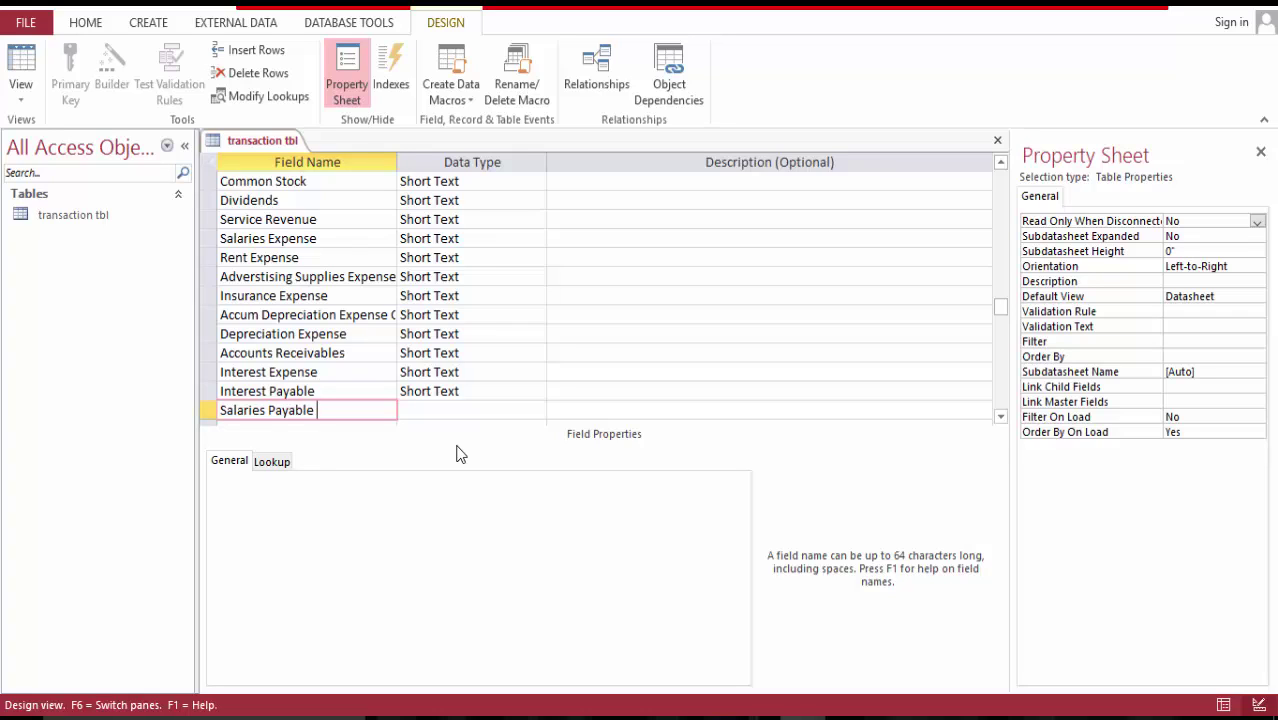
click(420, 411)
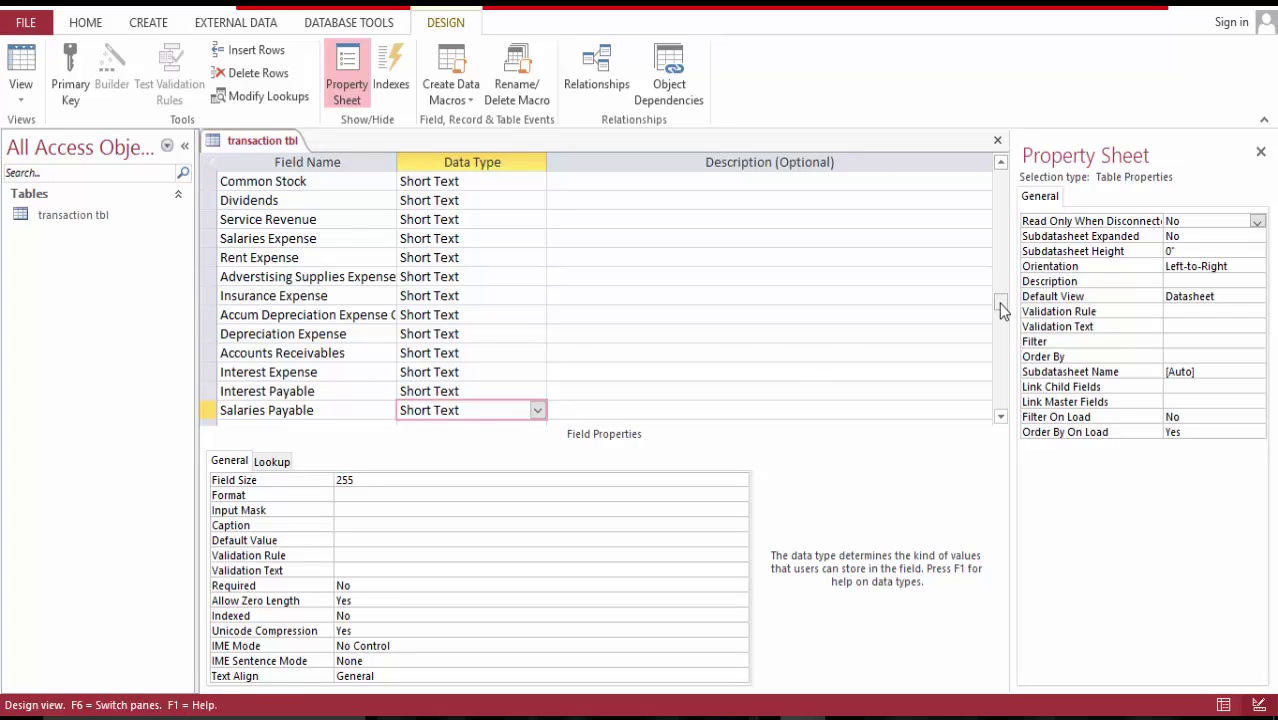
- Insert two blank rows between Accounts Payable and Unearned Revenue
scroll(1002, 310, down, 1)
scroll(1002, 320, down, 1)
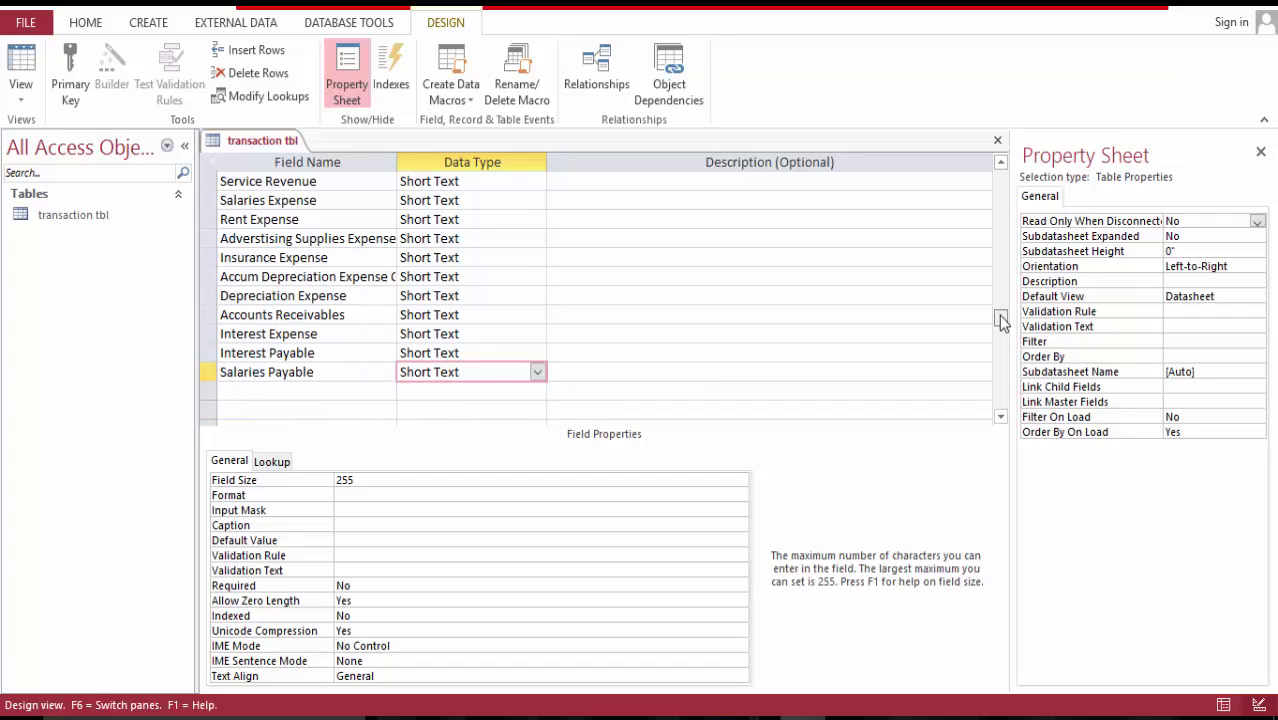
drag(1003, 320, 1000, 232)
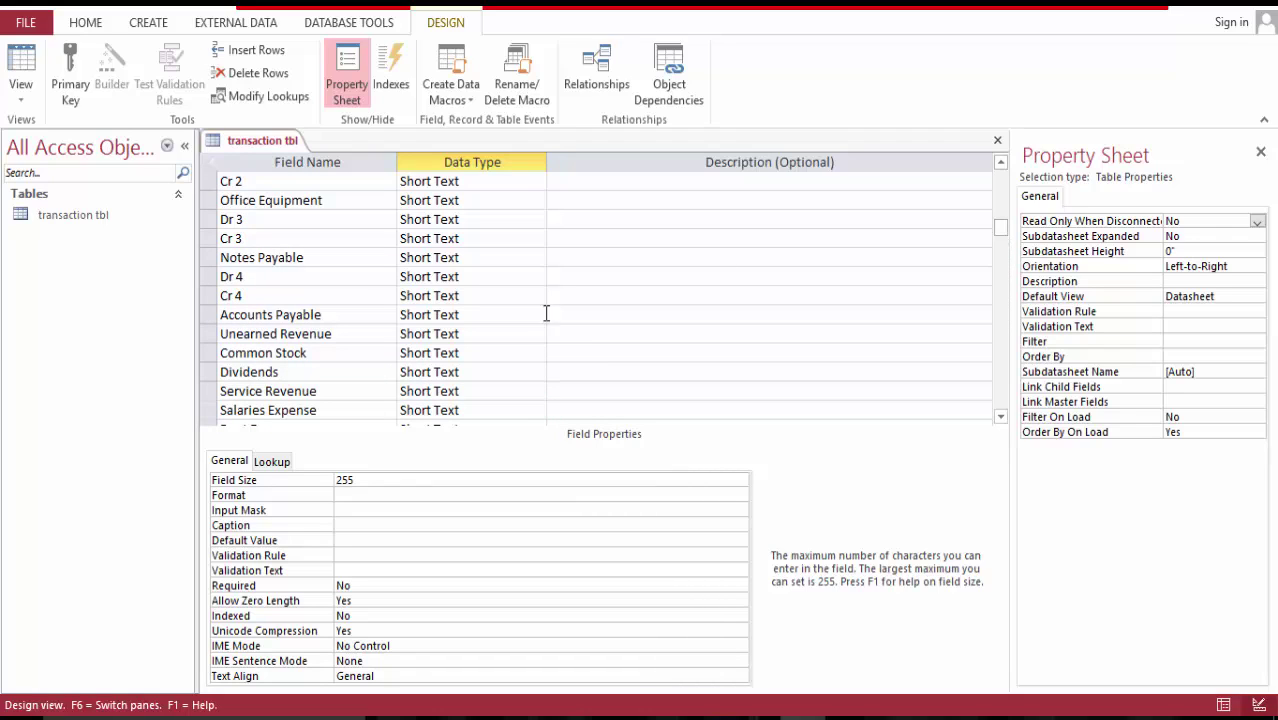
click(206, 333)
right_click(207, 333)
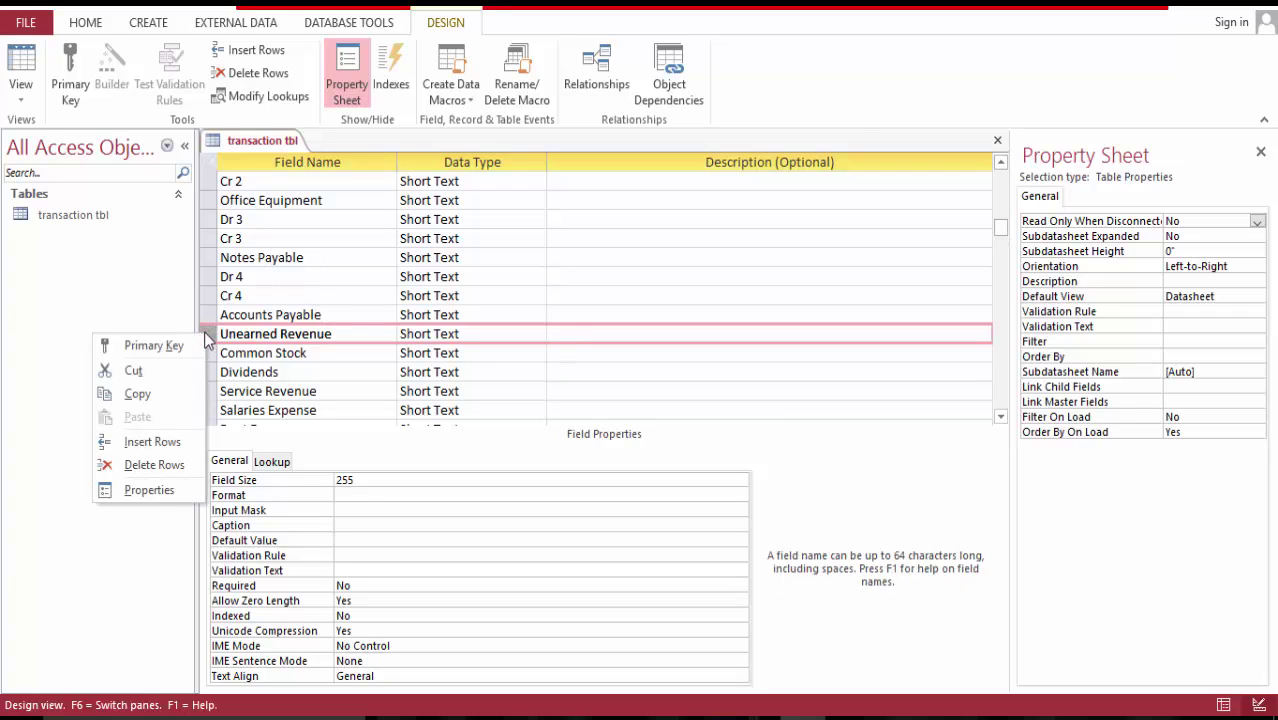
click(163, 440)
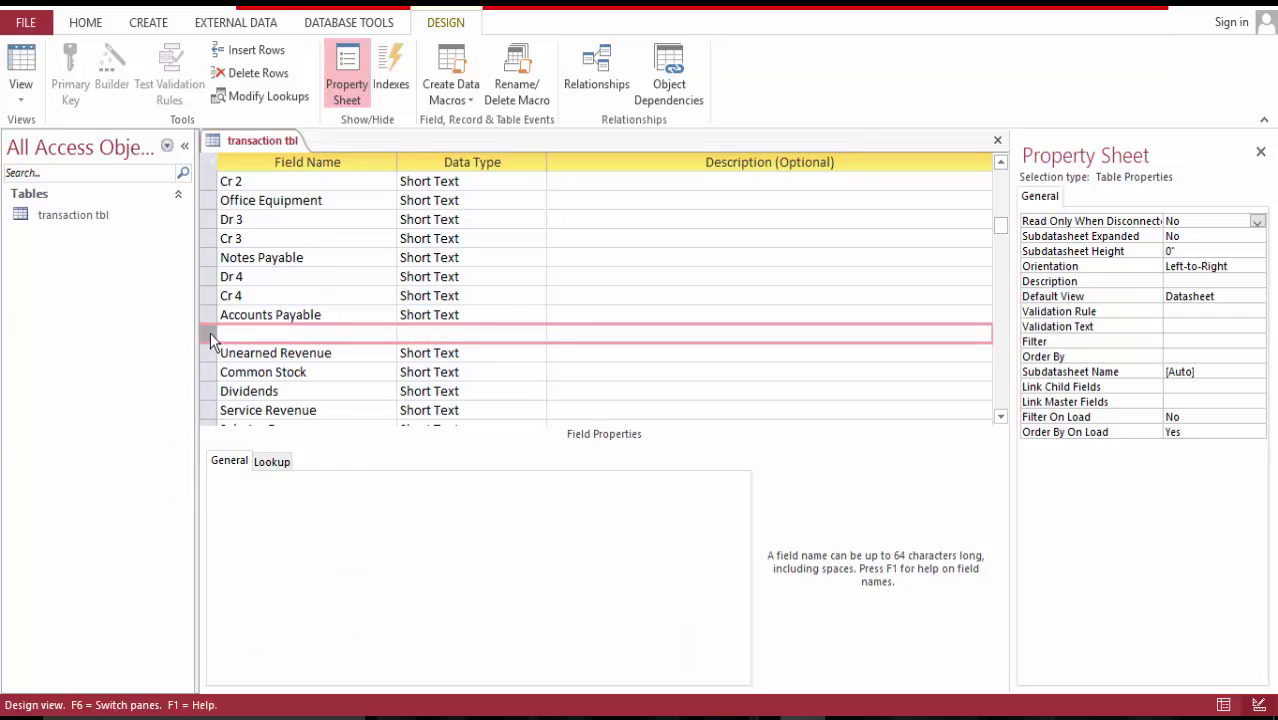
right_click(210, 334)
click(150, 442)
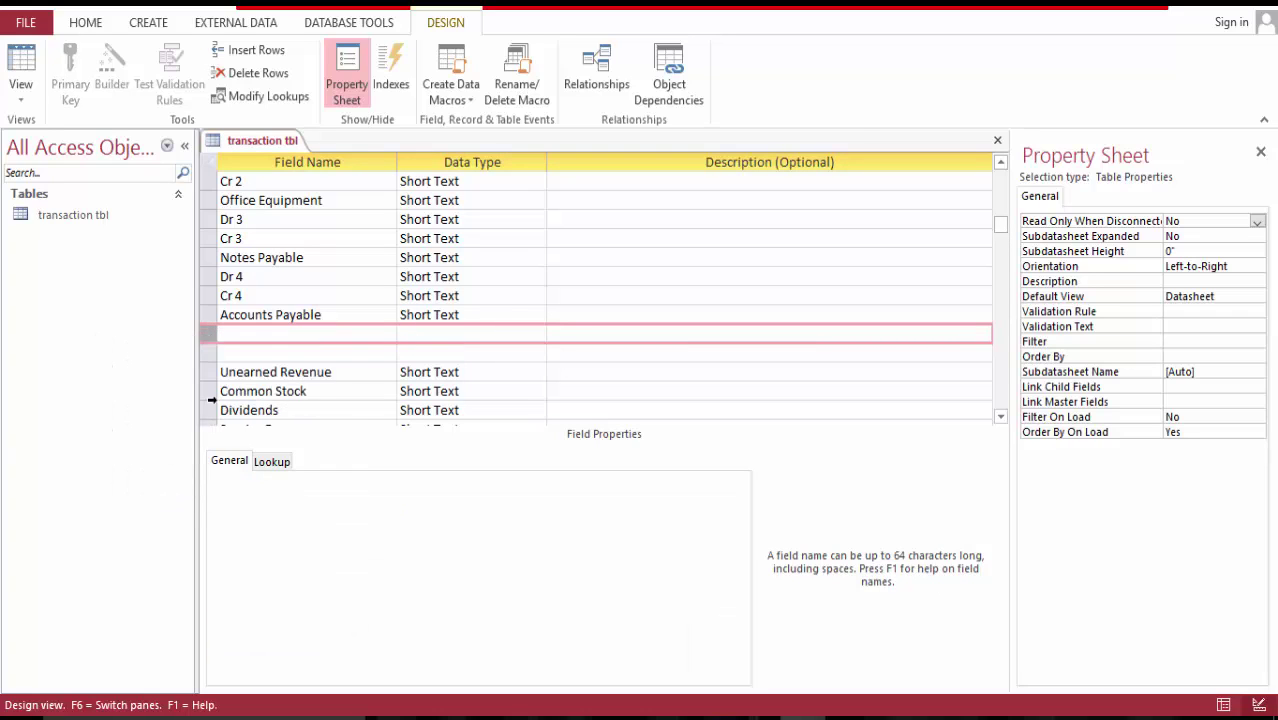
- Name the two blank fields below Accounts Payable Dr 5 and Cr 5
click(256, 337)
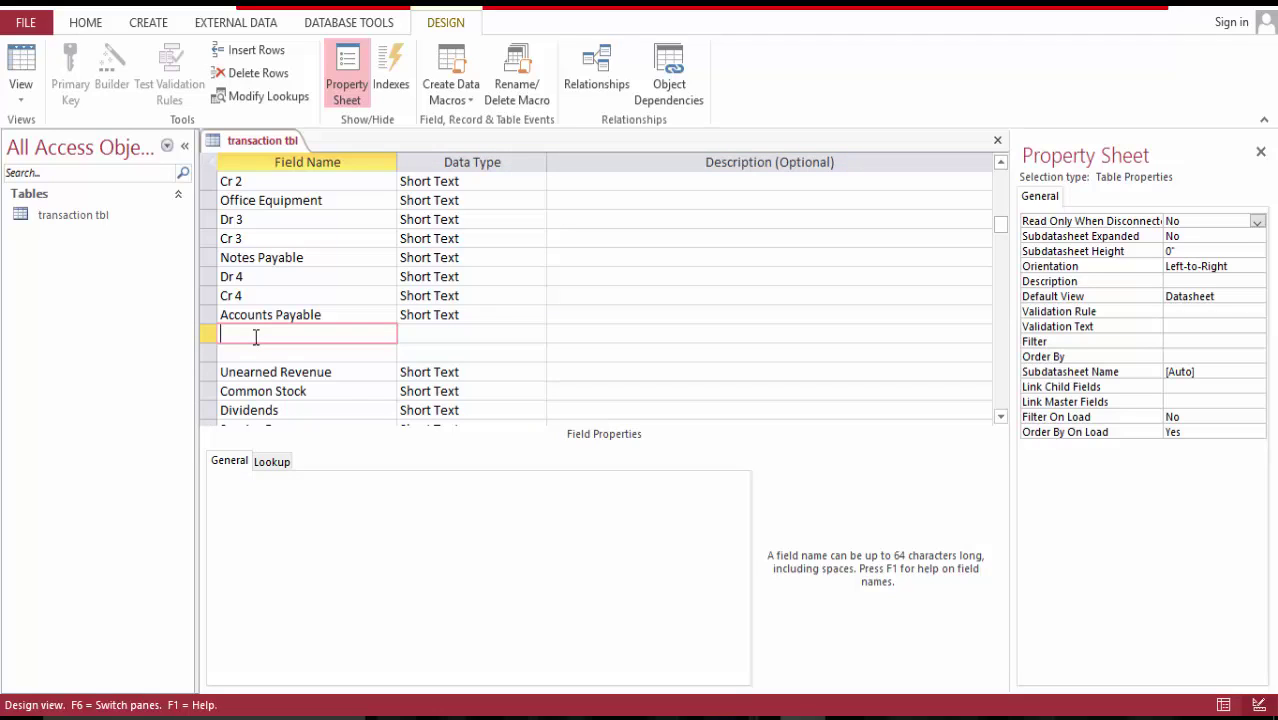
text(Dr 2)
key(Down)
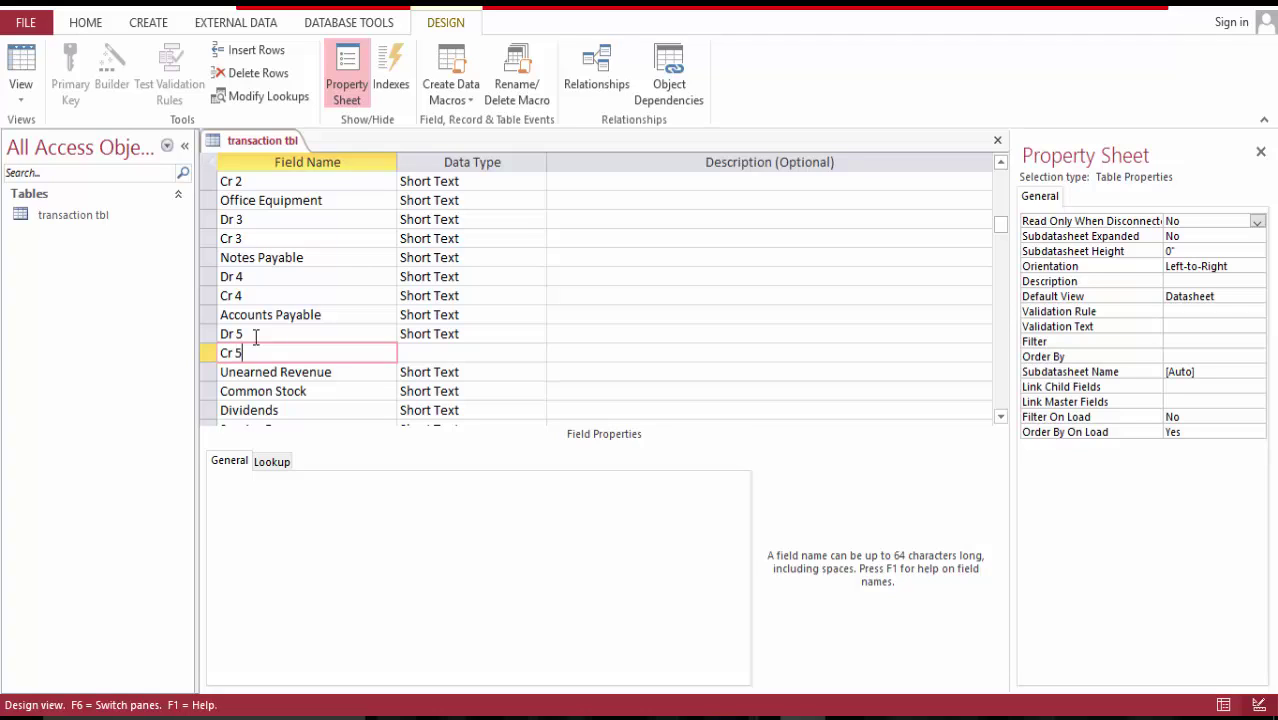
key(Down)
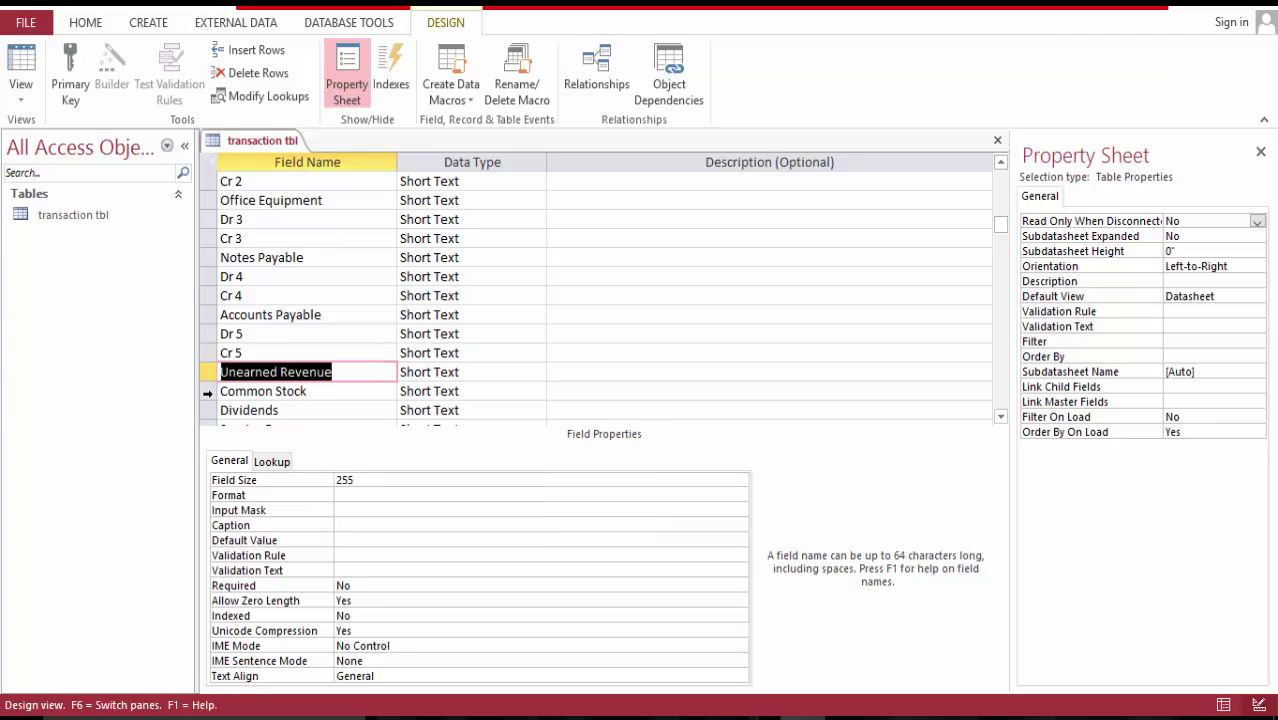
click(207, 372)
right_click(205, 374)
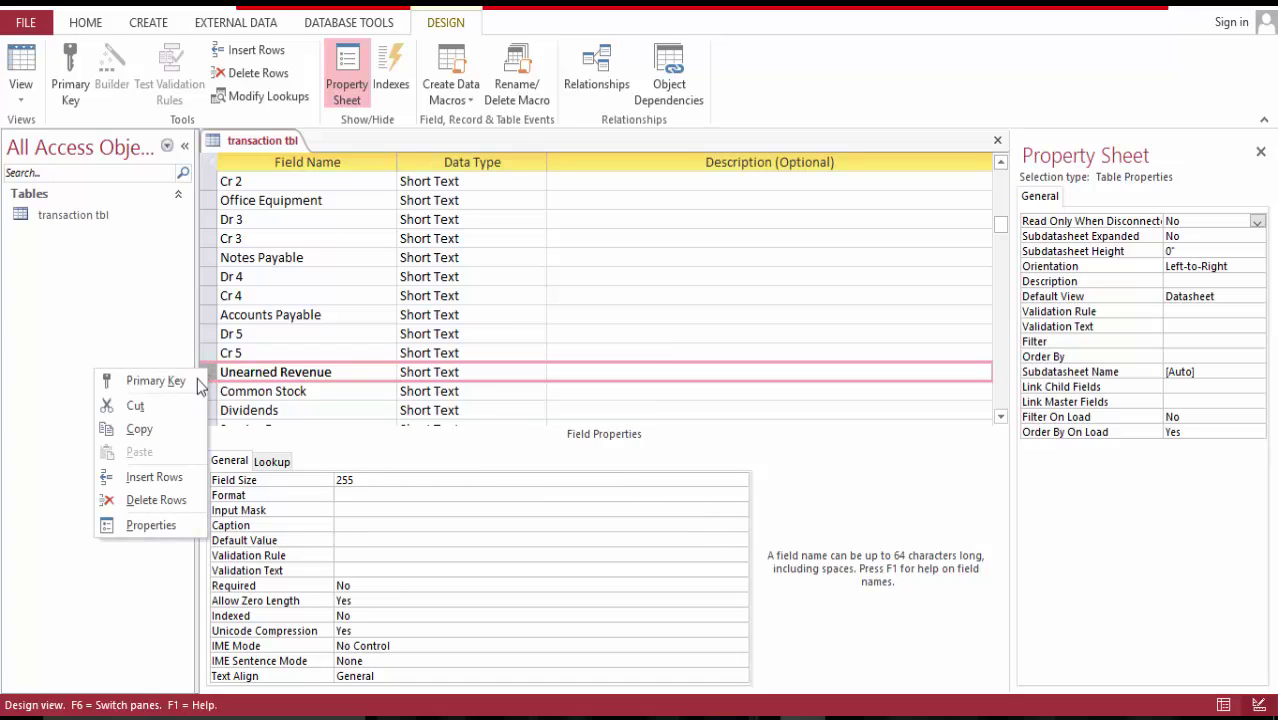
click(184, 482)
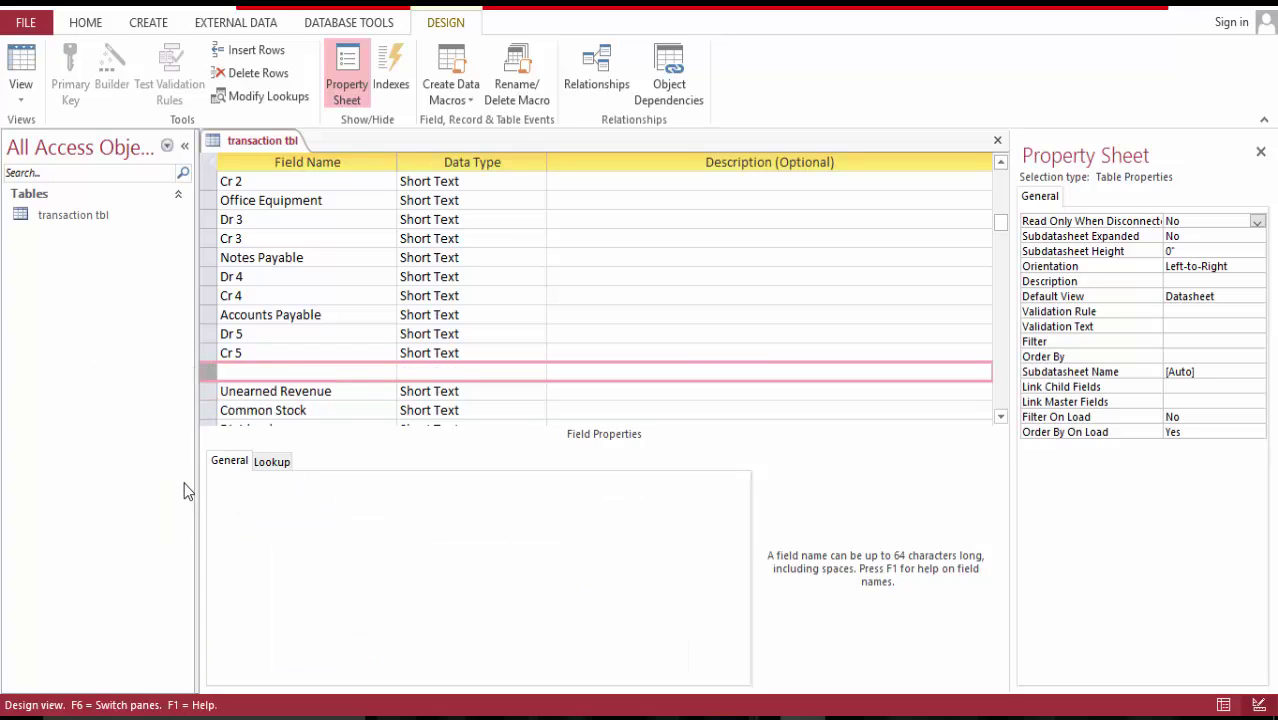
key(ctrl+z)
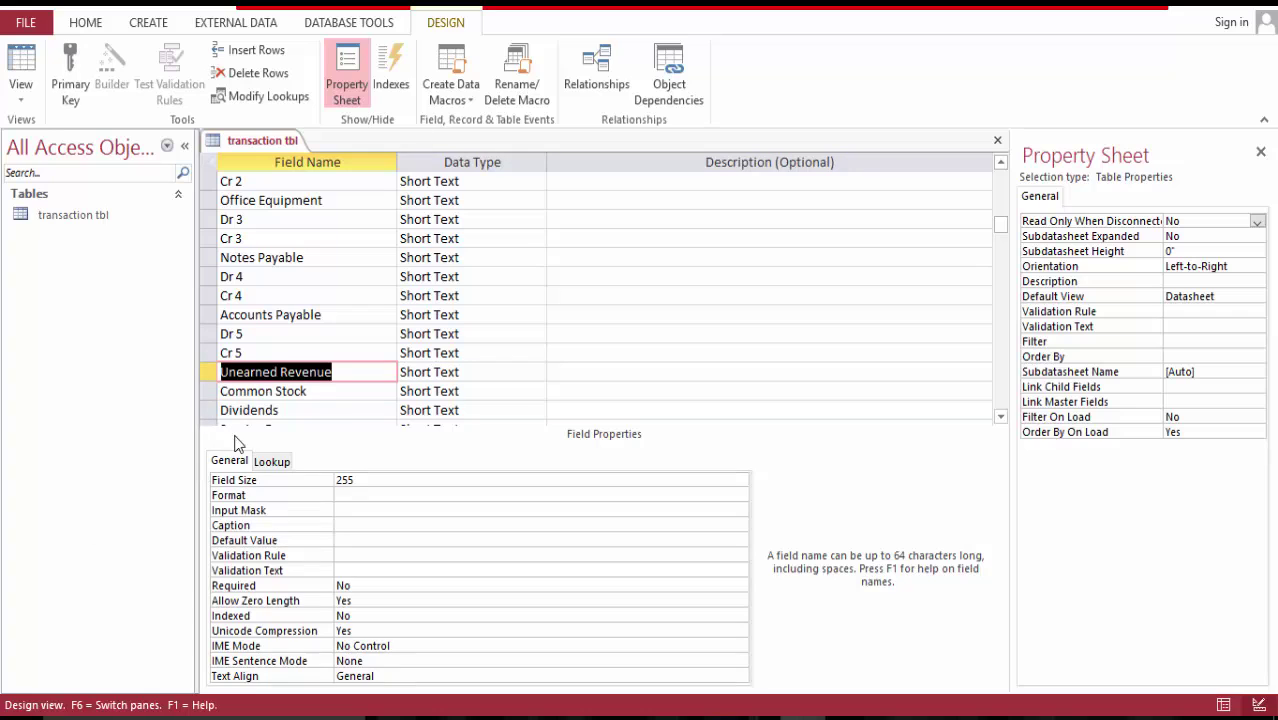
- Insert two blank rows between the Unearned Revenue and Common Stock fields
click(207, 391)
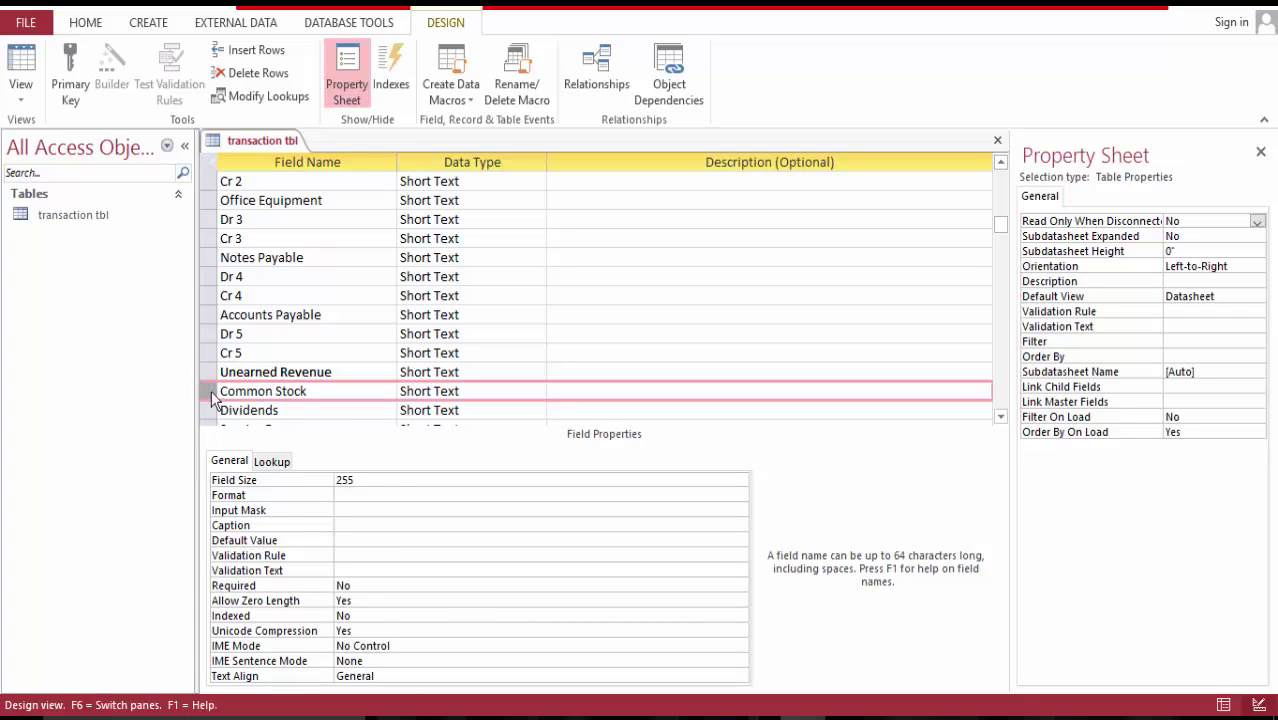
right_click(207, 392)
click(165, 500)
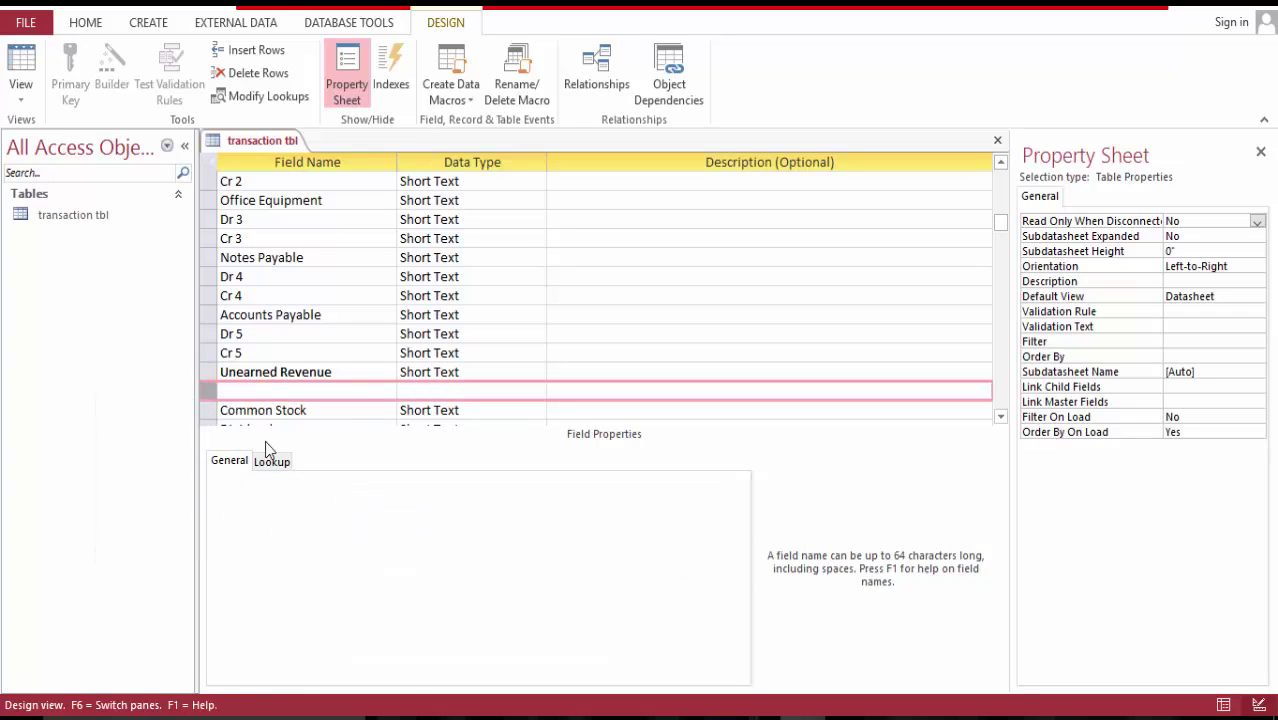
right_click(207, 391)
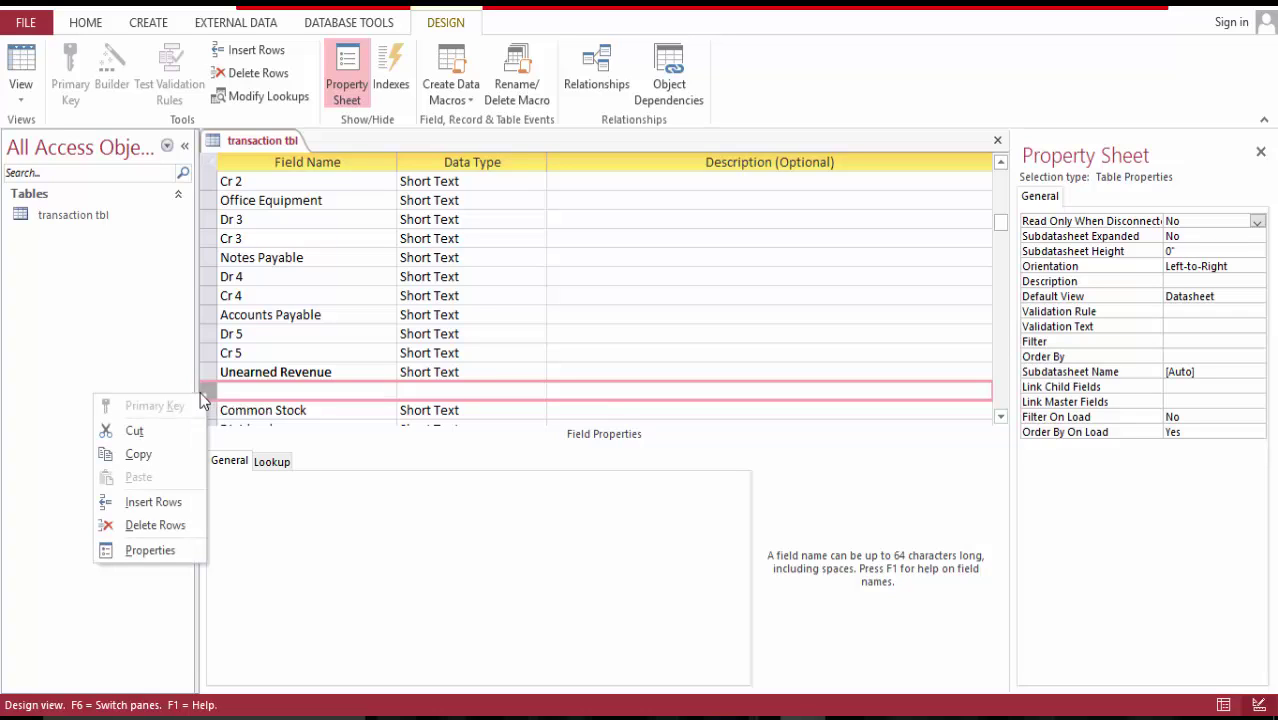
click(150, 505)
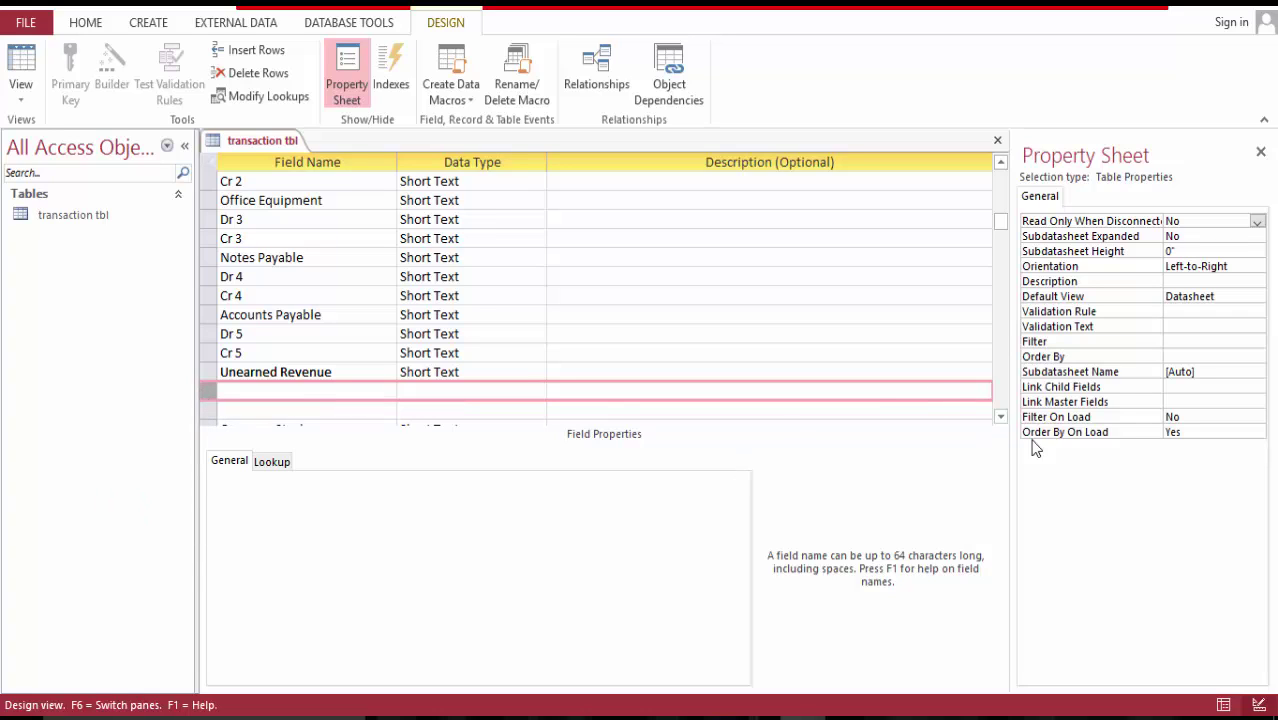
- Insert two blank rows between the Common Stock and Dividends fields
click(1000, 417)
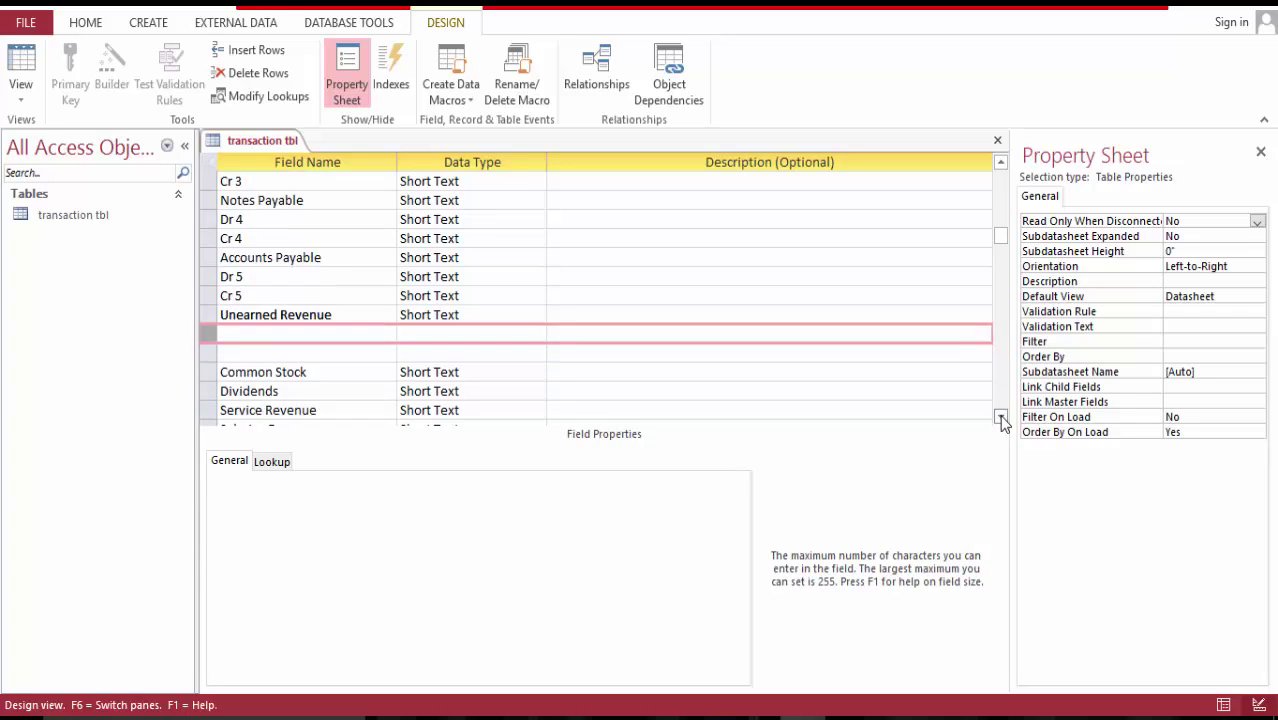
click(1000, 417)
click(1000, 417)
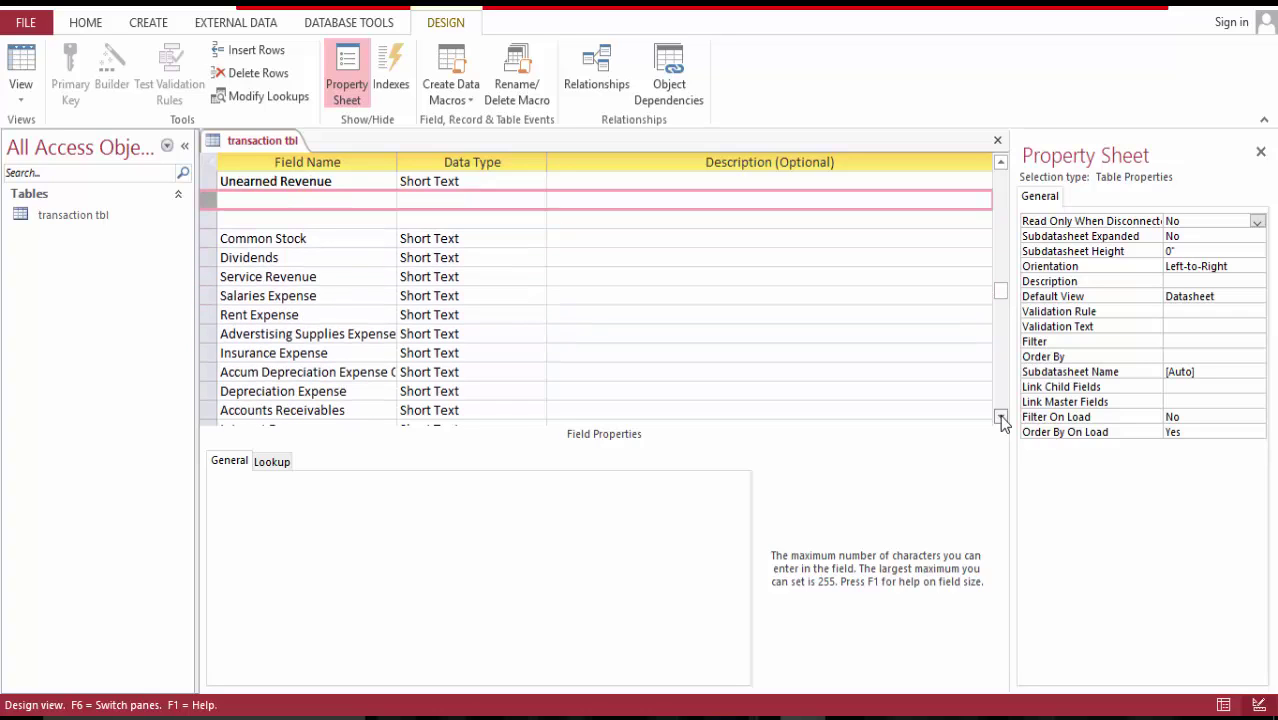
click(212, 258)
right_click(212, 258)
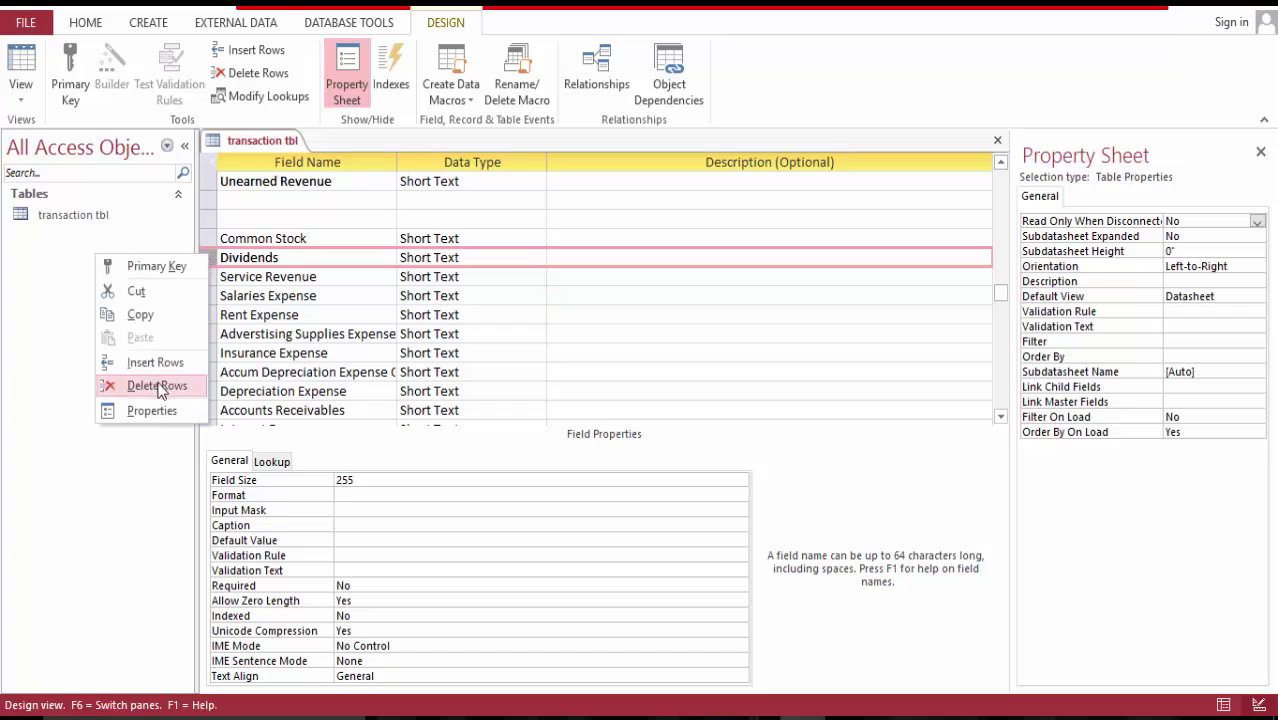
click(168, 367)
right_click(208, 254)
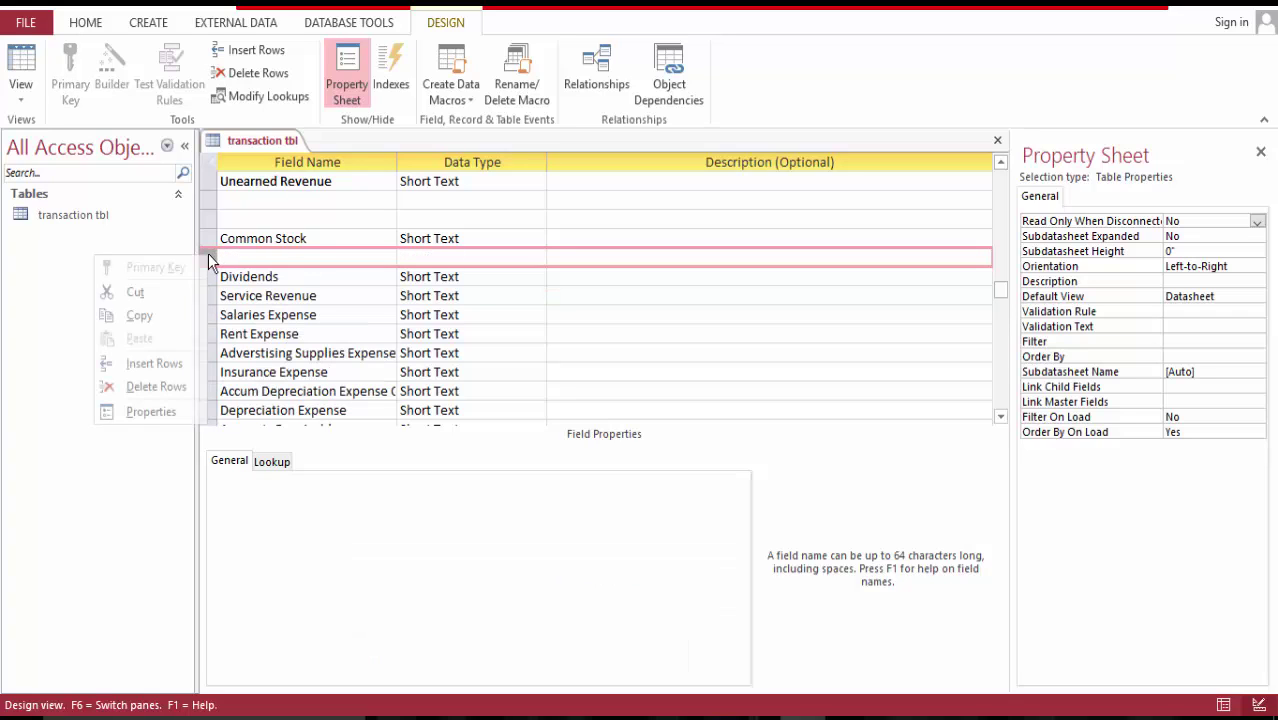
click(154, 364)
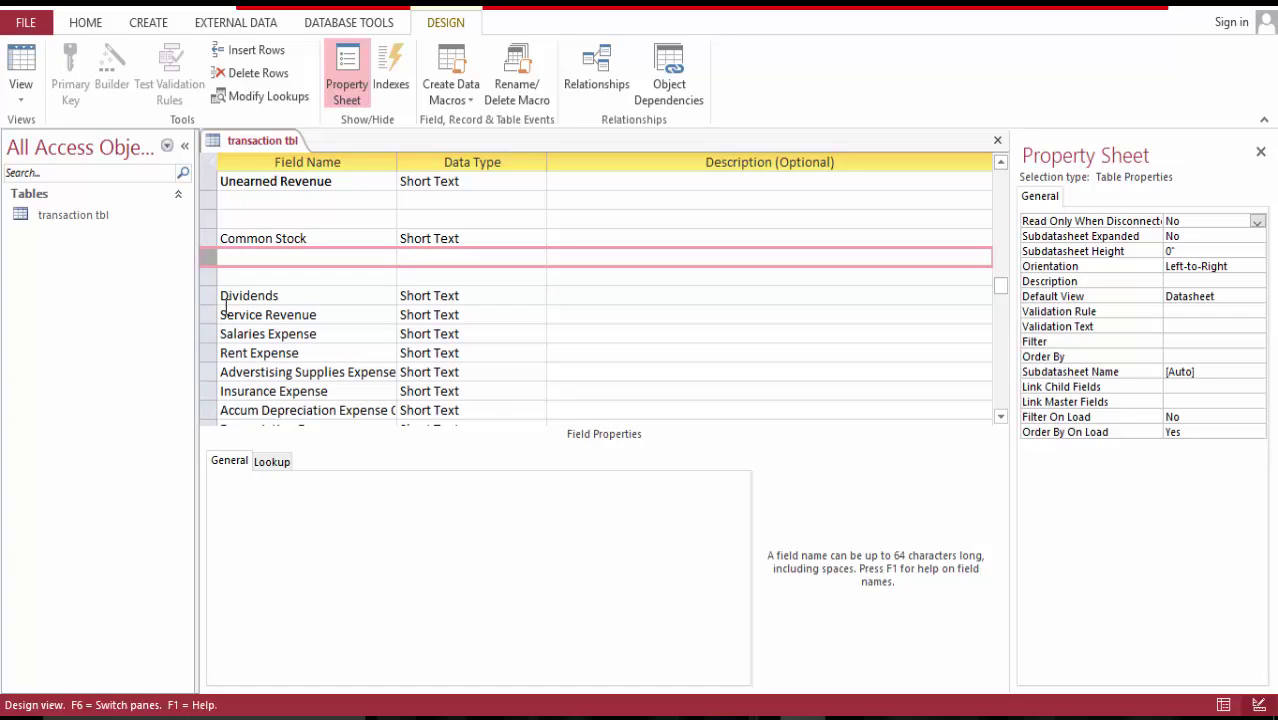
- Insert two blank rows between the Dividends and Service Revenue fields
click(212, 315)
right_click(212, 315)
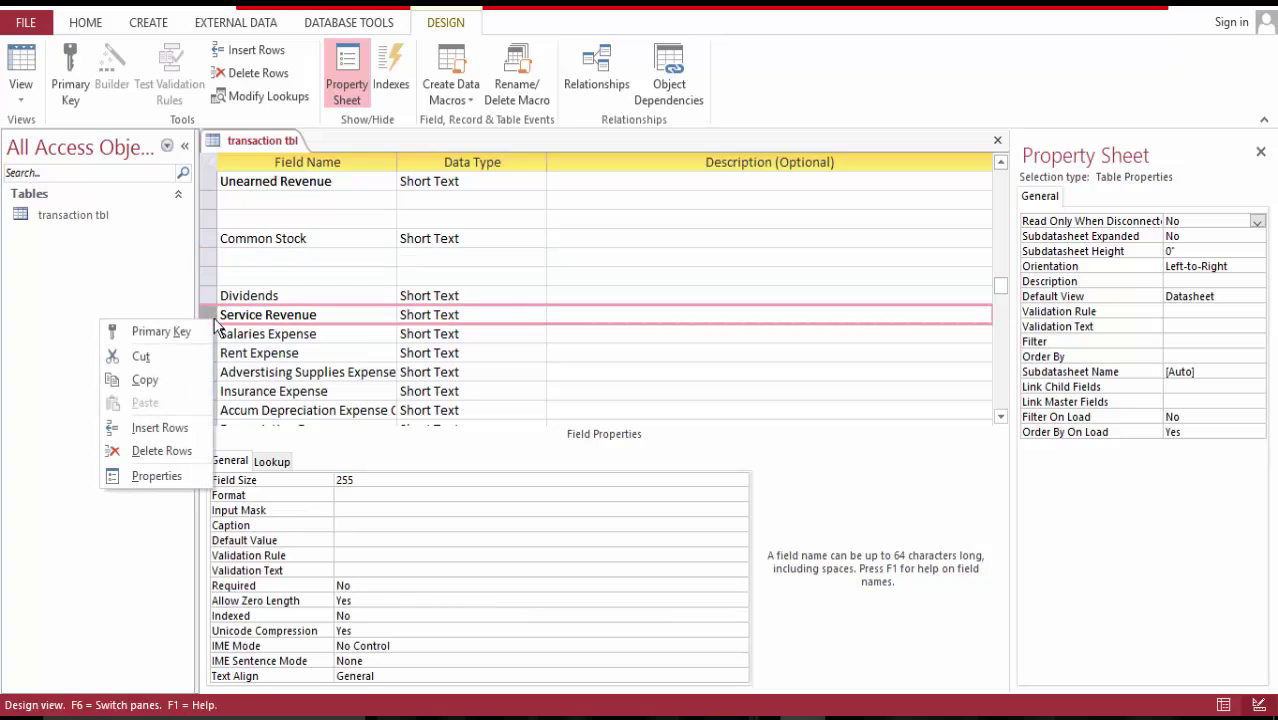
click(181, 426)
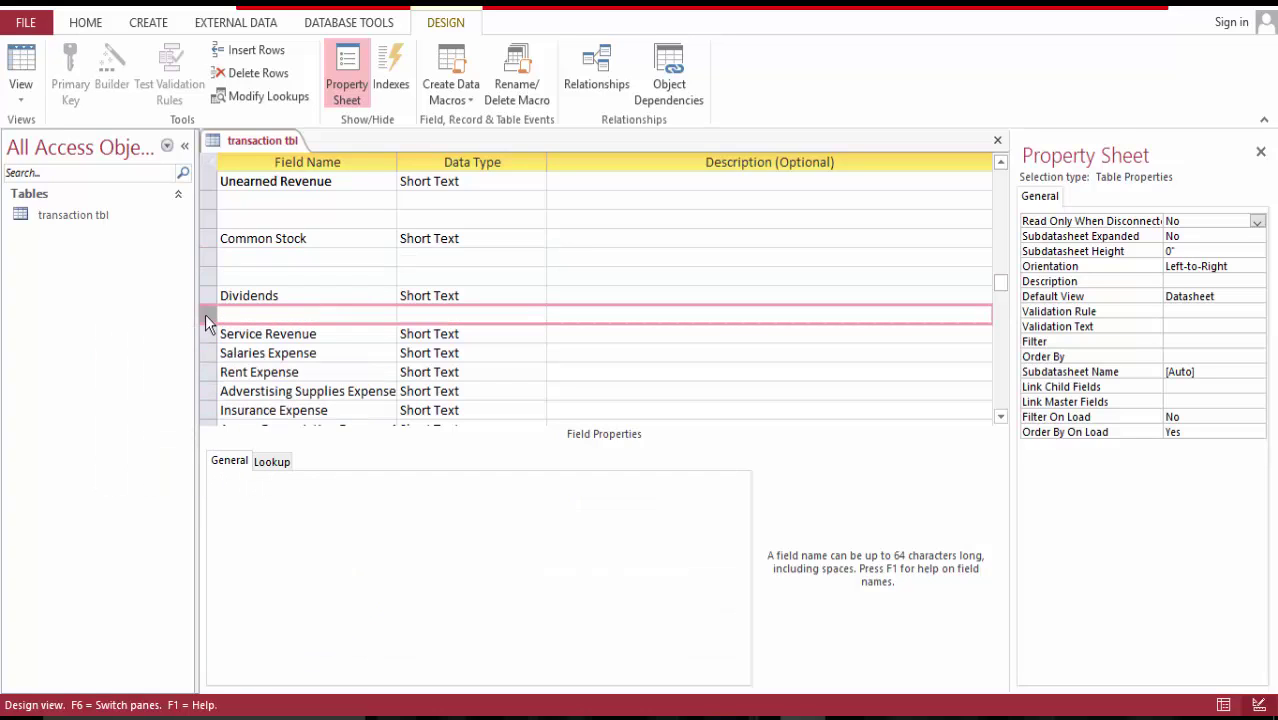
right_click(205, 314)
click(177, 424)
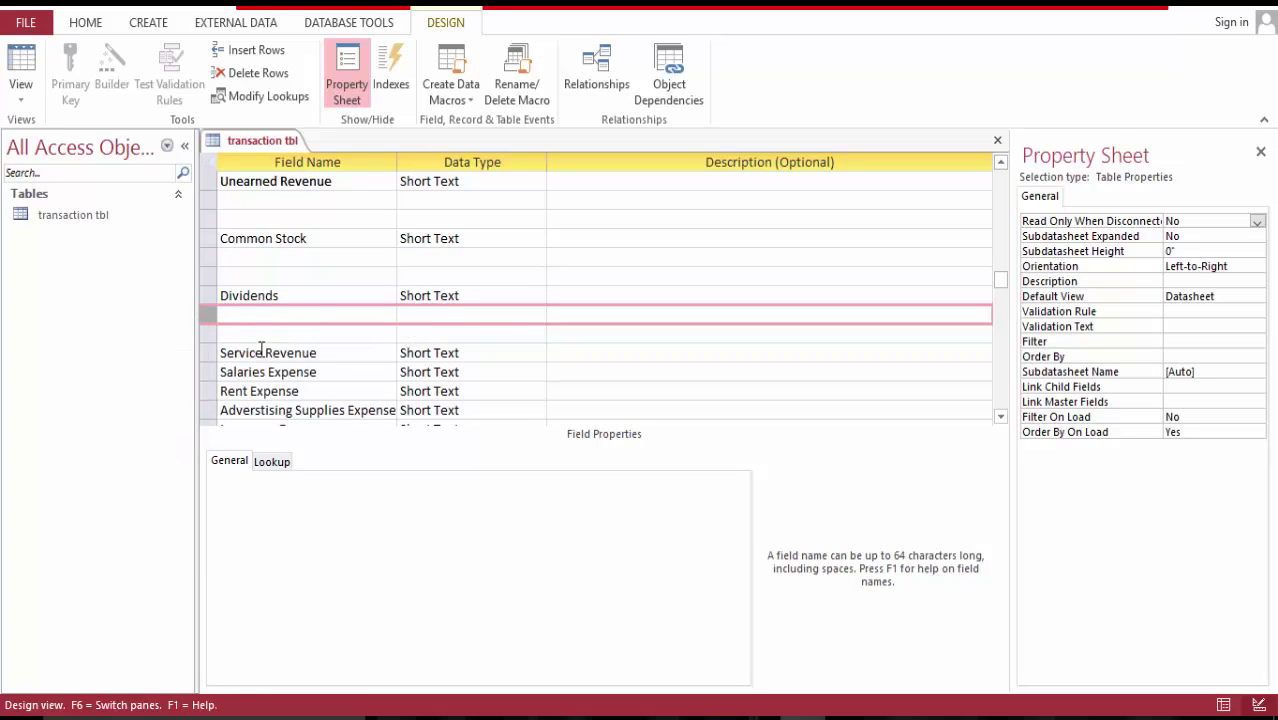
- Insert two blank rows between the Service Revenue and Salaries Expense fields
right_click(211, 371)
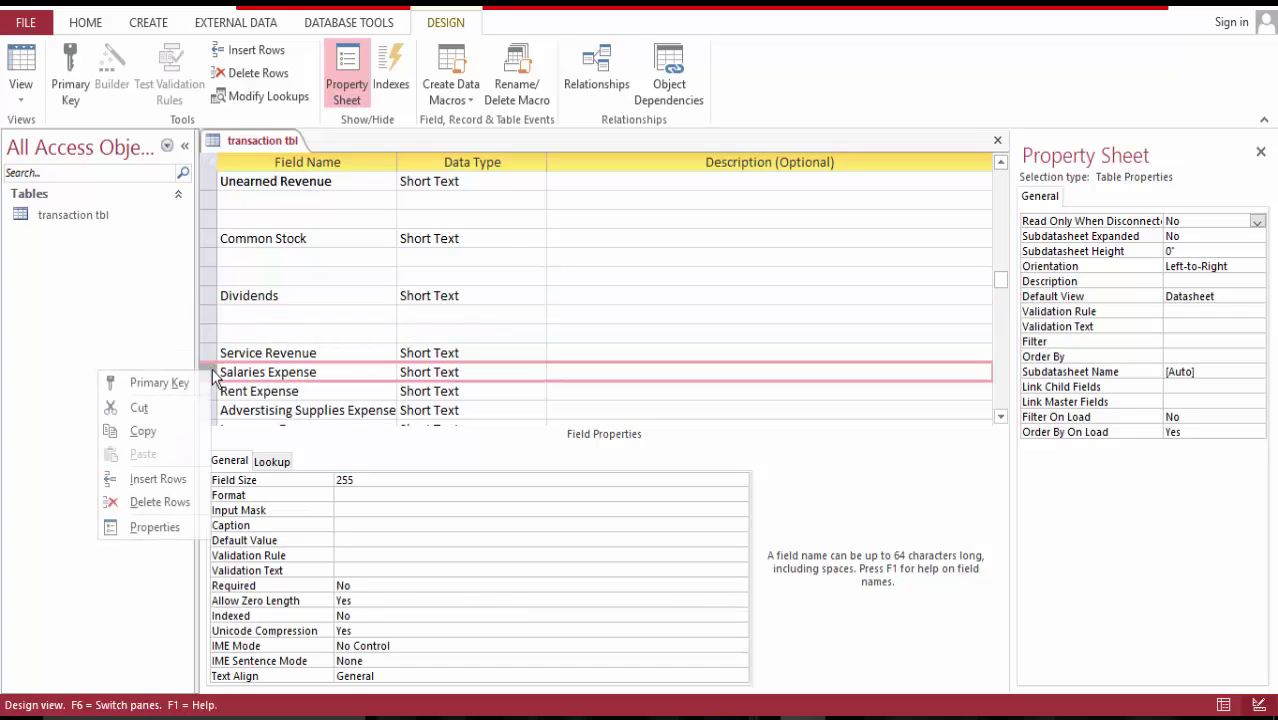
click(176, 477)
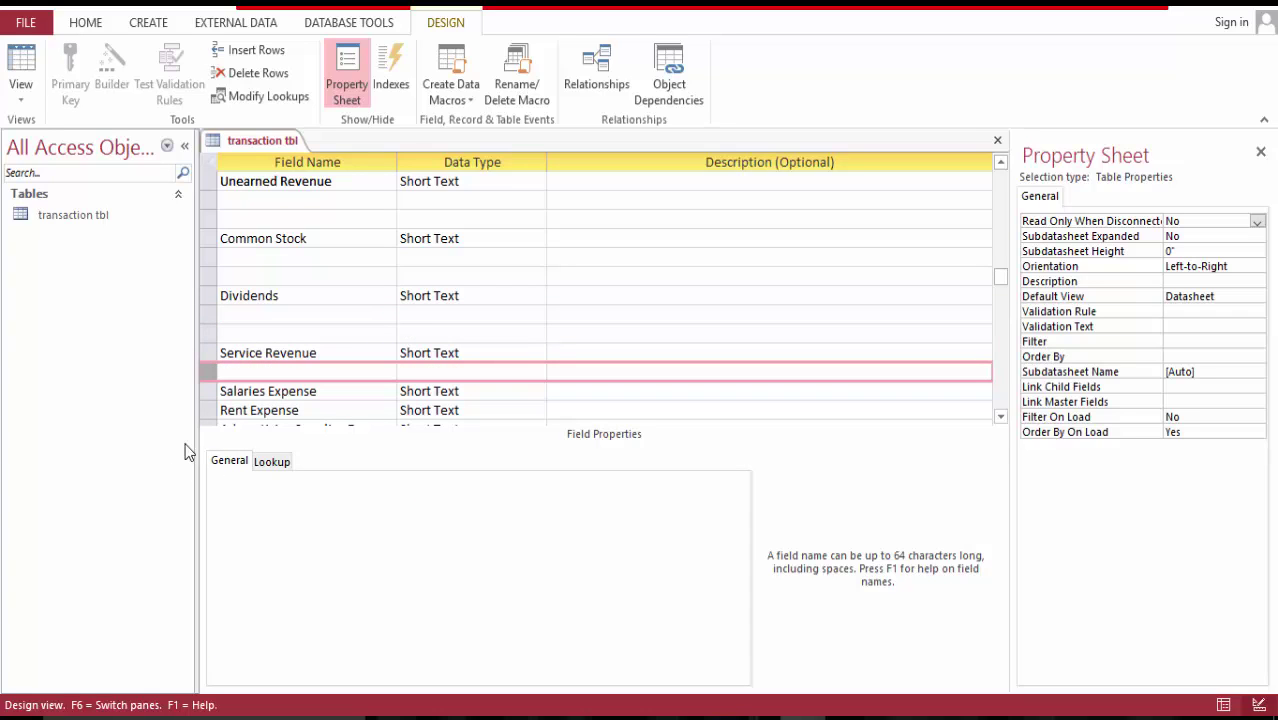
right_click(210, 371)
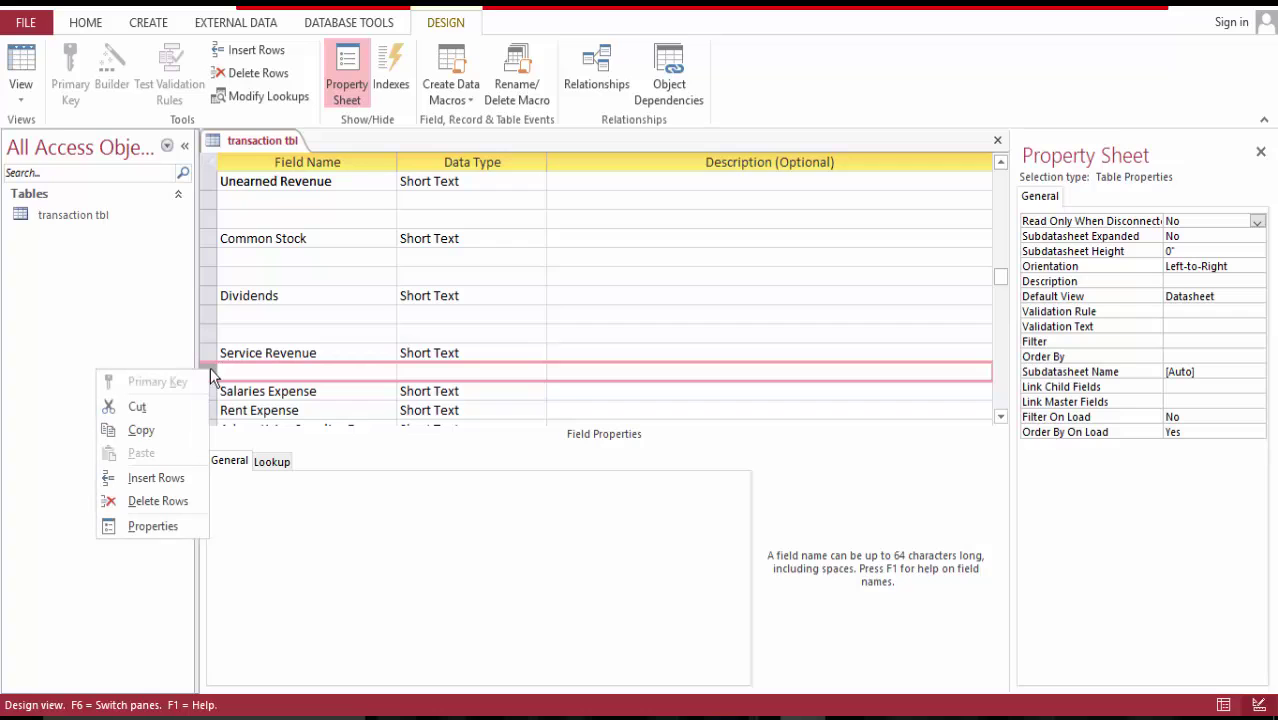
click(174, 477)
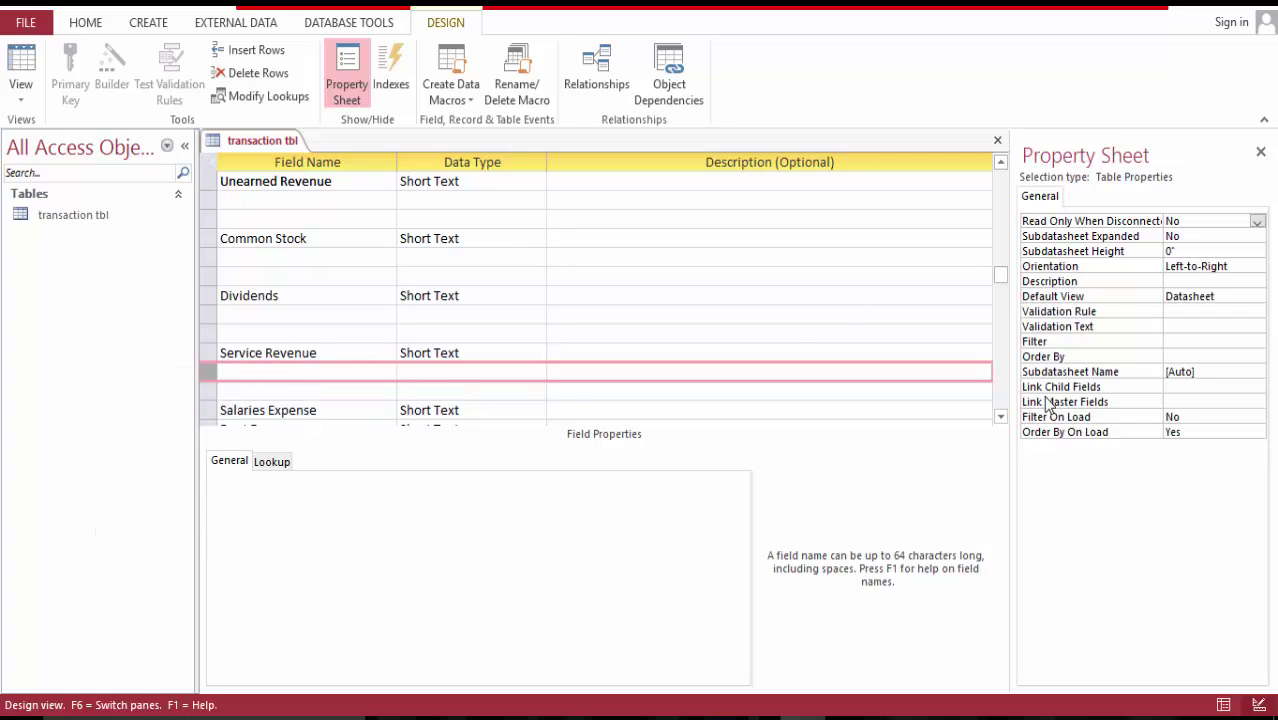
- Insert two blank rows between the Salaries Expense and Rent Expense fields
click(1000, 416)
scroll(1000, 416, down, 4)
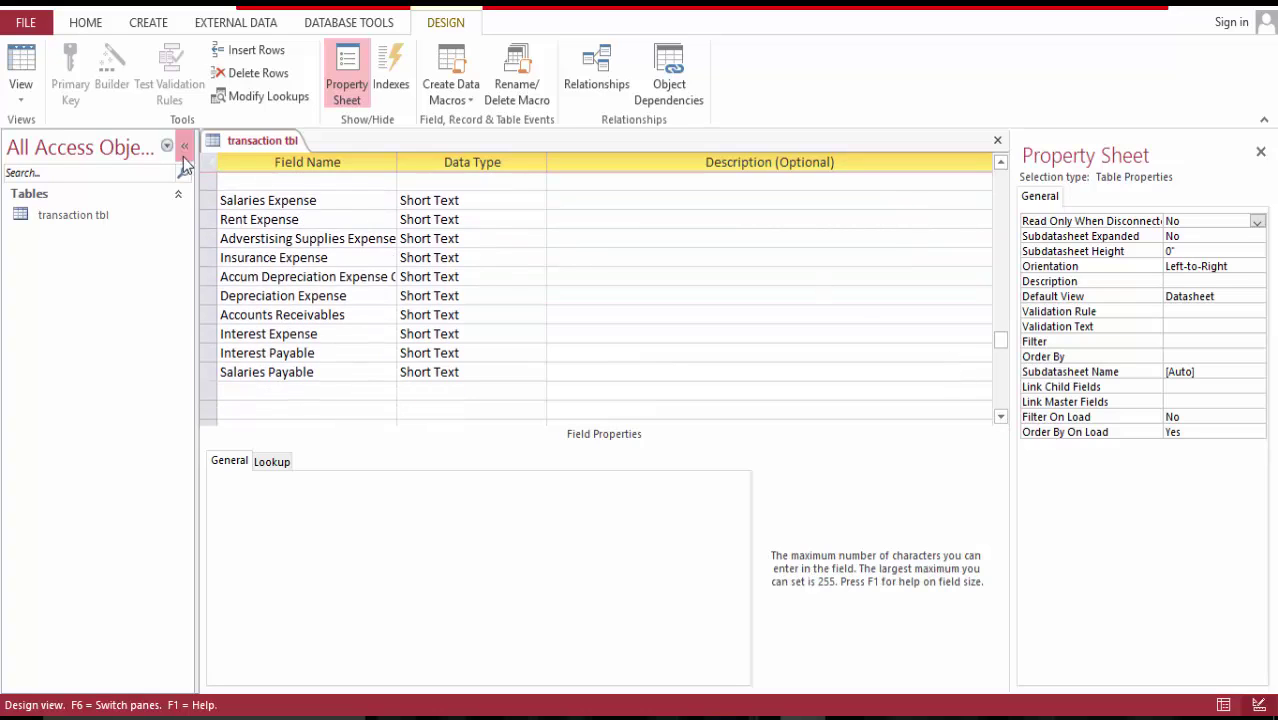
click(206, 220)
right_click(207, 224)
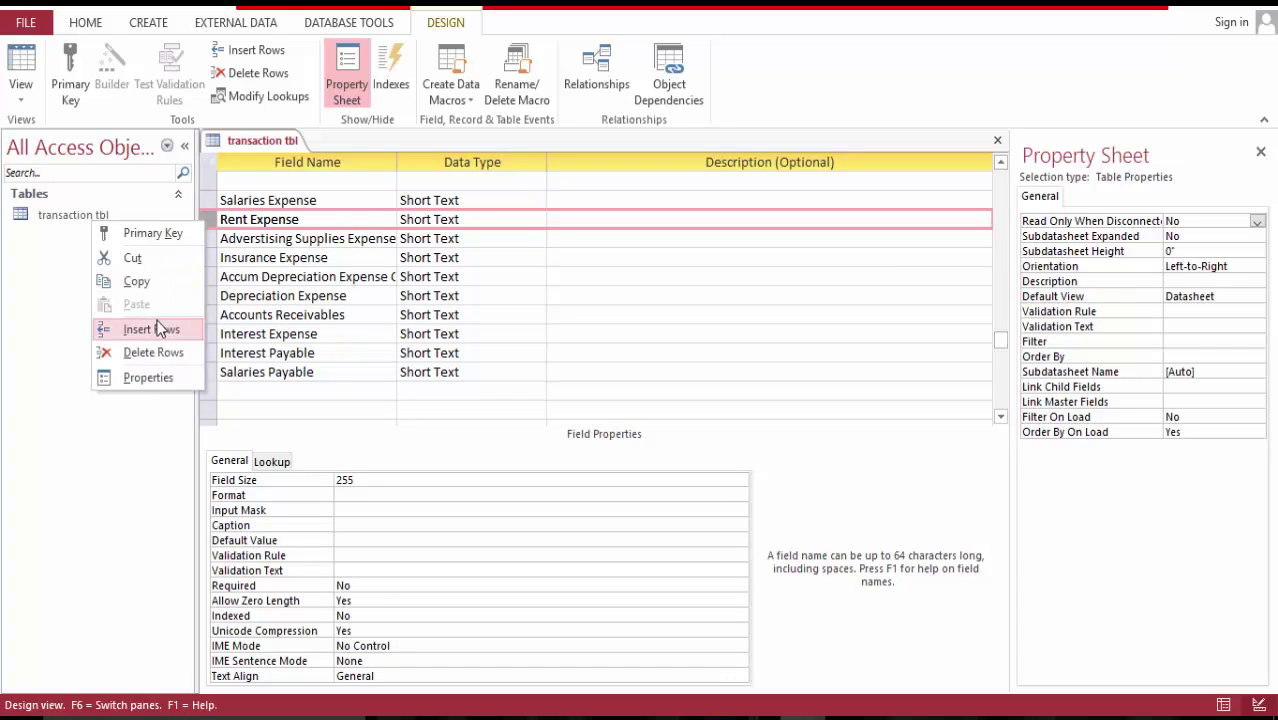
click(155, 329)
right_click(205, 225)
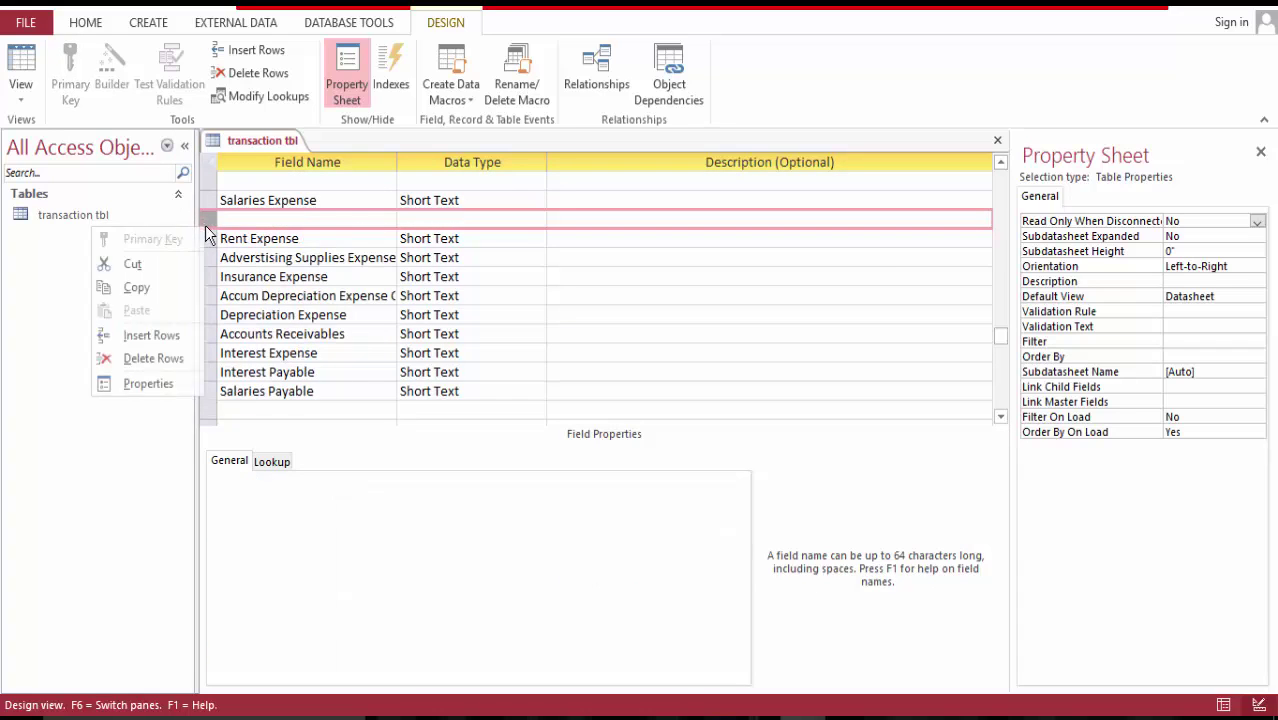
click(171, 337)
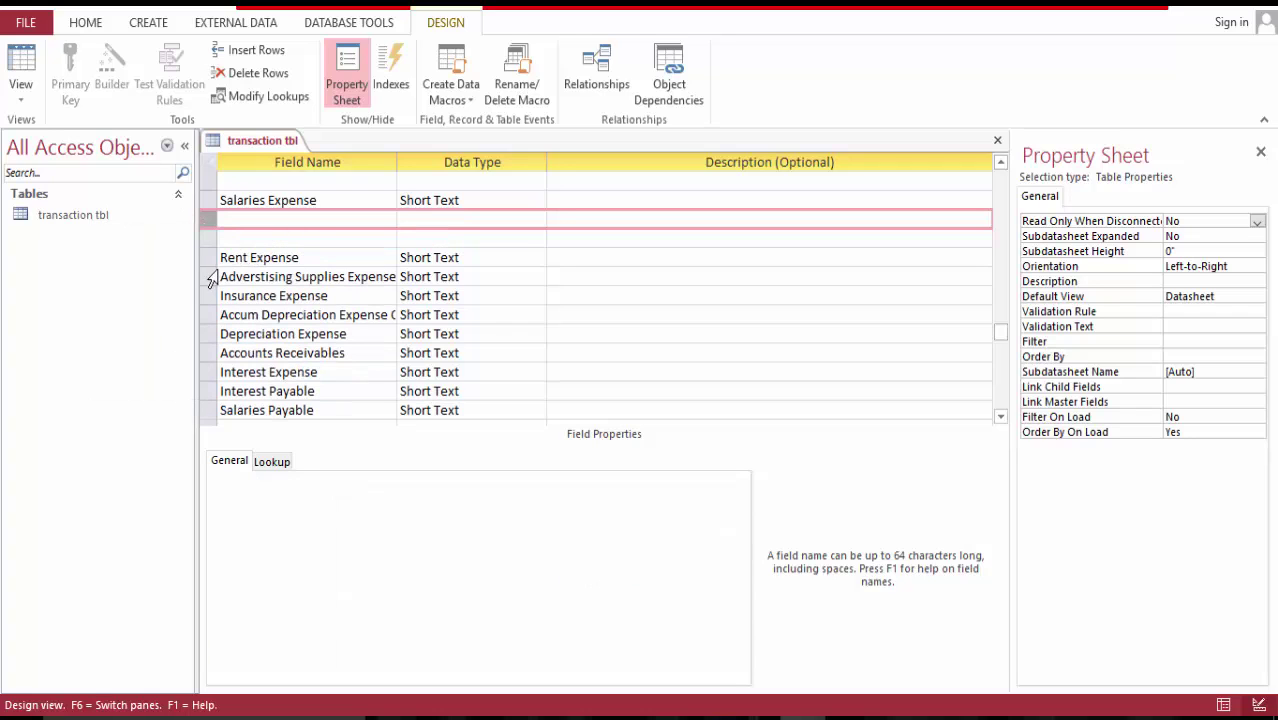
- Insert two blank rows between the Rent Expense and Adverstising Supplies Expense fields
click(208, 277)
right_click(211, 279)
click(165, 383)
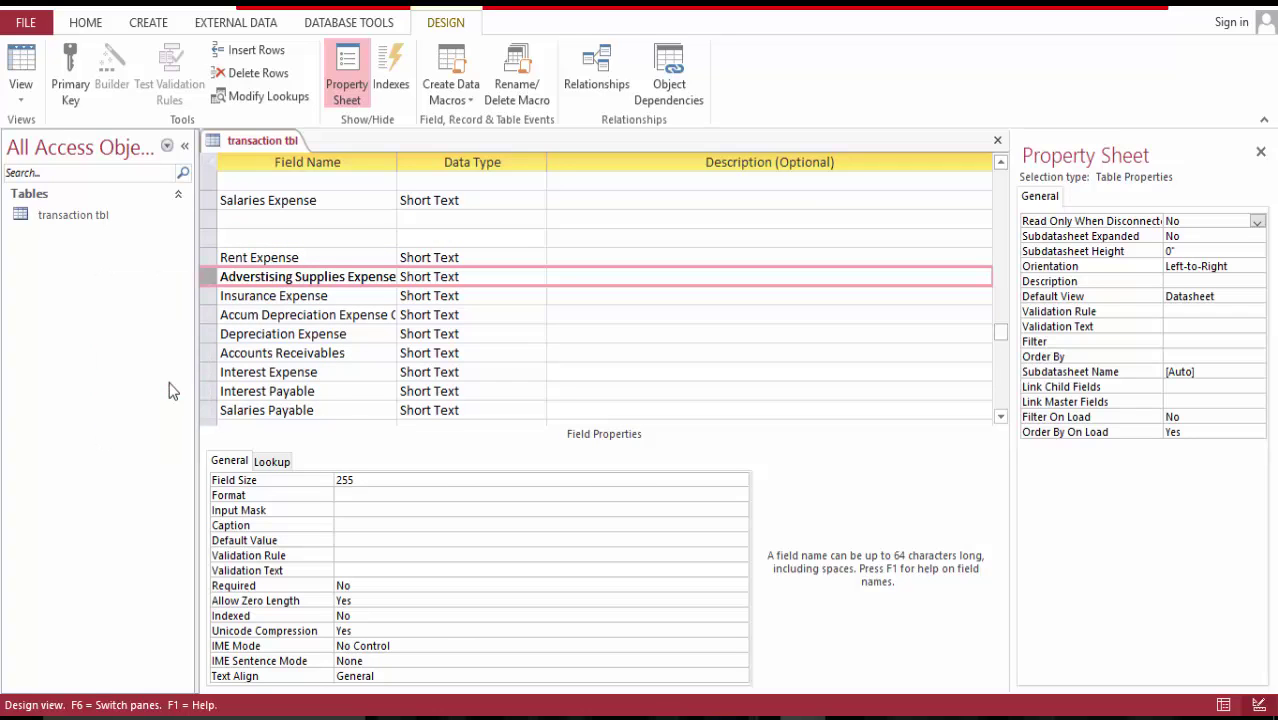
right_click(205, 288)
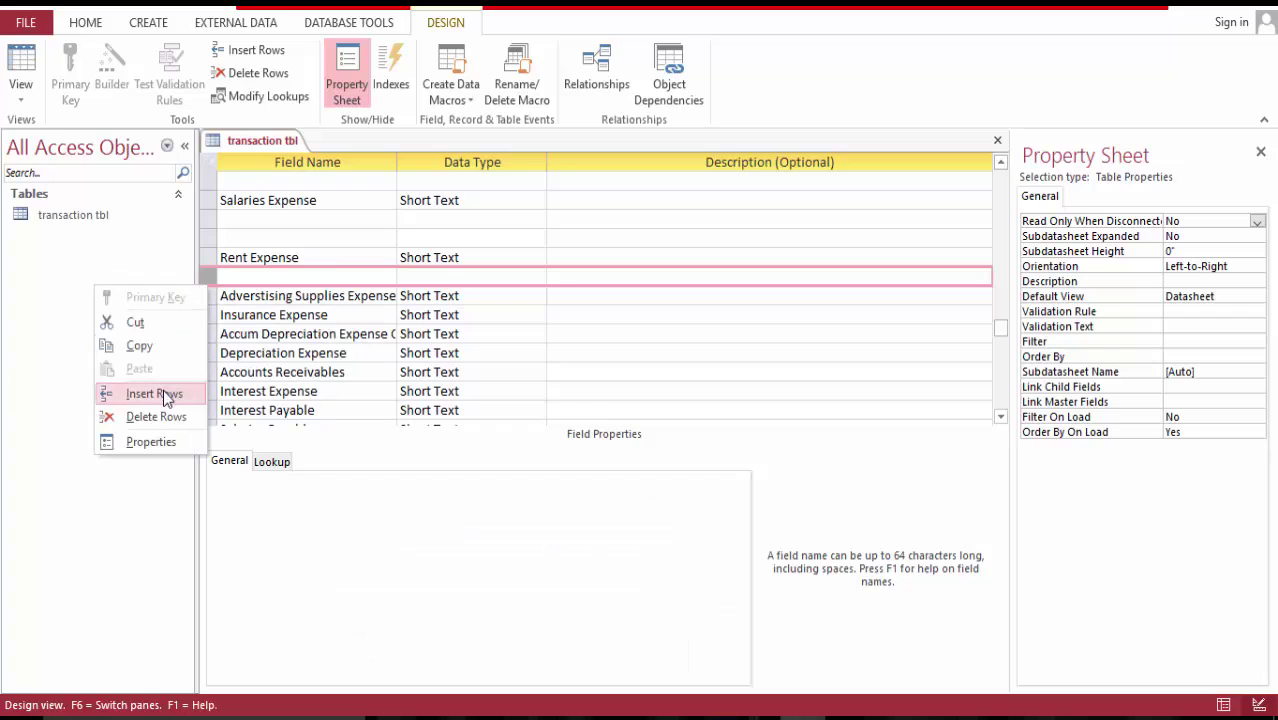
click(165, 394)
- Insert two blank rows between the Adverstising Supplies Expense and Insurance Expense fields
click(208, 314)
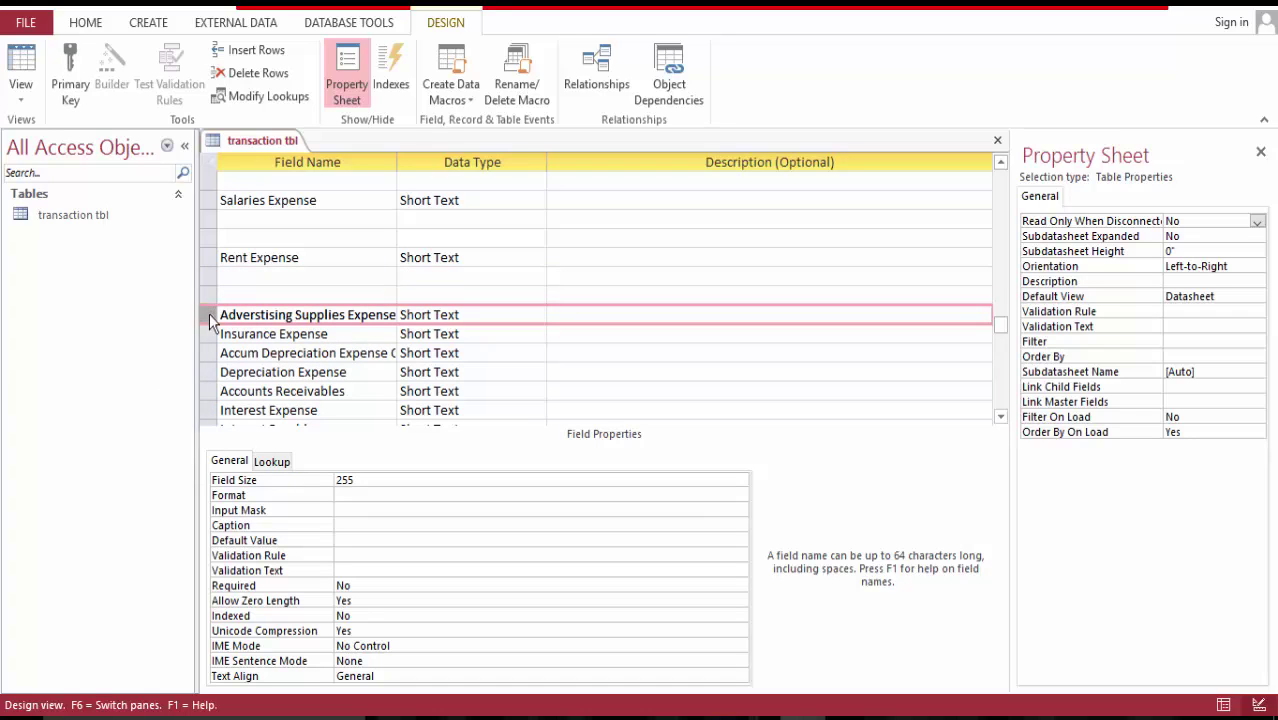
right_click(210, 316)
click(205, 336)
click(207, 334)
right_click(207, 336)
click(175, 447)
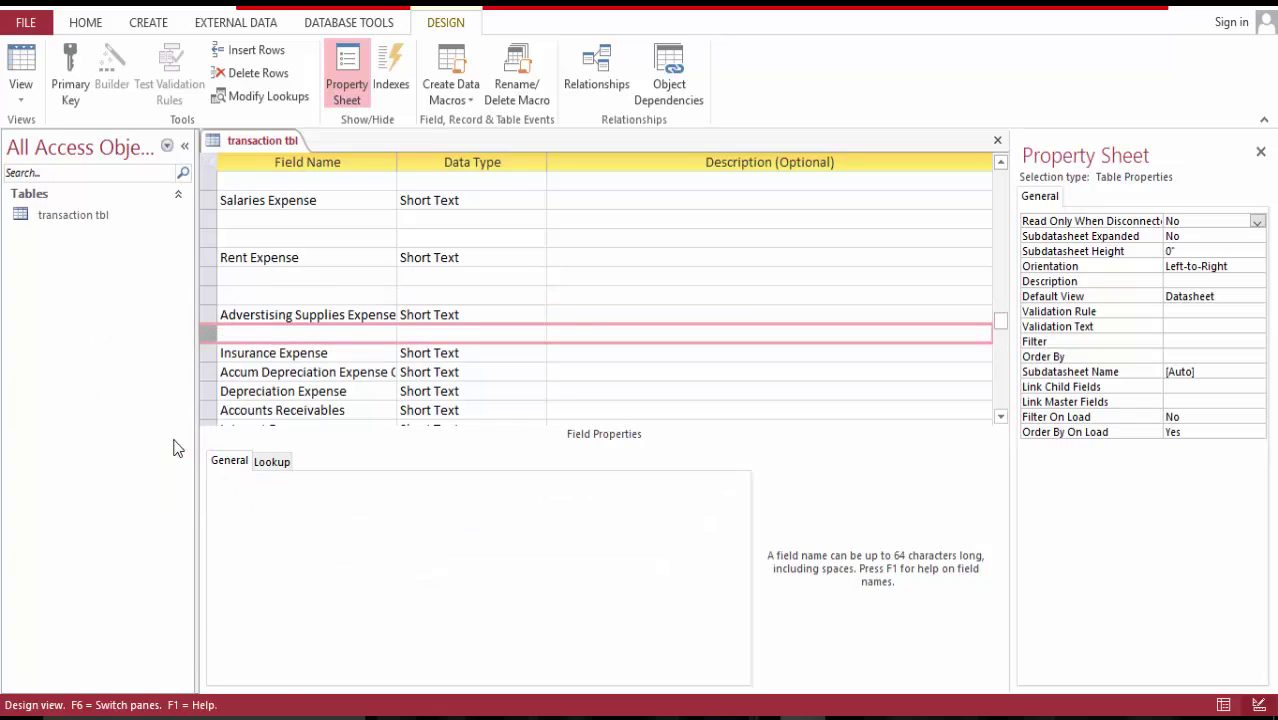
right_click(207, 336)
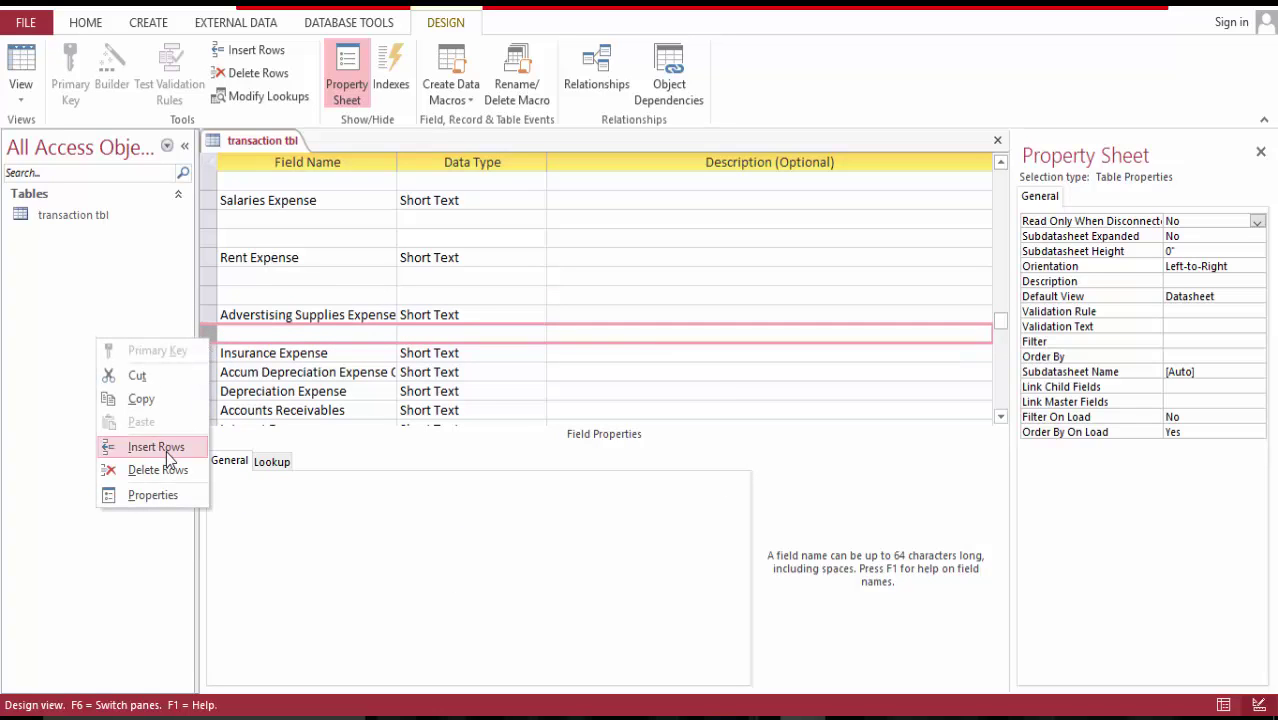
click(166, 451)
- Insert two blank rows between the Insurance Expense and Accum Depreciation Expense fields
click(208, 391)
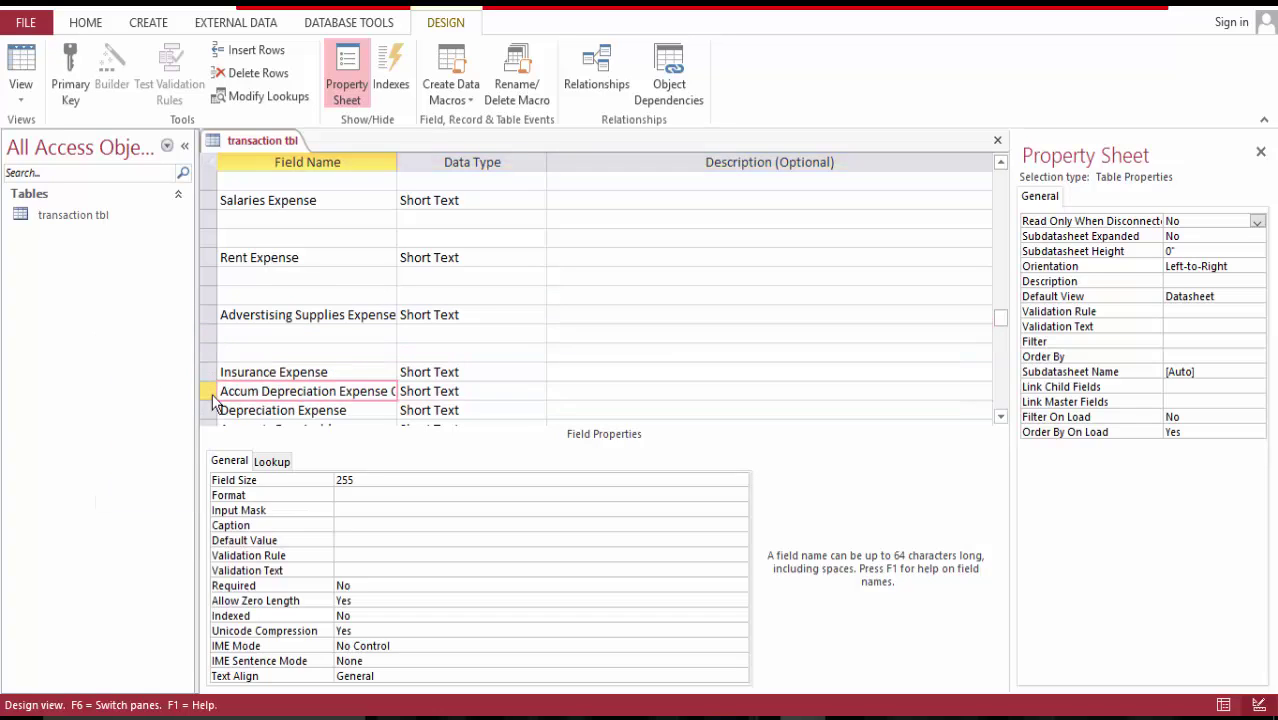
right_click(208, 391)
click(168, 504)
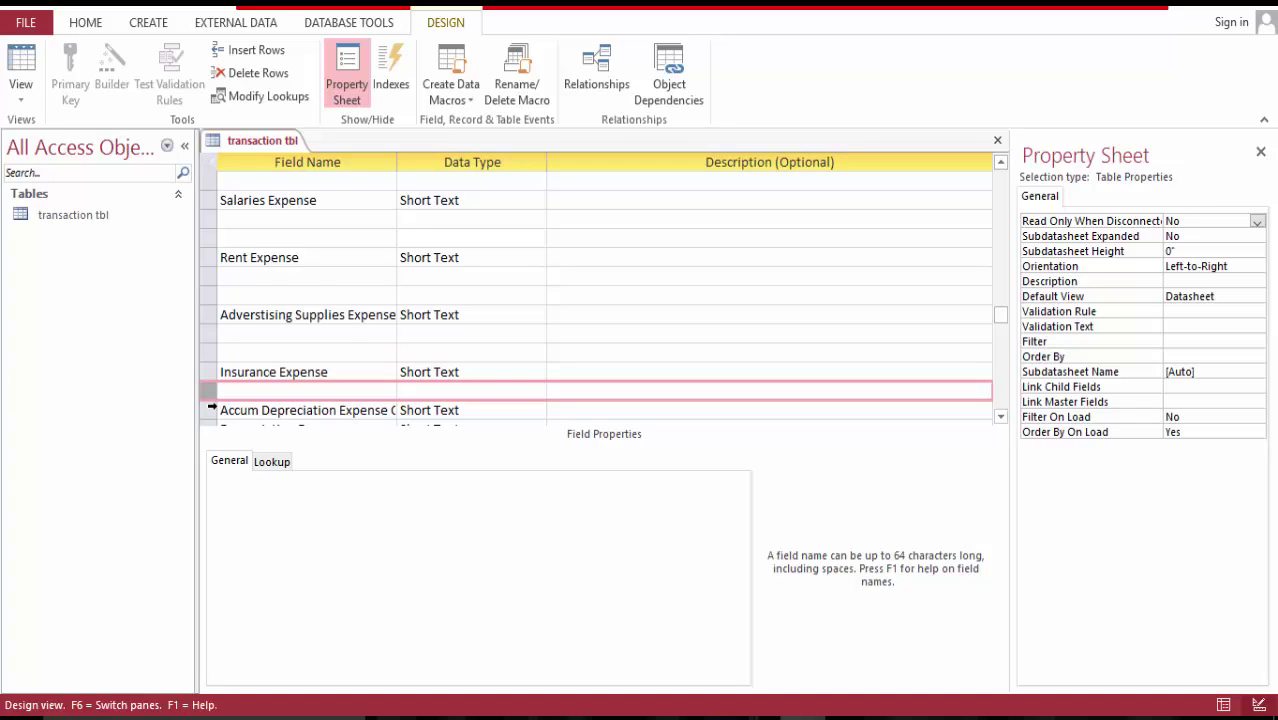
right_click(206, 390)
click(152, 501)
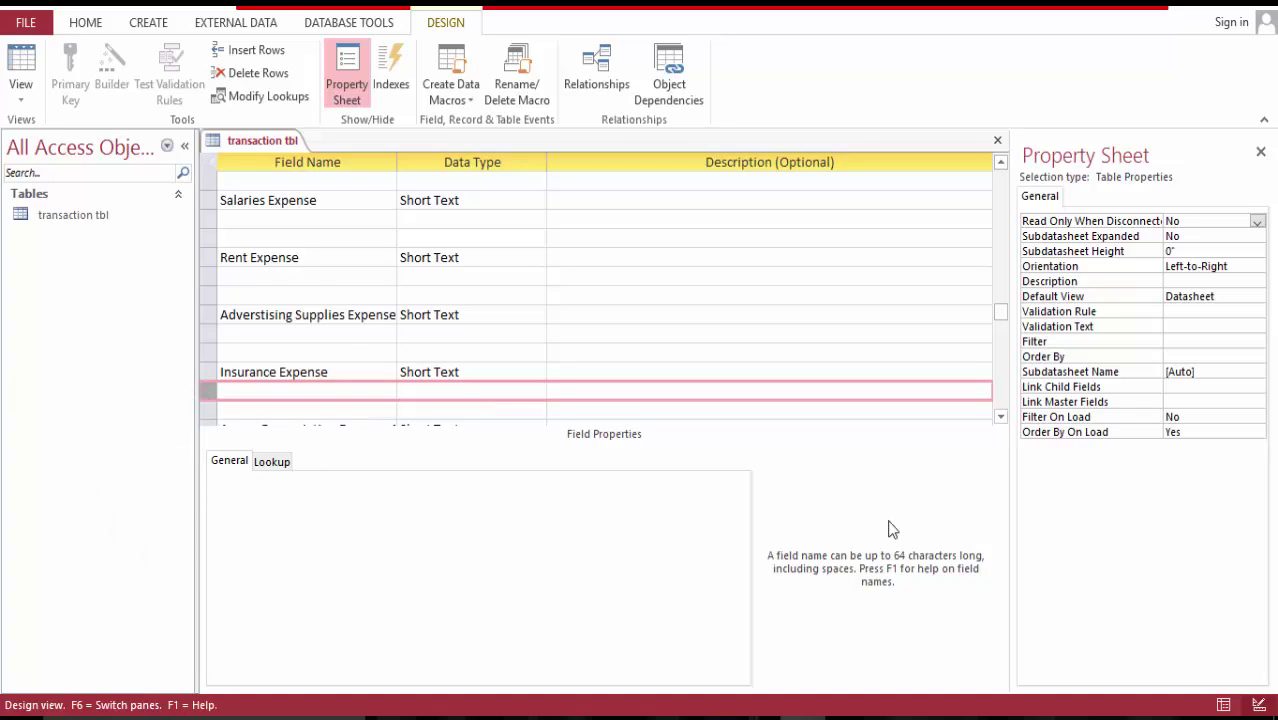
- Insert two blank rows between the Accum Depreciation Expense and Depreciation Expense fields
click(1000, 416)
scroll(1001, 419, down, 3)
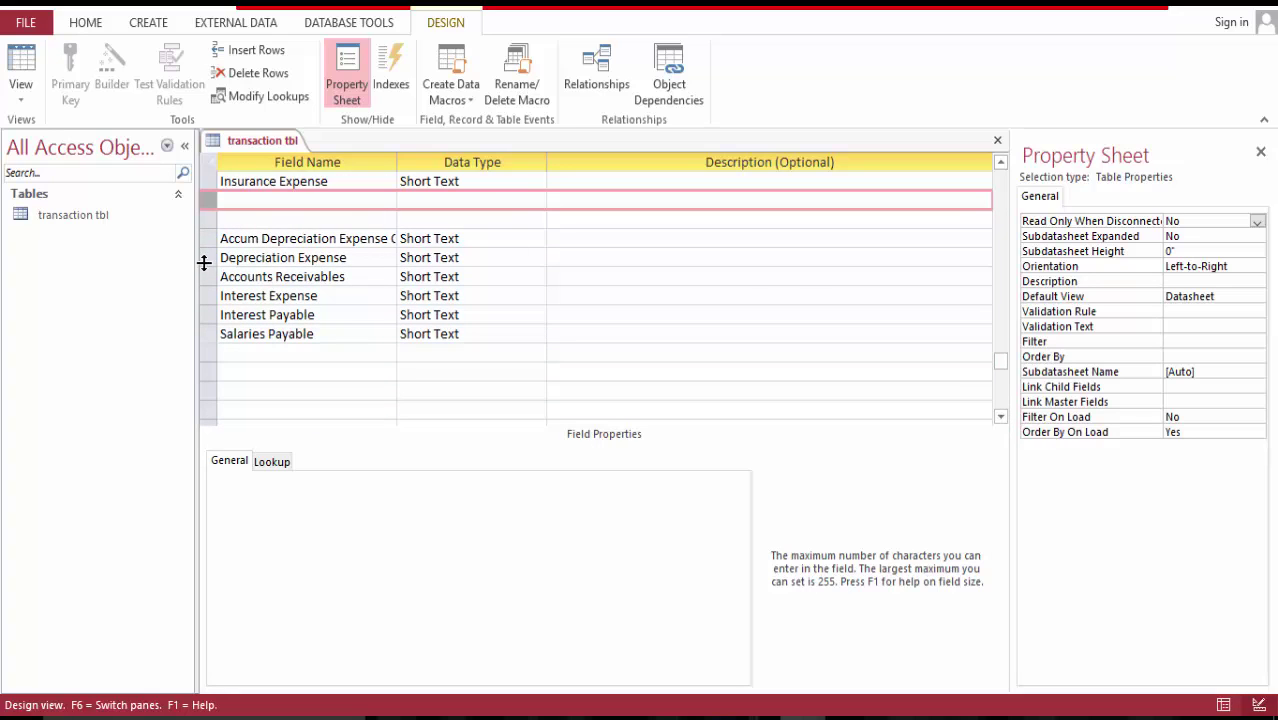
click(205, 258)
right_click(205, 258)
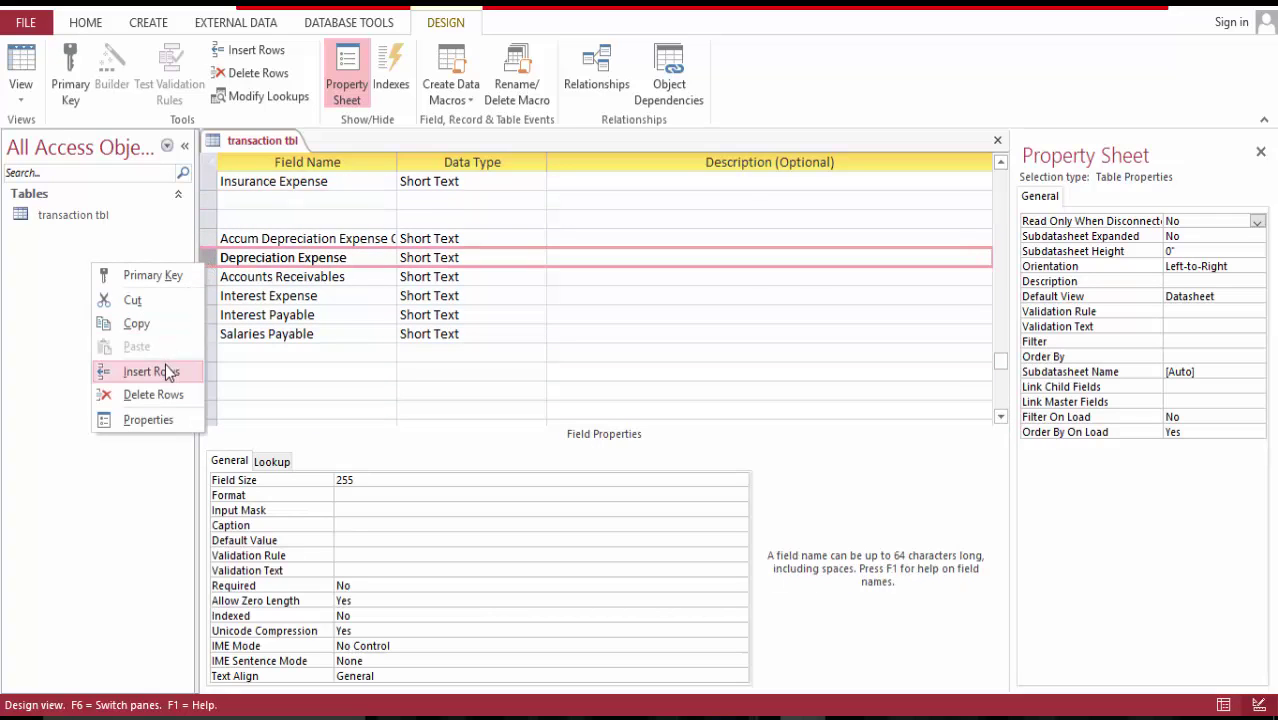
click(166, 370)
right_click(207, 256)
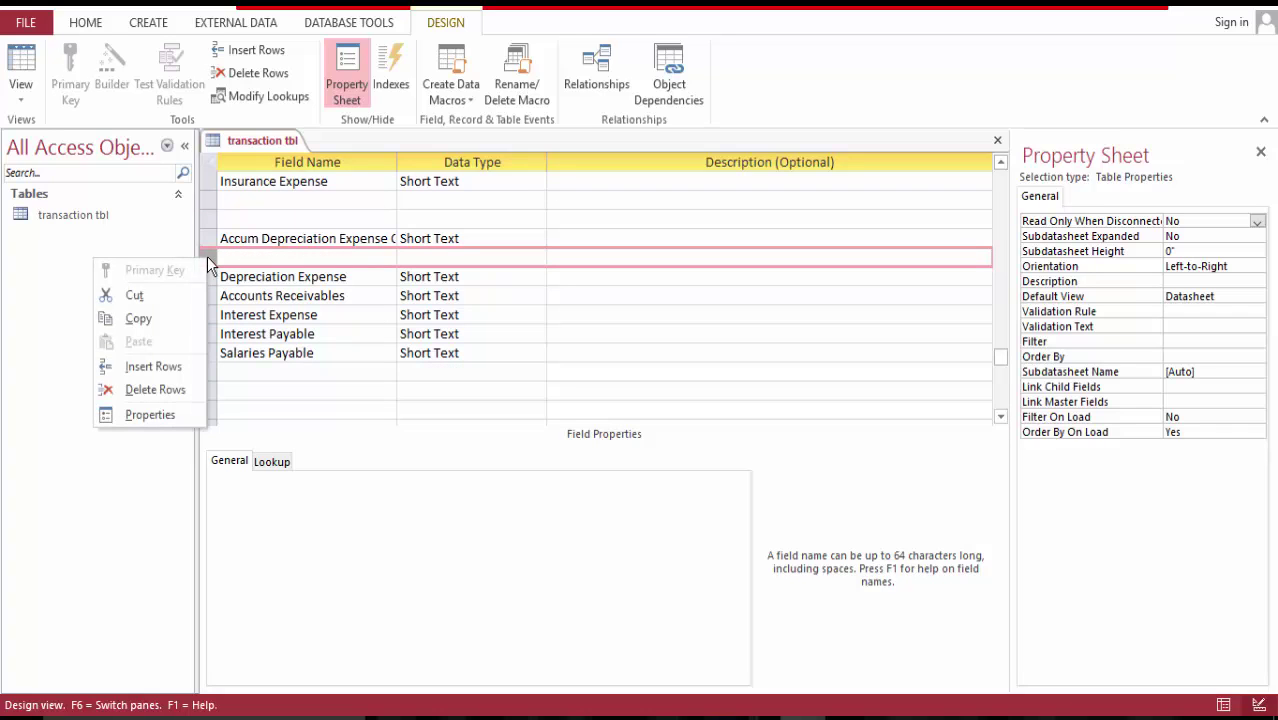
click(172, 367)
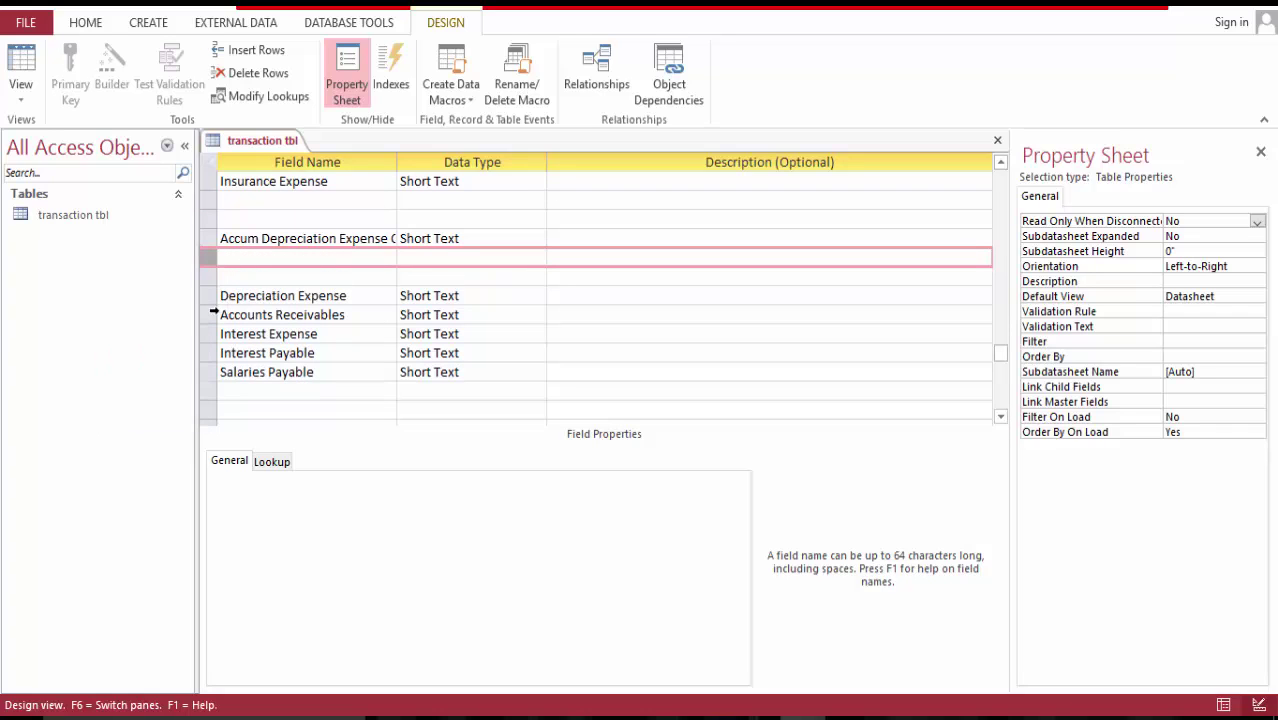
- Insert two blank rows between the Depreciation Expense and Accounts Receivables fields
click(212, 314)
right_click(208, 314)
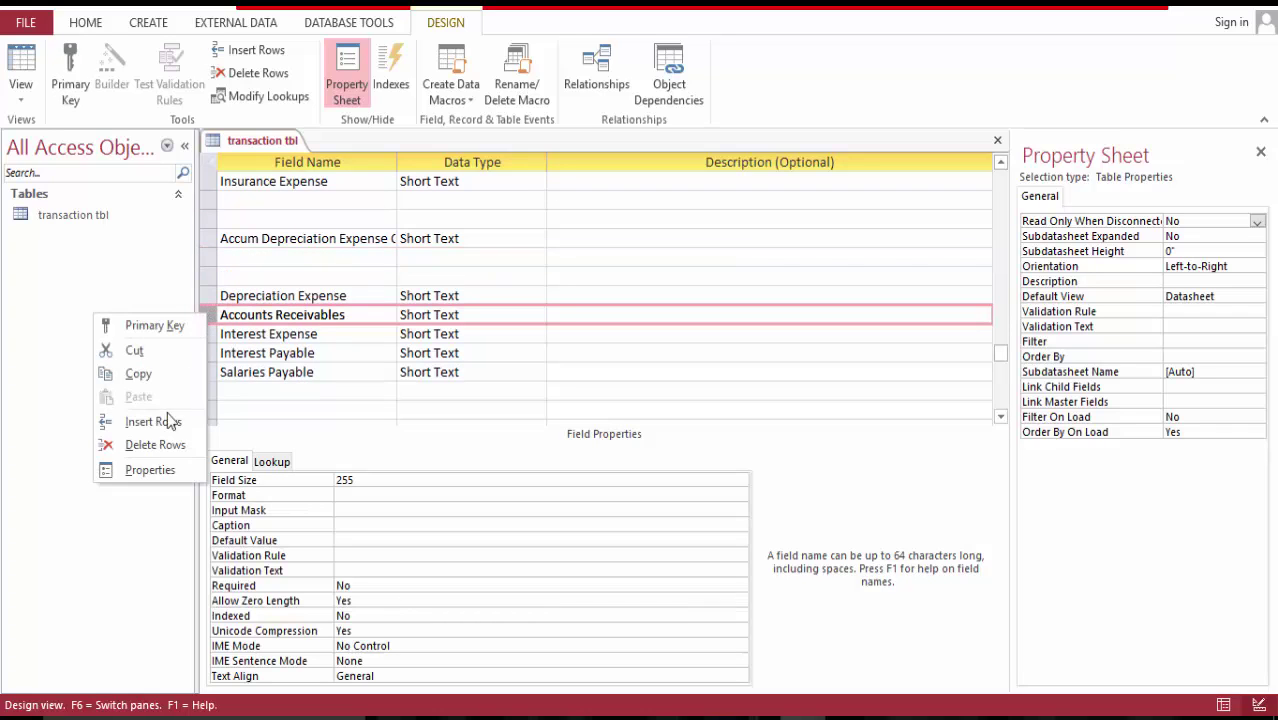
click(164, 424)
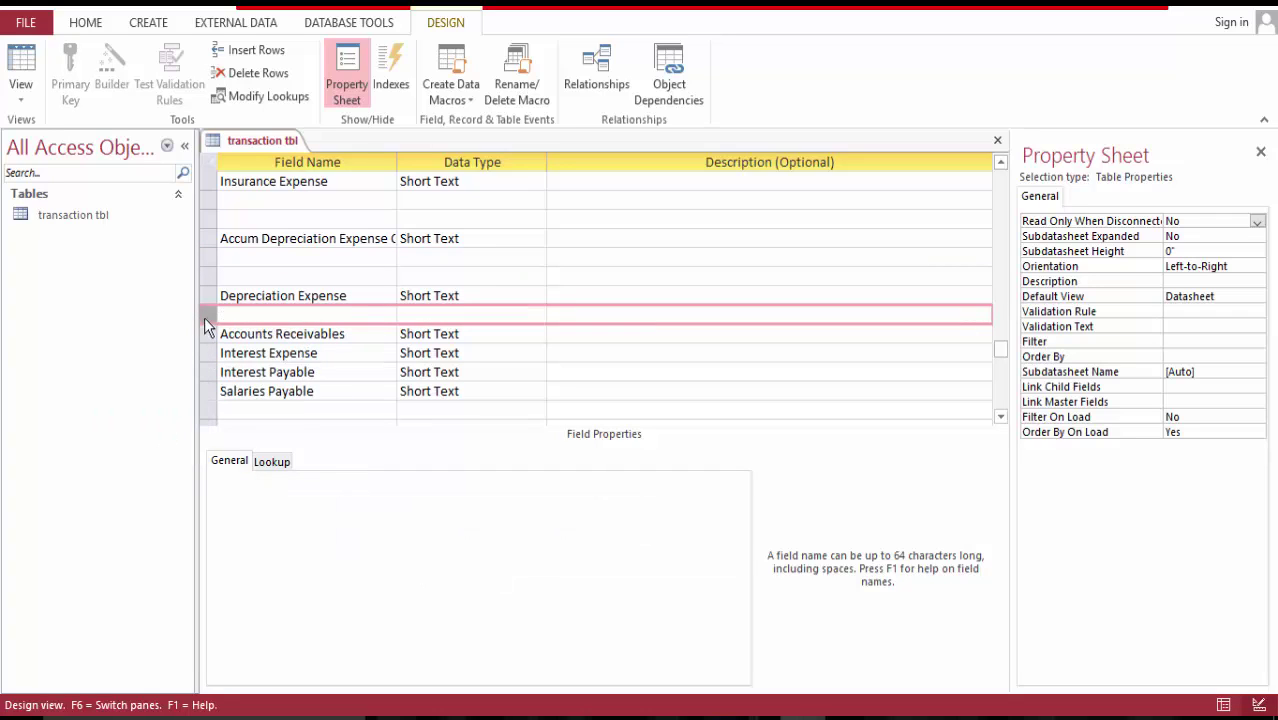
right_click(204, 317)
click(169, 428)
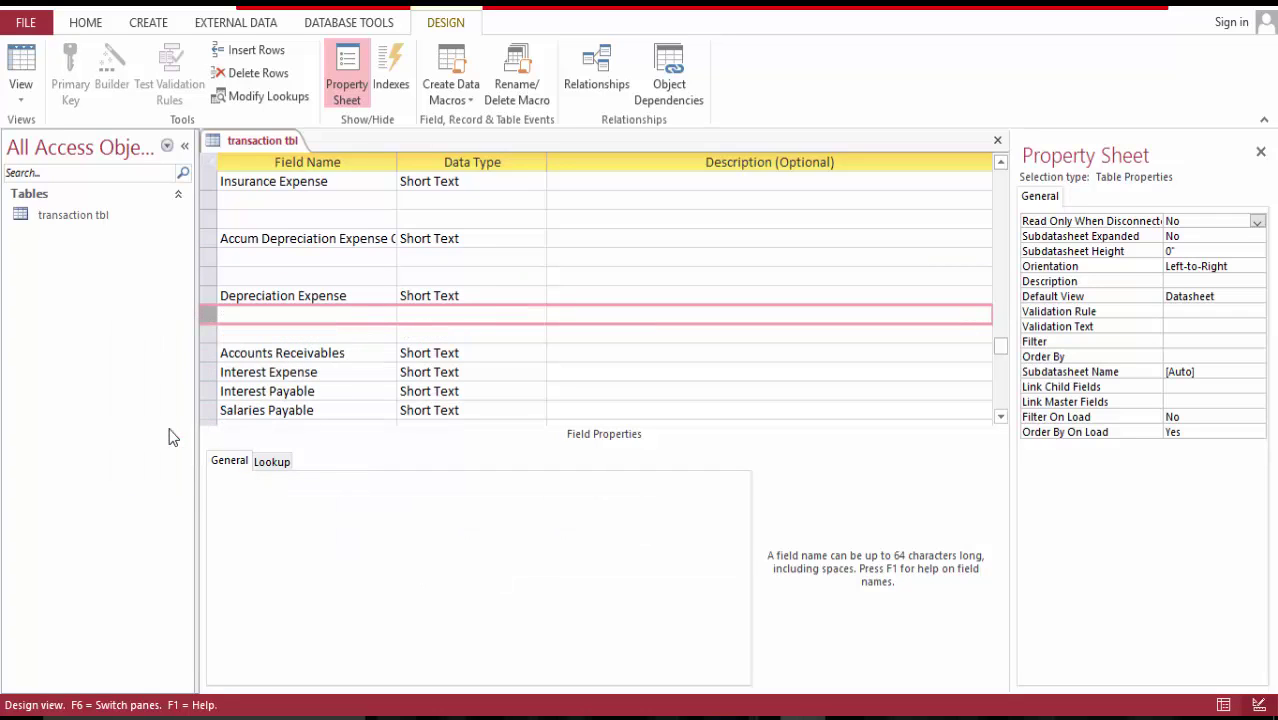
- Insert two blank rows between the Accounts Receivables and Interest Expense fields
click(206, 372)
right_click(206, 372)
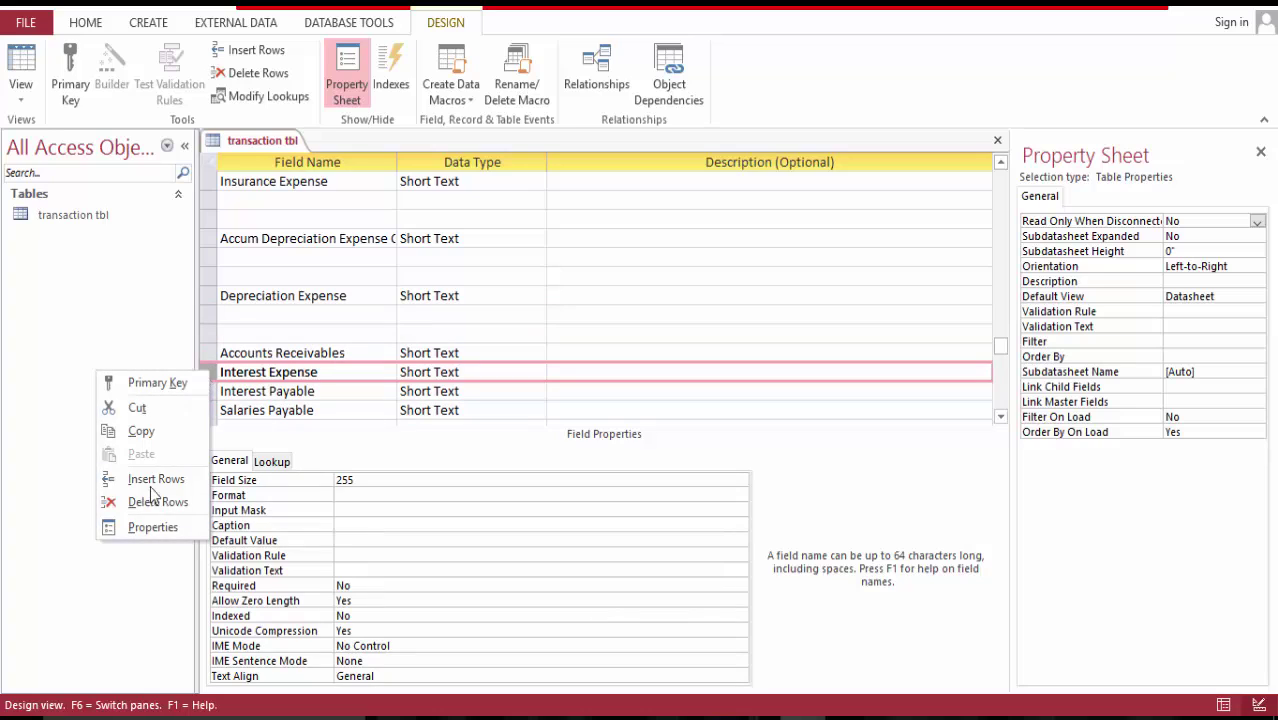
click(160, 479)
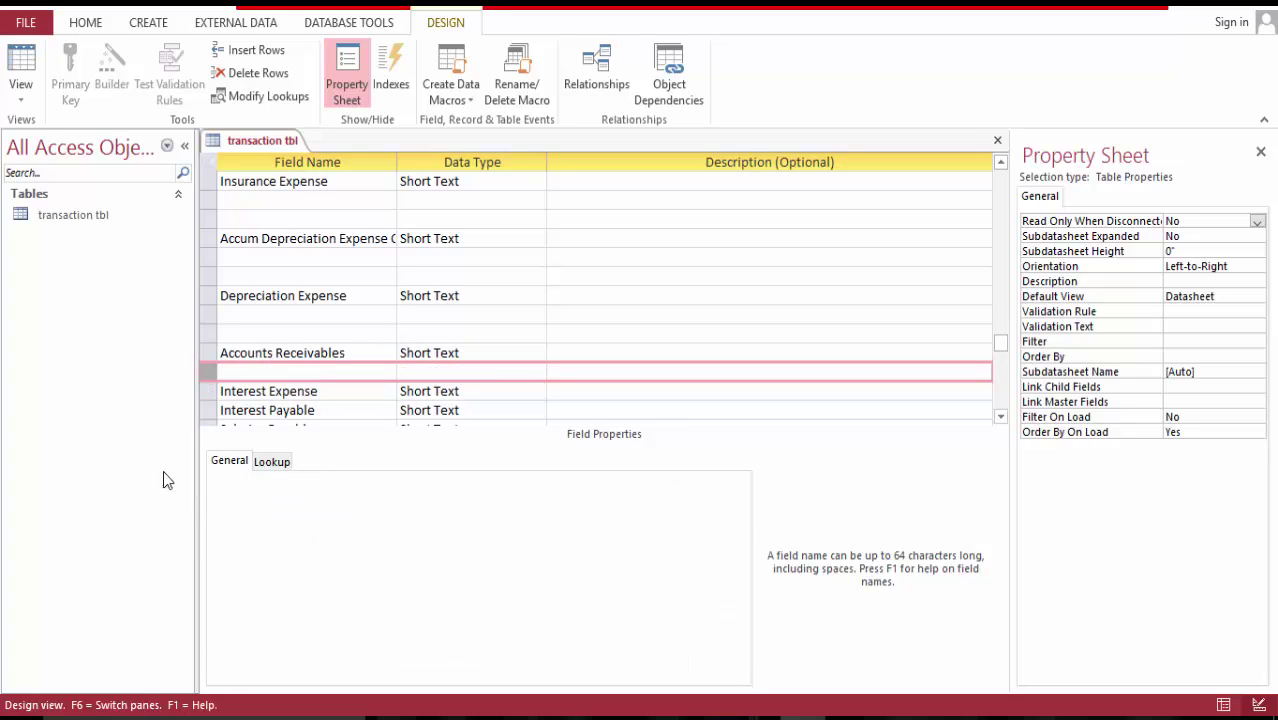
right_click(202, 371)
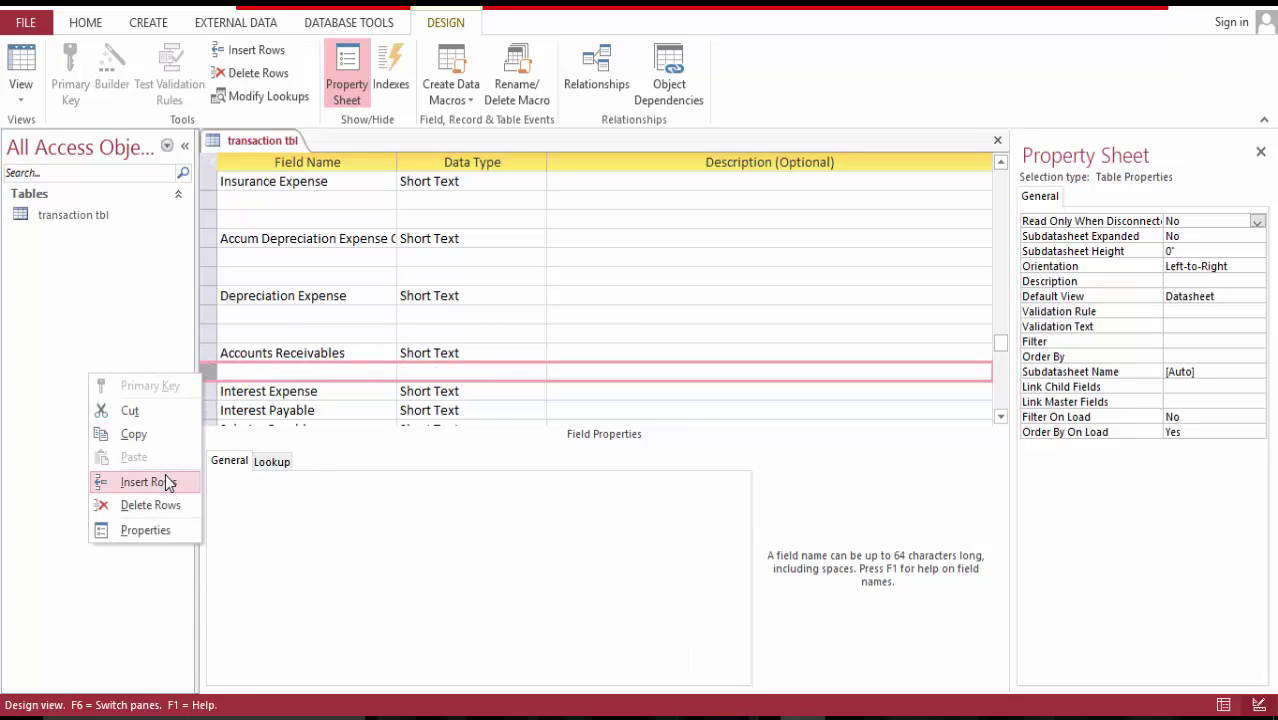
click(167, 482)
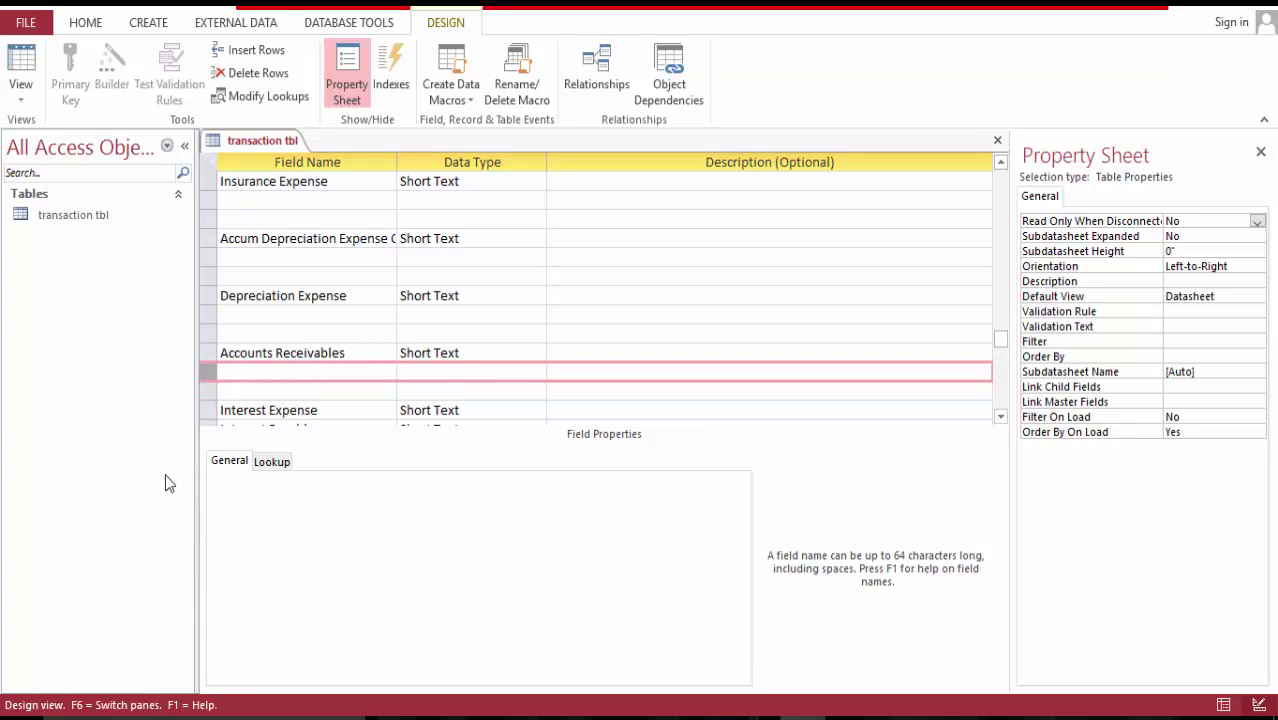
- Insert two blank rows between the Interest Expense and Interest Payable fields
click(1000, 417)
click(1000, 417)
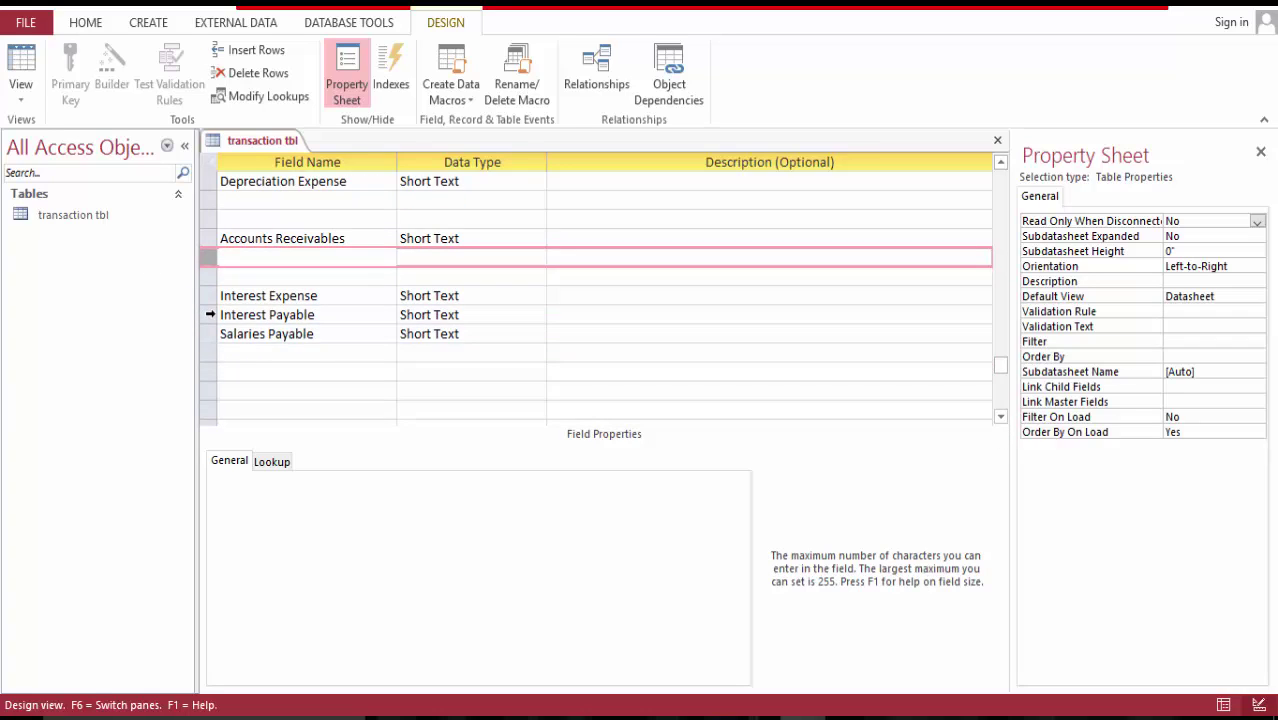
click(208, 314)
right_click(211, 318)
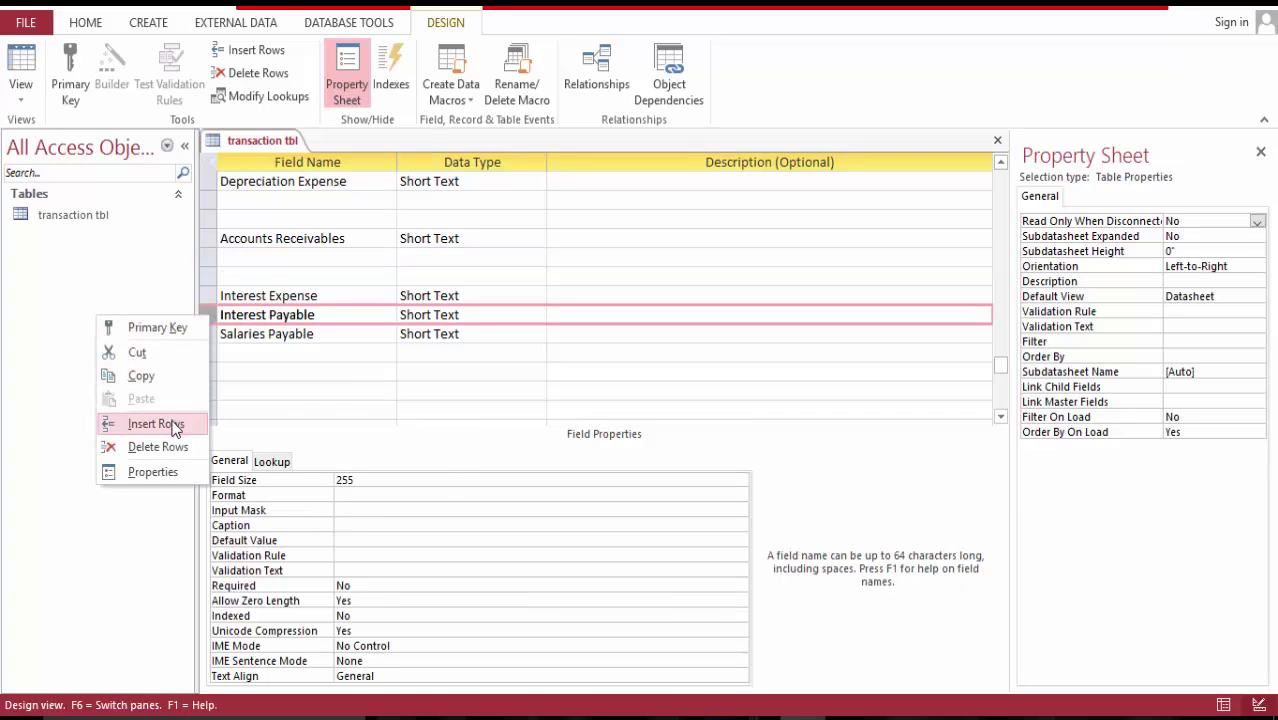
click(150, 423)
right_click(212, 333)
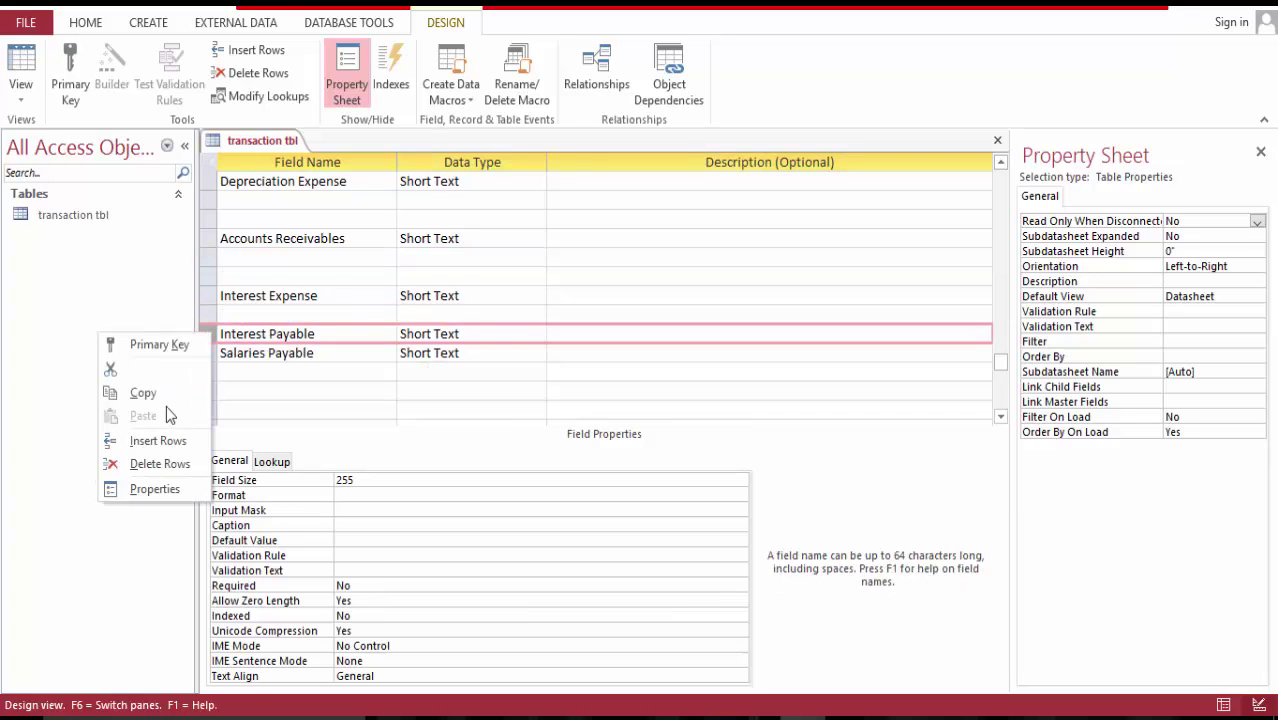
click(166, 440)
- Insert two blank rows between the Interest Payable and Salaries Payable fields
click(211, 375)
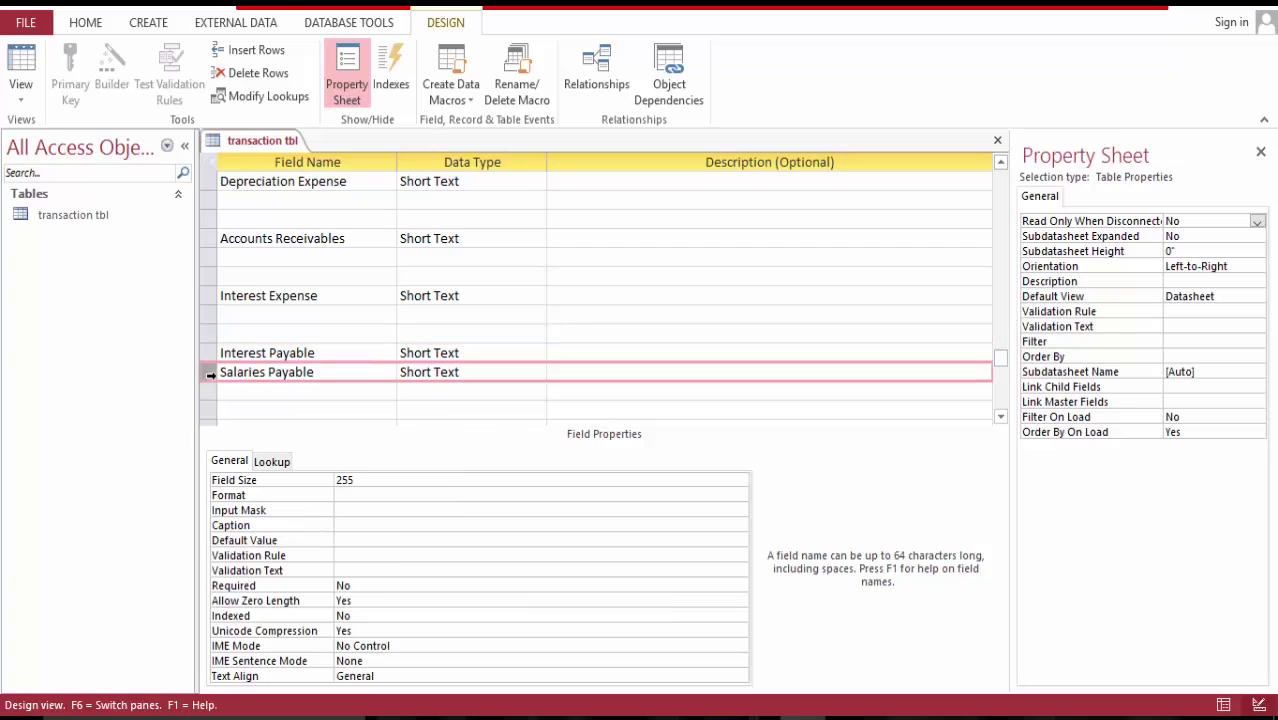
right_click(211, 375)
click(167, 490)
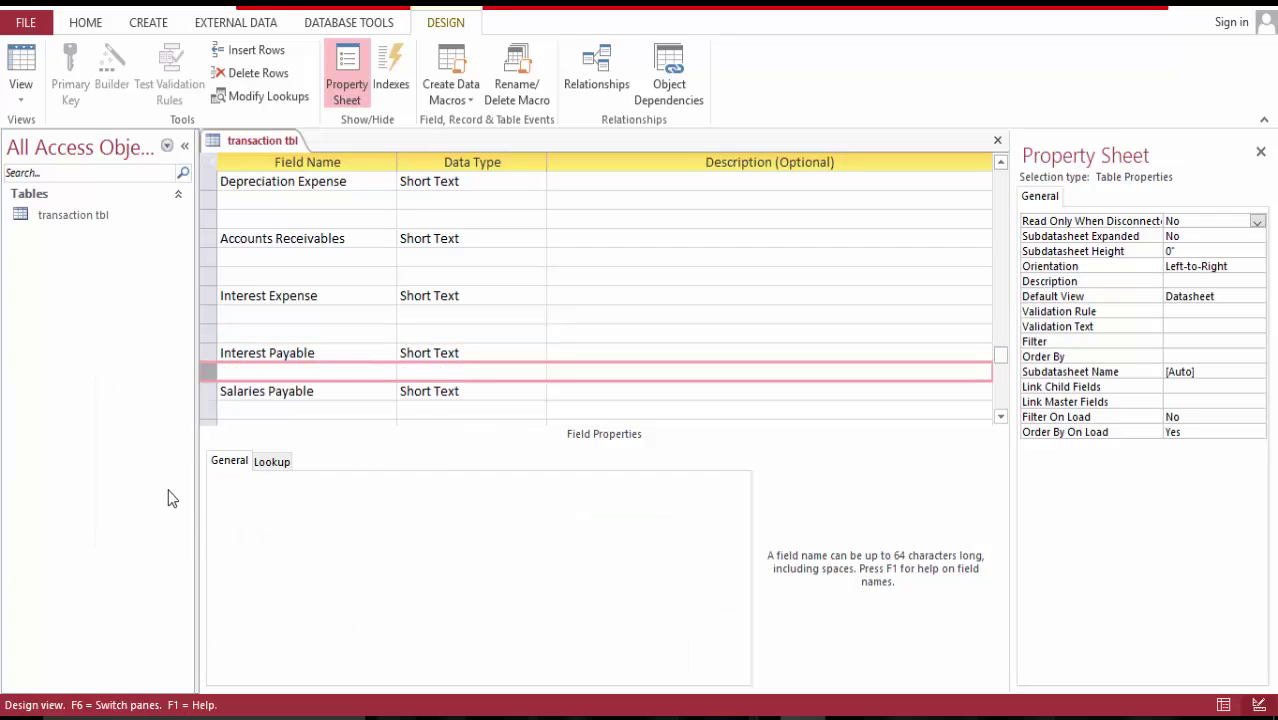
right_click(207, 367)
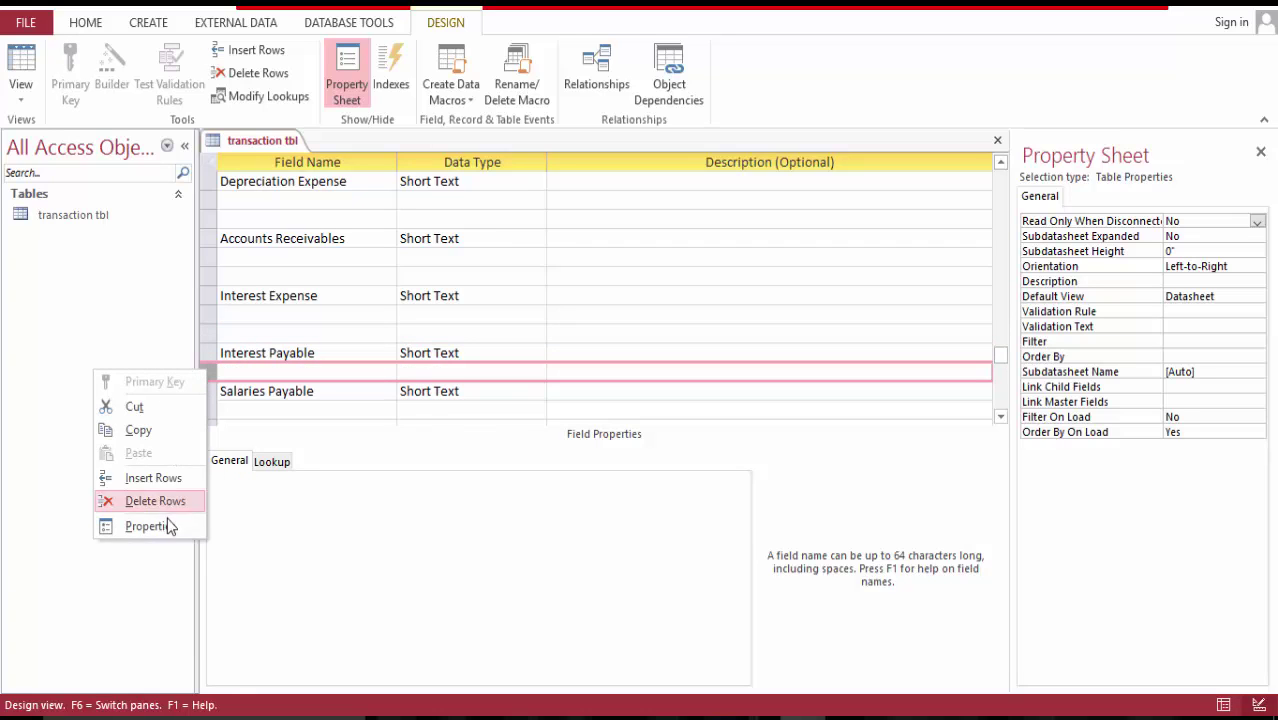
click(169, 478)
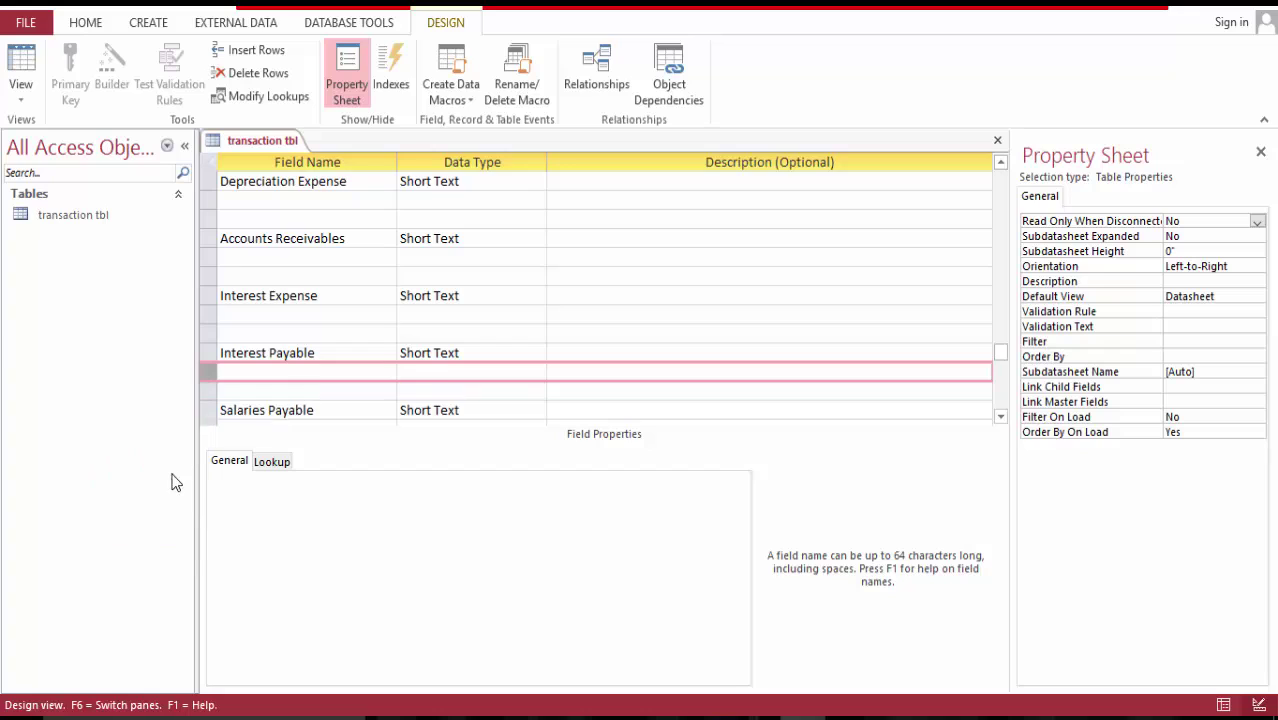
- Add the fields Dr 6 and Cr 6 in the blank rows below Unearned Revenue
click(260, 370)
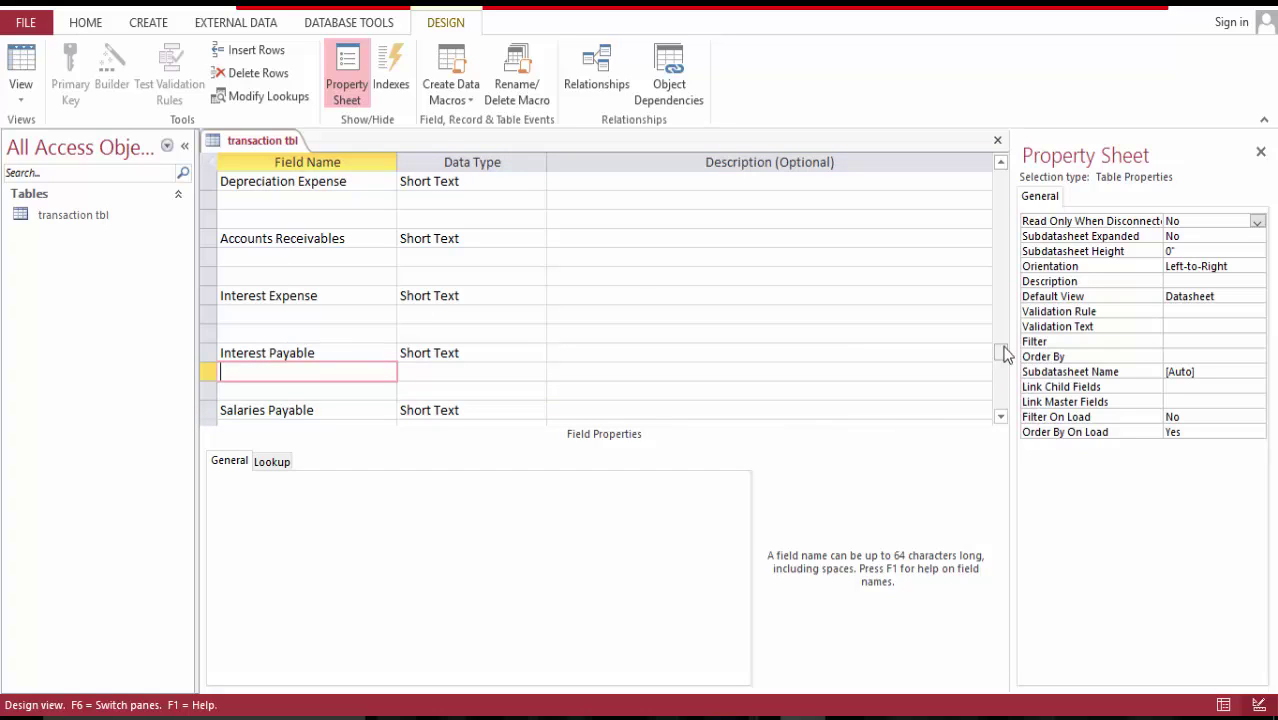
drag(1000, 352, 1001, 217)
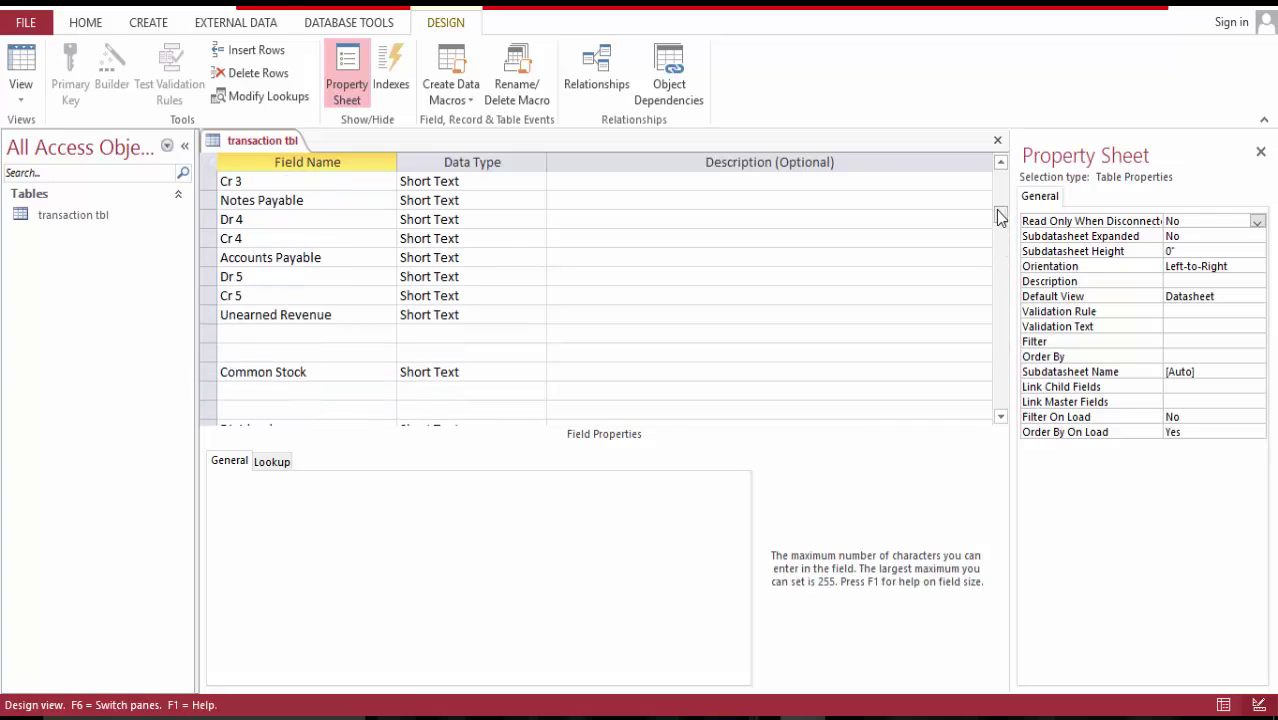
click(229, 334)
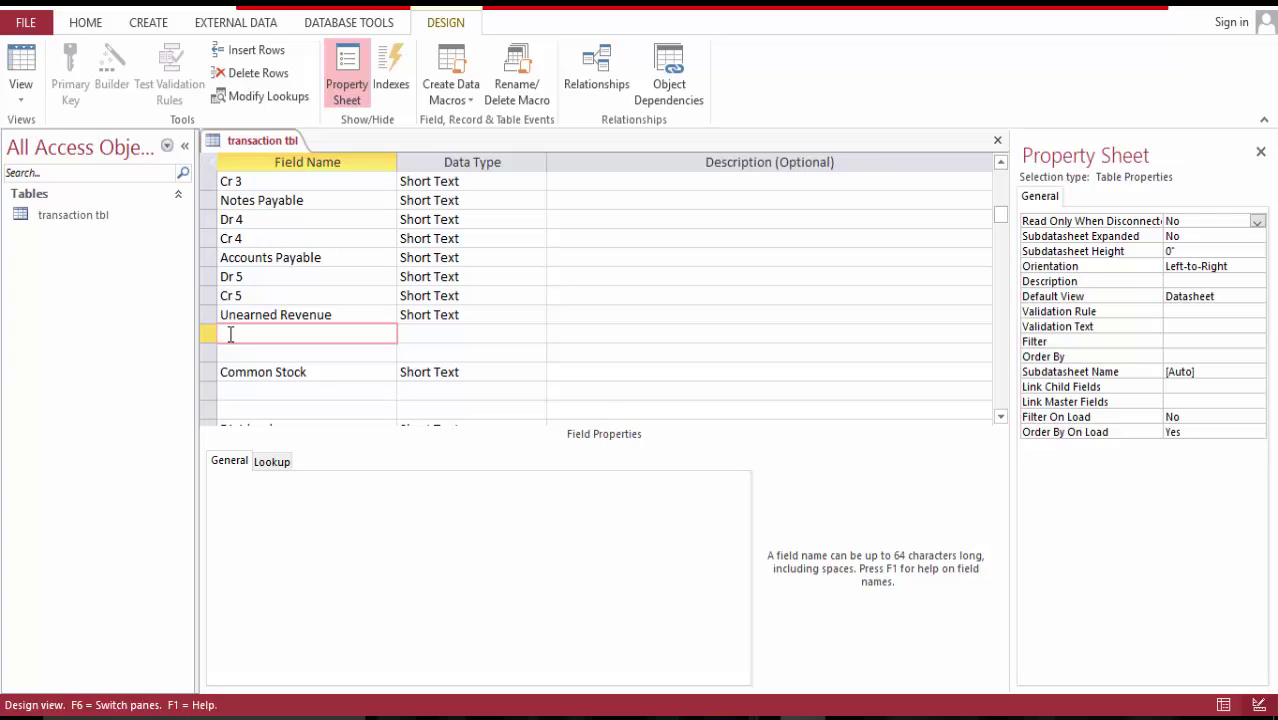
text(Dr 2)
click(234, 351)
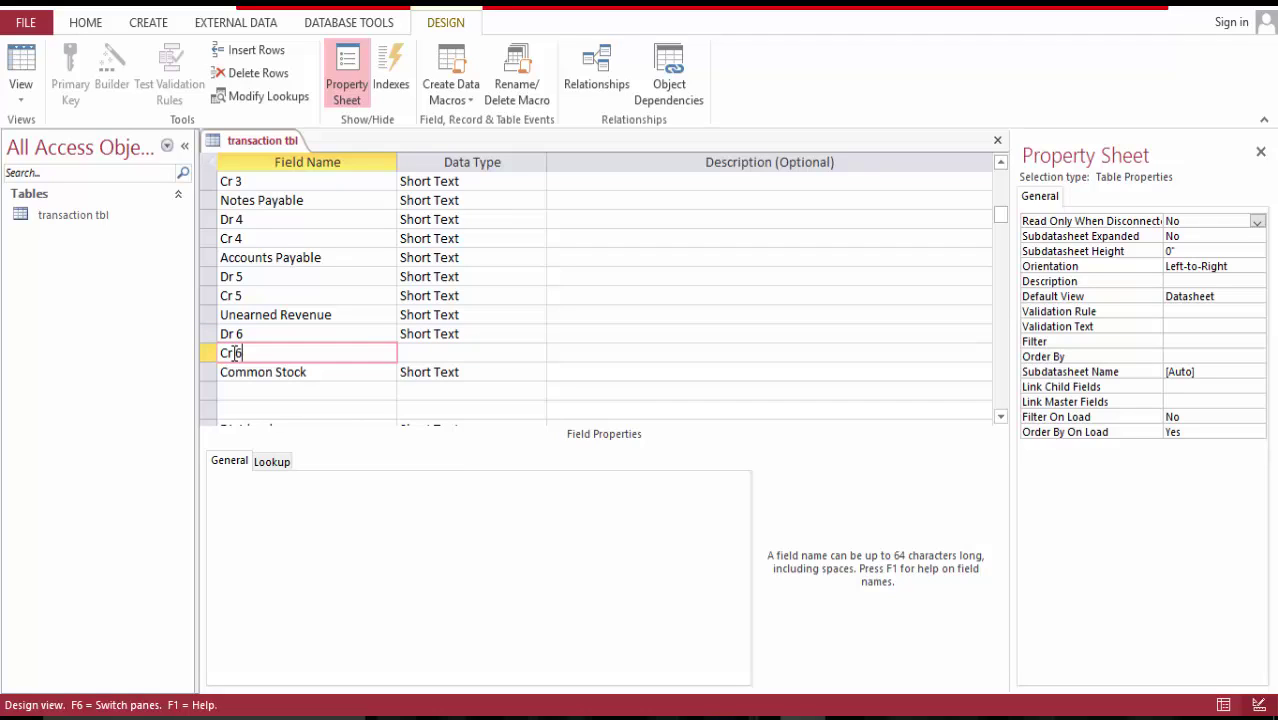
text(Cr 6)
- Add the Short Text field Dr 7 and the field Cr 7 in the blank rows below Common Stock
click(244, 389)
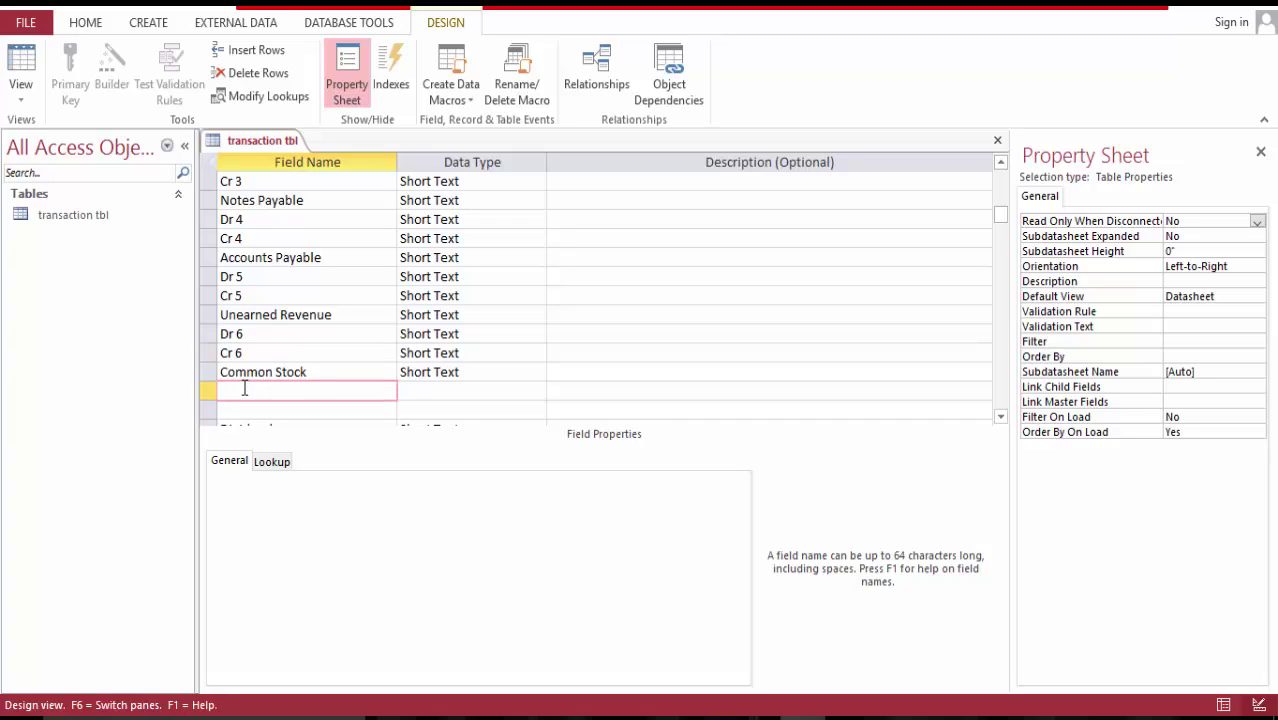
text(Dr 2)
key(Tab)
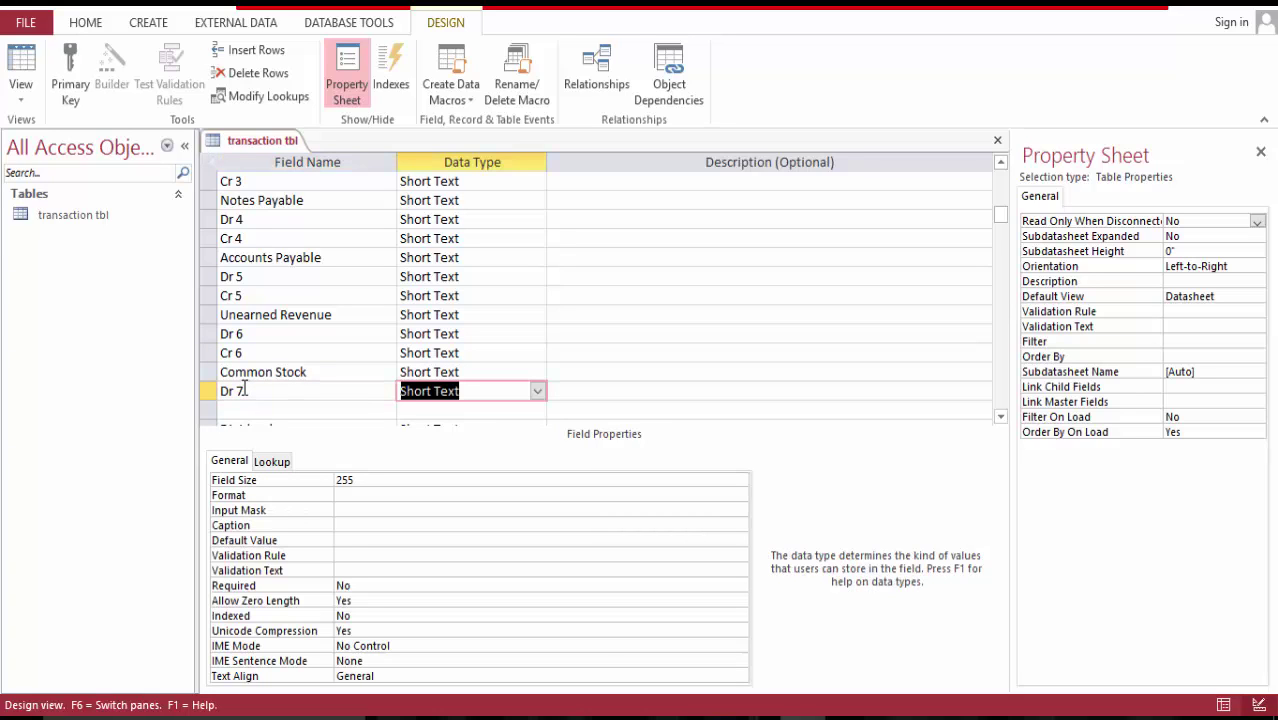
key(shift+Tab)
key(Down)
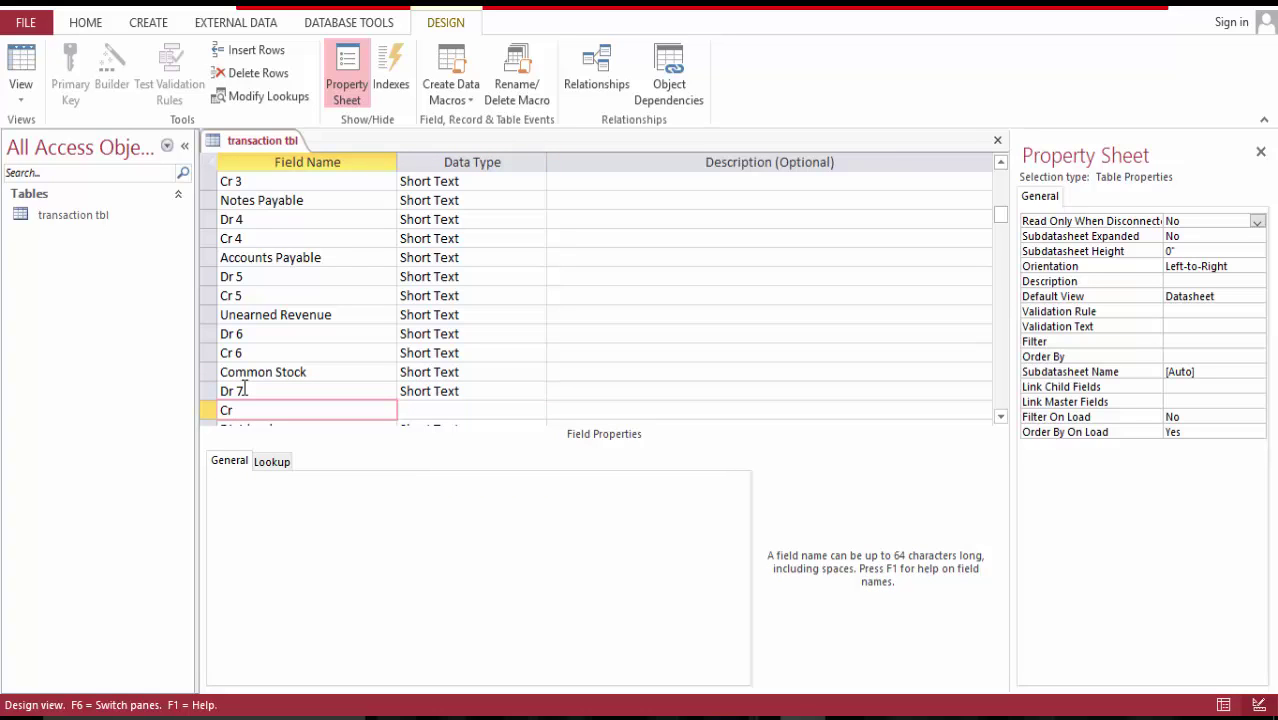
text(Cr 7)
- Add the fields Dr 8 and Cr 8 in the blank rows below Dividends
key(Down)
key(Down)
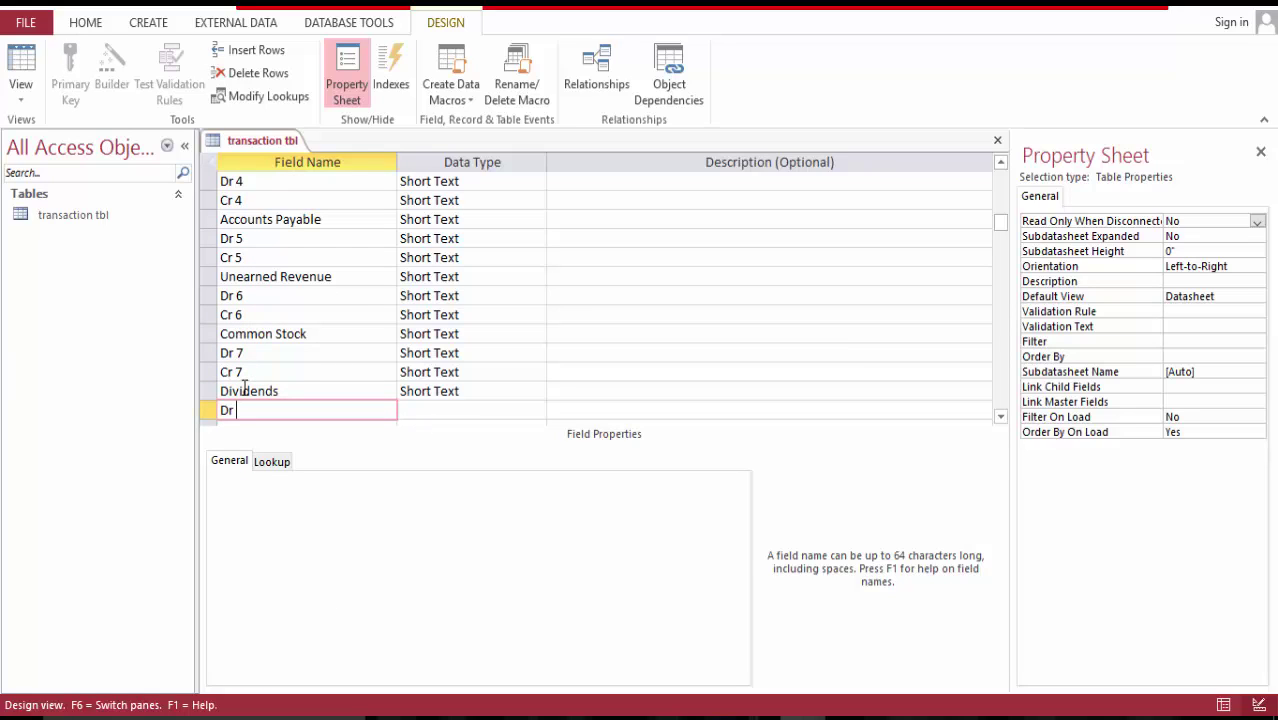
text(Dr 8)
key(Down)
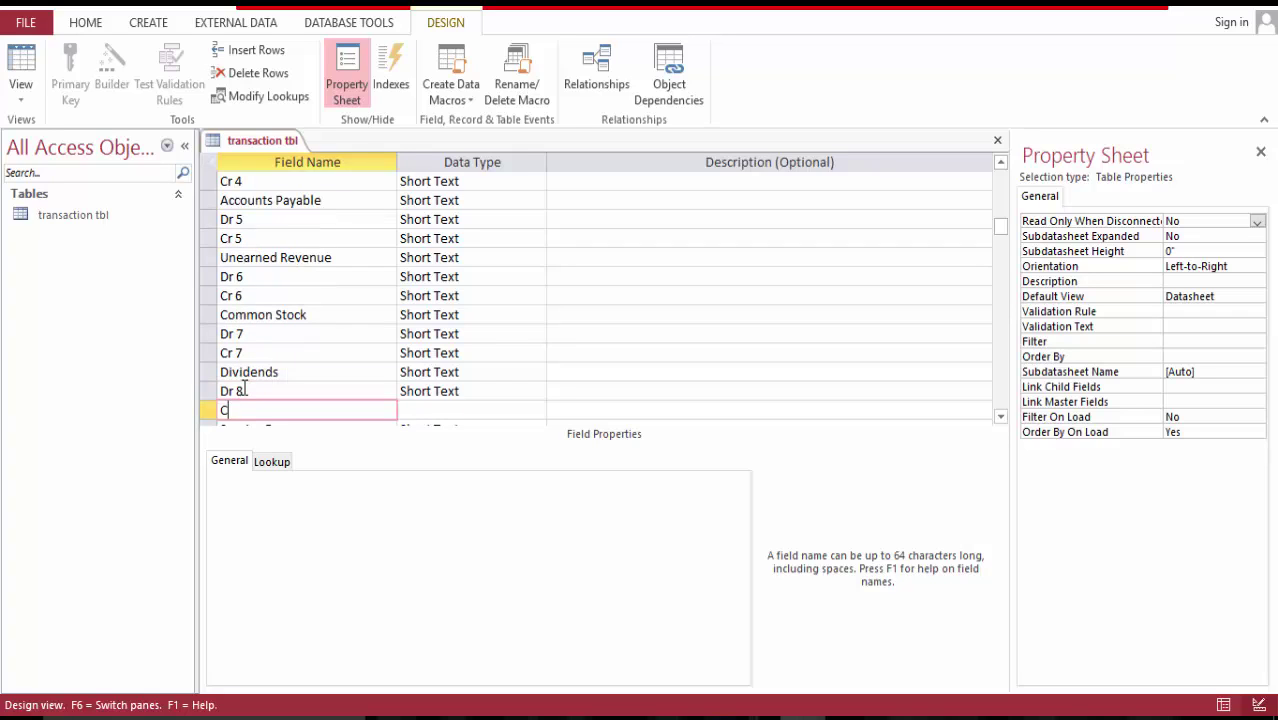
text(8)
- Add the fields Dr 9 and Cr 9 in the blank rows below Service Revenue
key(Down)
key(Down)
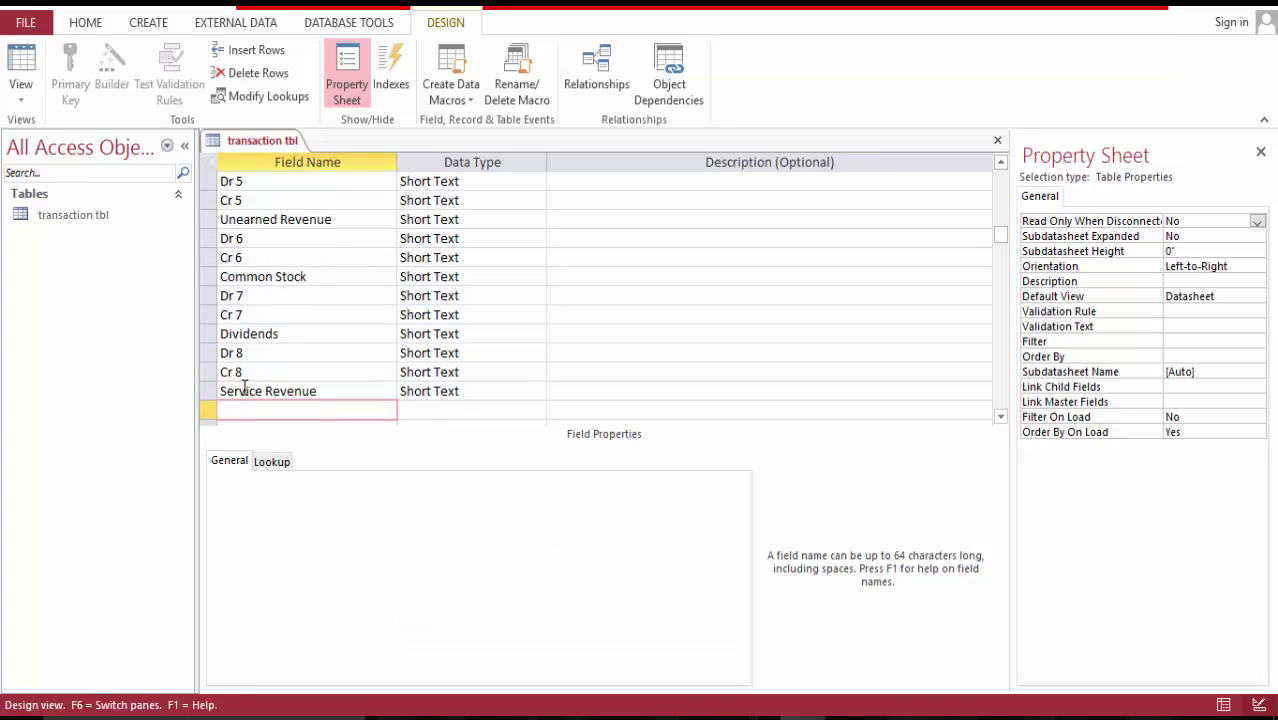
text(Dr 9)
key(Down)
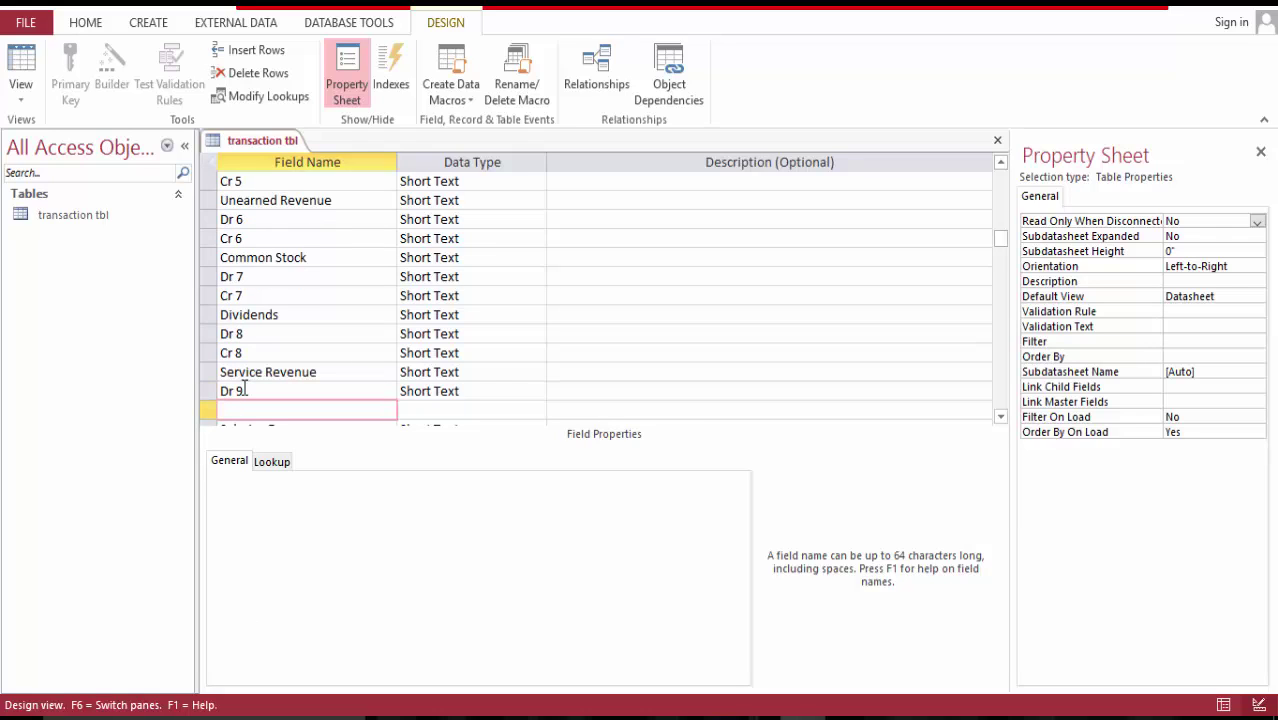
text(Cr 9)
- Add the fields Dr 10 and Cr 10 in the blank rows below Salaries Expense
key(Down)
key(Down)
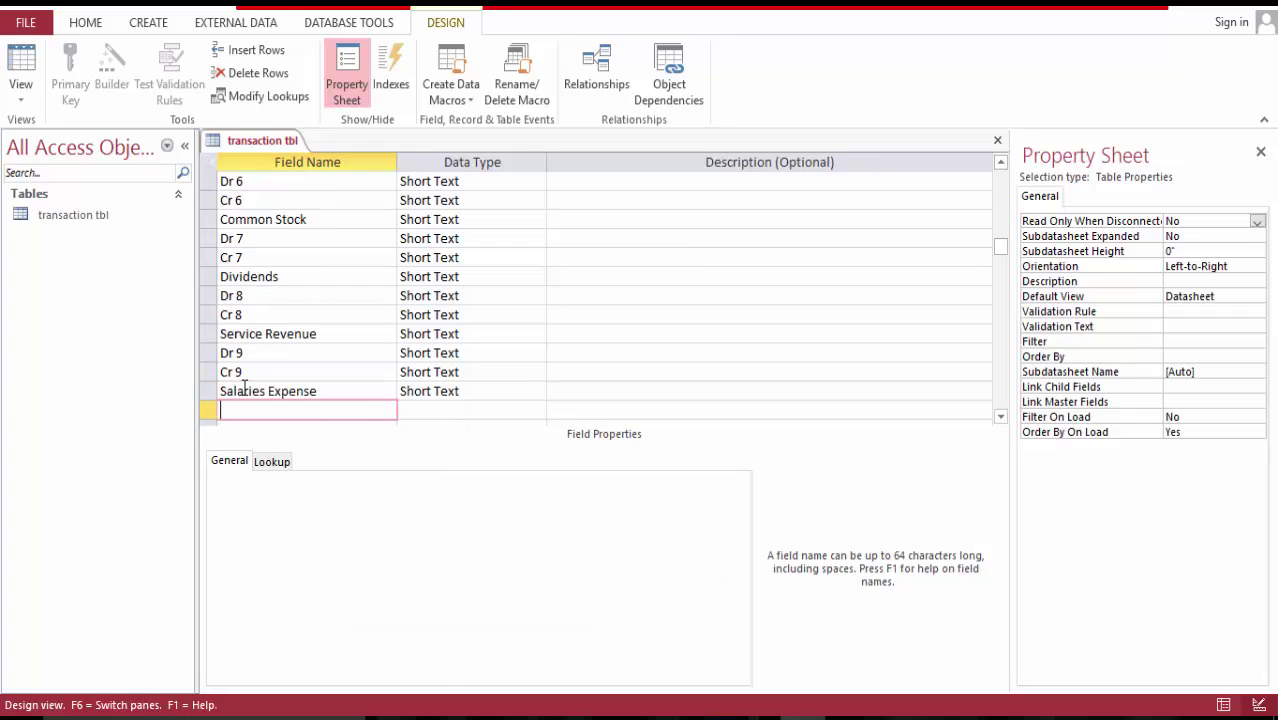
text(Dr 10)
key(Down)
text(Cr )
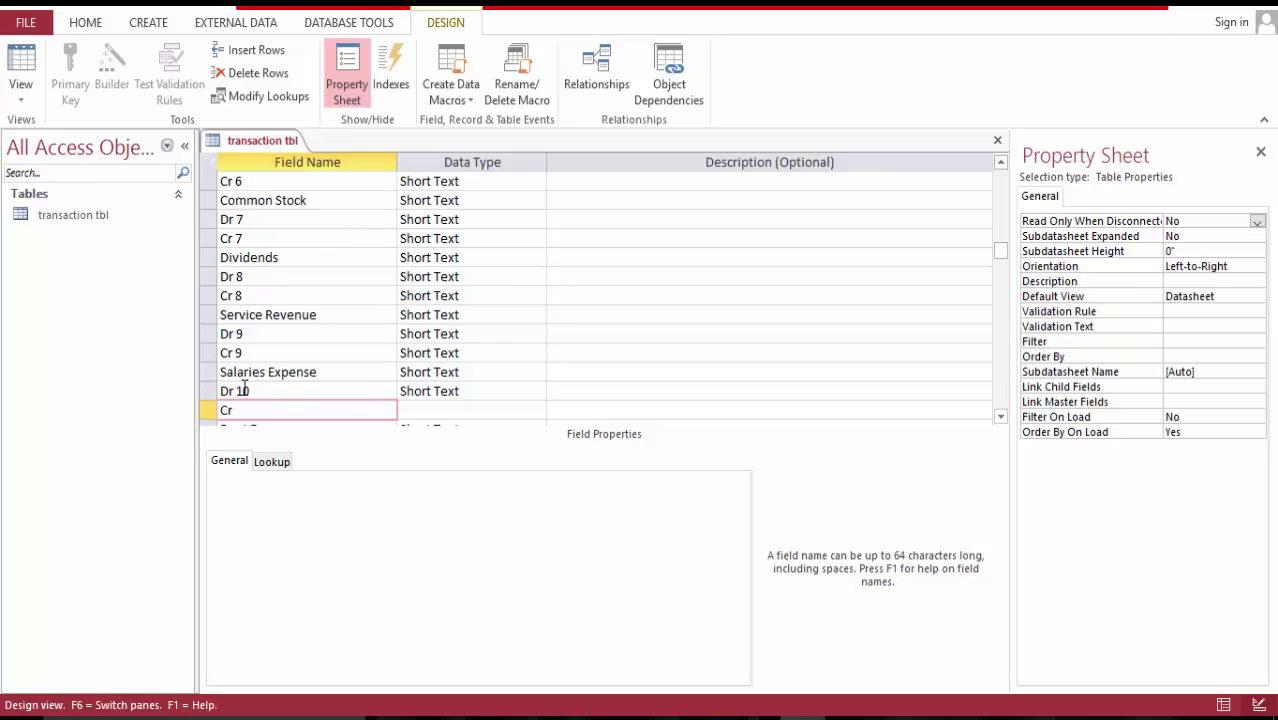
text(10)
- Add the fields Dr 11 and Cr 11 in the blank rows below Rent Expense
key(Down)
text(Rent Expense)
key(Down)
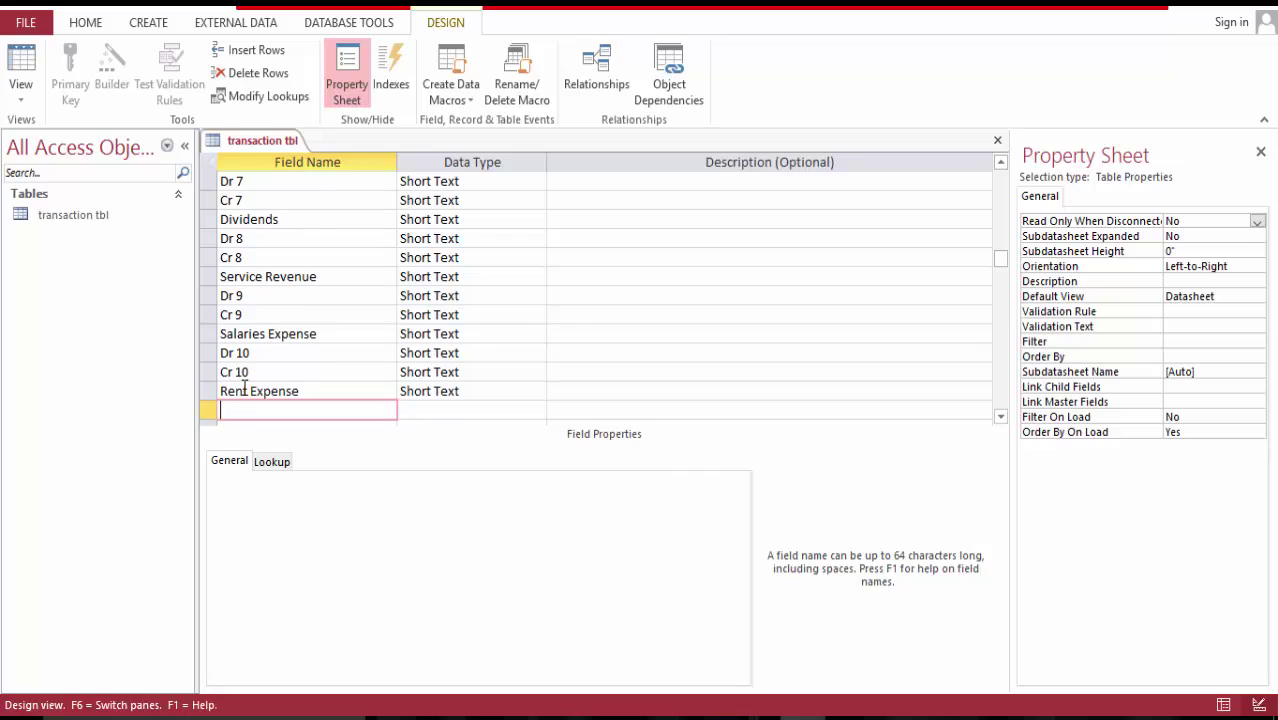
text(Dr 11)
key(Down)
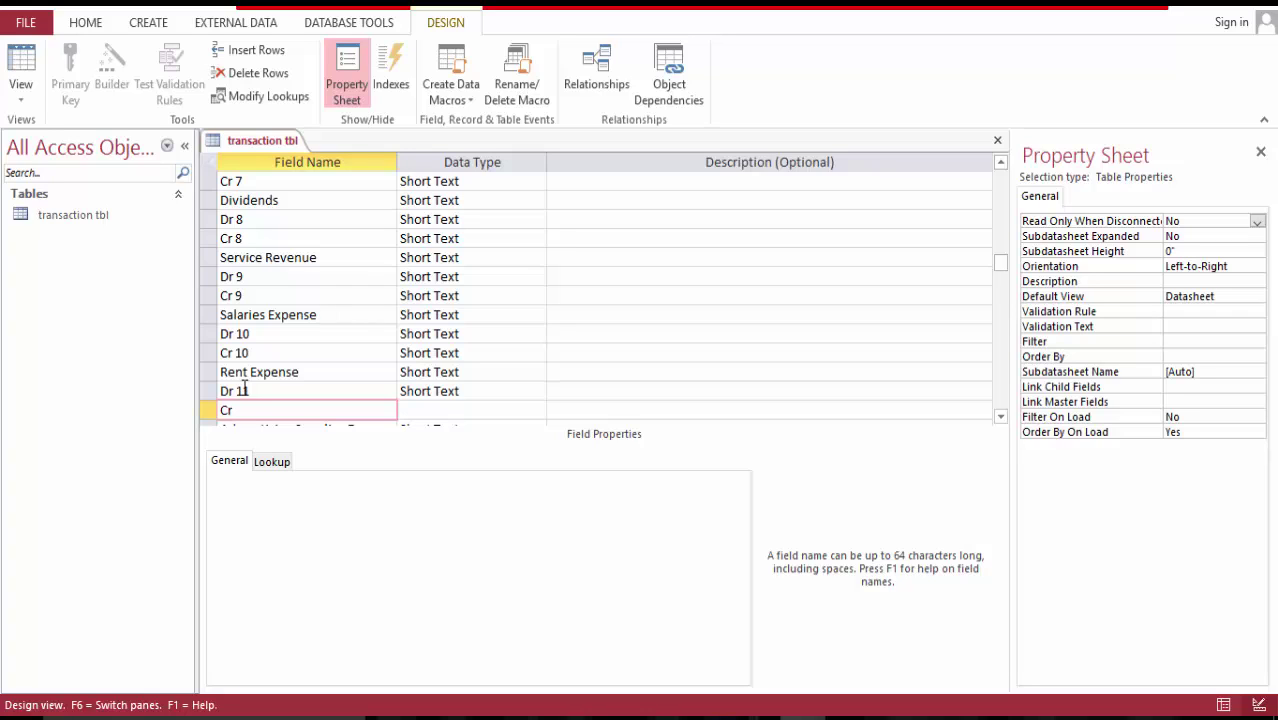
text(Cr 11)
- Add the fields Dr 12 and Cr 12 in the blank rows below Adverstising Supplies Expense
key(Down)
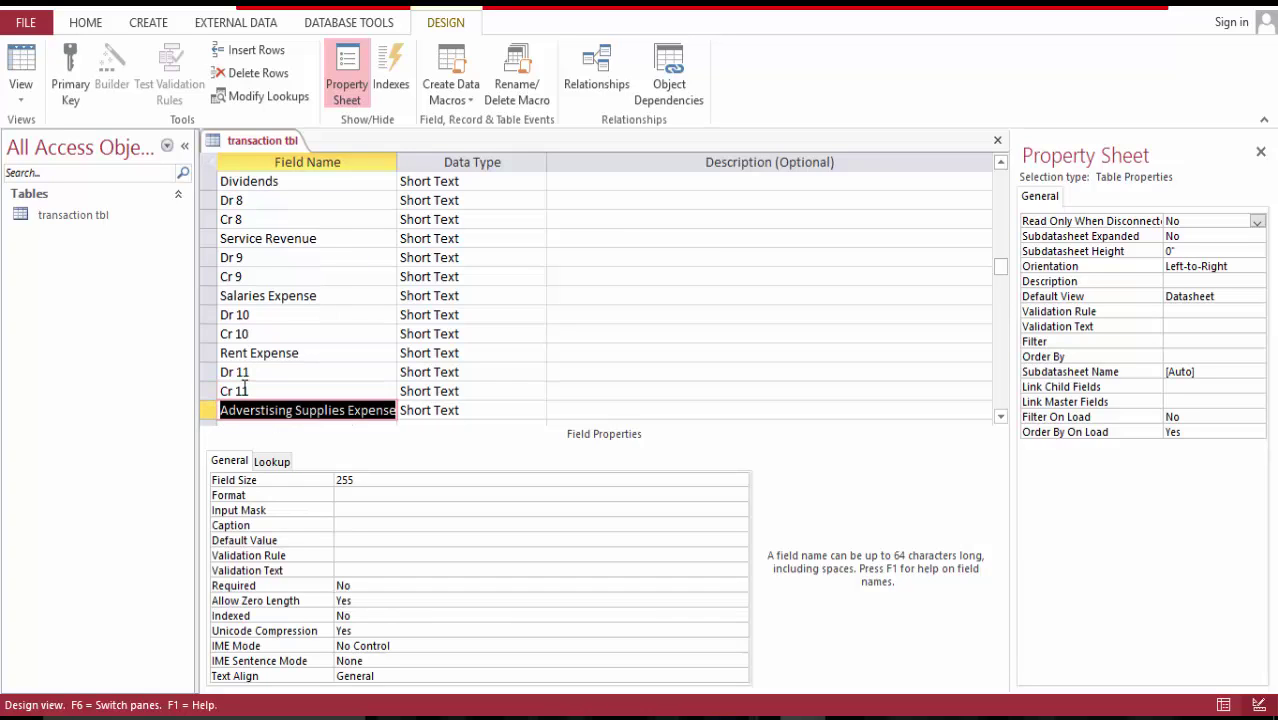
key(Down)
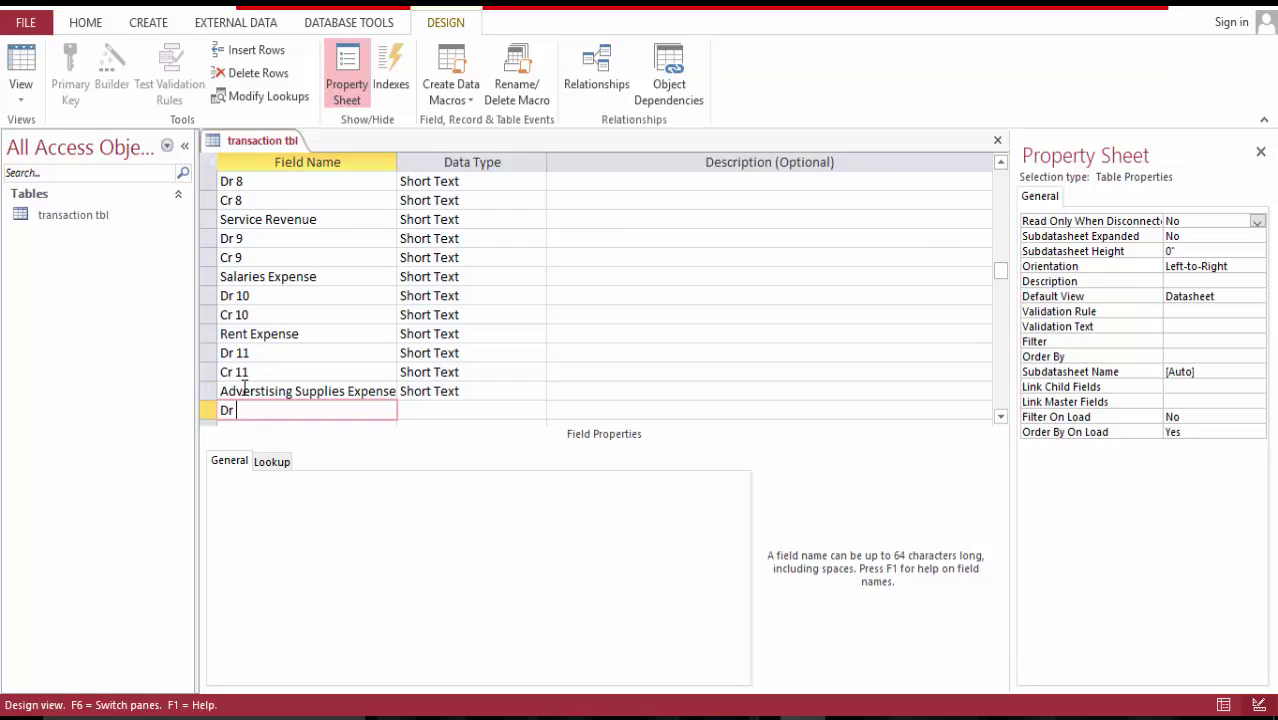
key(Down)
text(C)
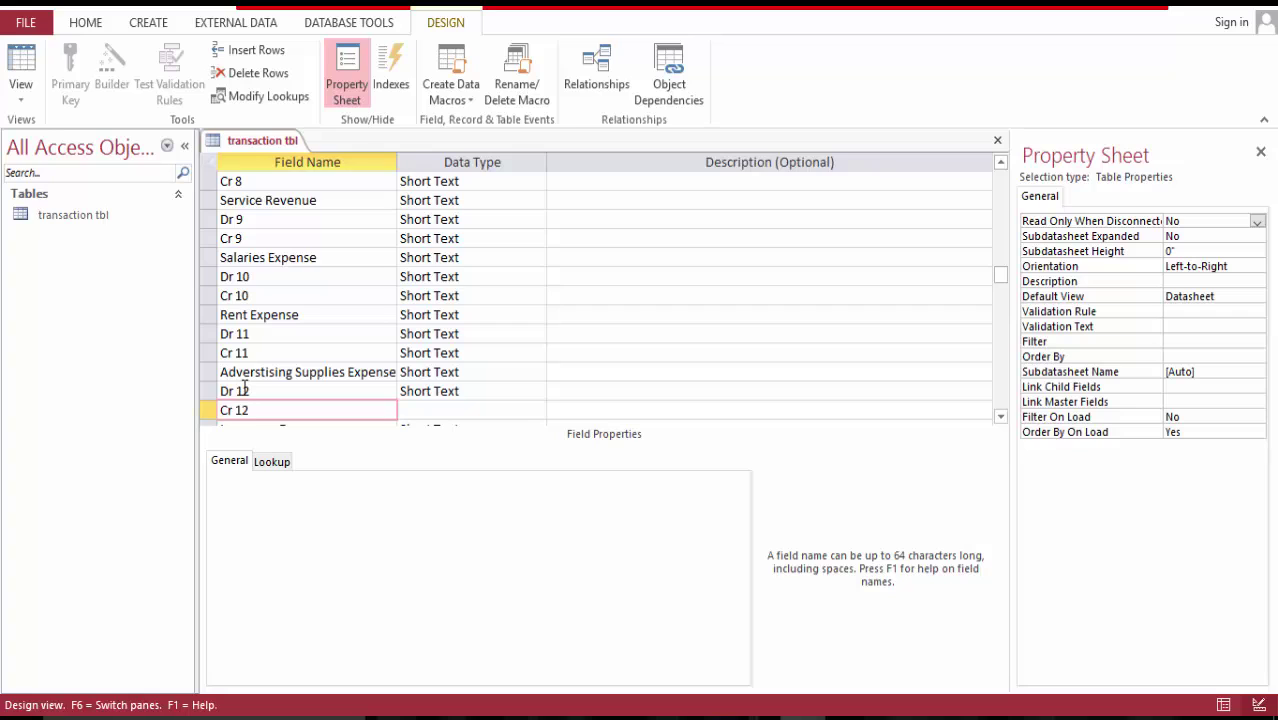
text(r 12)
- Add the fields Dr 13 and Cr 13 in the blank rows below Insurance Expense
key(Down)
key(Down)
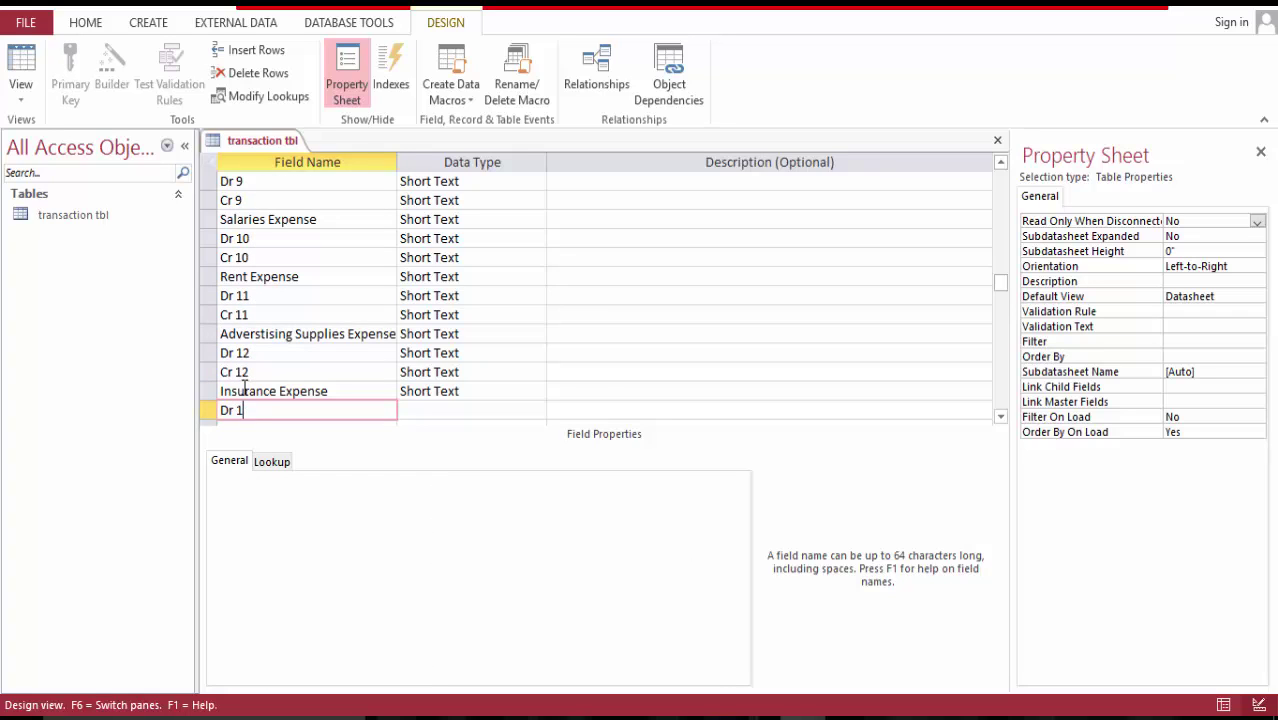
key(Down)
text(C)
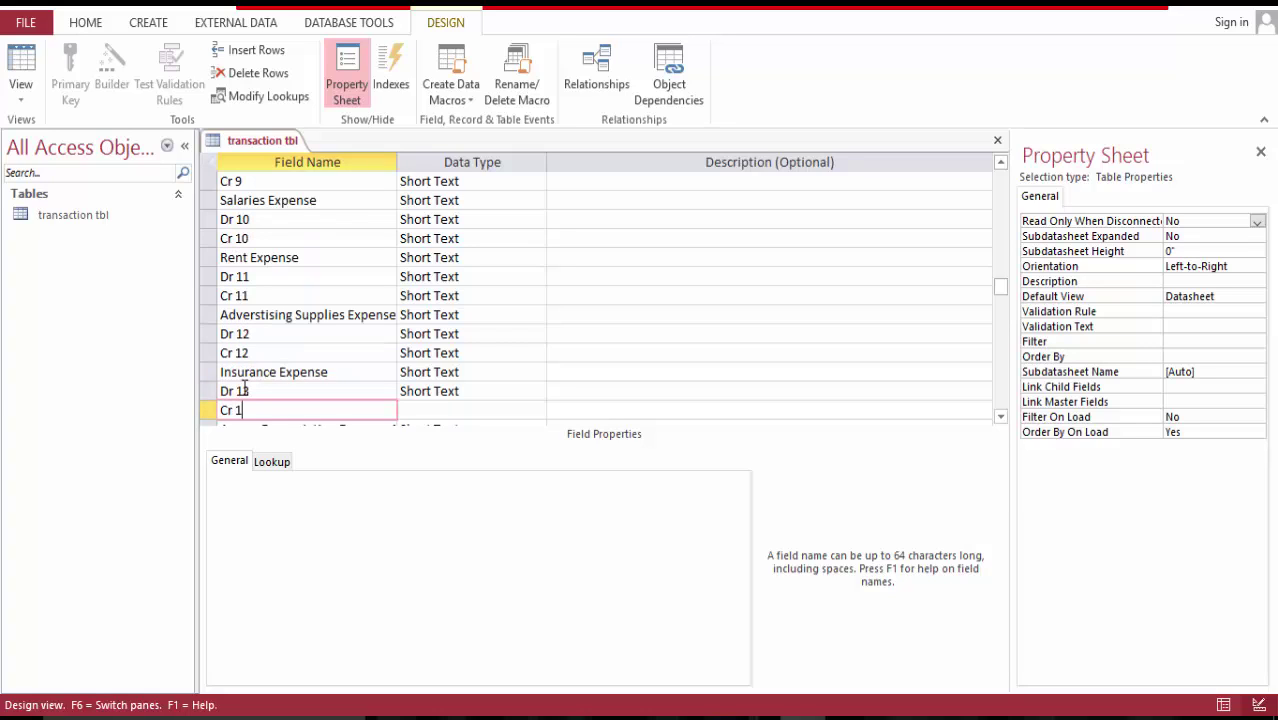
text(r 13)
key(Down)
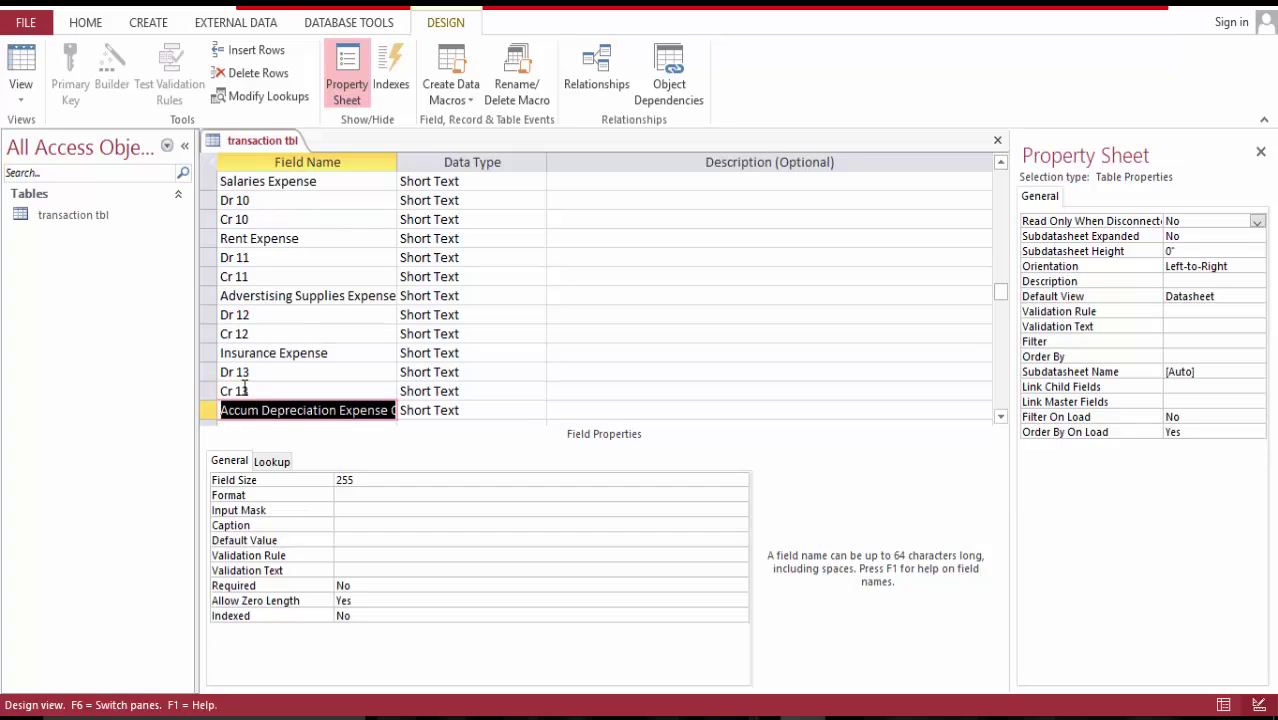
- Add the fields Dr 14 and Cr 14 in the blank rows below the Accum Depreciation Expense field
key(Down)
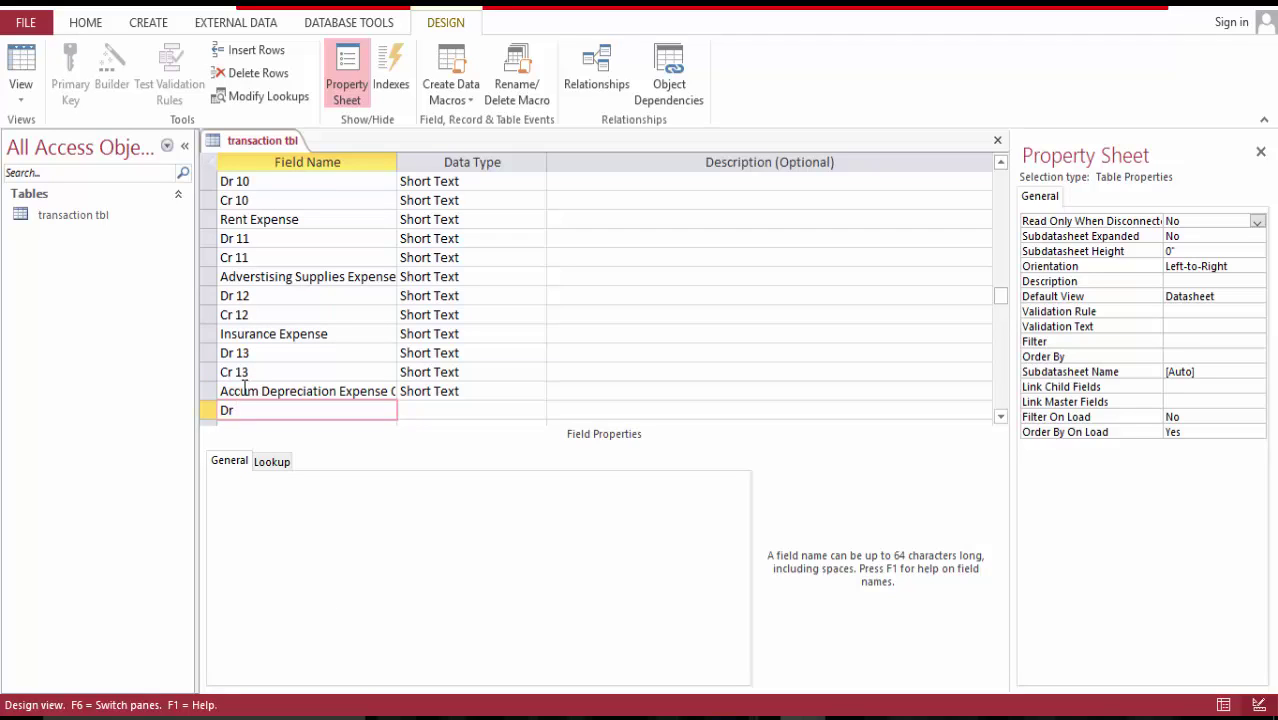
key(Down)
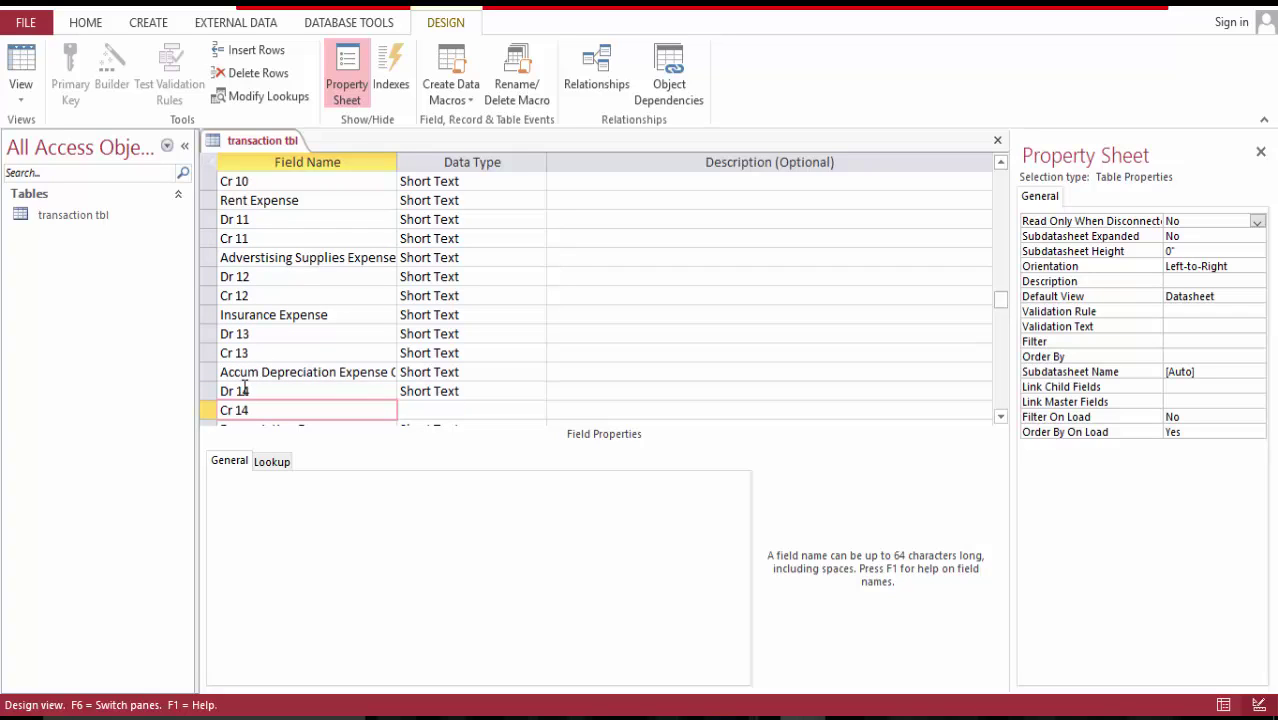
key(Down)
- Add the fields Dr 15 and Cr 15 in the blank rows below Depreciation Expense
key(Down)
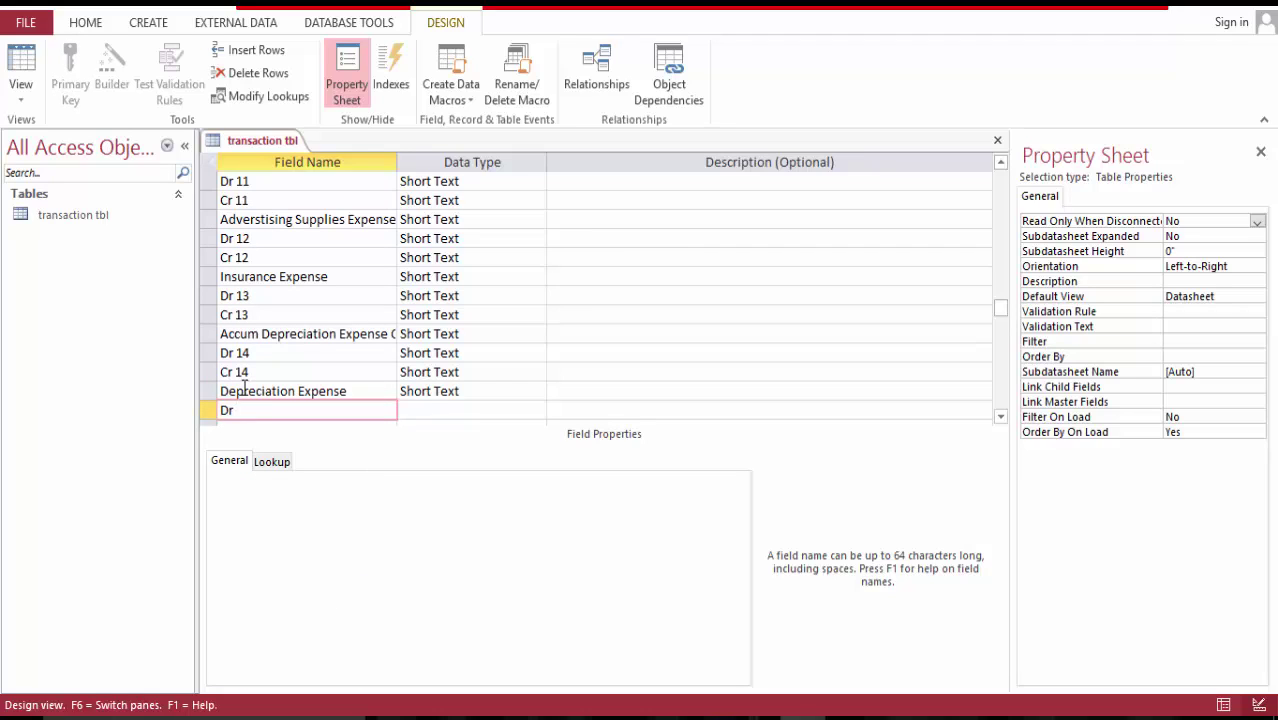
key(Down)
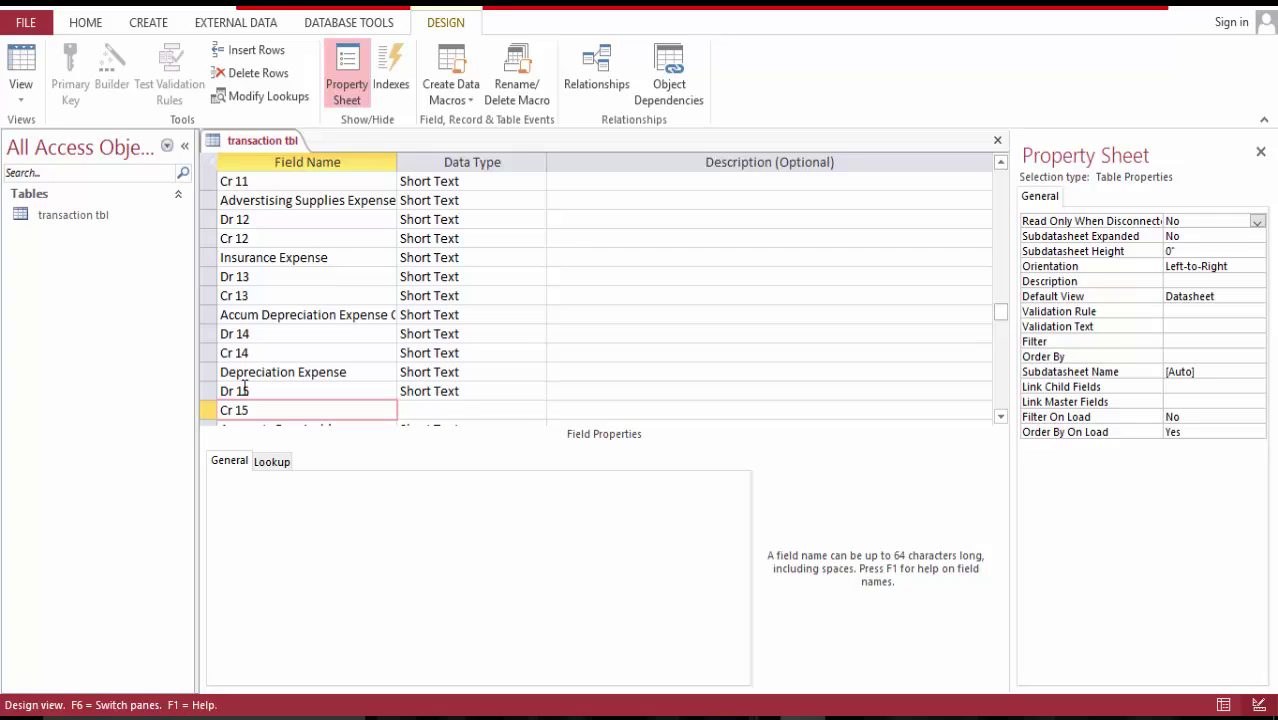
key(Down)
- Add the fields Dr 16 and Cr 16 in the blank rows below Accounts Receivables
key(Down)
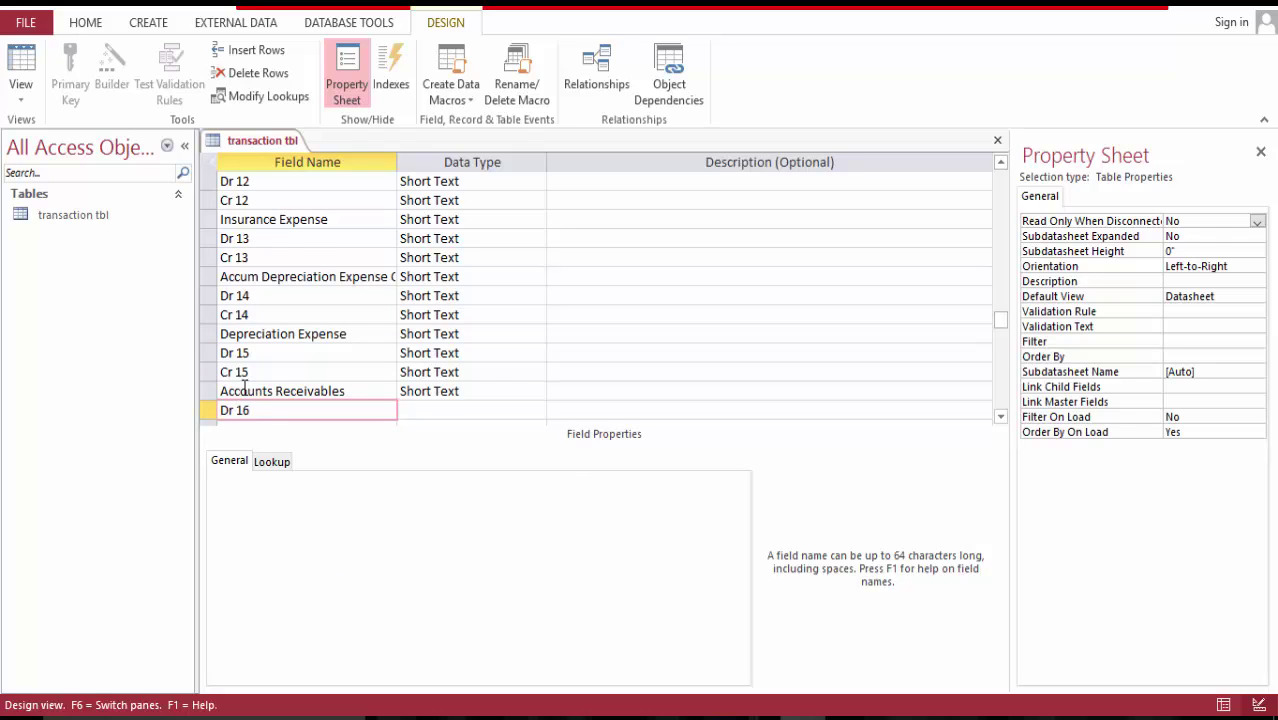
key(Down)
text(Cr)
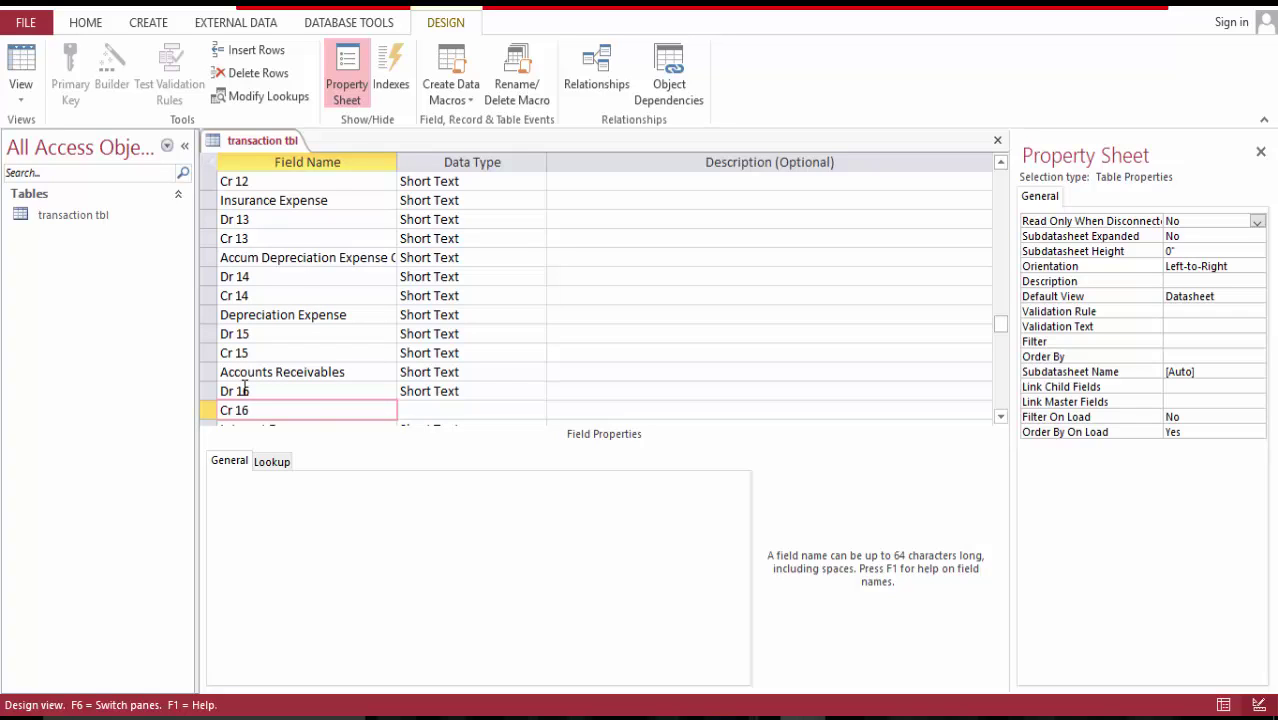
key(Down)
- Add the fields Dr 17 and Cr 17 in the blank rows below Interest Expense
key(Down)
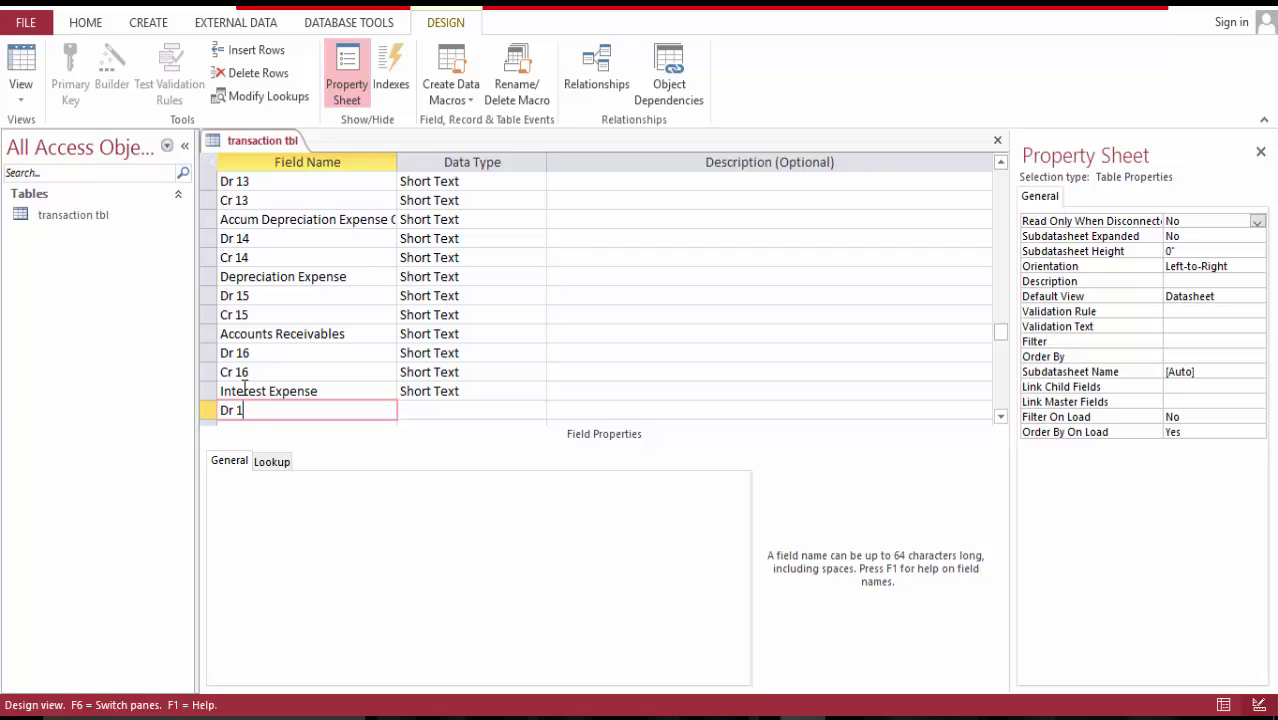
key(Down)
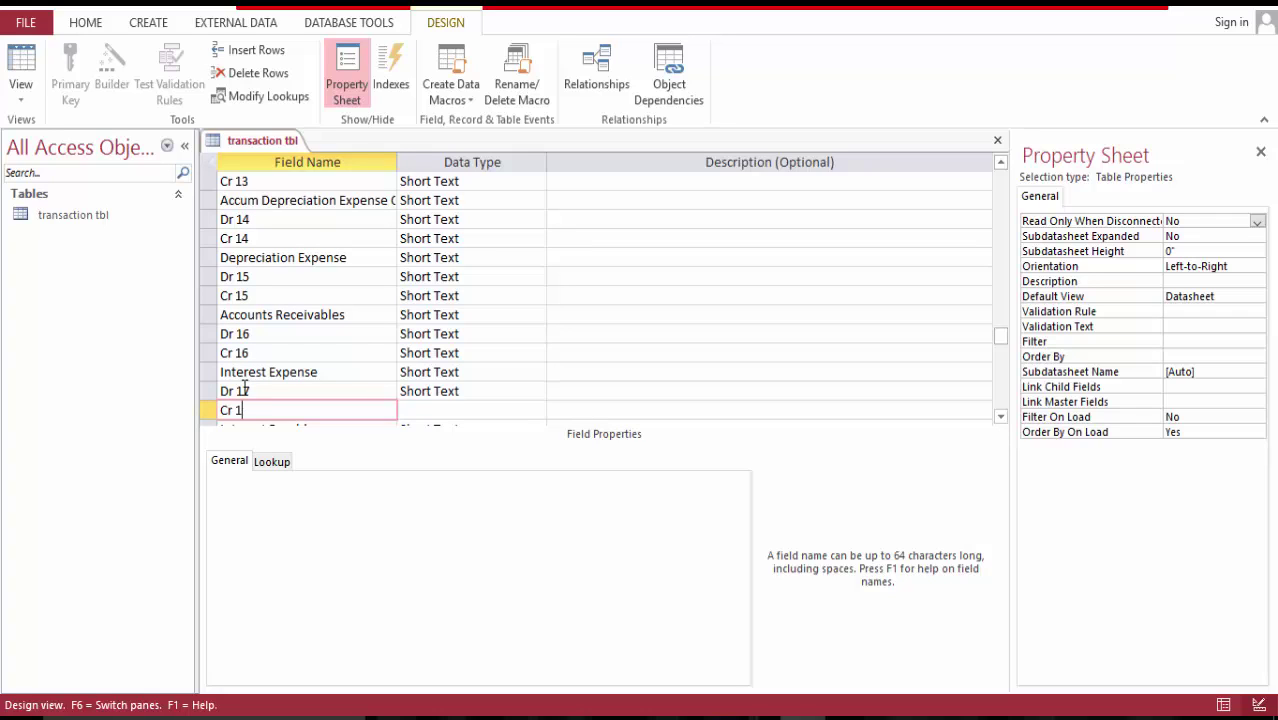
key(Down)
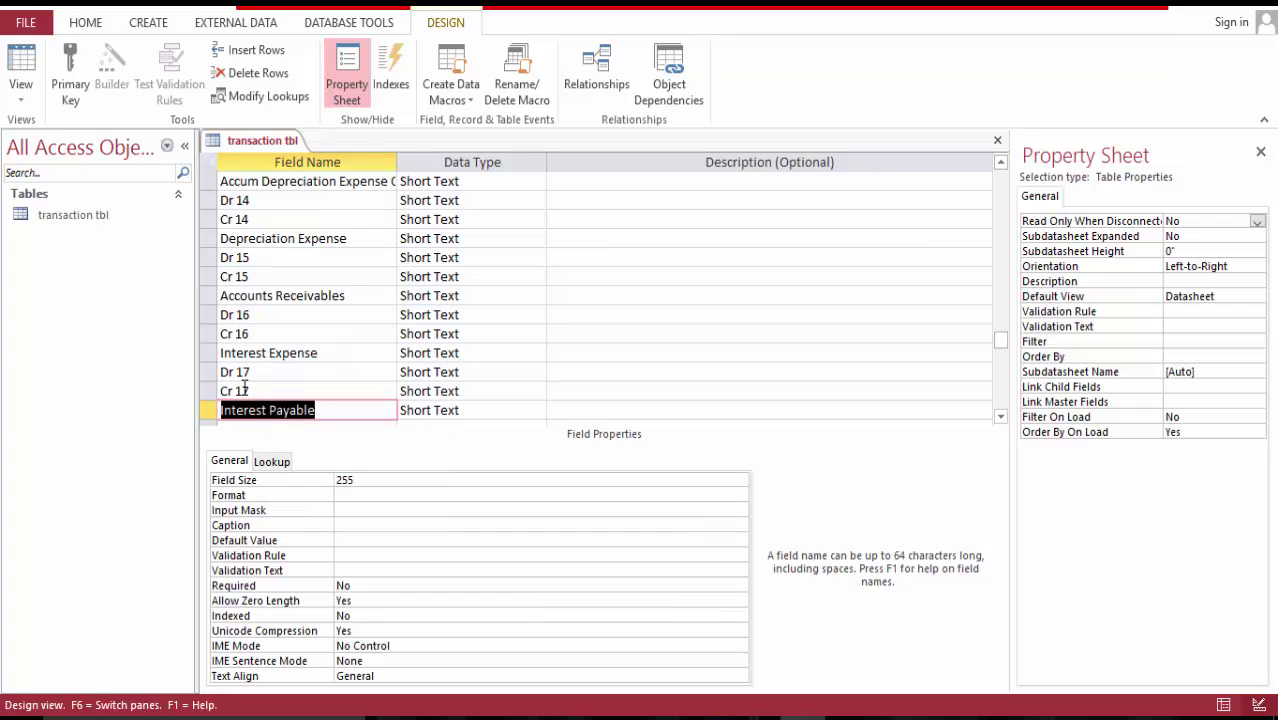
- Add the fields Dr 18 and Cr 18 in the blank rows below Interest Payable
key(Down)
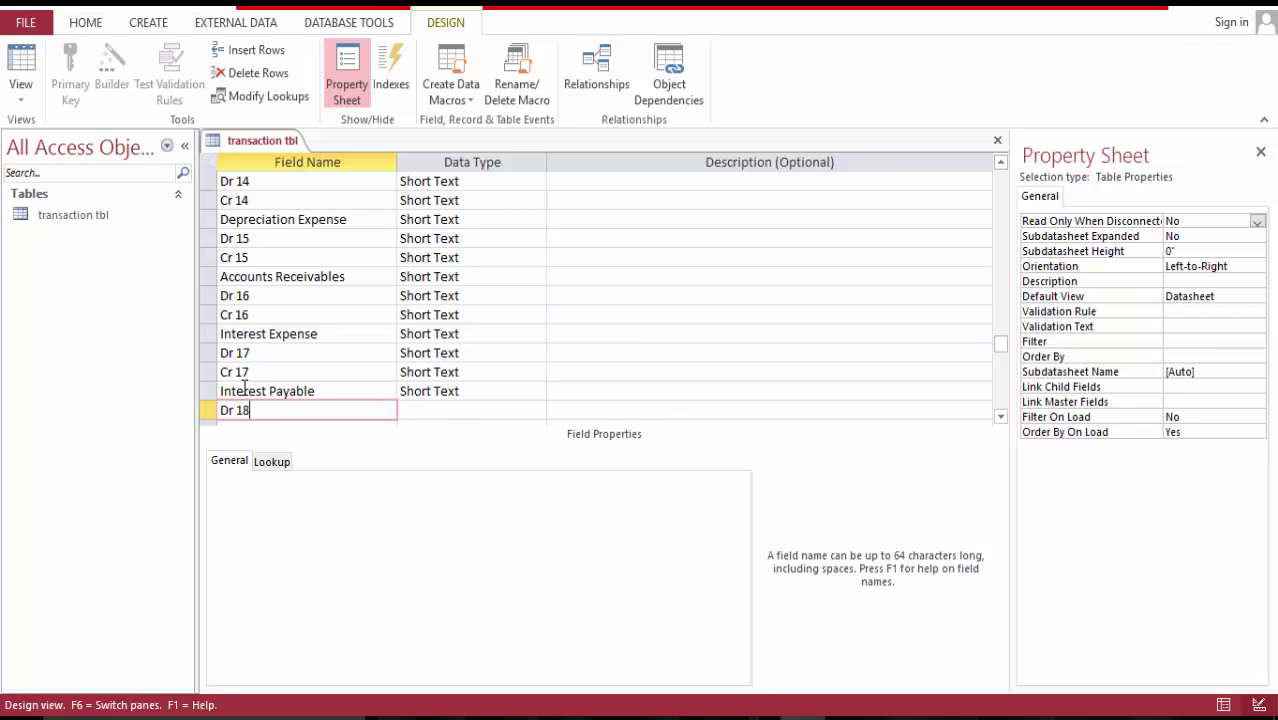
key(Down)
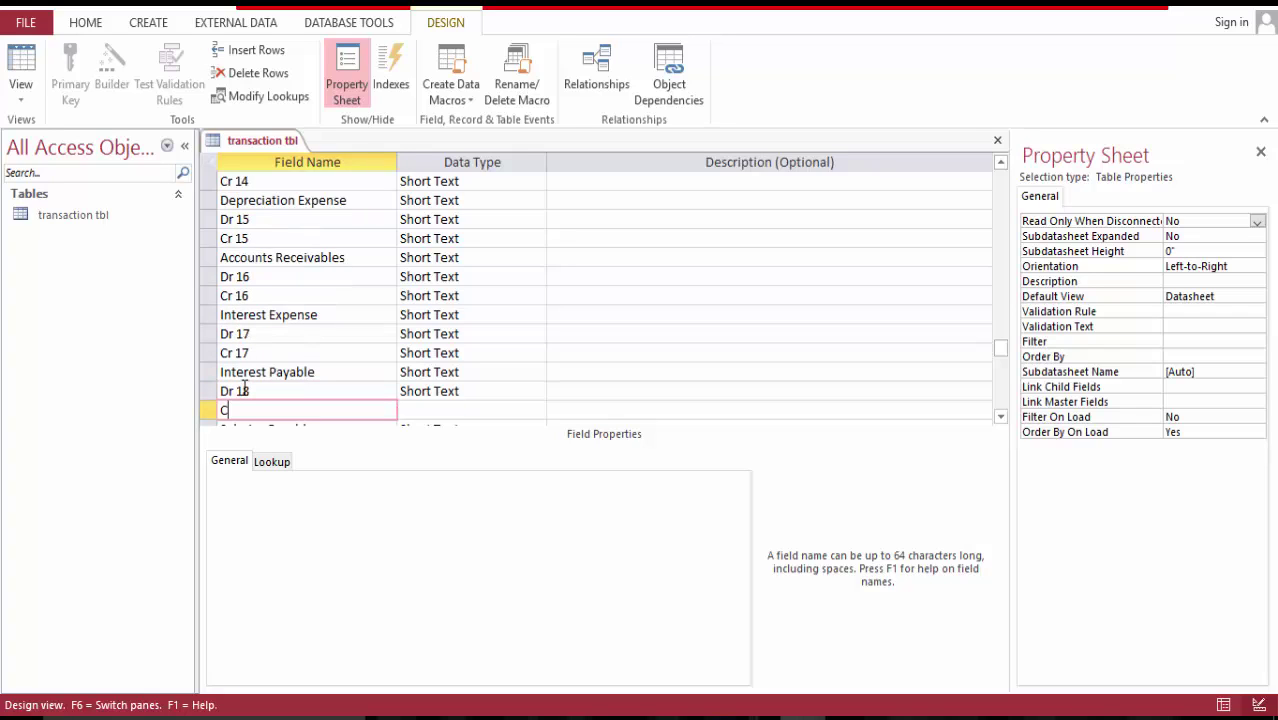
text(Cr 18)
key(Down)
- Add the fields Dr 19 and Cr 19 in the blank rows below Salaries Payable
key(Down)
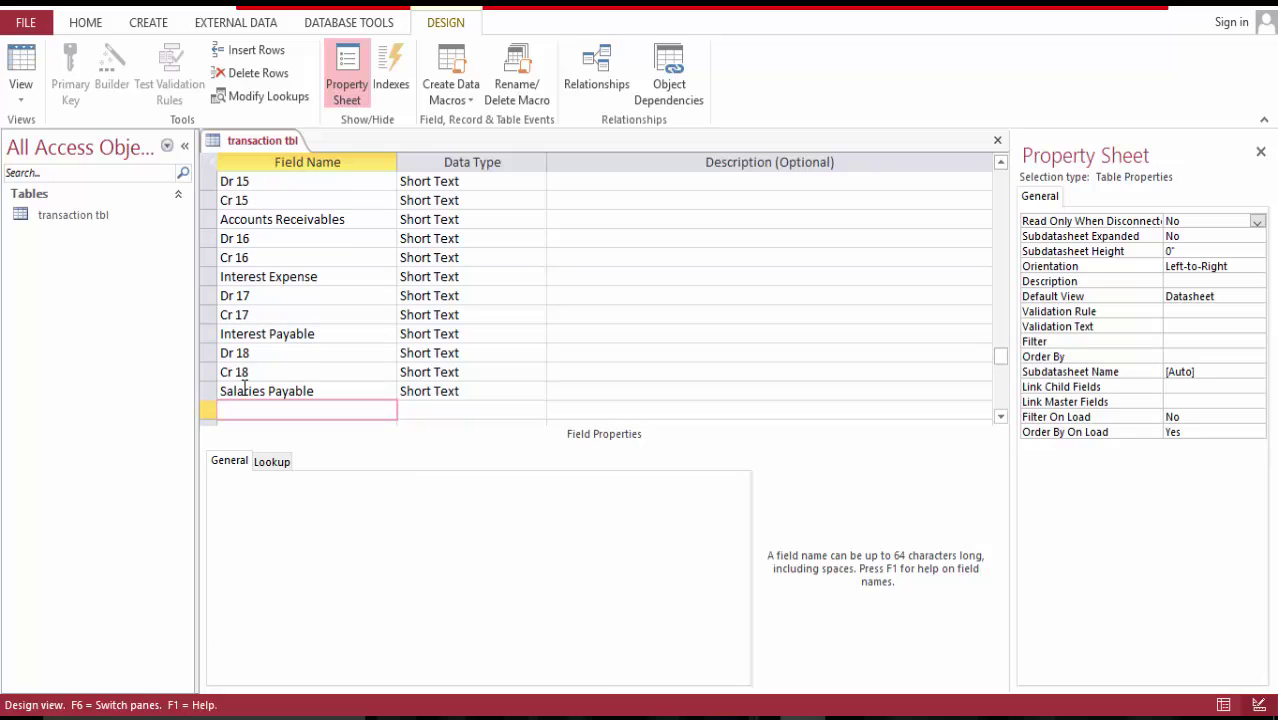
text(Dr 19)
key(Down)
text(Cr)
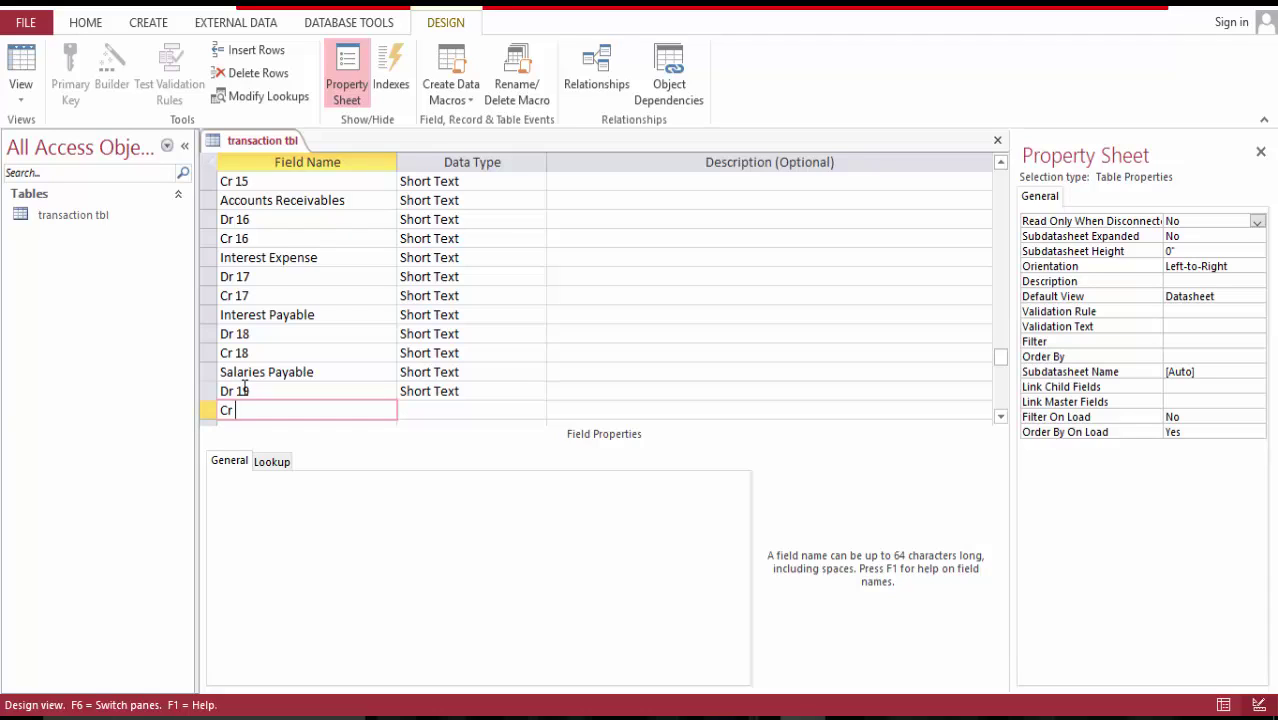
text( 19)
key(Return)
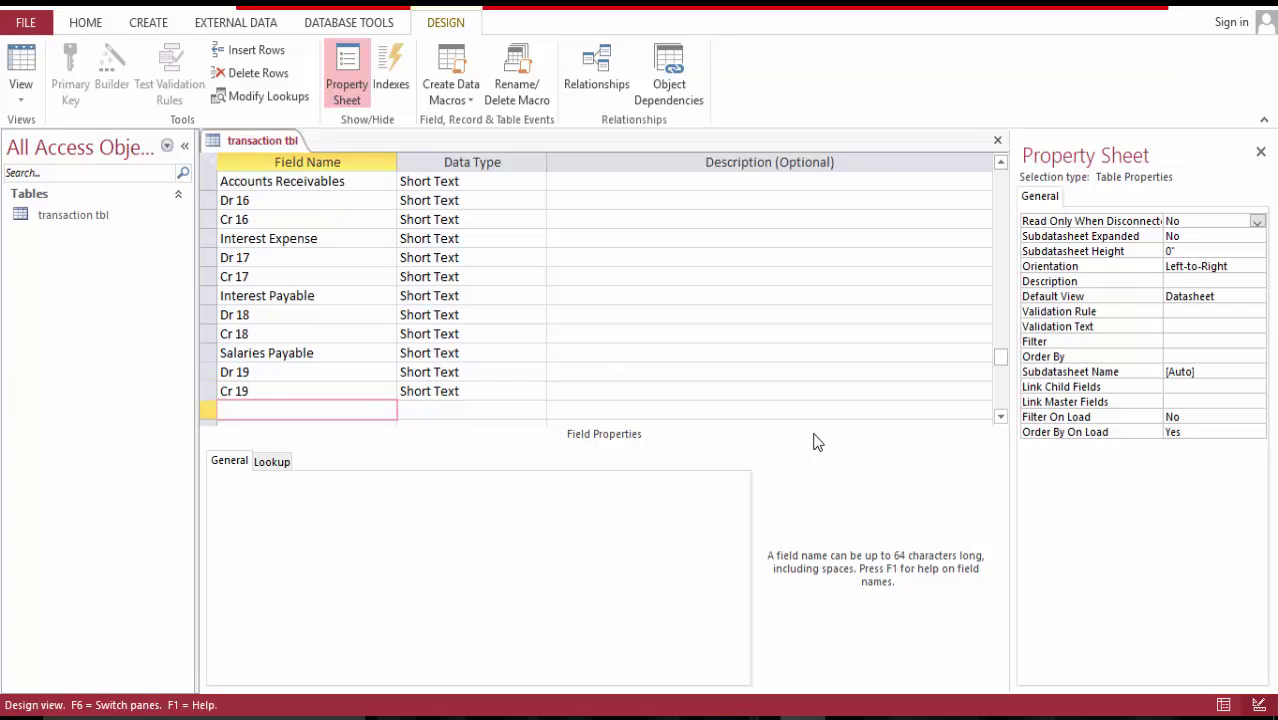
- Set the data type of the Dr 19 and Cr 19 fields to Currency
click(537, 371)
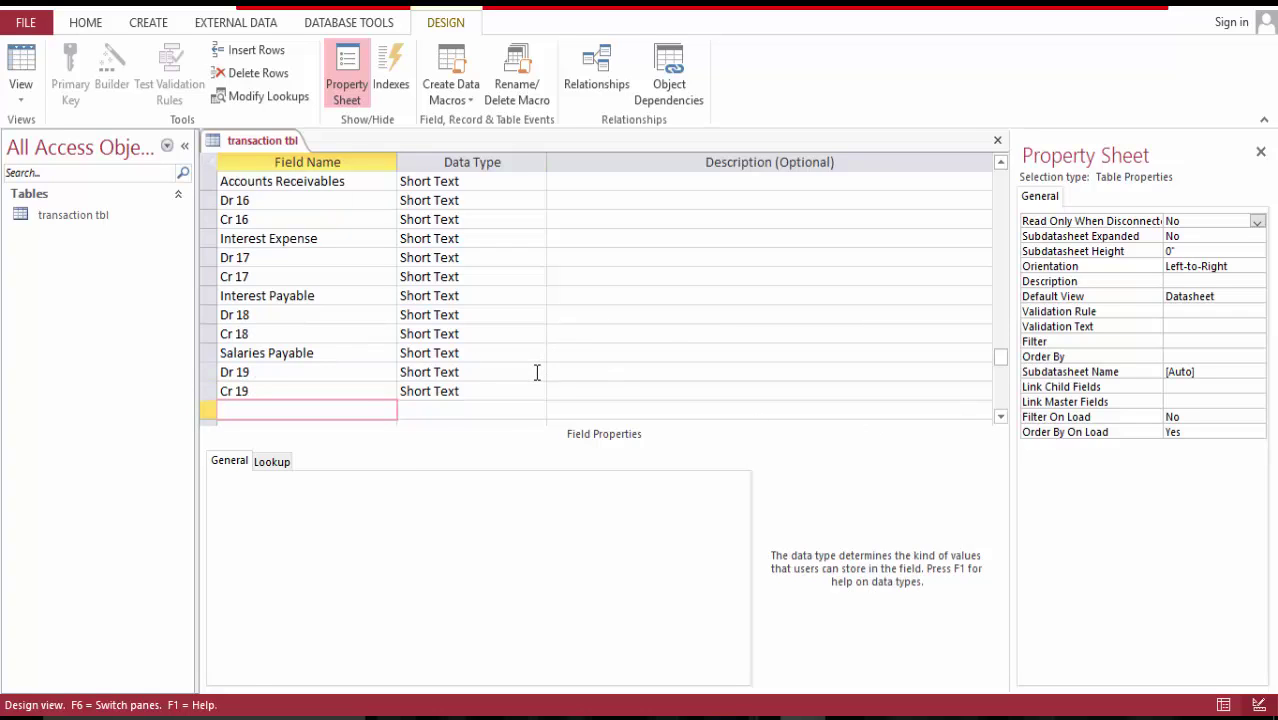
click(537, 371)
click(515, 467)
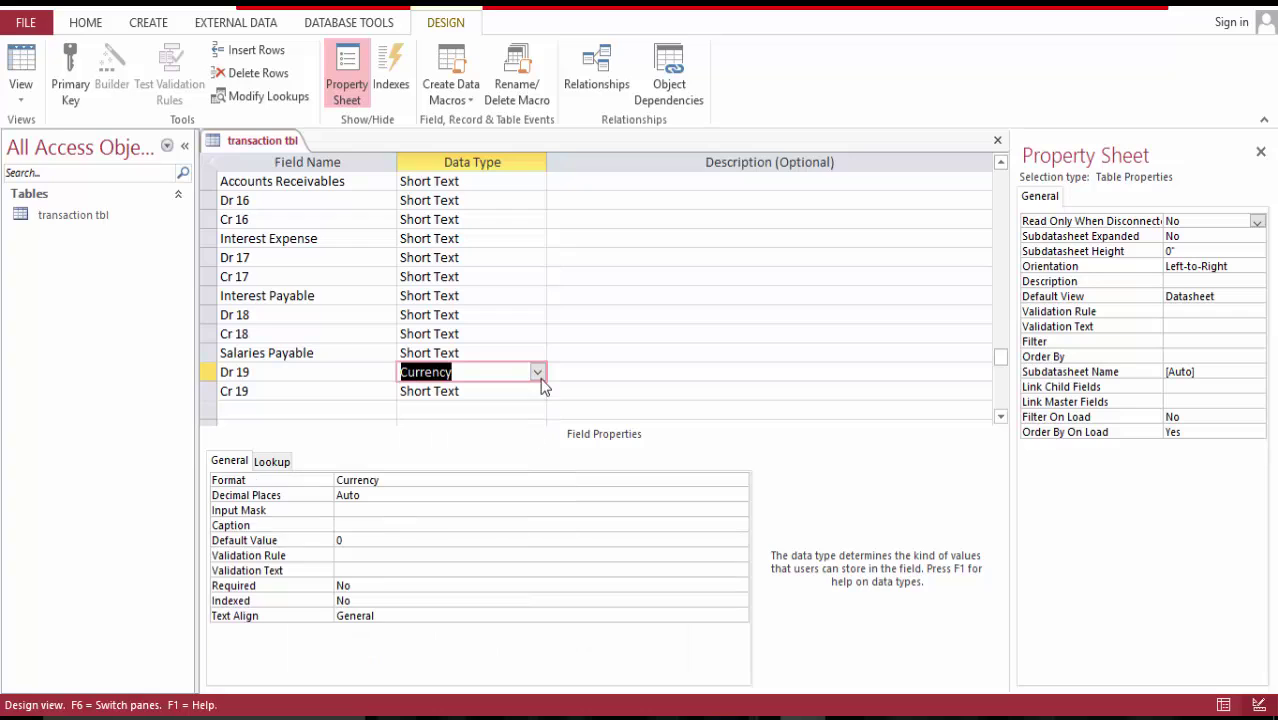
click(538, 391)
click(510, 484)
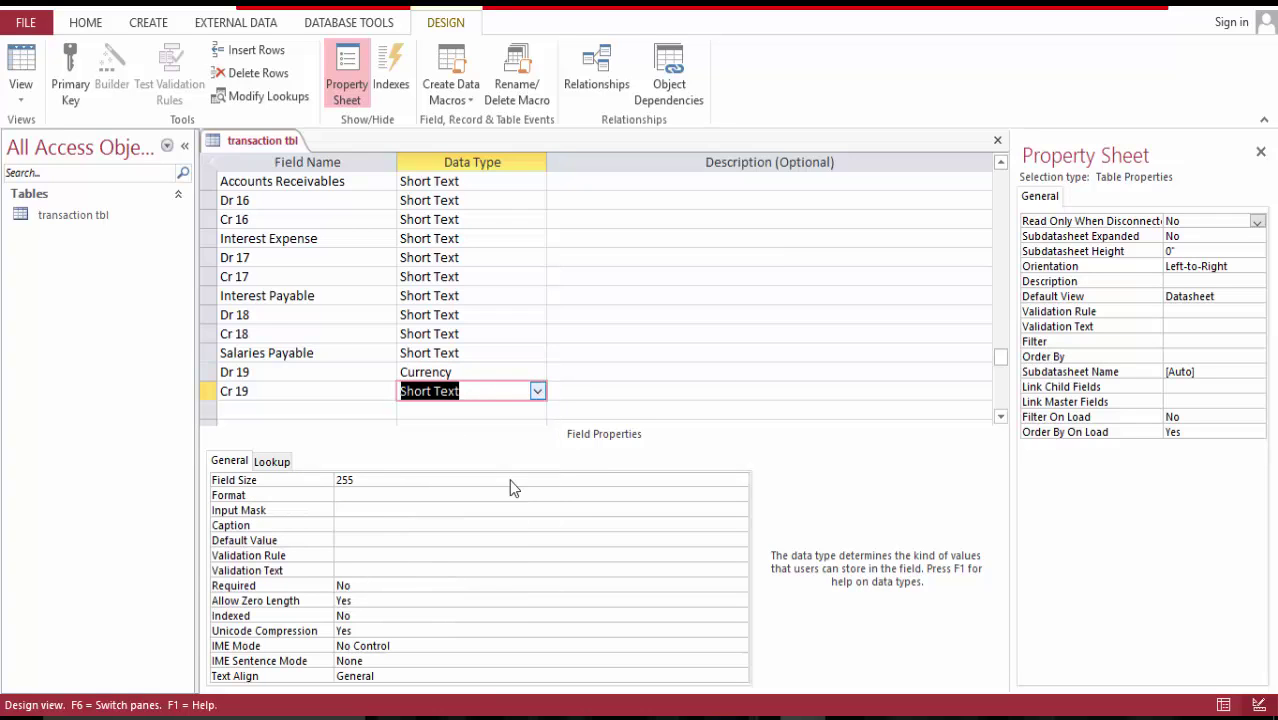
- Set the data type of the Cr 18 and Dr 18 fields to Currency
click(533, 332)
click(537, 333)
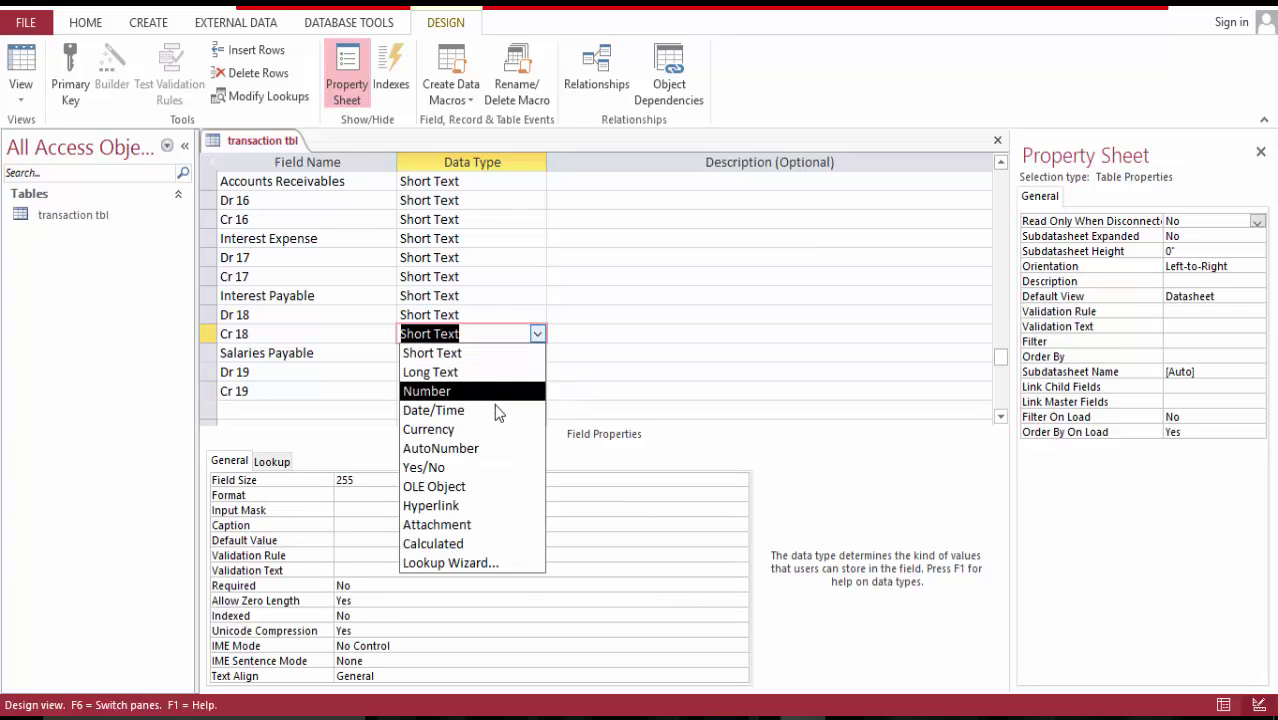
right_click(492, 432)
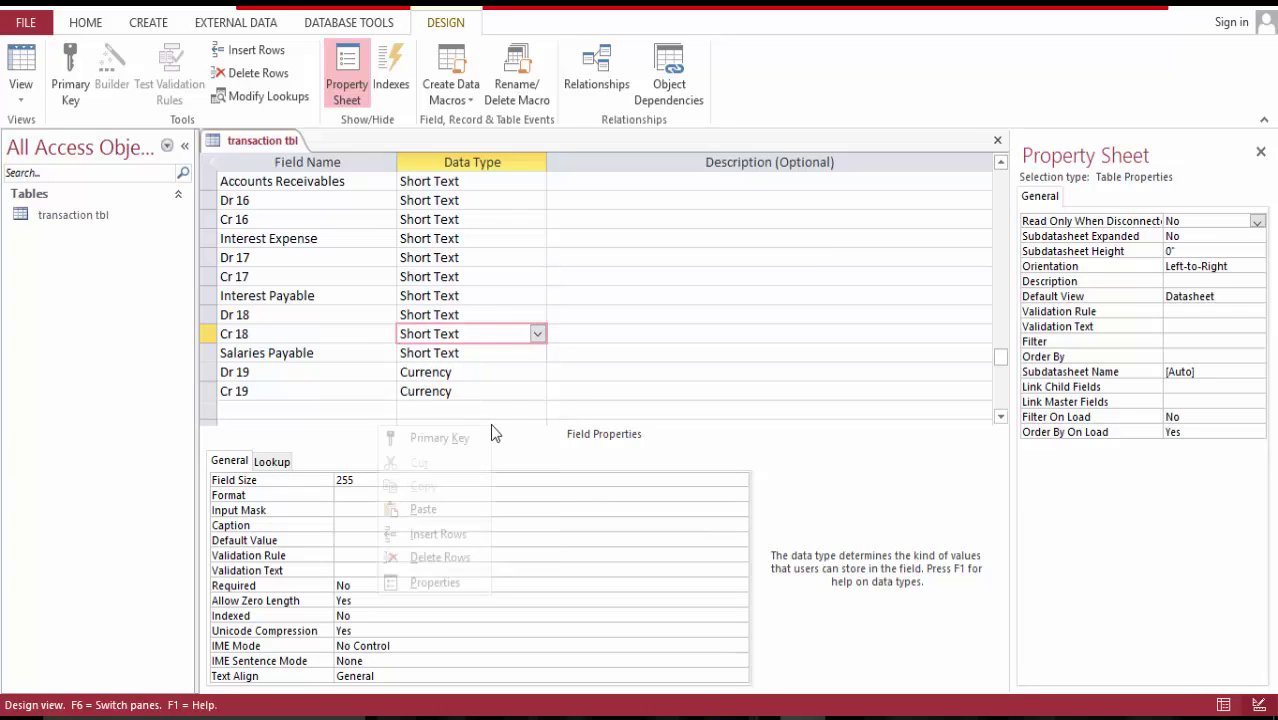
click(536, 311)
click(537, 313)
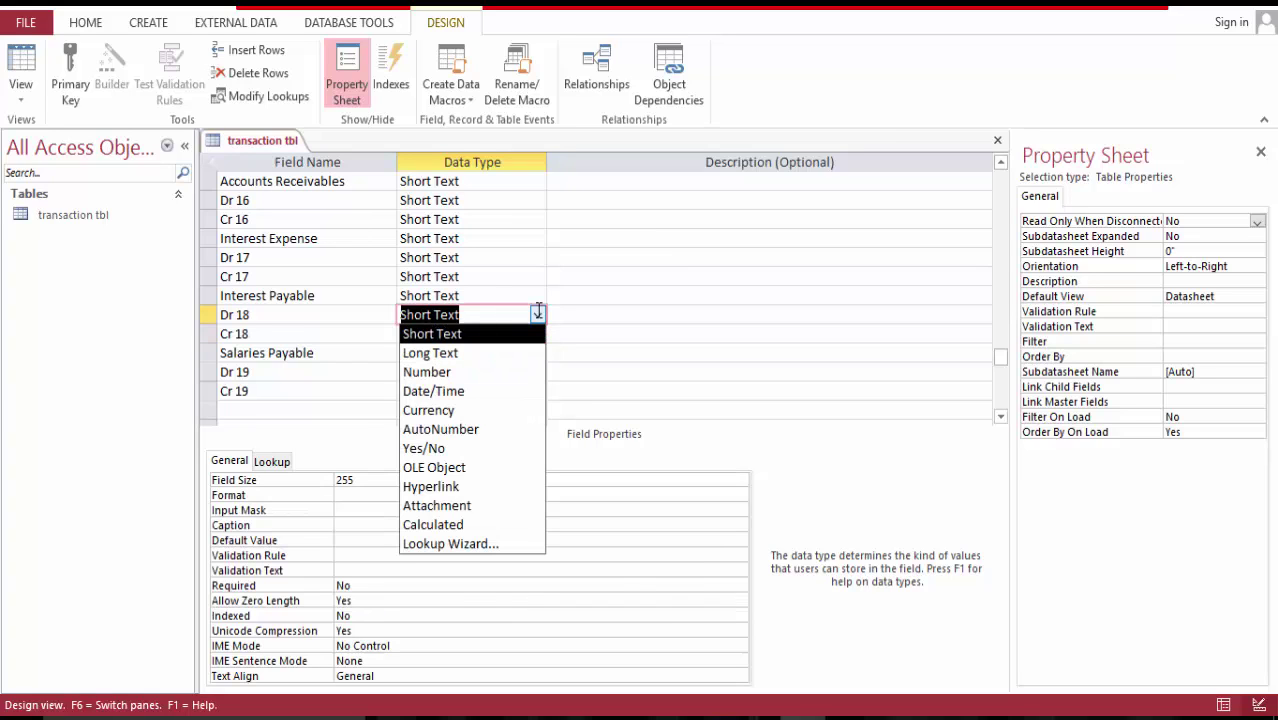
click(537, 314)
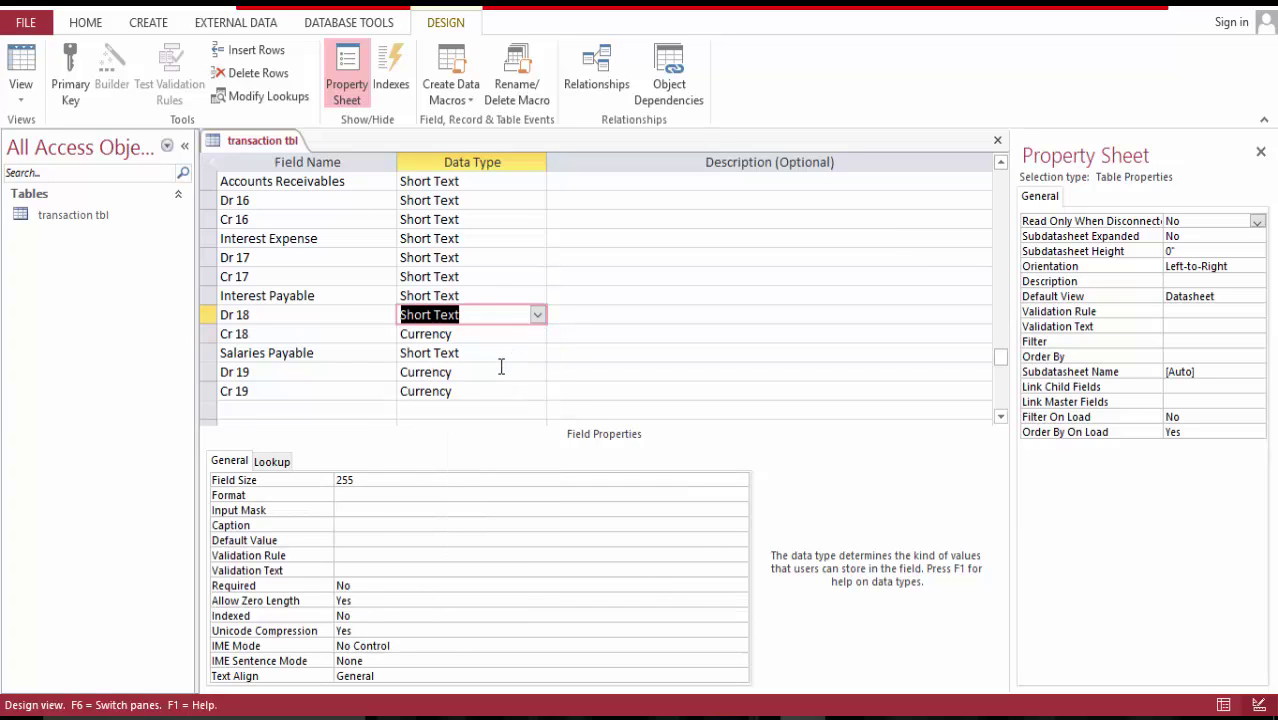
click(536, 316)
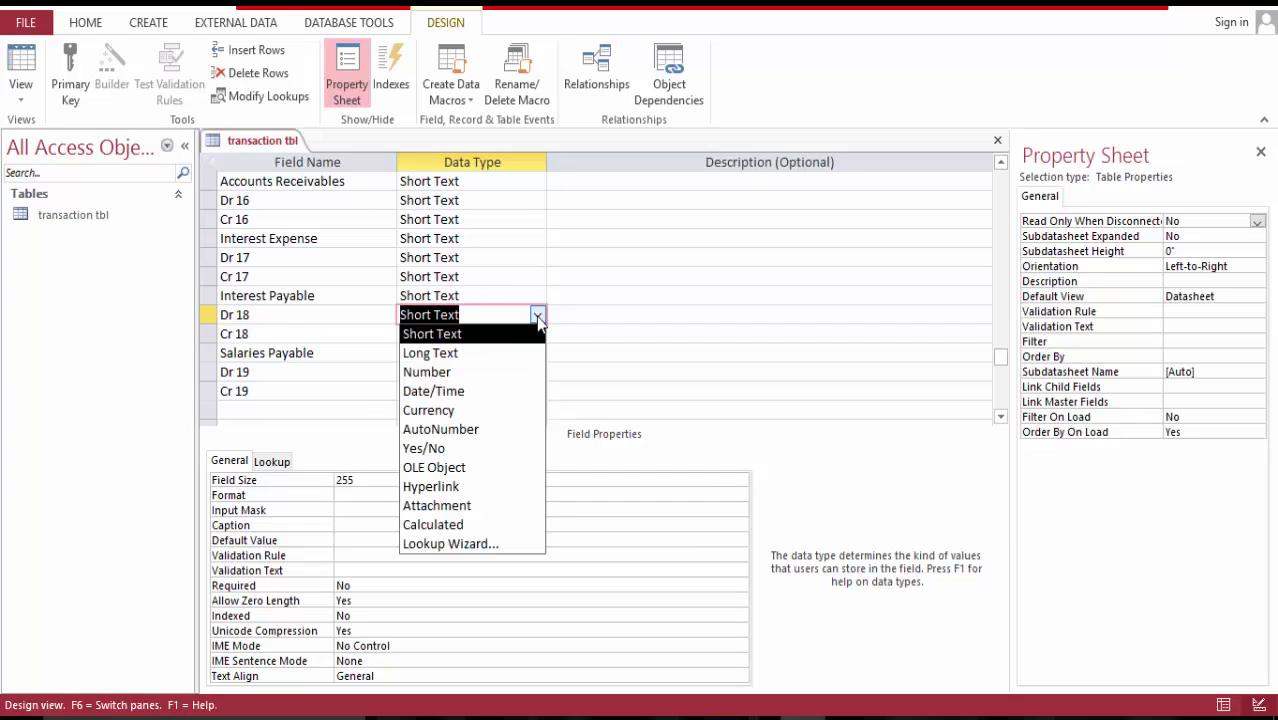
click(485, 412)
- Set the data type of the Dr 17 and Cr 17 fields to Currency
click(504, 250)
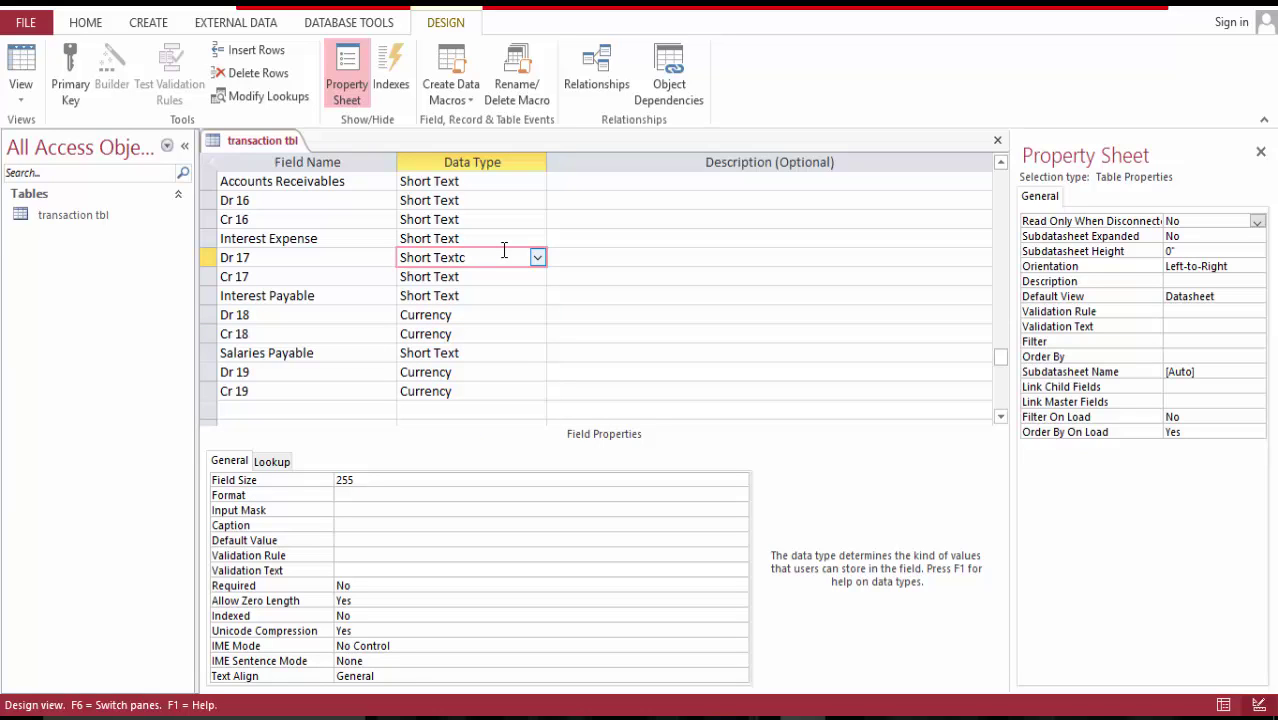
key(BackSpace)
key(BackSpace)
key(BackSpace)
key(BackSpace)
key(BackSpace)
key(BackSpace)
key(BackSpace)
key(BackSpace)
key(BackSpace)
key(BackSpace)
text(currency)
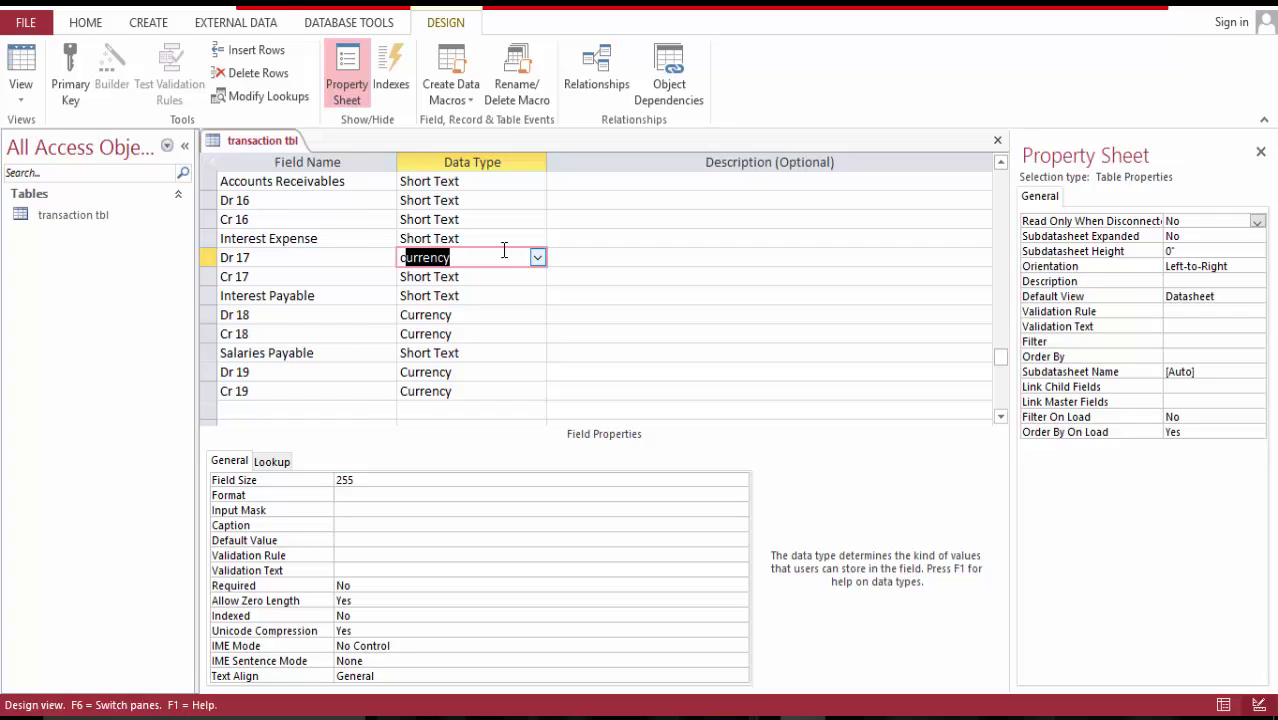
key(Tab)
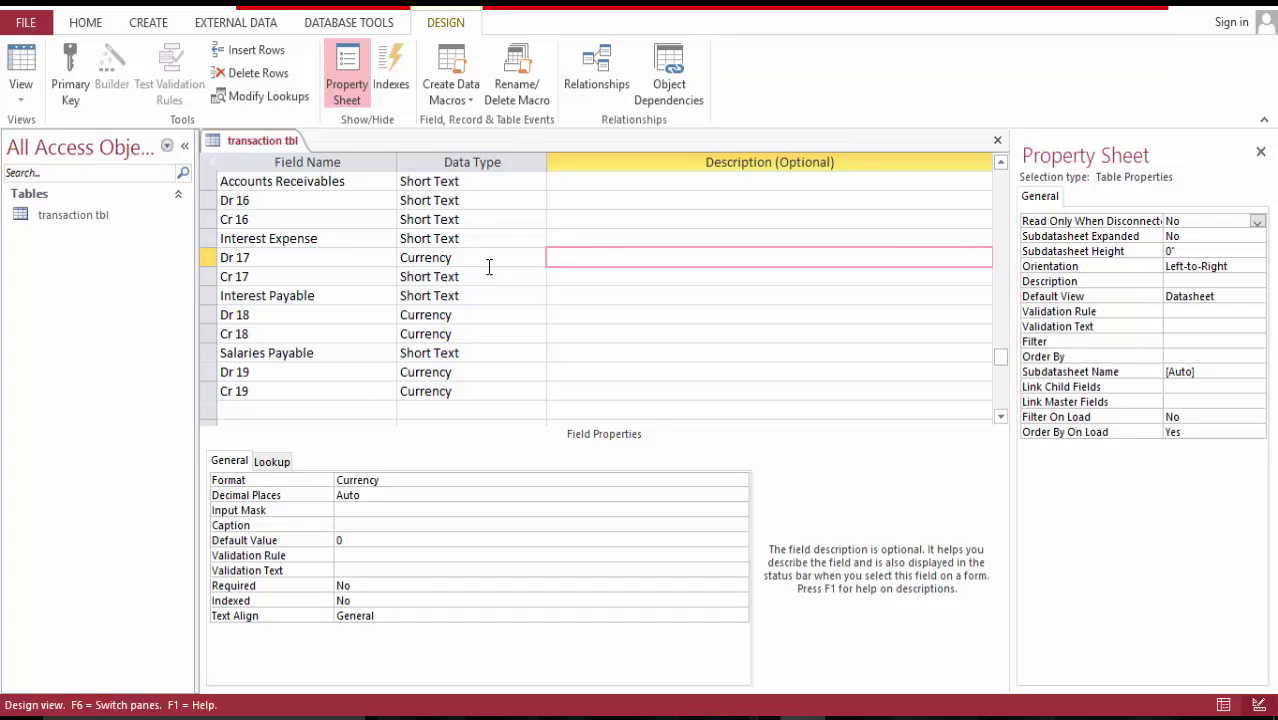
click(488, 268)
click(537, 277)
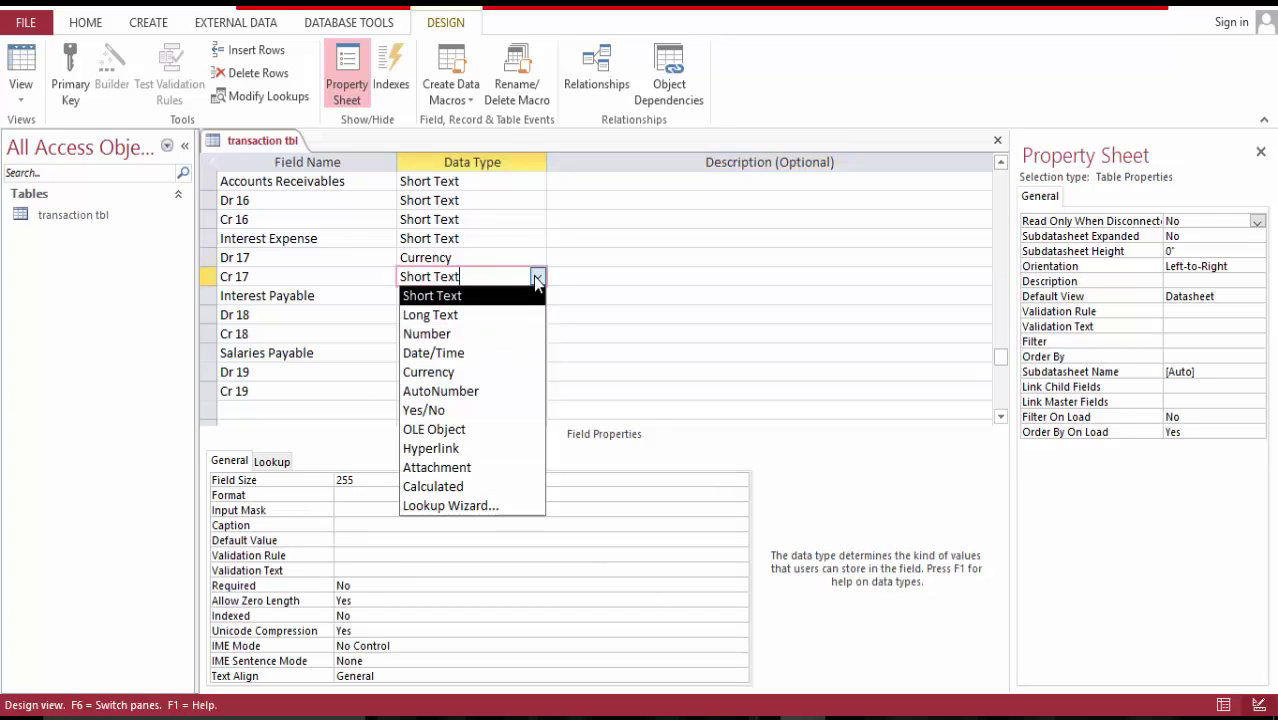
click(482, 372)
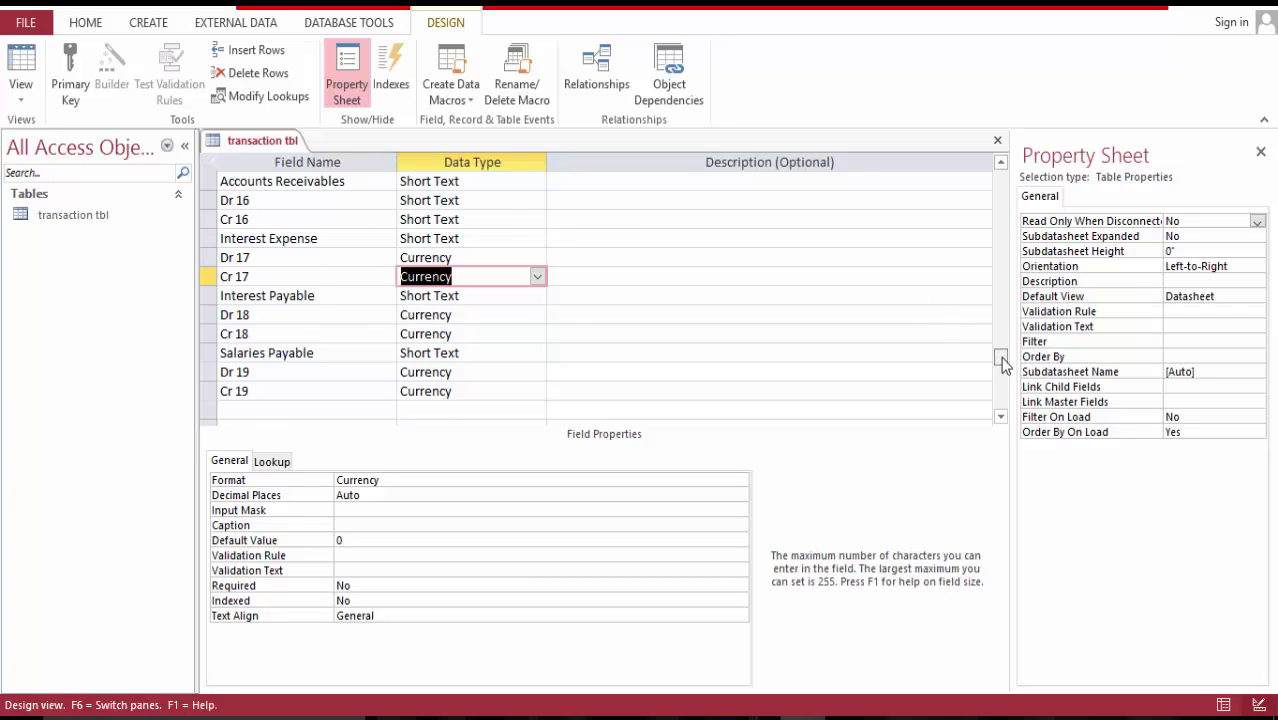
- Set the data type of the Cr 16 and Dr 16 fields to Currency
drag(1004, 360, 1002, 340)
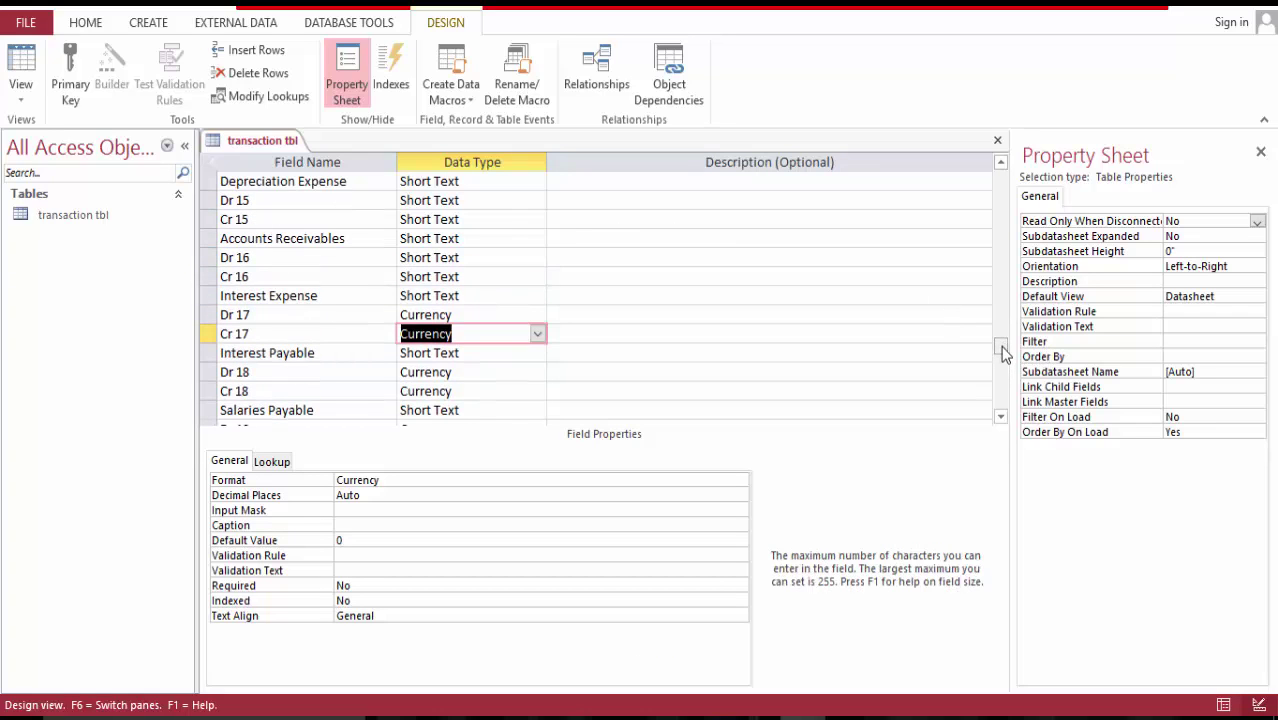
click(477, 290)
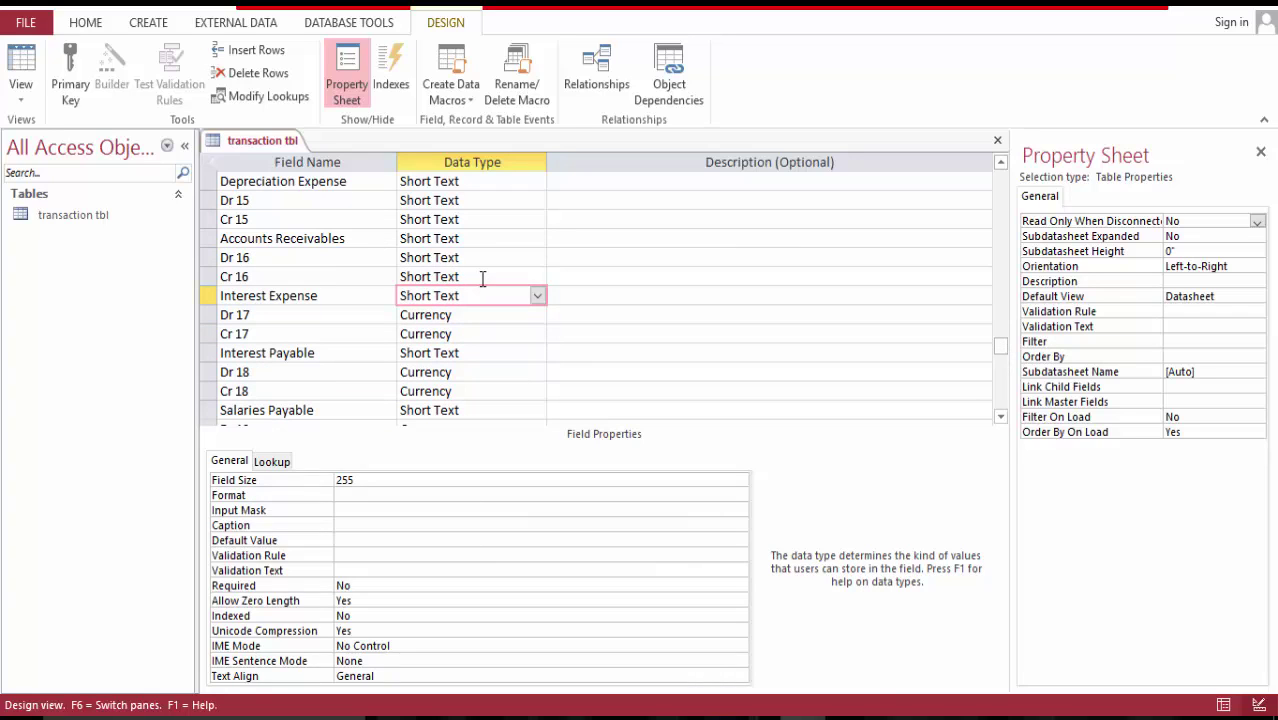
click(481, 277)
click(537, 277)
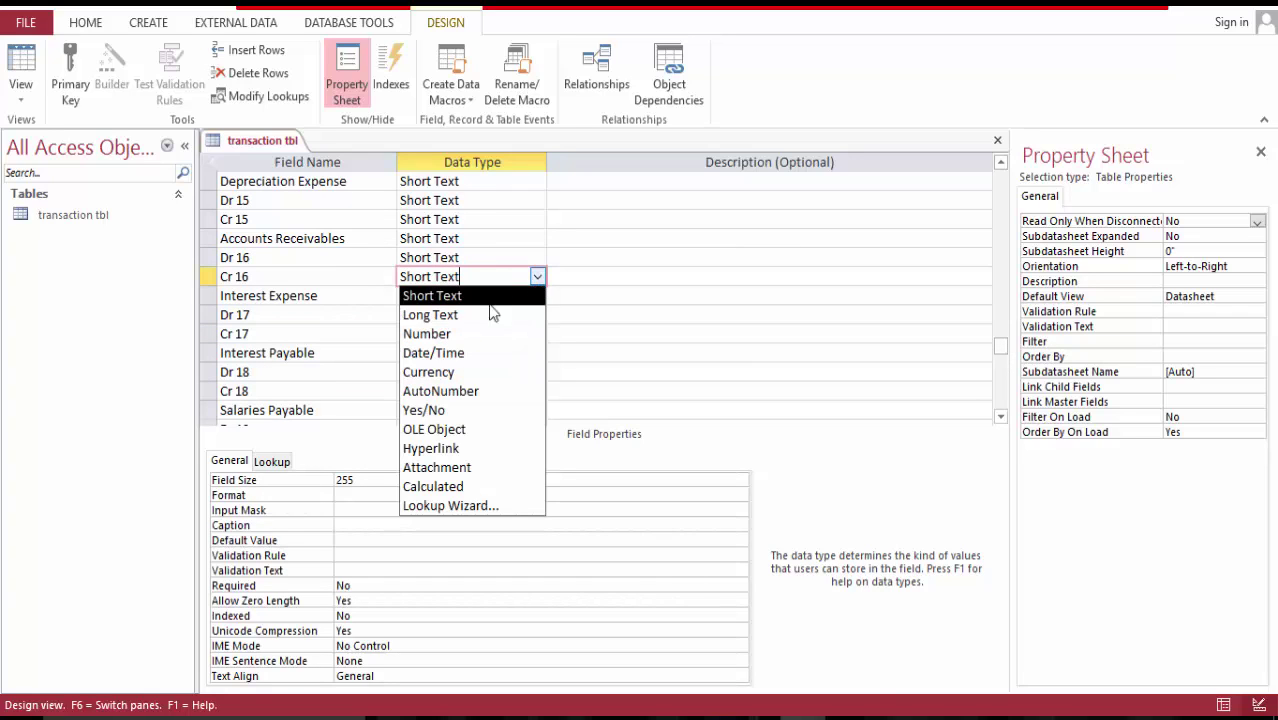
right_click(469, 380)
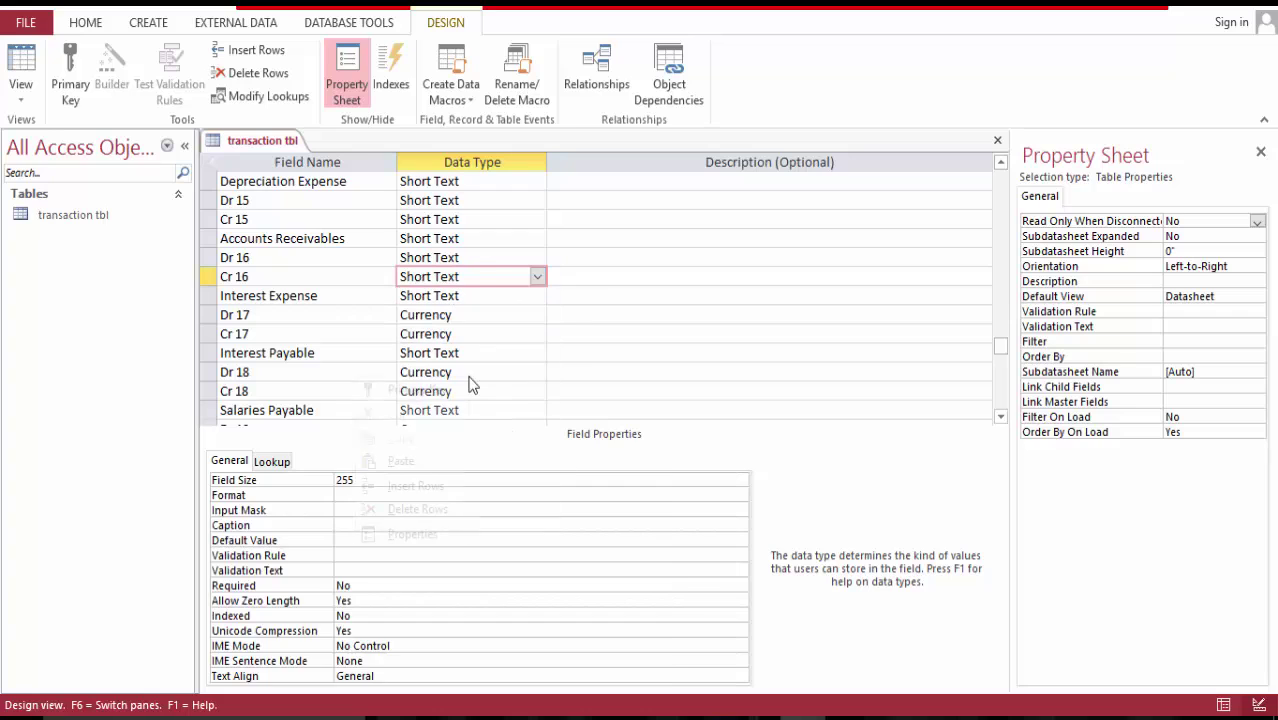
click(478, 252)
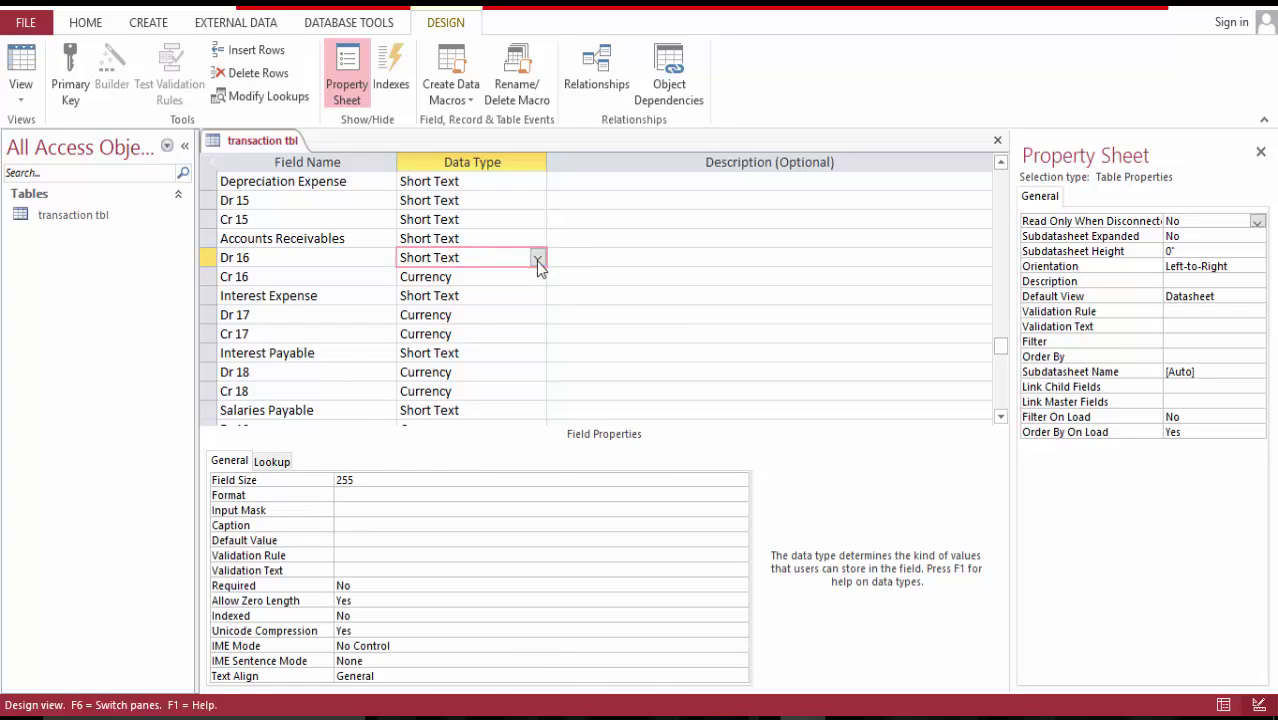
click(537, 257)
click(491, 356)
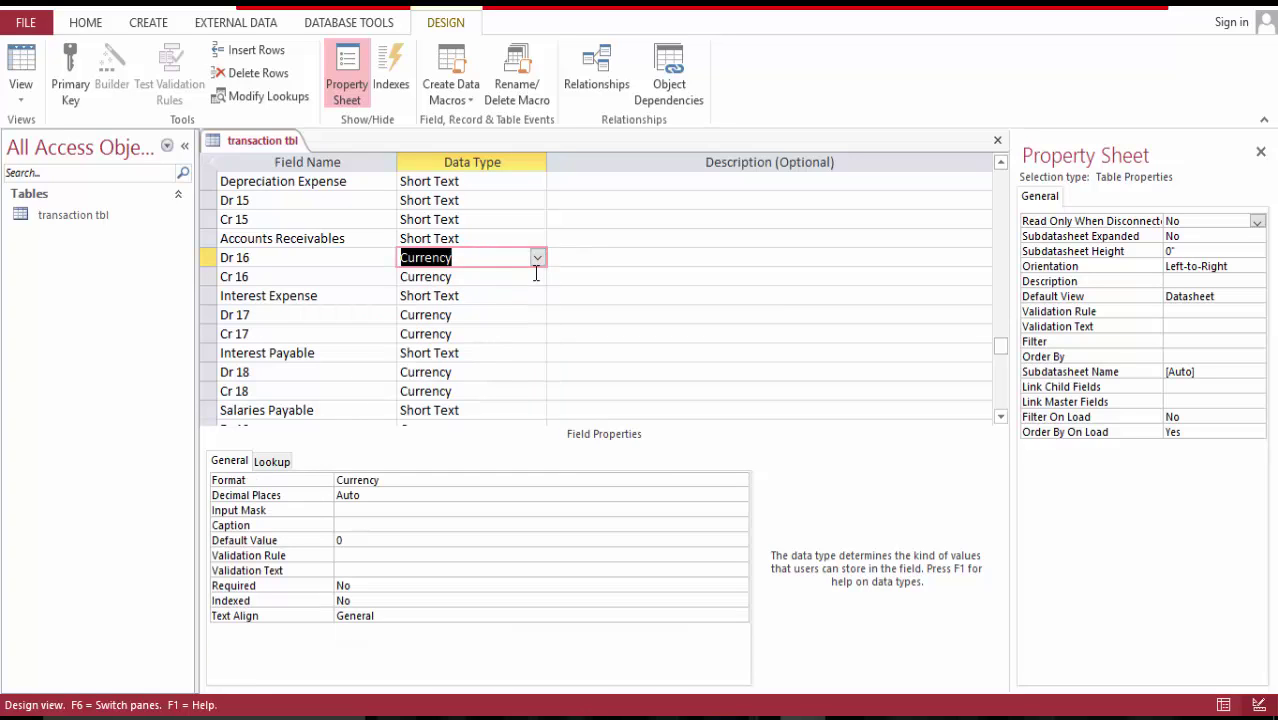
- Set the data type of the Cr 15 and Dr 15 fields to Currency
click(538, 218)
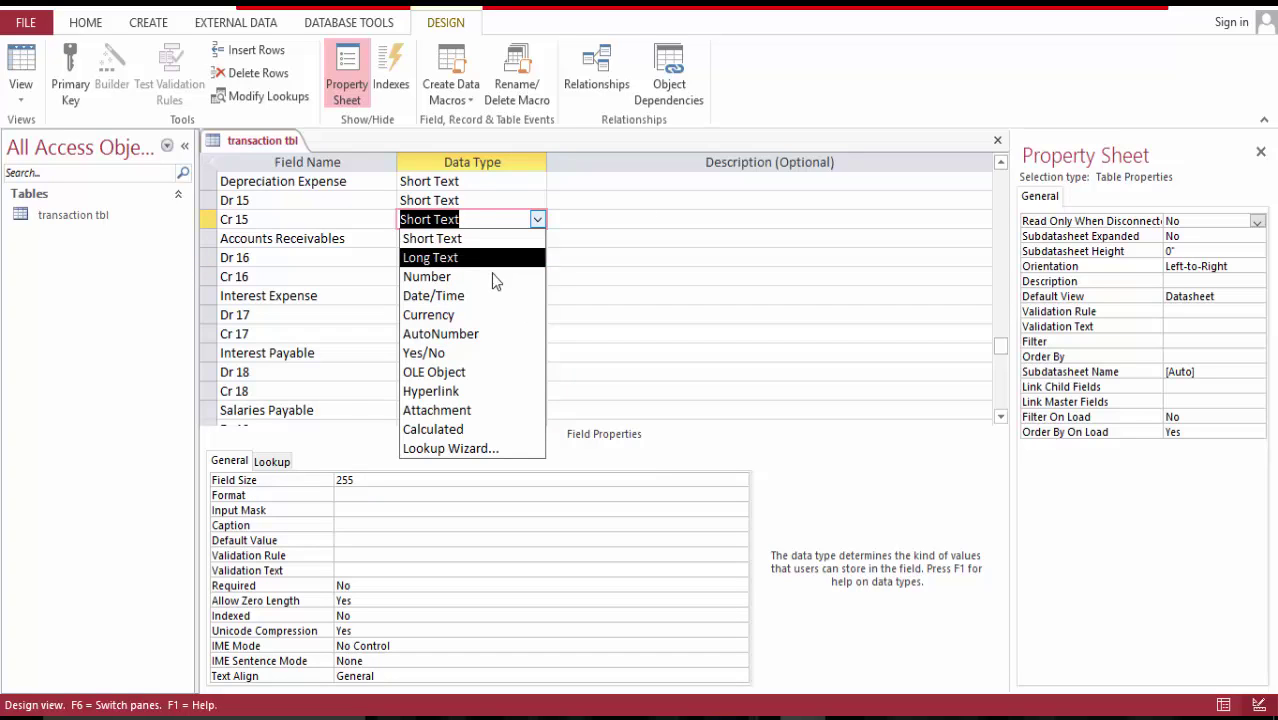
click(491, 315)
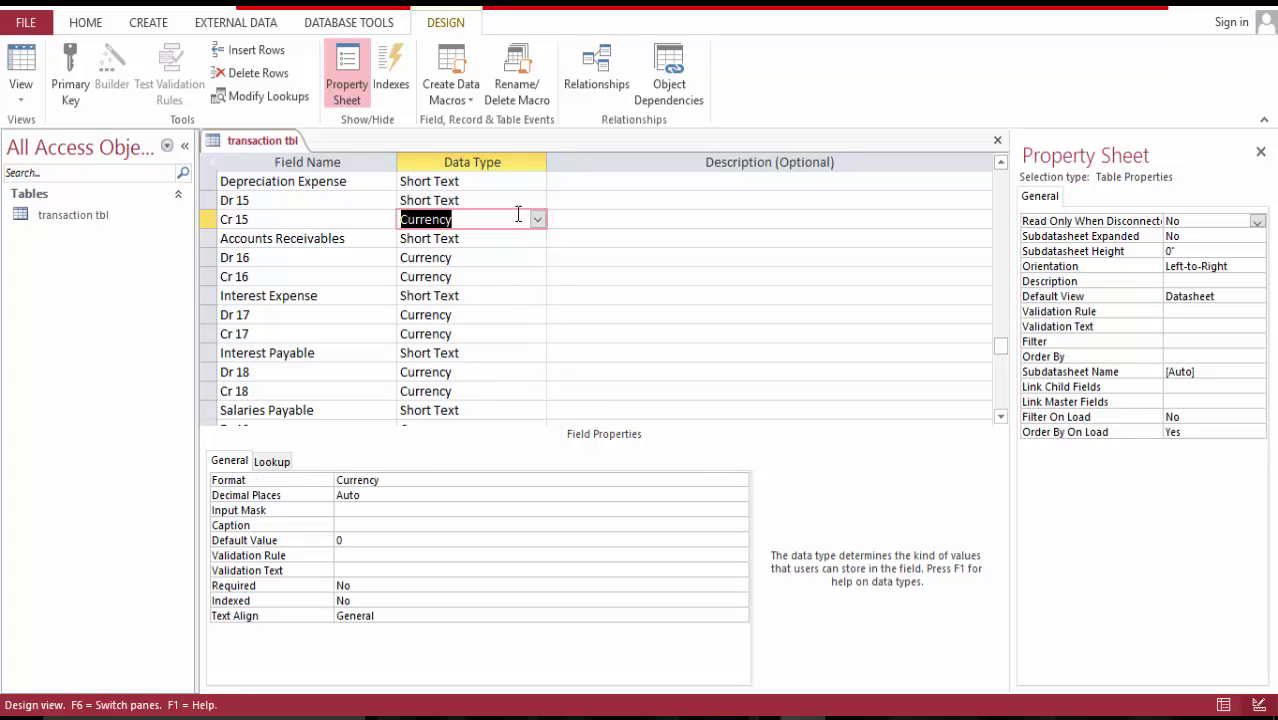
click(536, 199)
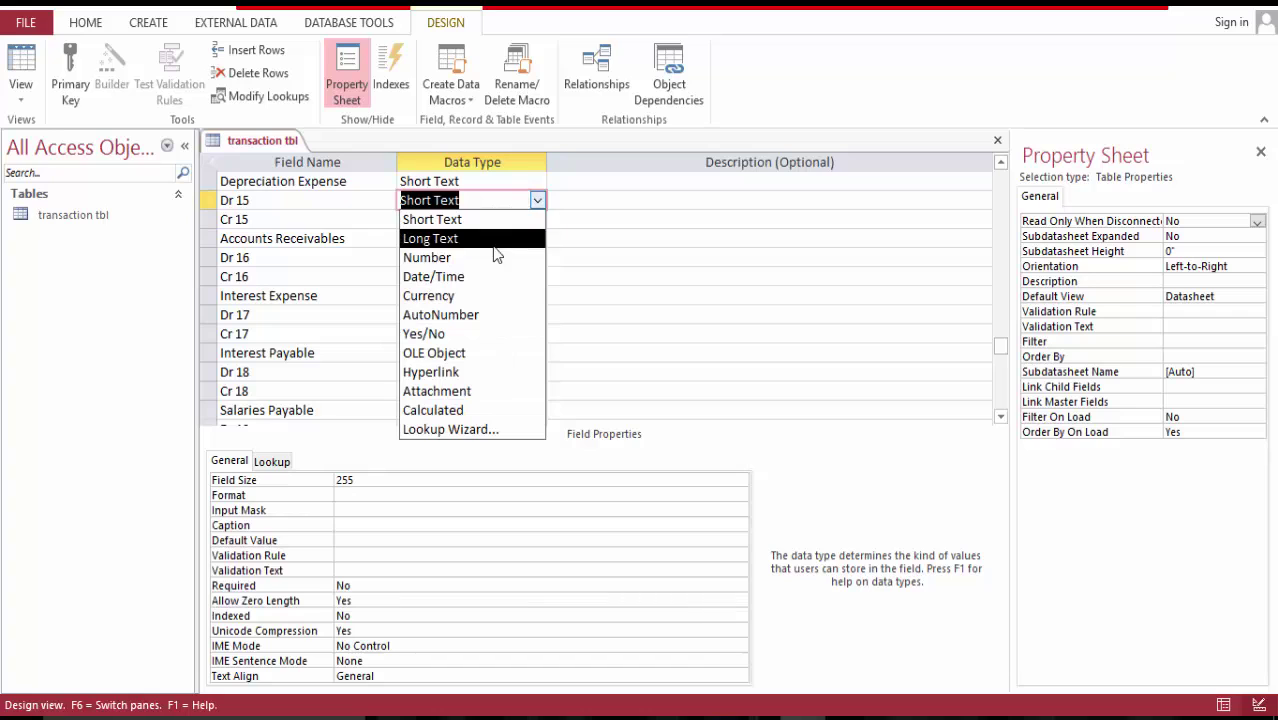
right_click(487, 308)
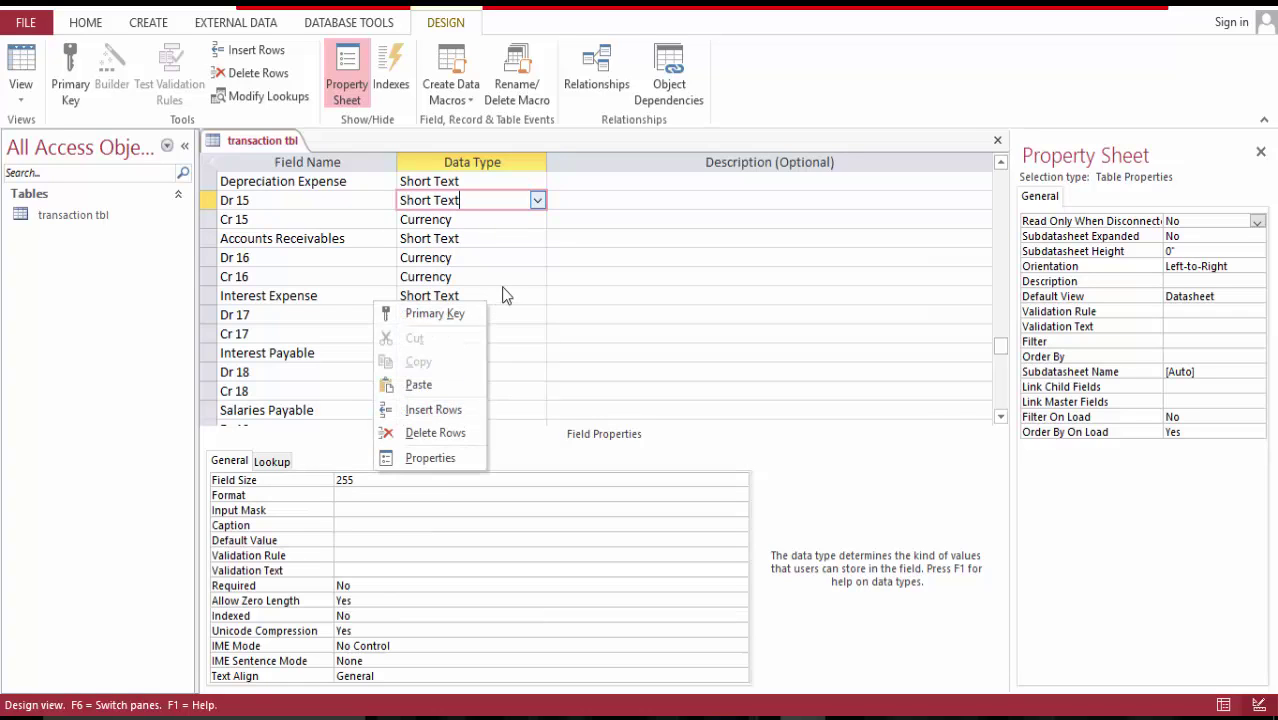
click(537, 201)
click(538, 201)
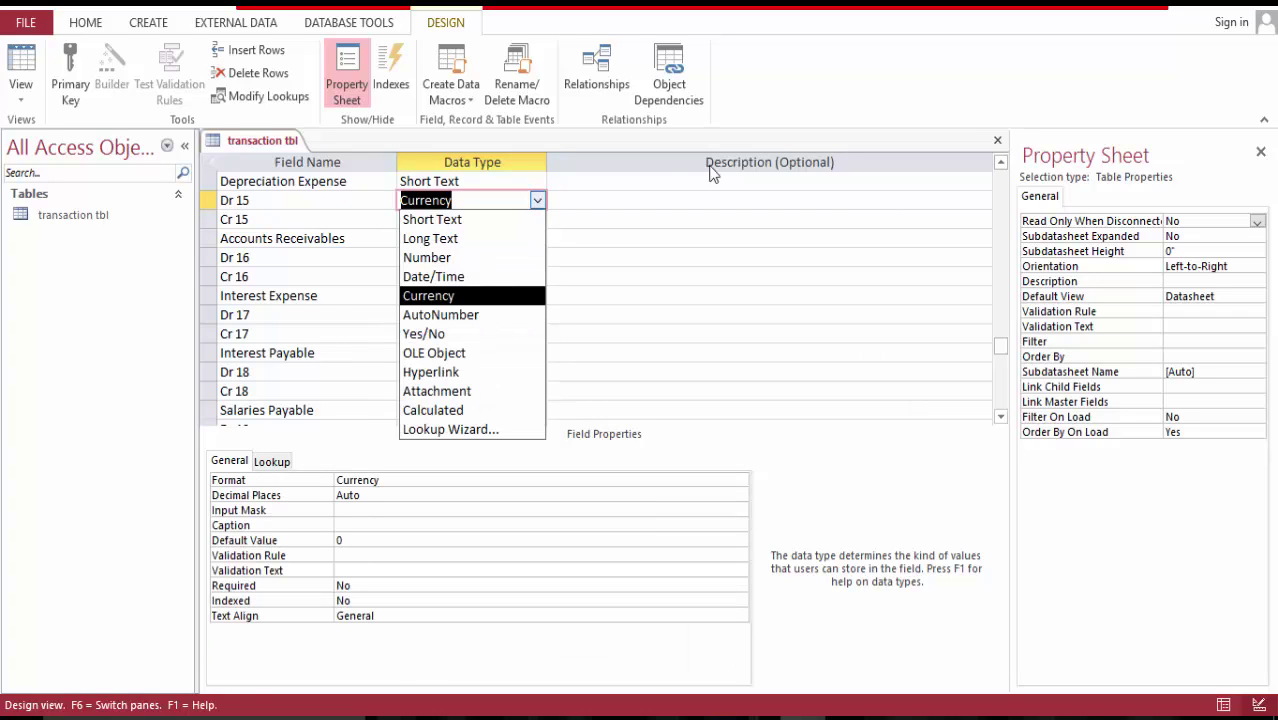
- Set the data type of the Dr 14 and Cr 14 fields to Currency
click(1000, 163)
click(1000, 163)
click(1000, 163)
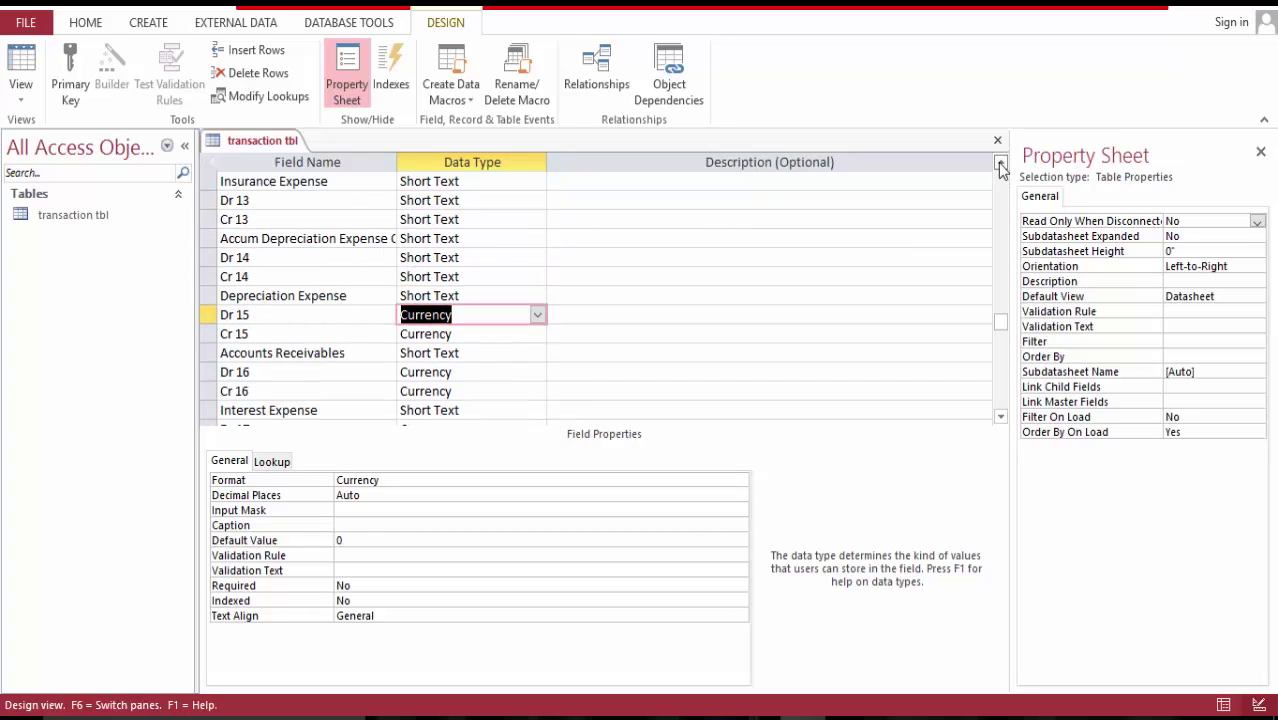
click(1000, 163)
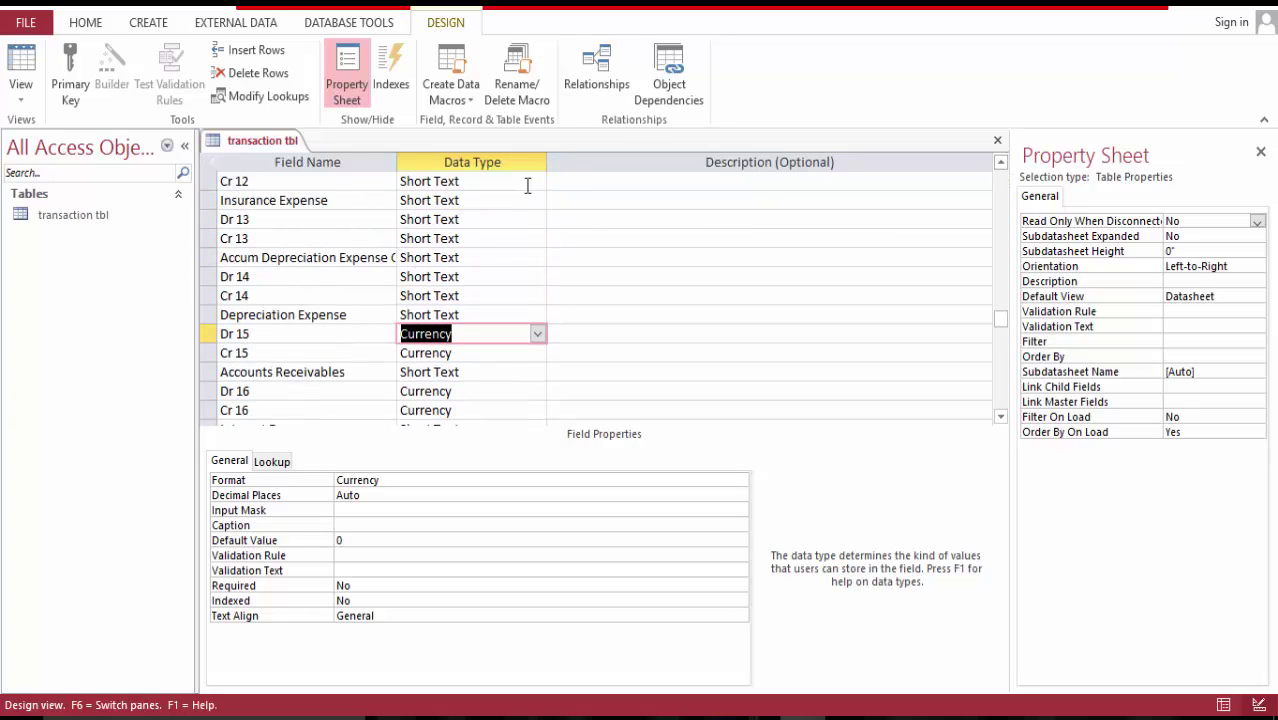
click(510, 277)
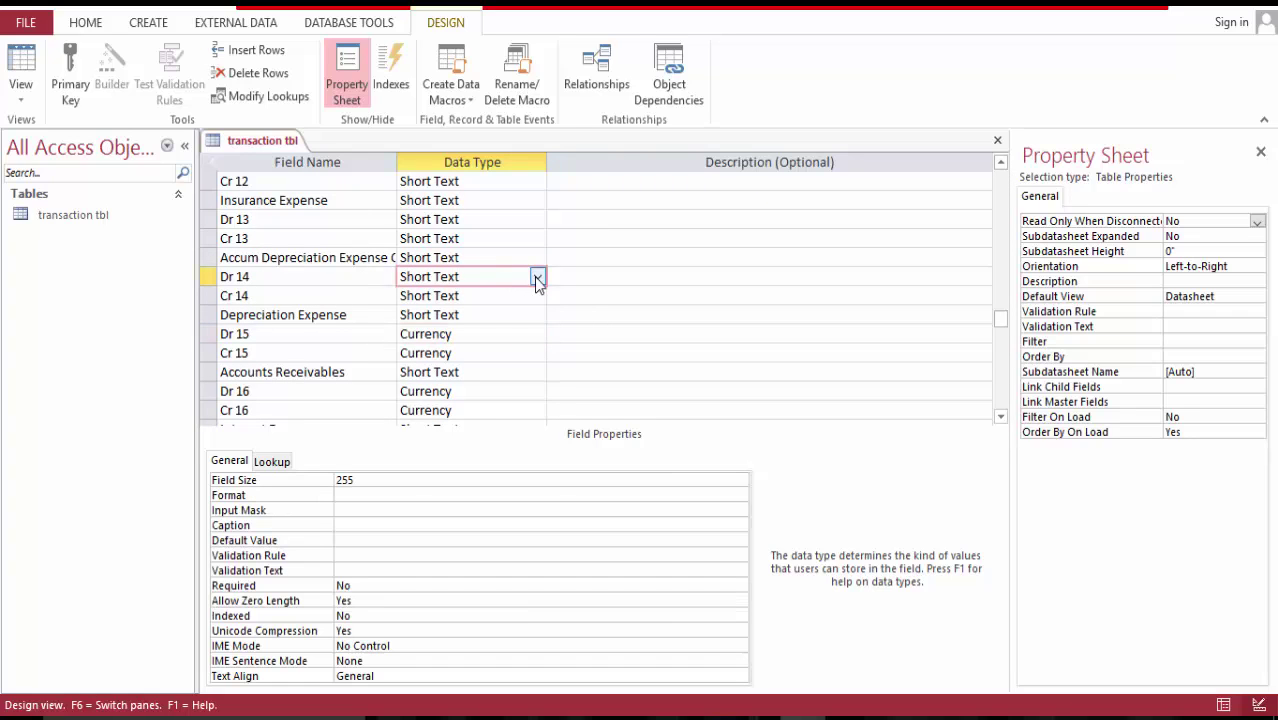
click(536, 278)
click(488, 370)
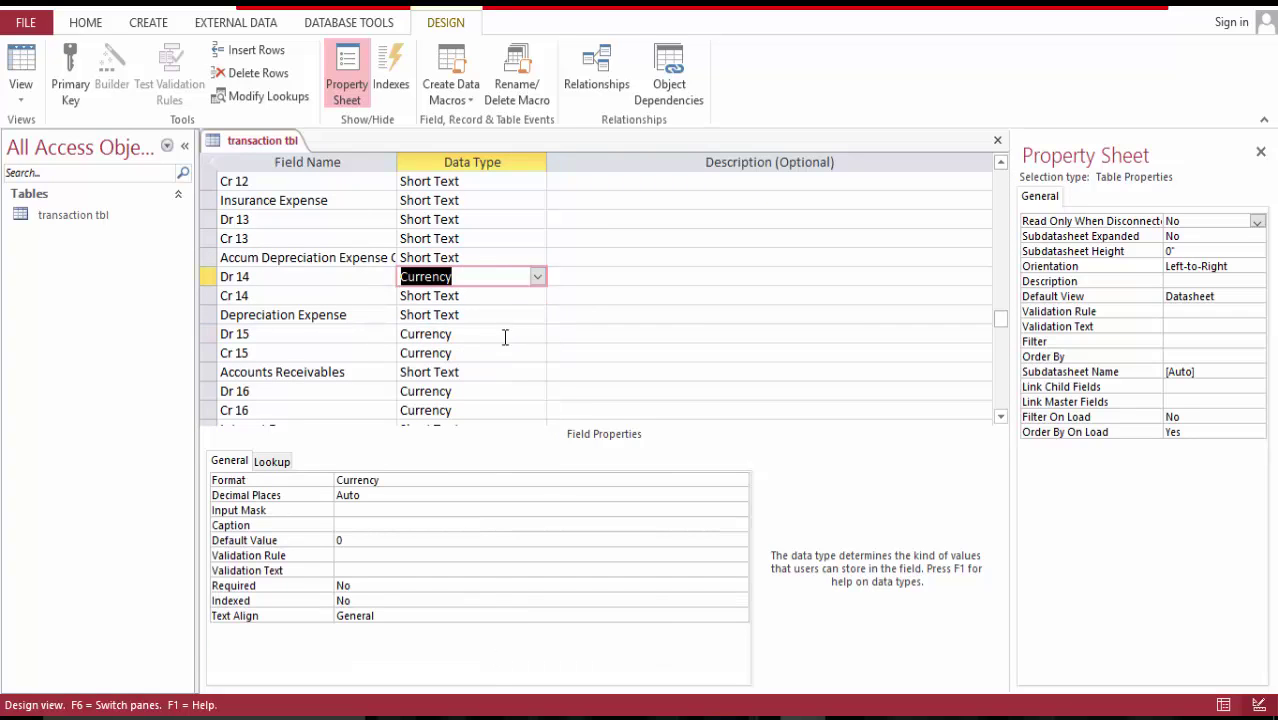
click(538, 295)
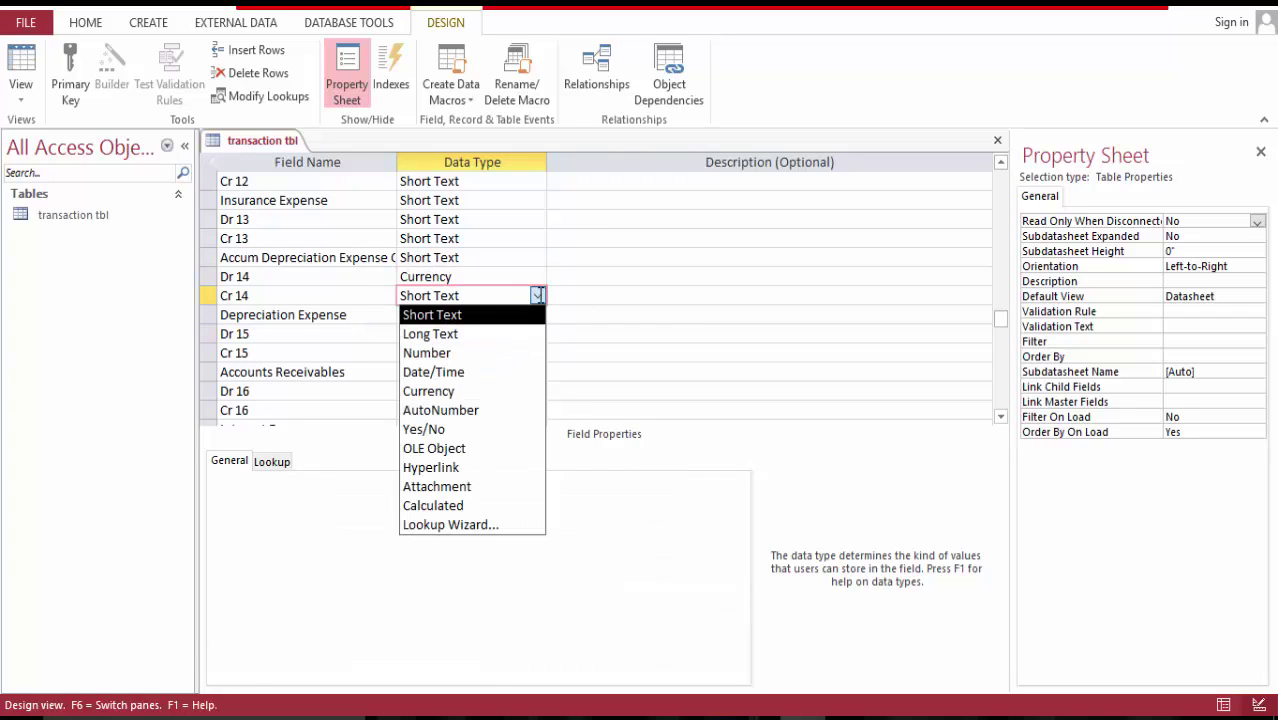
click(481, 389)
- Set the data type of the Dr 13 and Cr 13 fields to Currency
click(538, 219)
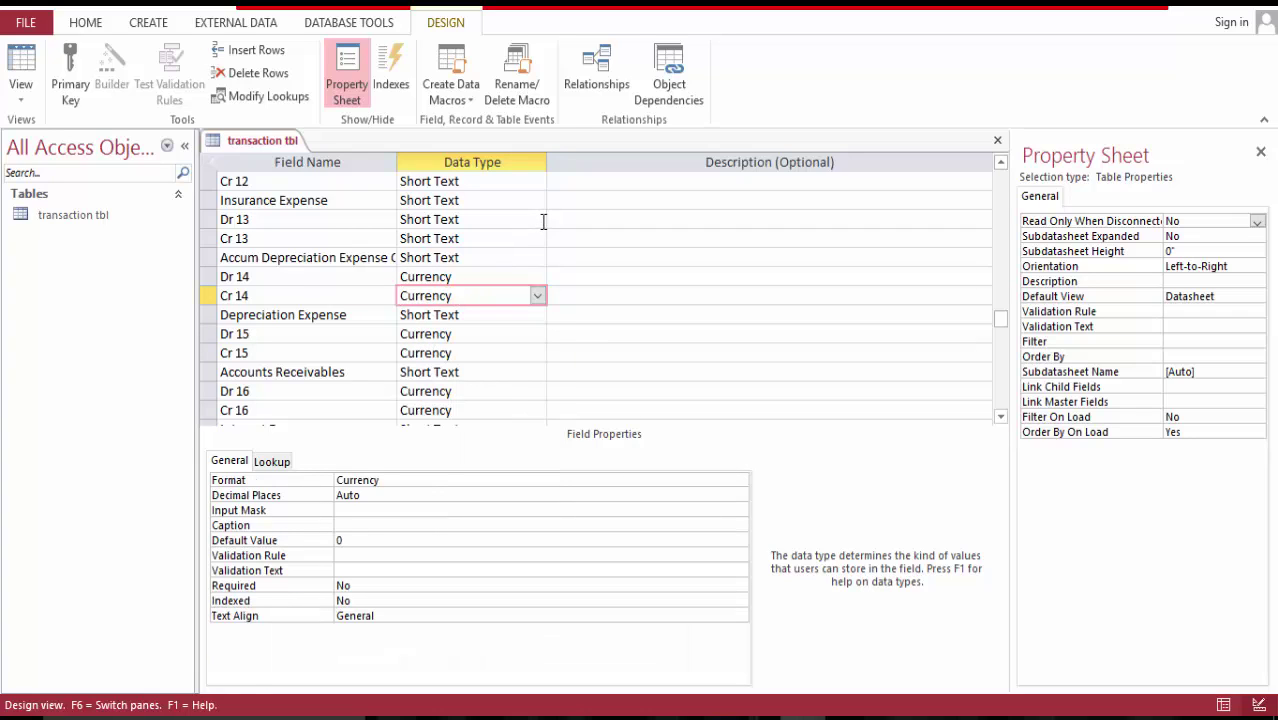
click(498, 315)
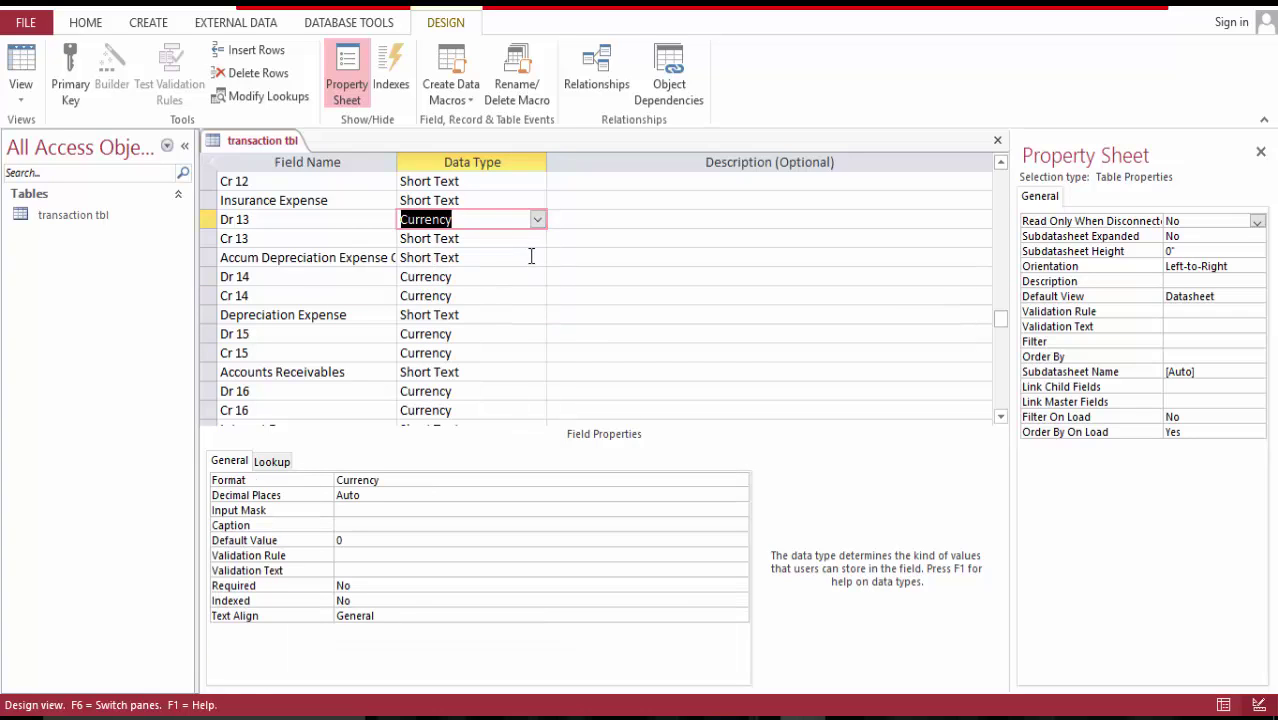
click(539, 238)
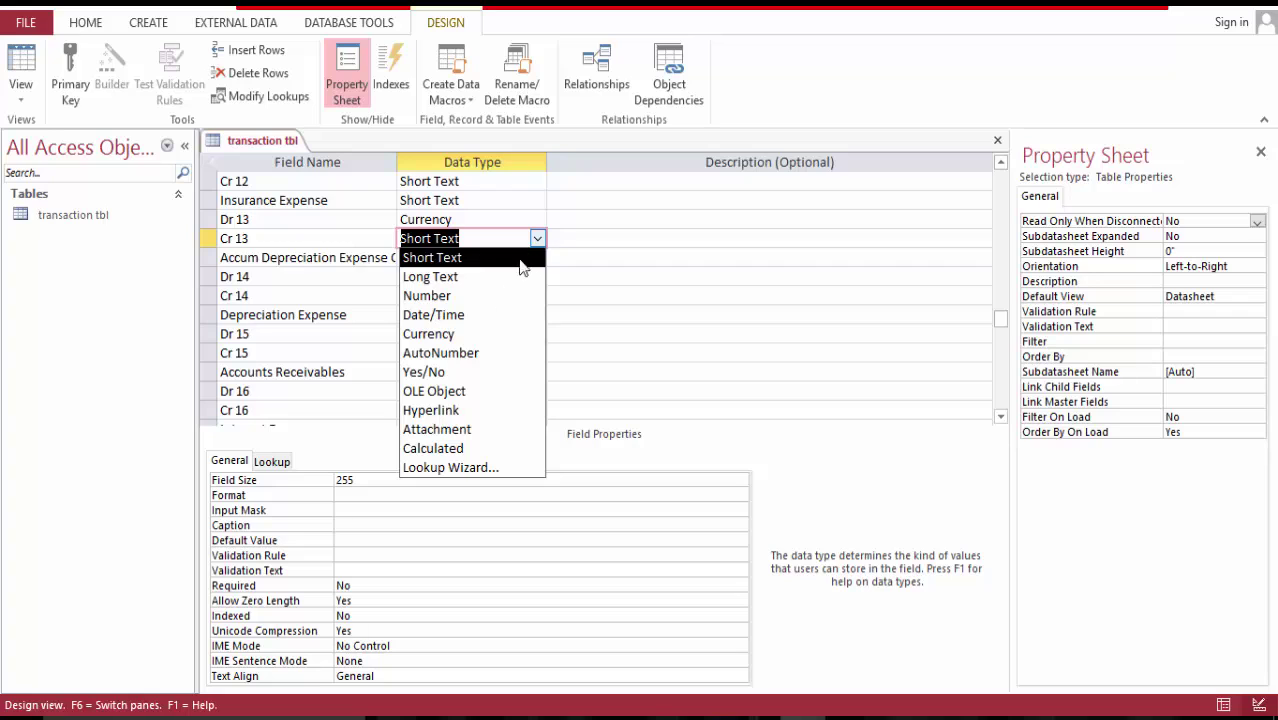
click(483, 334)
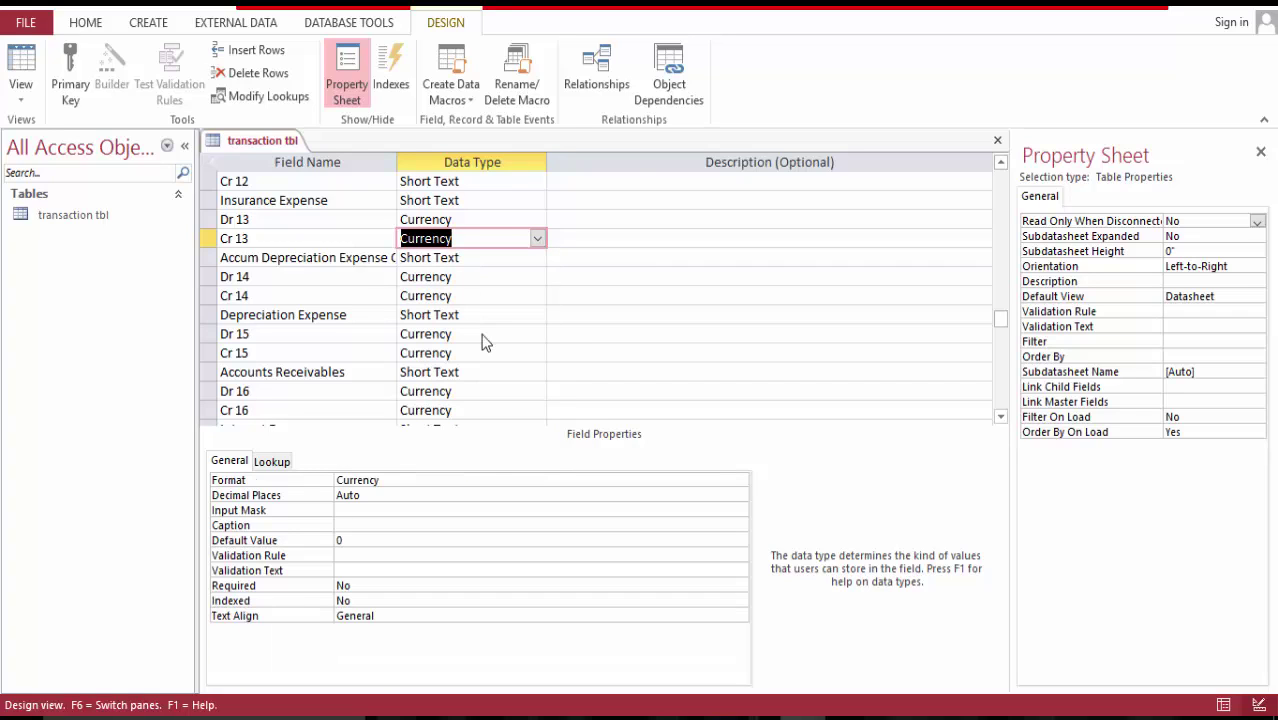
- Set the data type of the Dr 12 and Cr 12 fields to Currency
click(1000, 163)
click(1000, 163)
click(1000, 163)
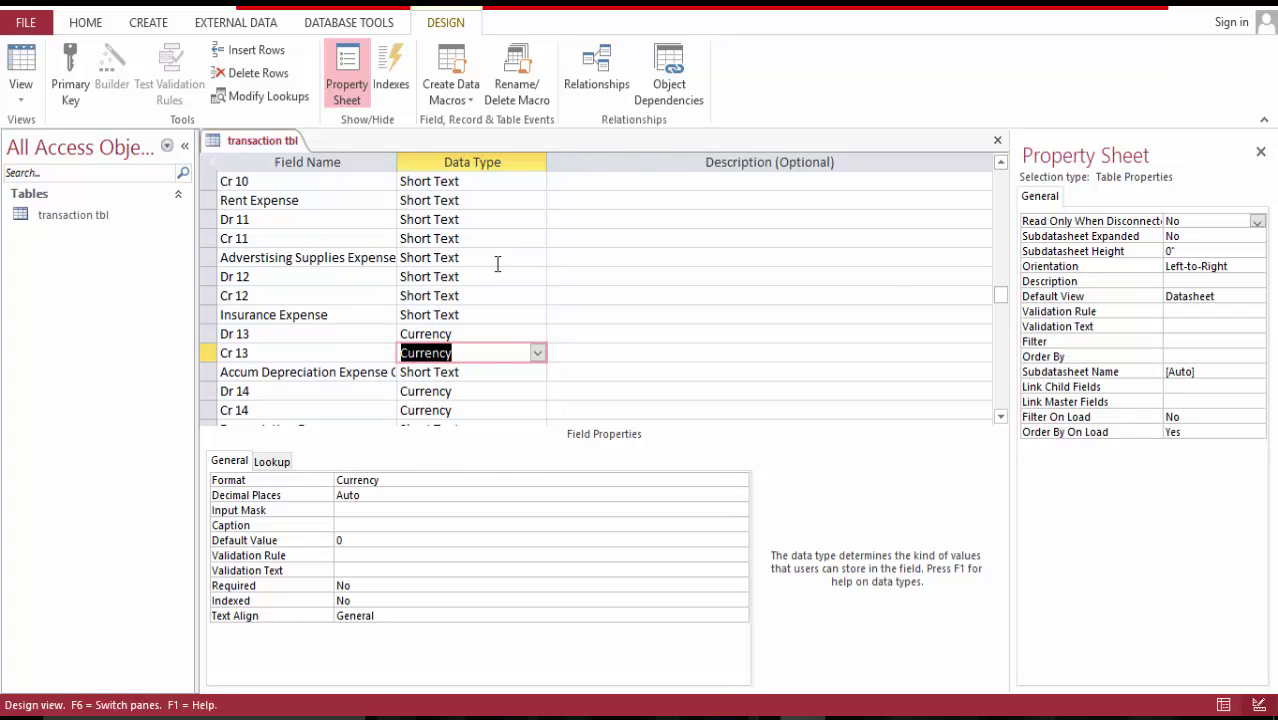
click(537, 276)
click(537, 276)
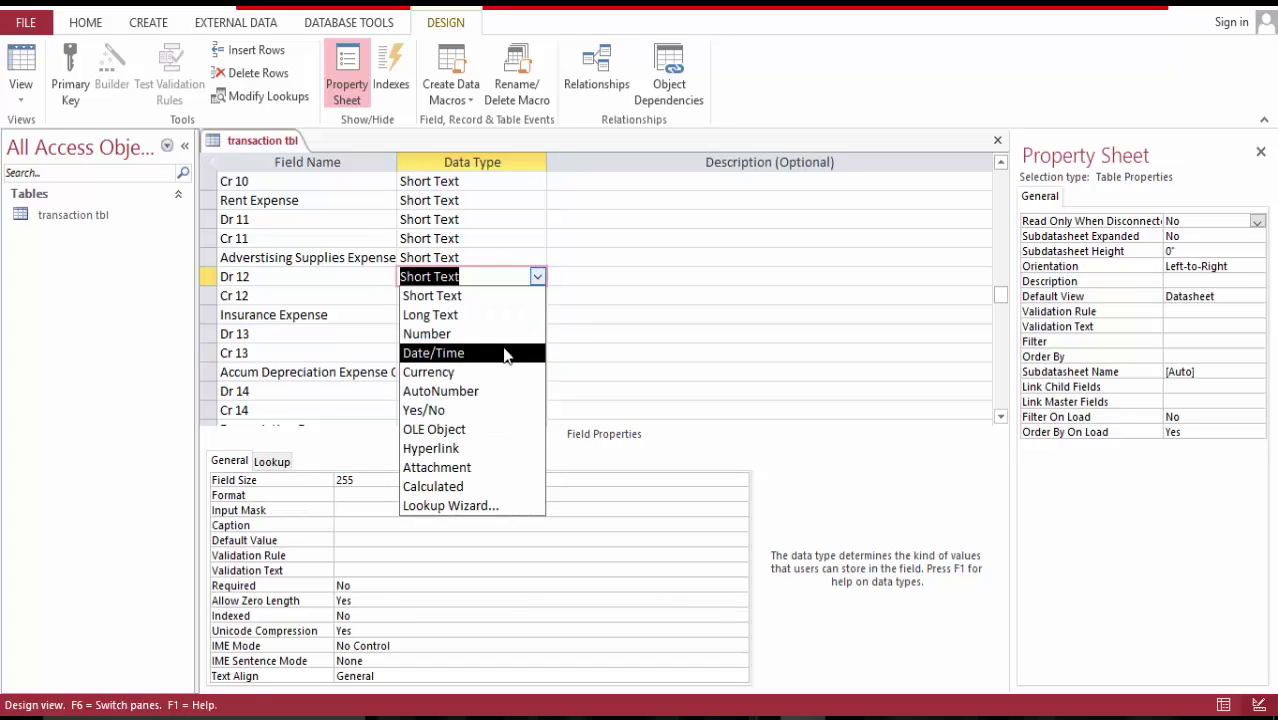
click(500, 372)
click(537, 295)
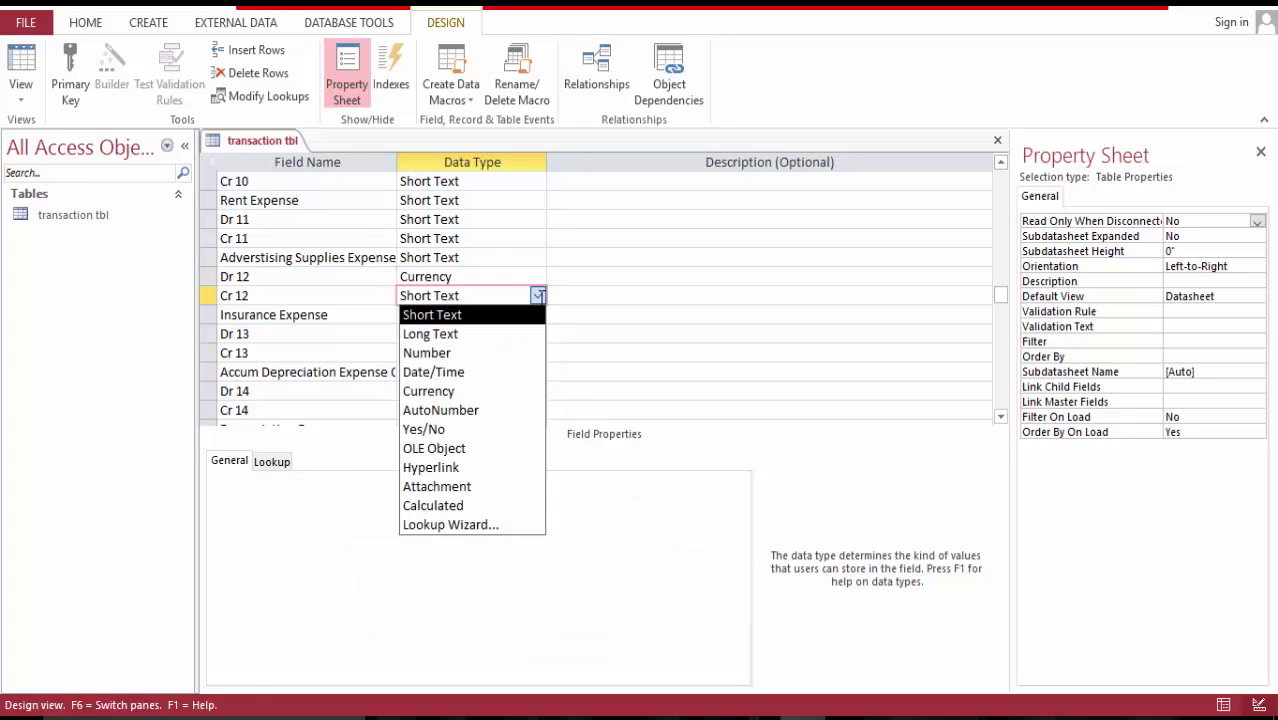
- Set the data type of the Dr 11 and Cr 11 fields to Currency
click(538, 219)
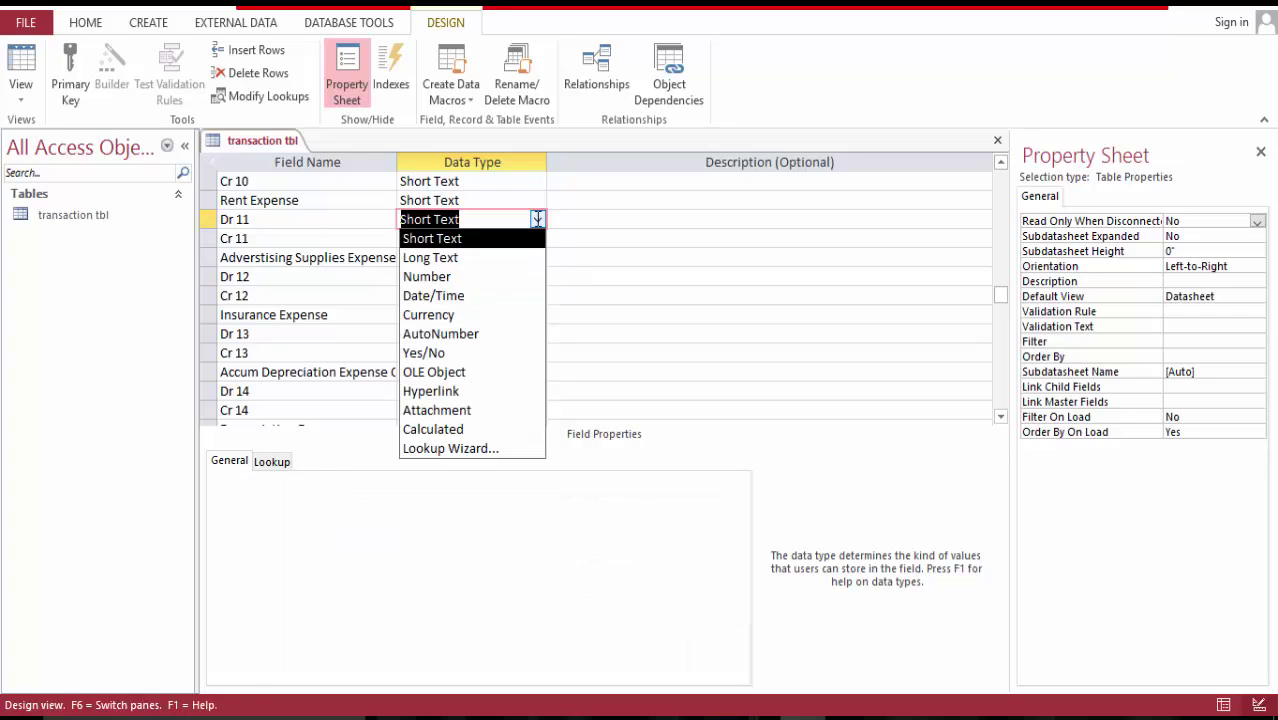
click(498, 314)
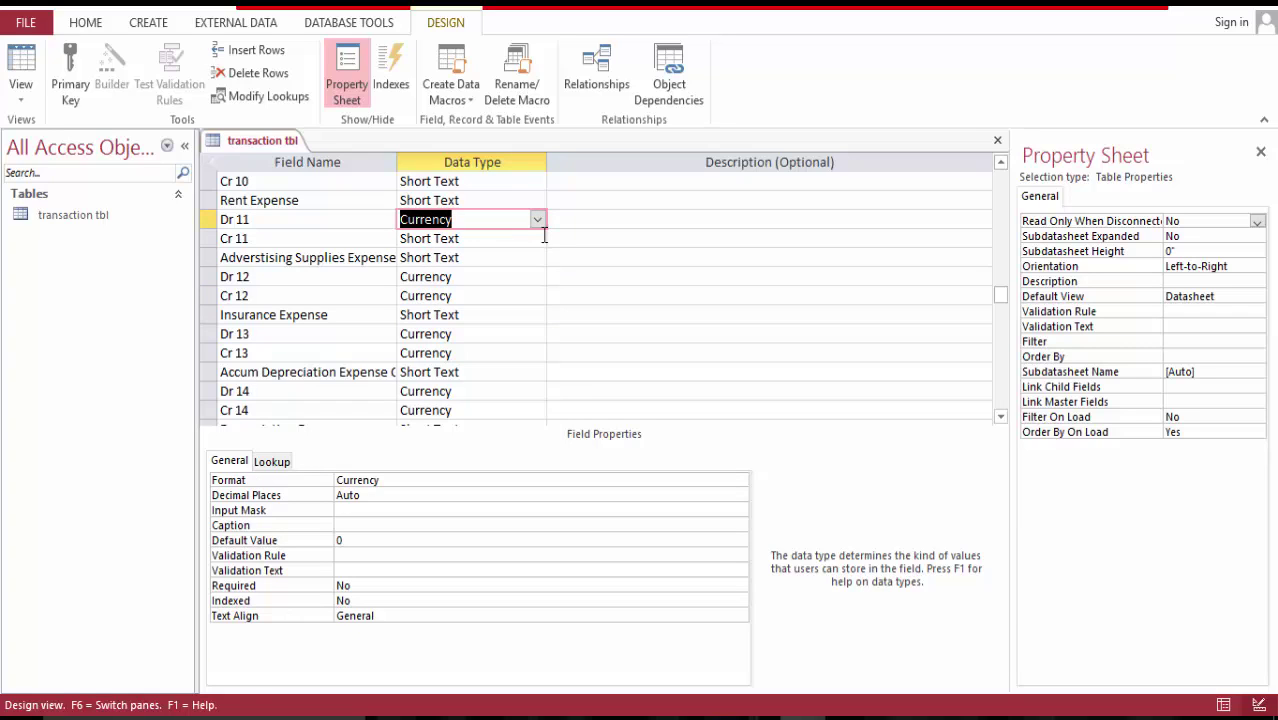
click(538, 238)
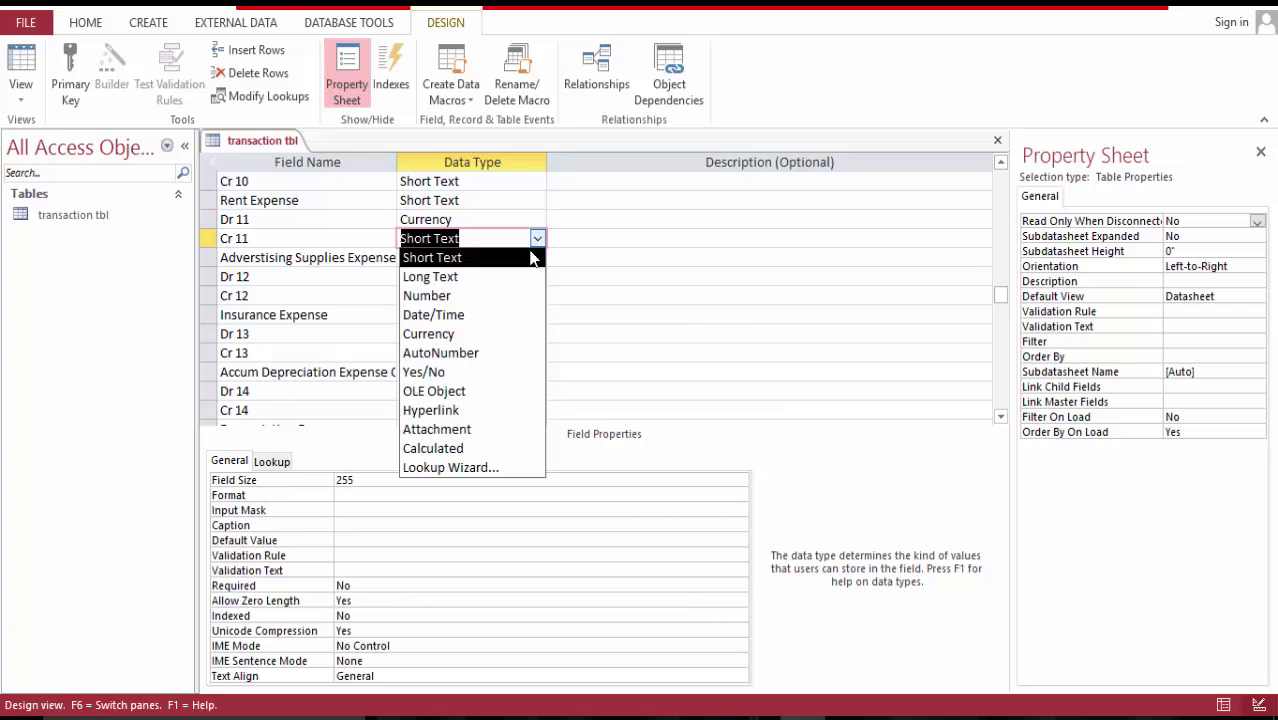
click(493, 336)
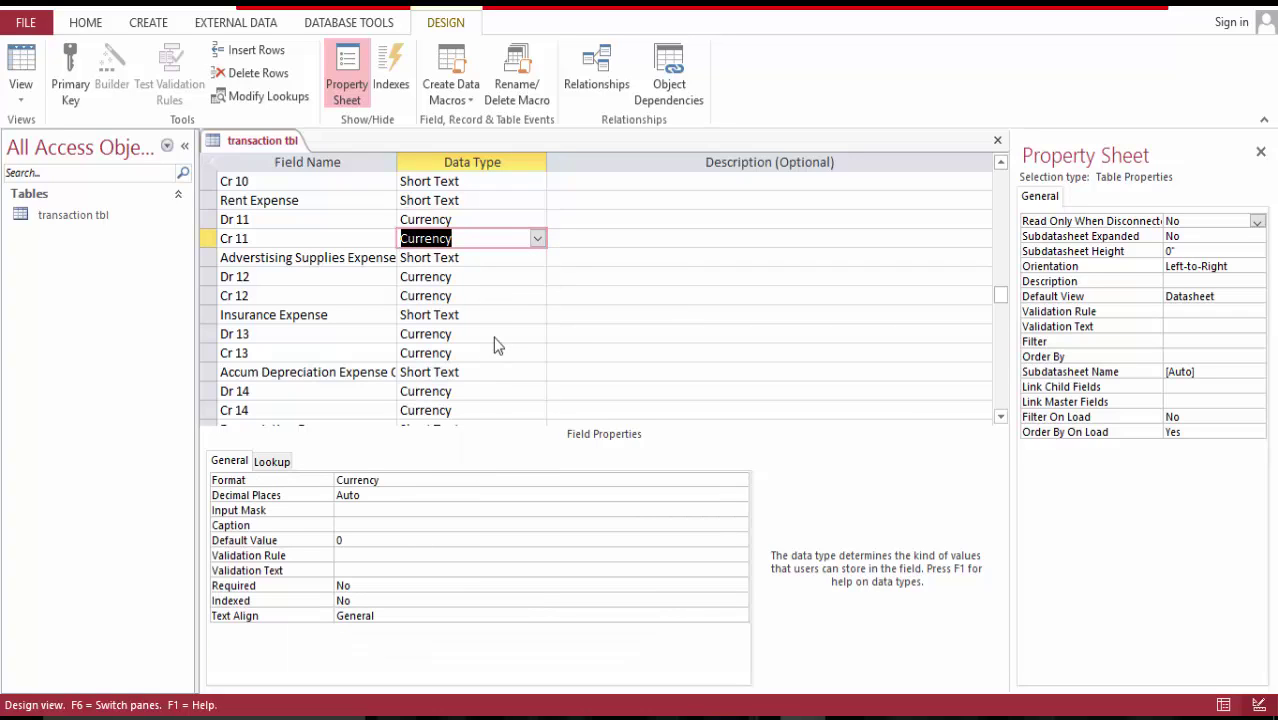
- Set the data type of the Dr 10 and Cr 10 fields to Currency
click(1000, 163)
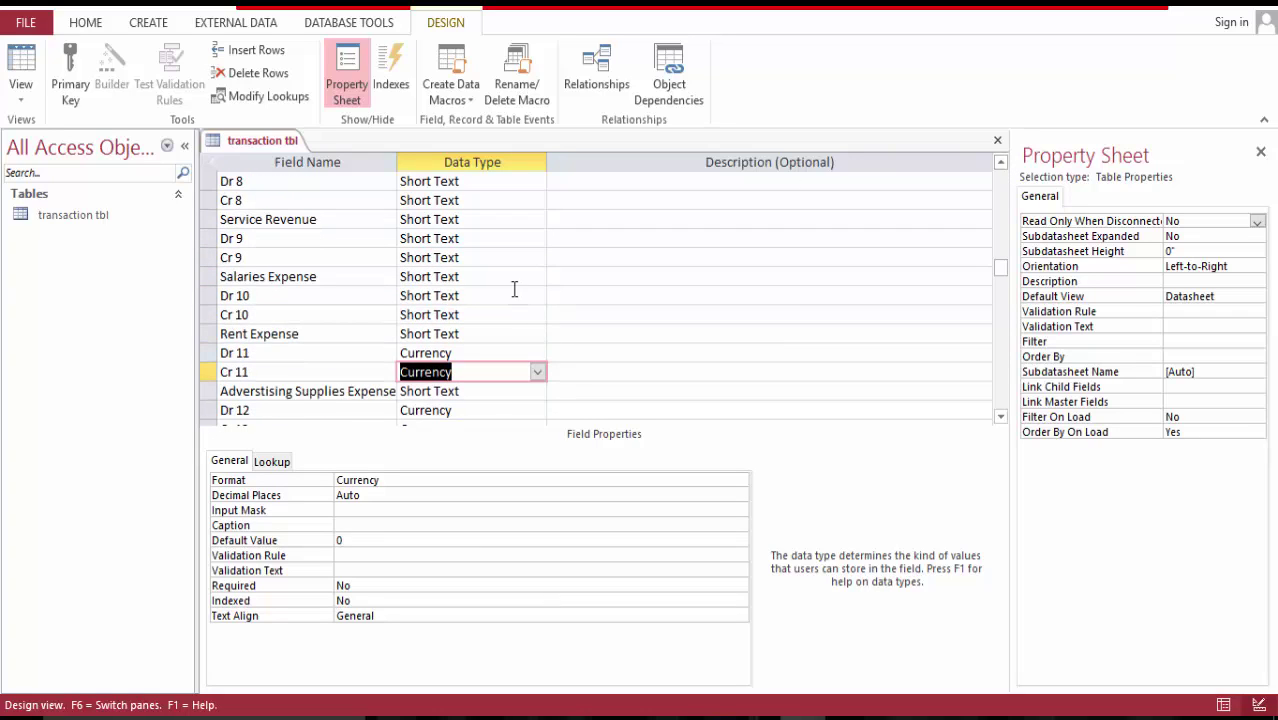
click(535, 295)
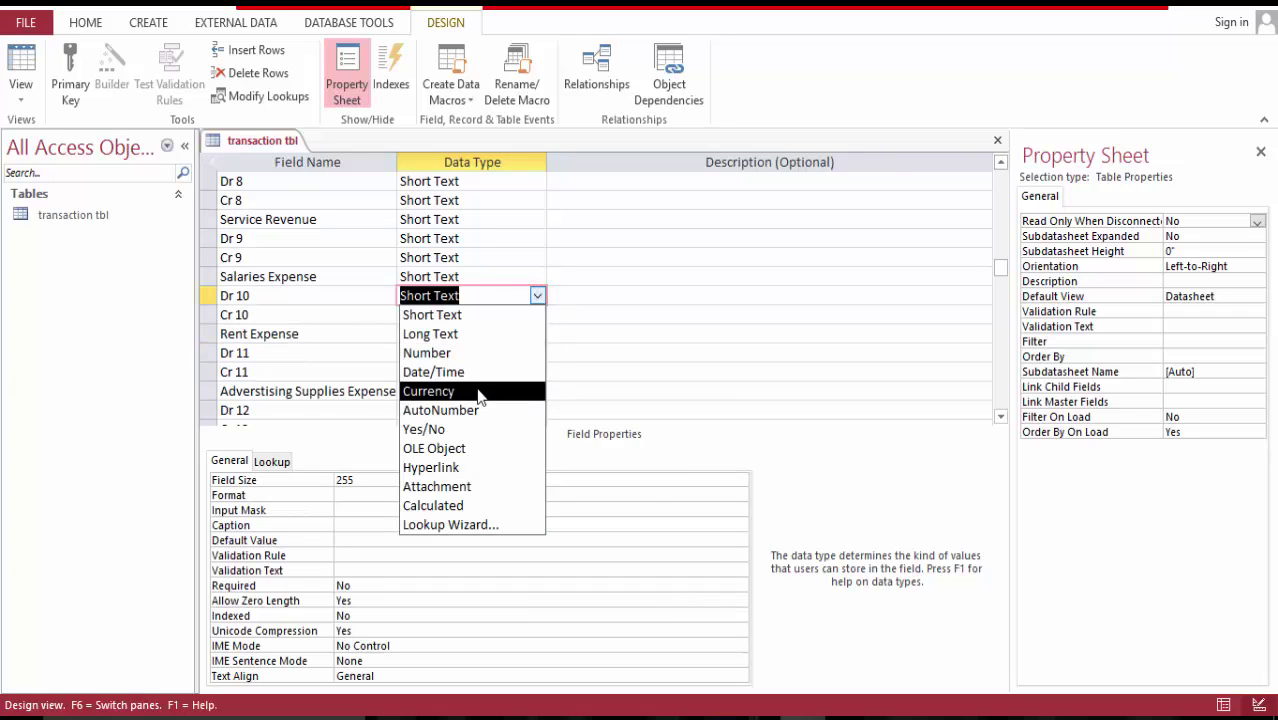
click(477, 393)
click(533, 314)
click(537, 314)
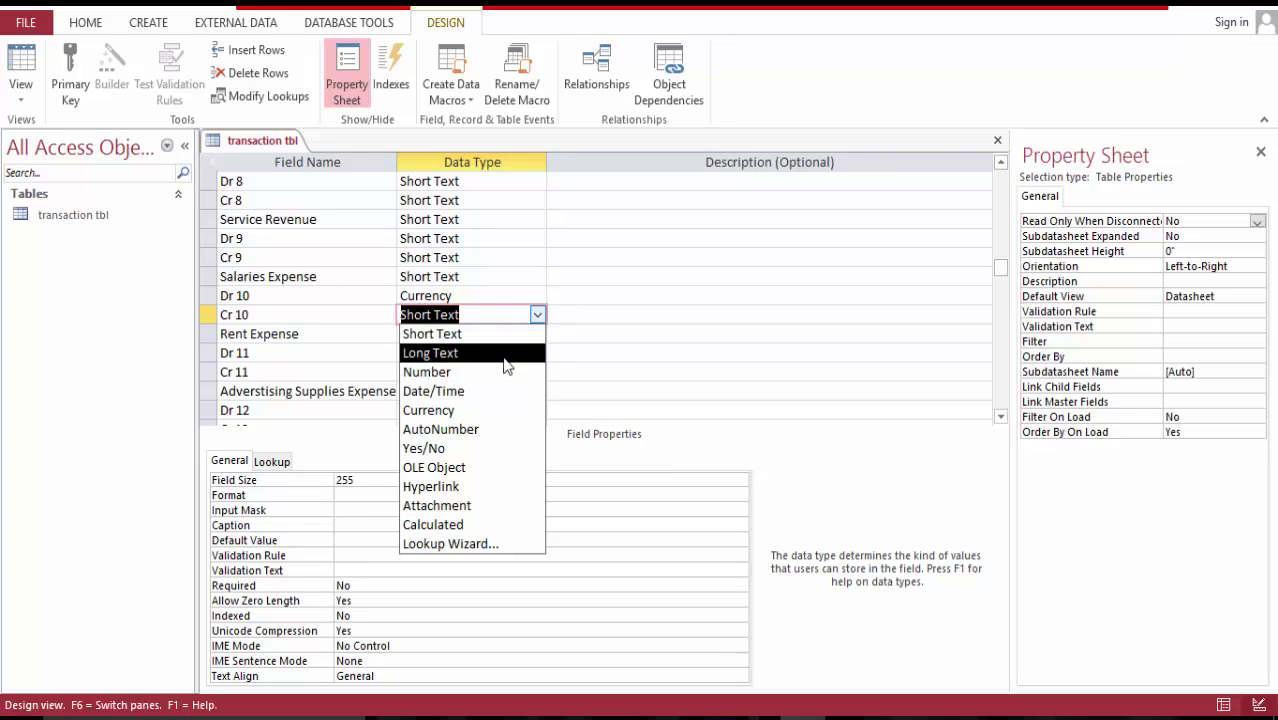
right_click(488, 418)
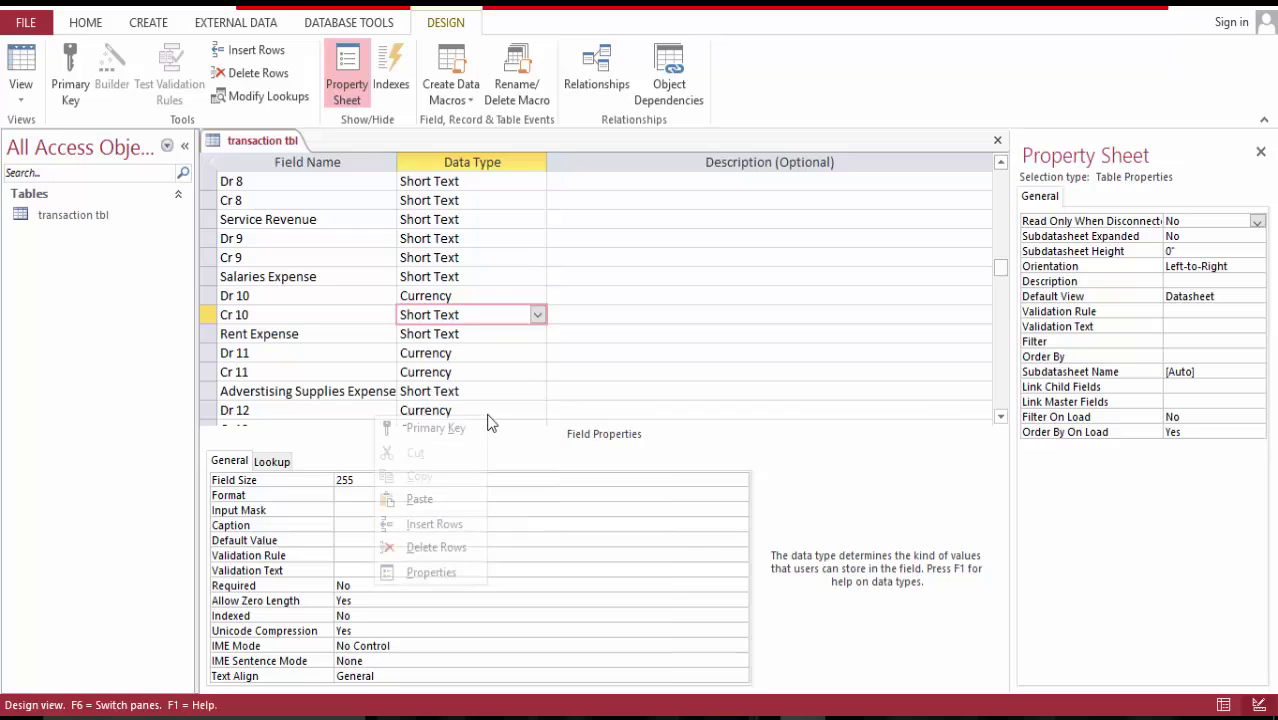
- Set the data type of the Cr 9 and Dr 9 fields to Currency
click(526, 257)
click(538, 257)
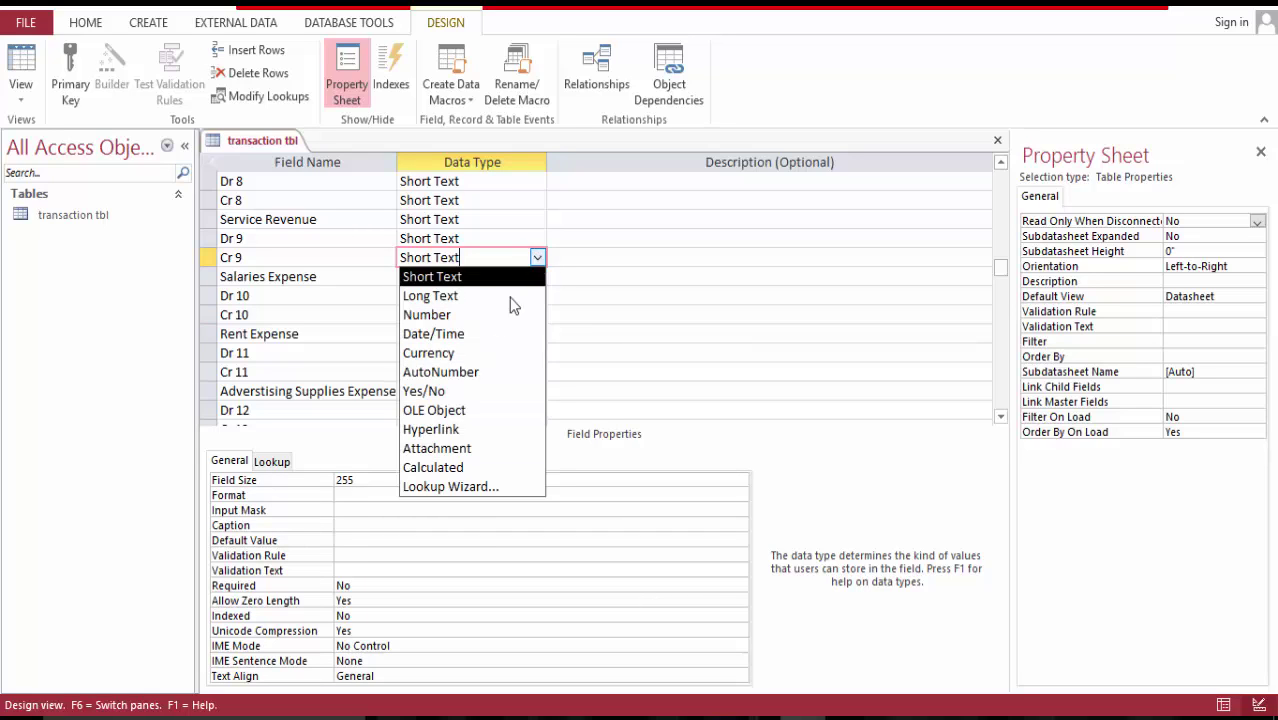
click(487, 356)
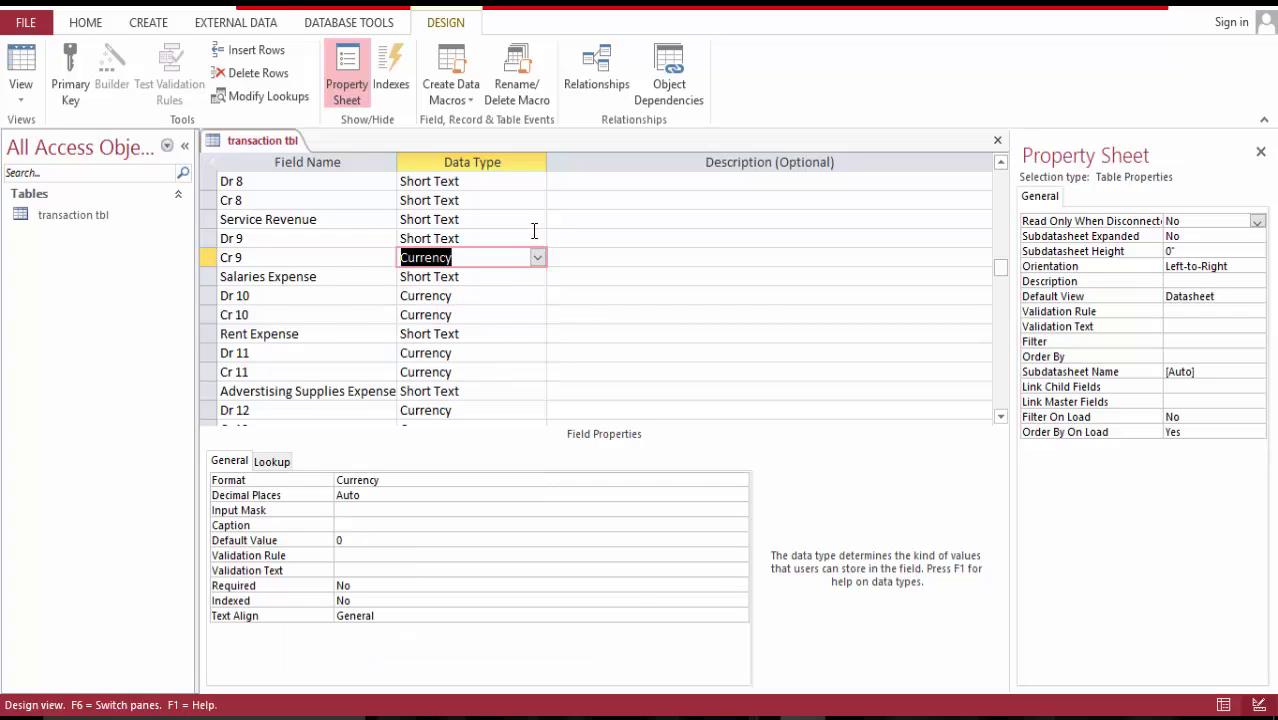
click(530, 234)
click(487, 341)
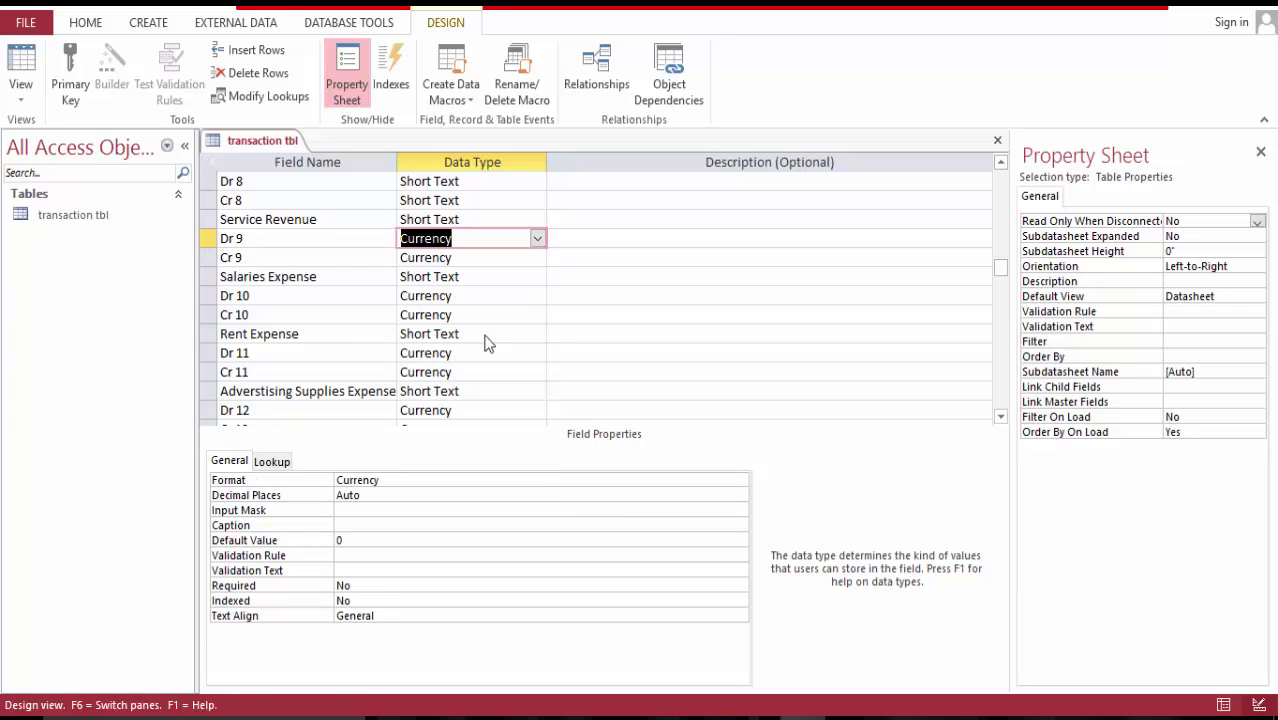
- Set the data type of the Dr 8 and Cr 8 fields below Dividends to Currency
click(1000, 162)
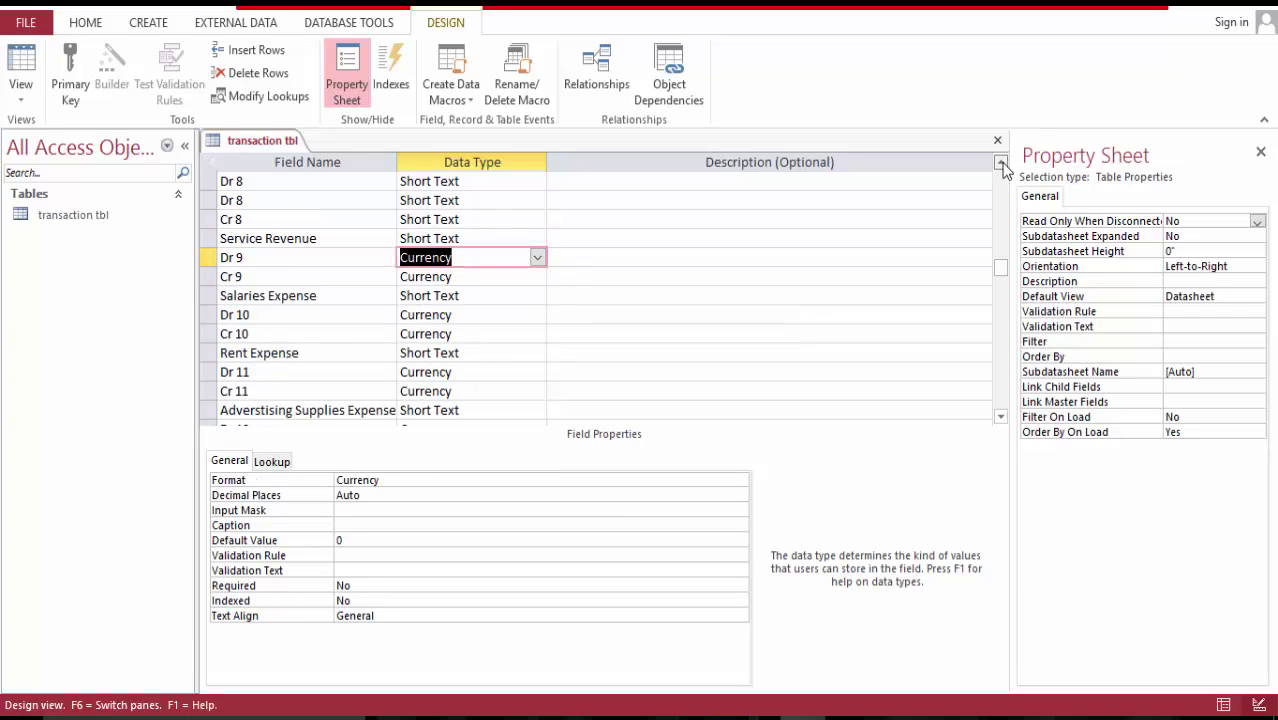
scroll(1003, 168, up, 2)
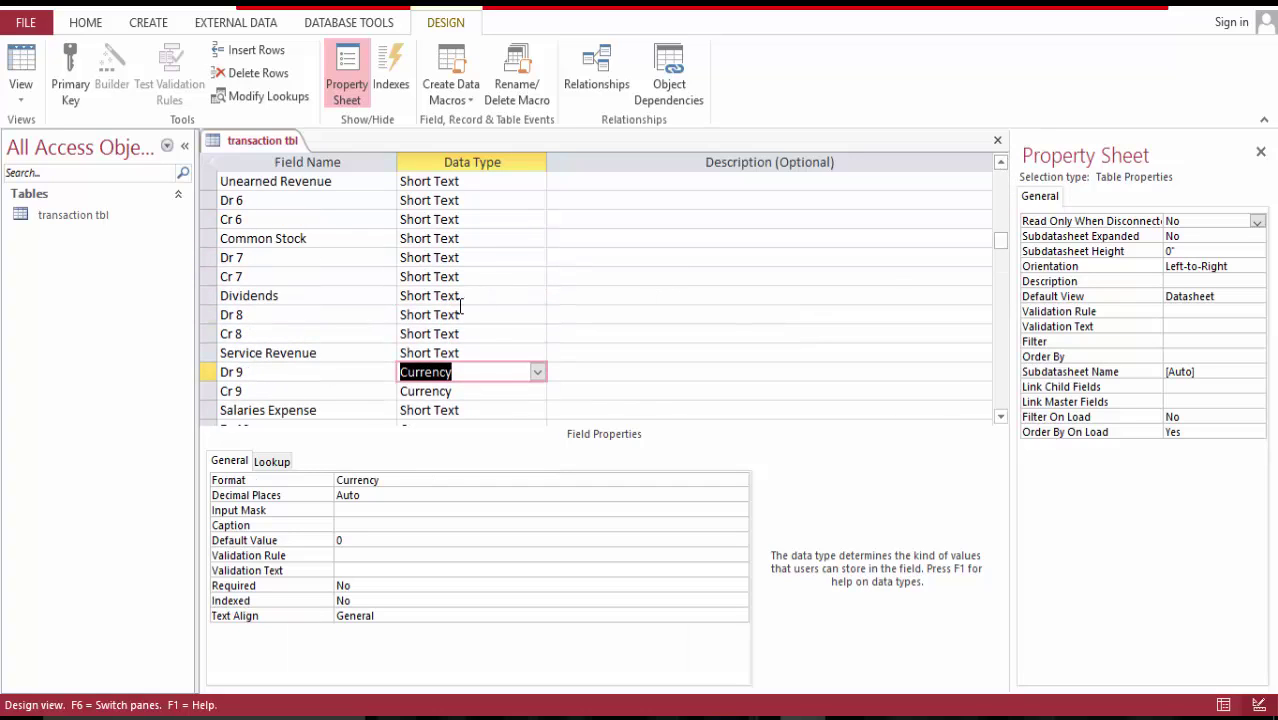
click(536, 313)
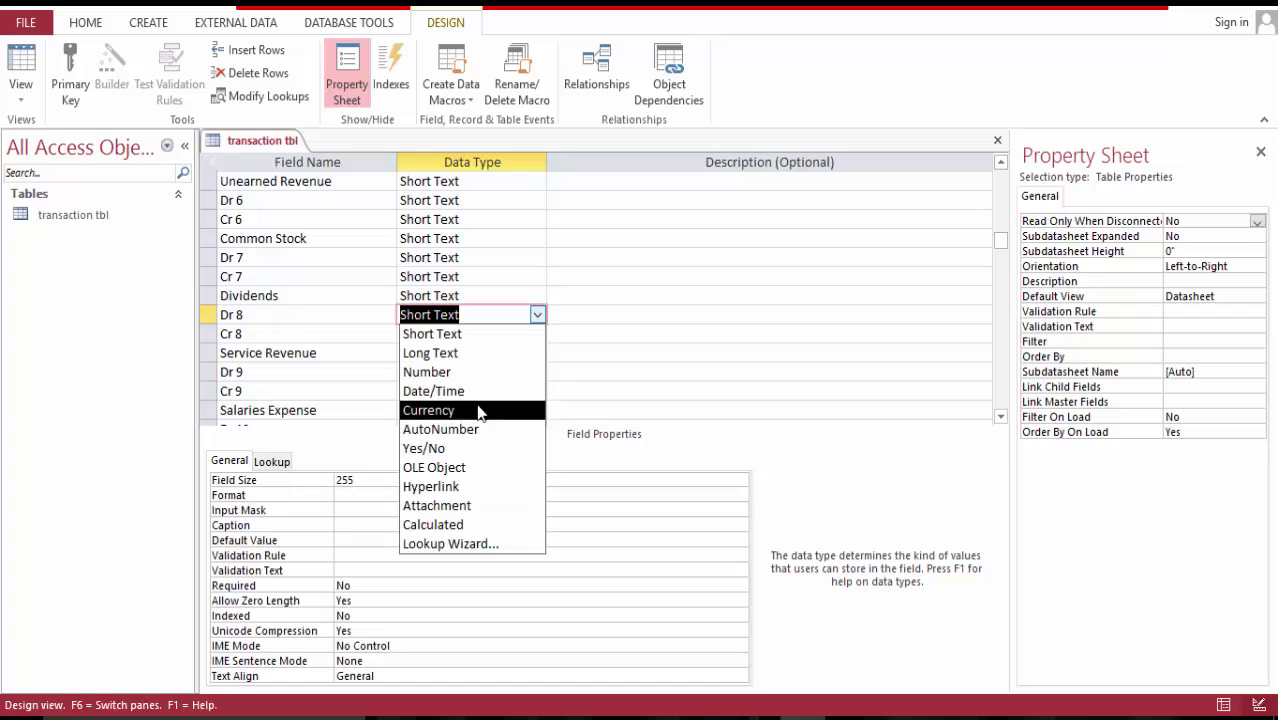
click(470, 410)
click(538, 333)
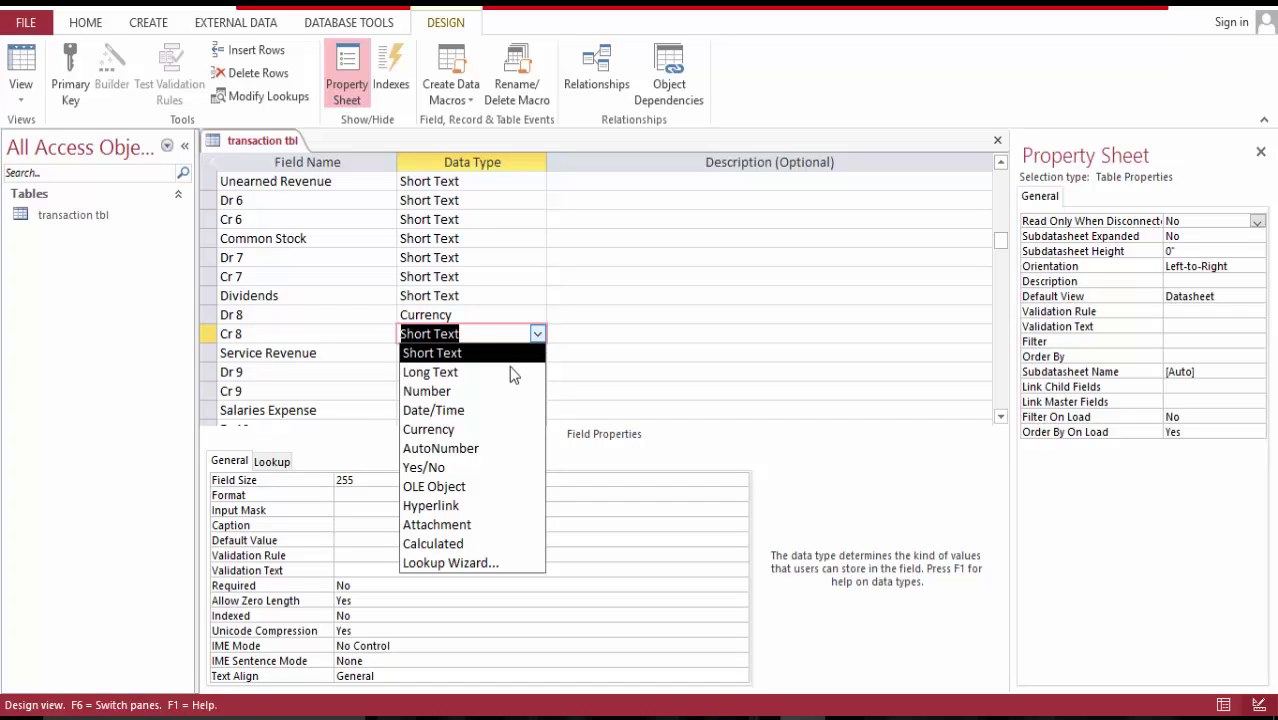
click(486, 432)
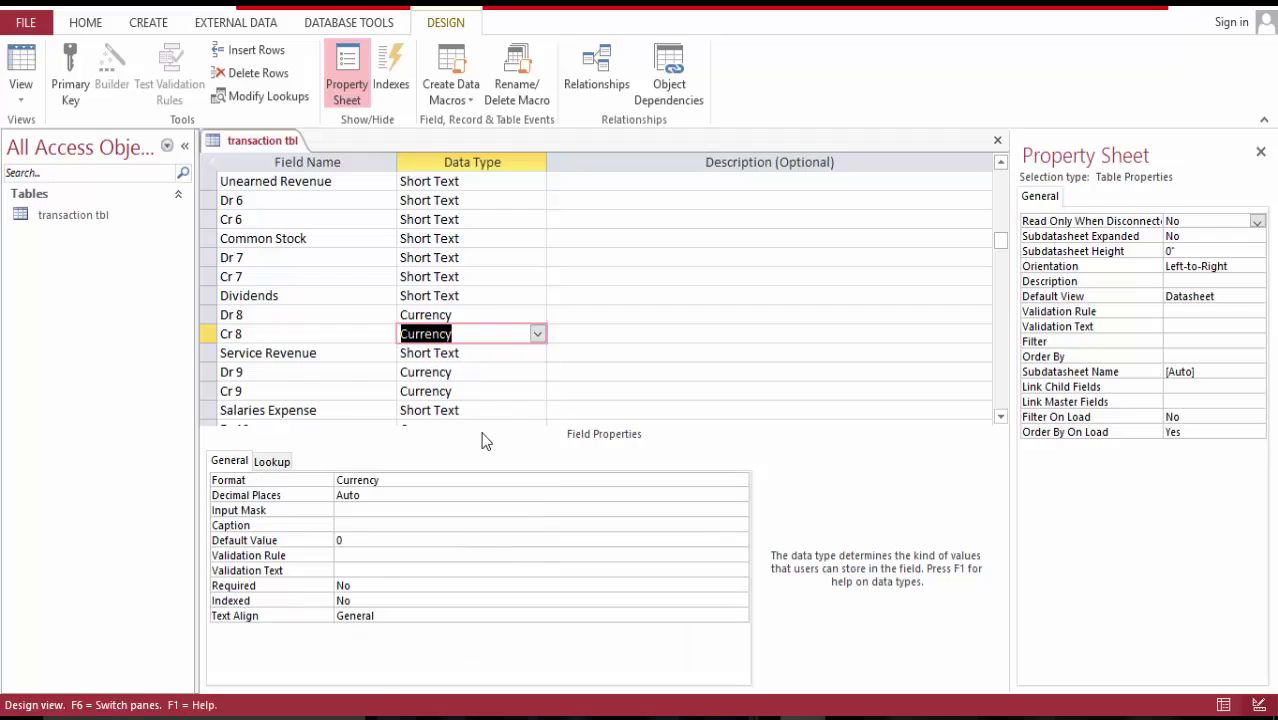
- Set the data type of the Dr 7 field below Common Stock to Currency
click(542, 257)
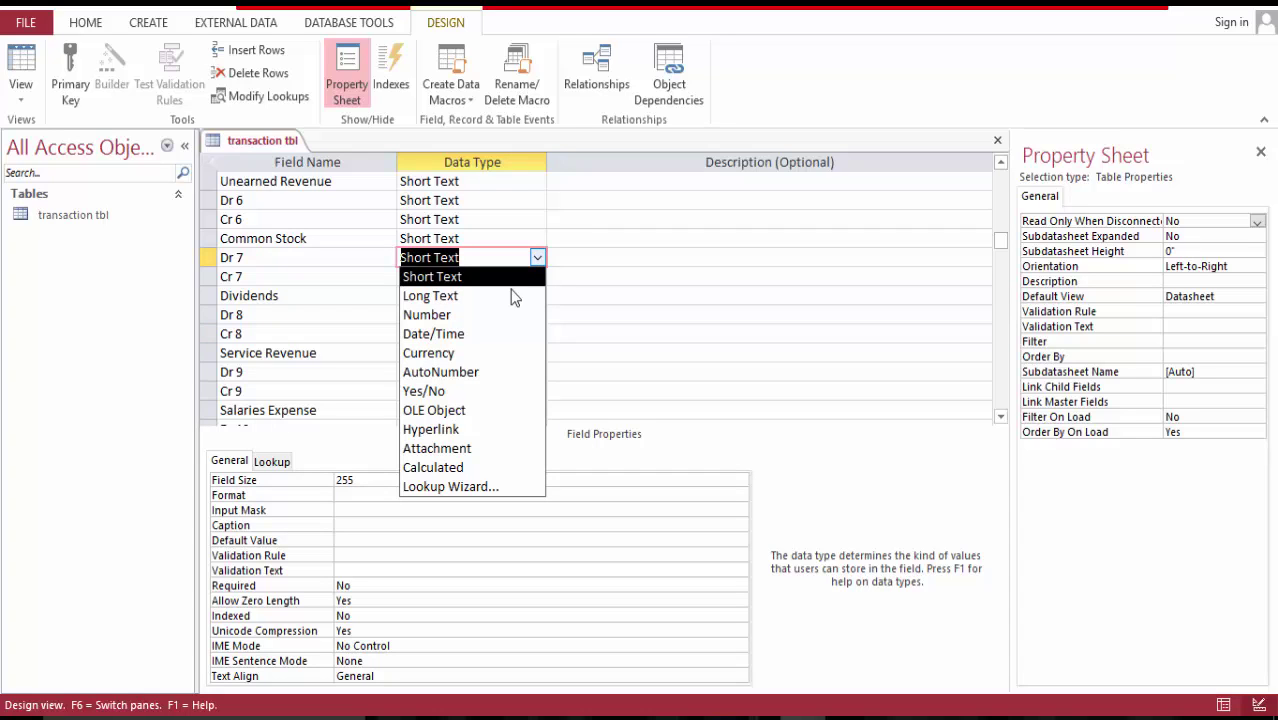
key(Down)
key(Down)
key(Down)
key(Down)
key(Return)
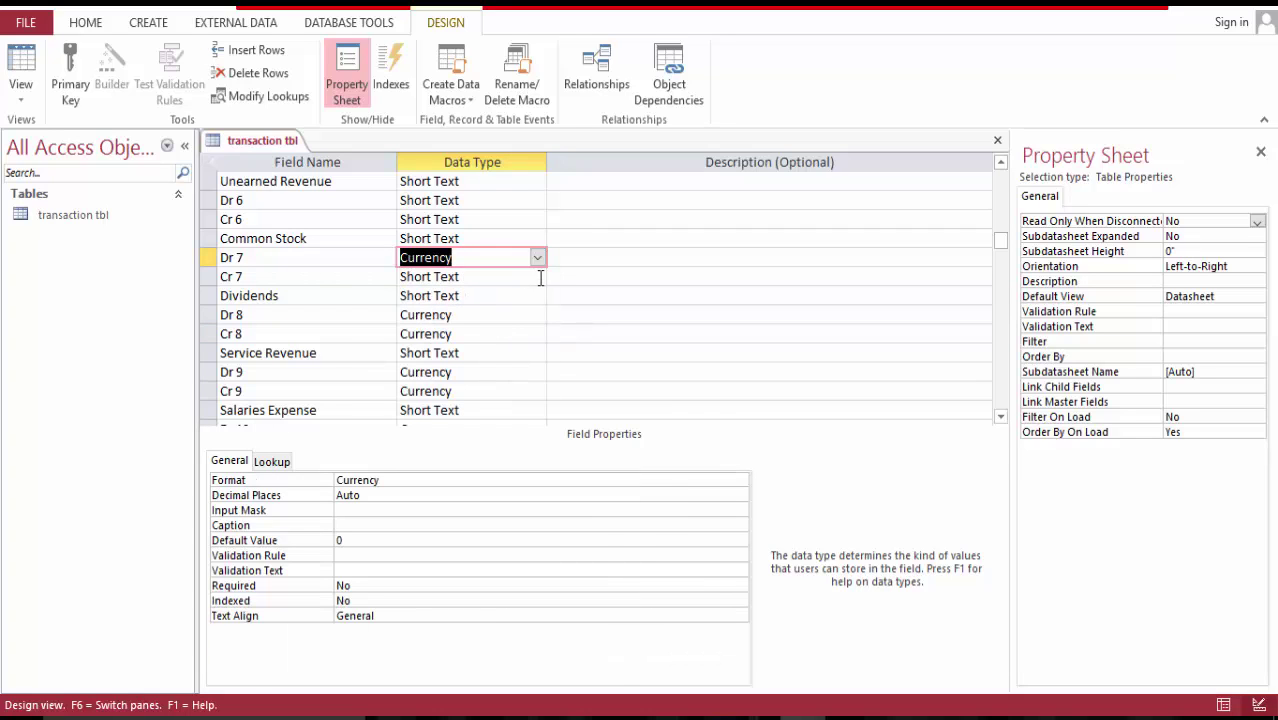
- Set the data type of the Cr 7 field below Common Stock to Currency
click(540, 277)
key(Escape)
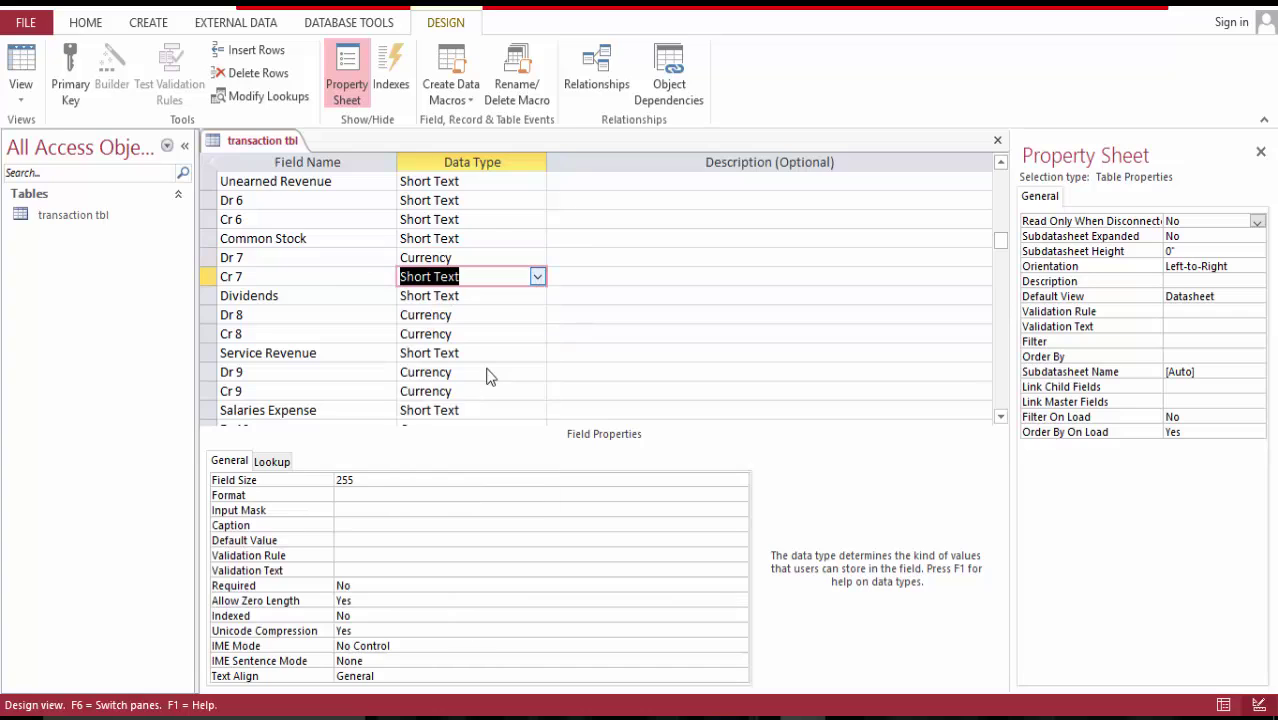
right_click(490, 375)
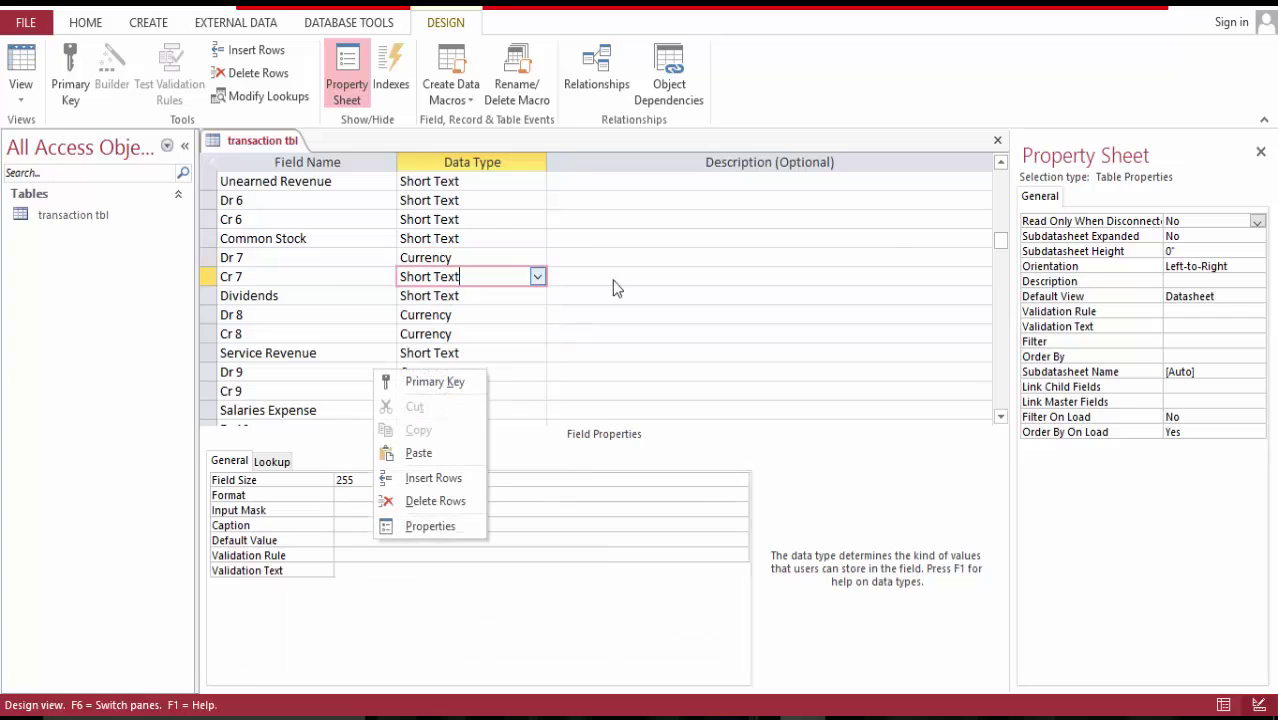
- Set the data type of the Cr 6 and Dr 6 fields below Unearned Revenue to Currency
click(521, 219)
click(537, 219)
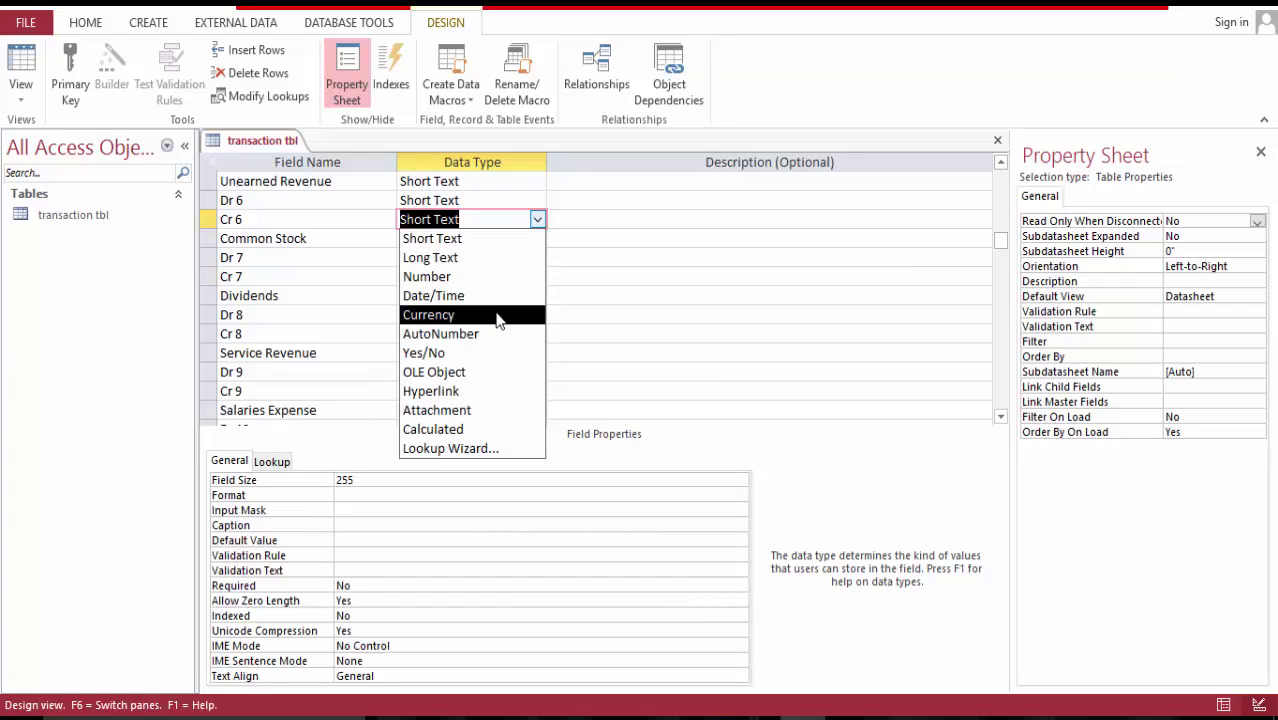
click(497, 315)
click(540, 200)
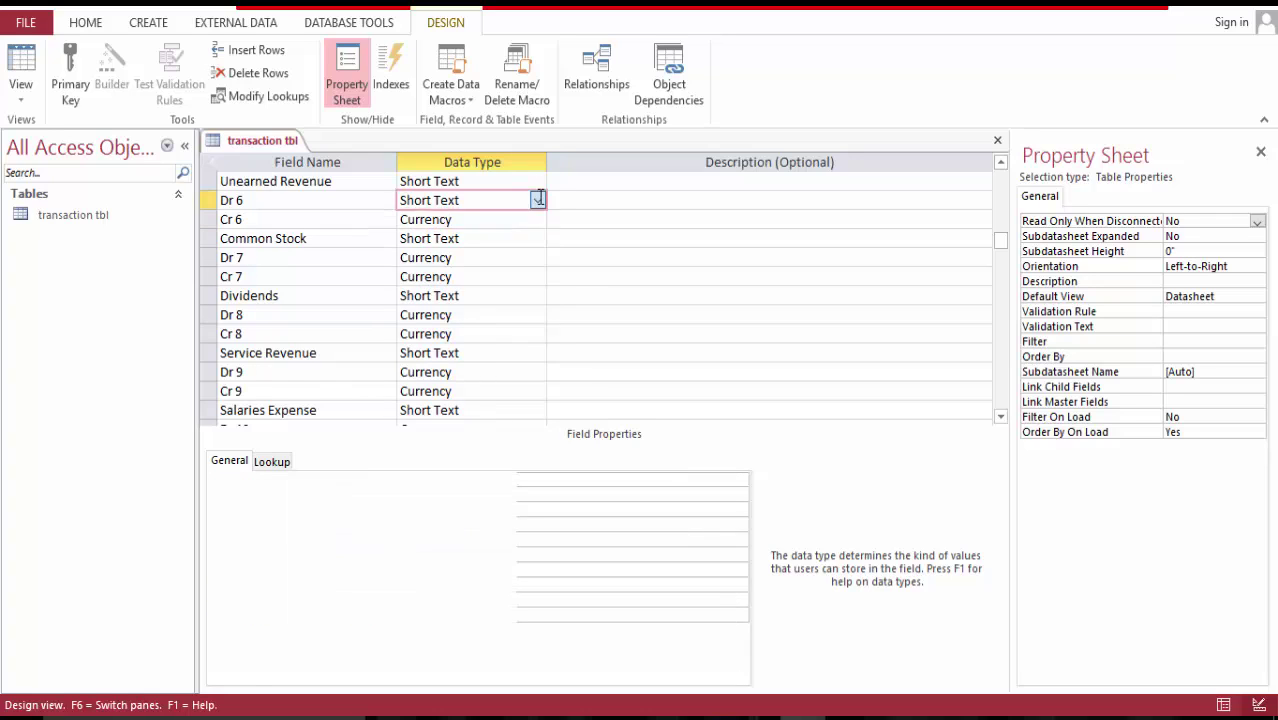
click(537, 200)
click(492, 296)
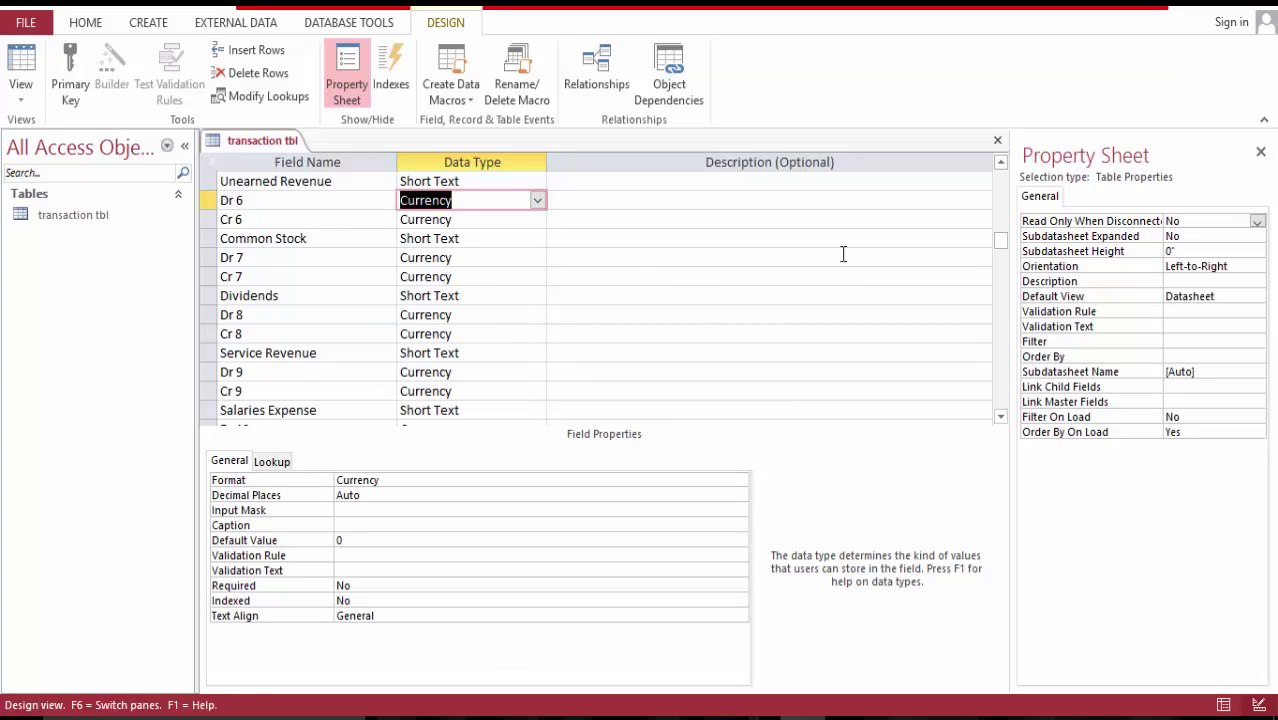
- Set the data type of the Dr 5 and Cr 5 fields below Accounts Payable to Currency
click(1000, 162)
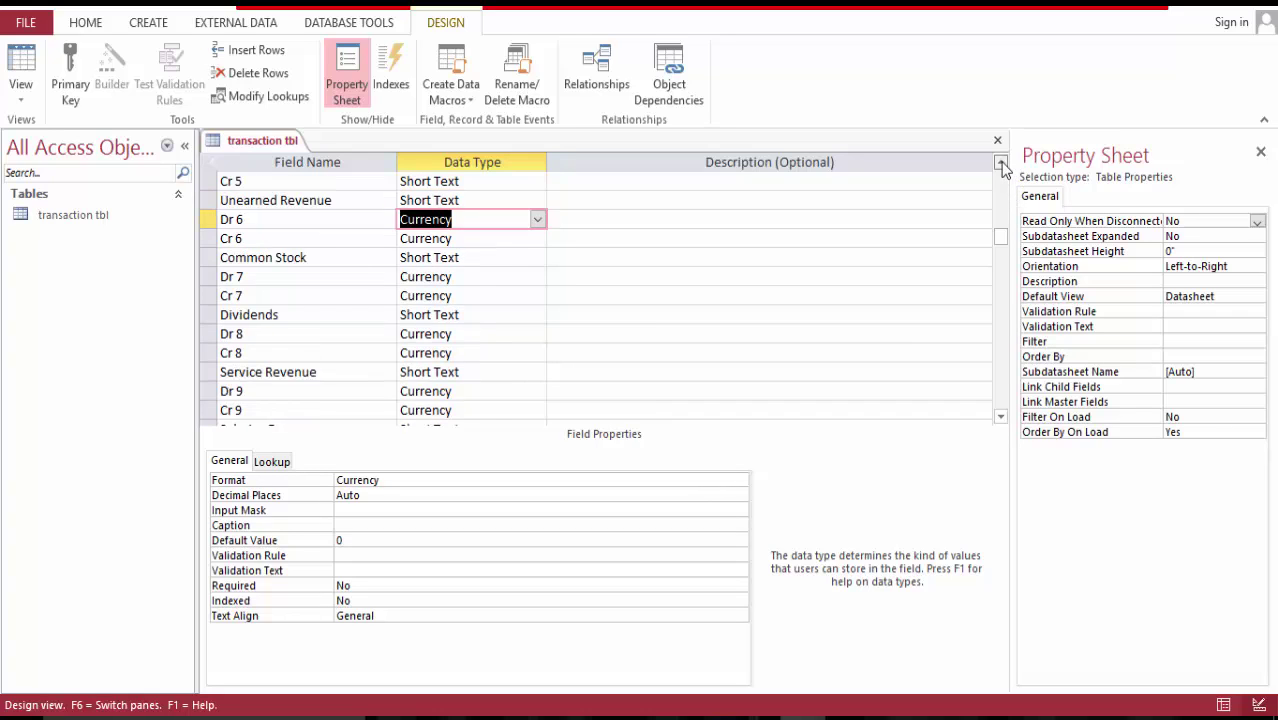
click(1000, 162)
click(1000, 162)
click(1000, 162)
click(1000, 162)
click(1000, 162)
click(1000, 162)
click(1000, 162)
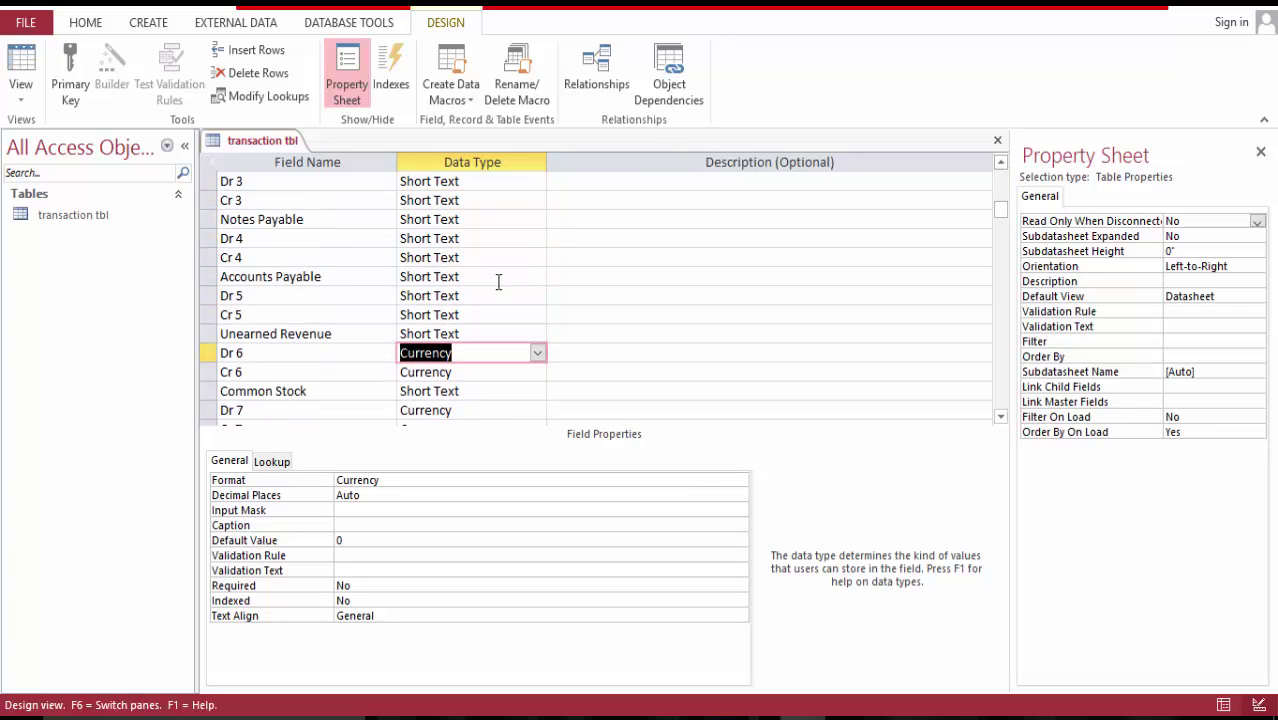
click(537, 296)
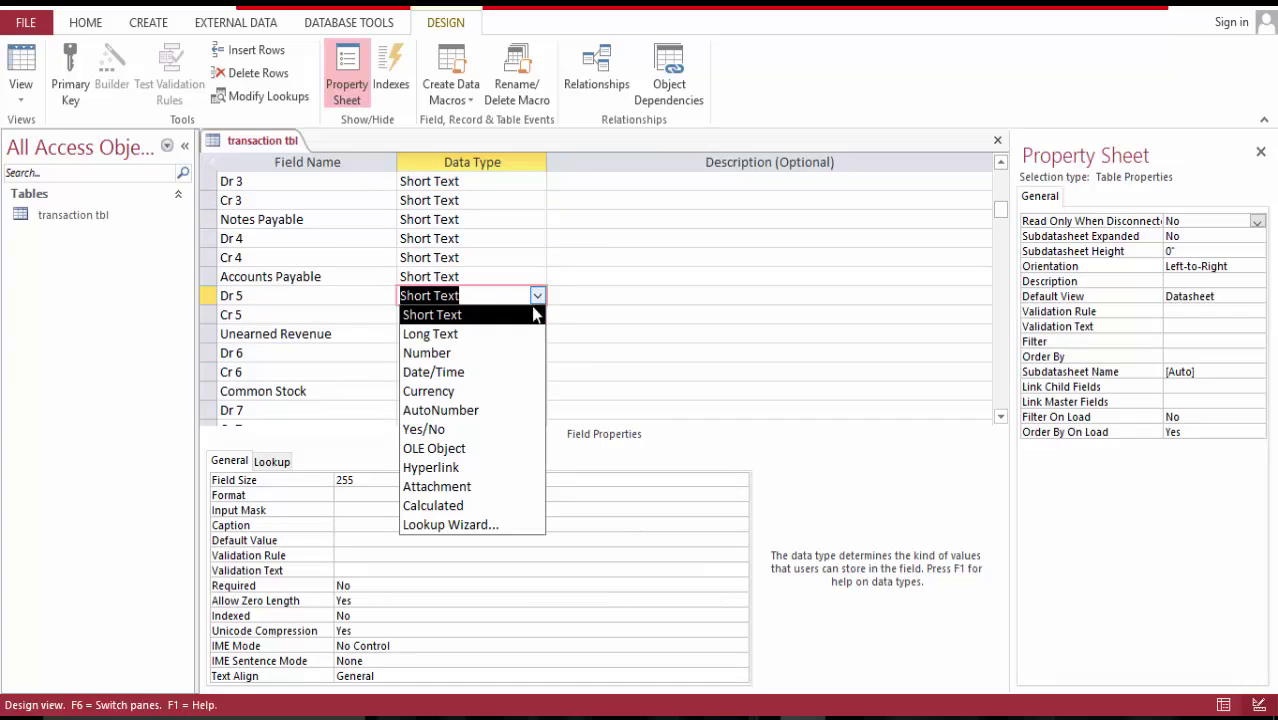
click(499, 398)
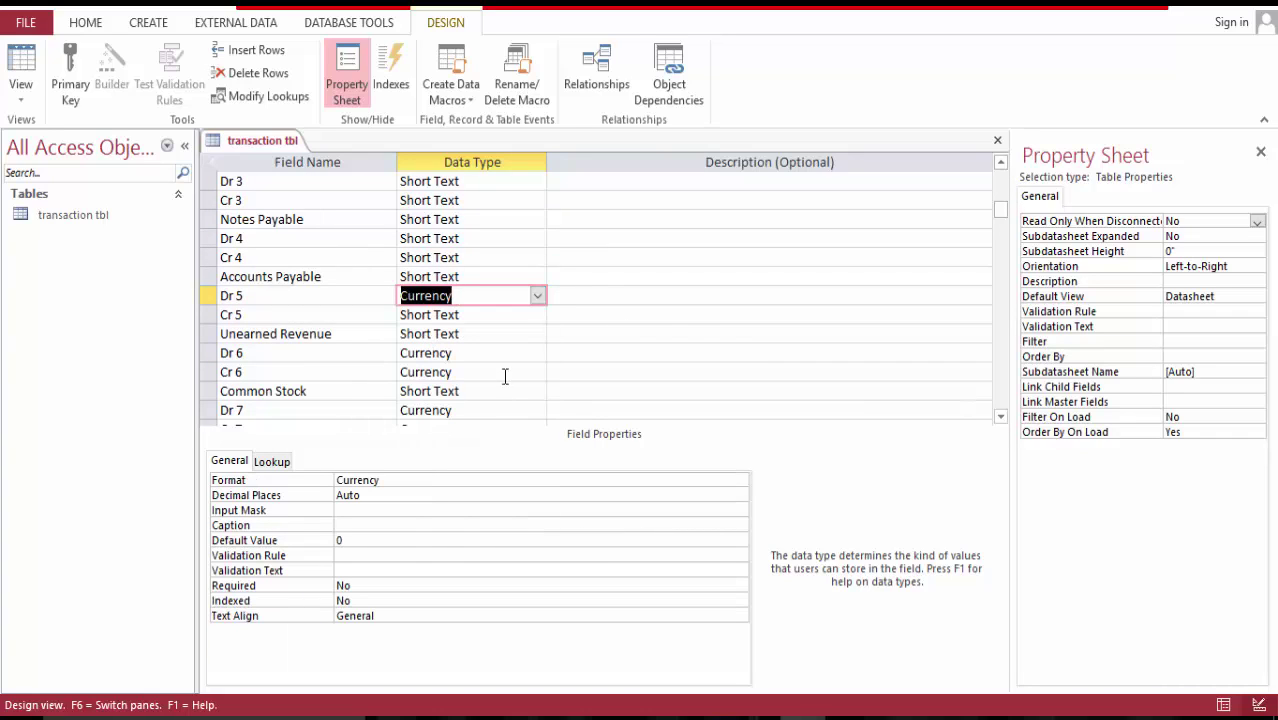
click(538, 314)
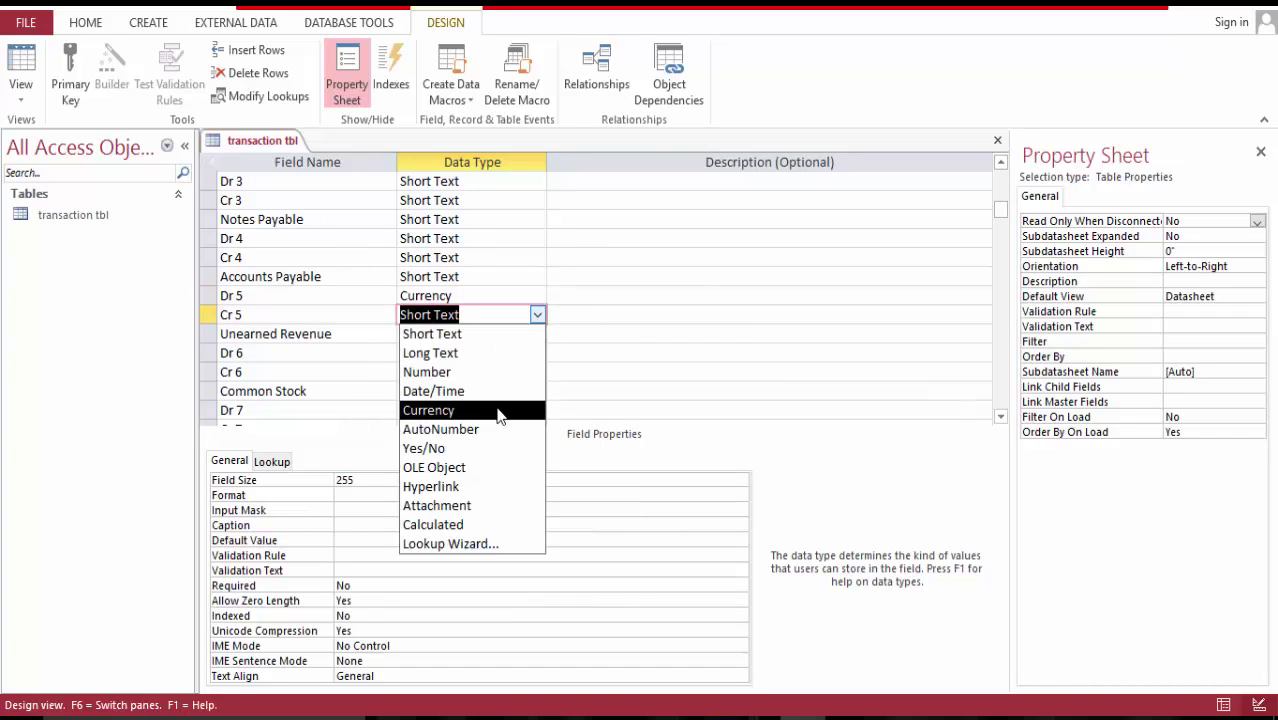
click(500, 411)
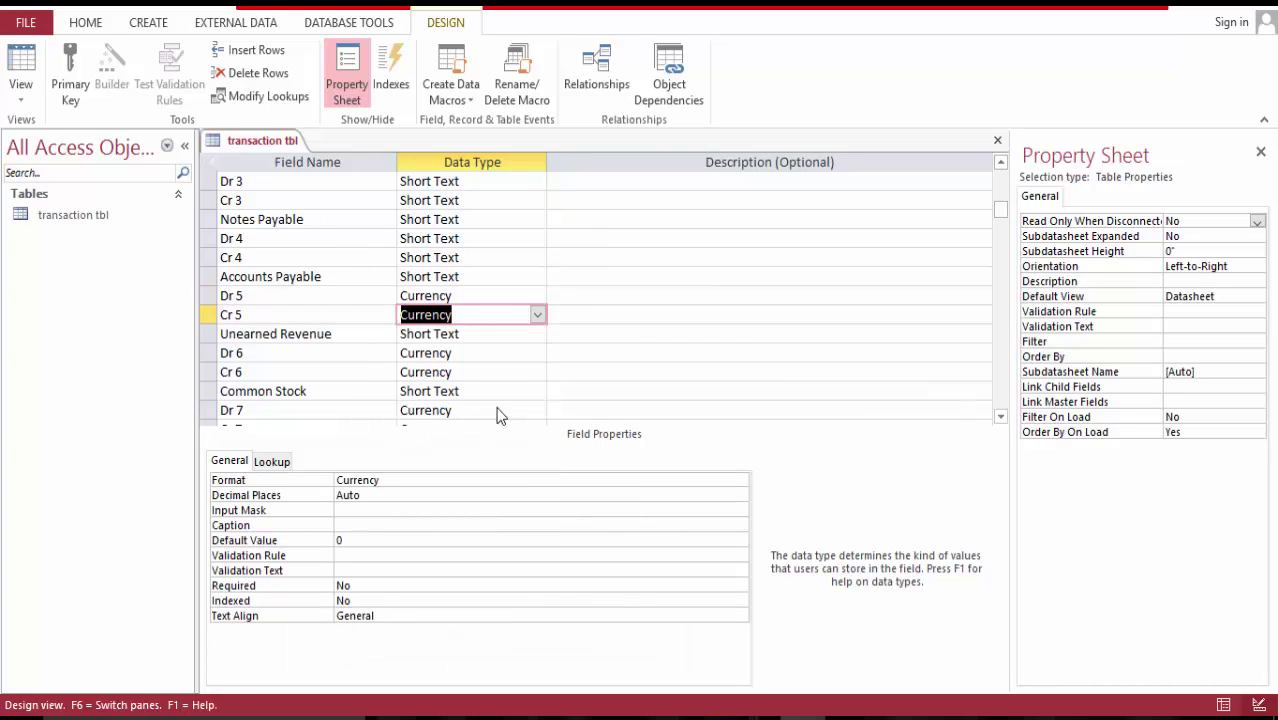
- Set the data type of the Dr 4 and Cr 4 fields to Currency
click(1000, 164)
click(1000, 164)
click(1000, 164)
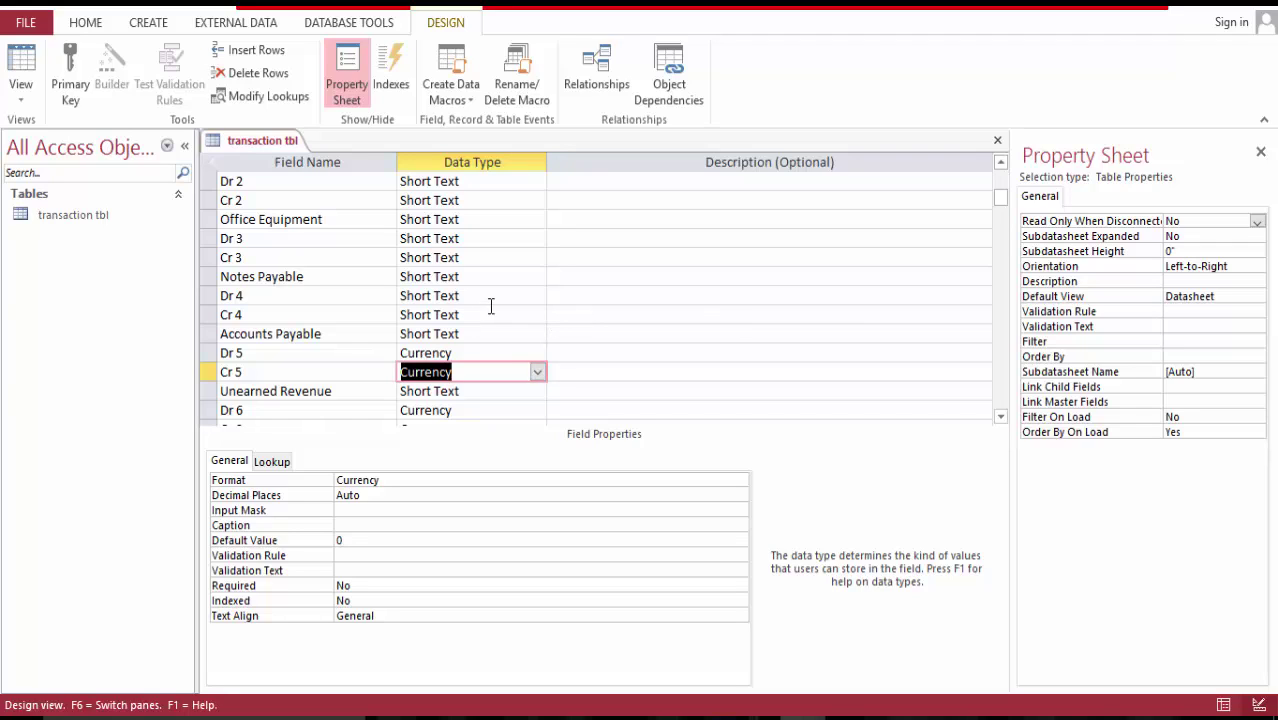
click(537, 295)
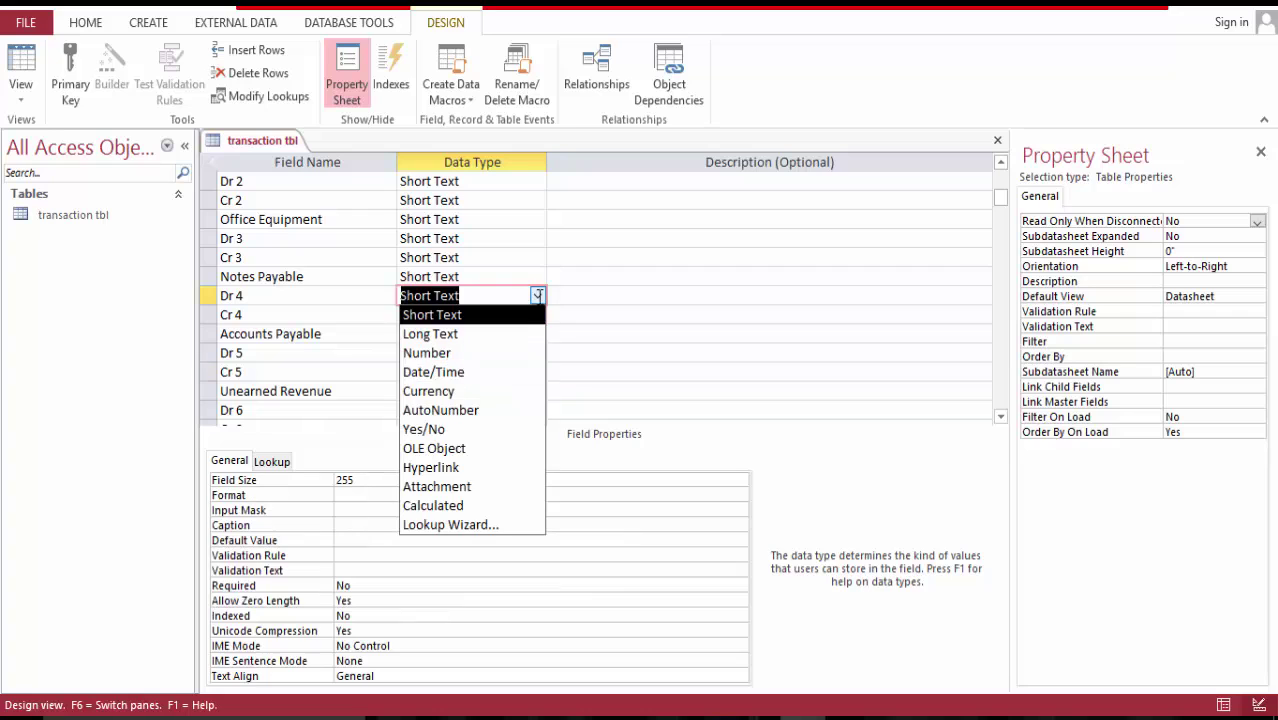
click(502, 391)
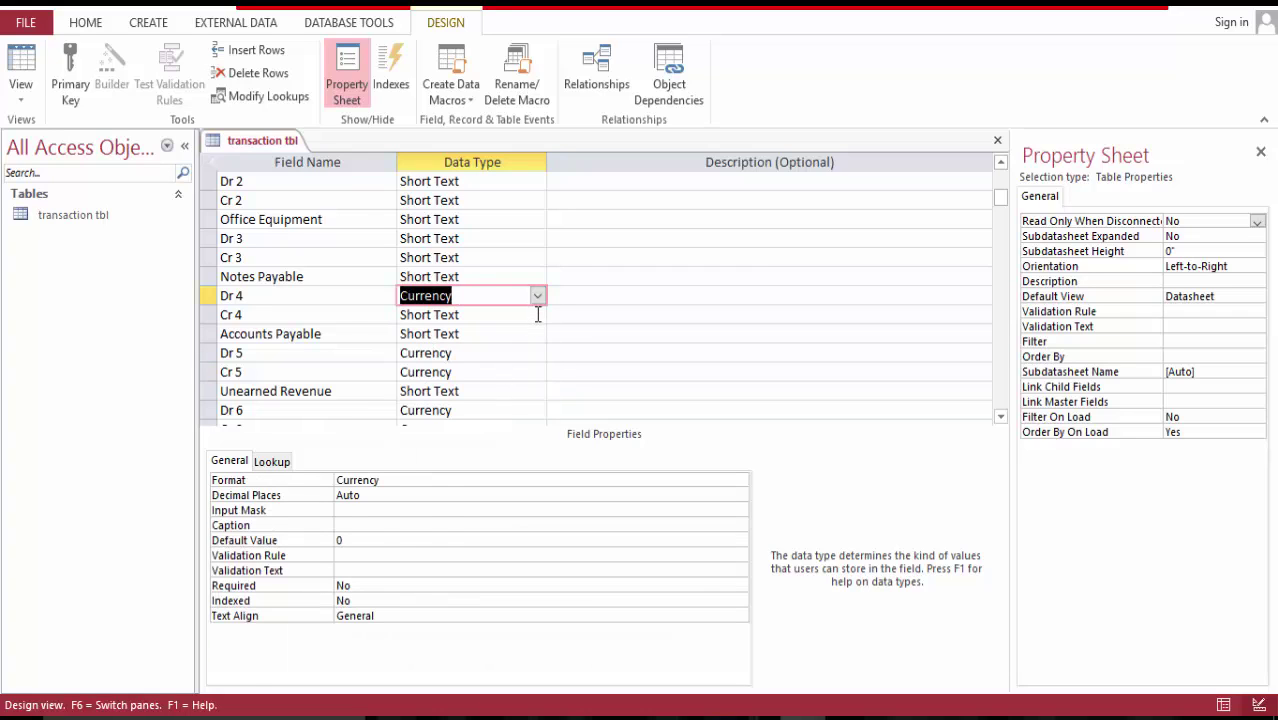
click(537, 314)
click(496, 408)
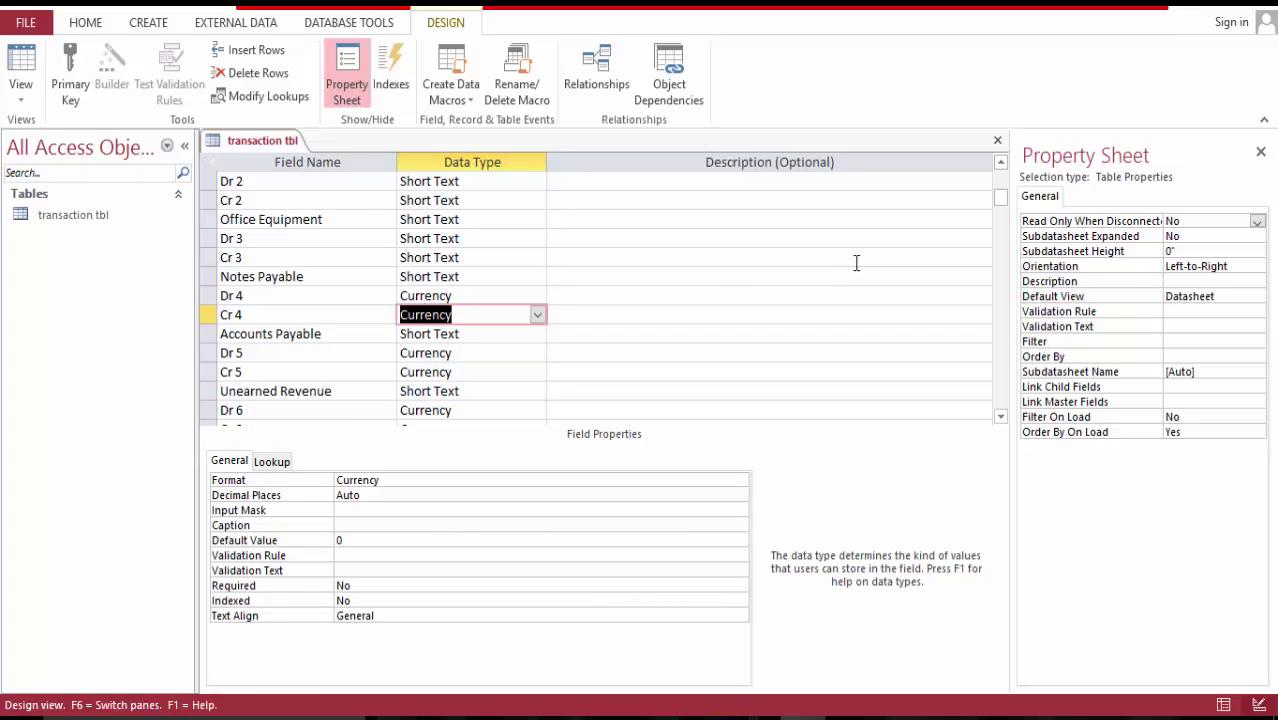
- Change the data type of the Dr 3 and Cr 3 fields to Currency
drag(1005, 191, 1005, 175)
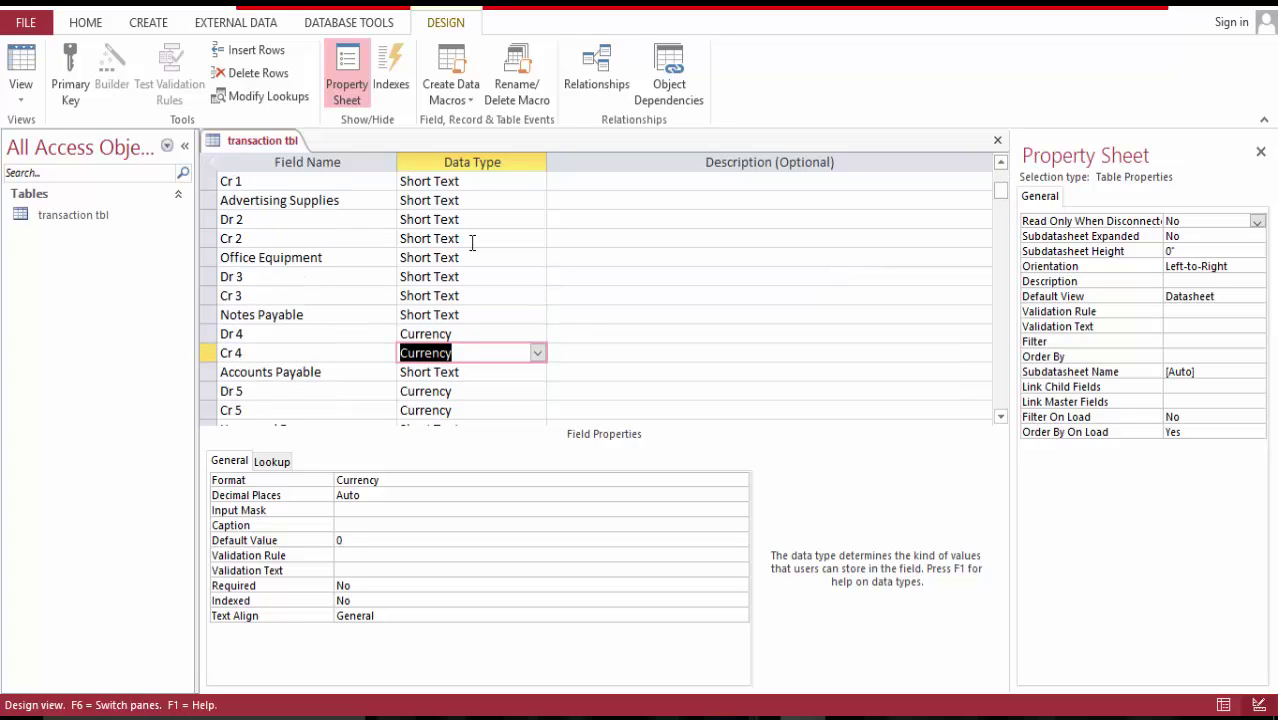
click(534, 276)
click(537, 276)
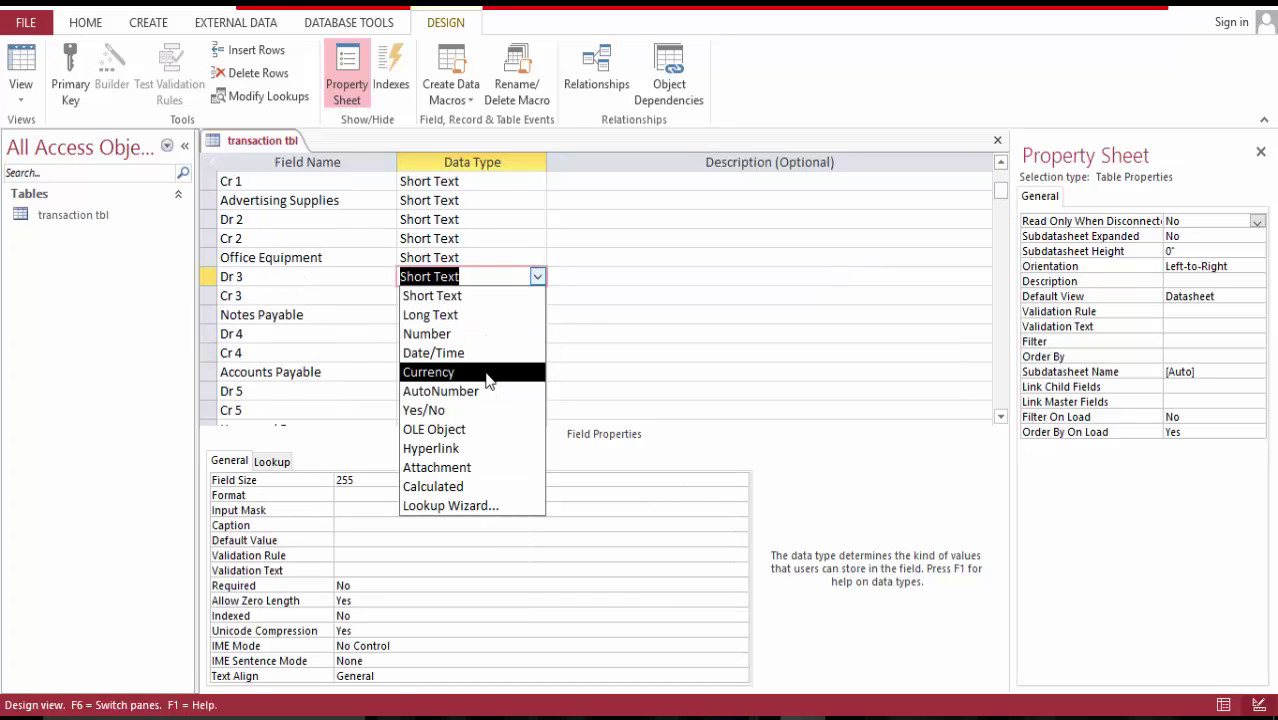
click(488, 380)
click(537, 295)
click(537, 295)
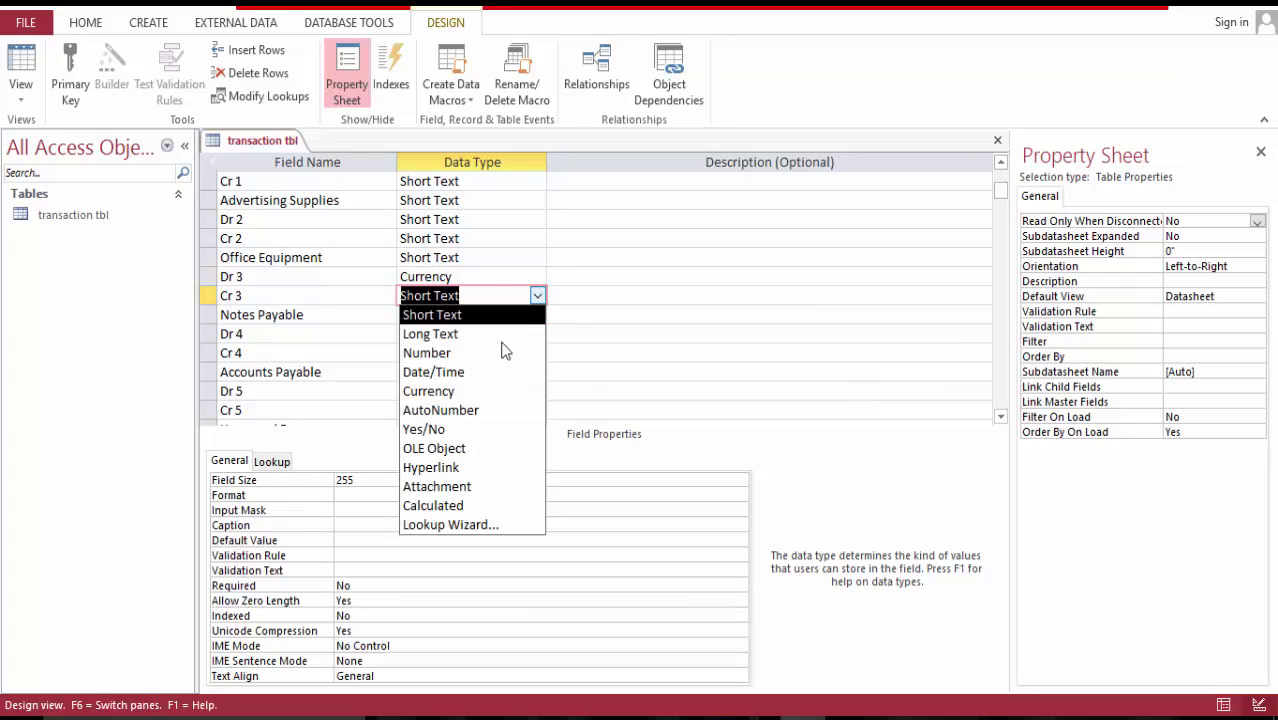
click(495, 391)
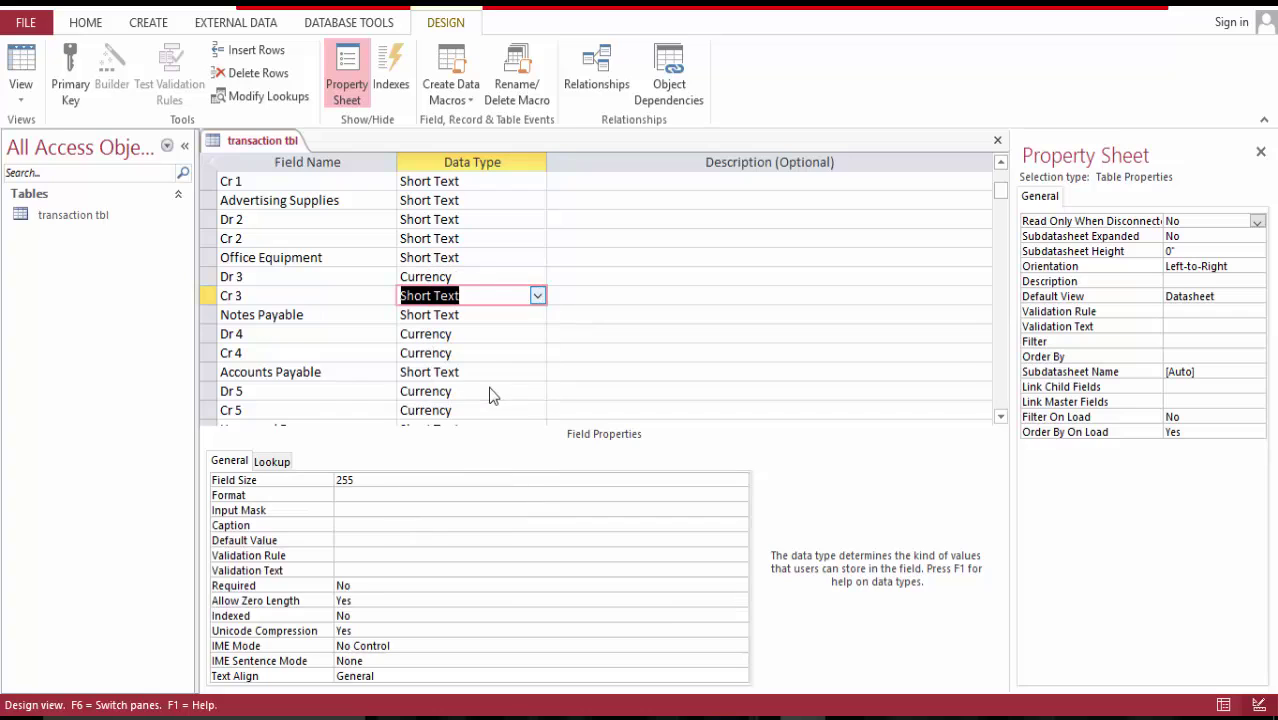
- Make Dr 2 and Cr 2, the fields below Advertising Supplies, Currency fields
click(537, 219)
click(537, 219)
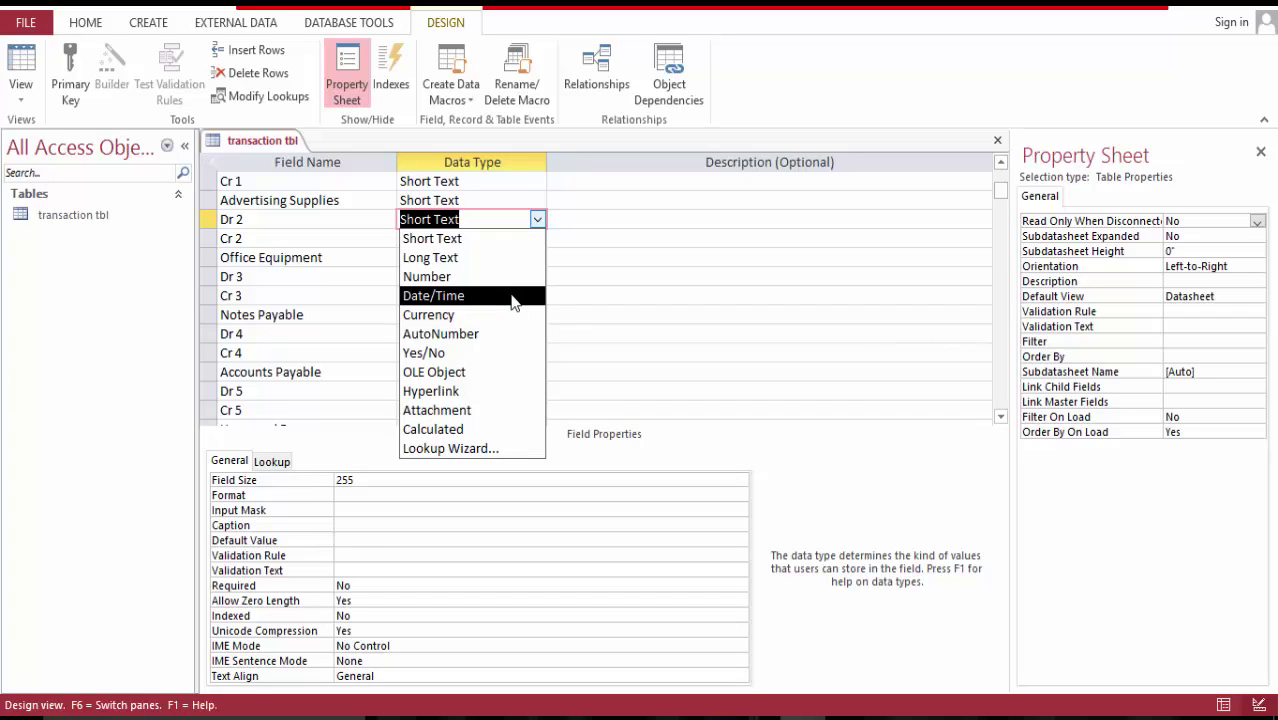
click(510, 315)
click(537, 238)
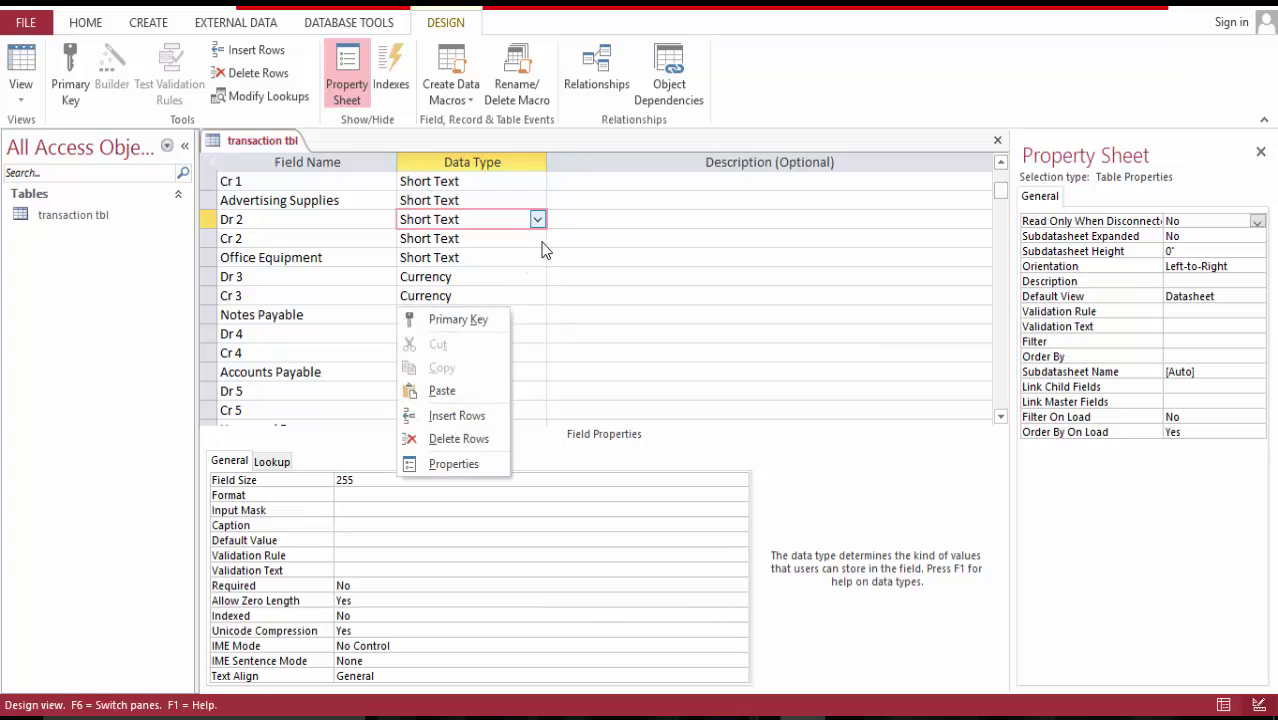
click(537, 238)
click(497, 333)
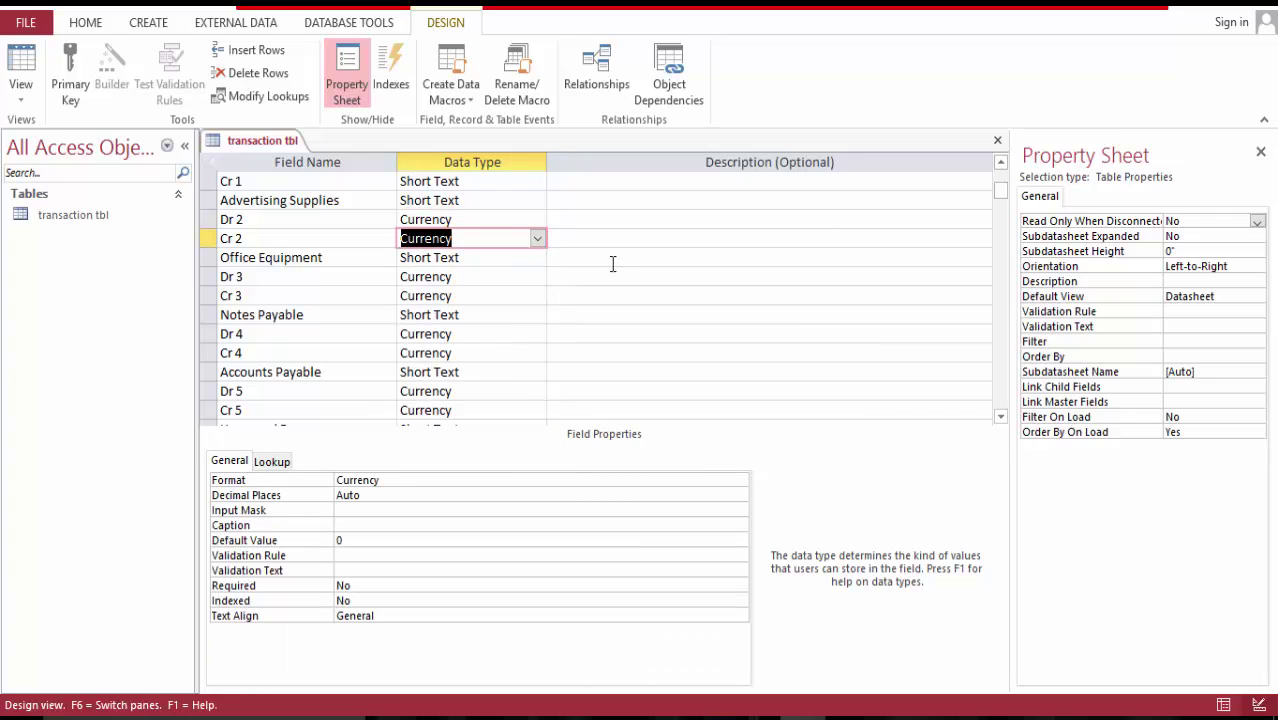
- Set the Dr 1 and Cr 1 fields below Cash to the Currency data type
click(1000, 161)
double_click(1000, 161)
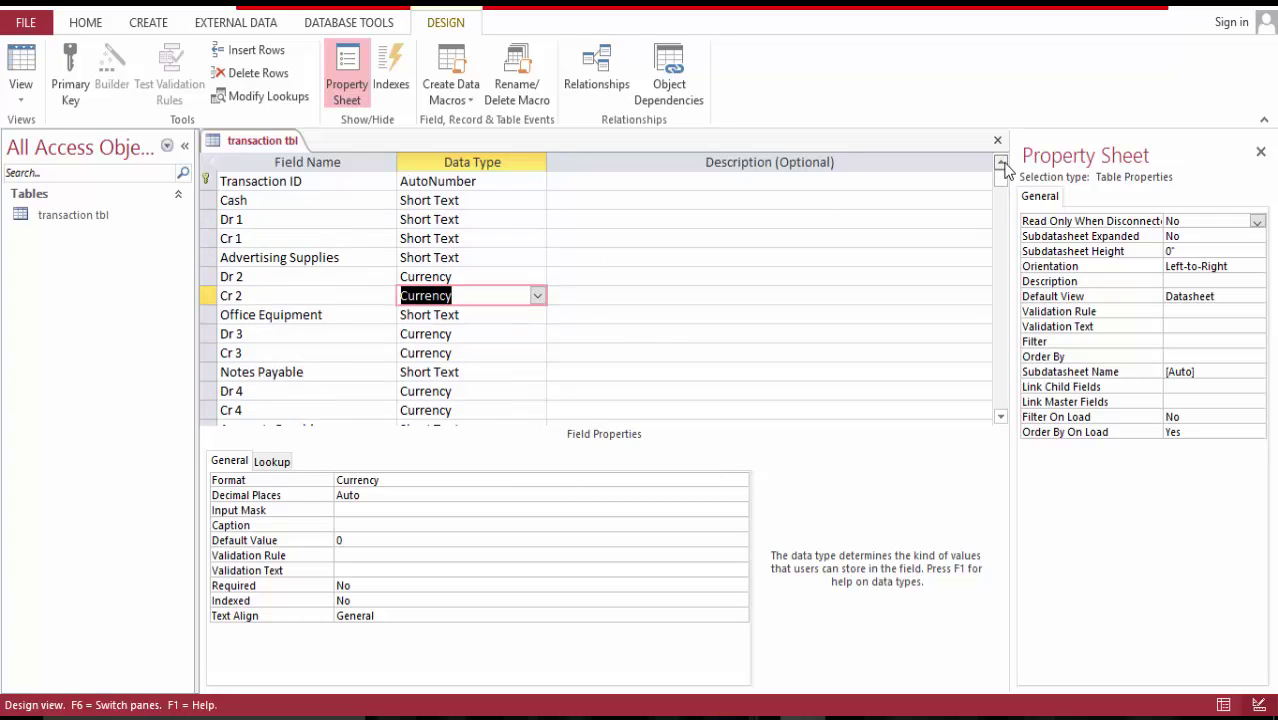
click(537, 219)
click(537, 219)
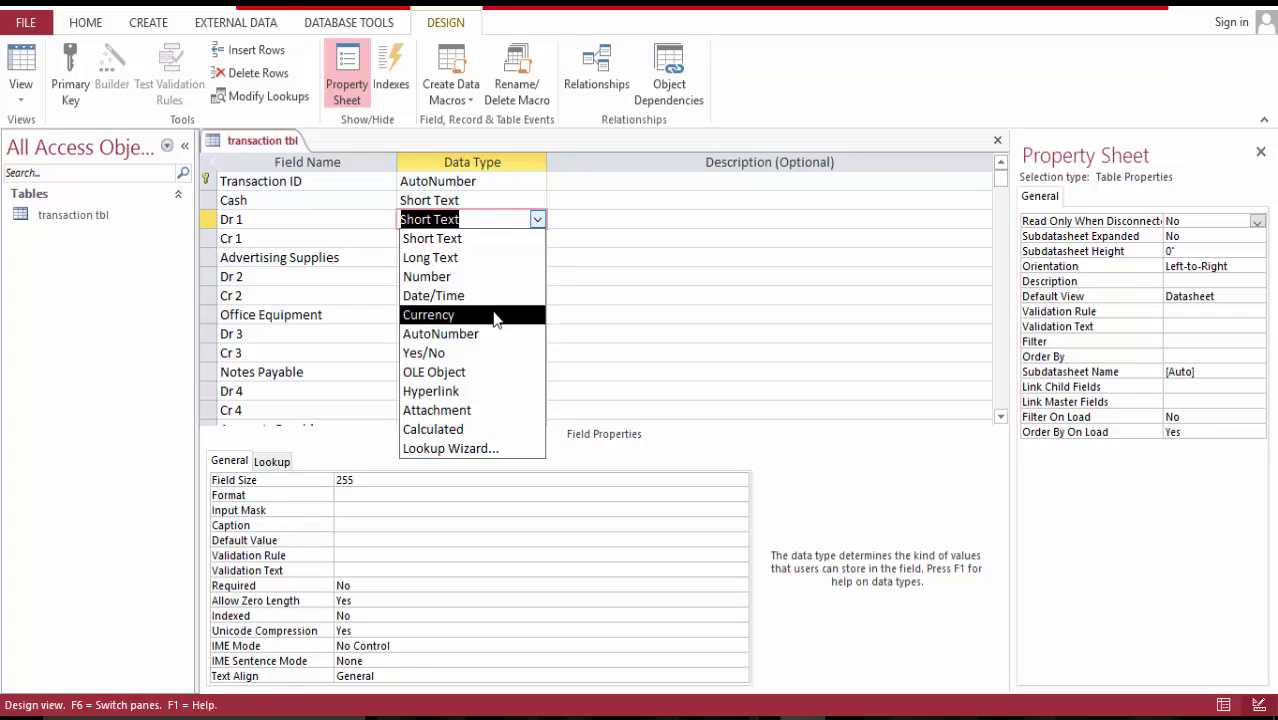
right_click(492, 312)
click(537, 238)
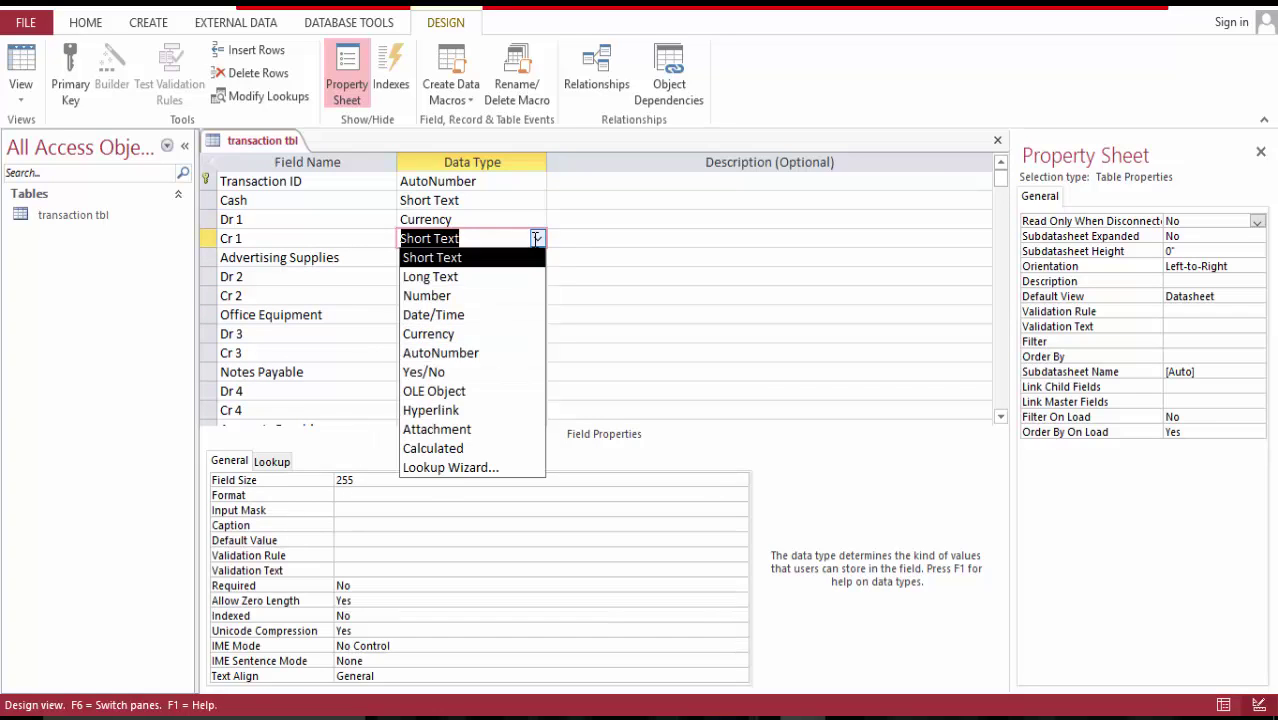
right_click(497, 333)
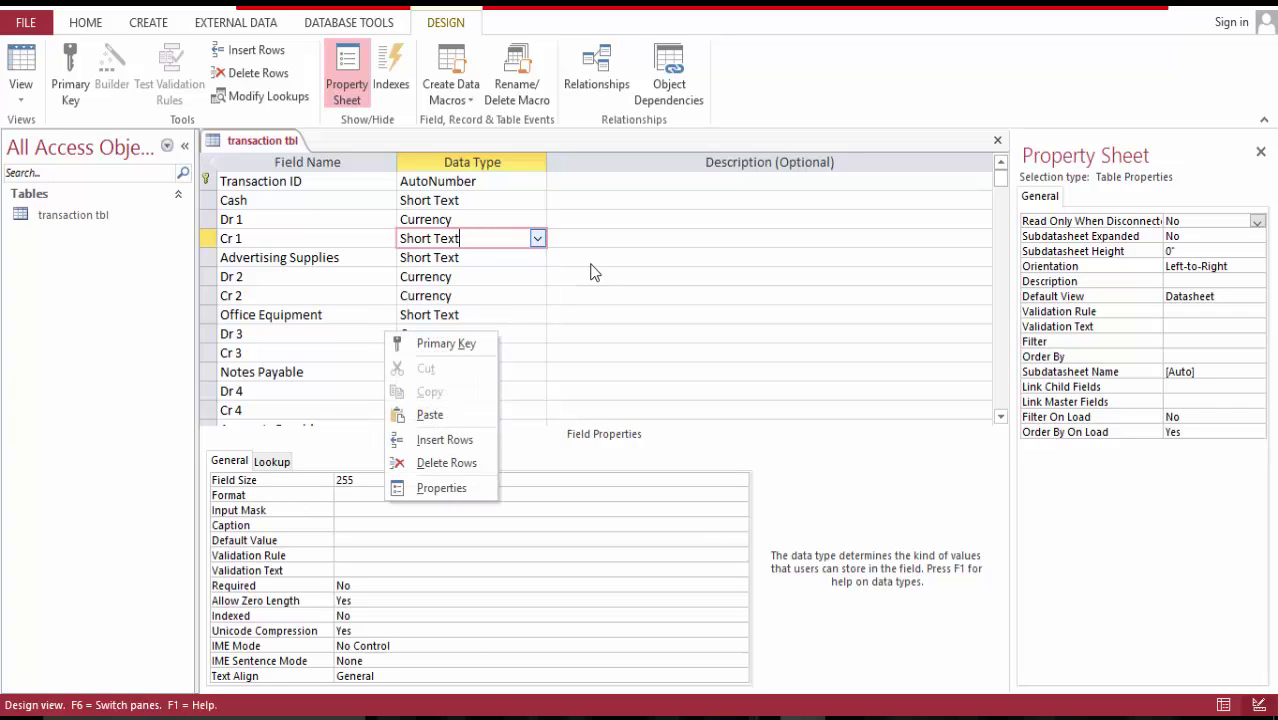
click(536, 236)
click(536, 236)
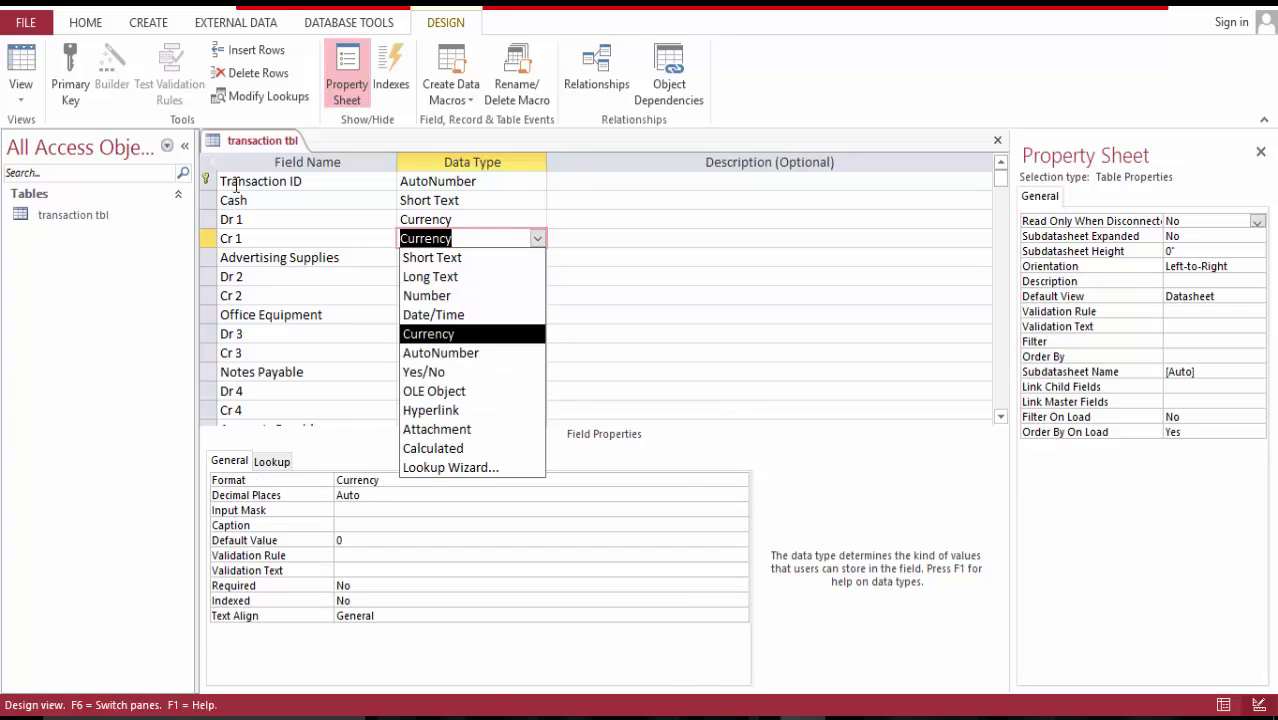
- Insert a field named Date above Cash, accept the reserved name, and set its data type to Date/Time
click(205, 200)
right_click(205, 202)
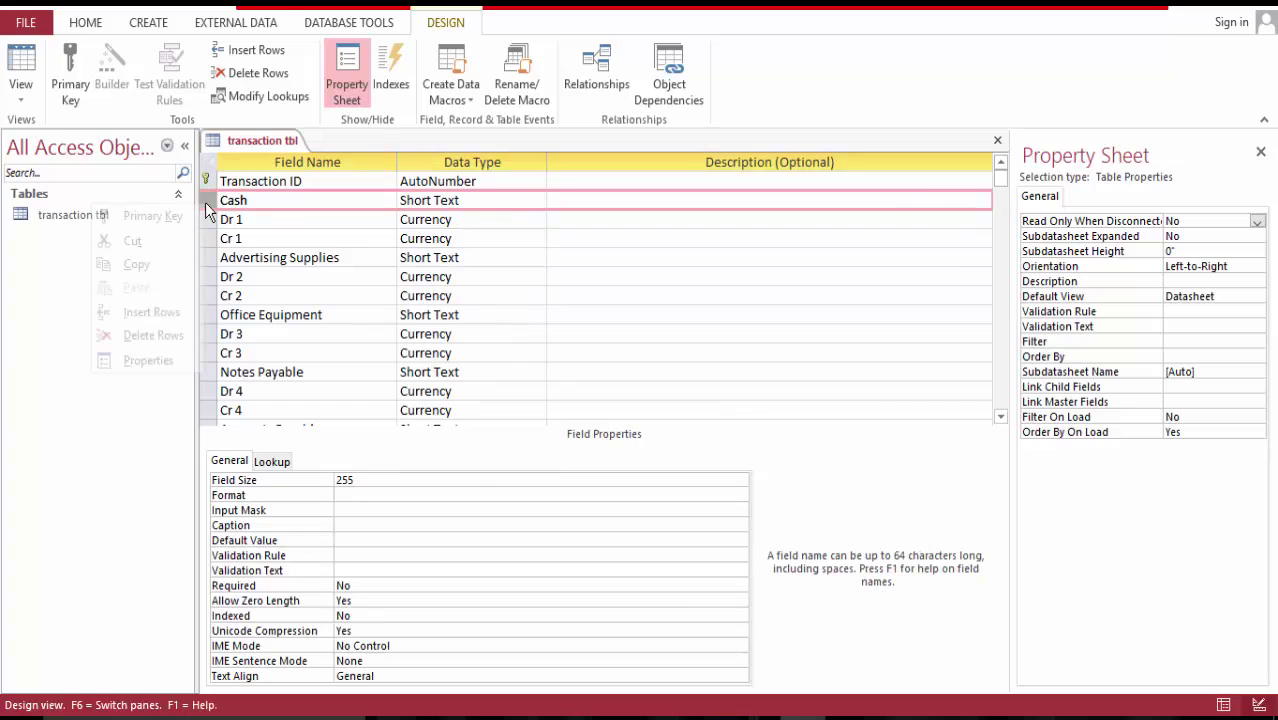
click(155, 312)
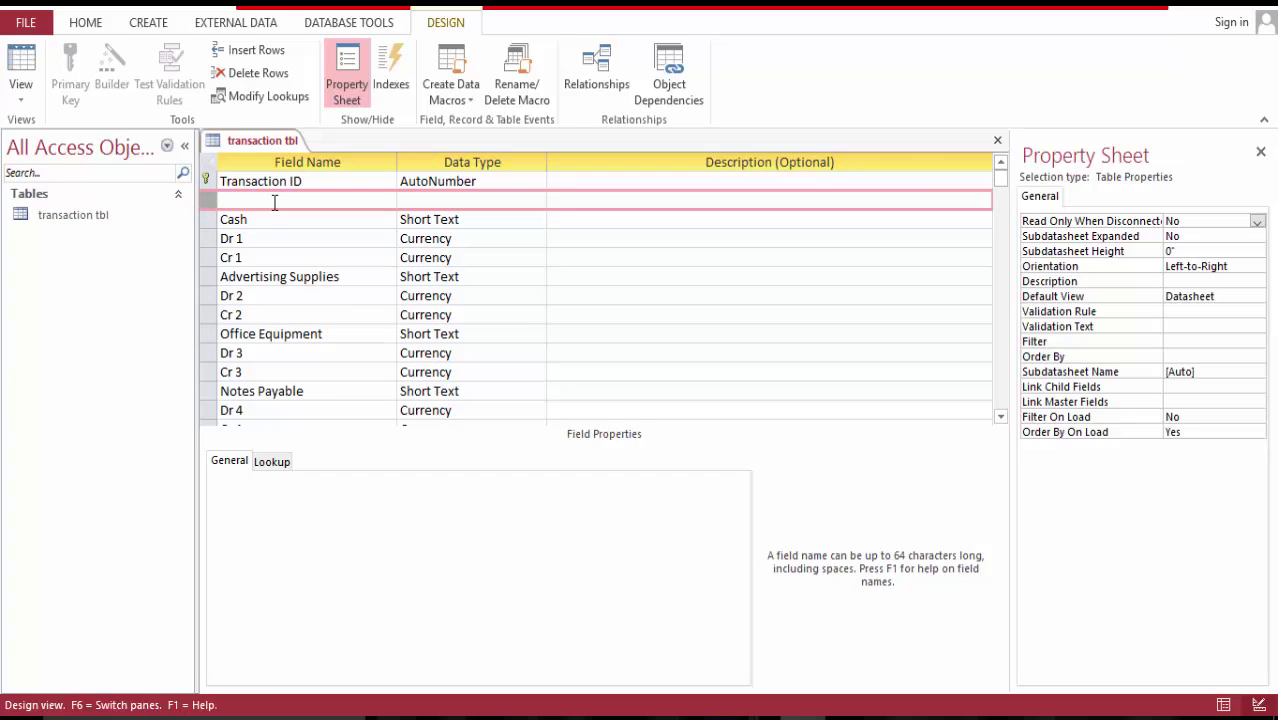
text(Date)
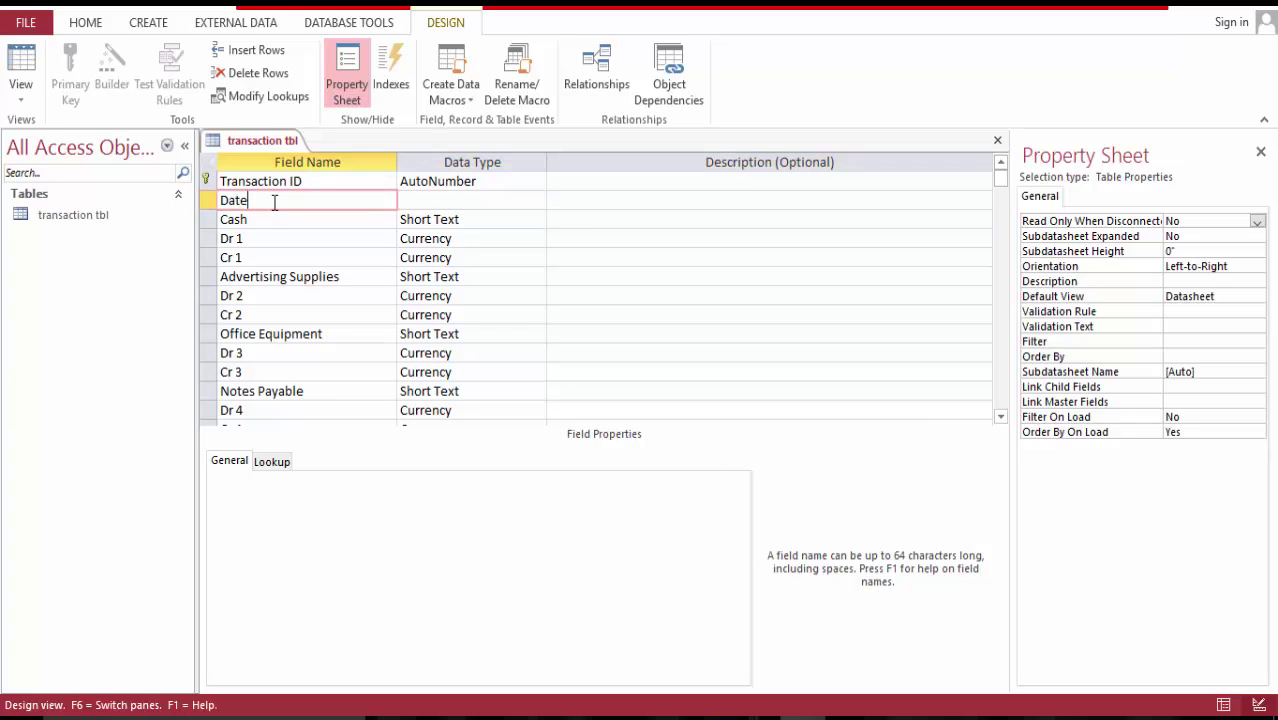
click(536, 200)
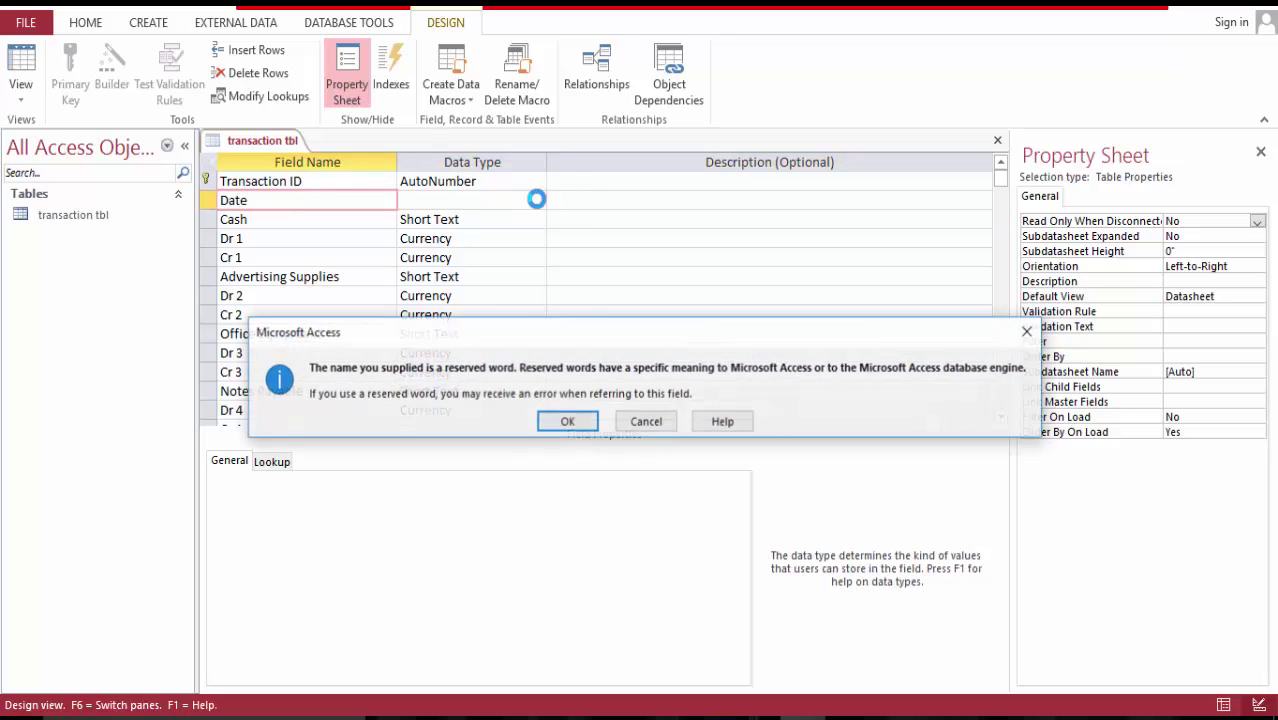
click(568, 422)
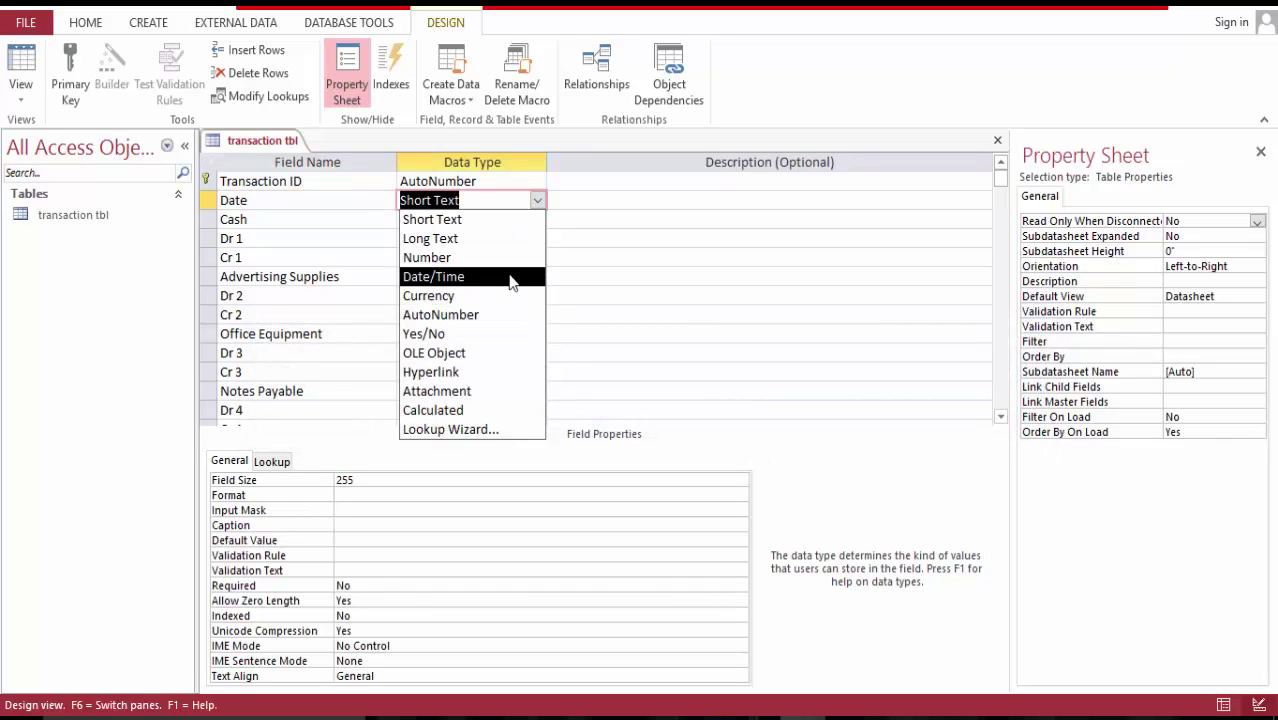
click(508, 276)
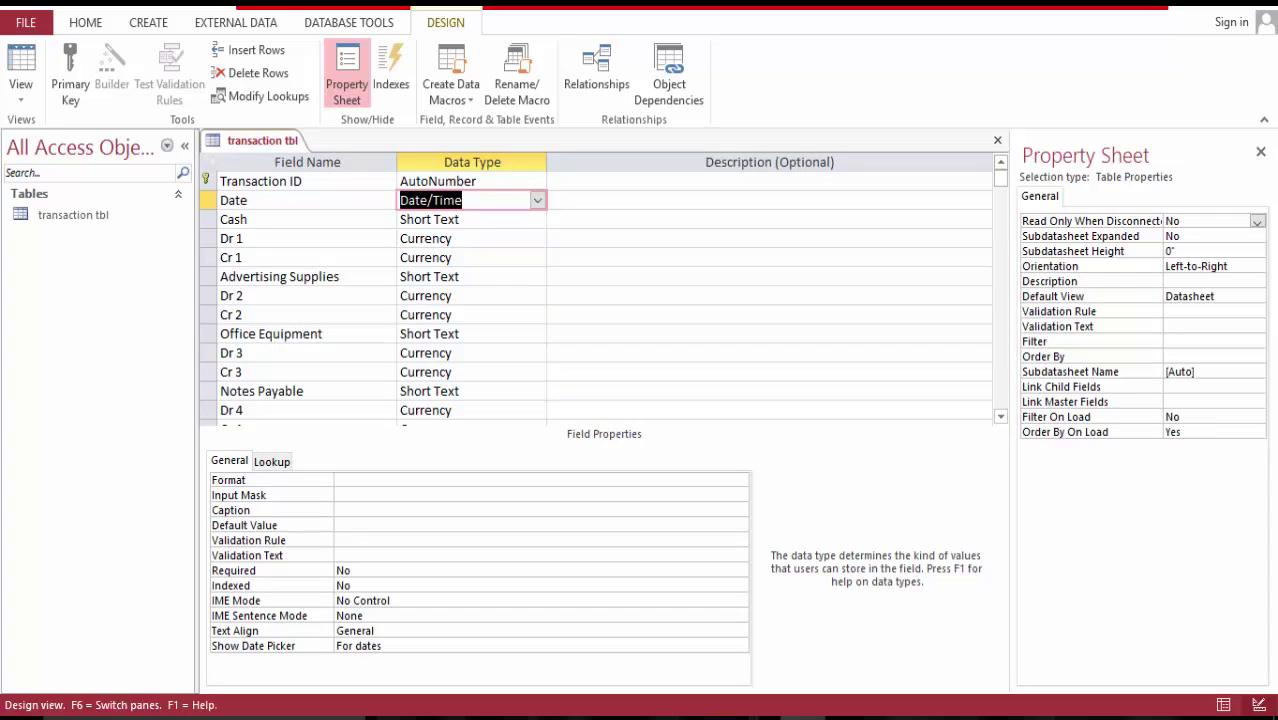
- Save the design changes to transaction tbl
right_click(239, 133)
click(304, 154)
right_click(290, 146)
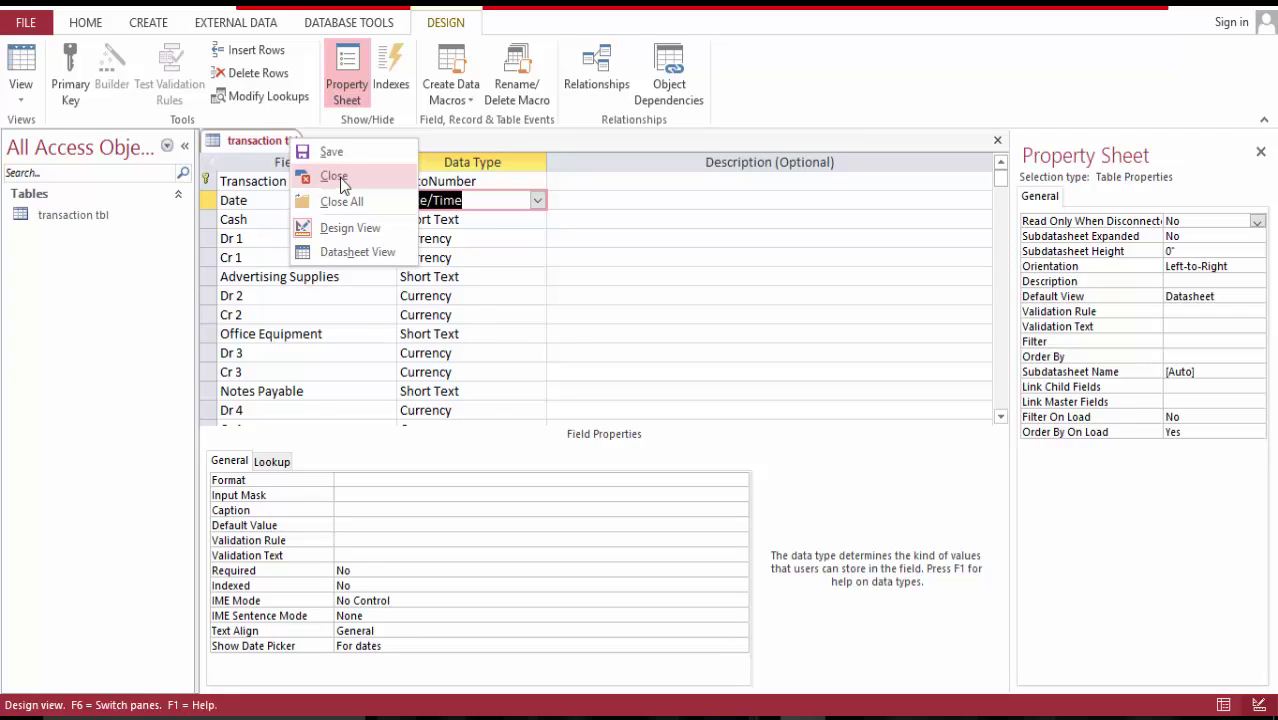
- Create a new form in design view and widen its Detail section to about 8.6 grid squares
click(166, 27)
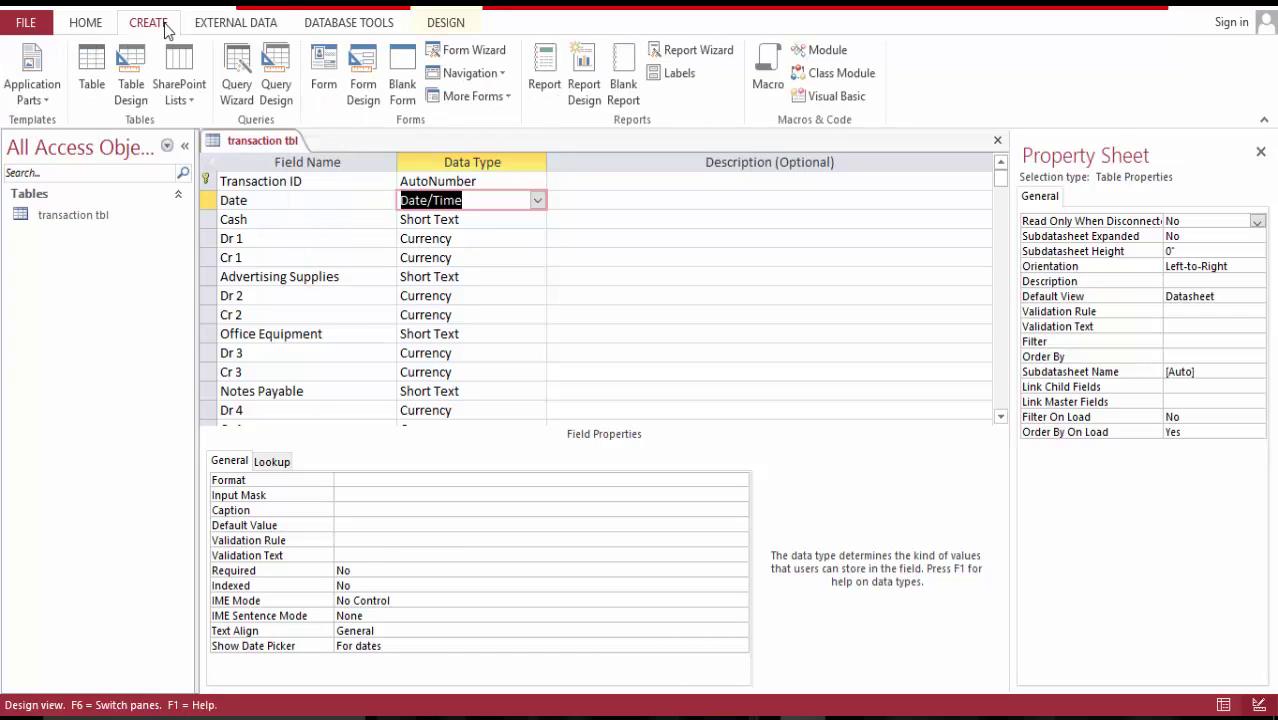
click(365, 75)
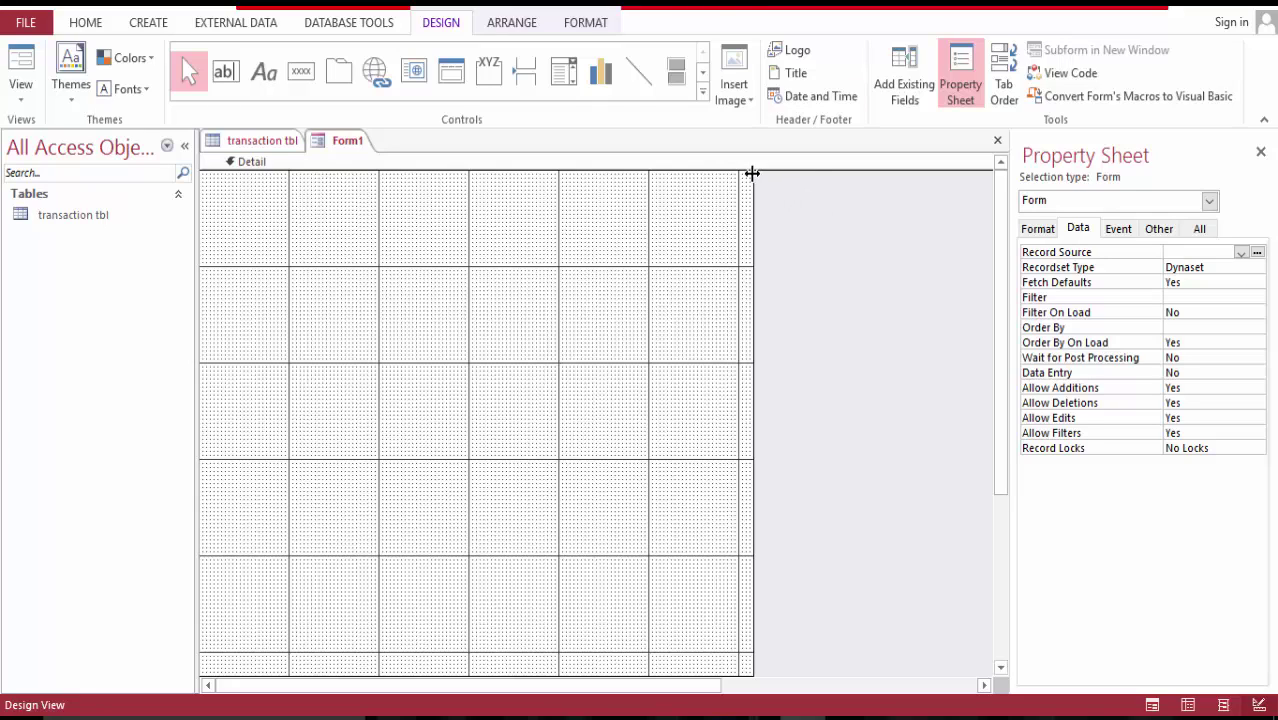
drag(754, 175, 975, 211)
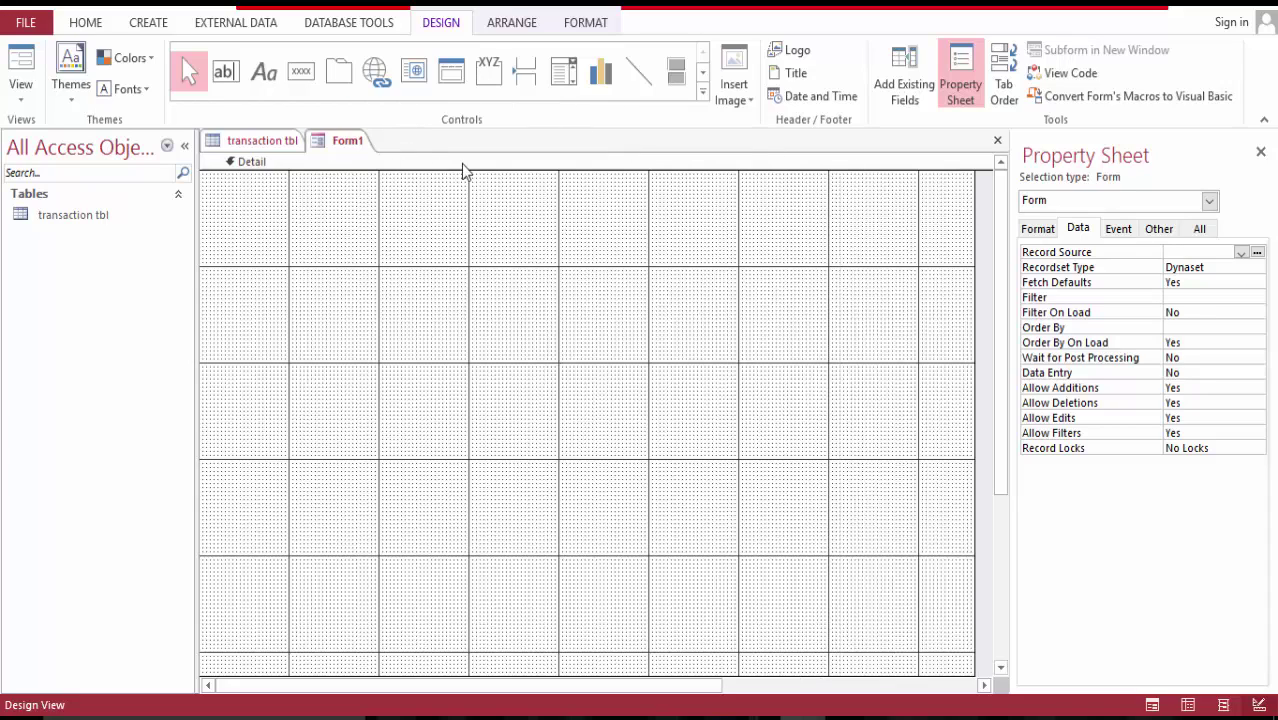
- Draw a large text box near the Detail section's upper edge containing three lines: "Filasco Design Studio", "WorkSheet" and "For the Month Ended"
click(225, 72)
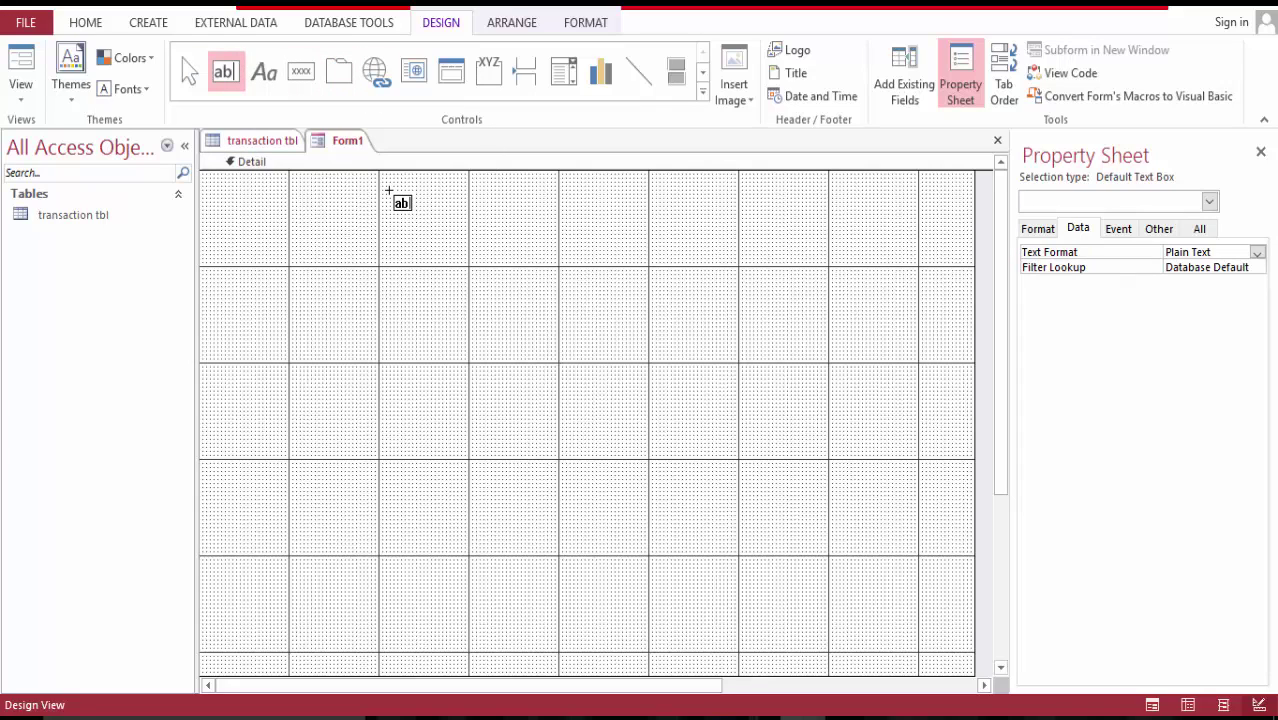
drag(389, 190, 720, 322)
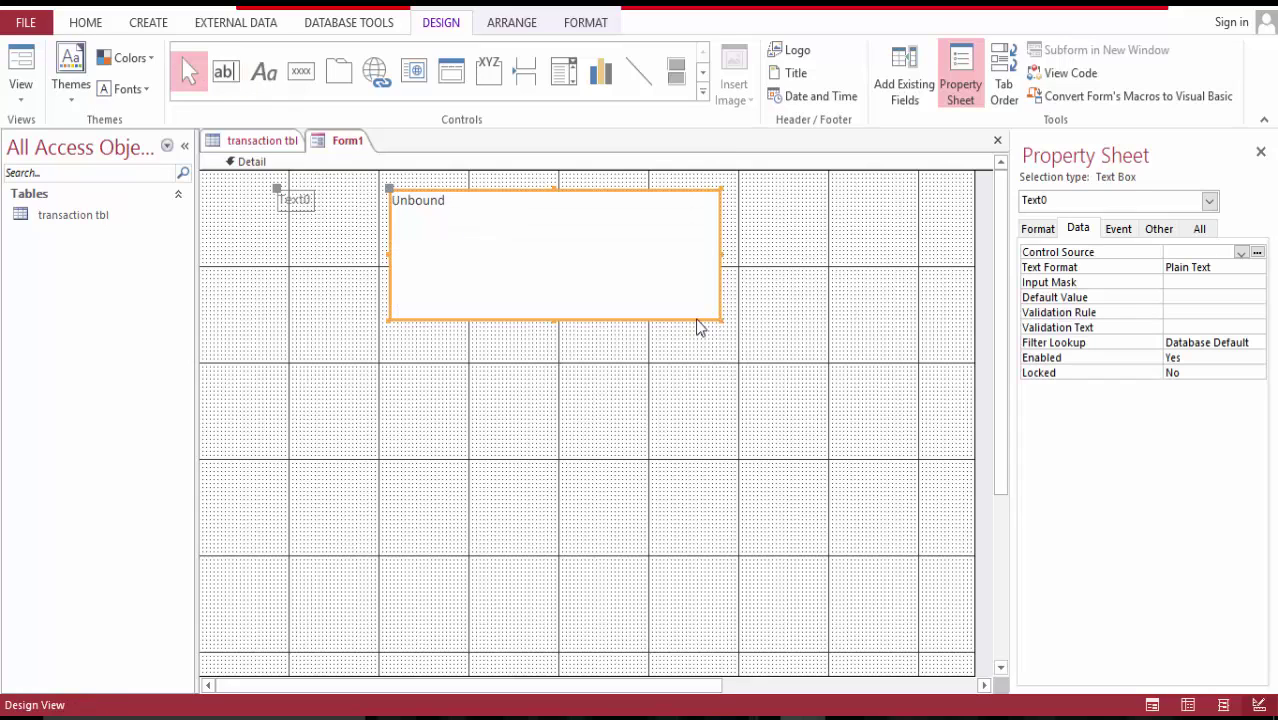
click(469, 203)
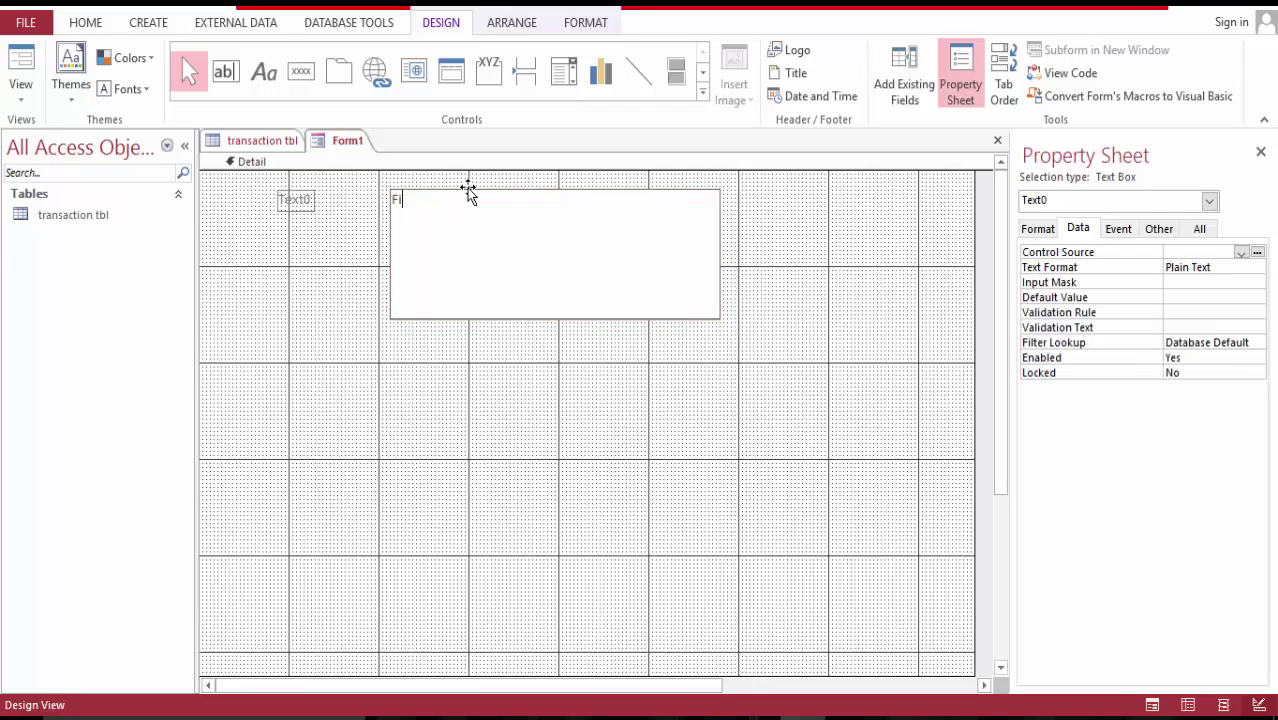
text(Filasco Design Stu)
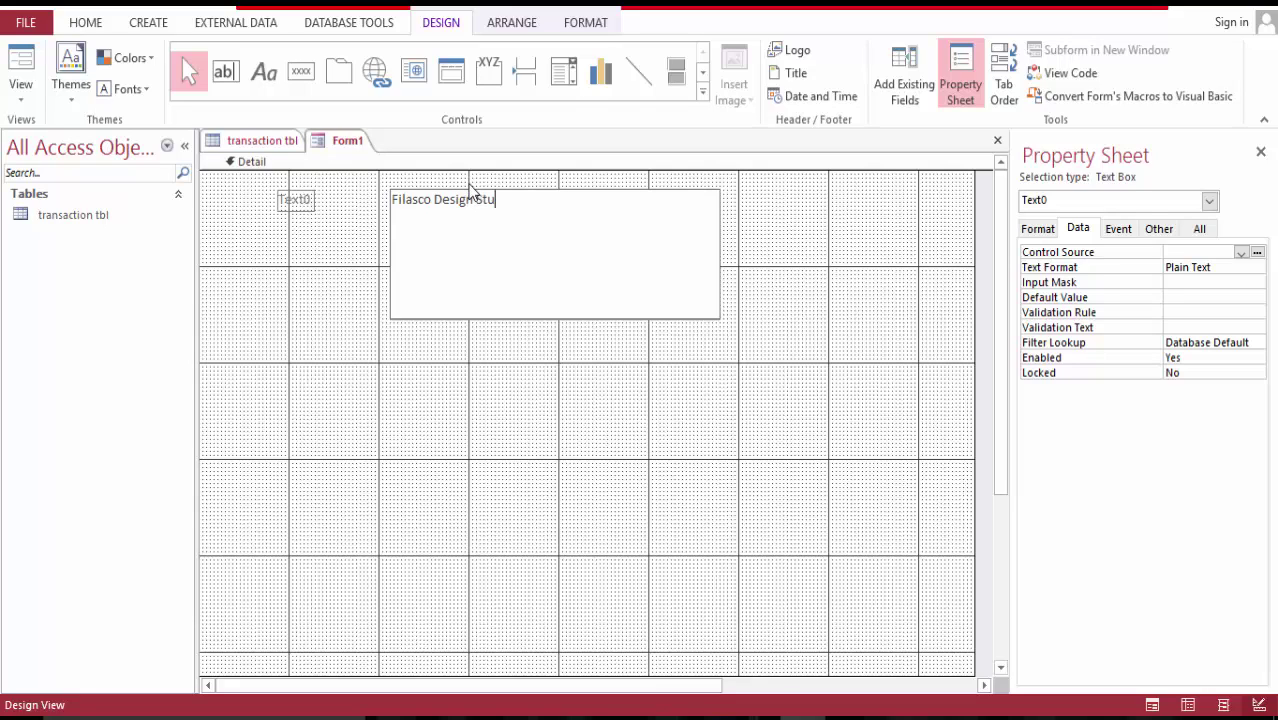
text(dio)
key(Return)
text(WorkSheet)
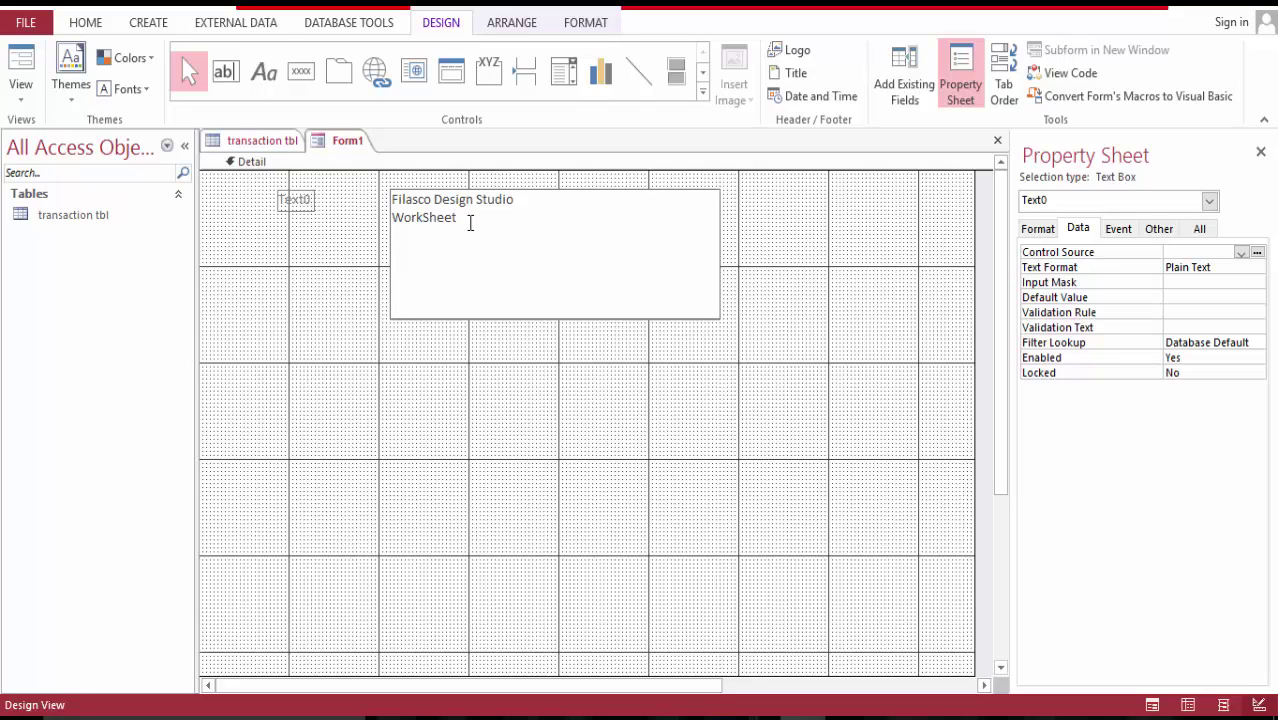
text(rt )
text( the )
text(Month E)
text(nded)
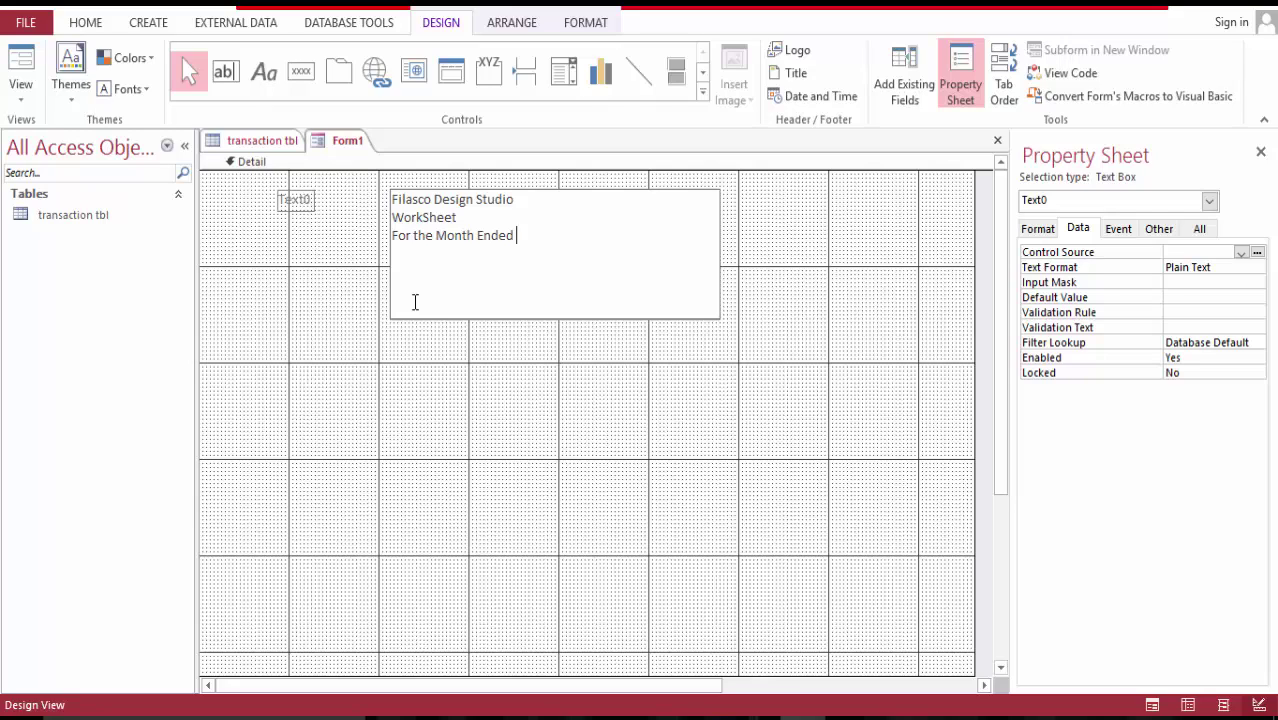
- Try to underline the "For the Month Ended" line in the text box, and remove the underlining
drag(531, 229, 386, 238)
click(442, 244)
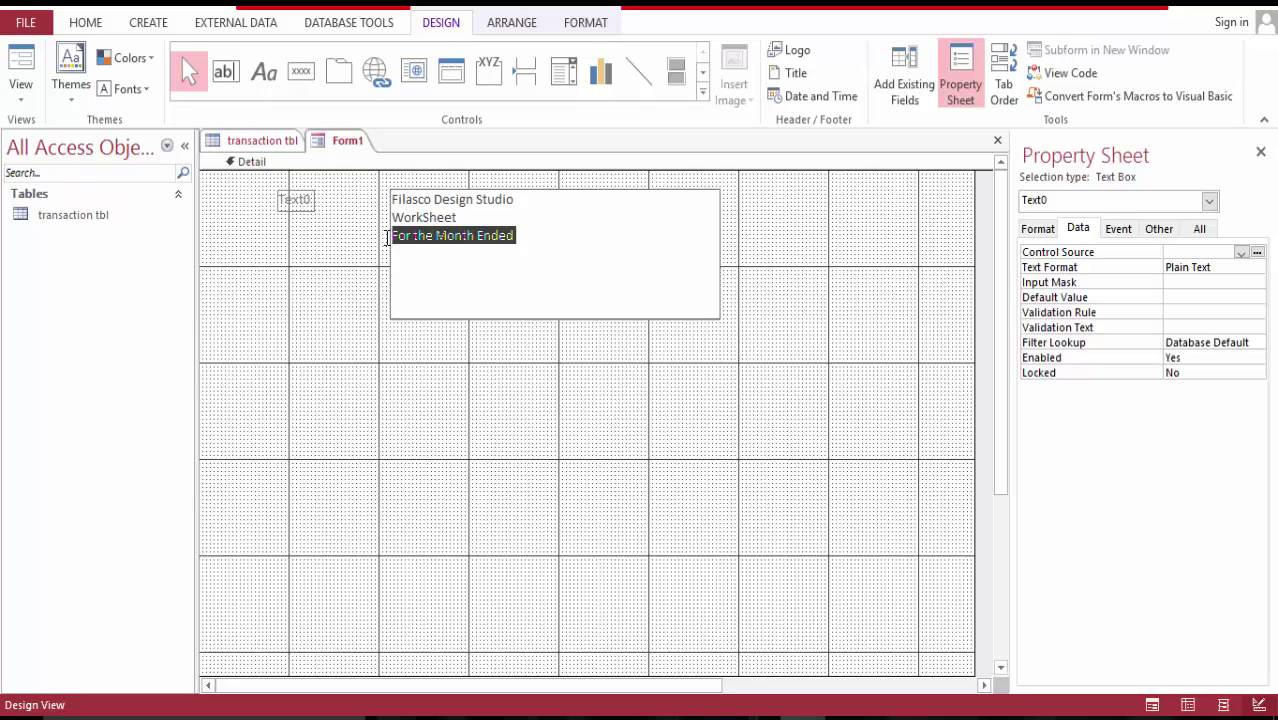
click(86, 23)
click(775, 89)
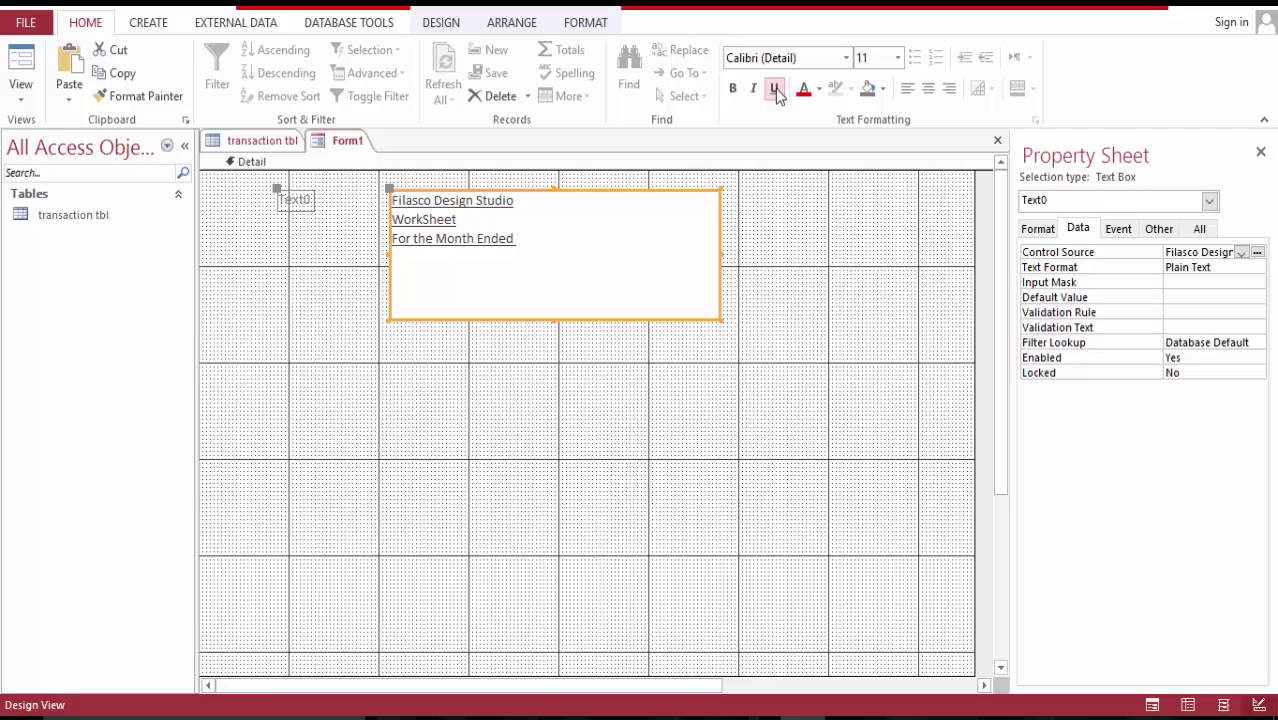
click(775, 89)
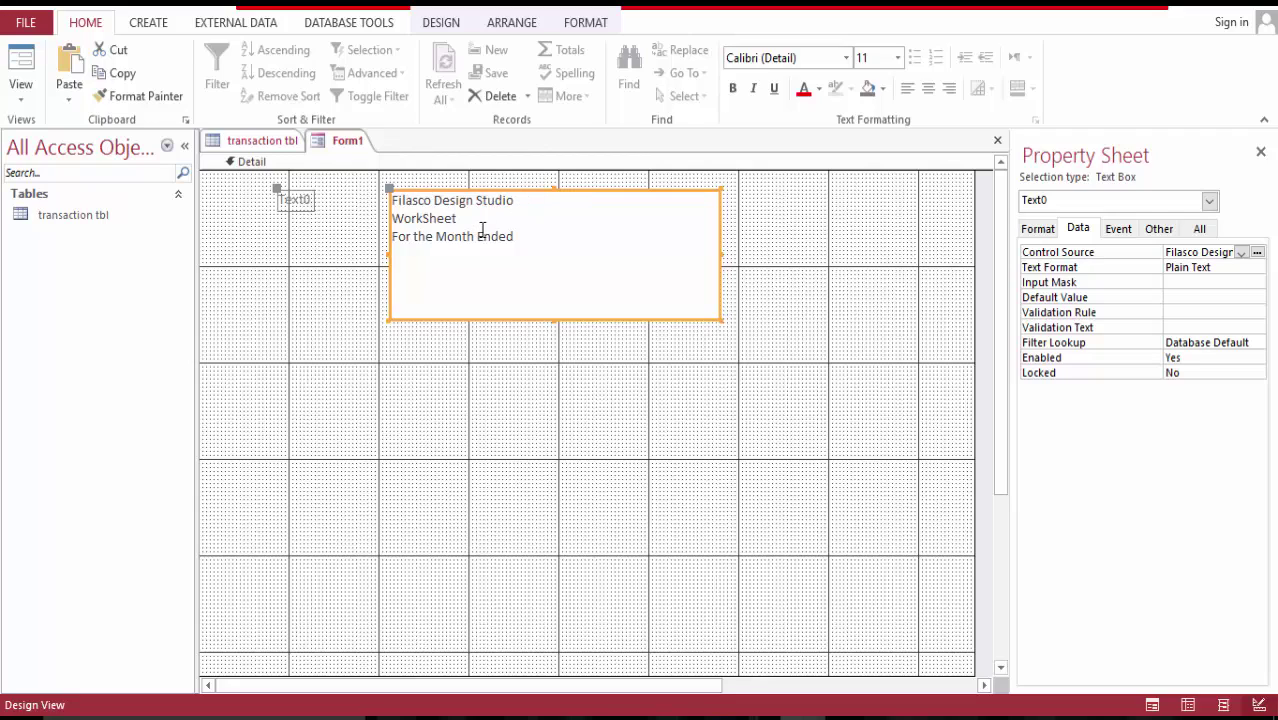
- Center the three title lines horizontally within the text box
click(928, 88)
click(646, 241)
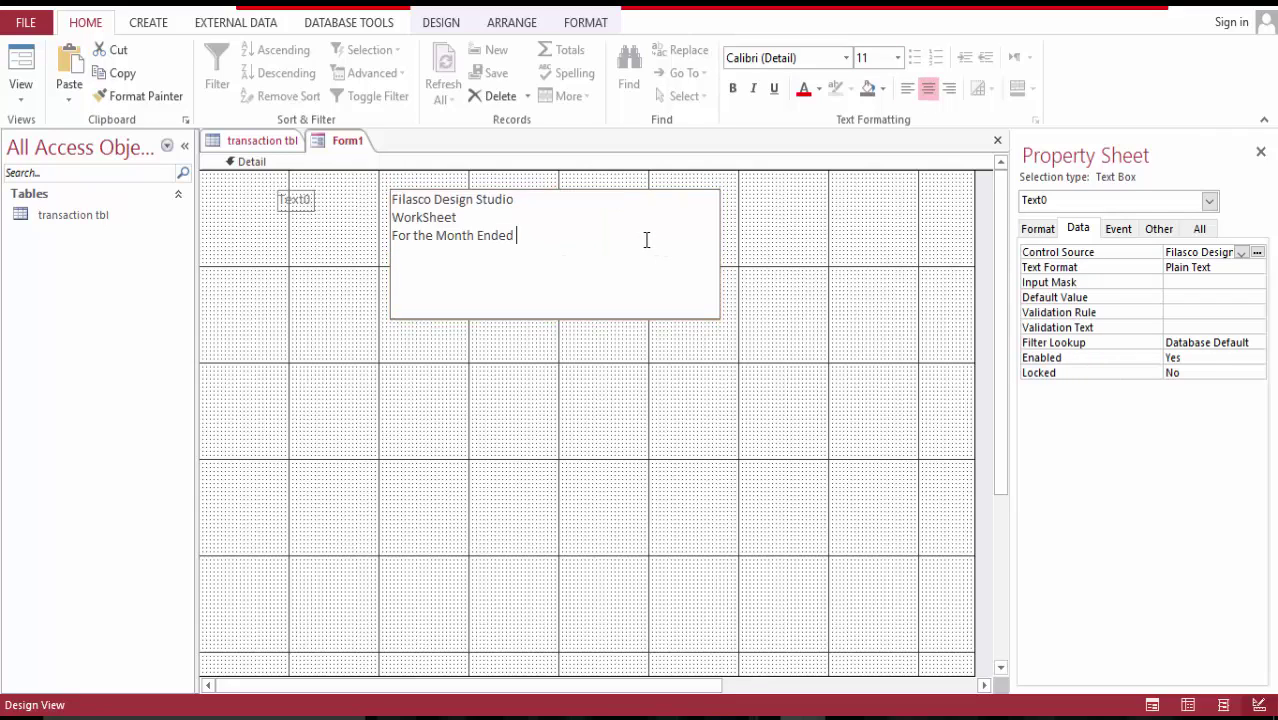
click(815, 302)
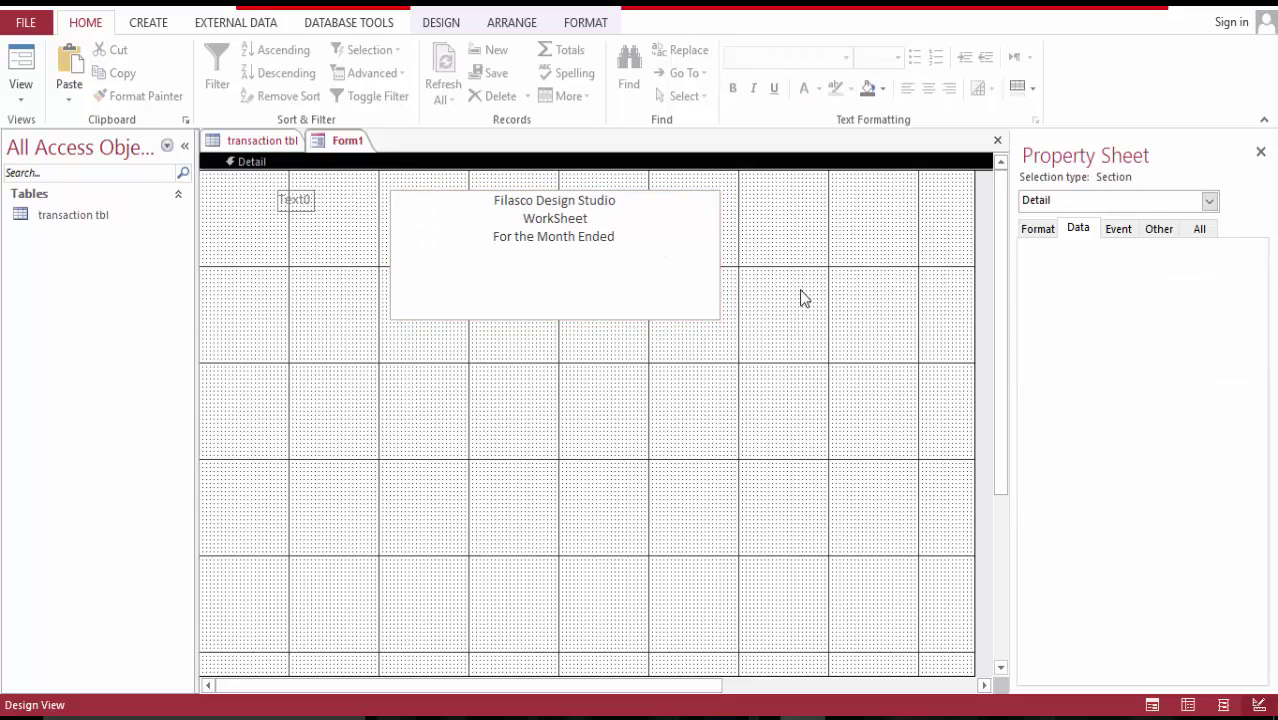
- Resize the title text box to about 3 by 1 grid squares and place it against the Detail section's upper edge
click(620, 263)
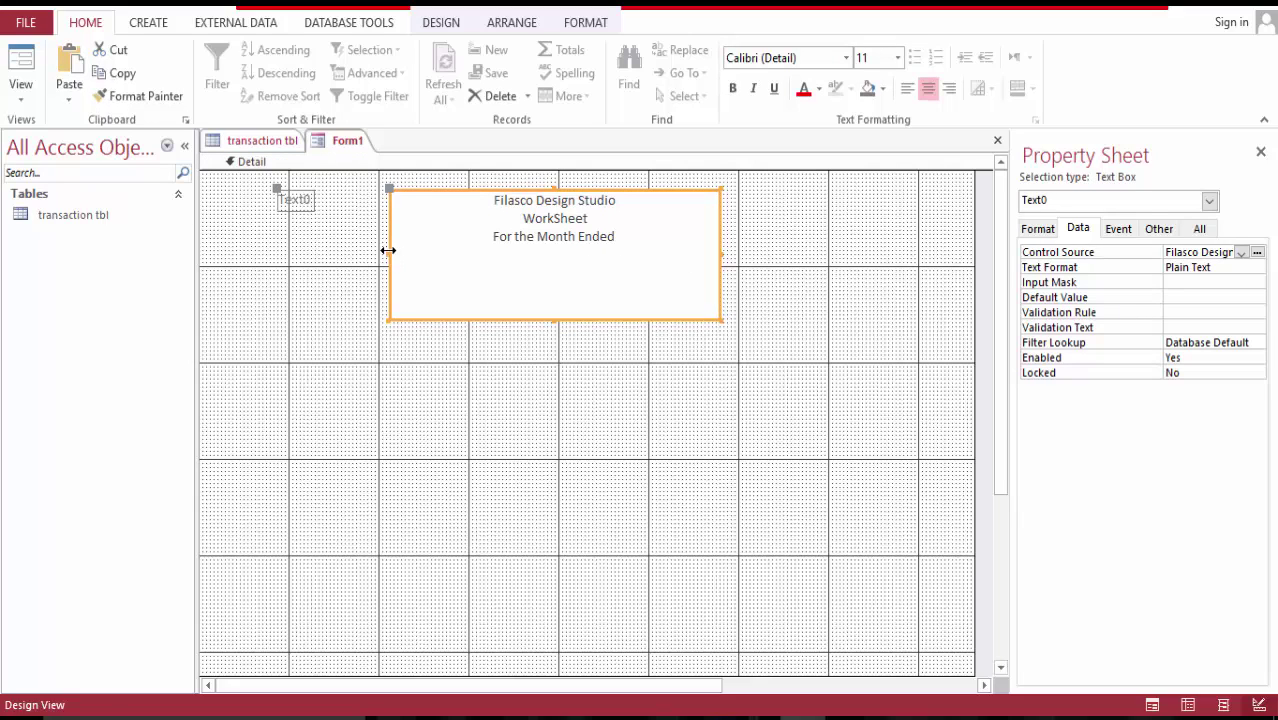
drag(388, 251, 468, 230)
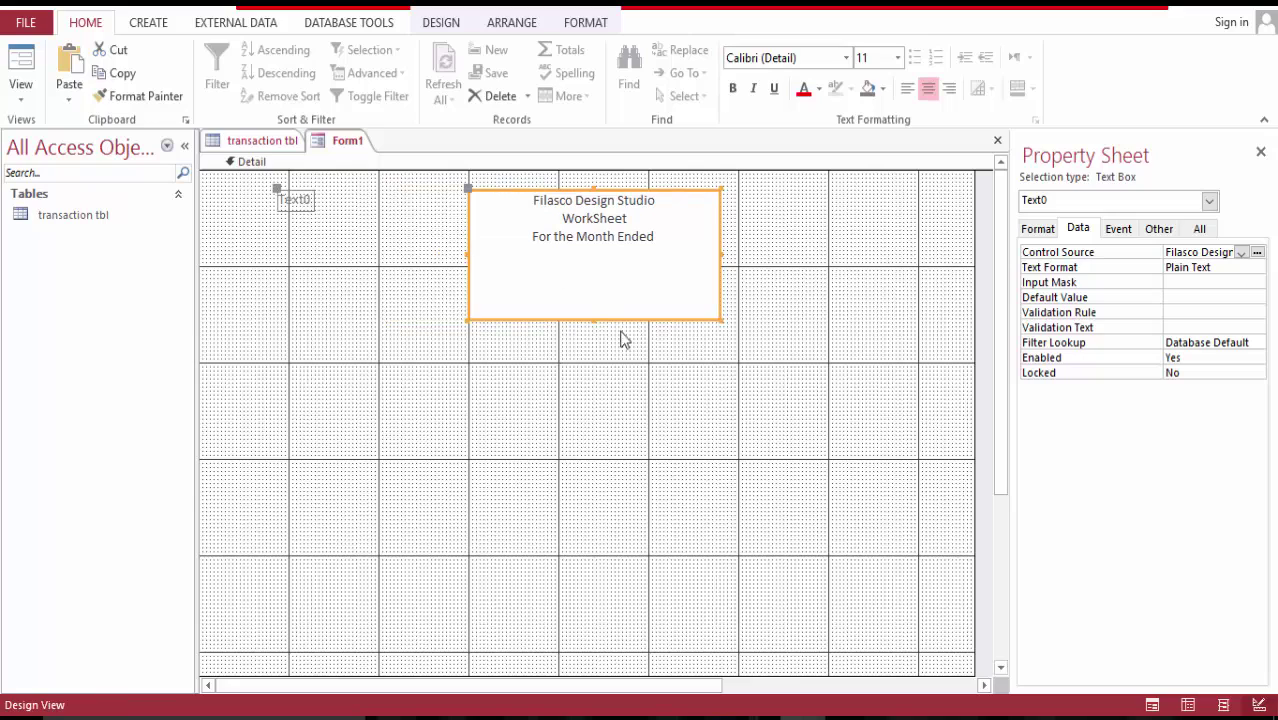
drag(594, 319, 603, 277)
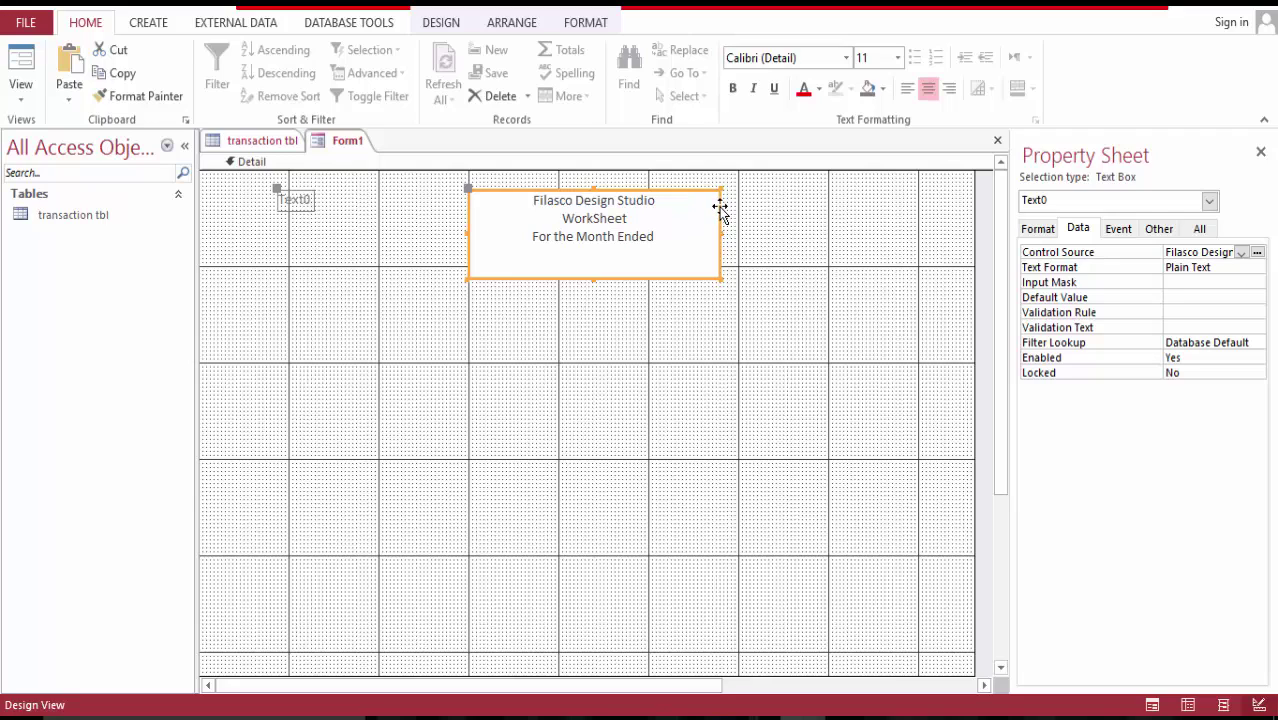
mouse_move(720, 207)
mouse_down()
mouse_move(716, 190)
mouse_move(736, 212)
mouse_up()
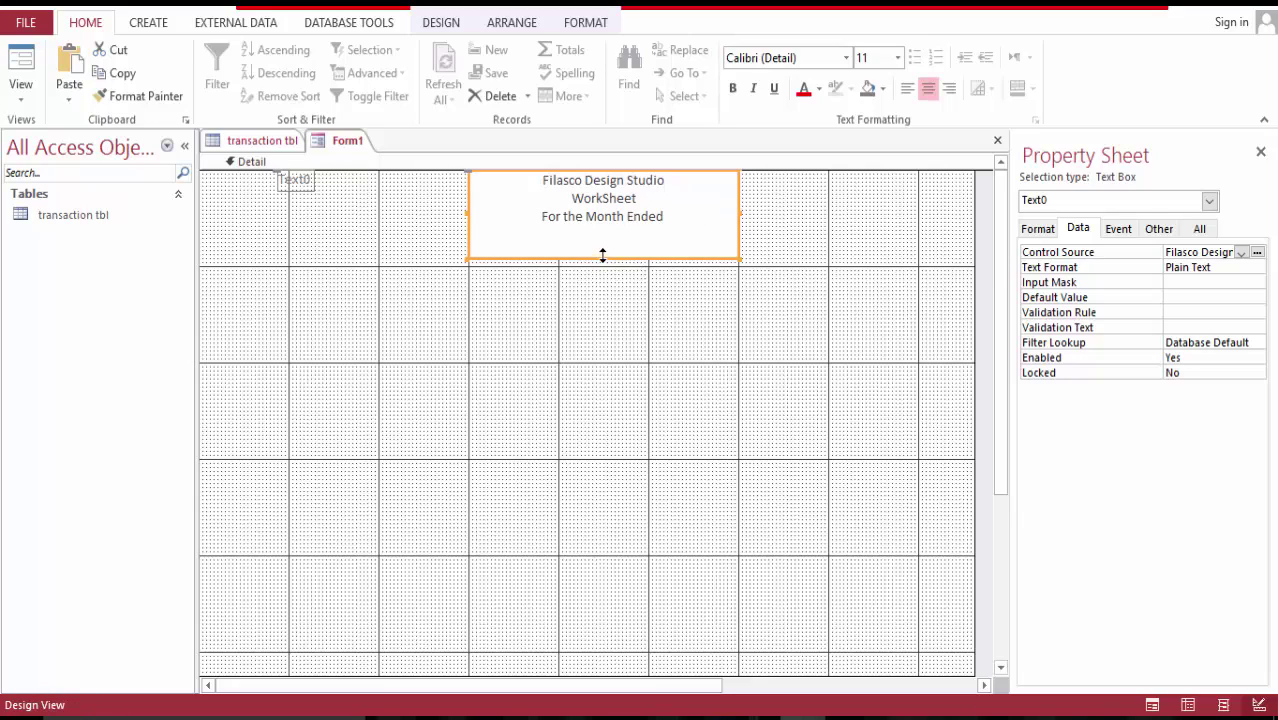
drag(602, 259, 602, 265)
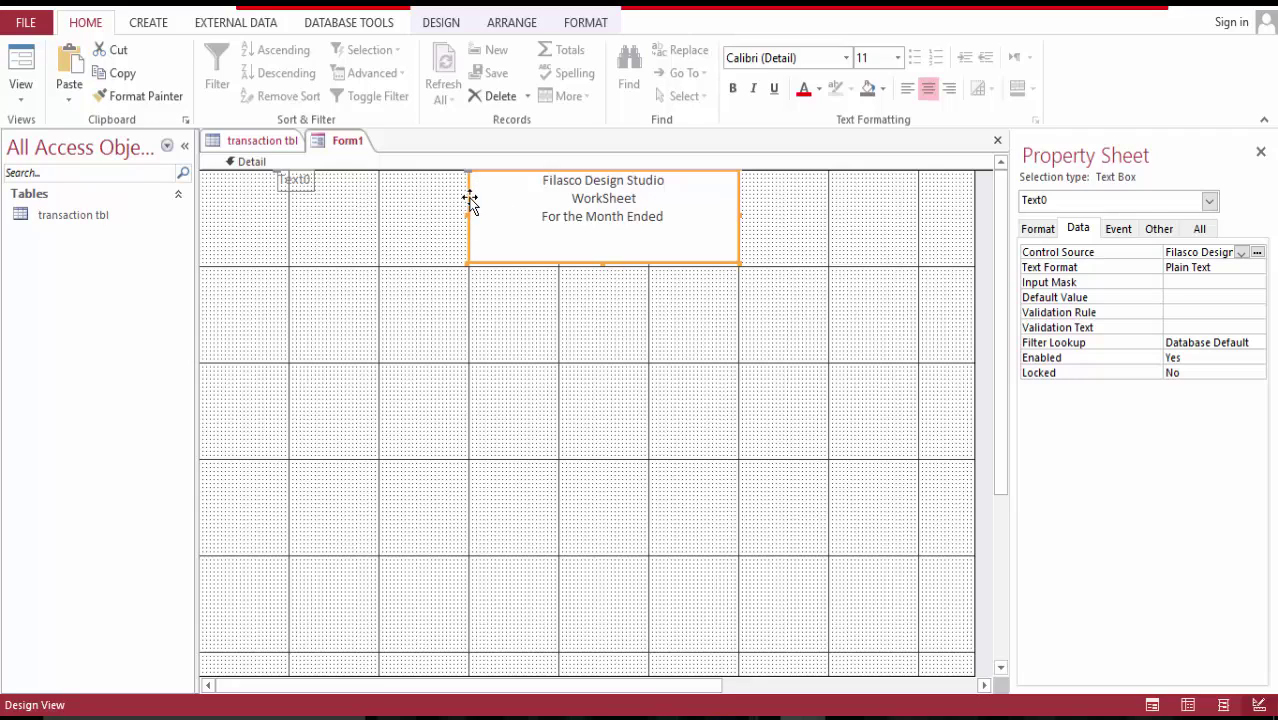
drag(470, 200, 371, 200)
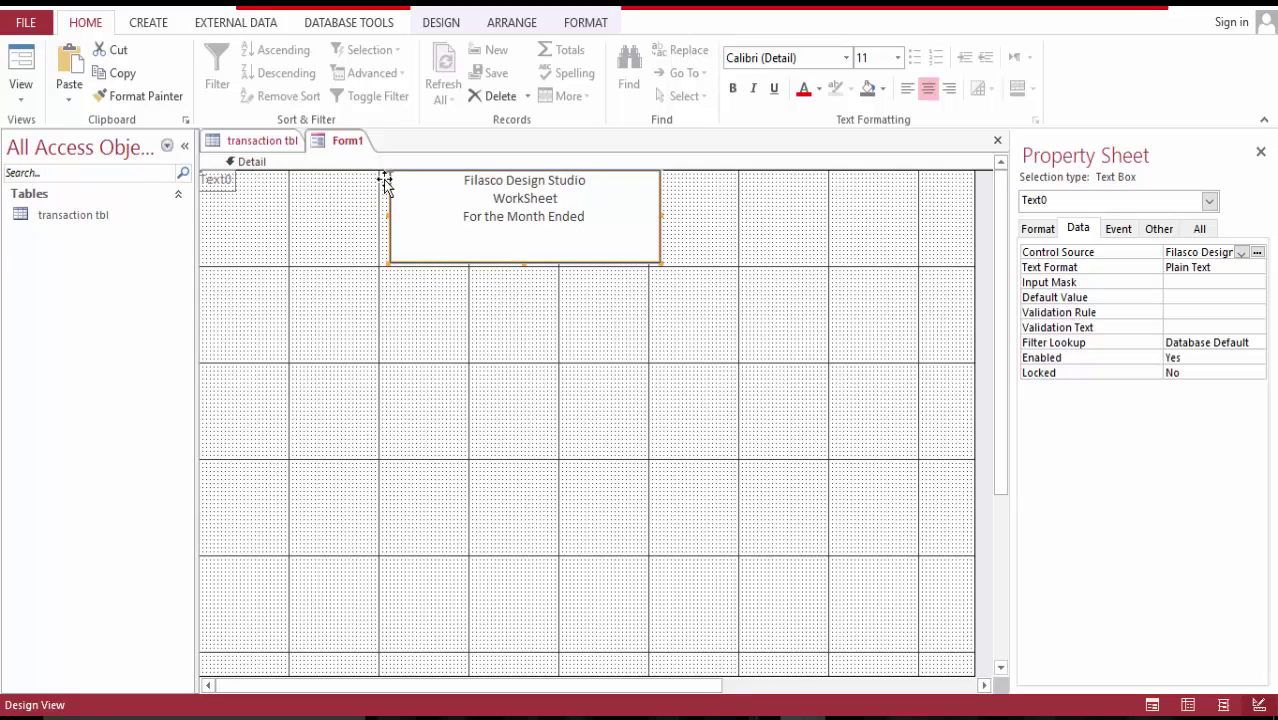
click(504, 336)
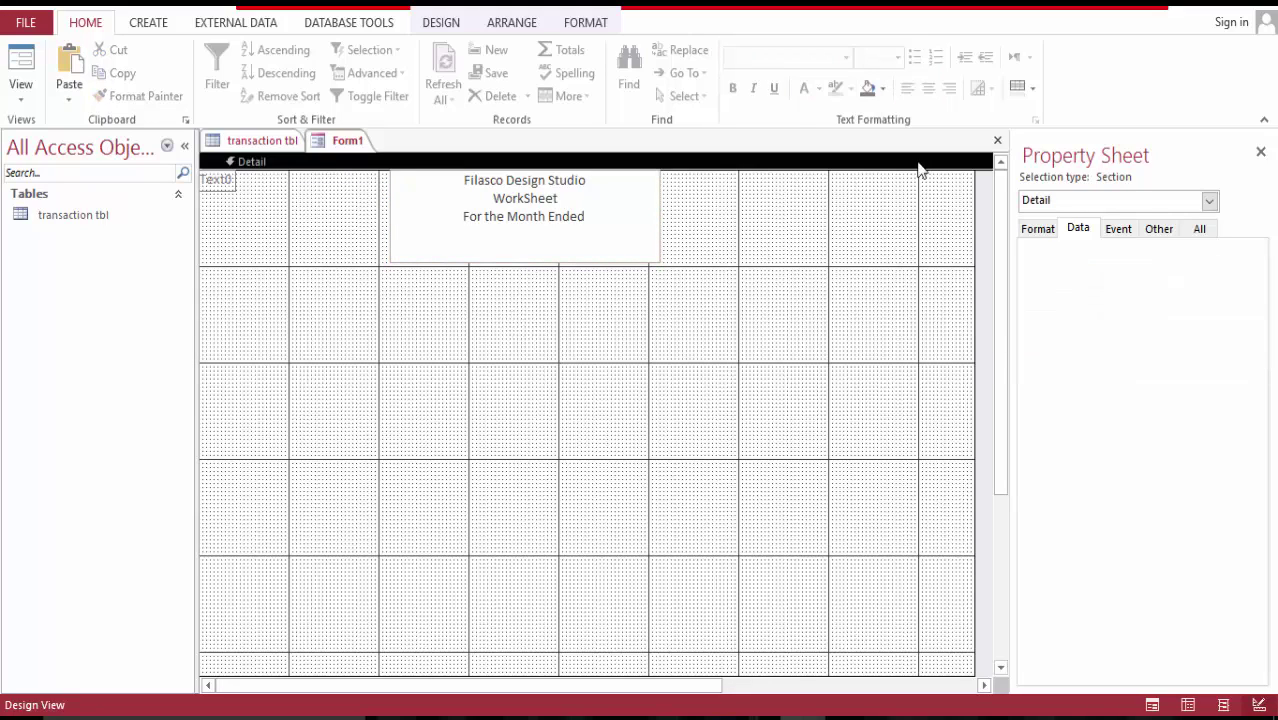
- Add the Date field from transaction tbl to the form over the title text box
click(440, 24)
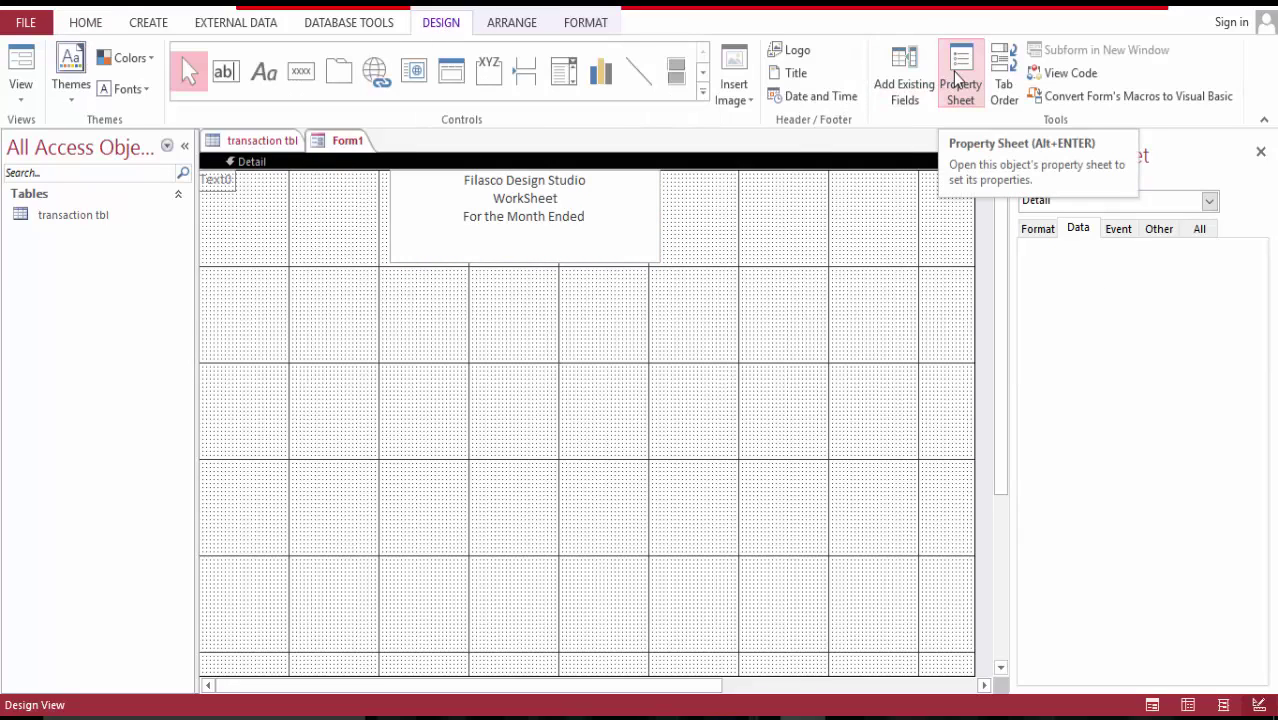
click(922, 66)
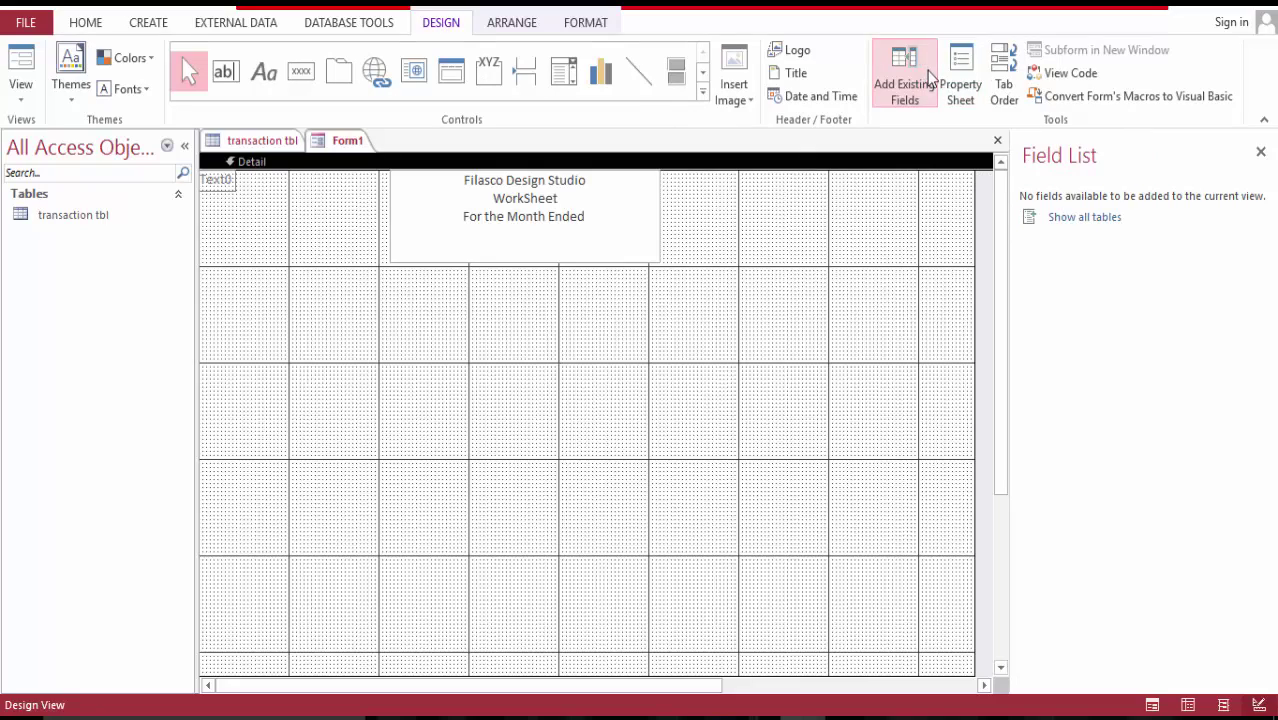
click(1064, 222)
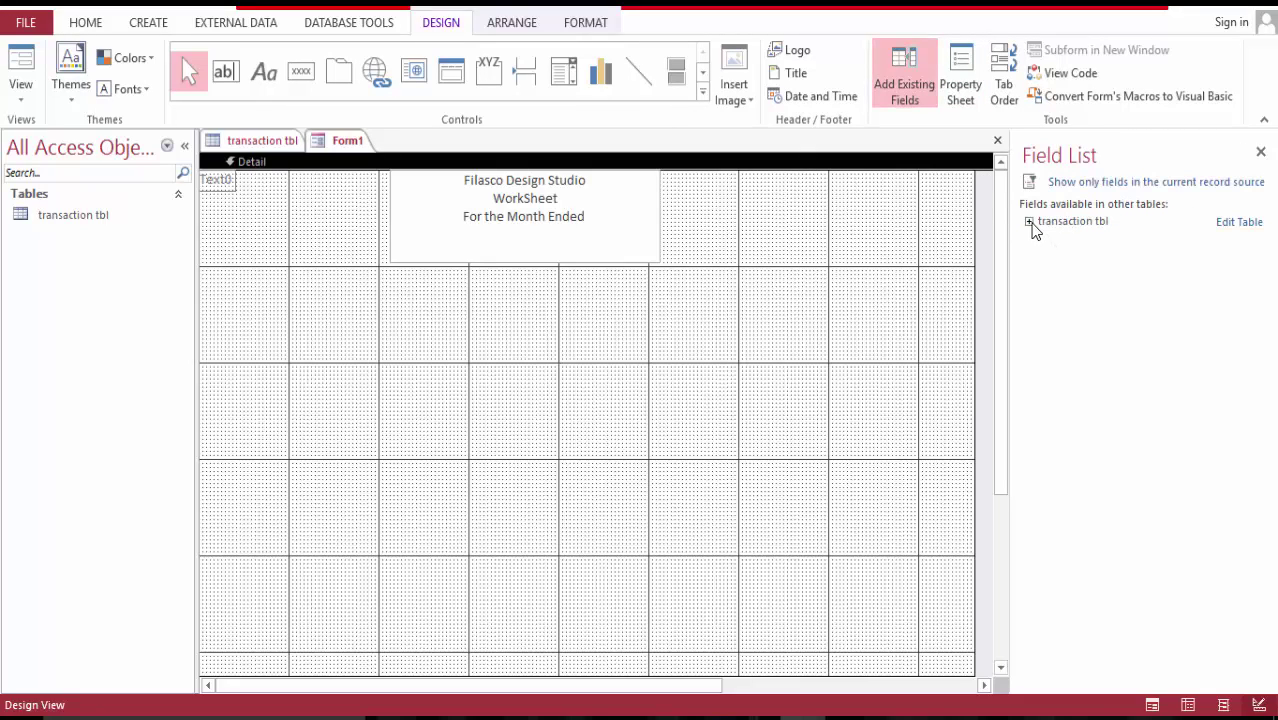
click(1030, 222)
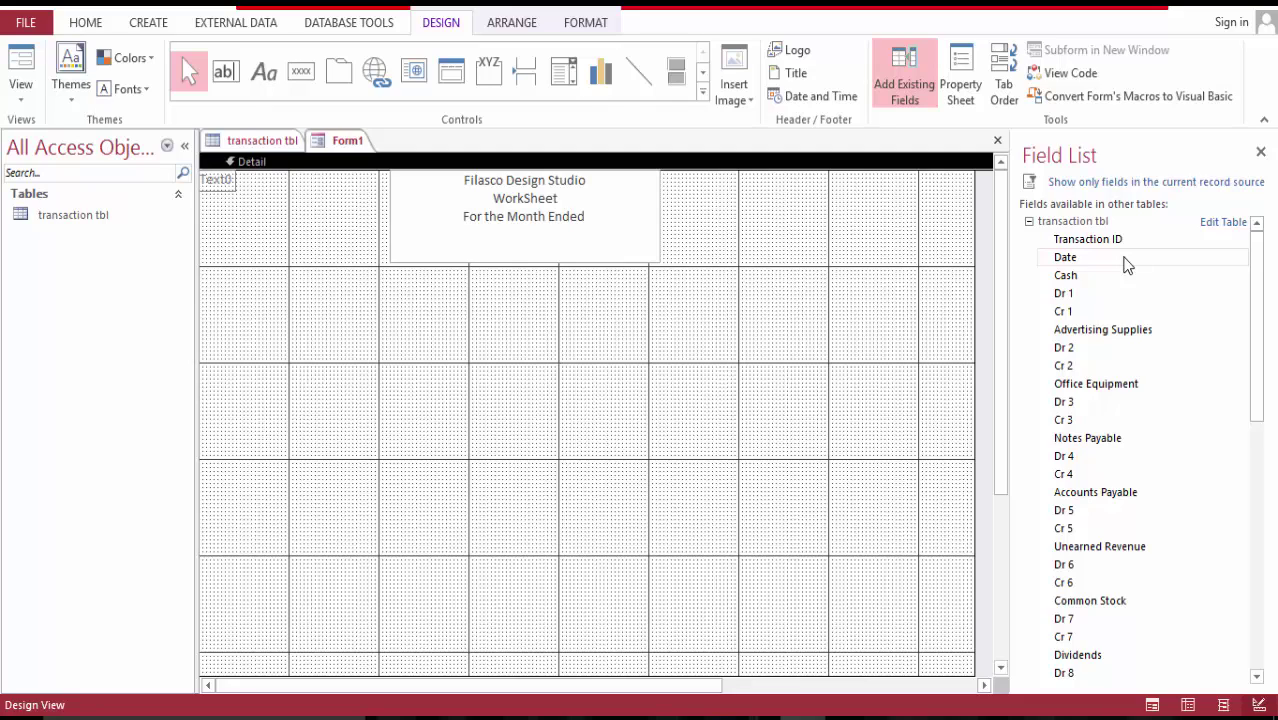
drag(1124, 262, 630, 214)
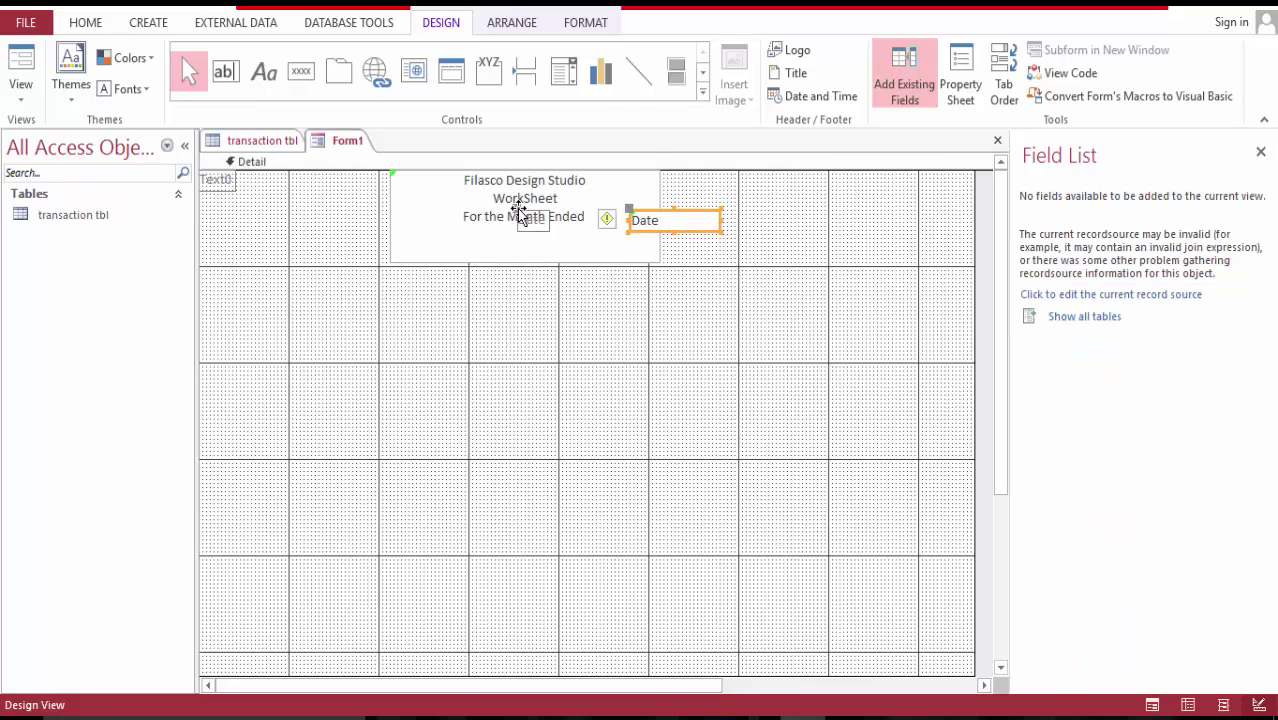
- Separate the Date field's box from its label and delete only the label
key(Delete)
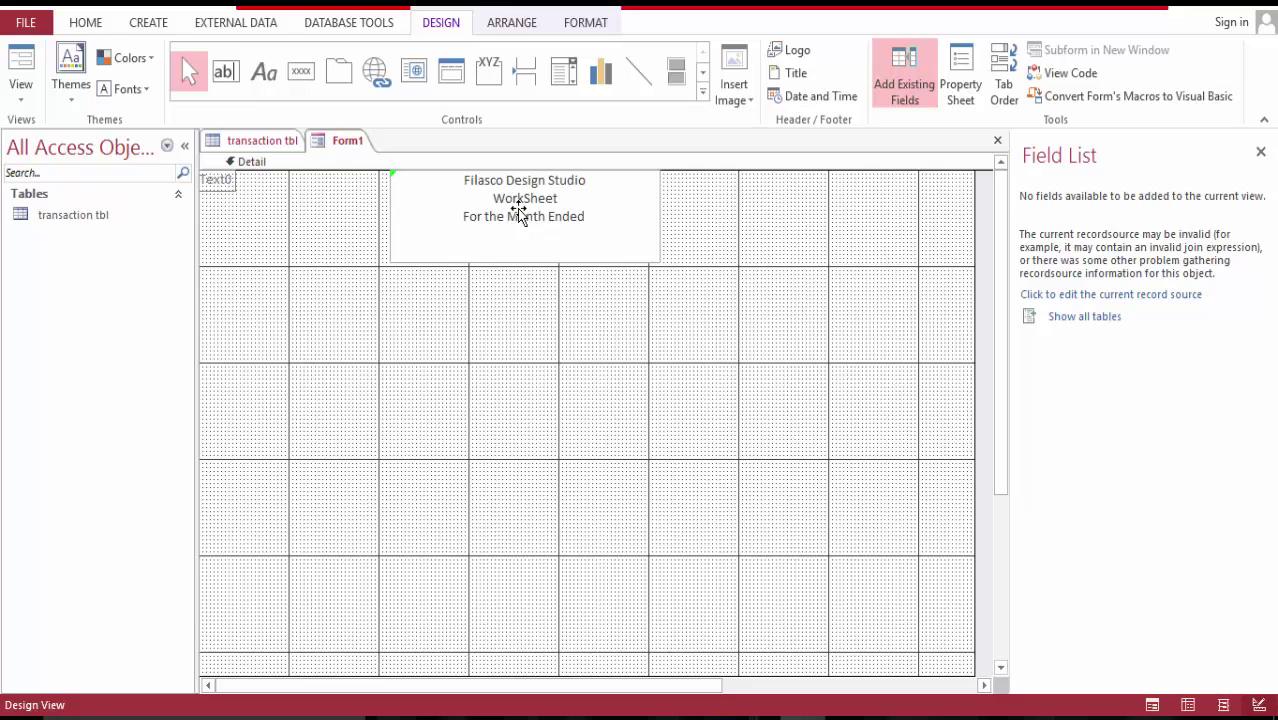
key(ctrl+z)
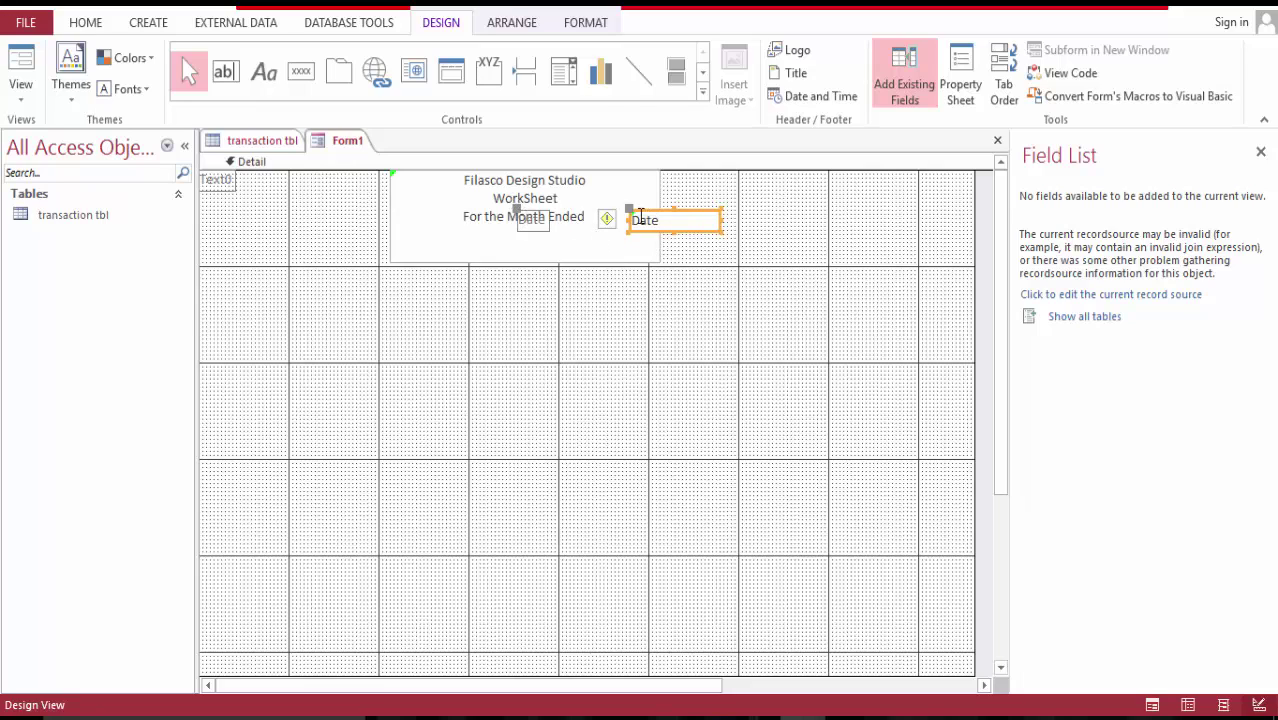
drag(630, 209, 700, 352)
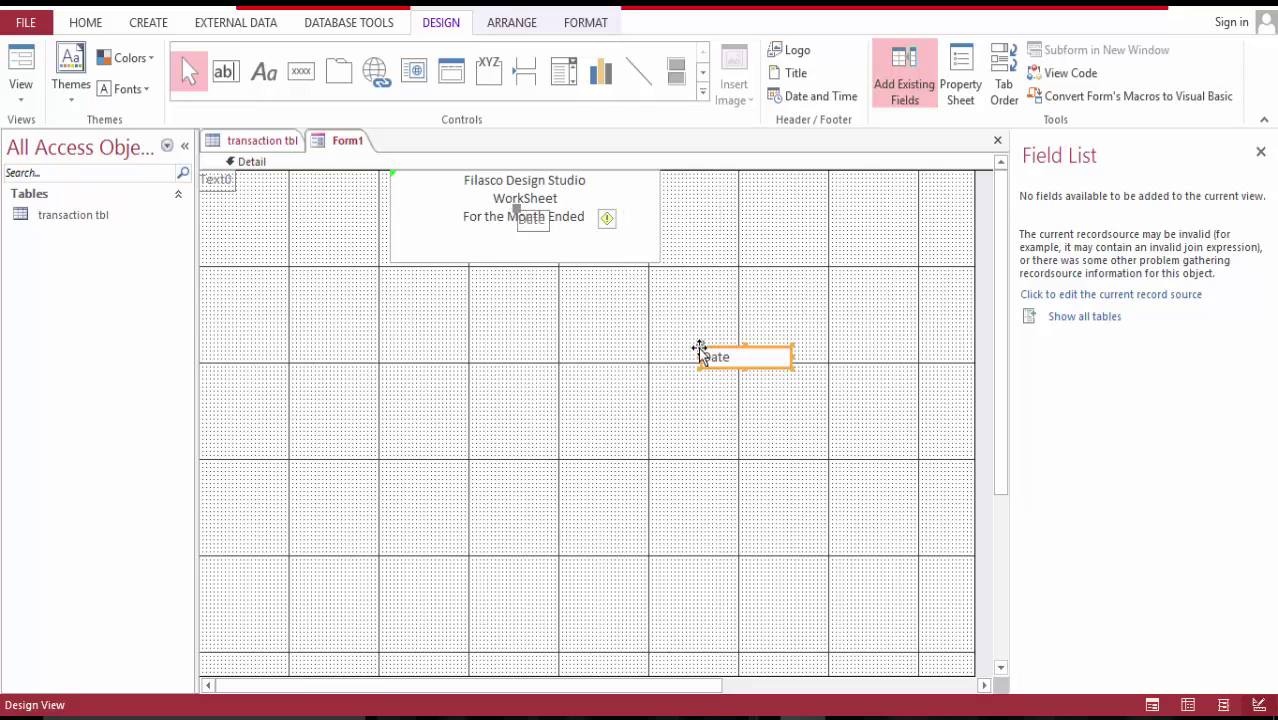
click(530, 218)
click(452, 420)
drag(452, 420, 445, 458)
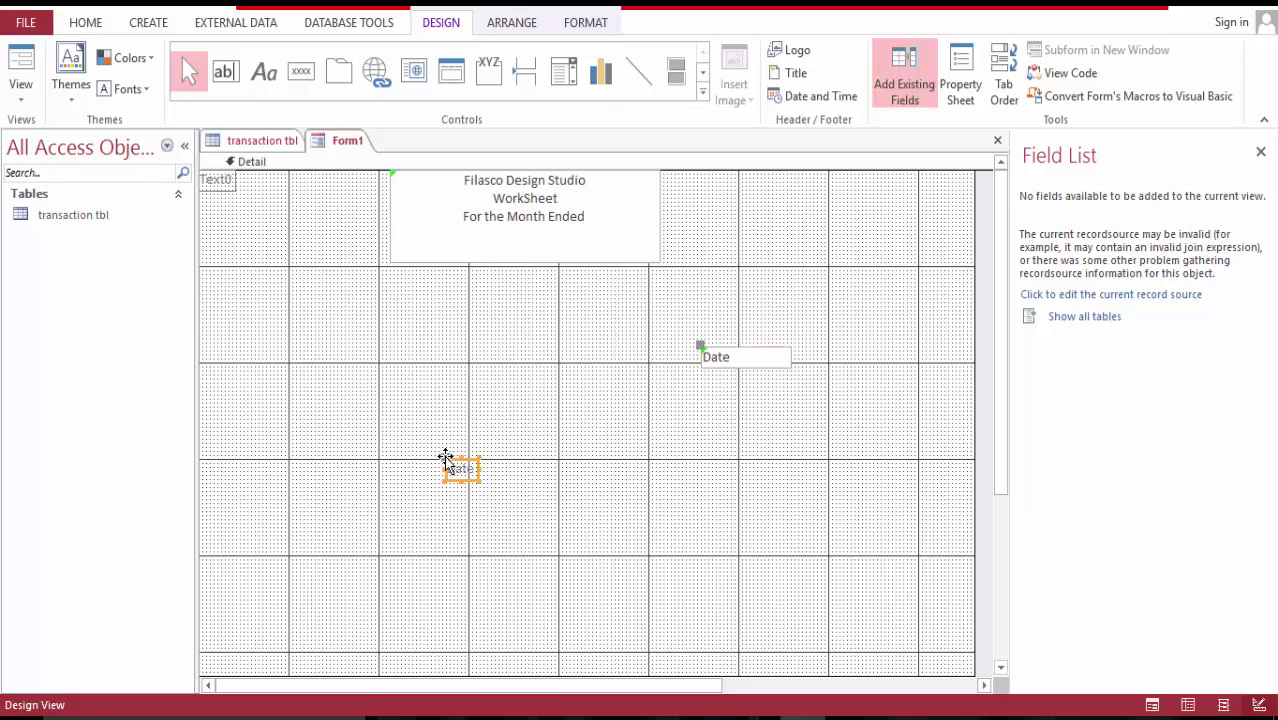
key(Delete)
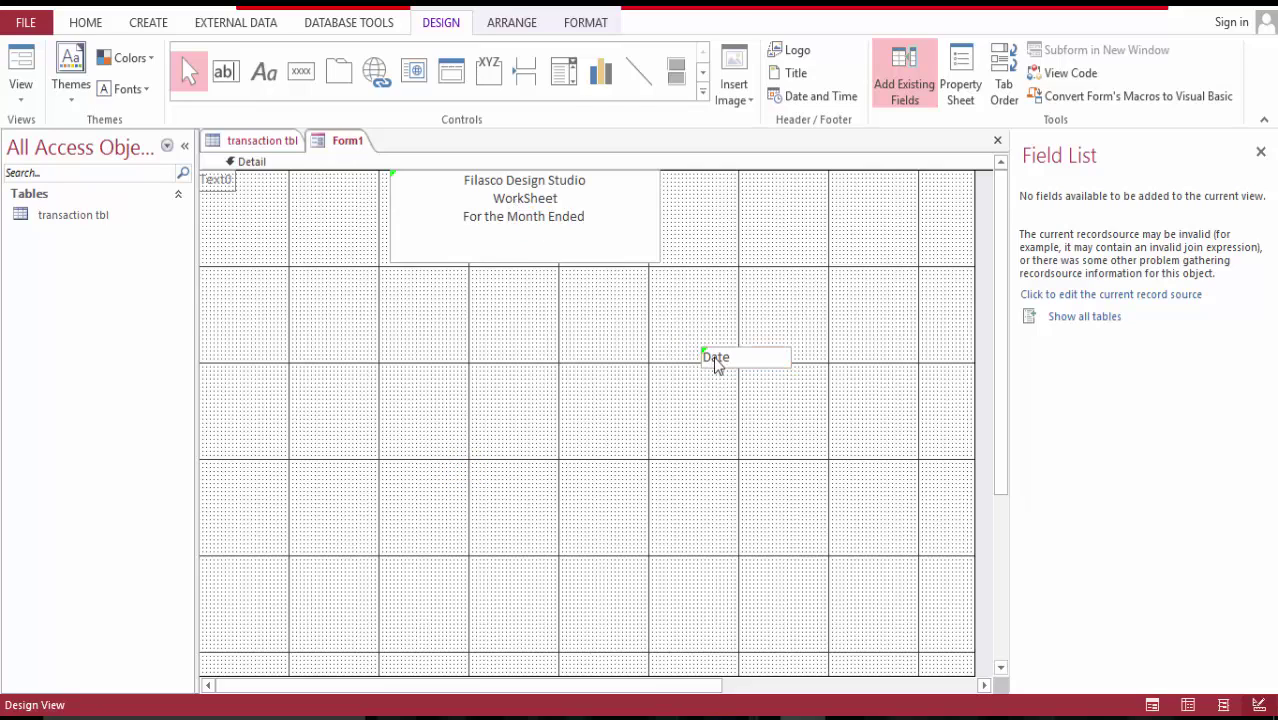
- Place the Date field right after "For the Month Ended" and narrow it to about 0.7 grid squares to fit inside the title box
drag(710, 360, 595, 217)
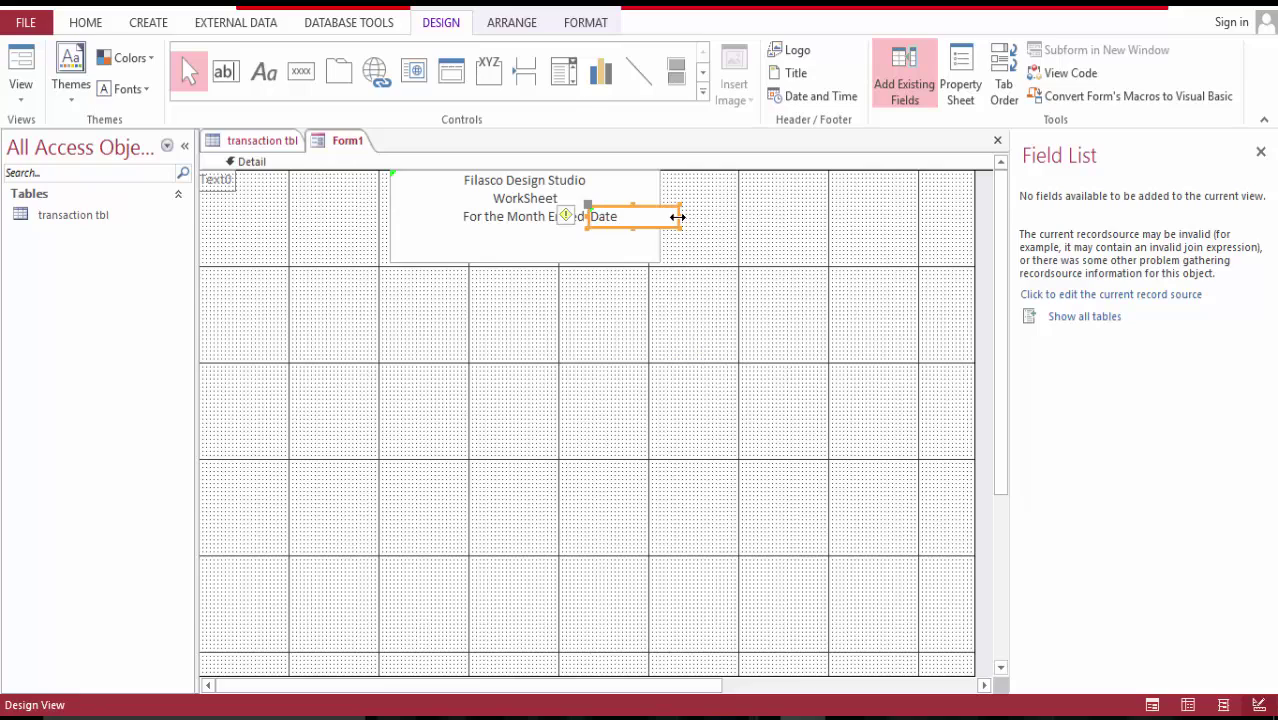
drag(674, 217, 650, 217)
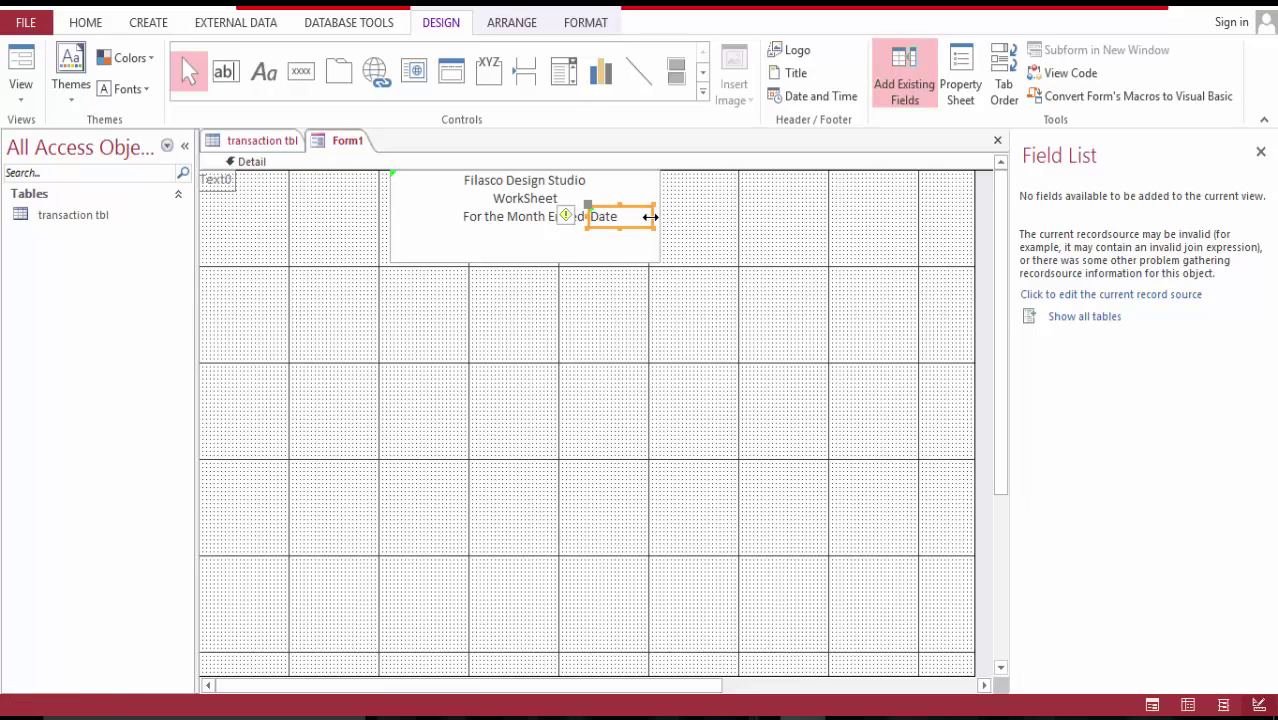
click(650, 217)
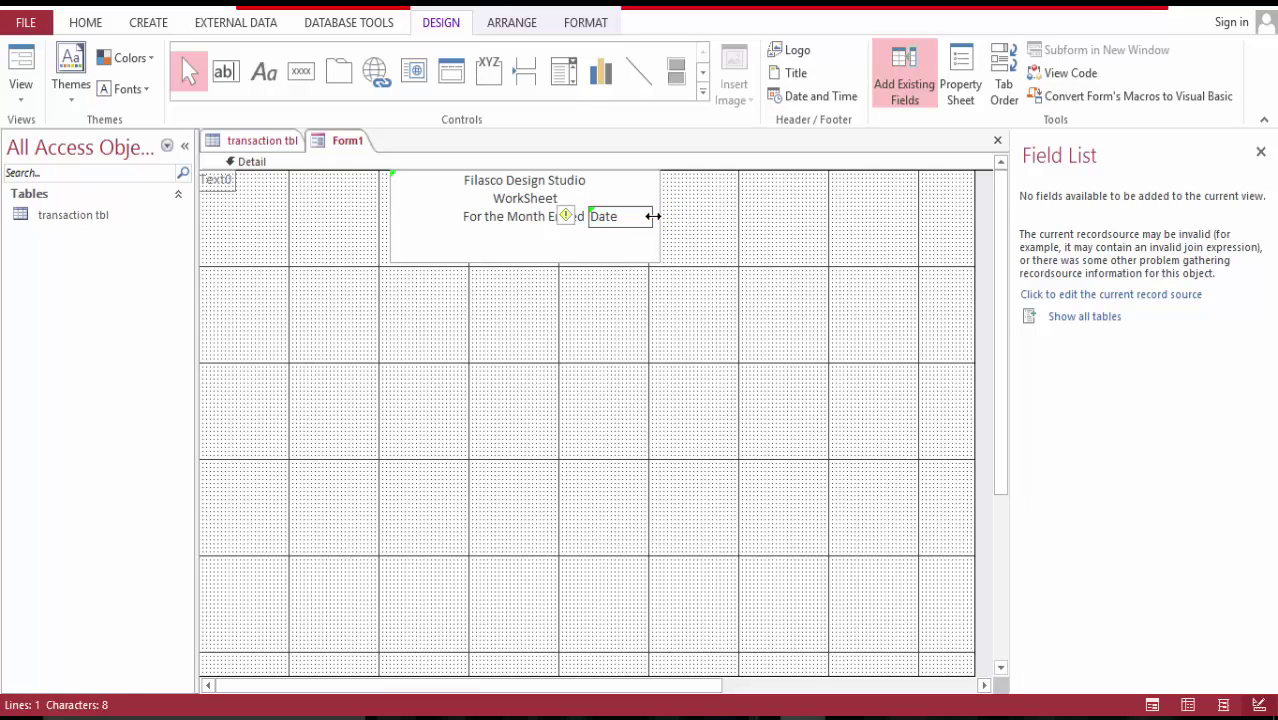
click(584, 216)
click(584, 216)
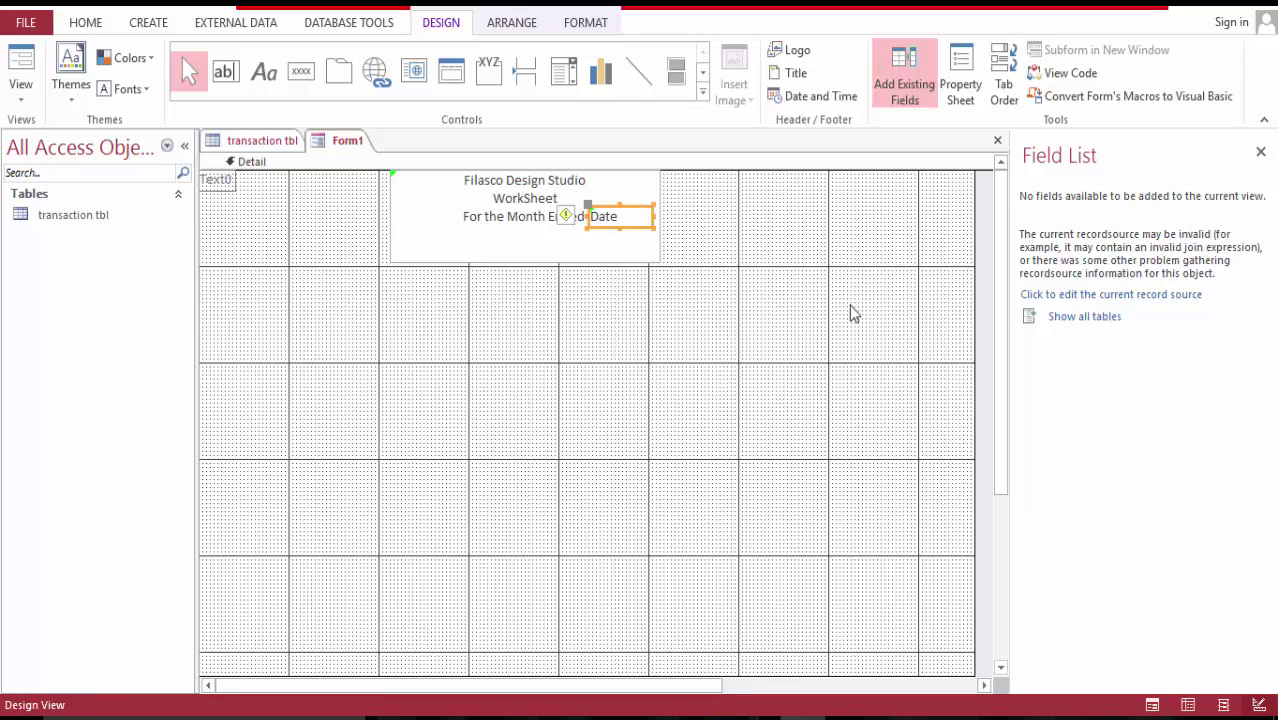
- Try to add the Cash and Dr 1 fields from transaction tbl to the form's Detail section
click(1081, 322)
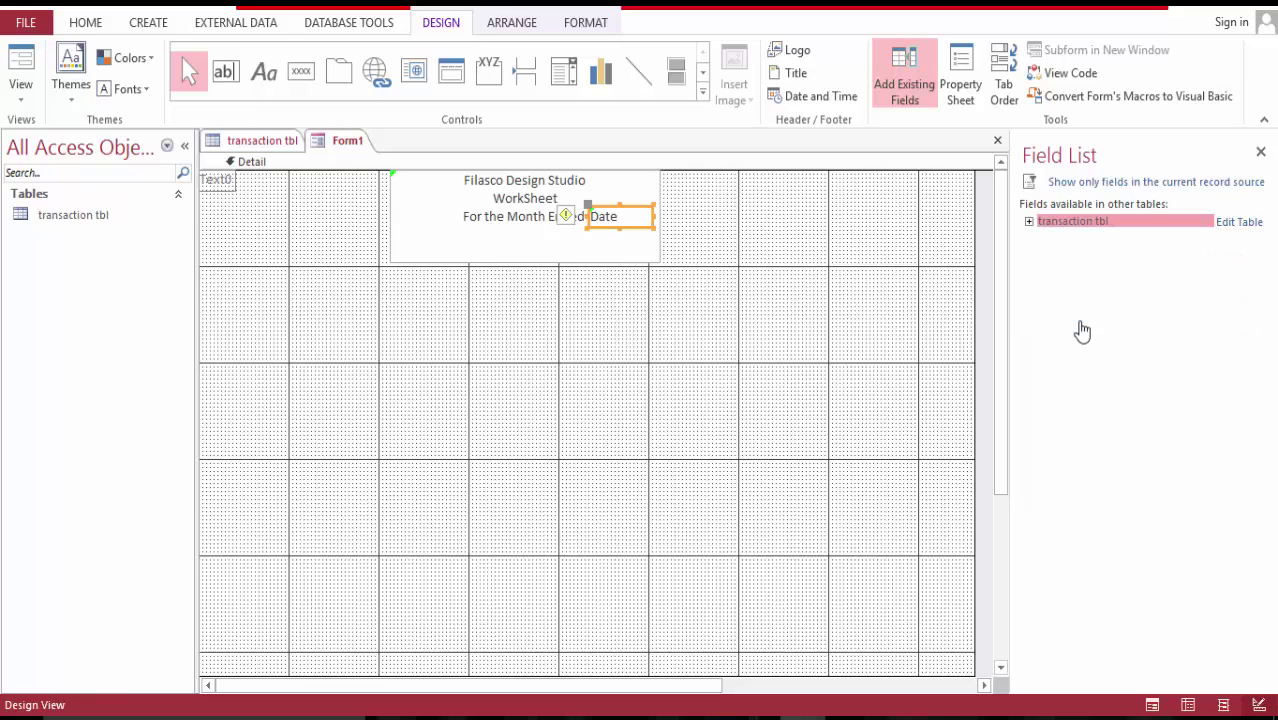
click(1029, 222)
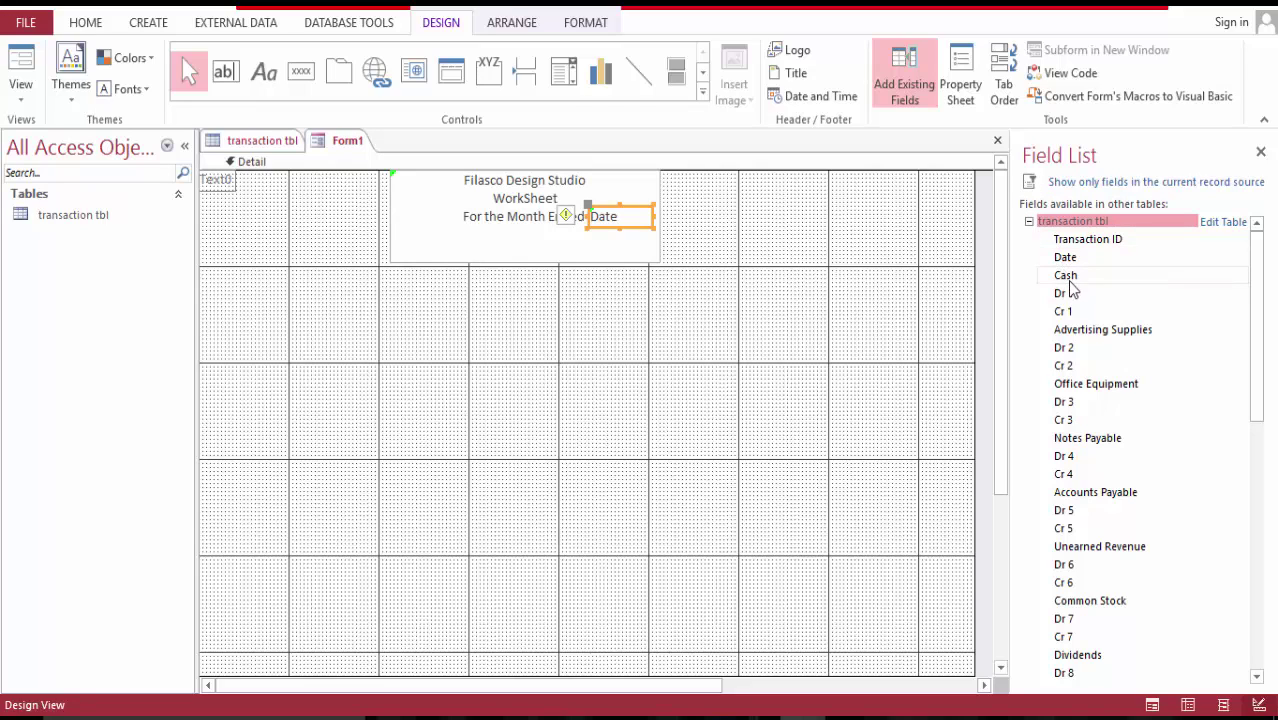
drag(1068, 279, 250, 310)
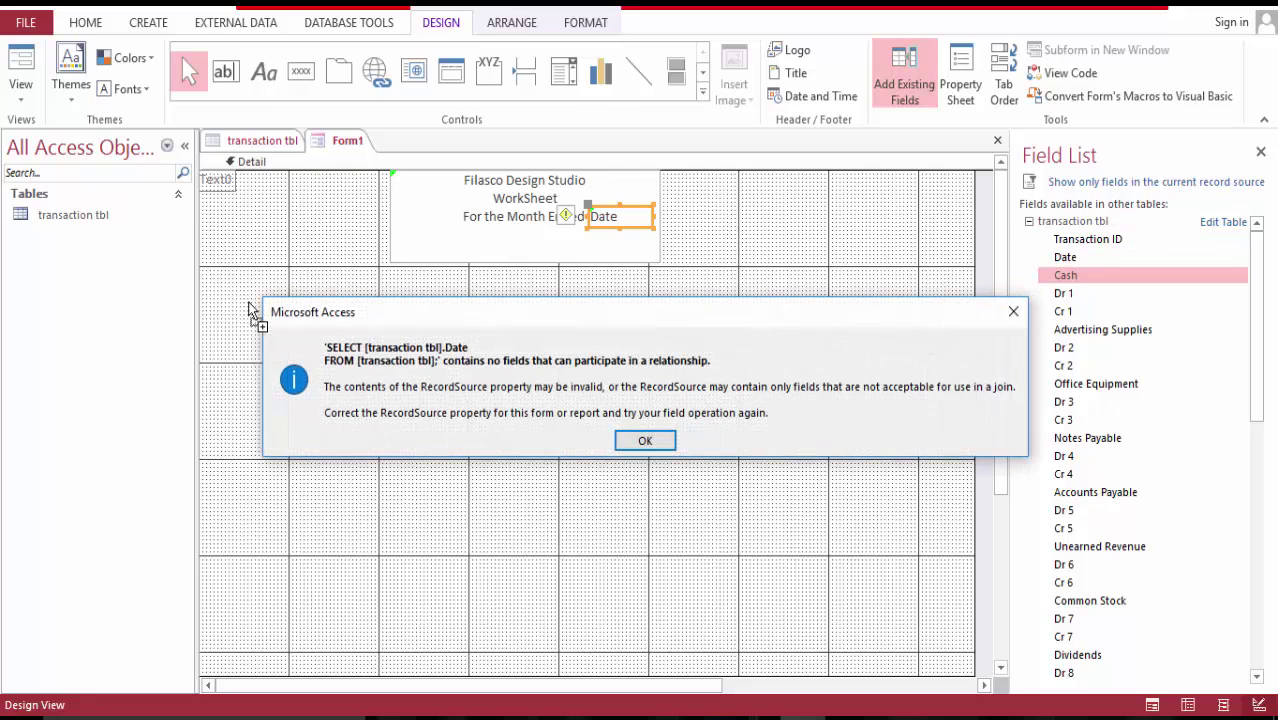
click(645, 442)
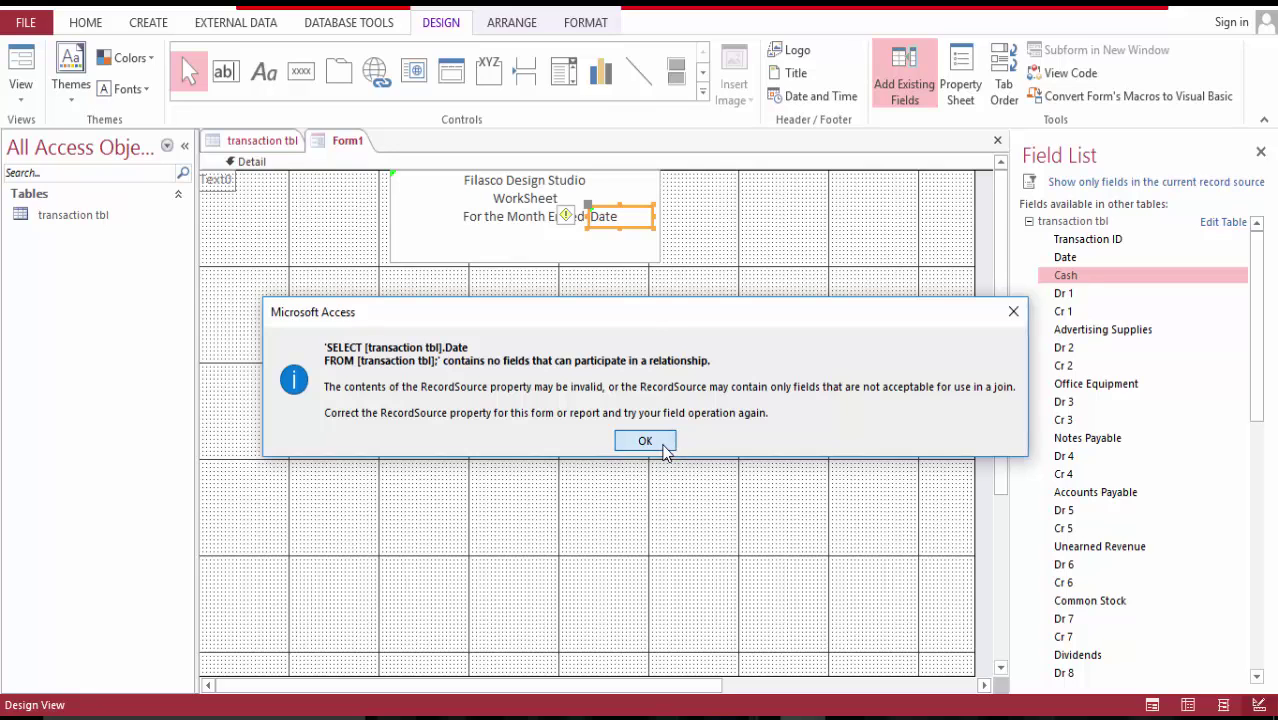
drag(1064, 278, 841, 434)
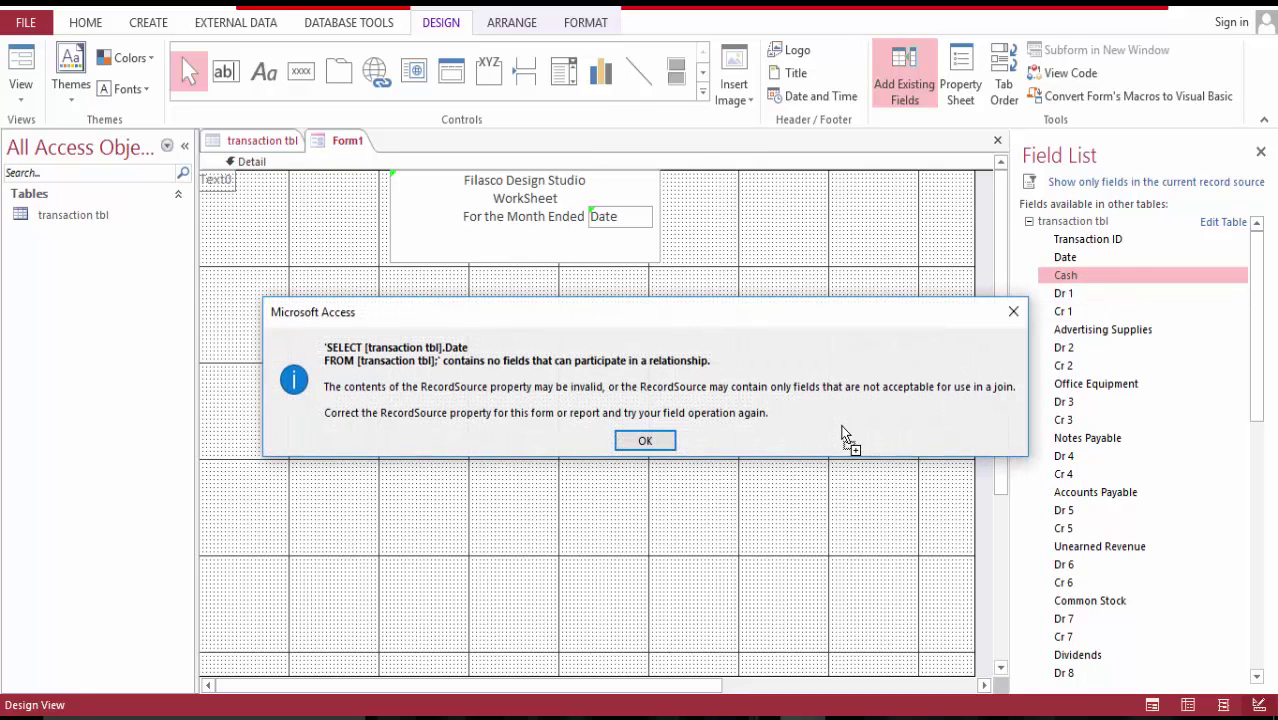
click(646, 441)
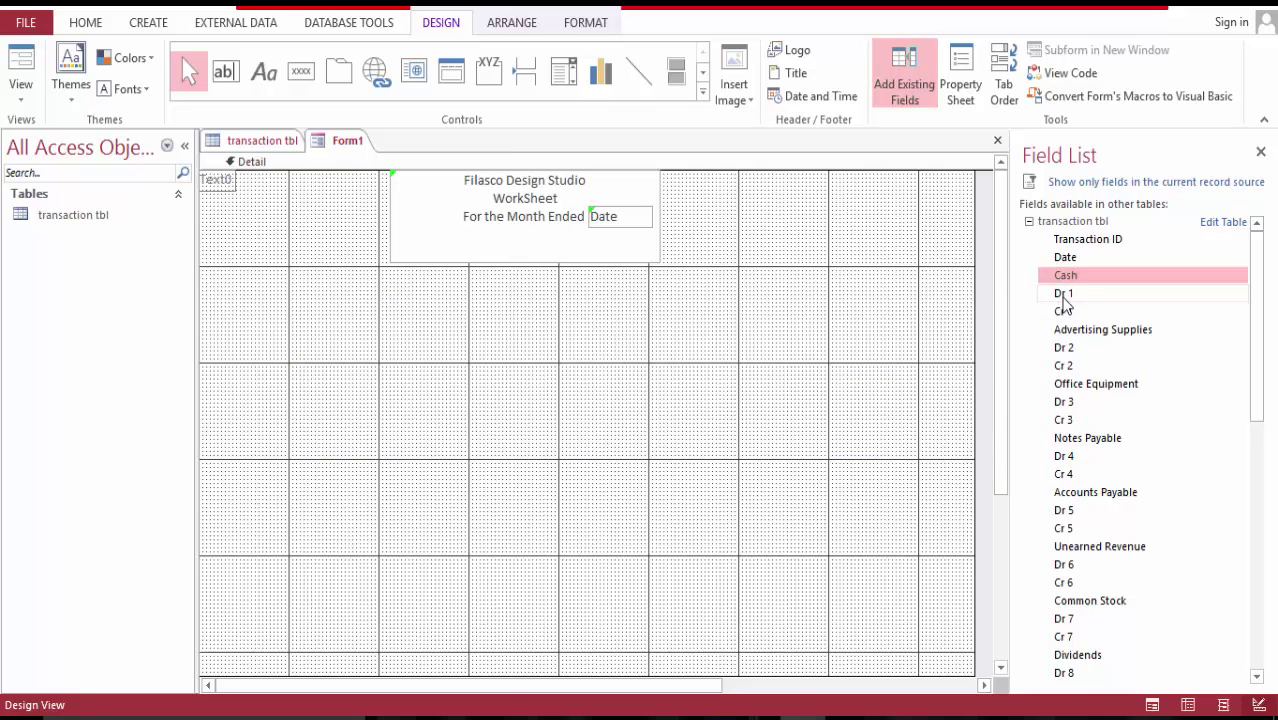
drag(1063, 300, 906, 308)
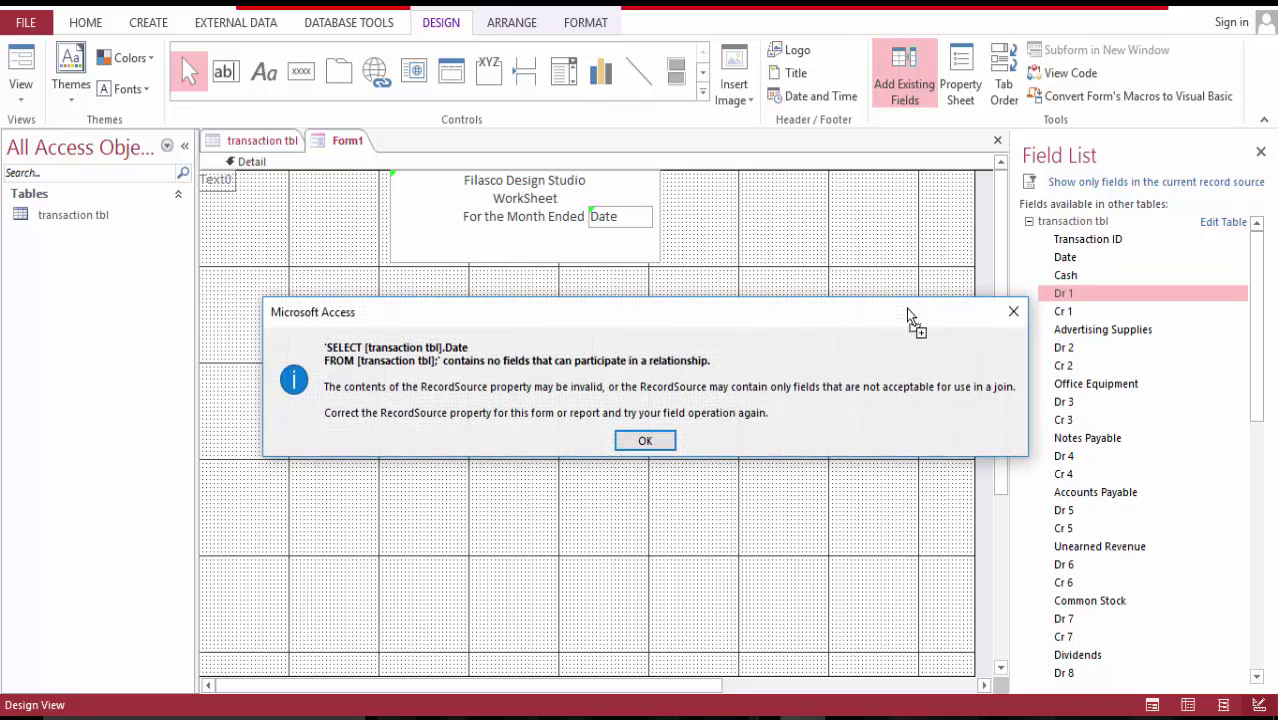
click(646, 444)
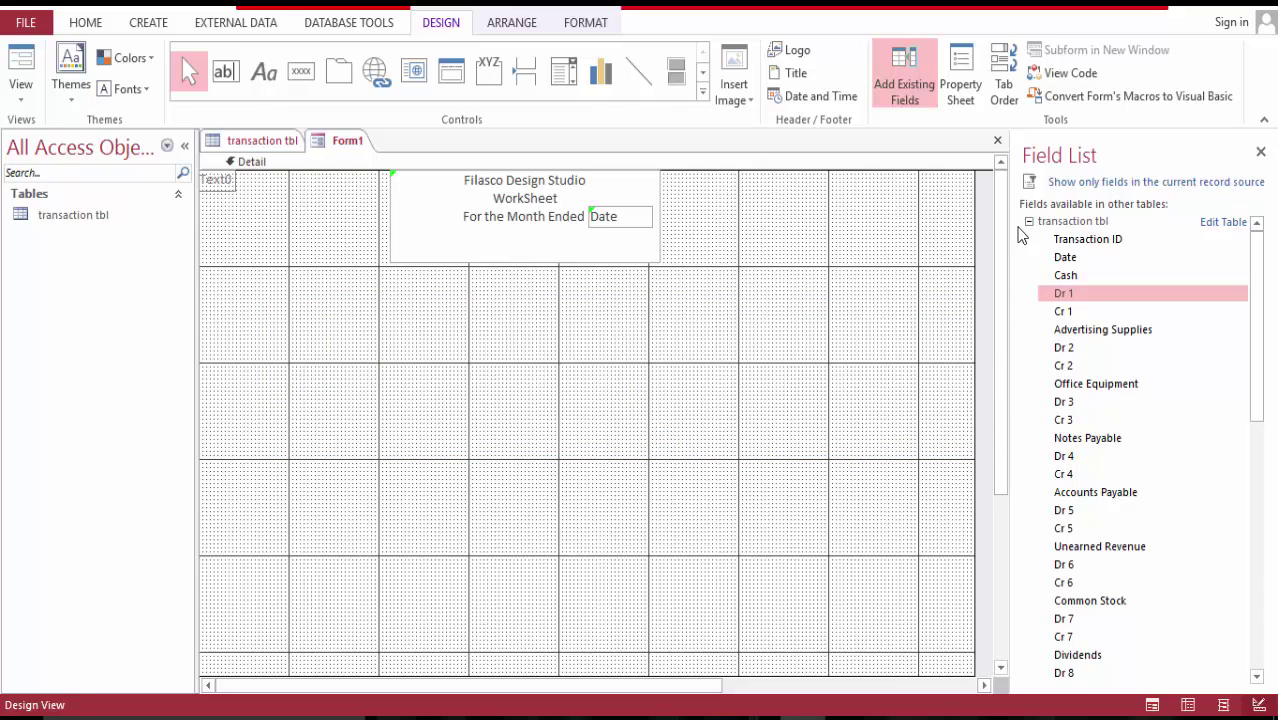
- Close the field list and try to switch the form to Form View
click(1261, 152)
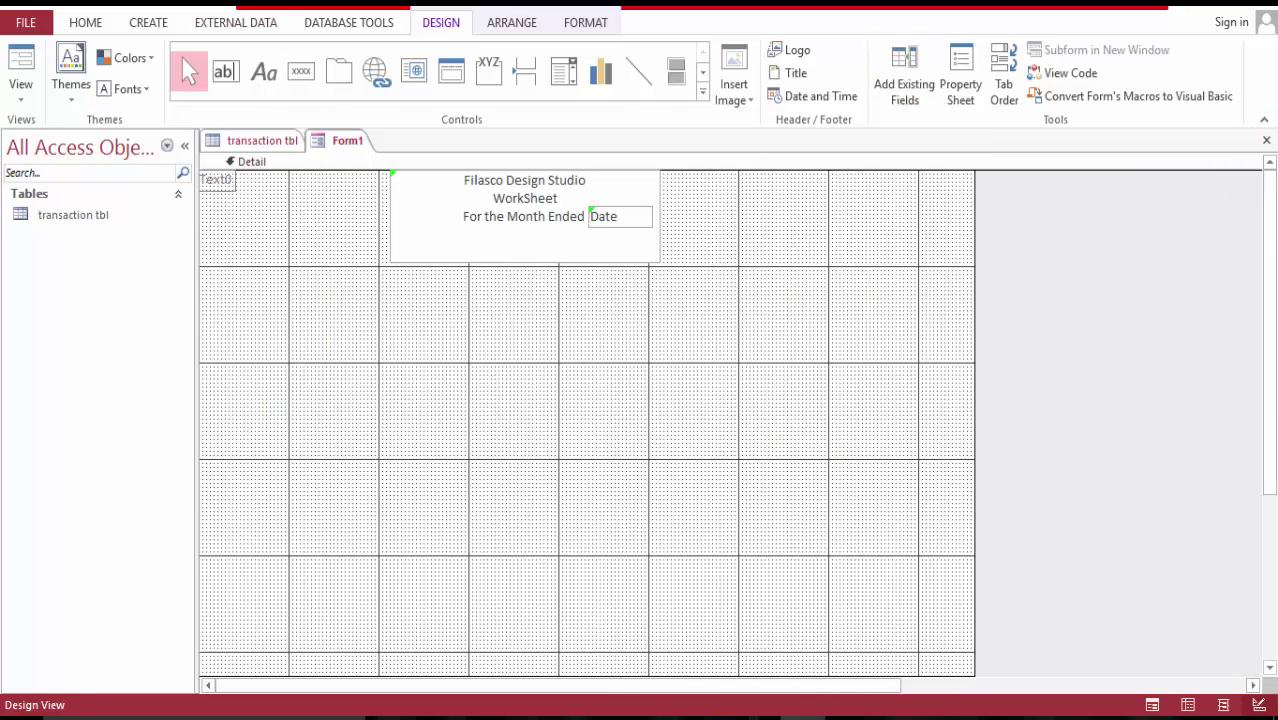
click(12, 72)
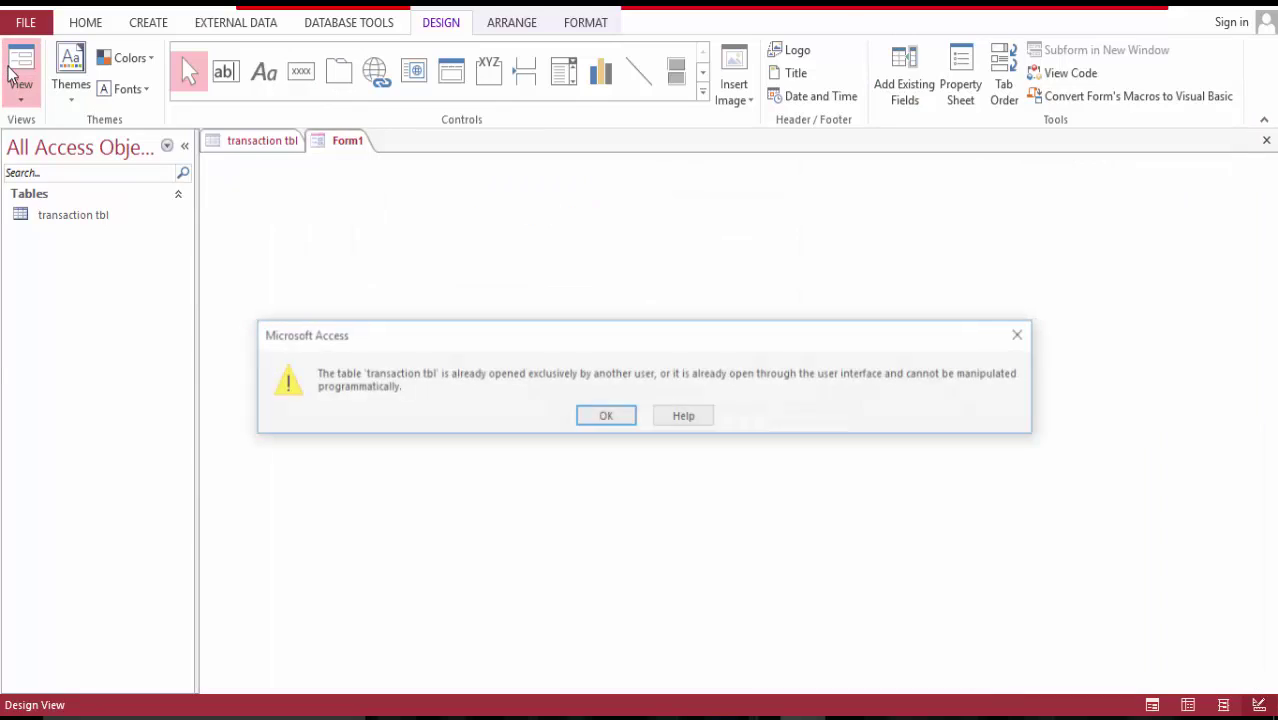
click(609, 419)
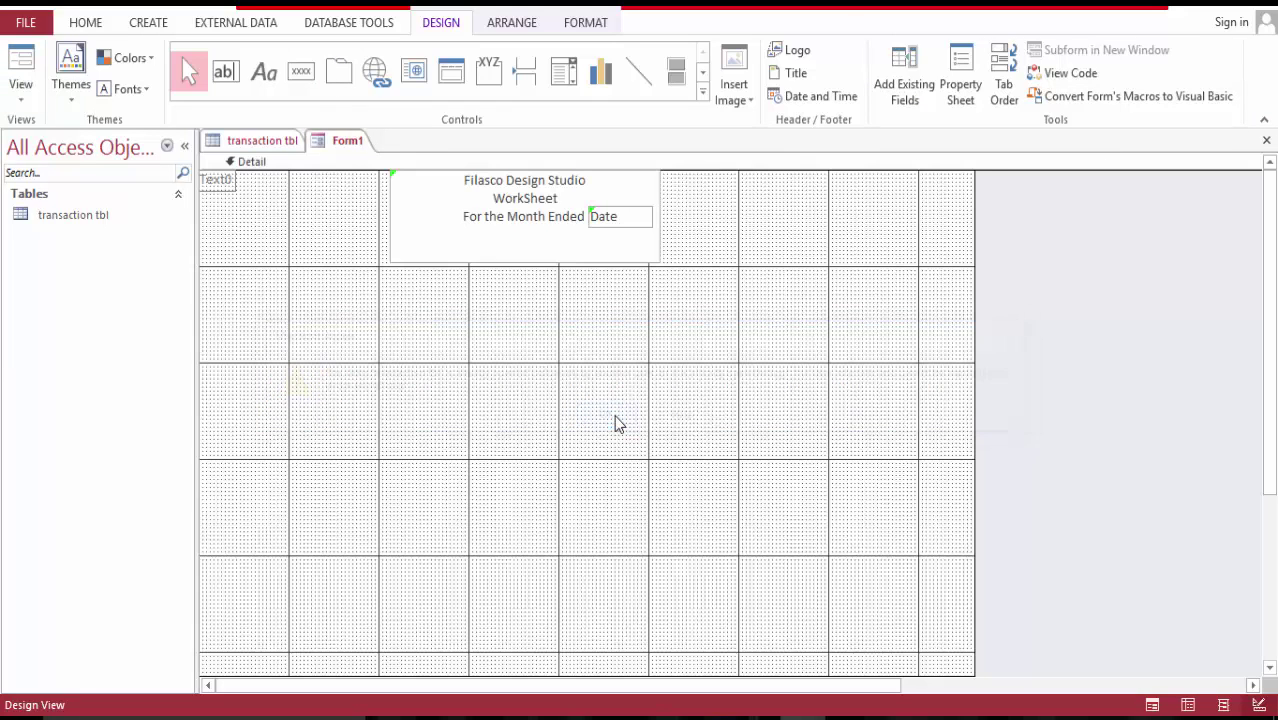
- Close the form and save it under the name "worksheet form"
right_click(340, 142)
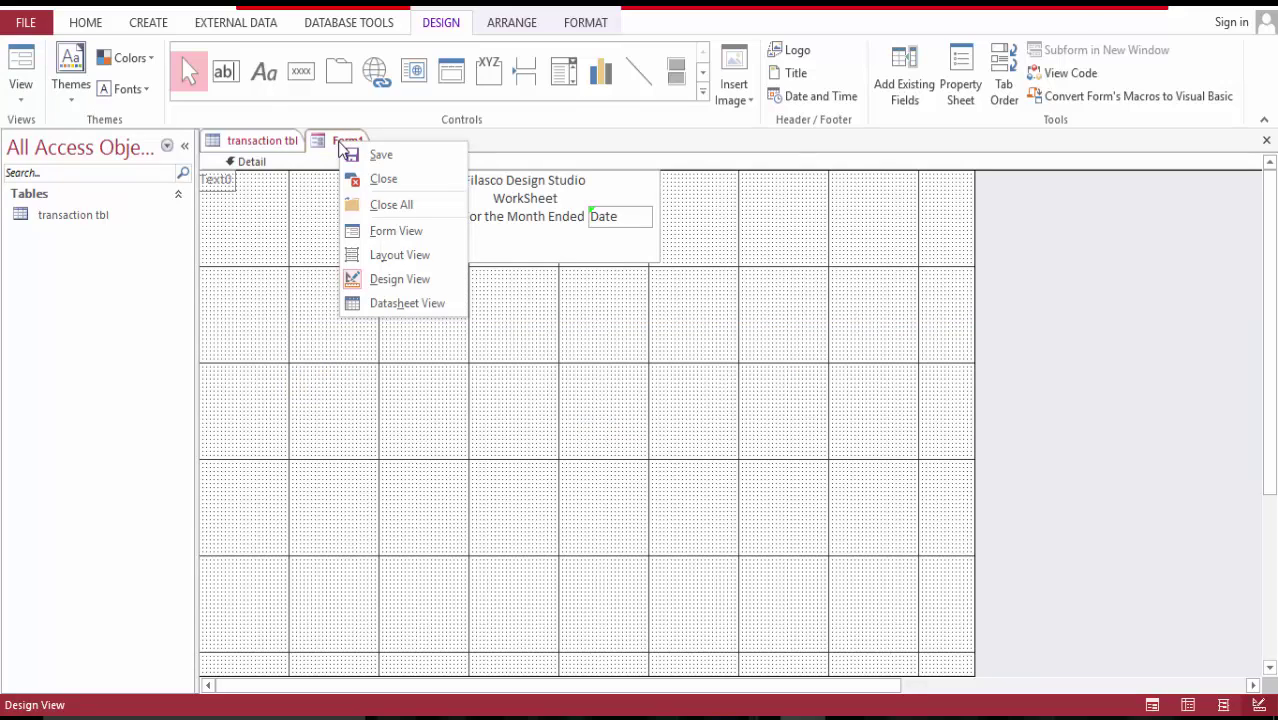
click(384, 180)
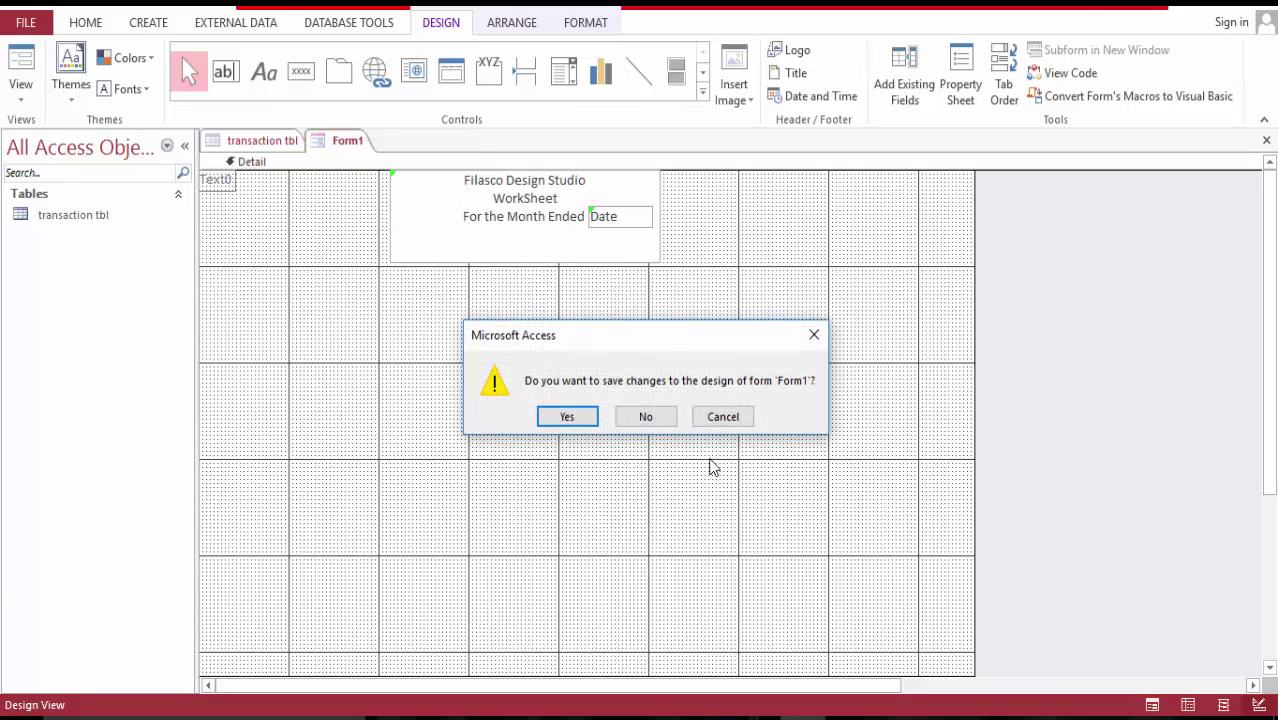
click(568, 418)
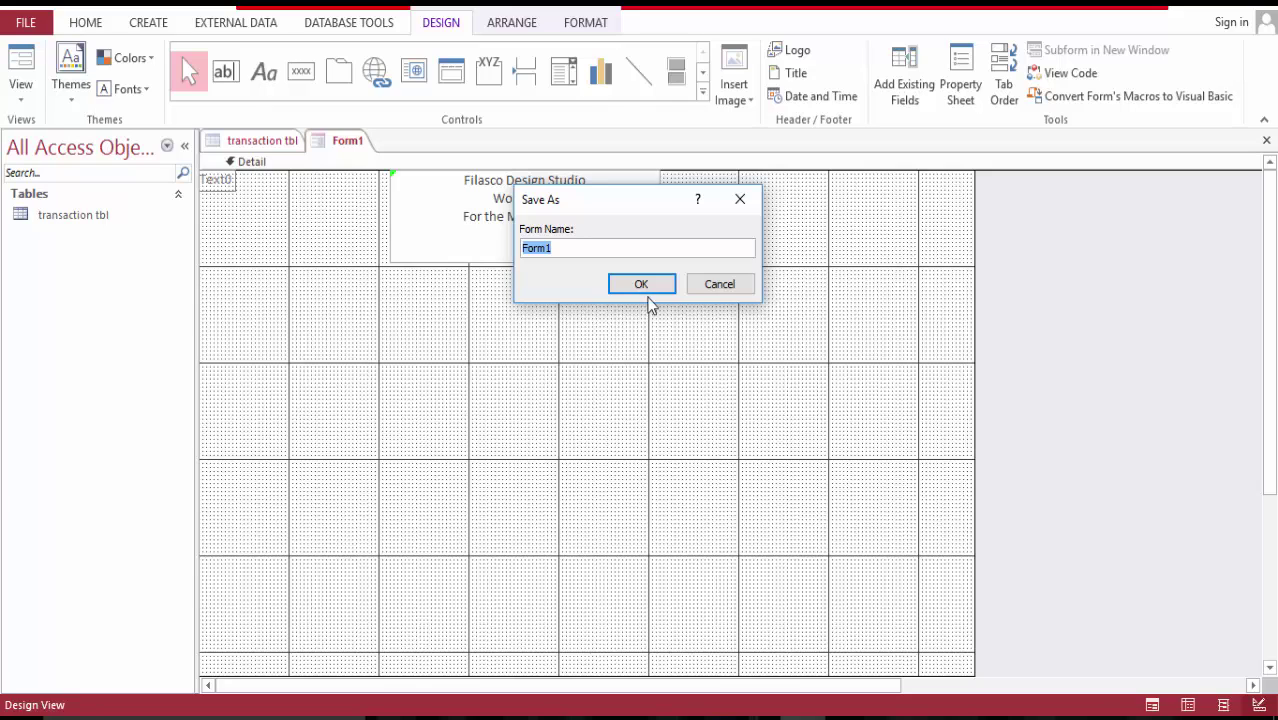
text(worksheet f)
click(641, 290)
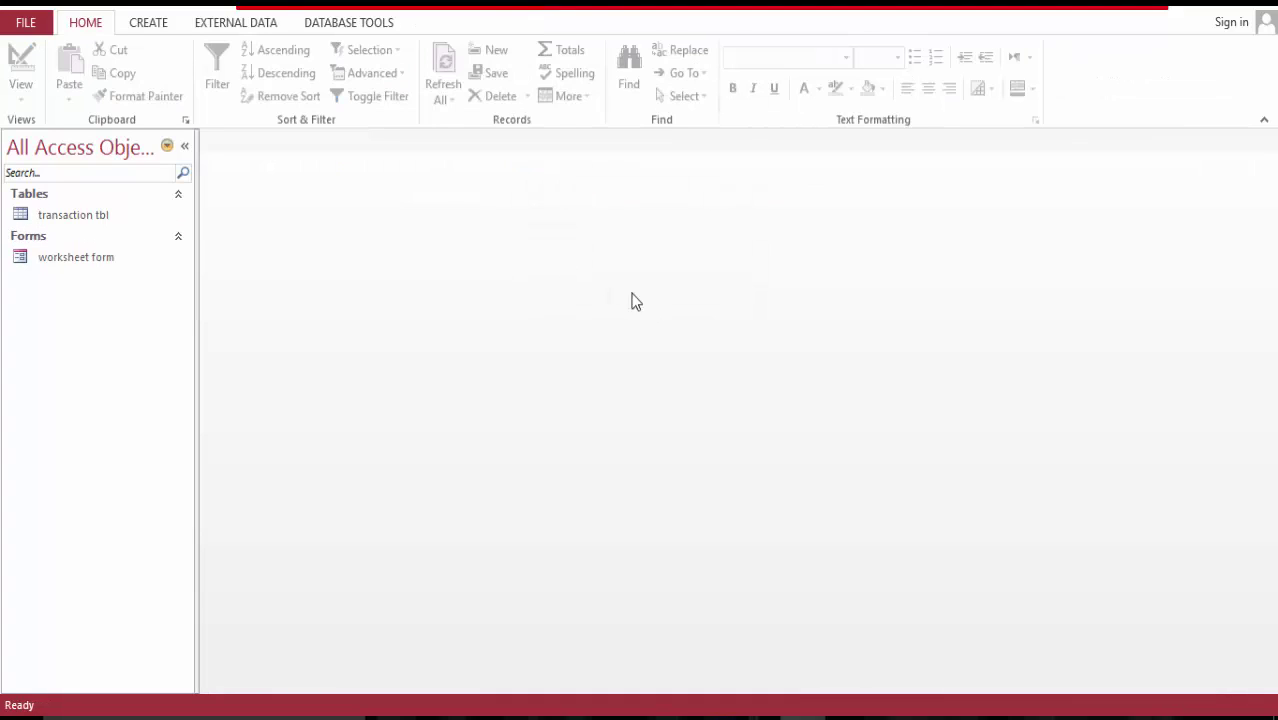
- Open transaction tbl and the worksheet form, and show the form in Layout View
click(97, 218)
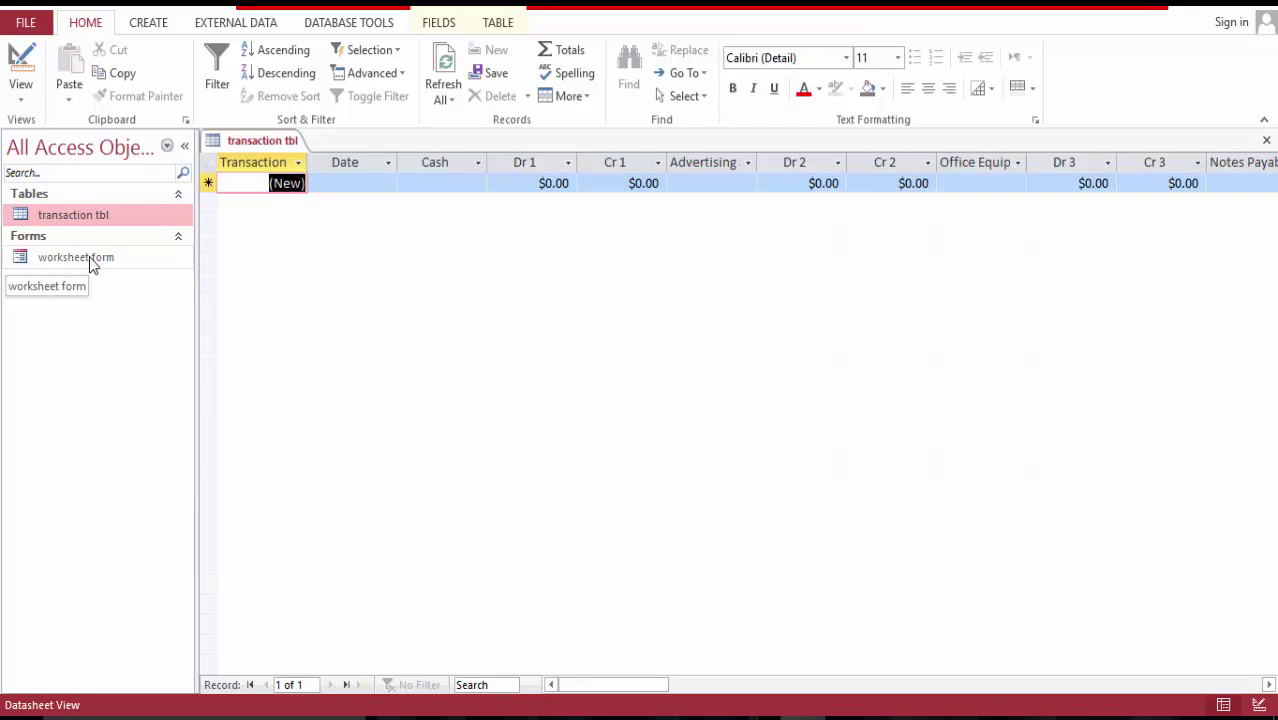
double_click(89, 259)
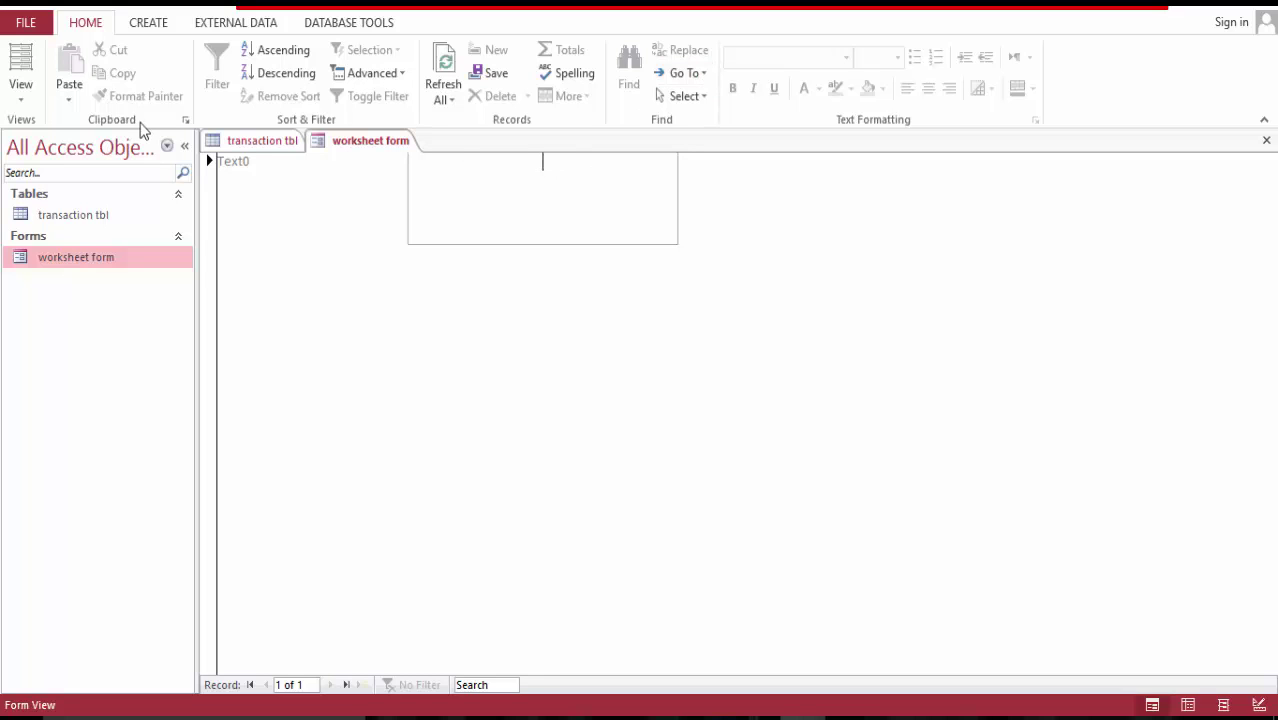
click(24, 70)
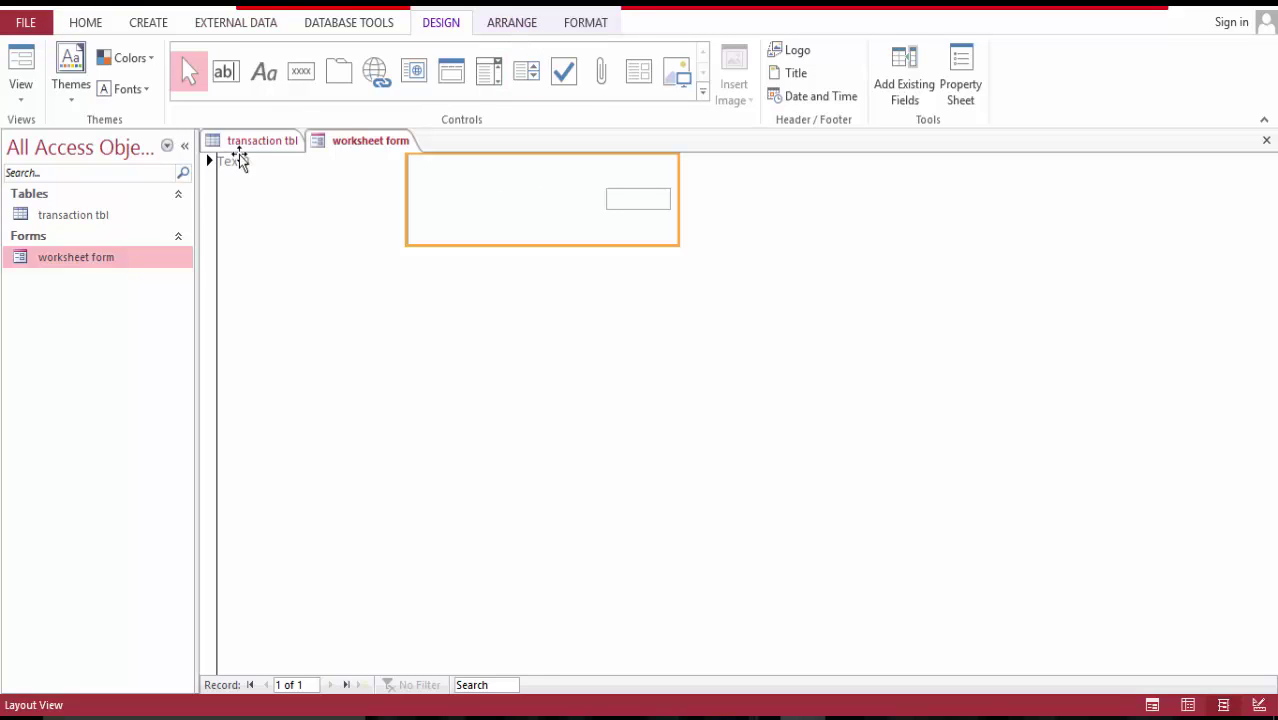
click(20, 66)
click(20, 66)
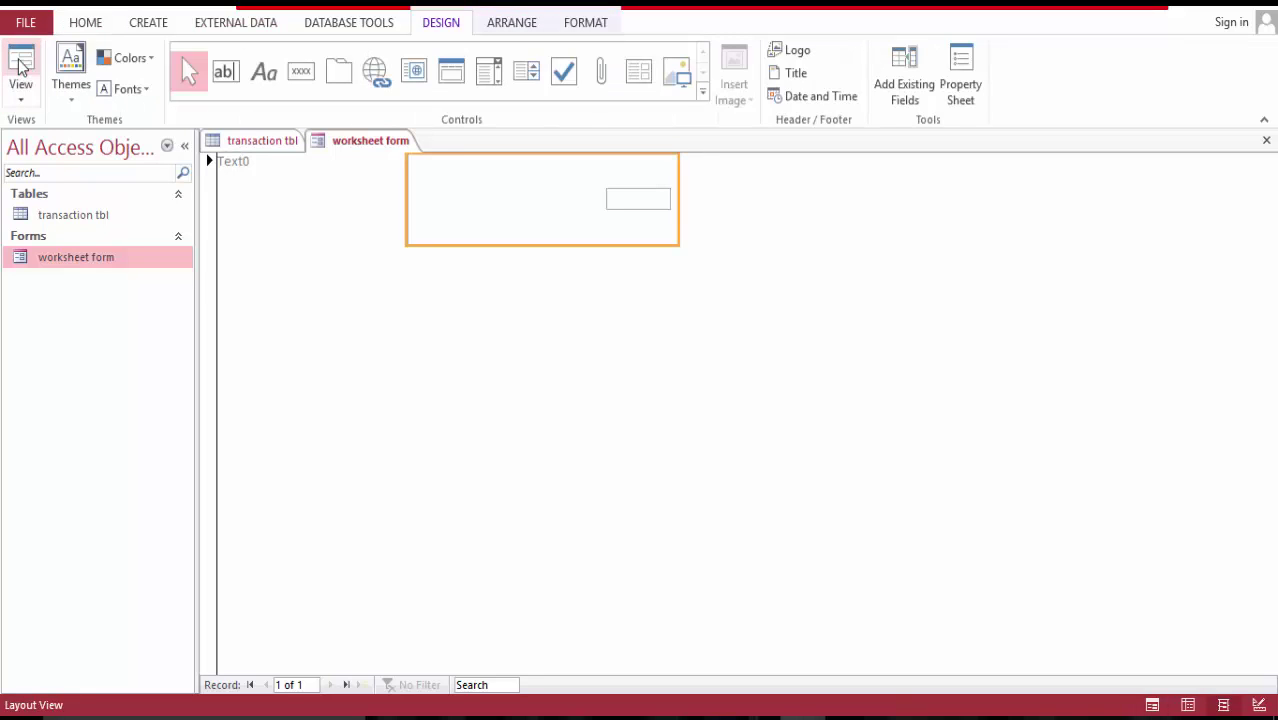
- Delete the title text box and the Date field from the worksheet form
click(366, 231)
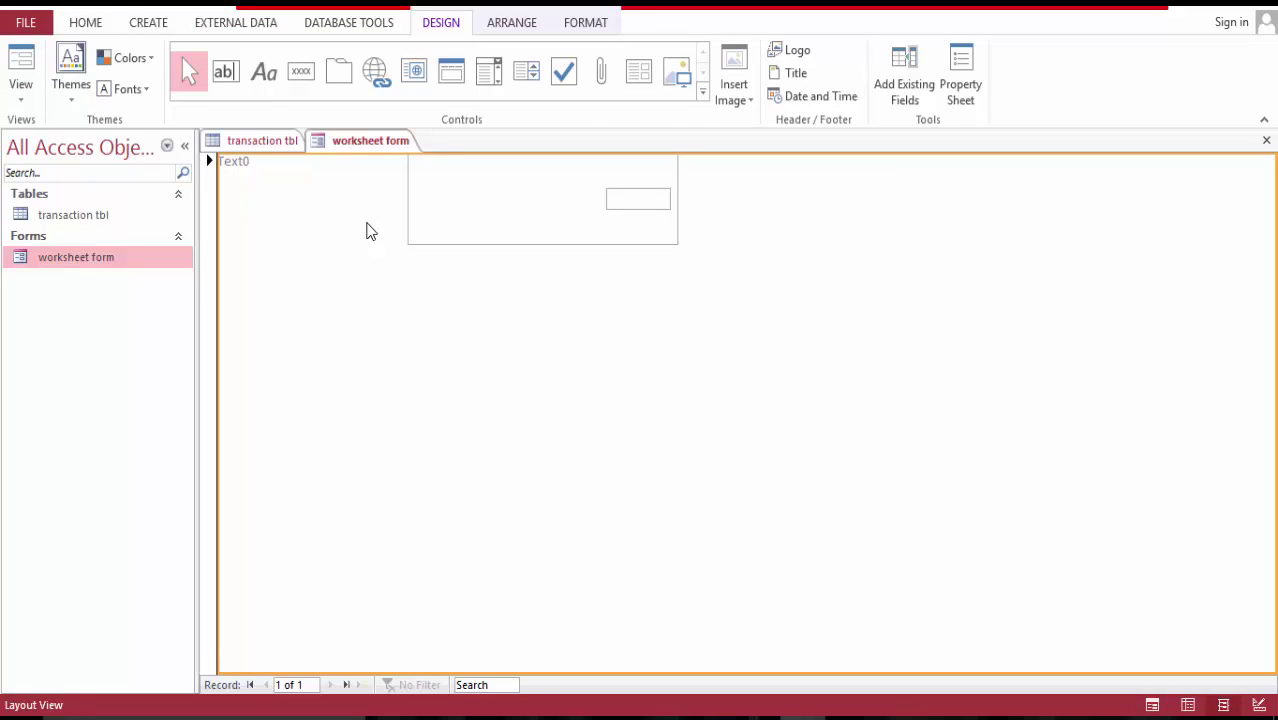
click(458, 224)
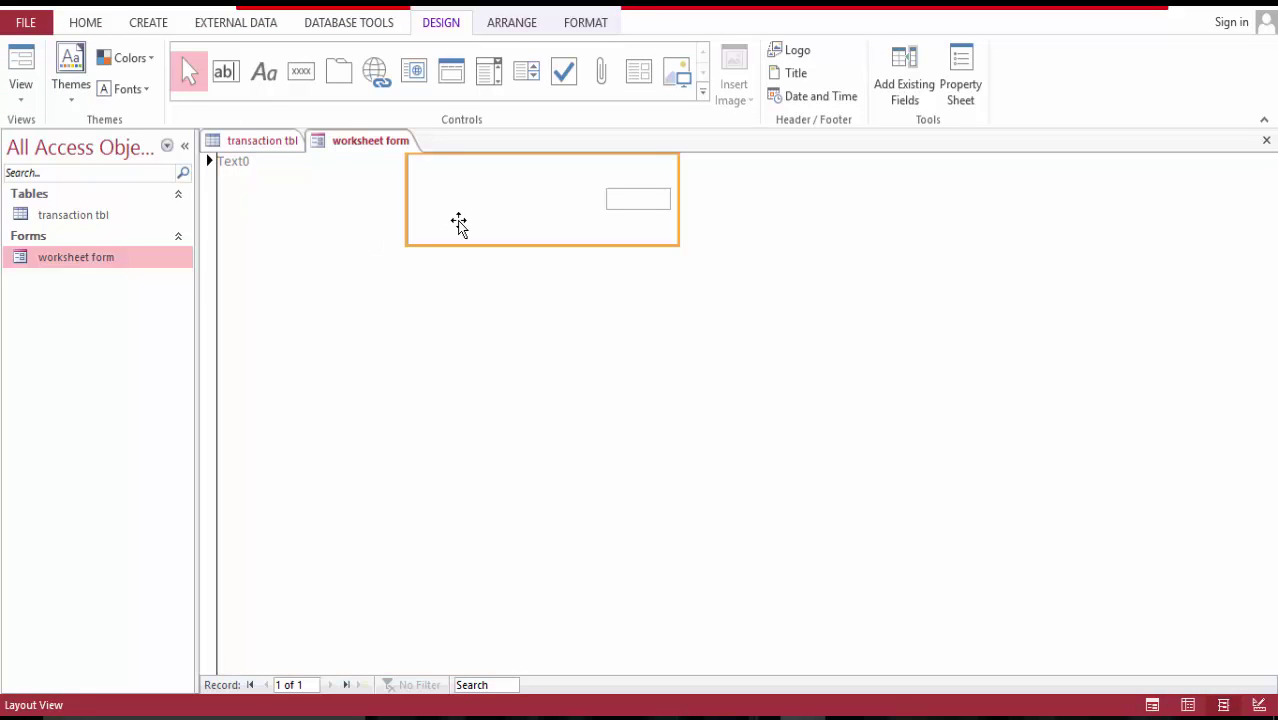
key(Delete)
click(630, 204)
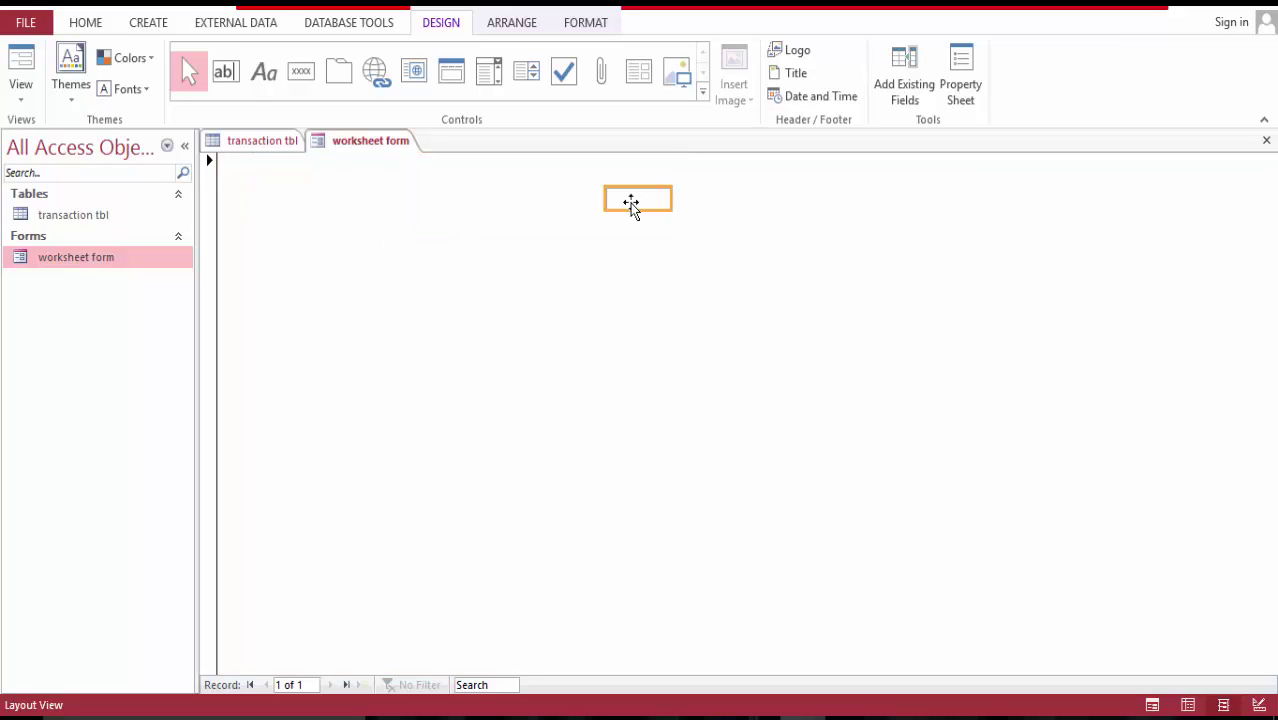
key(Delete)
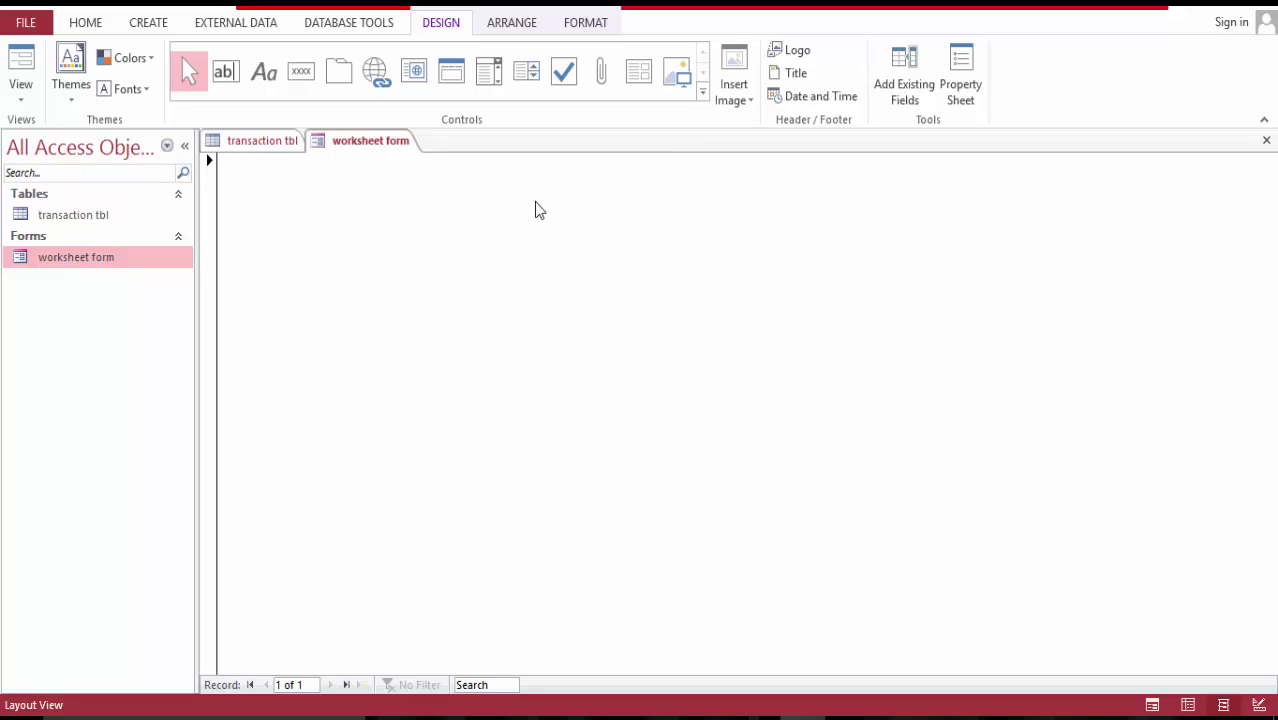
- Switch the worksheet form from Layout View to Design View
click(20, 58)
click(20, 58)
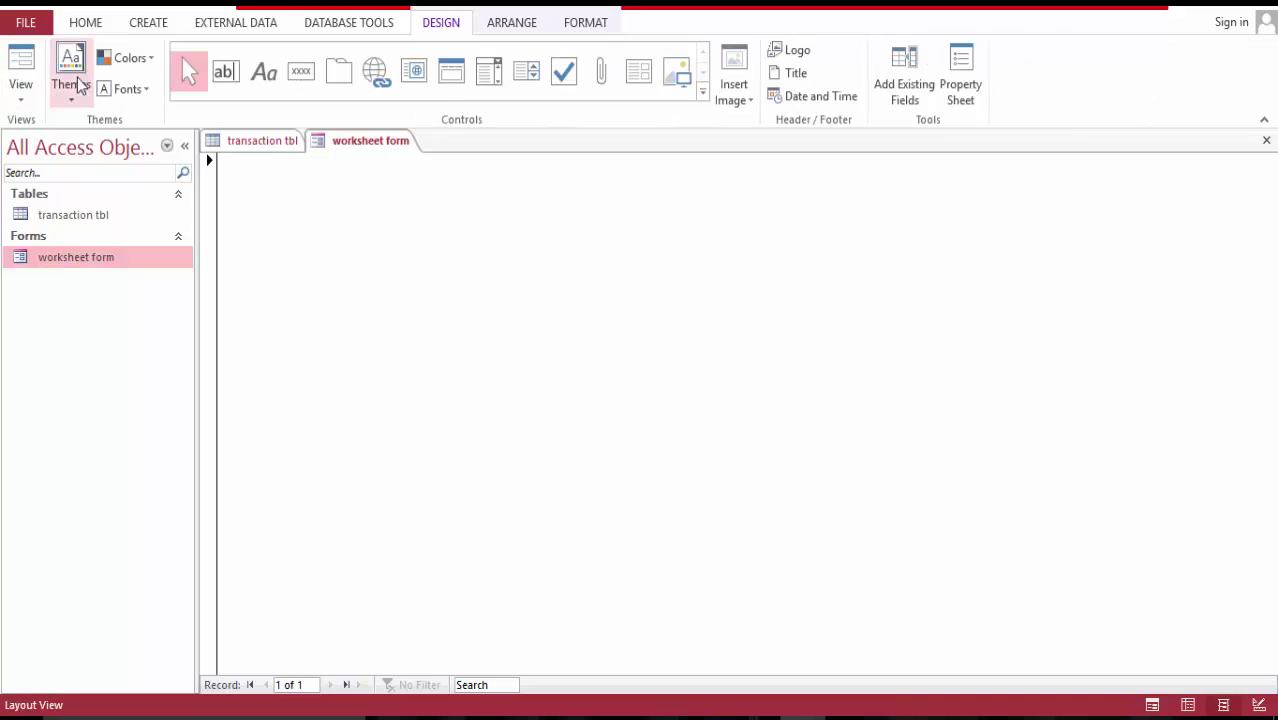
right_click(22, 89)
click(21, 93)
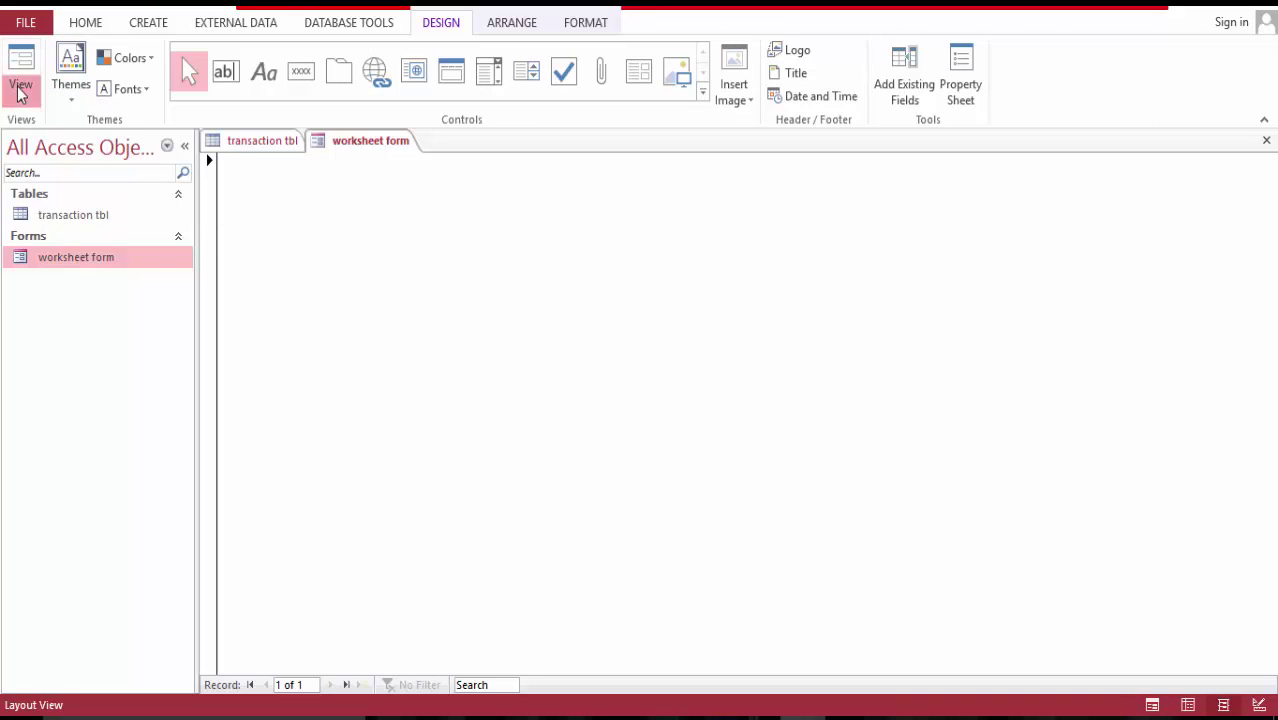
click(20, 95)
click(18, 100)
click(17, 101)
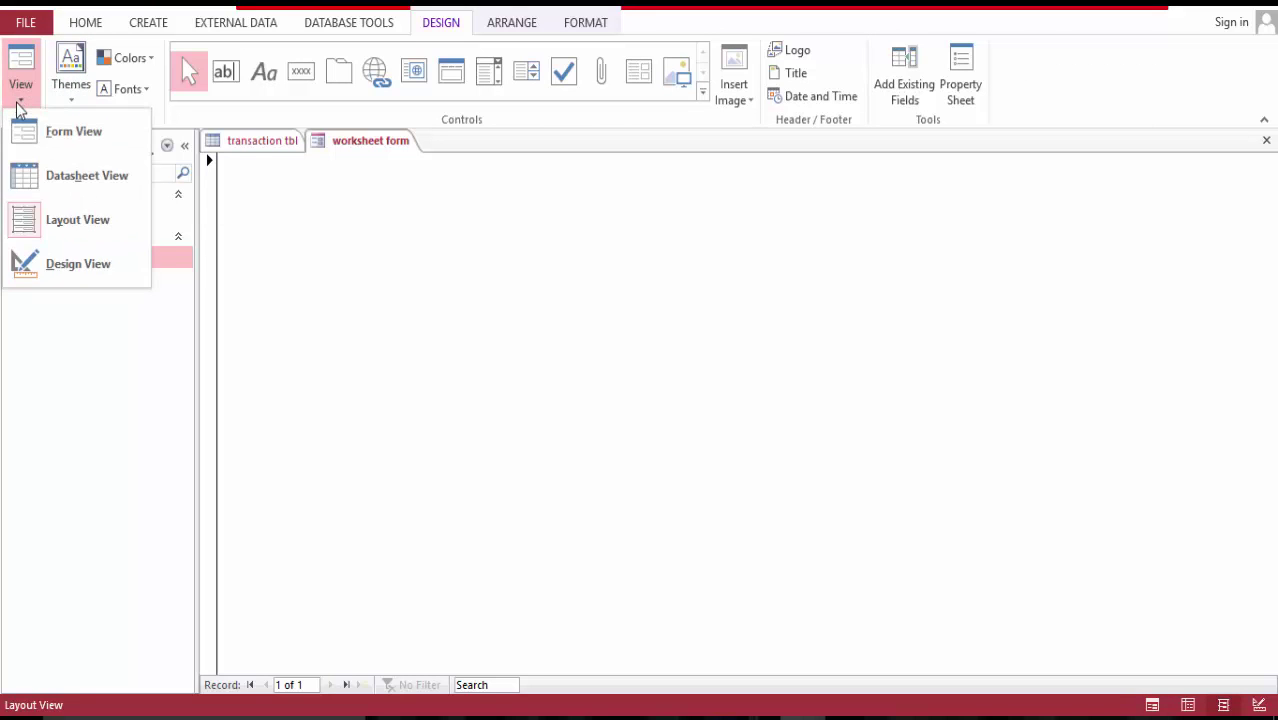
click(80, 229)
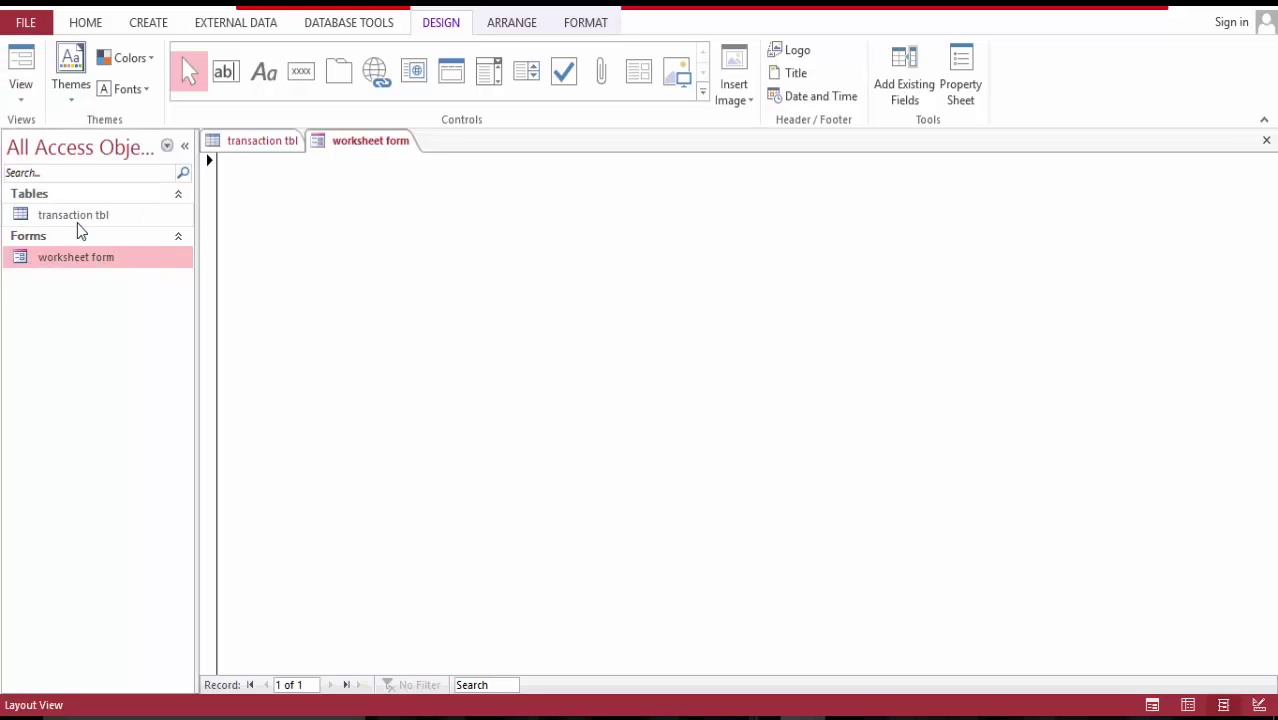
click(31, 96)
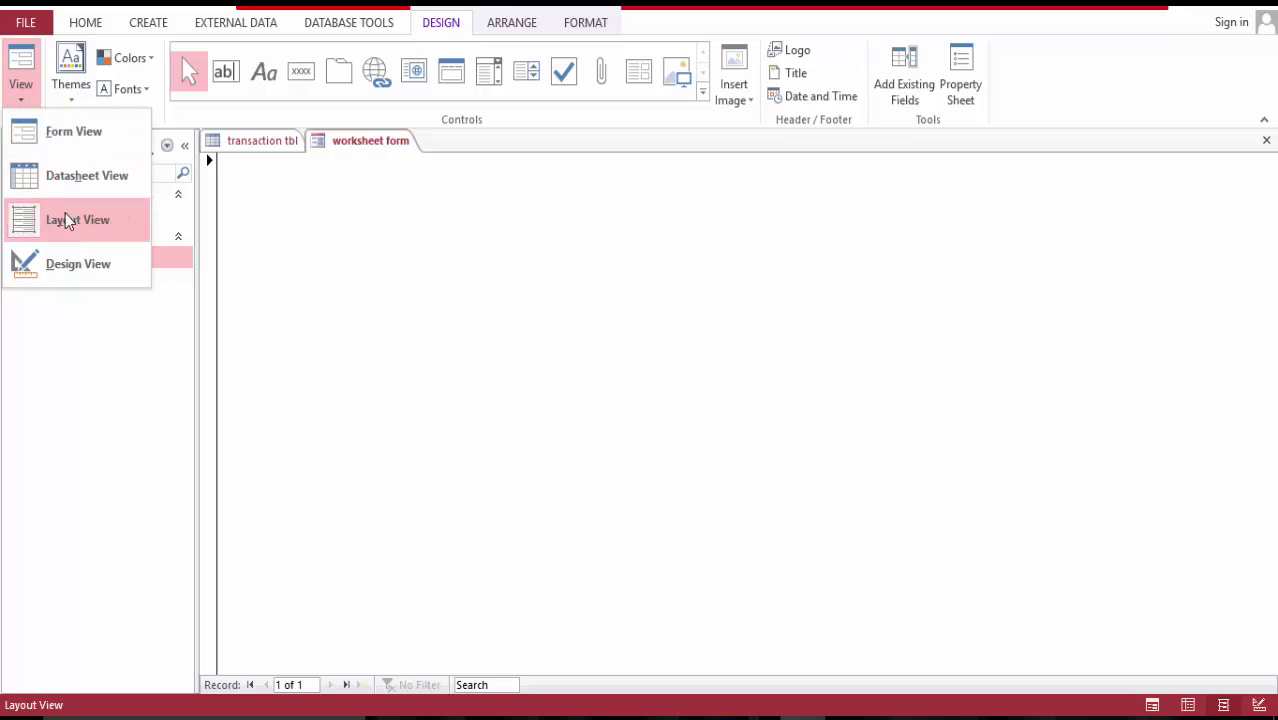
click(72, 264)
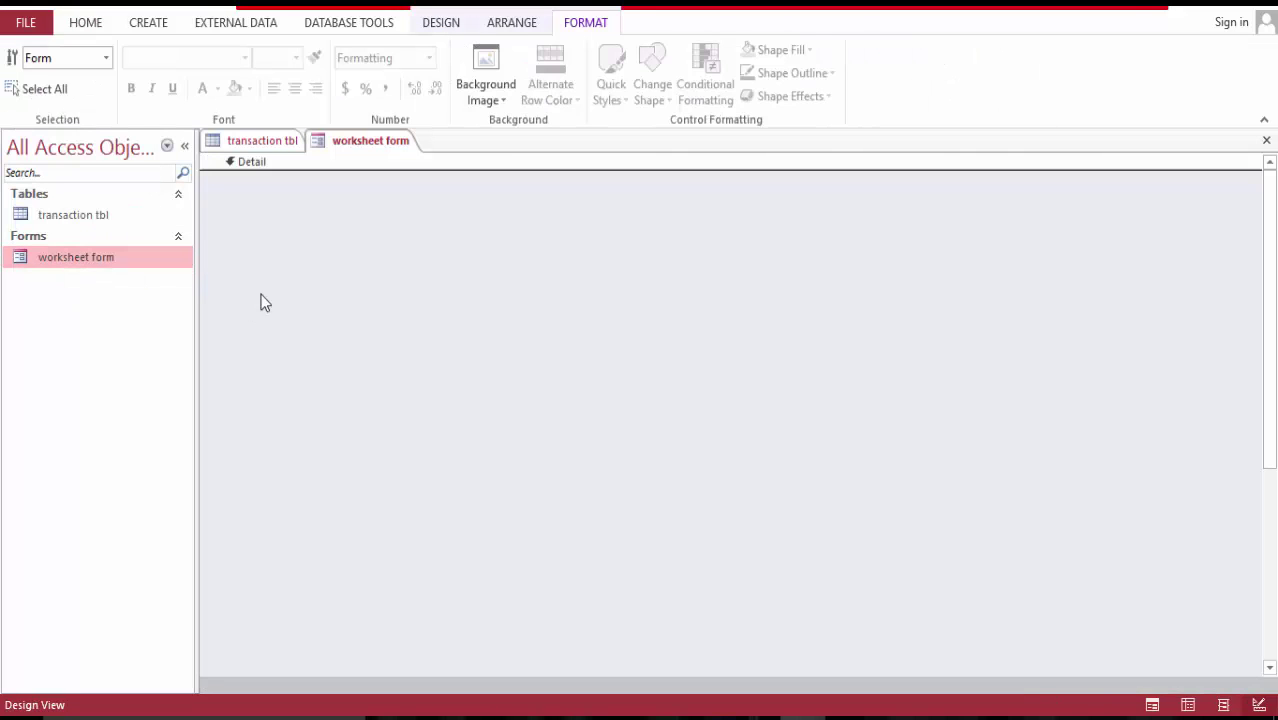
- Close the worksheet form and save the changes to its design
click(323, 166)
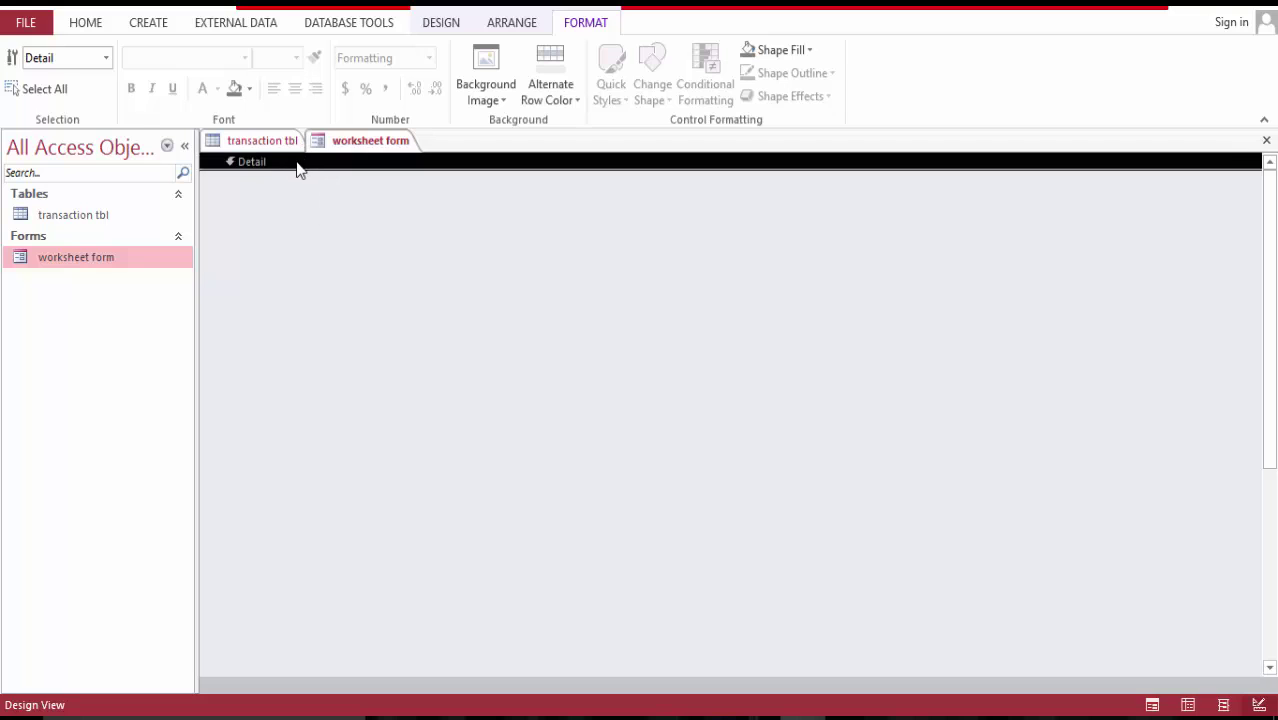
right_click(385, 150)
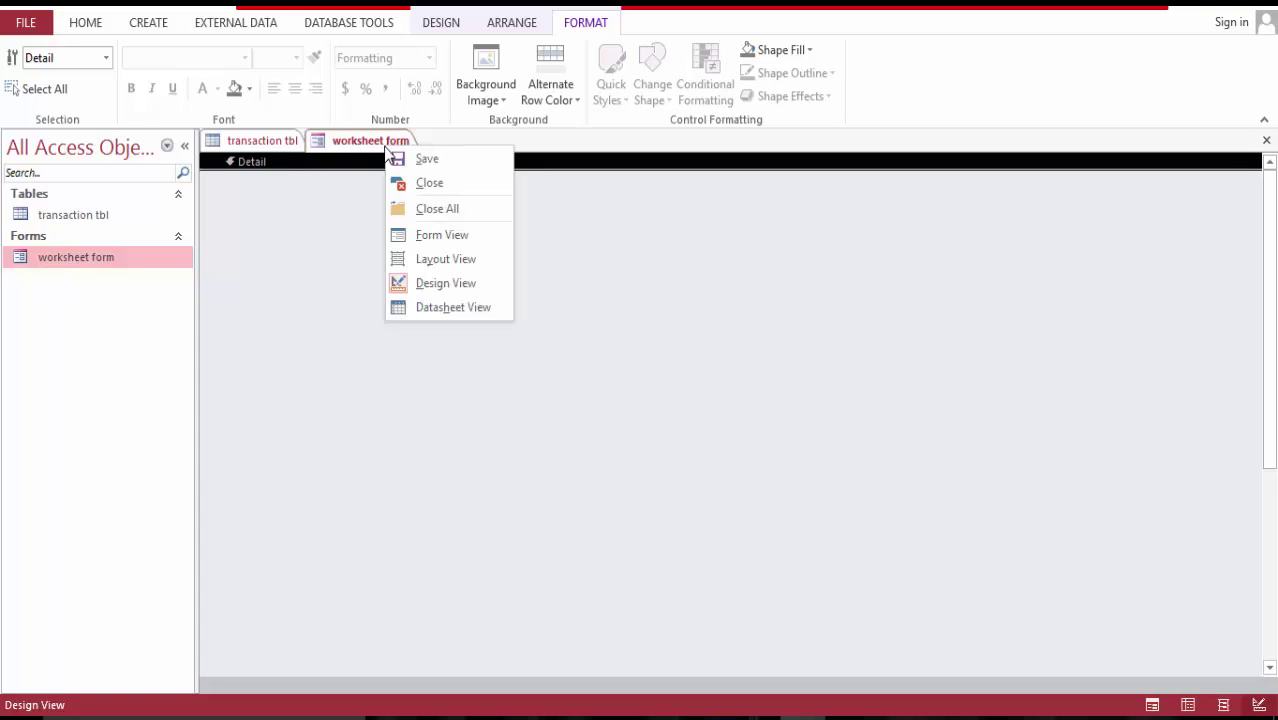
click(428, 183)
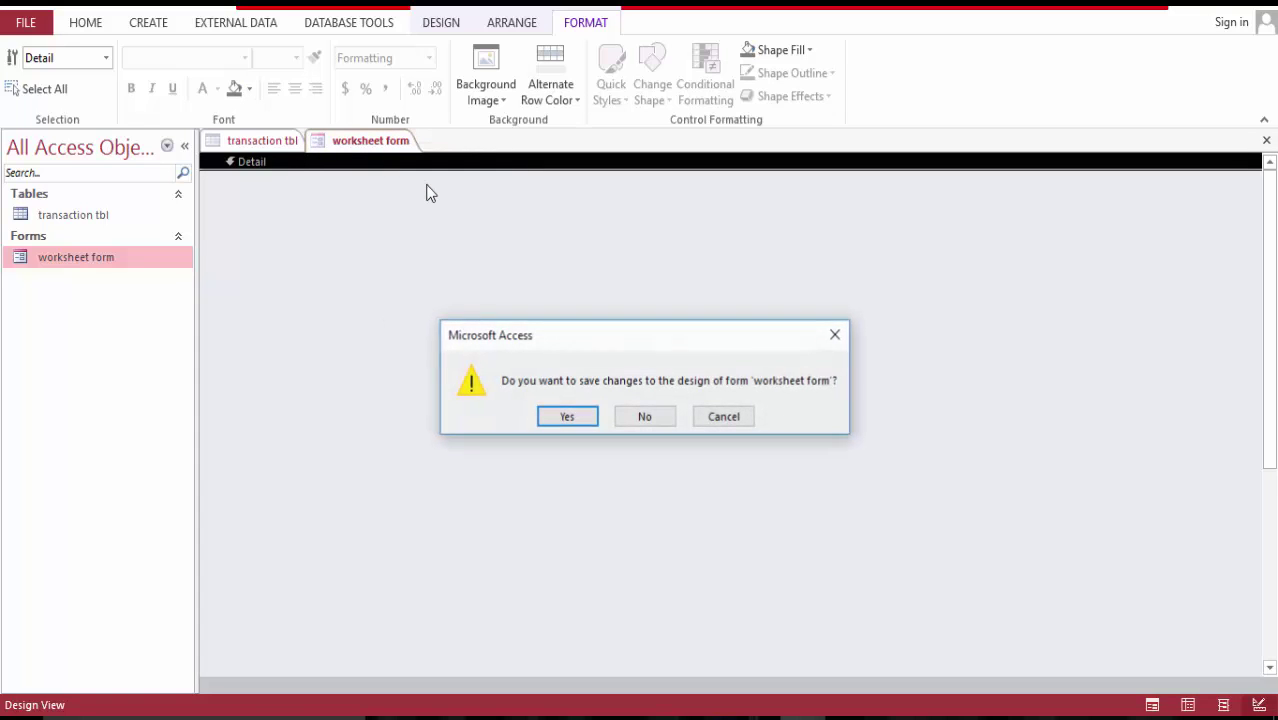
click(567, 417)
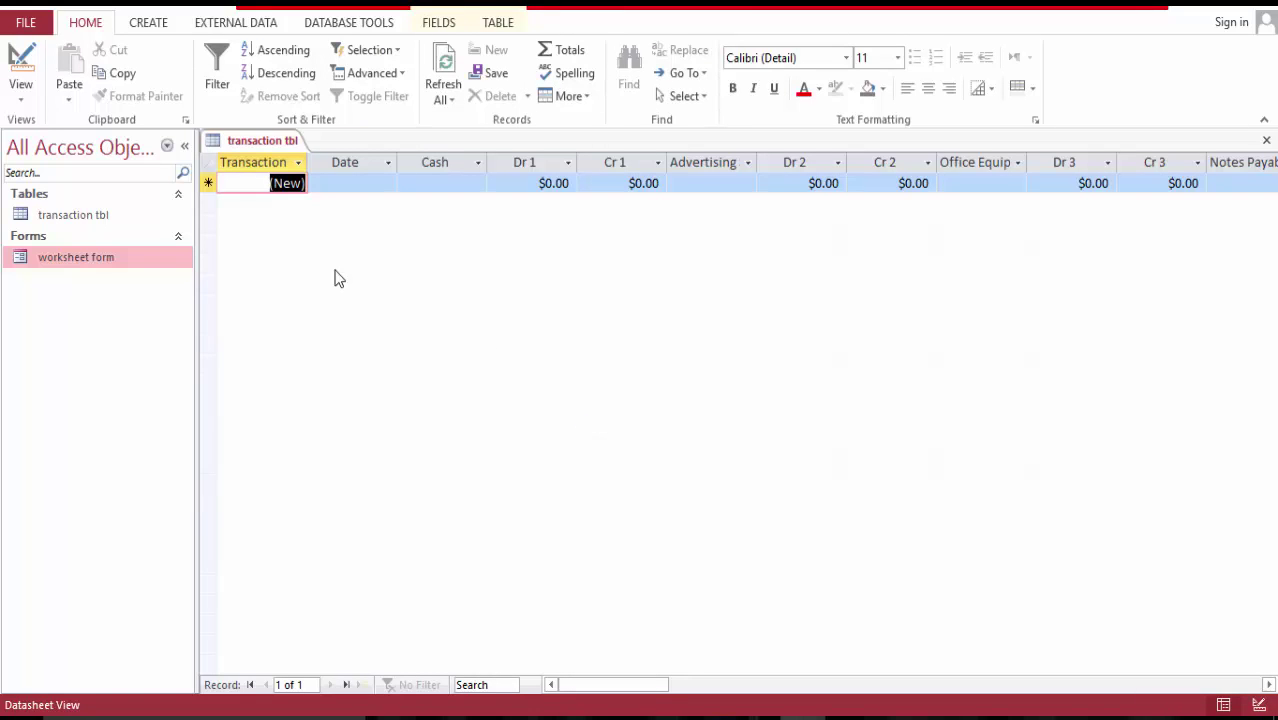
- Permanently delete the worksheet form from the database
right_click(100, 260)
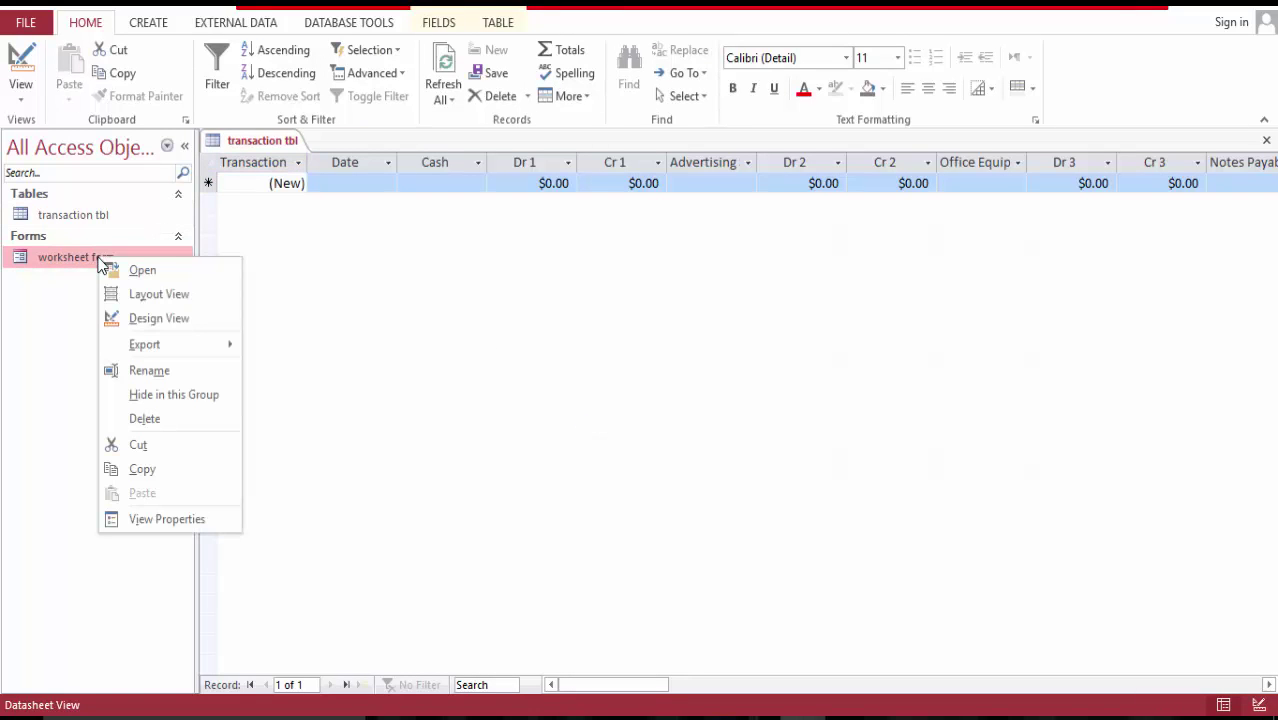
click(146, 420)
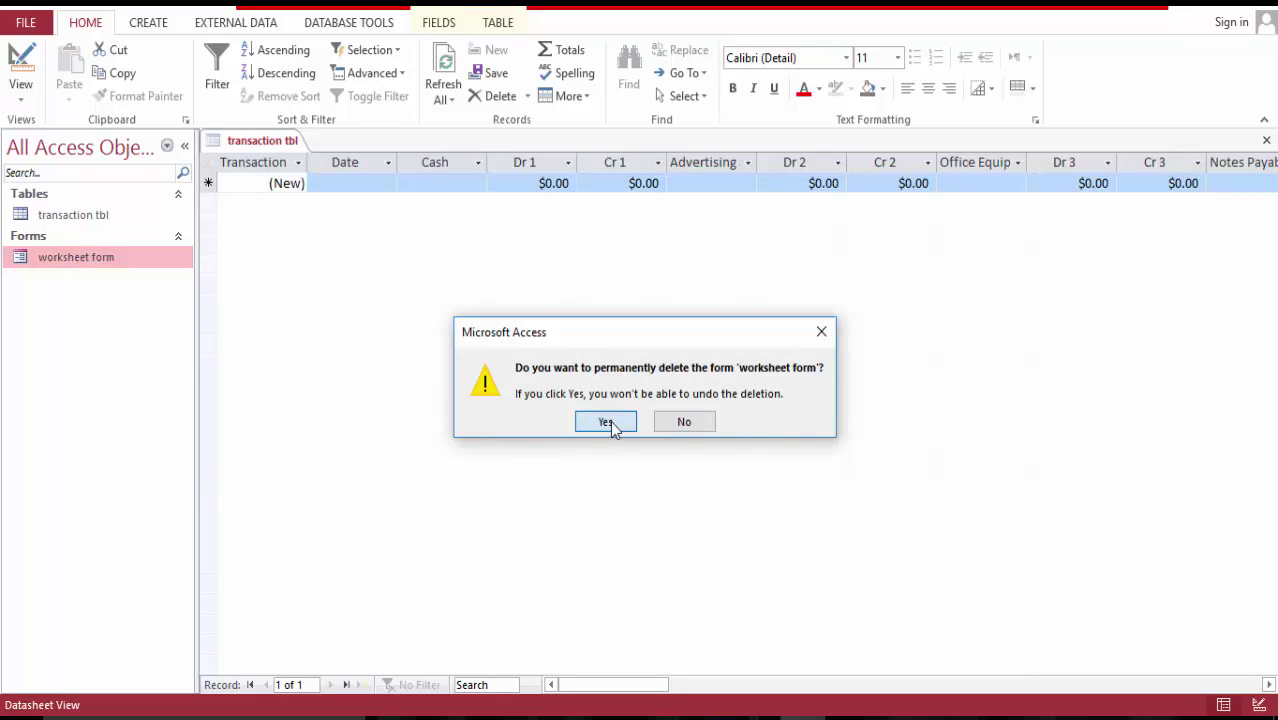
click(610, 421)
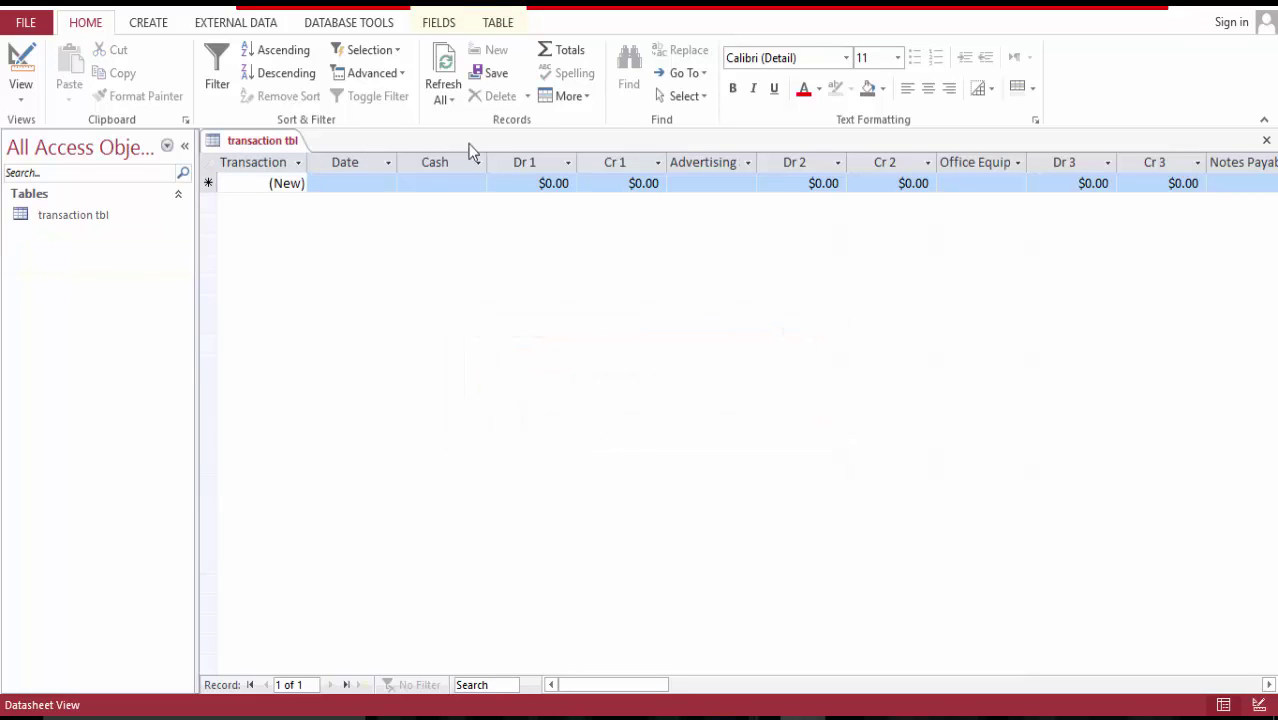
- Create a new form in Design View and list the available fields of transaction tbl
click(150, 22)
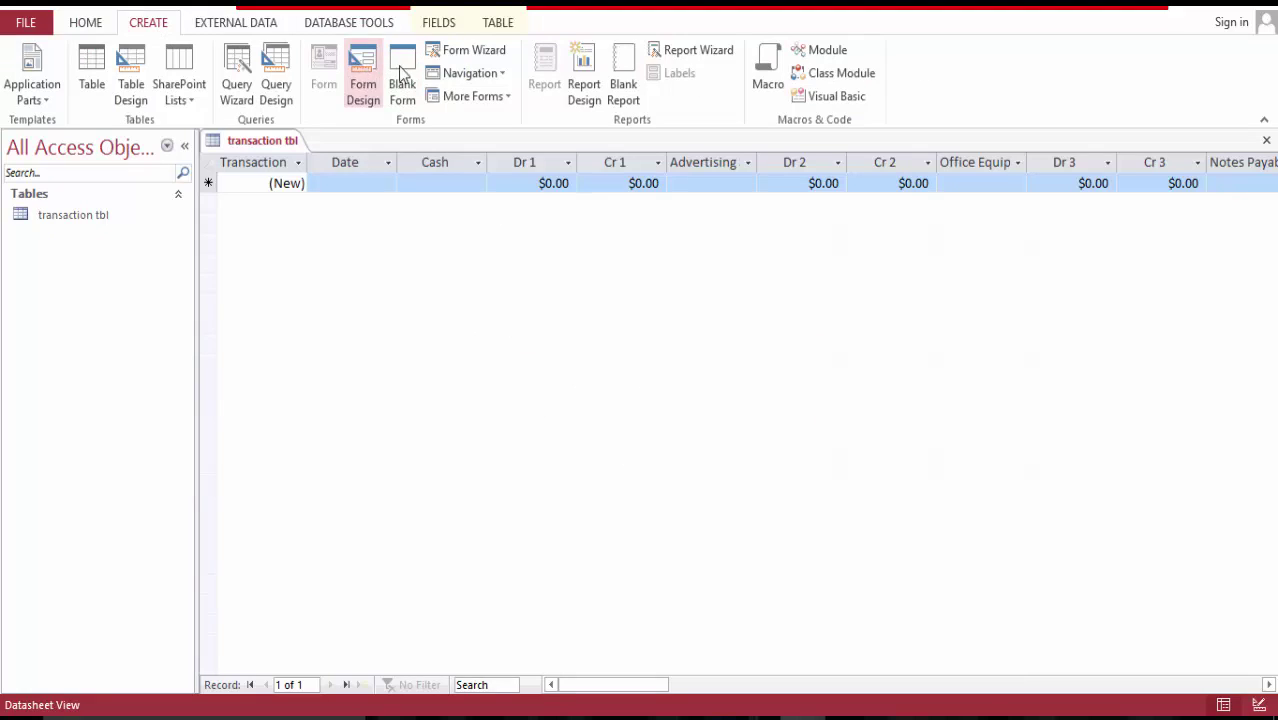
click(366, 62)
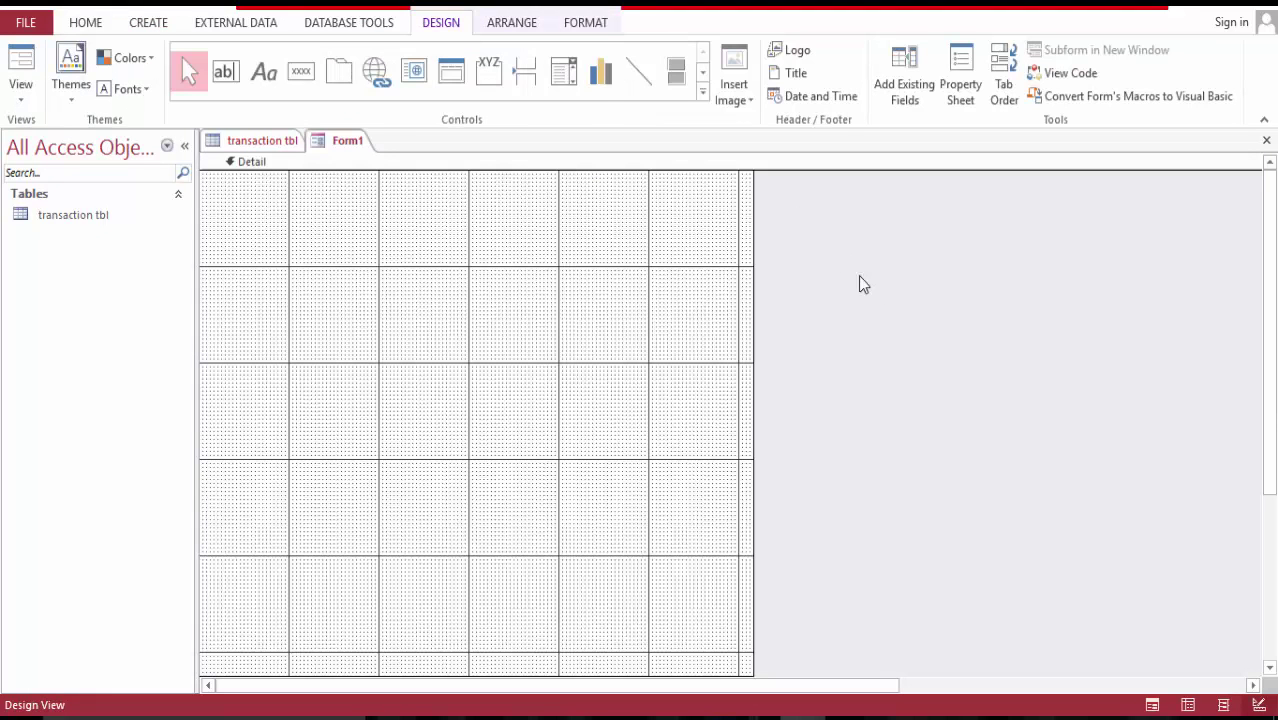
click(898, 76)
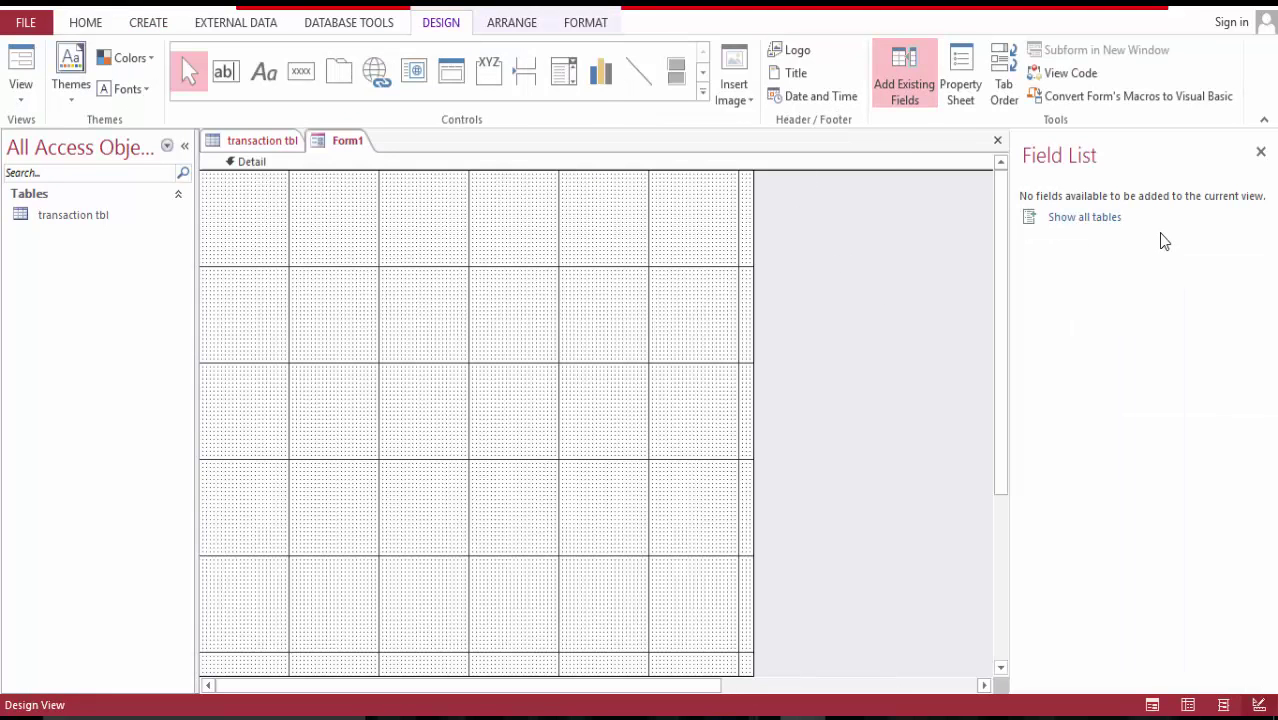
click(1075, 218)
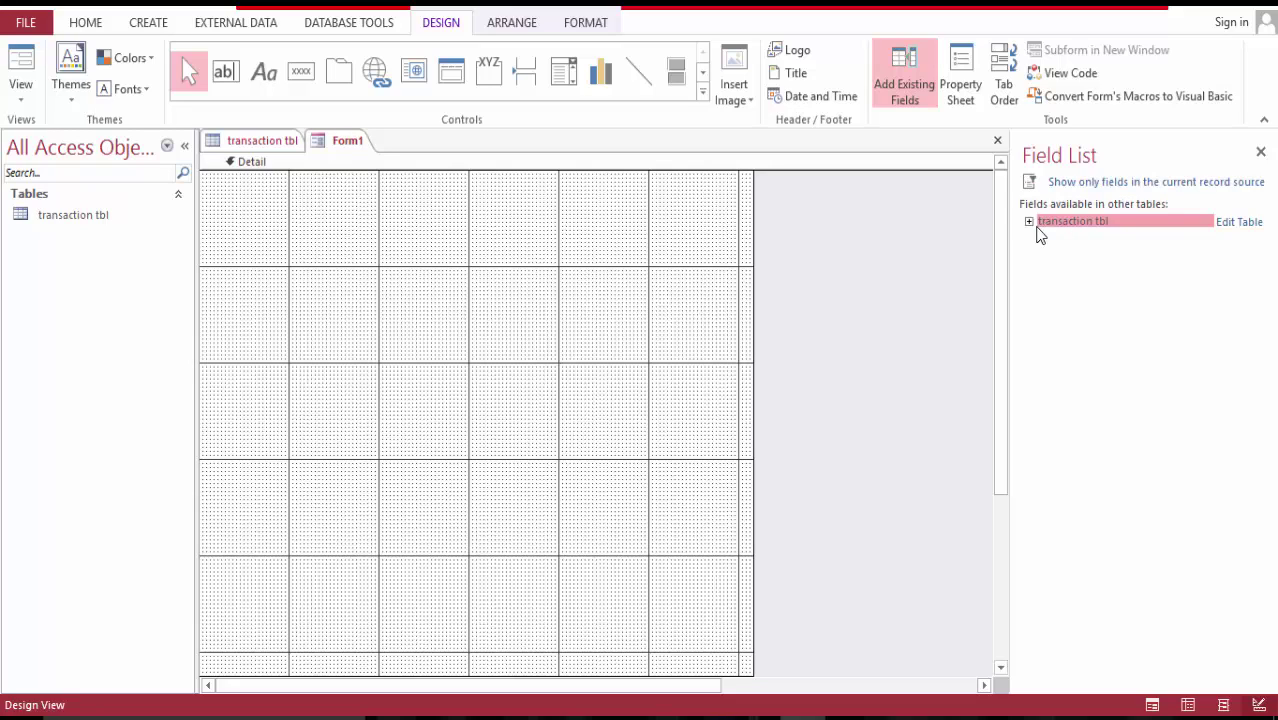
click(1034, 225)
click(1066, 278)
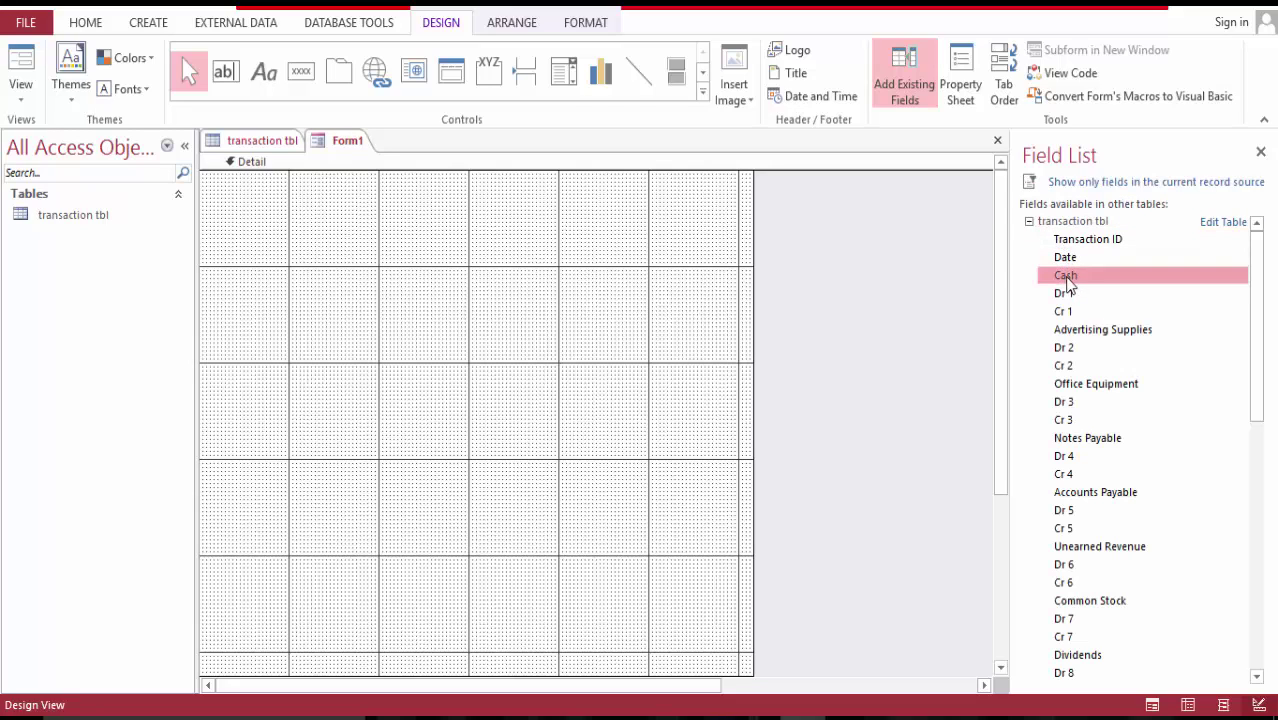
drag(1066, 284, 577, 340)
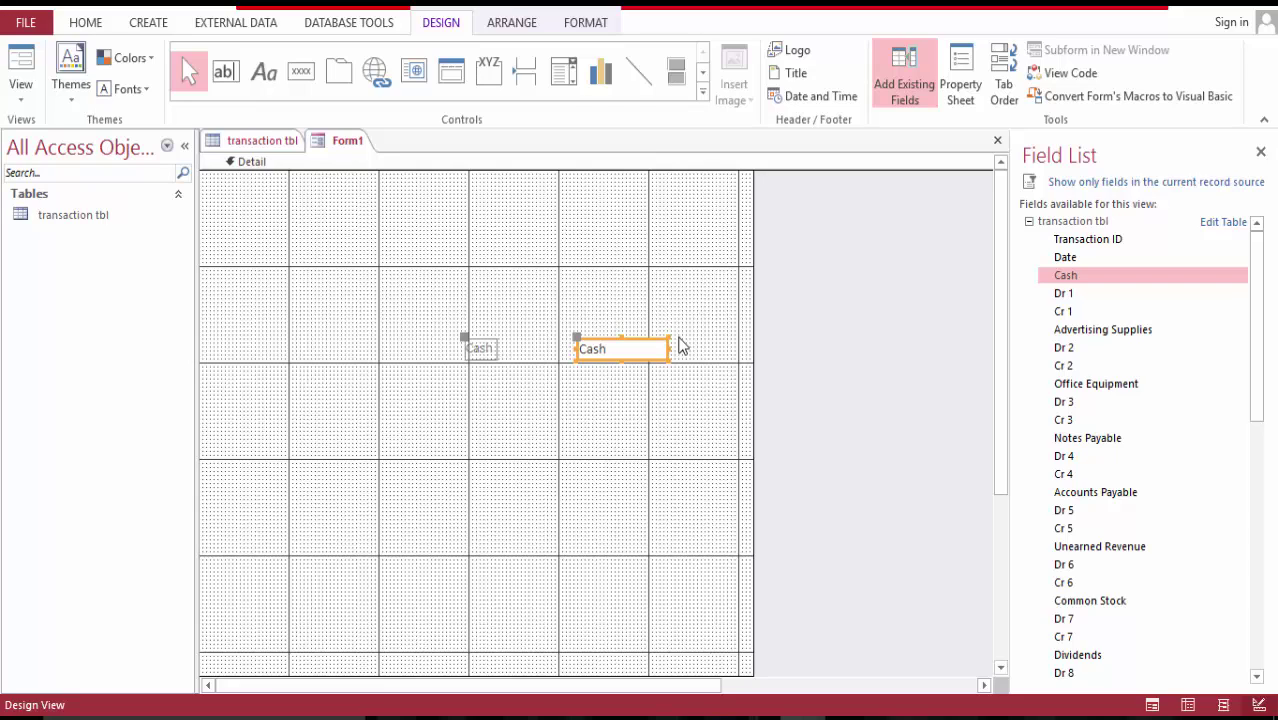
key(ctrl+z)
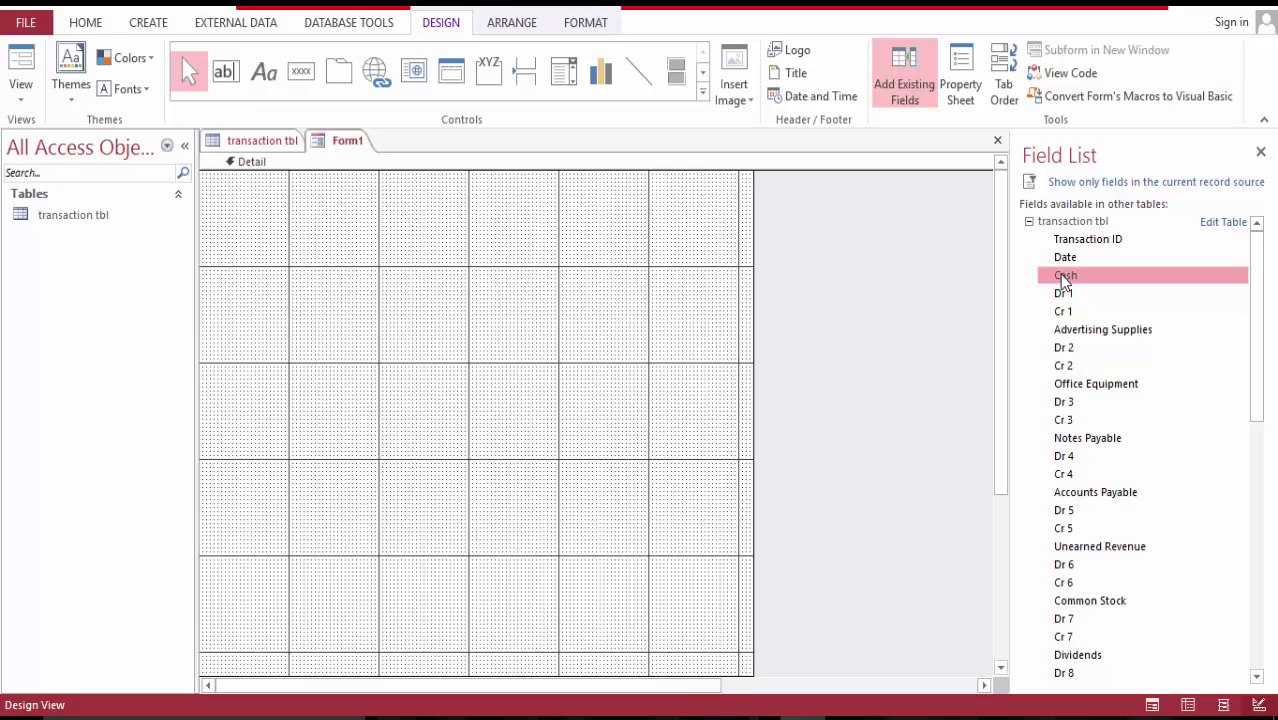
- Add the Cash and Advertising Supplies fields from transaction tbl to the Detail section, one below the other
drag(1063, 284, 377, 322)
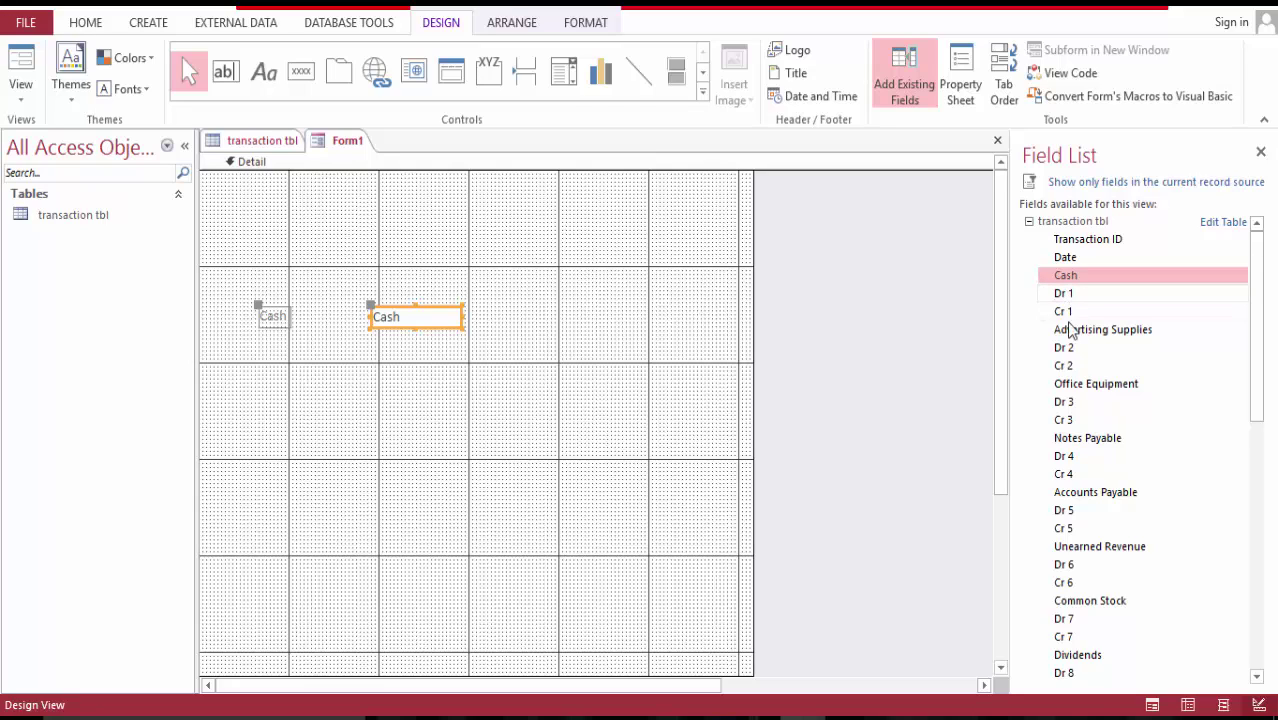
drag(1082, 330, 340, 370)
- Arrange the Cash and Advertising Supplies fields in a stacked layout and move it up near the start of the Detail section
drag(240, 271, 508, 491)
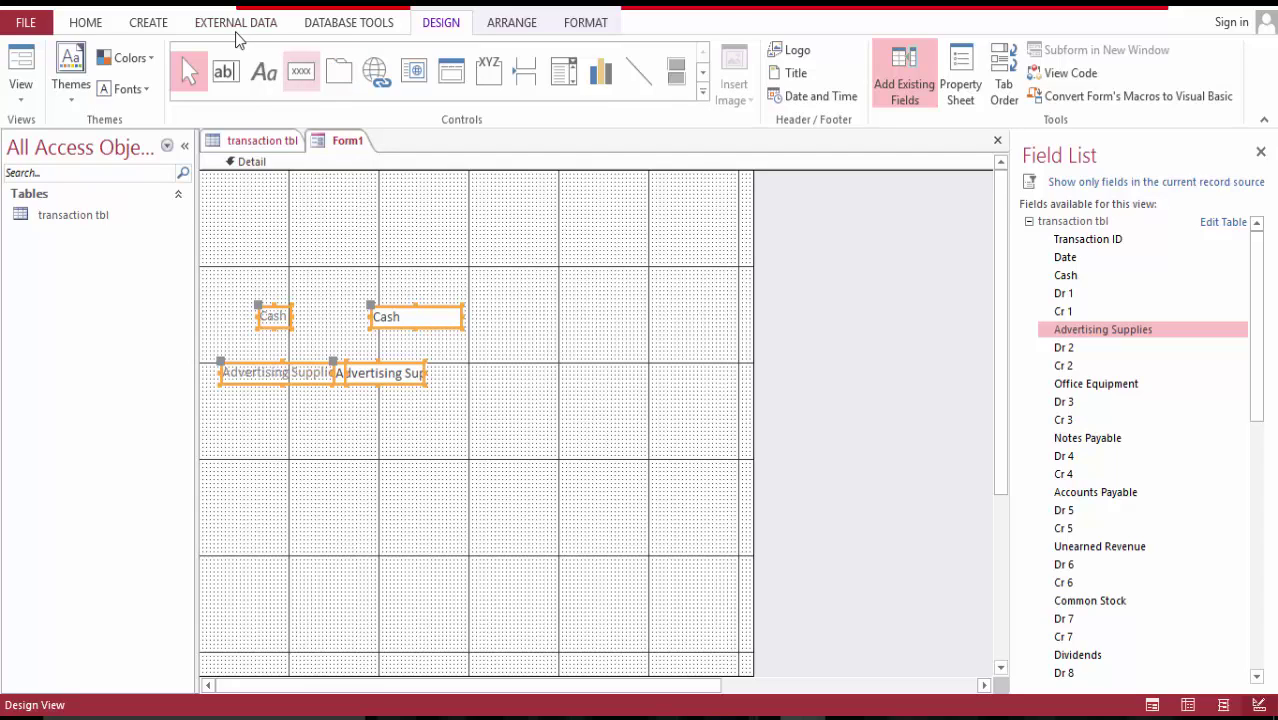
click(510, 24)
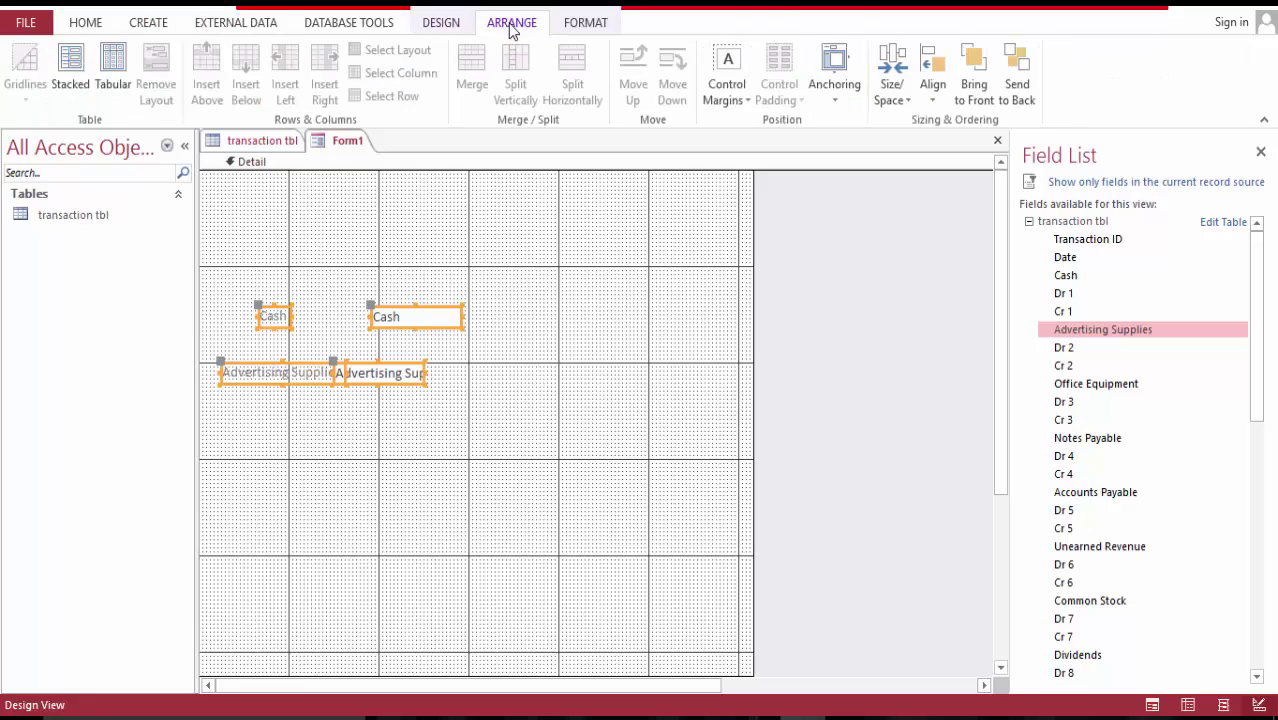
click(110, 64)
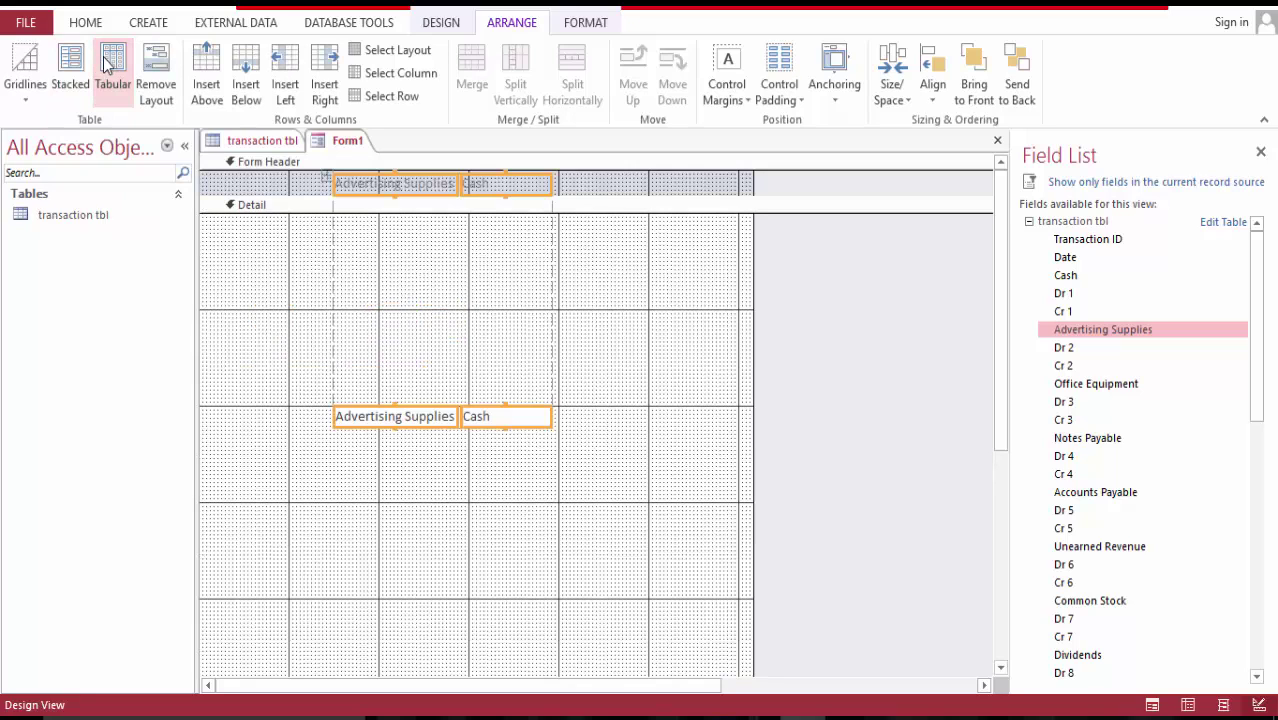
click(62, 70)
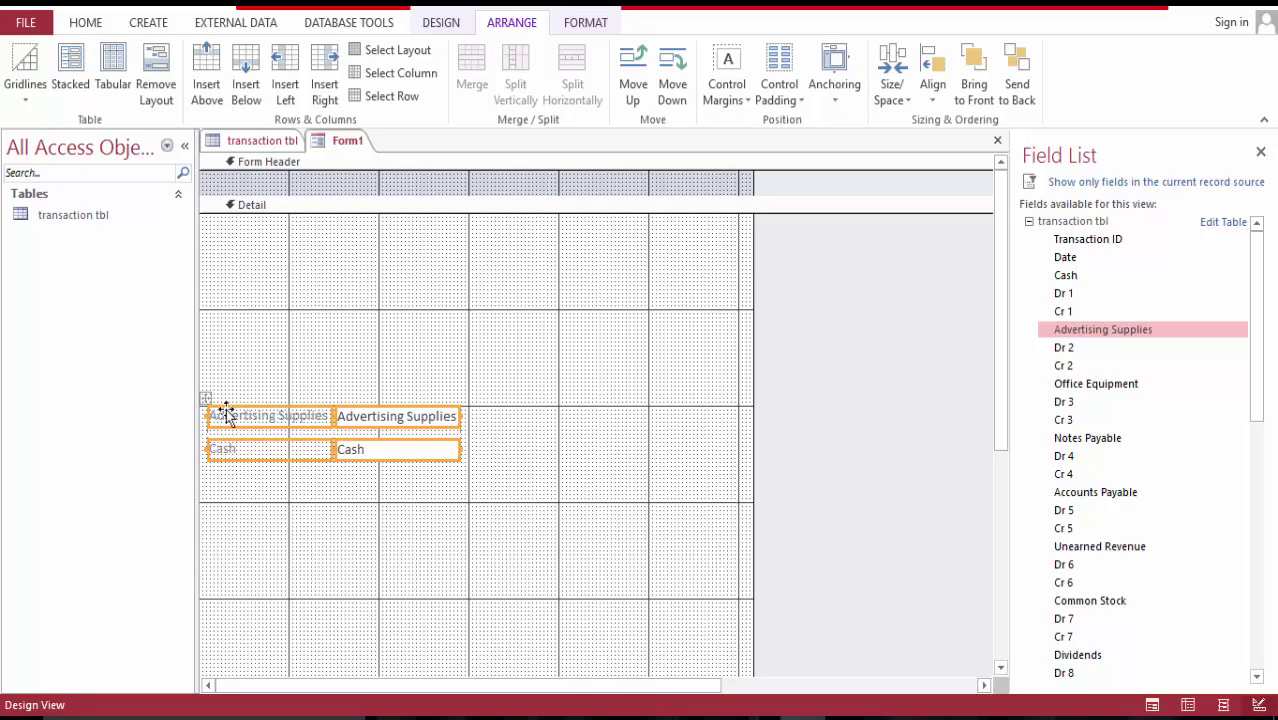
drag(204, 398, 204, 238)
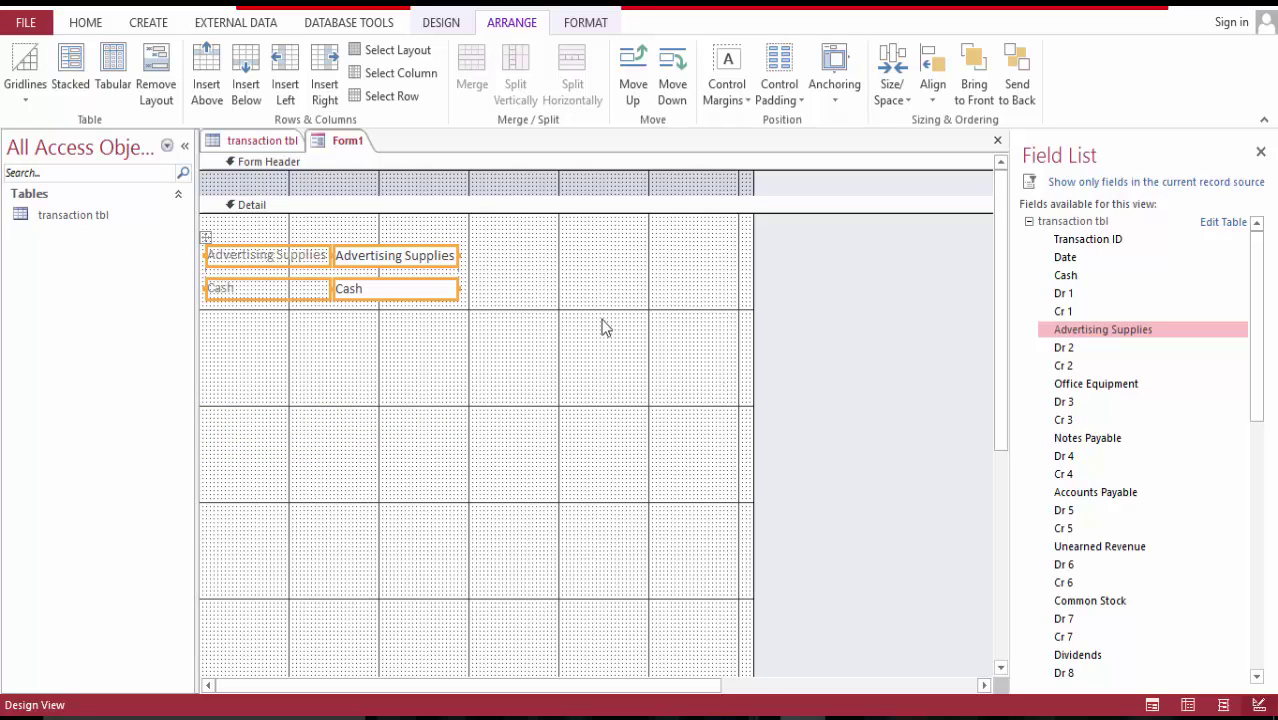
- Insert blank rows in the stacked layout and reorder the first two rows so Cash sits above Advertising Supplies
click(246, 64)
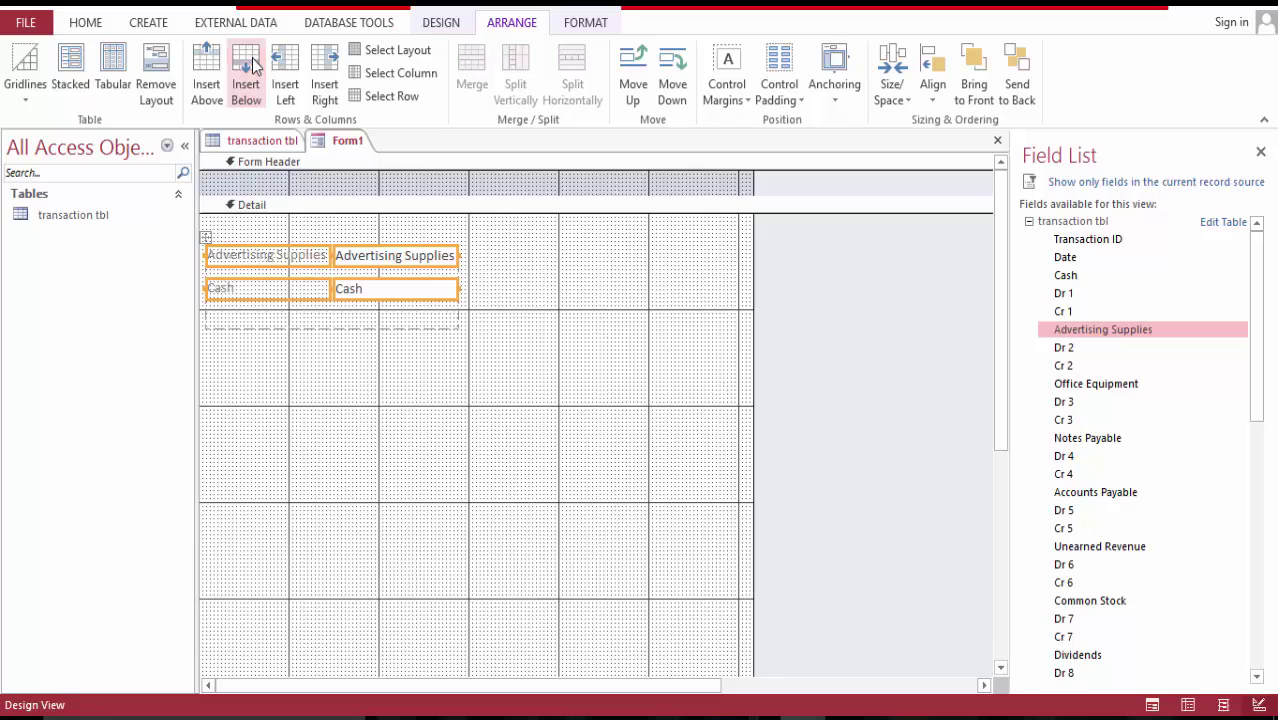
drag(268, 255, 262, 315)
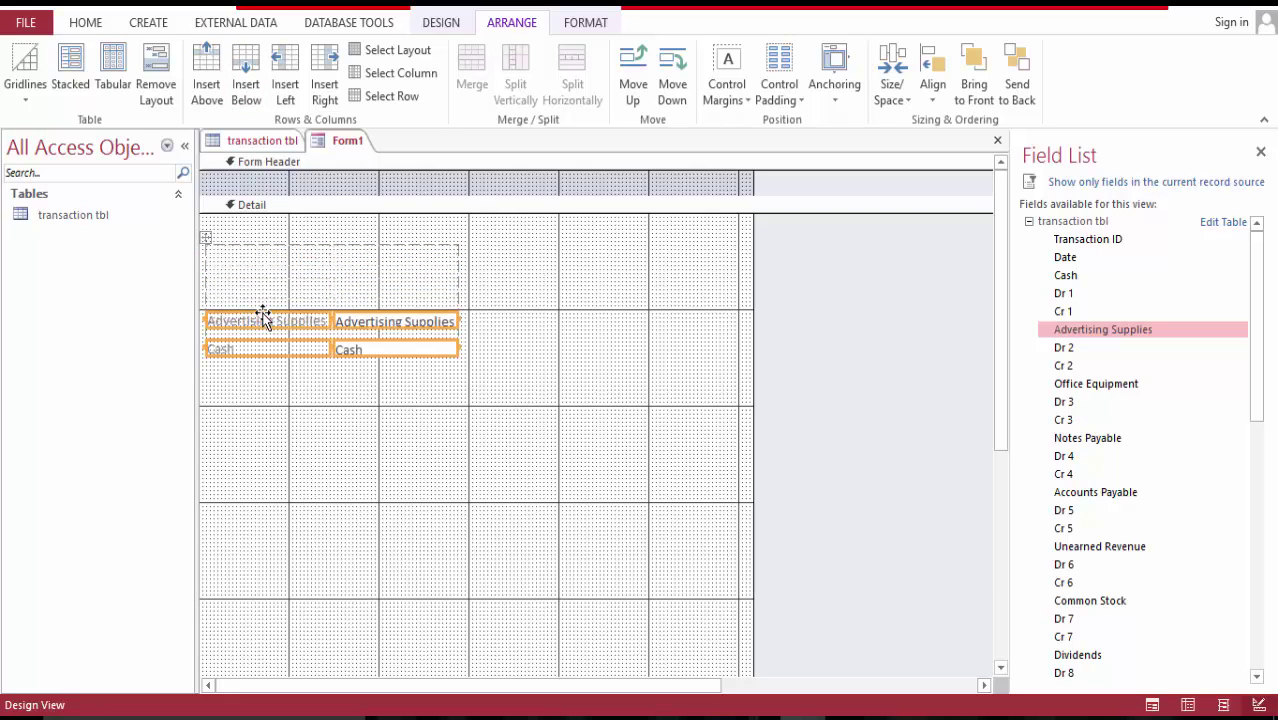
right_click(324, 405)
drag(294, 343, 300, 280)
drag(280, 330, 276, 290)
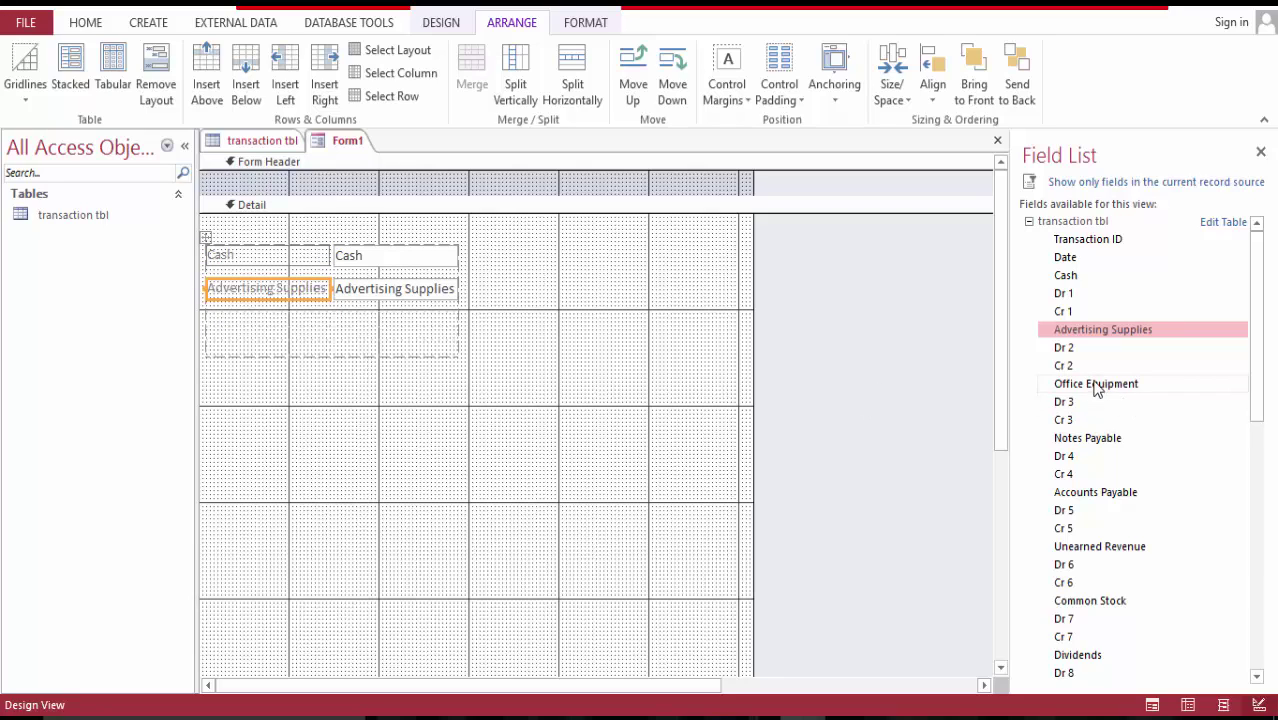
- Add the Office Equipment field to the third row and insert more rows until sixteen blank rows follow it
drag(1097, 386, 300, 322)
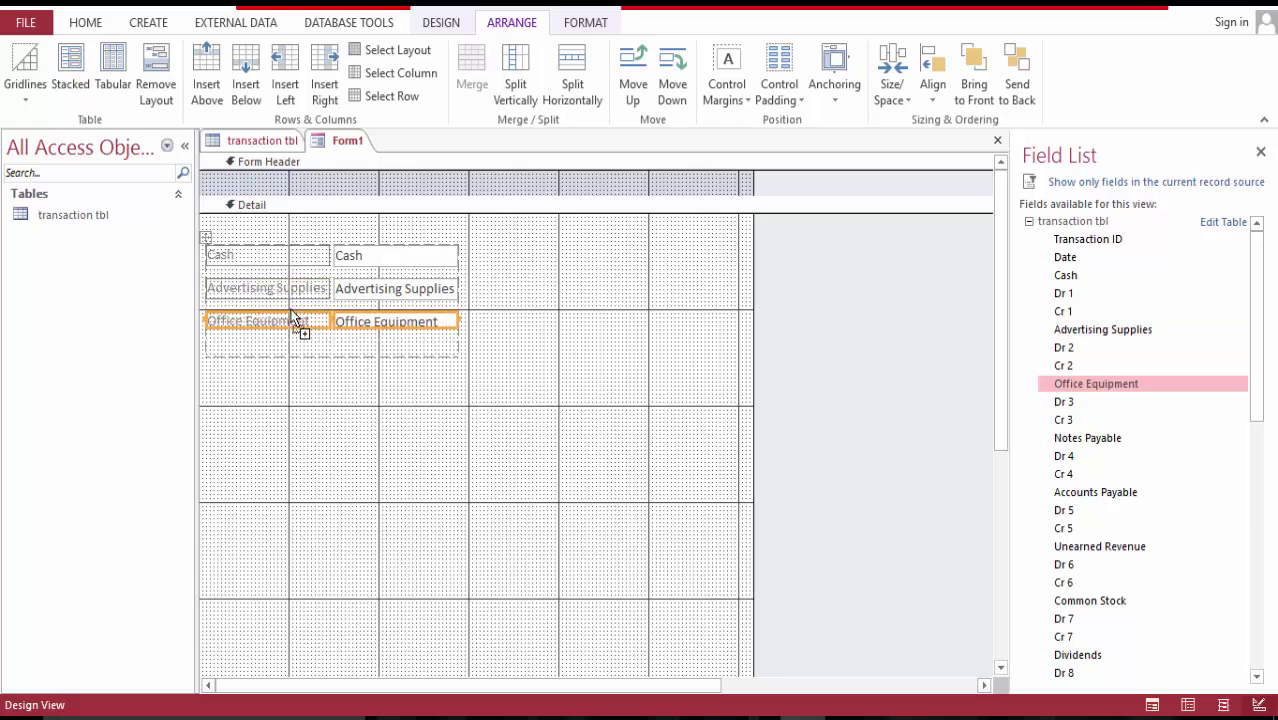
click(253, 62)
click(253, 66)
click(253, 66)
click(253, 66)
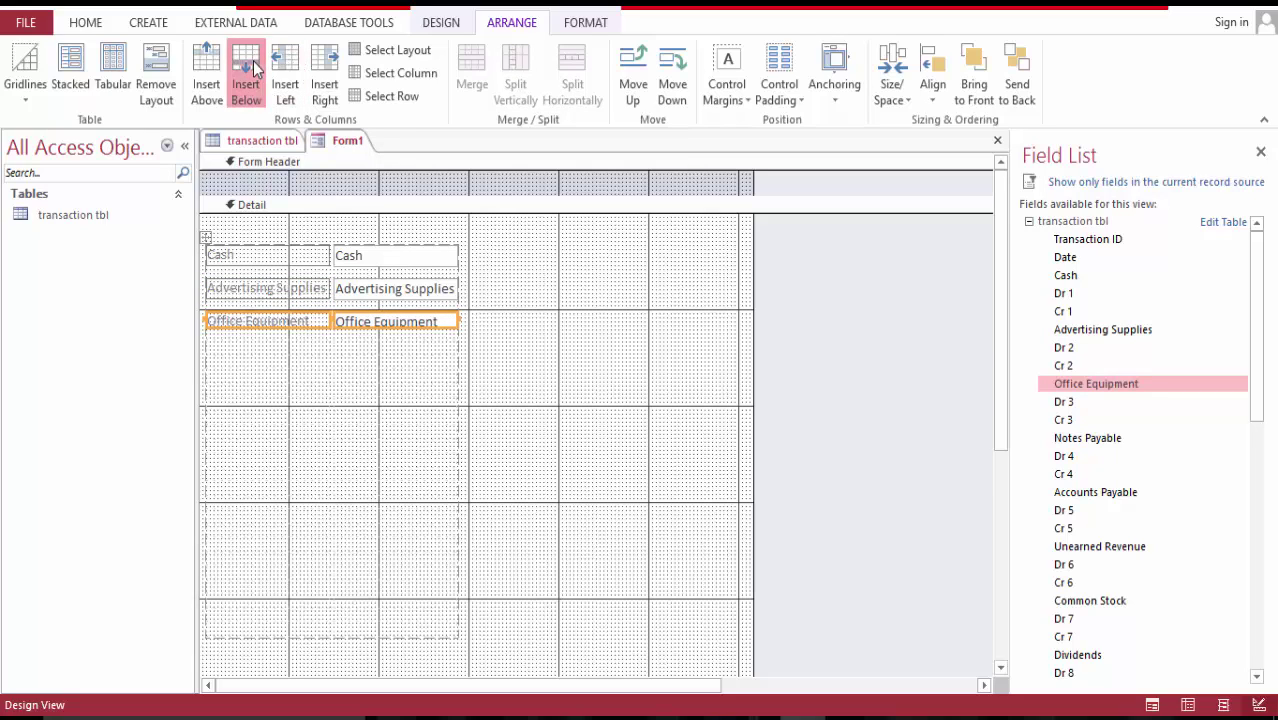
click(253, 66)
click(253, 64)
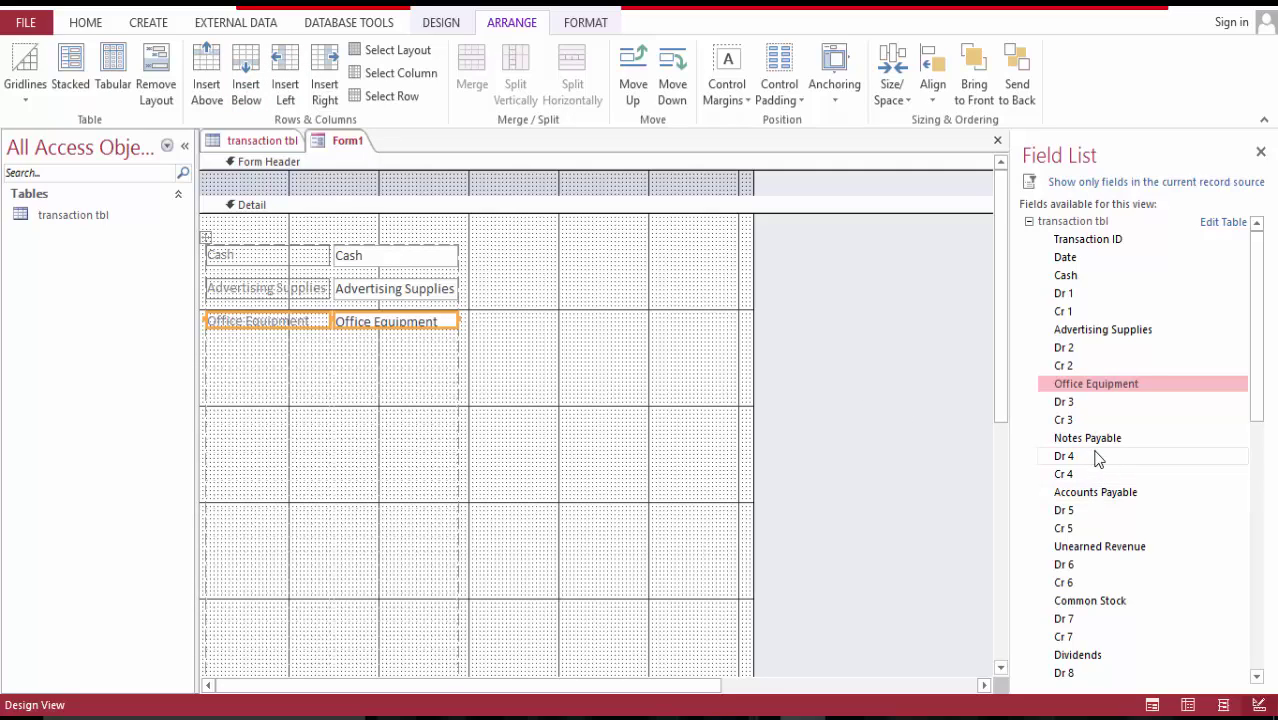
- Add Notes Payable, Accounts Payable, Unearned Revenue, Common Stock and Dividends, in that order, to the blank rows below Office Equipment
drag(1090, 446, 300, 362)
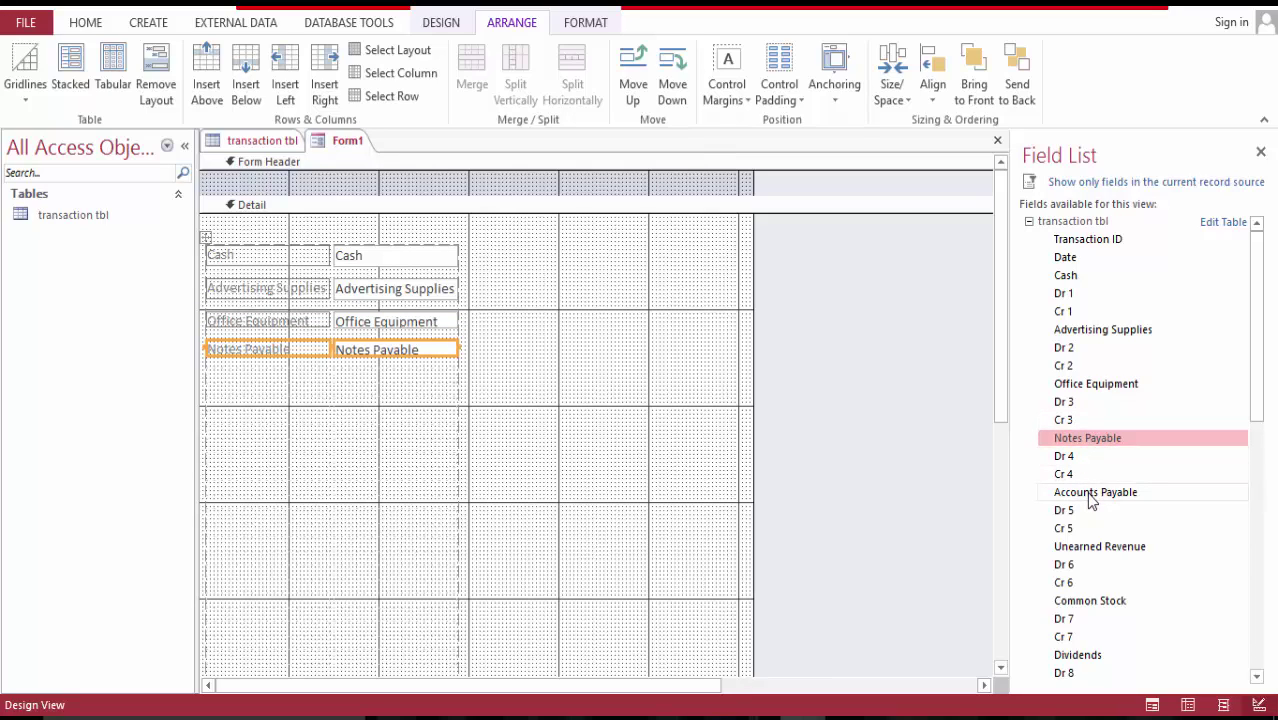
drag(1086, 492, 281, 387)
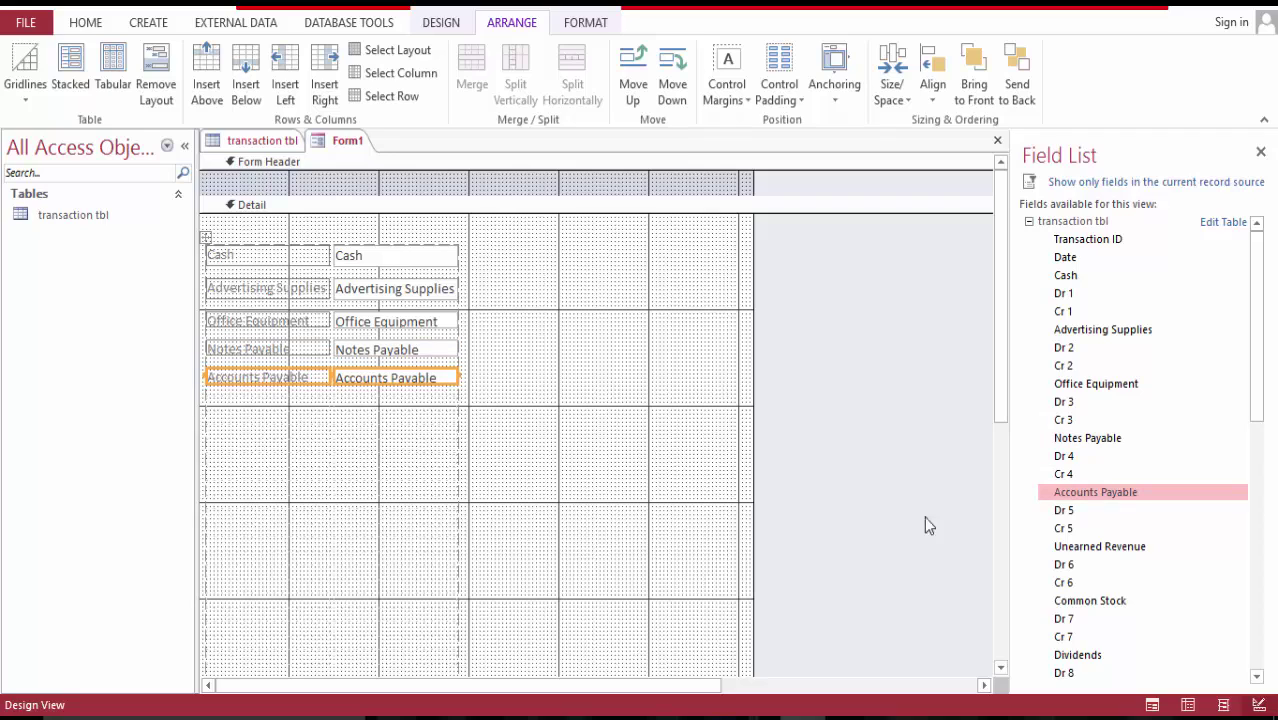
drag(1092, 556, 317, 406)
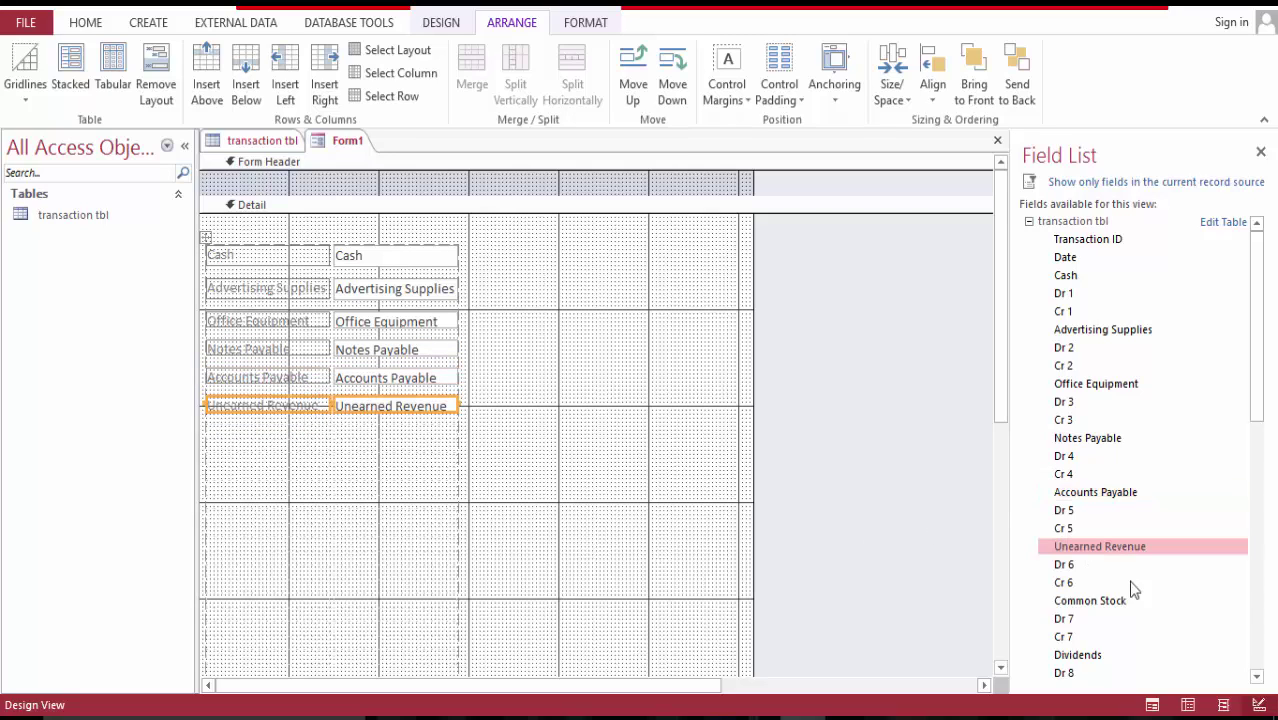
drag(1090, 609, 293, 424)
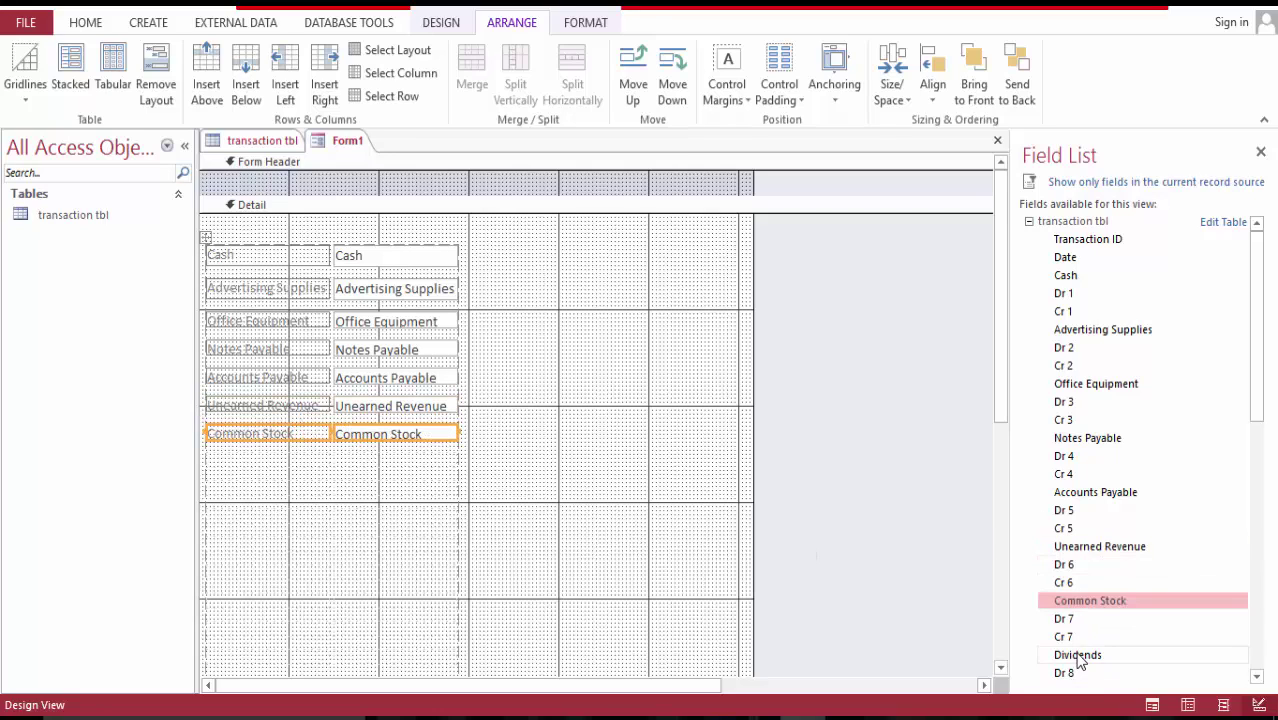
drag(1078, 655, 291, 453)
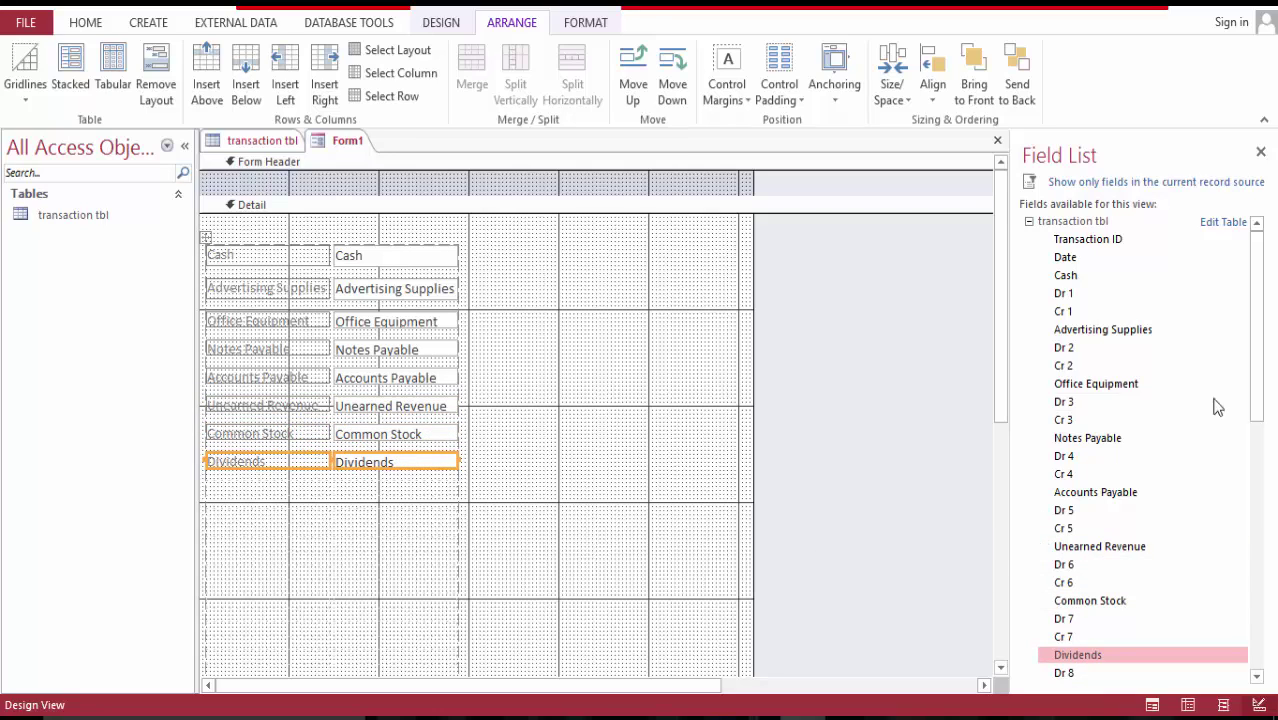
- Add Service Revenue, Salaries Expense, Rent Expense, Adverstising Supplies Expense and Insurance Expense, in that order, to the rows below Dividends
drag(1258, 378, 1260, 500)
drag(1112, 403, 290, 498)
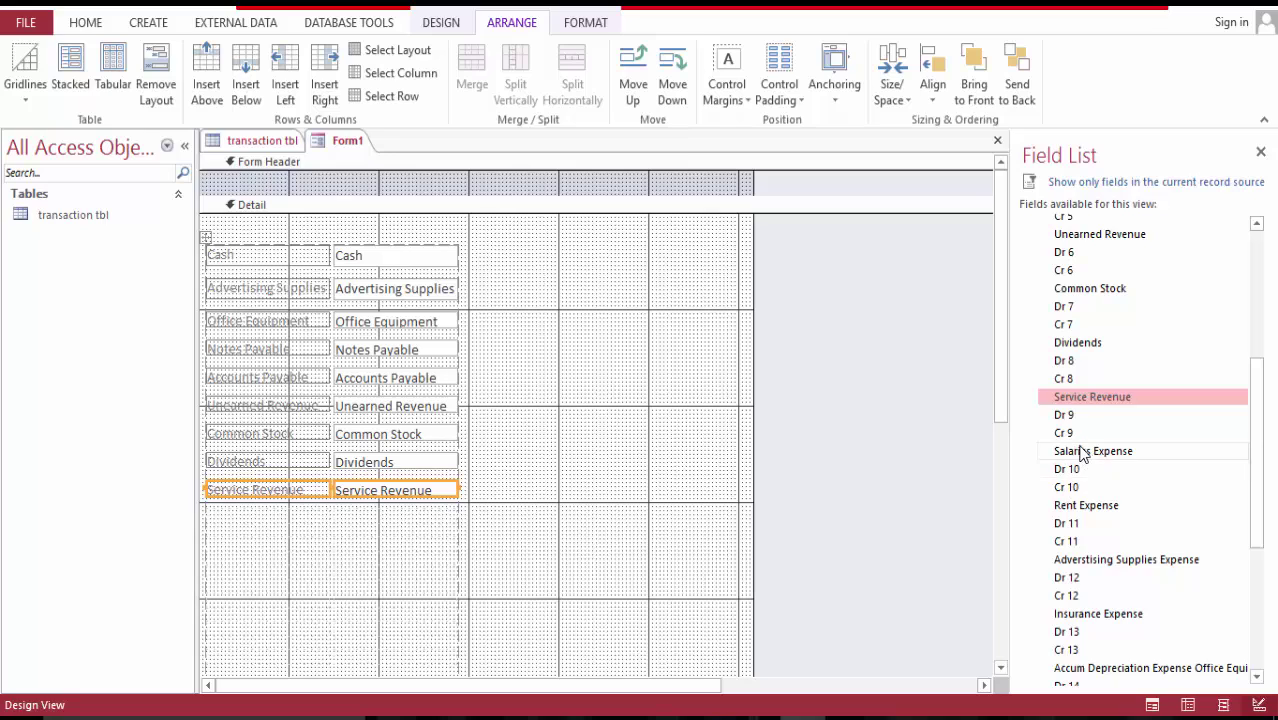
drag(1085, 450, 280, 522)
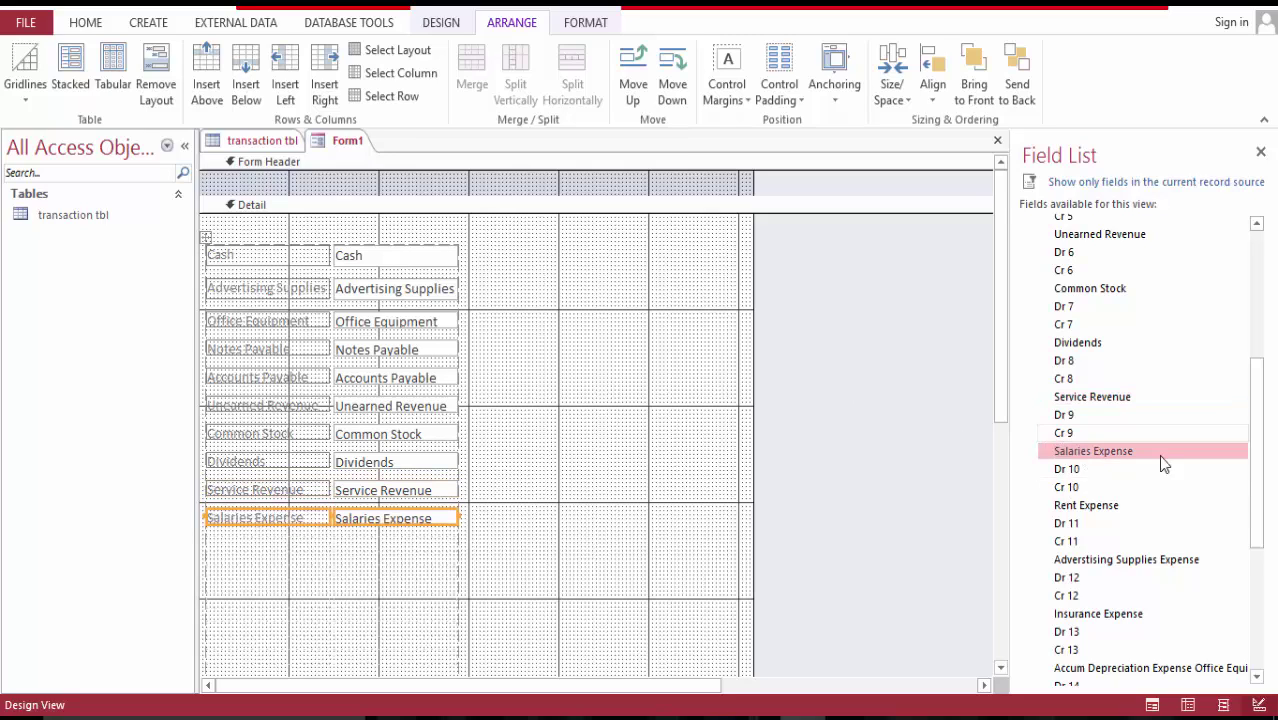
drag(1090, 507, 318, 558)
drag(1092, 559, 282, 565)
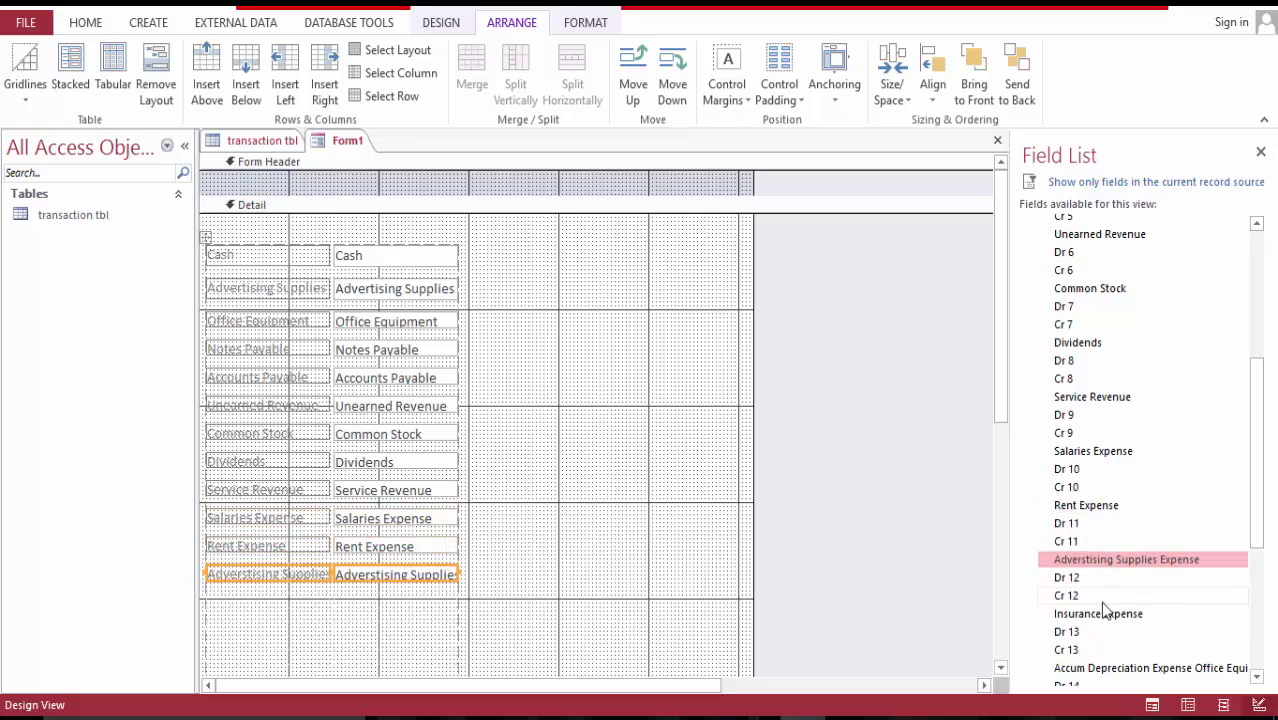
drag(1103, 620, 302, 606)
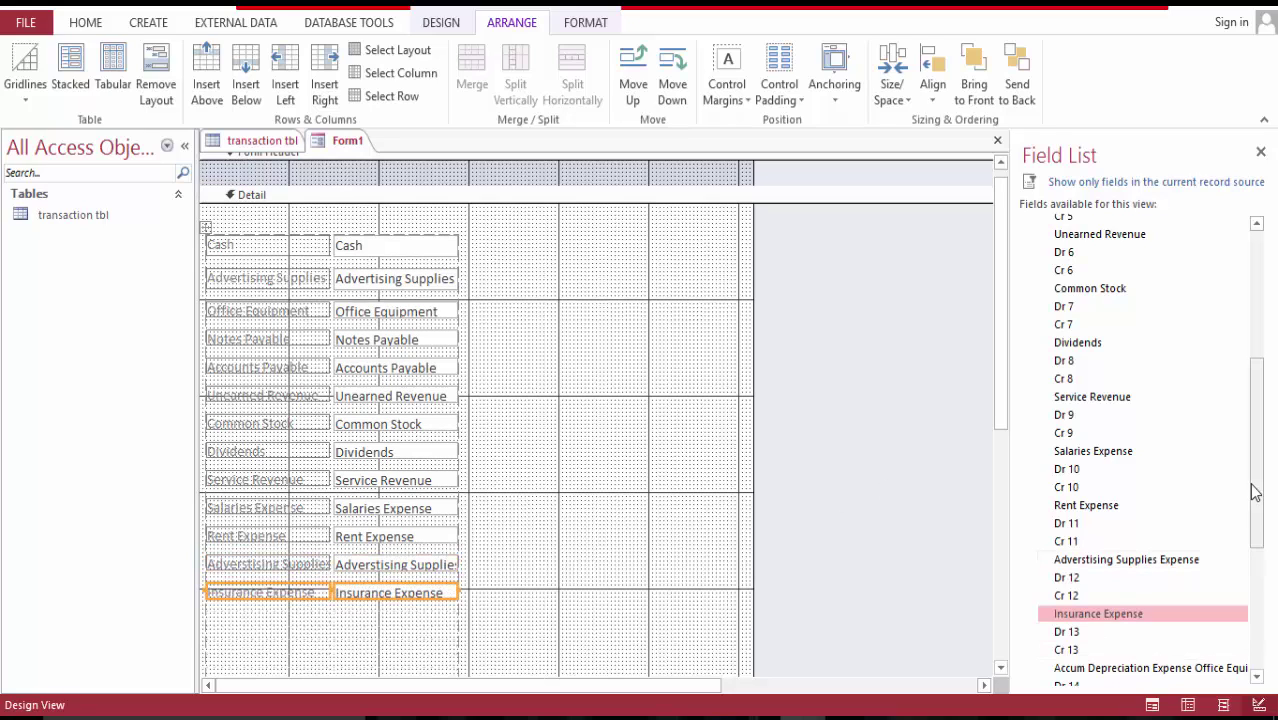
- Add the office equipment Accum Depreciation Expense, Depreciation Expense, Accounts Receivables and Interest Expense fields, in that order, to the rows below Insurance Expense
drag(1255, 491, 1255, 569)
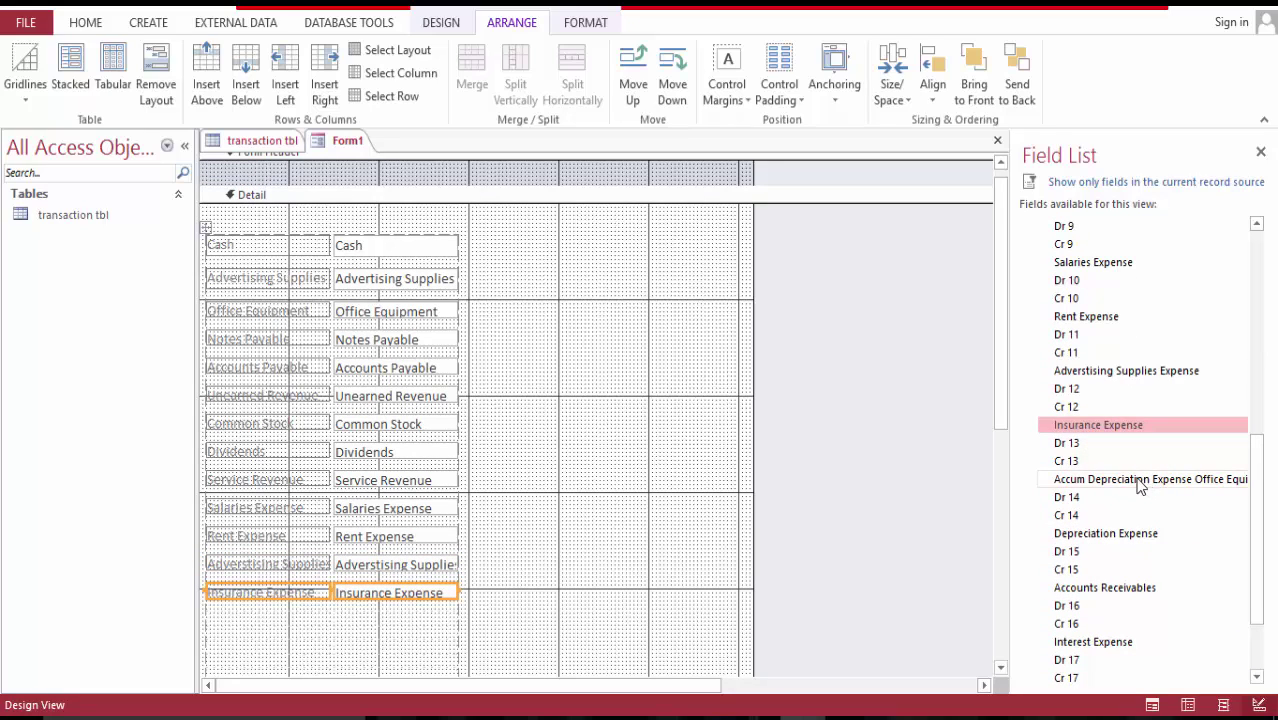
drag(1134, 477, 312, 620)
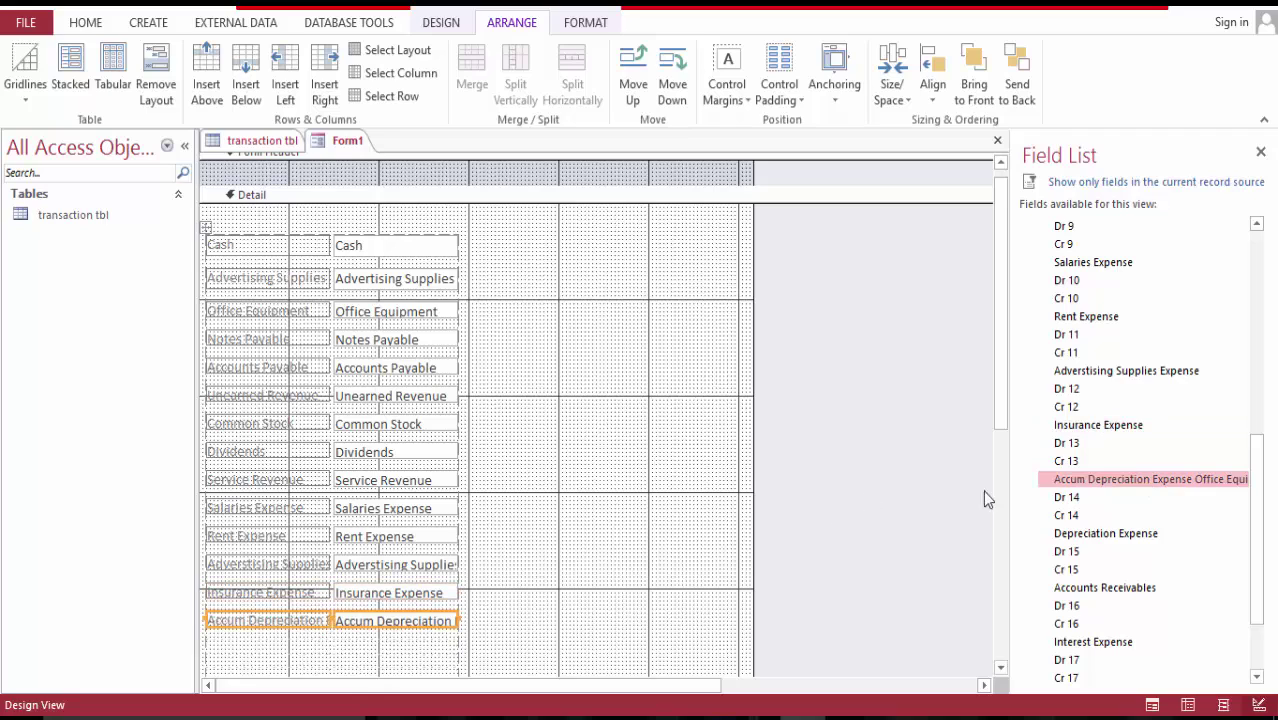
drag(1001, 395, 997, 490)
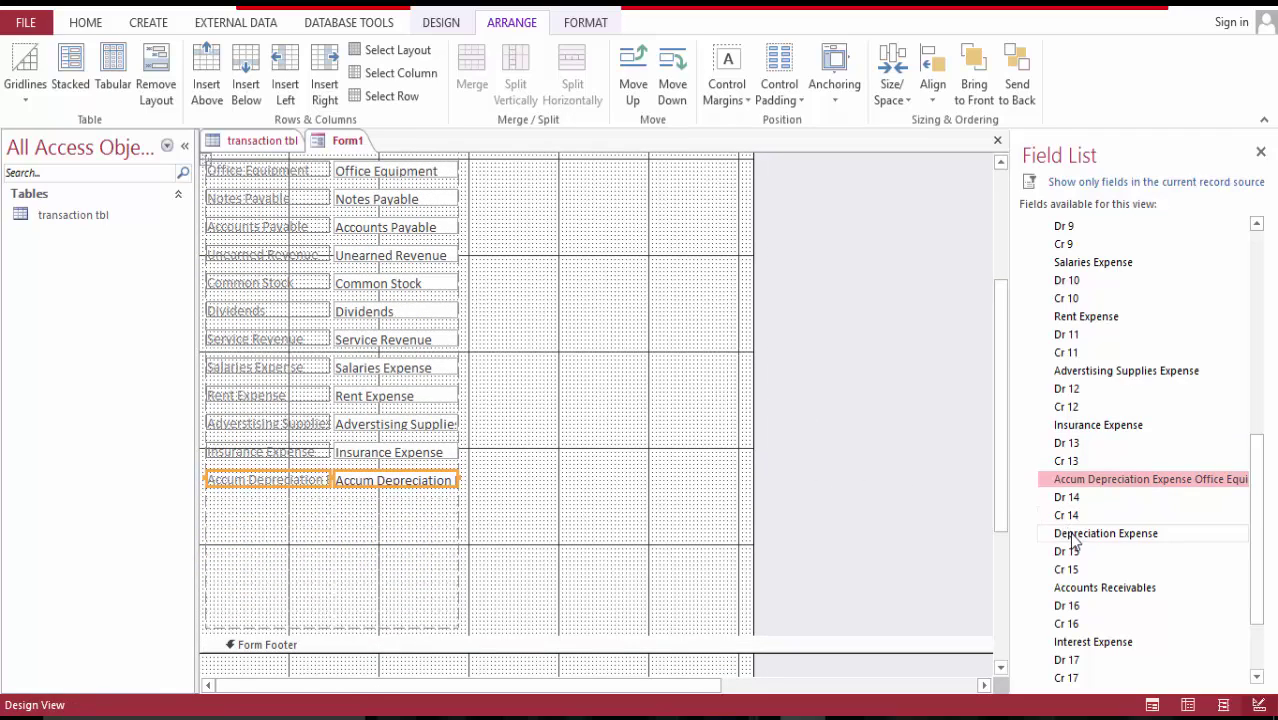
drag(1060, 535, 253, 502)
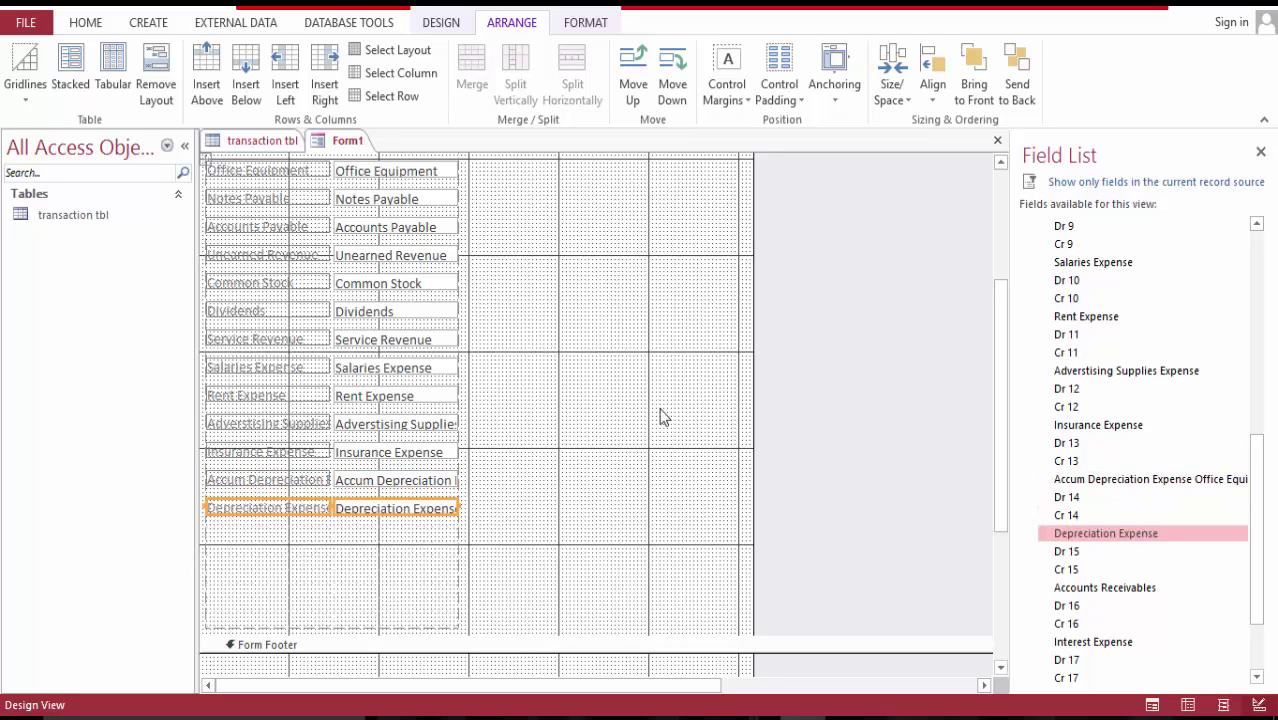
drag(1108, 588, 280, 558)
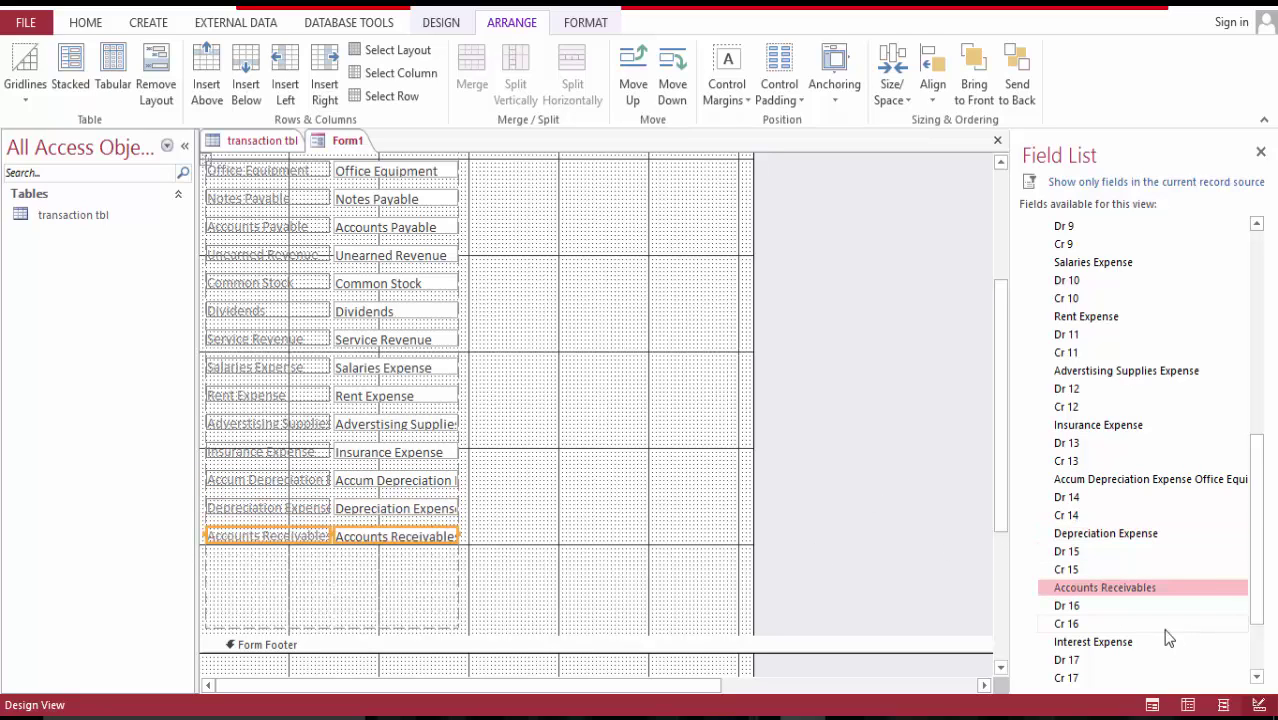
drag(1120, 643, 296, 578)
- Add the Interest Payable and Salaries Payable fields to the last two blank rows of the layout
drag(1258, 565, 1258, 671)
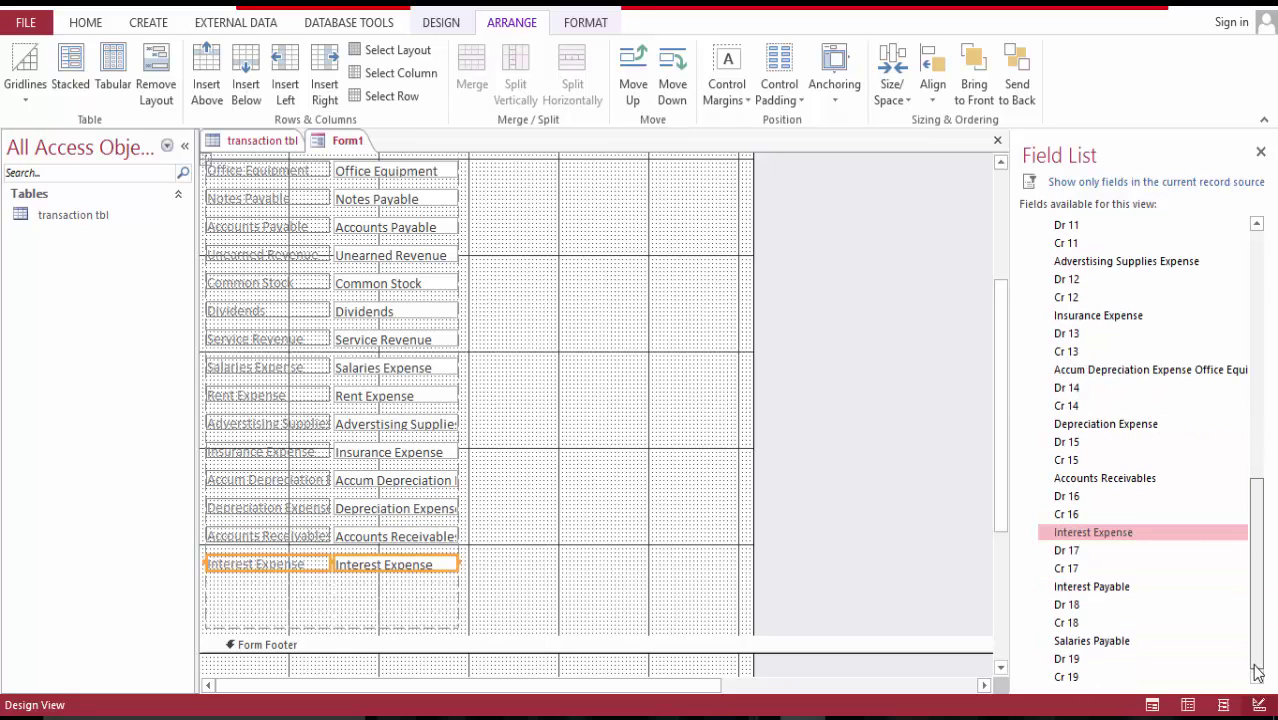
drag(1088, 595, 300, 588)
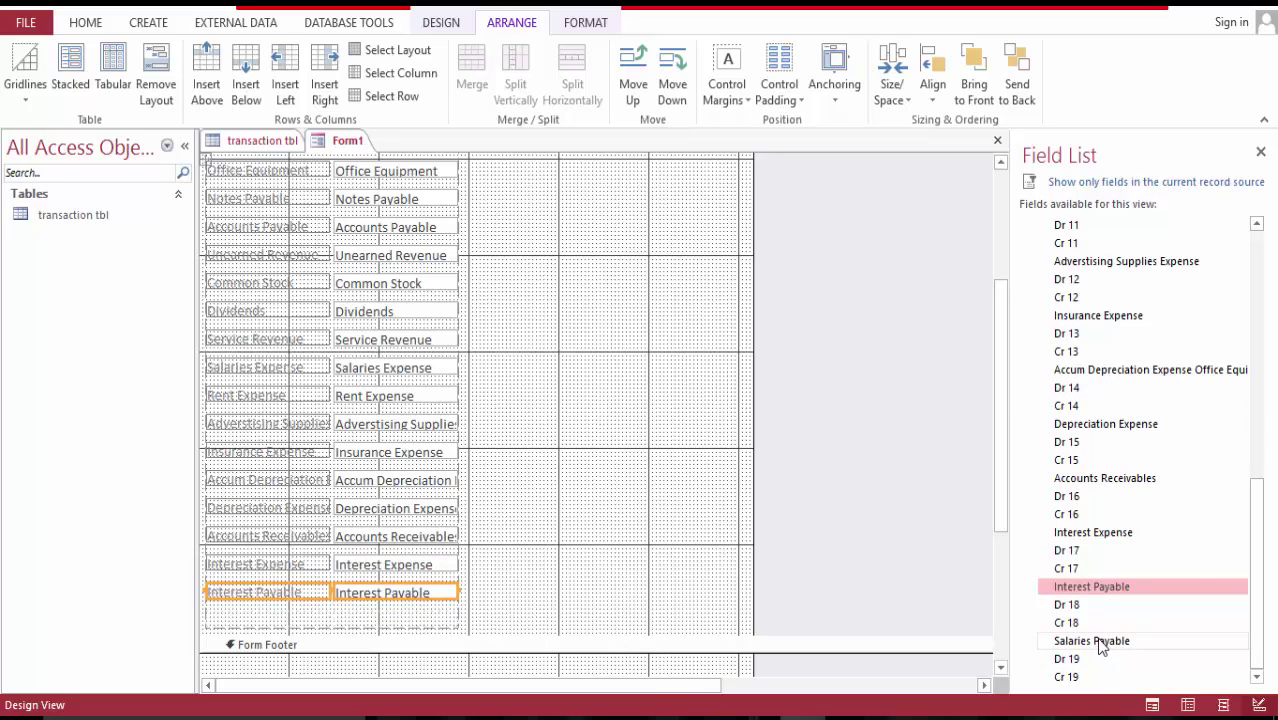
drag(1100, 641, 302, 616)
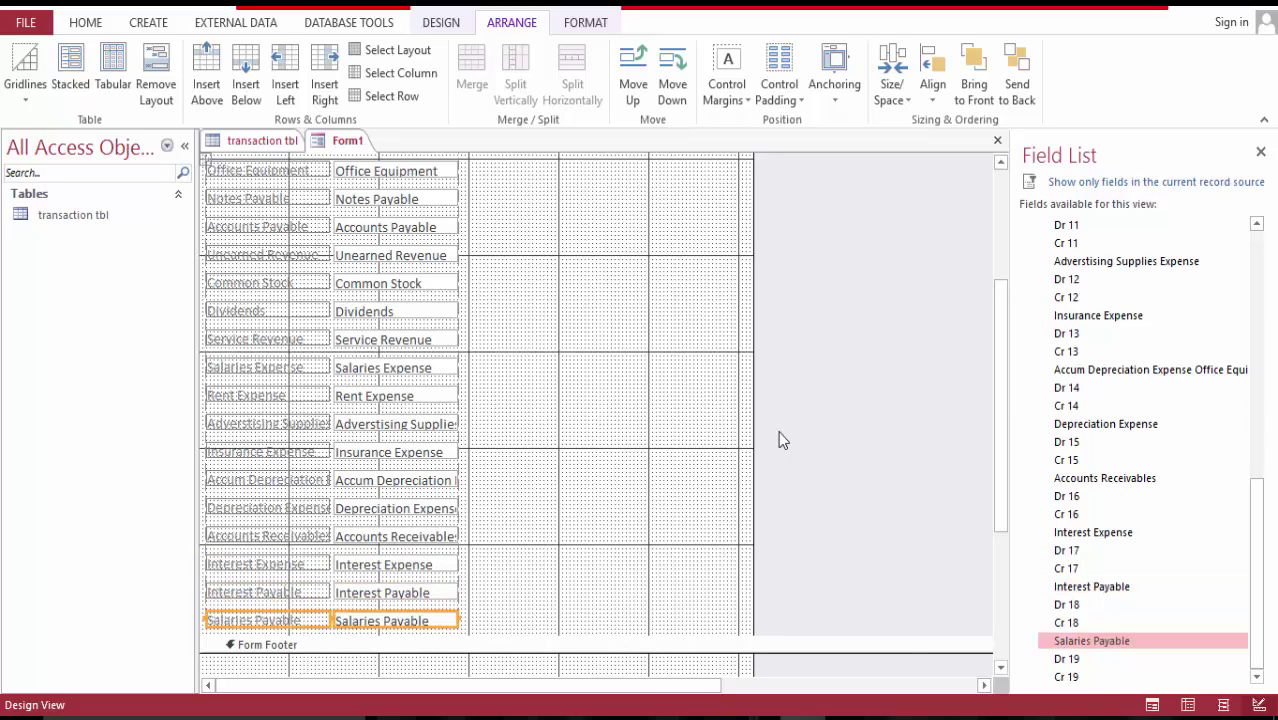
- Insert five blank columns to the right of the account text boxes and select the empty cell beside Advertising Supplies
drag(997, 470, 987, 311)
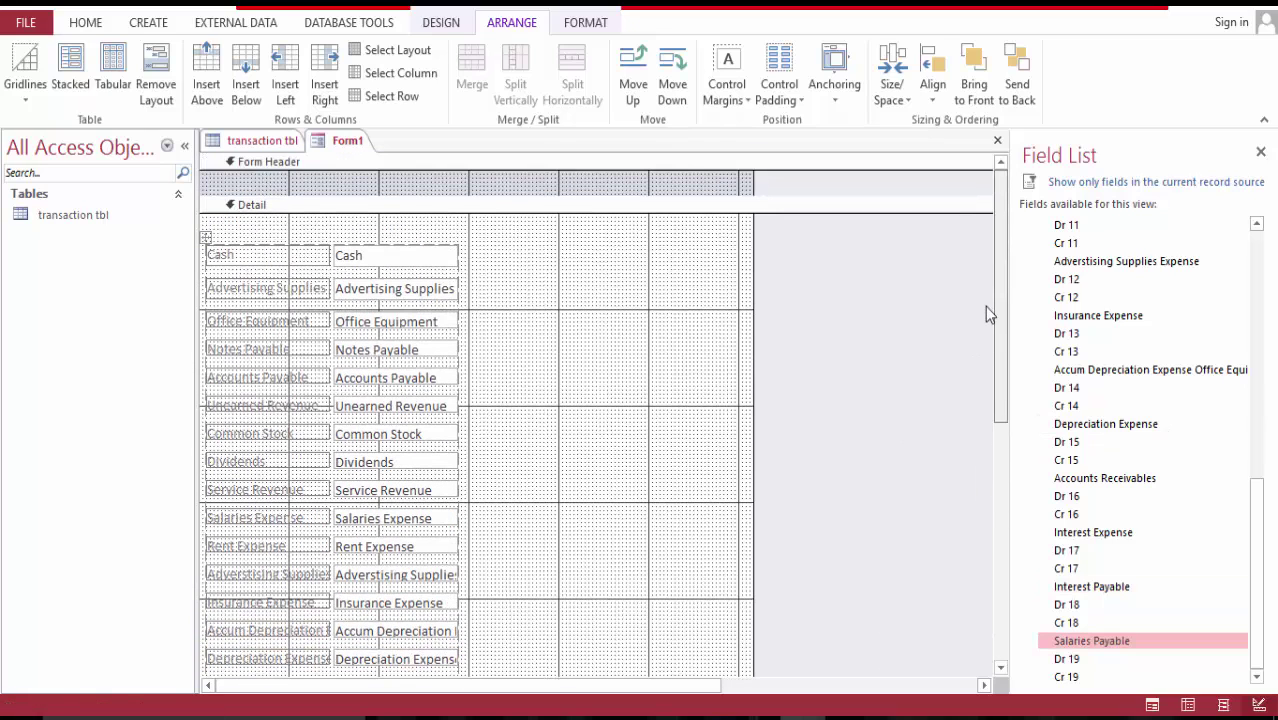
click(444, 264)
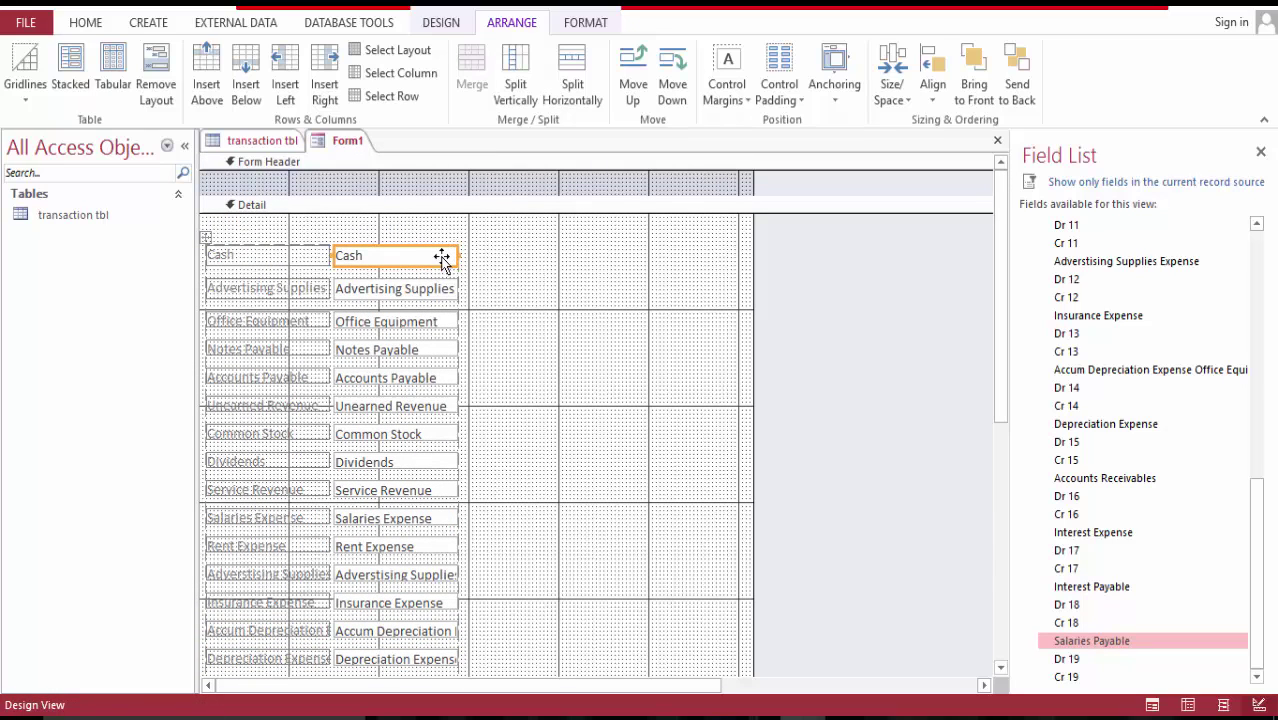
click(325, 67)
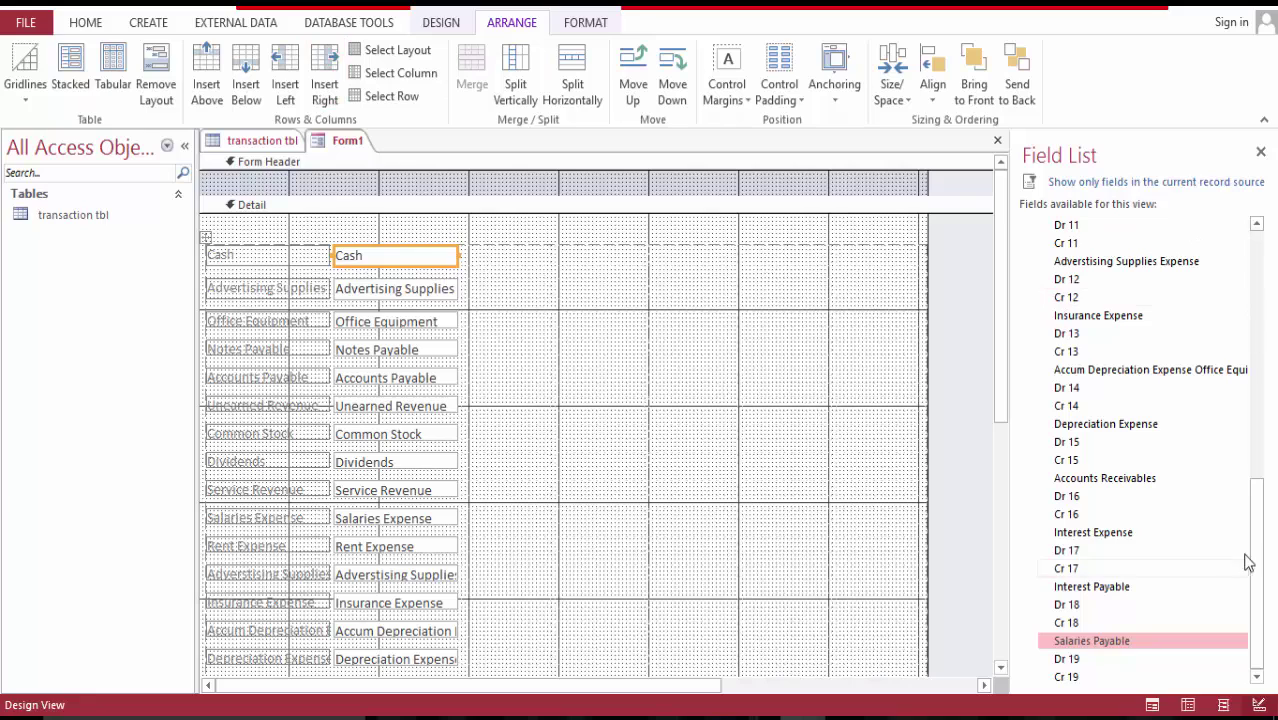
drag(1258, 559, 1257, 307)
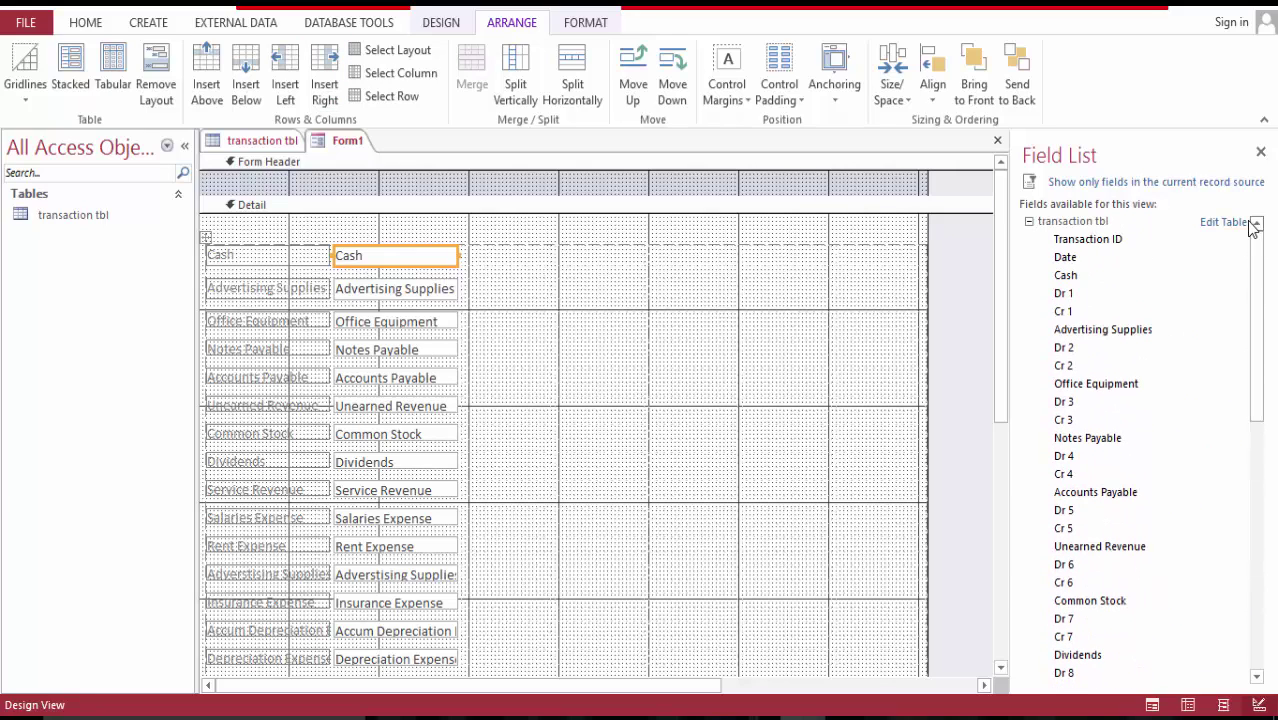
click(512, 287)
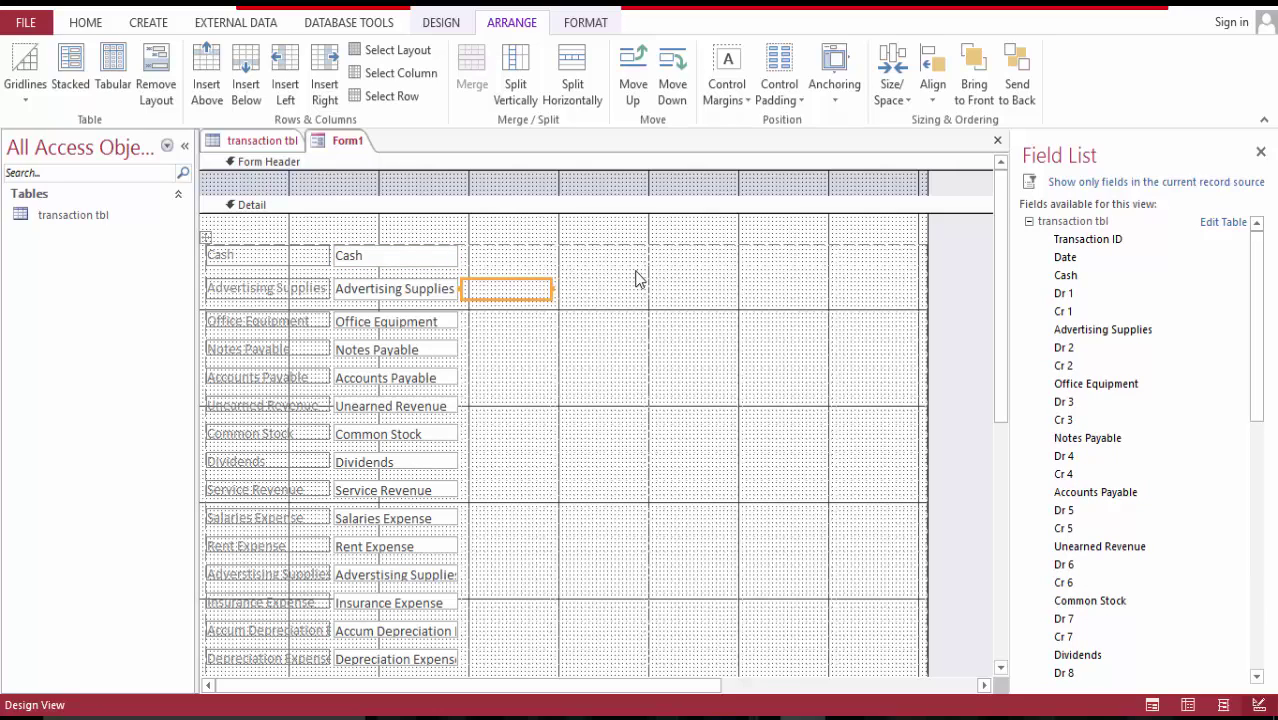
click(511, 258)
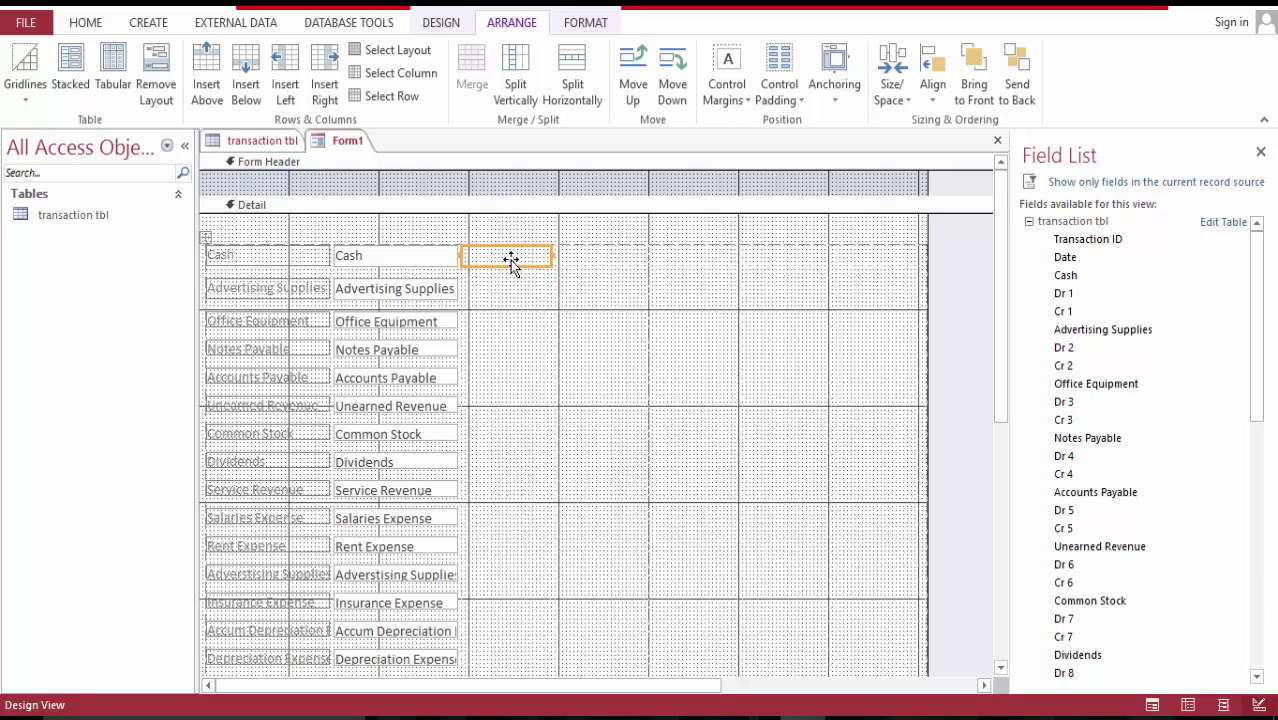
click(496, 293)
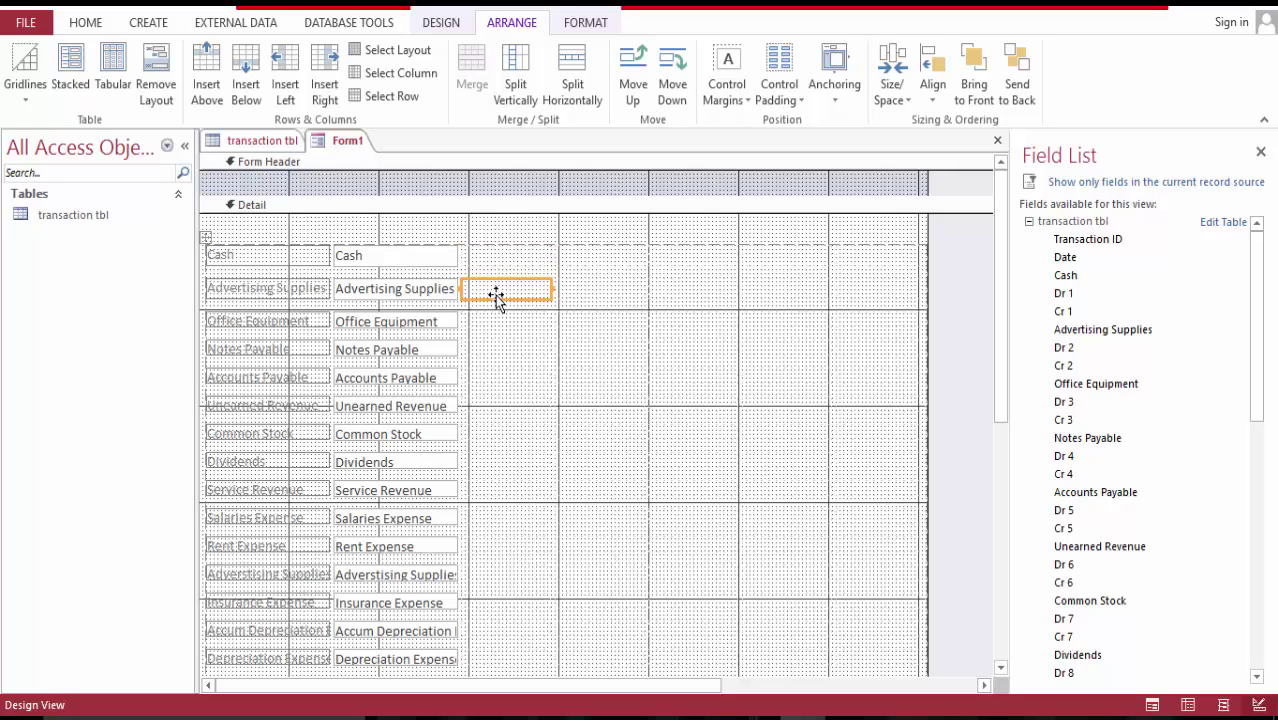
- Split the empty cells immediately beside the Advertising Supplies and Cash text boxes horizontally into two cells each
click(511, 256)
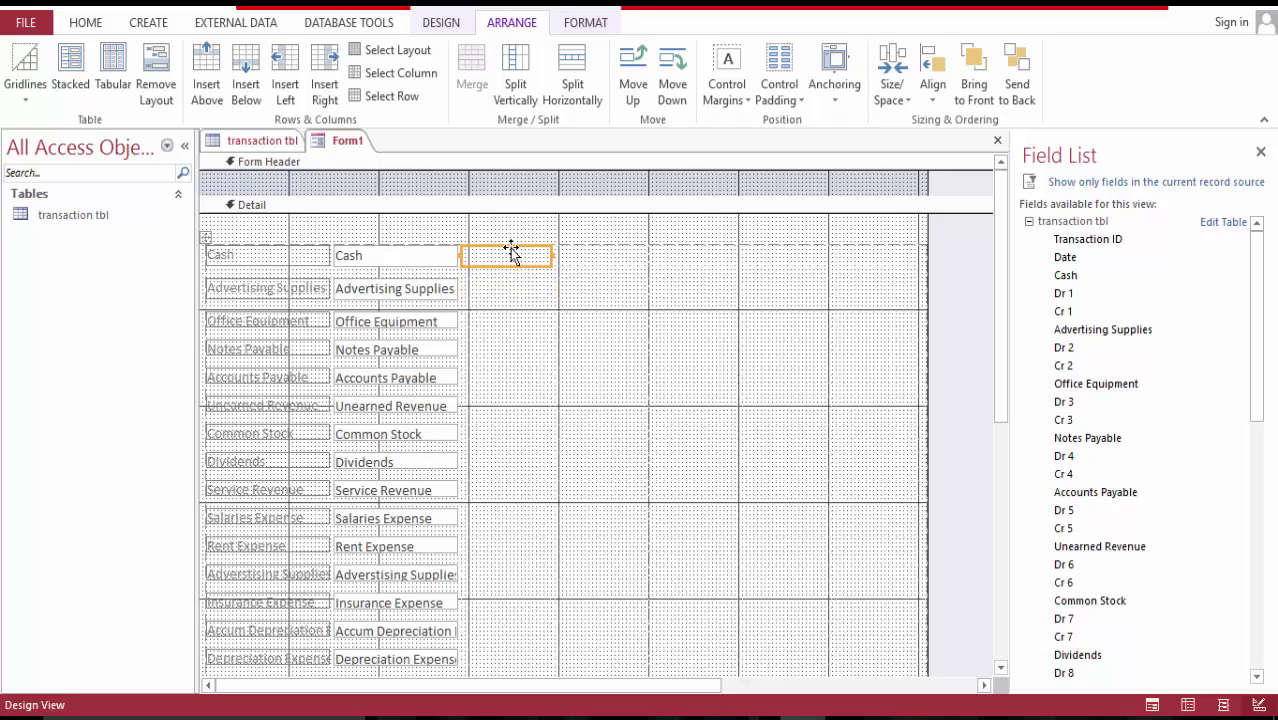
click(502, 240)
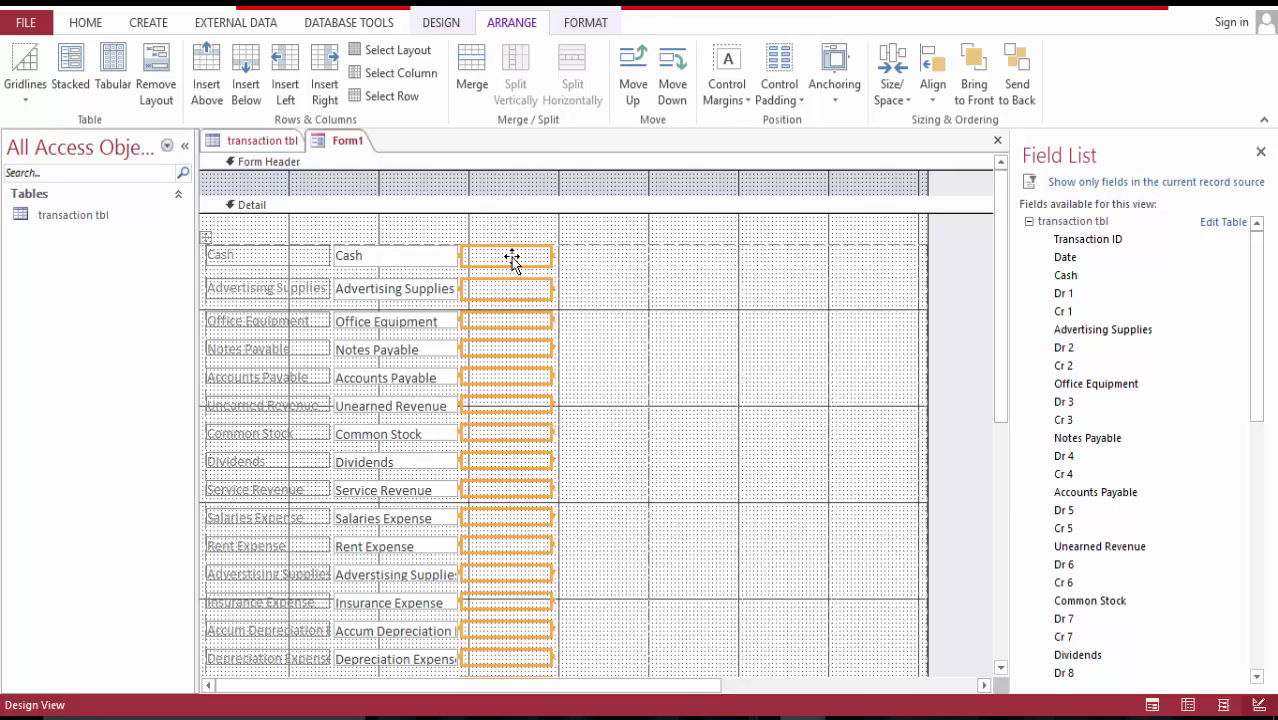
drag(511, 257, 592, 307)
click(506, 292)
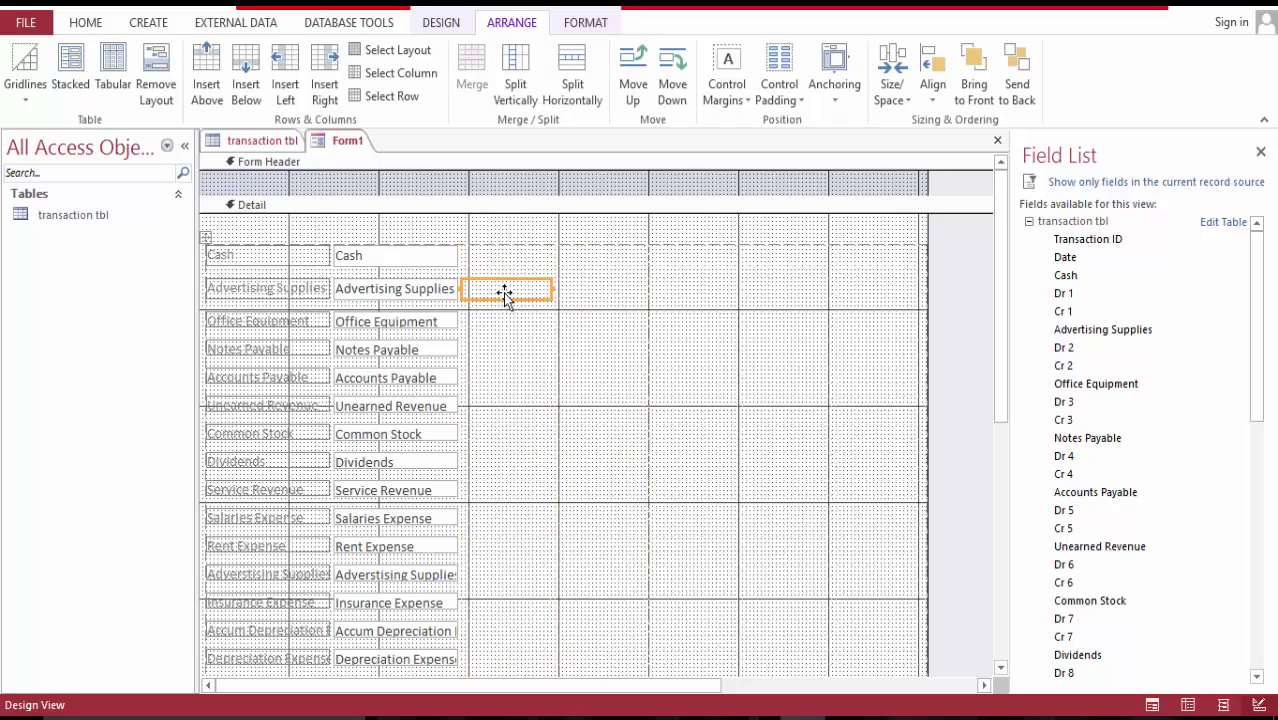
click(568, 76)
click(502, 258)
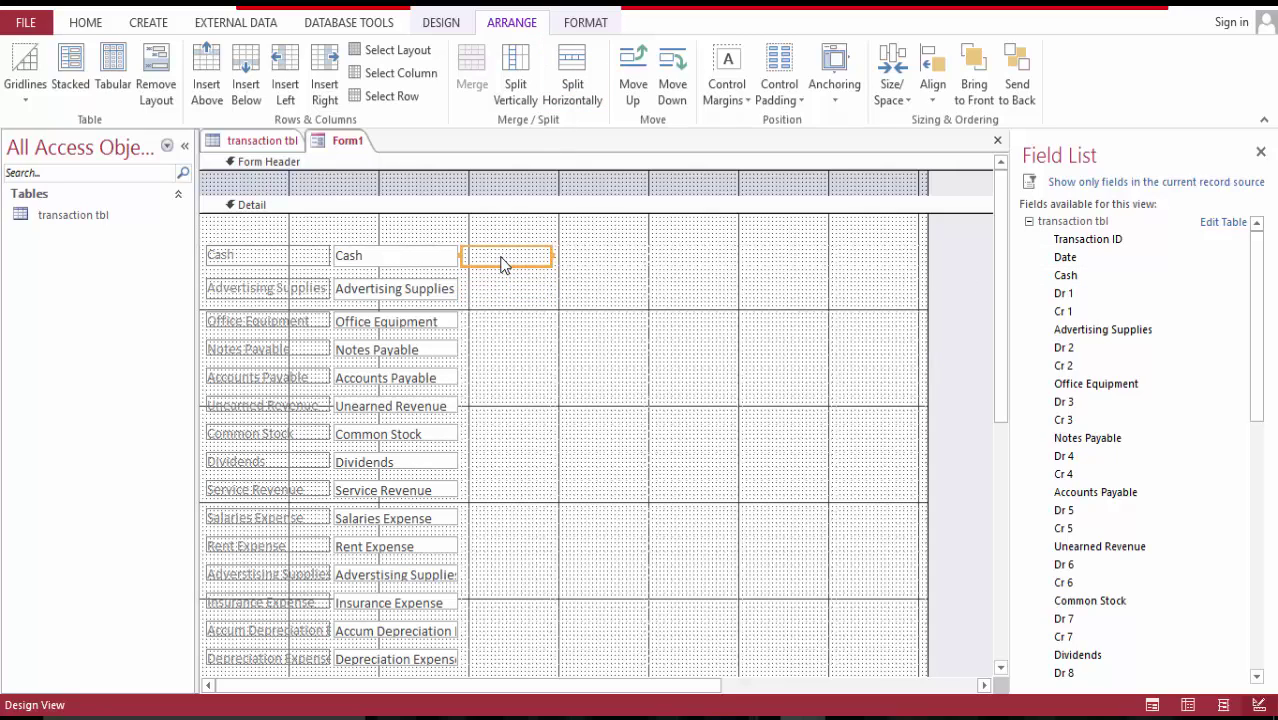
click(572, 72)
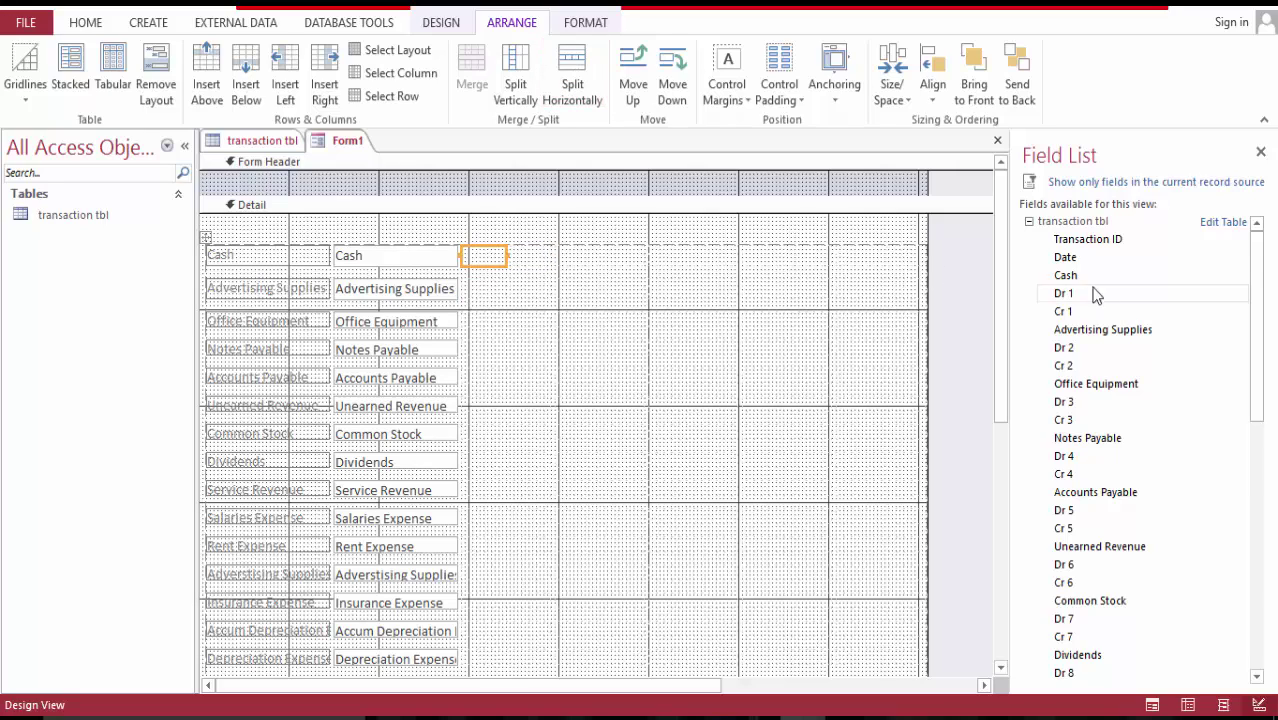
- Add the Dr 1 field without its label to the first split cell beside Cash
drag(1062, 294, 497, 257)
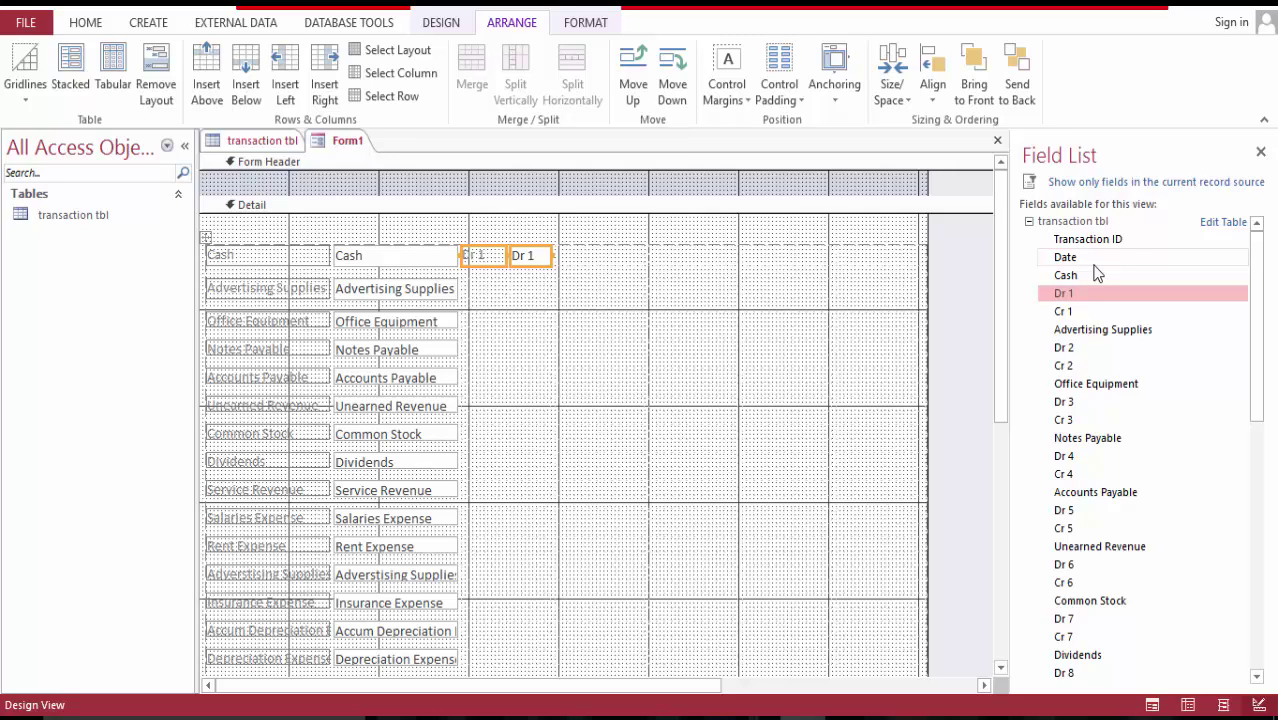
key(Delete)
drag(1076, 292, 551, 289)
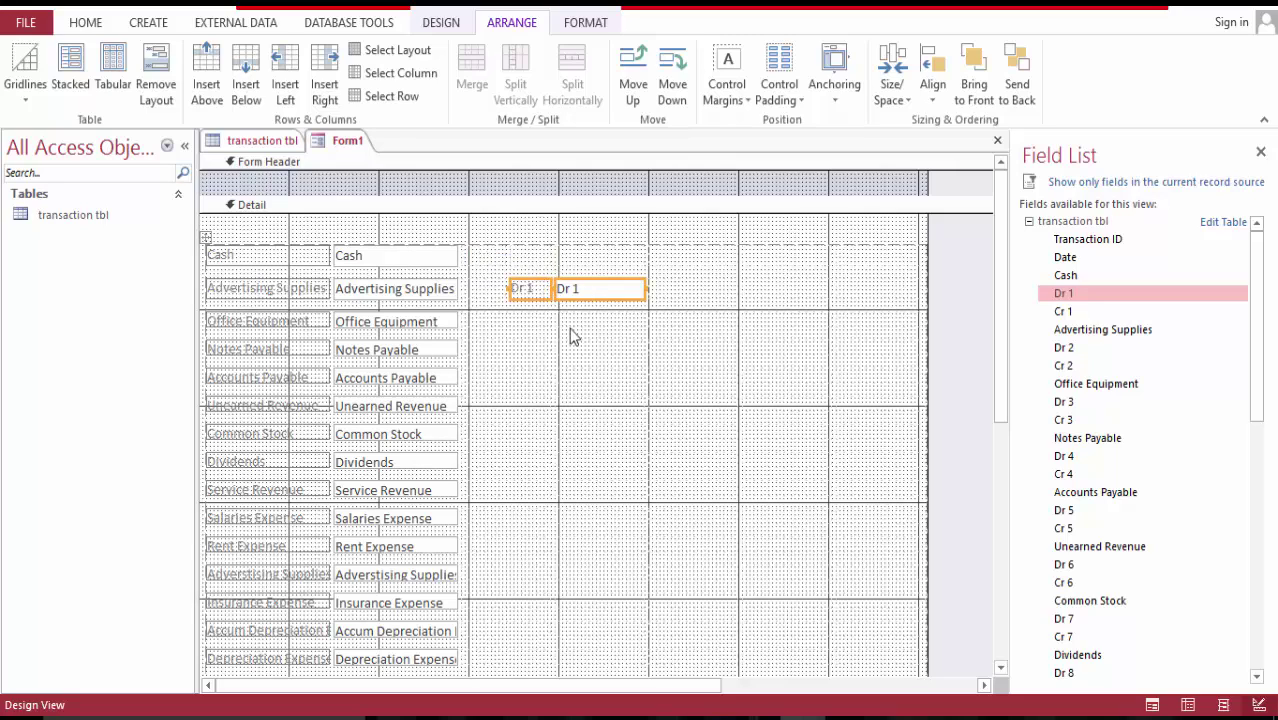
click(567, 320)
drag(566, 254, 518, 272)
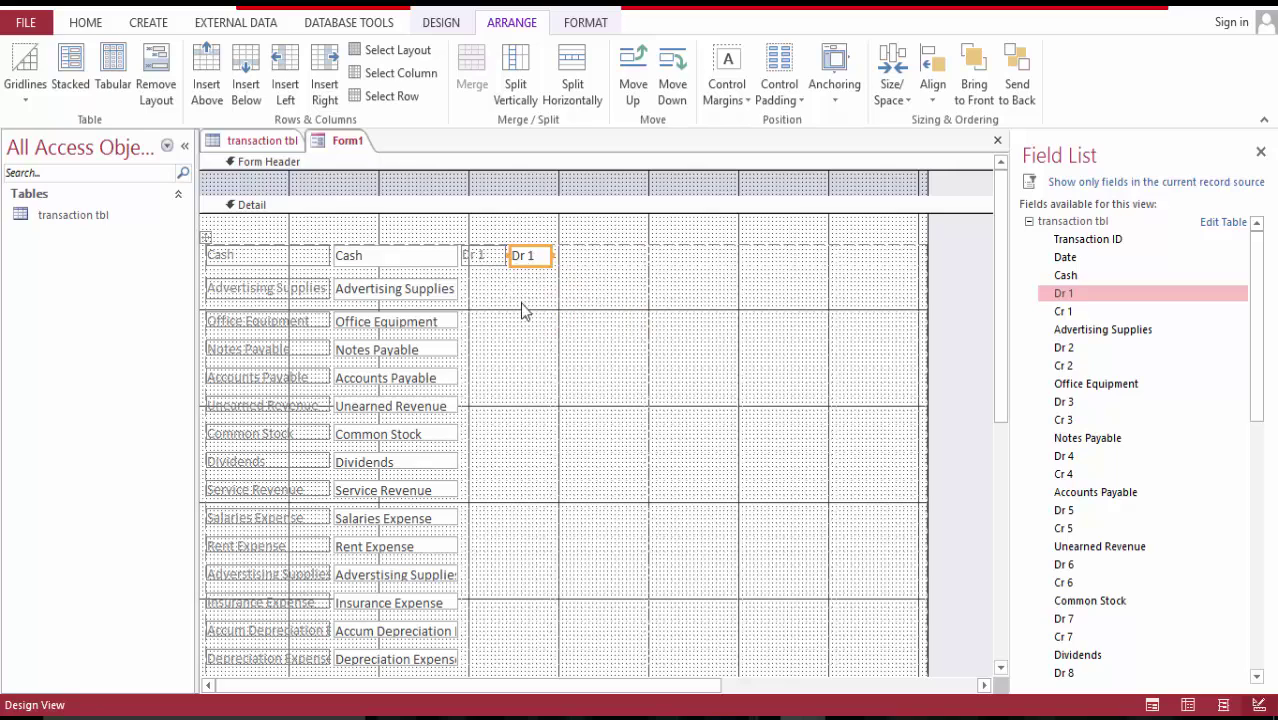
click(521, 303)
drag(485, 254, 490, 288)
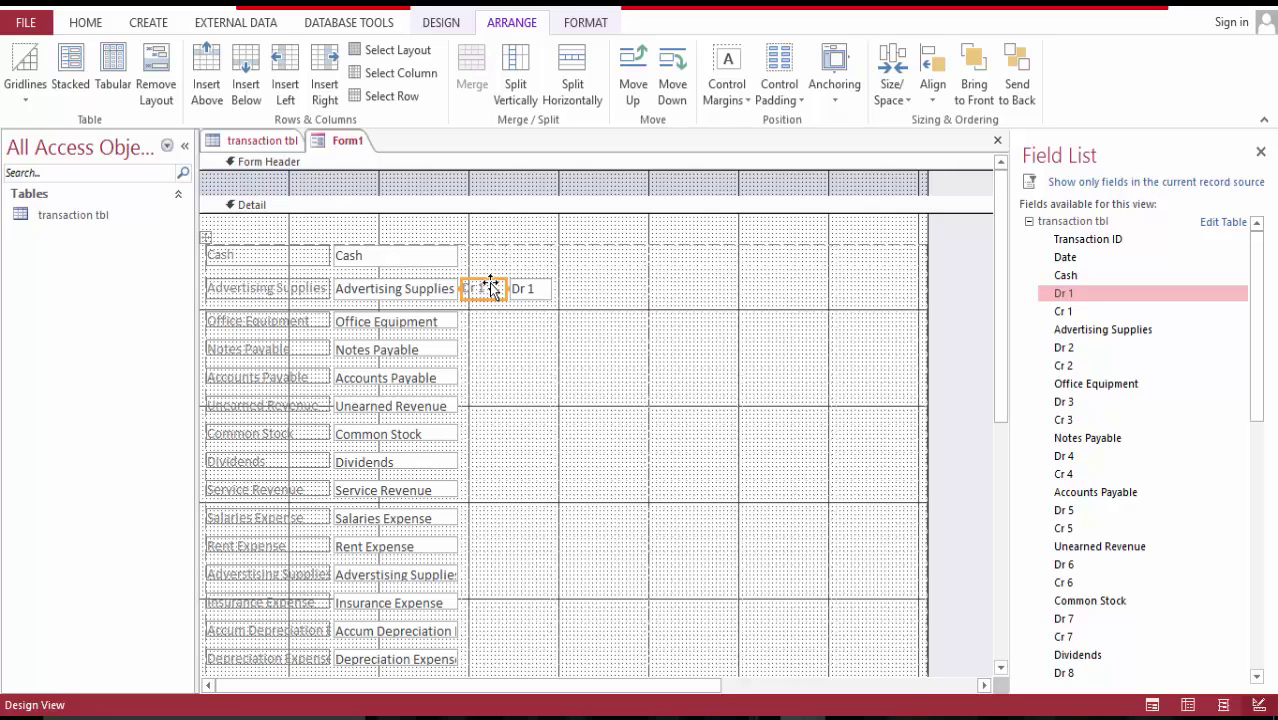
click(571, 352)
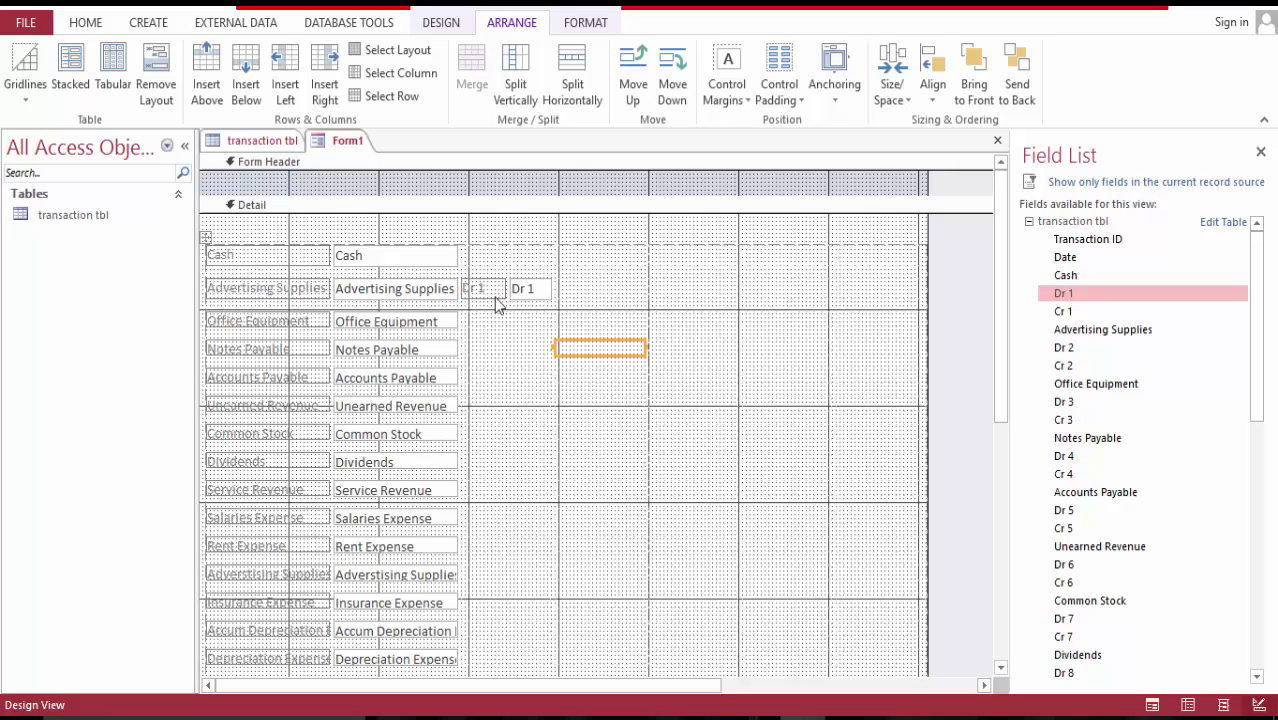
click(495, 296)
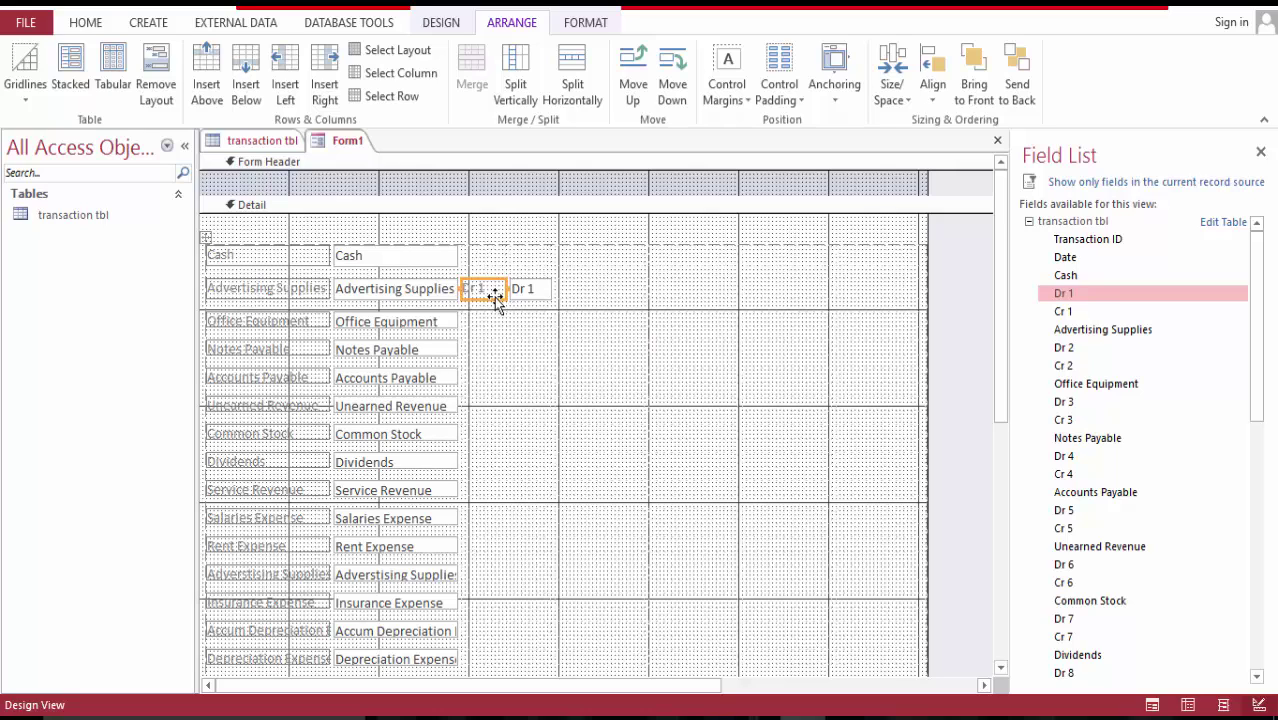
key(Delete)
drag(520, 290, 490, 252)
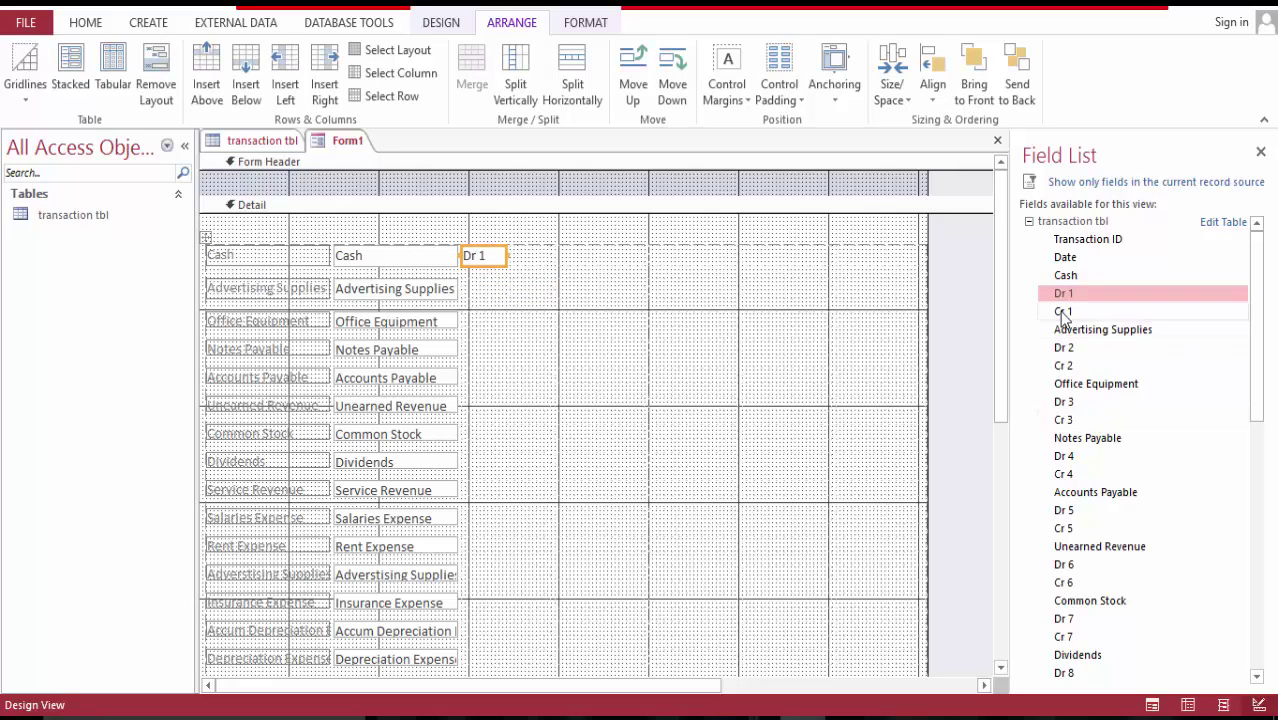
- Add the Cr 1 field, remove its label and place its text box in the cell beside Dr 1
drag(1062, 311, 807, 379)
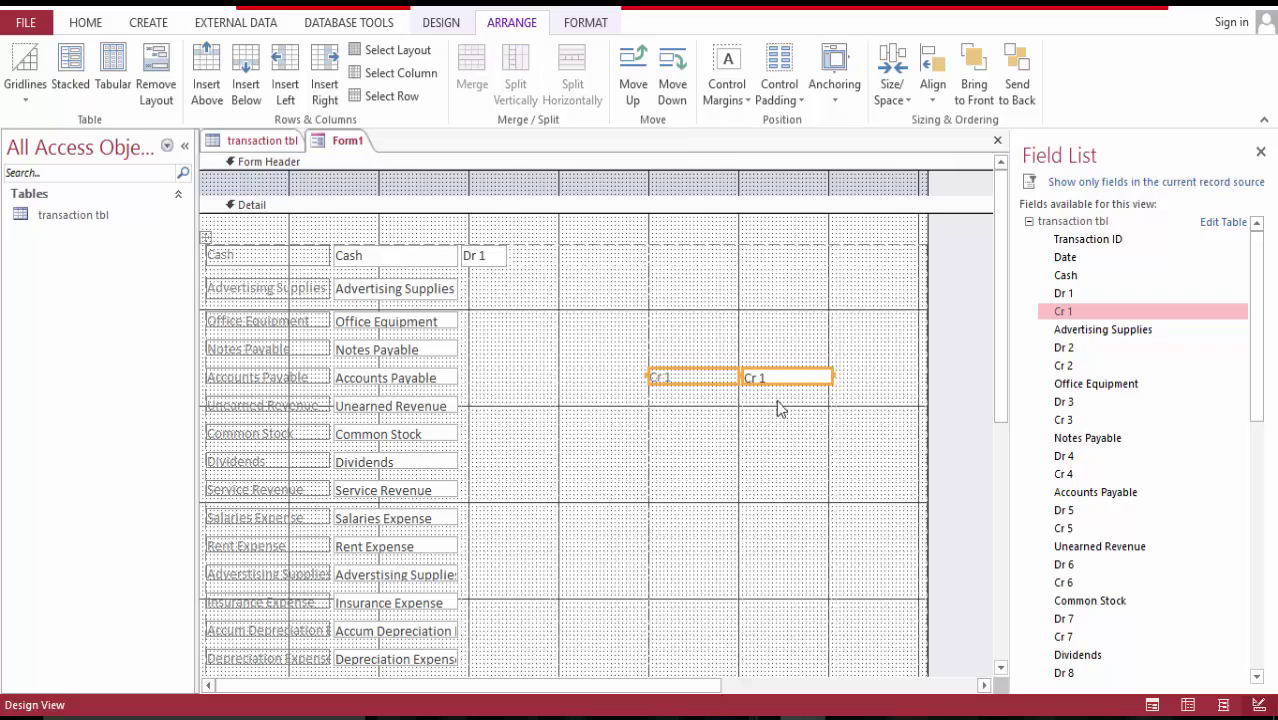
drag(778, 378, 535, 275)
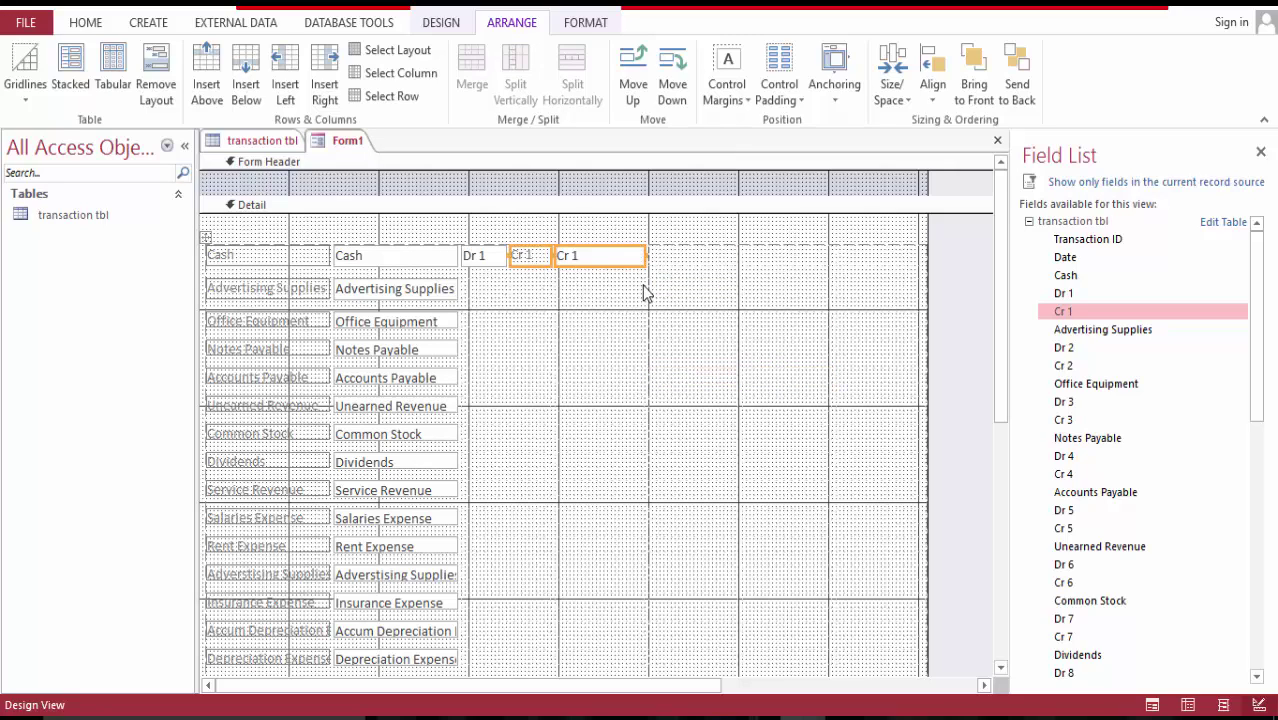
click(530, 286)
click(535, 255)
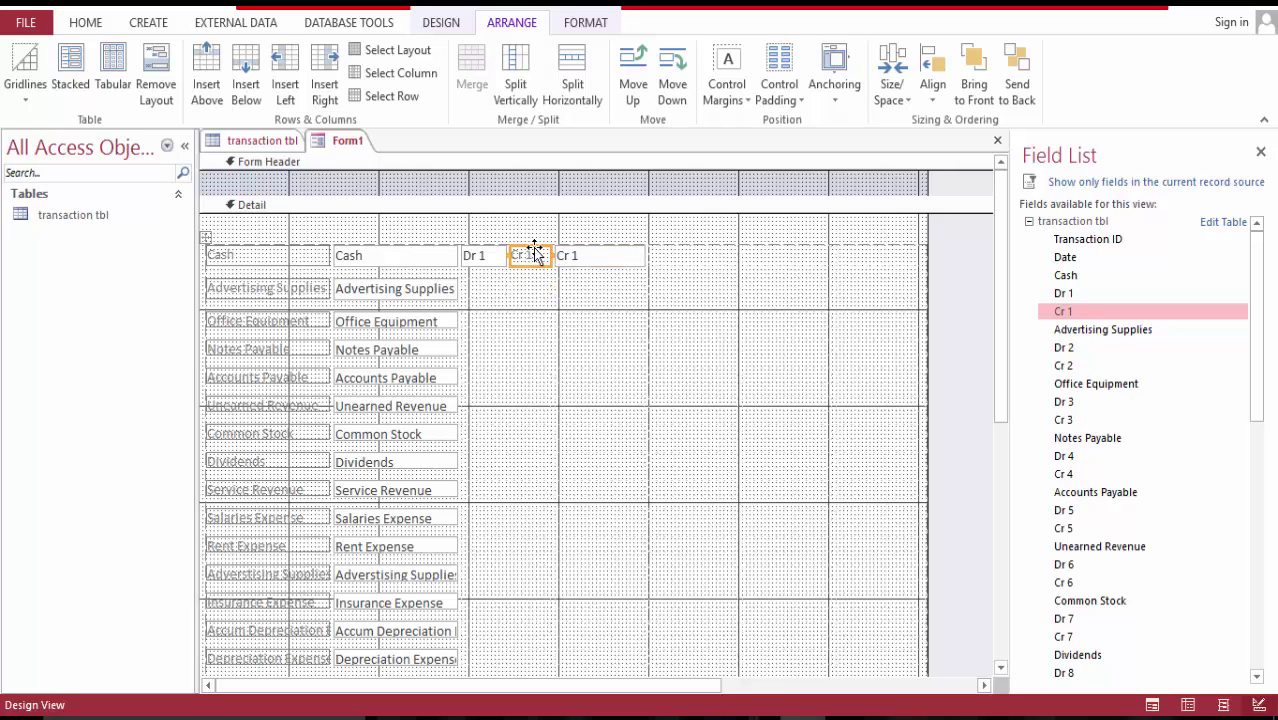
key(Delete)
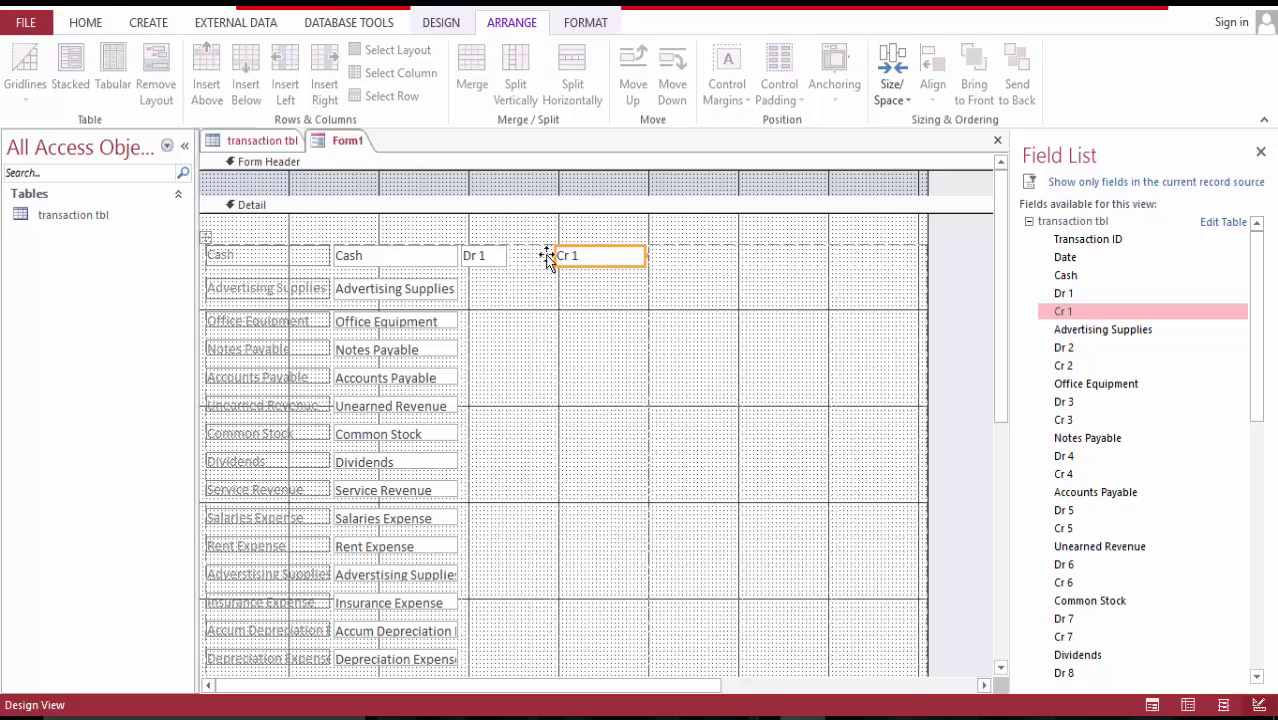
drag(547, 258, 530, 257)
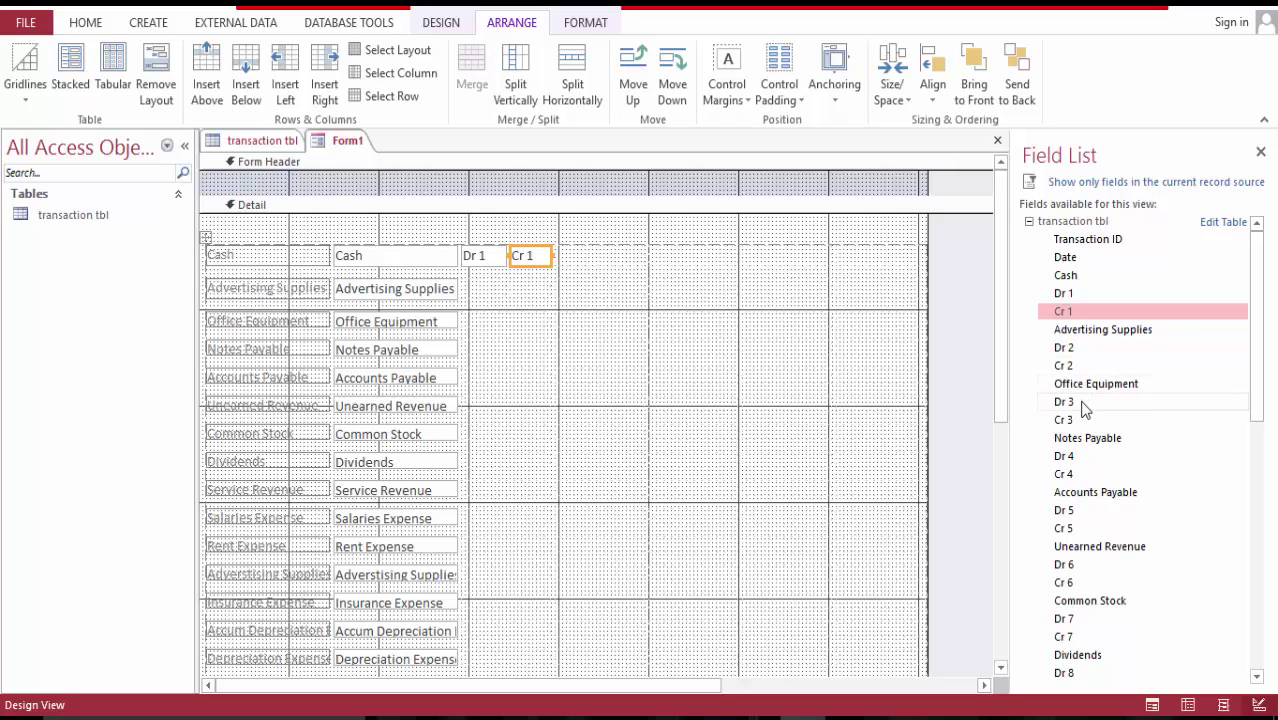
- Add the Dr 2 field without its label to the first split cell beside Advertising Supplies
drag(1064, 350, 682, 333)
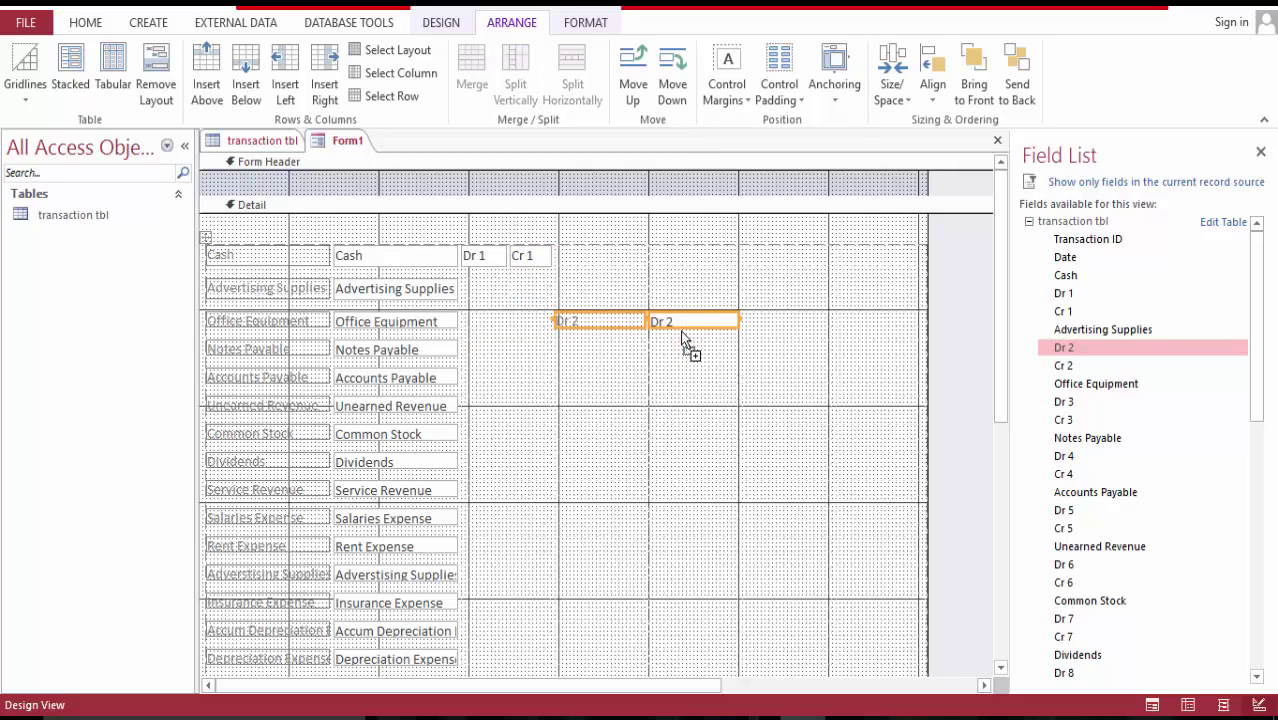
double_click(612, 321)
key(Delete)
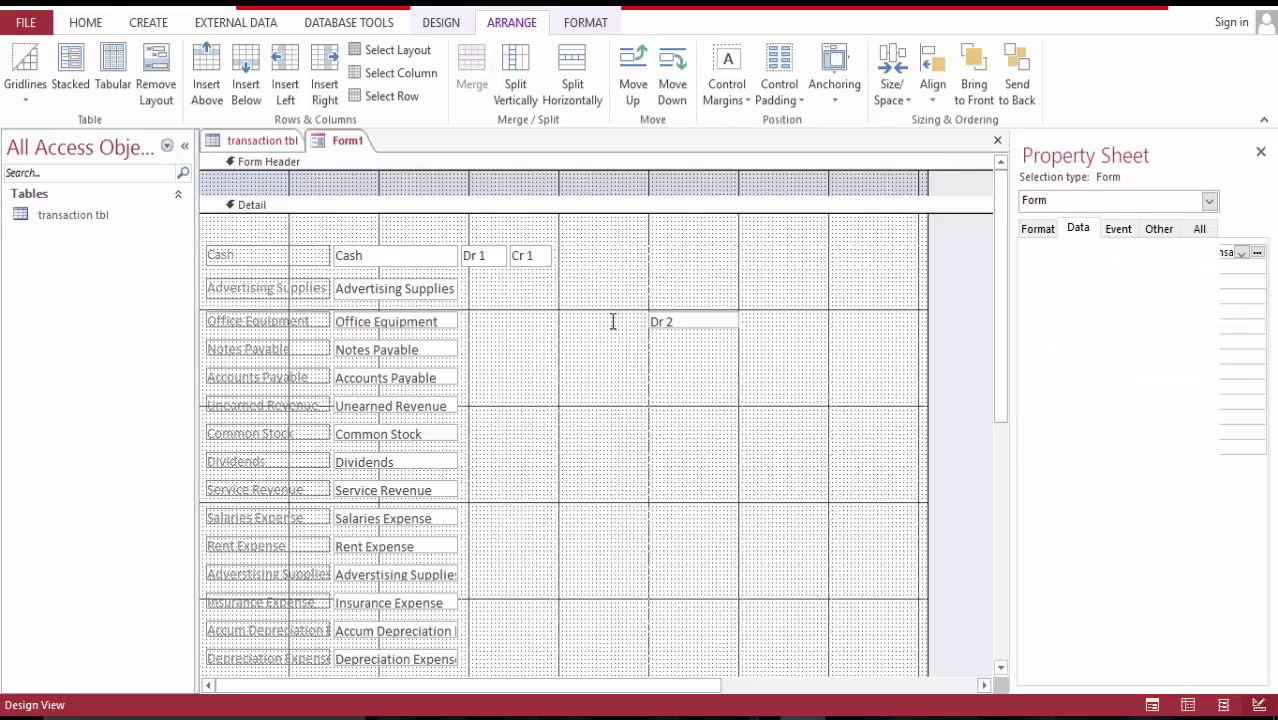
drag(690, 324, 476, 294)
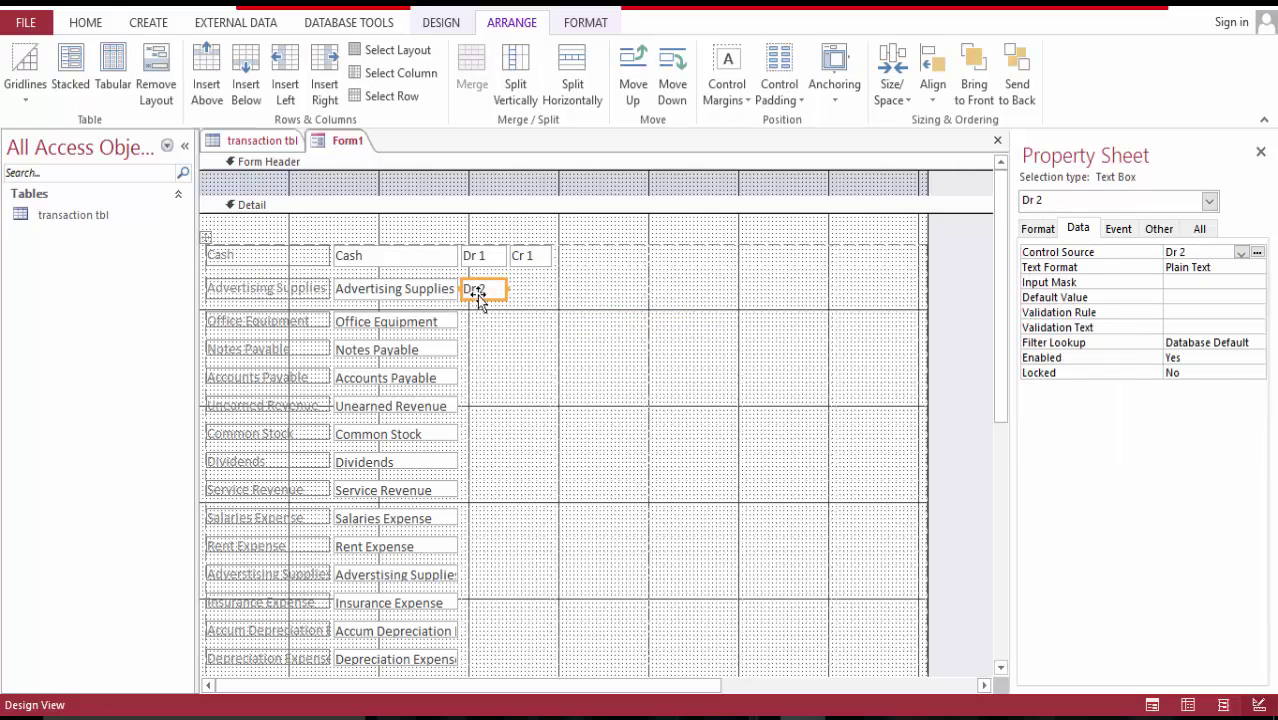
- Reopen the list of existing fields and add Cr 2, without its label, to the cell beside Dr 2
click(526, 288)
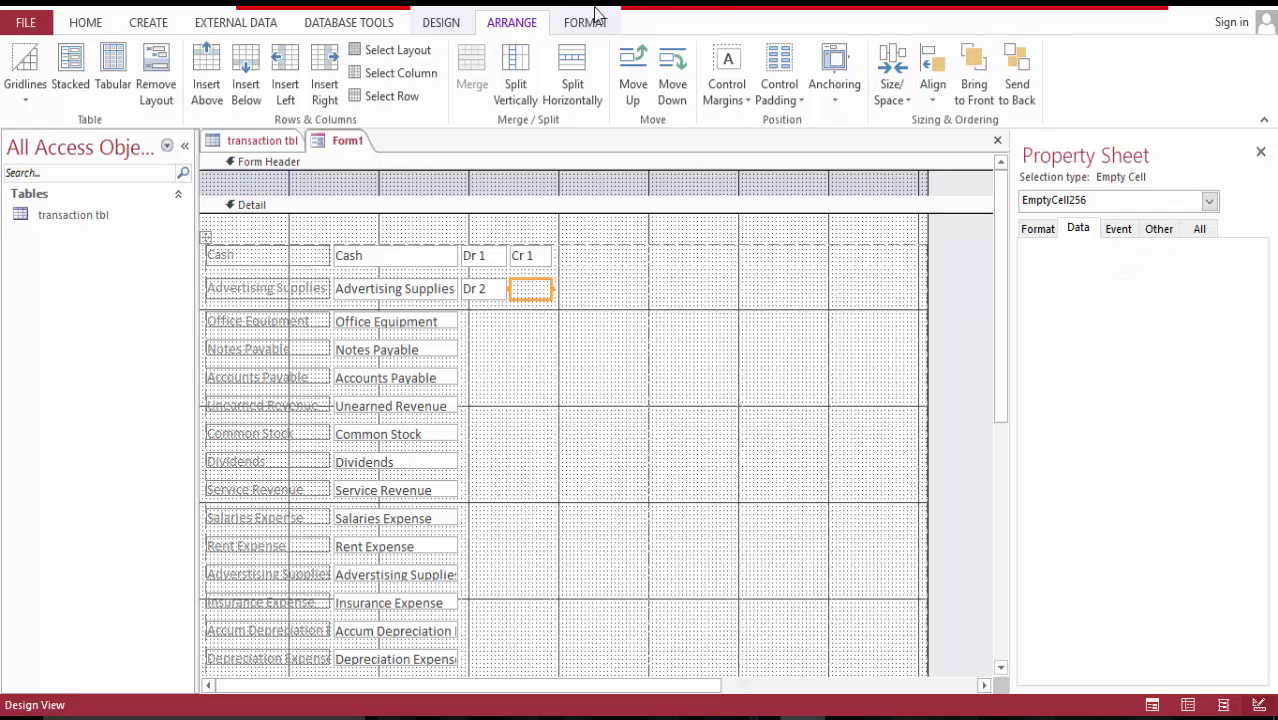
click(444, 24)
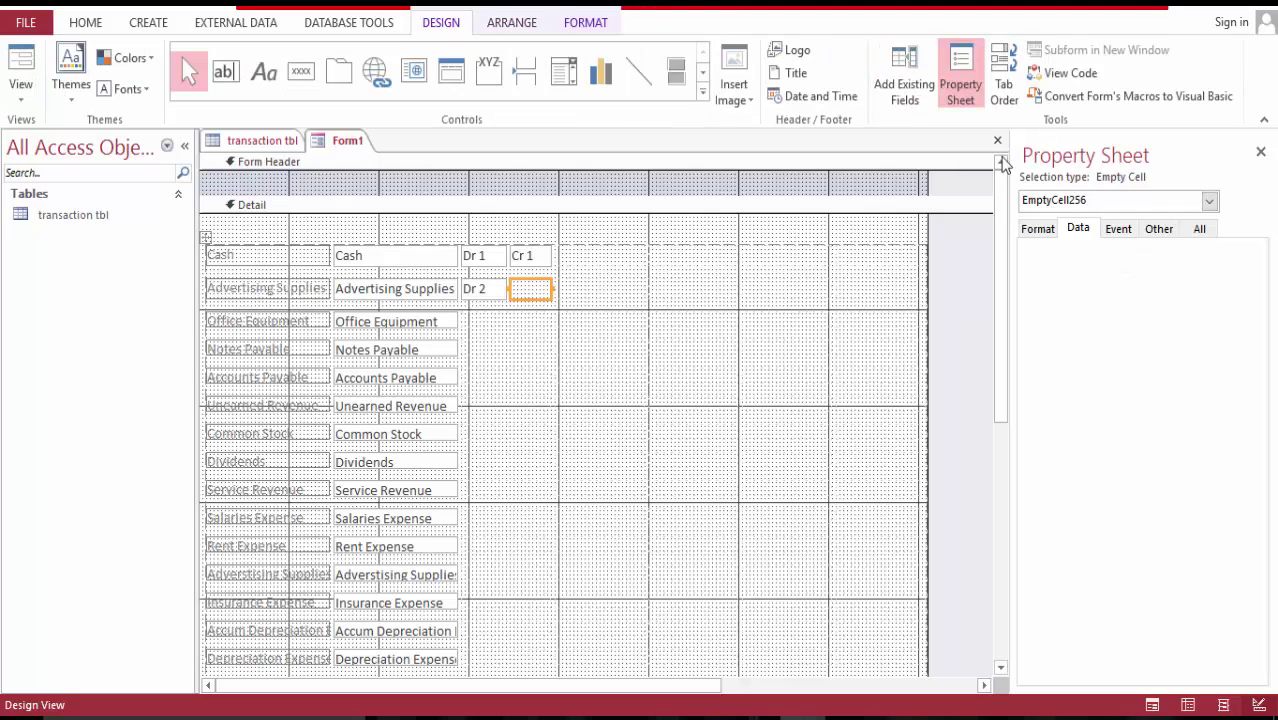
click(897, 80)
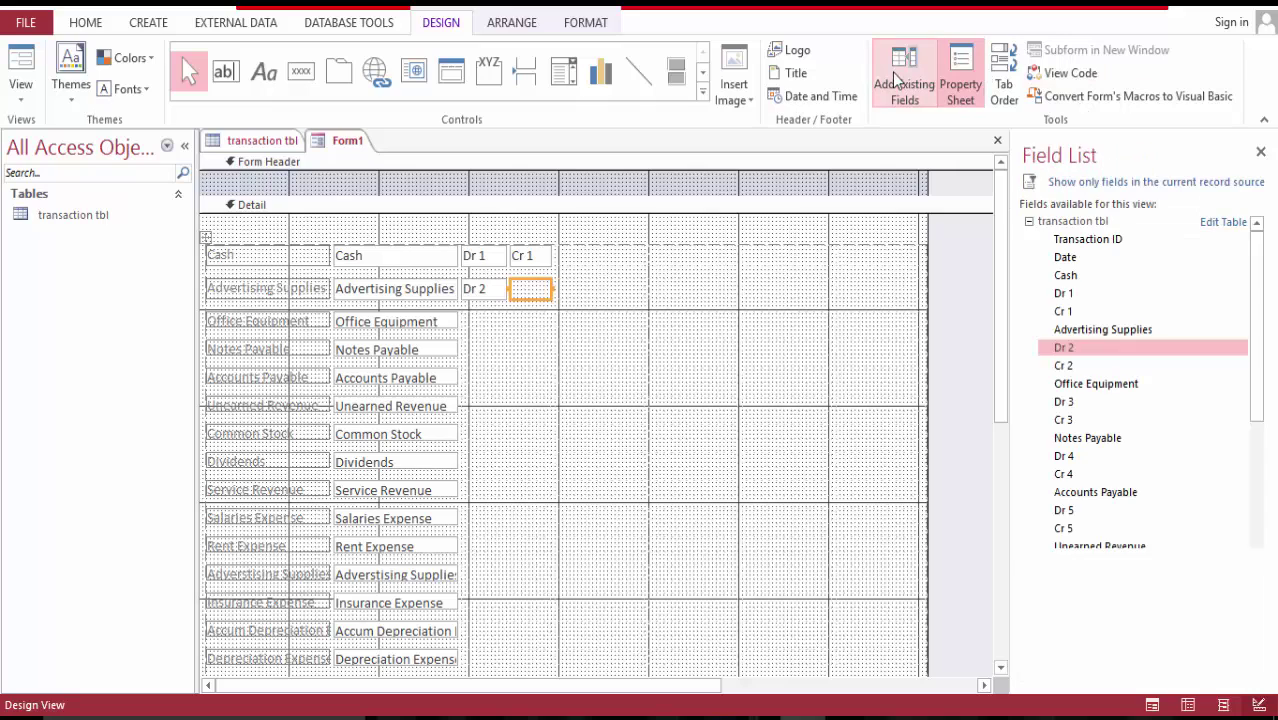
drag(1058, 370, 611, 355)
click(668, 385)
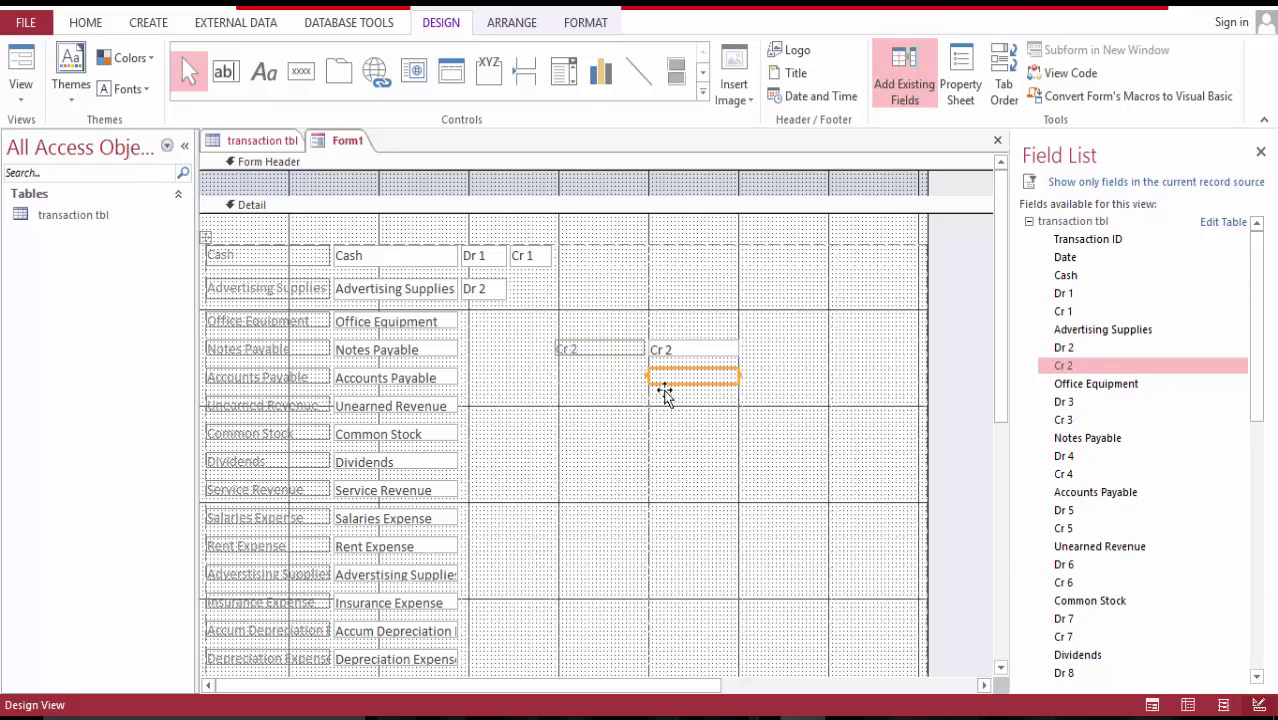
click(620, 349)
key(Delete)
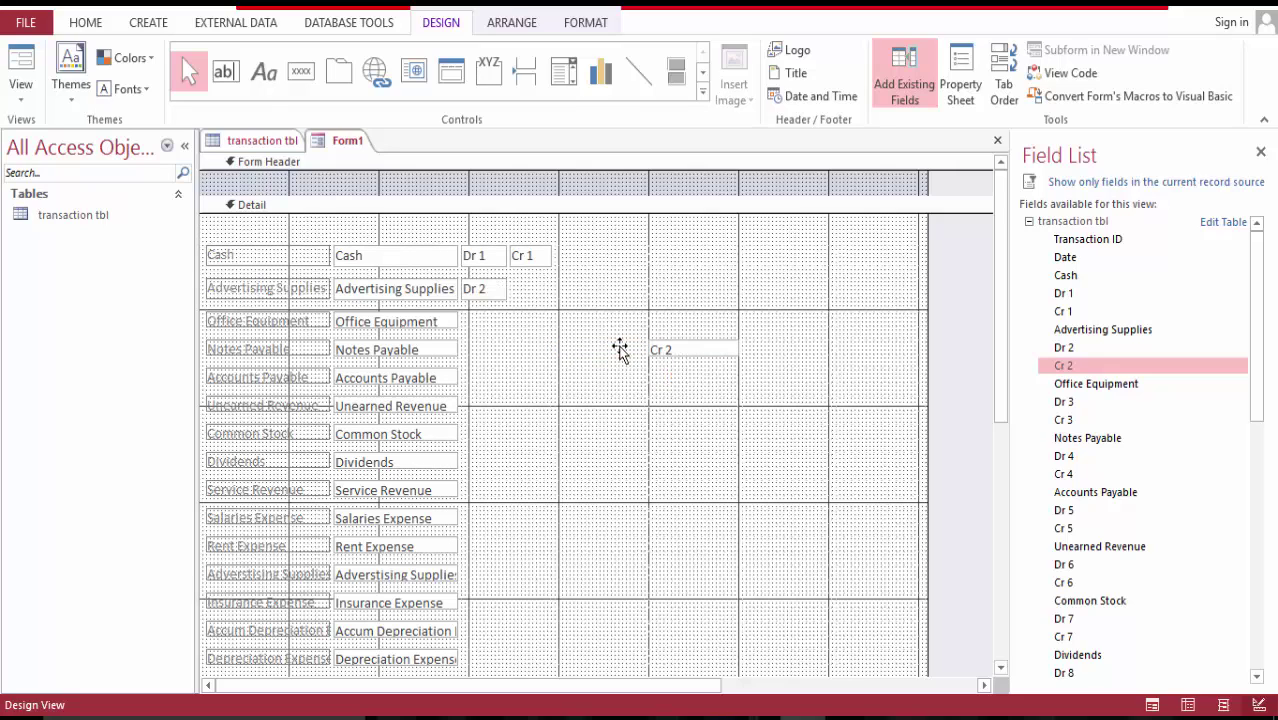
drag(678, 355, 538, 294)
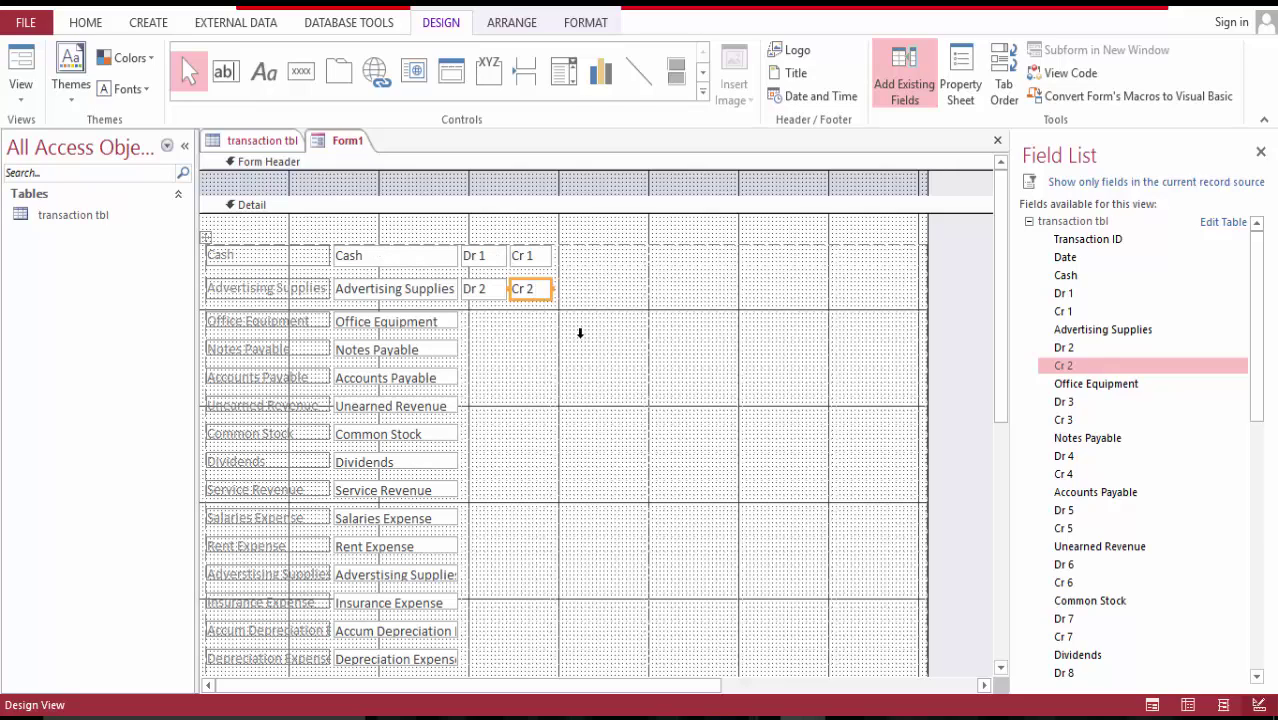
- Split the empty cells beside Office Equipment, Notes Payable, Accounts Payable and Unearned Revenue horizontally into two cells each
click(494, 321)
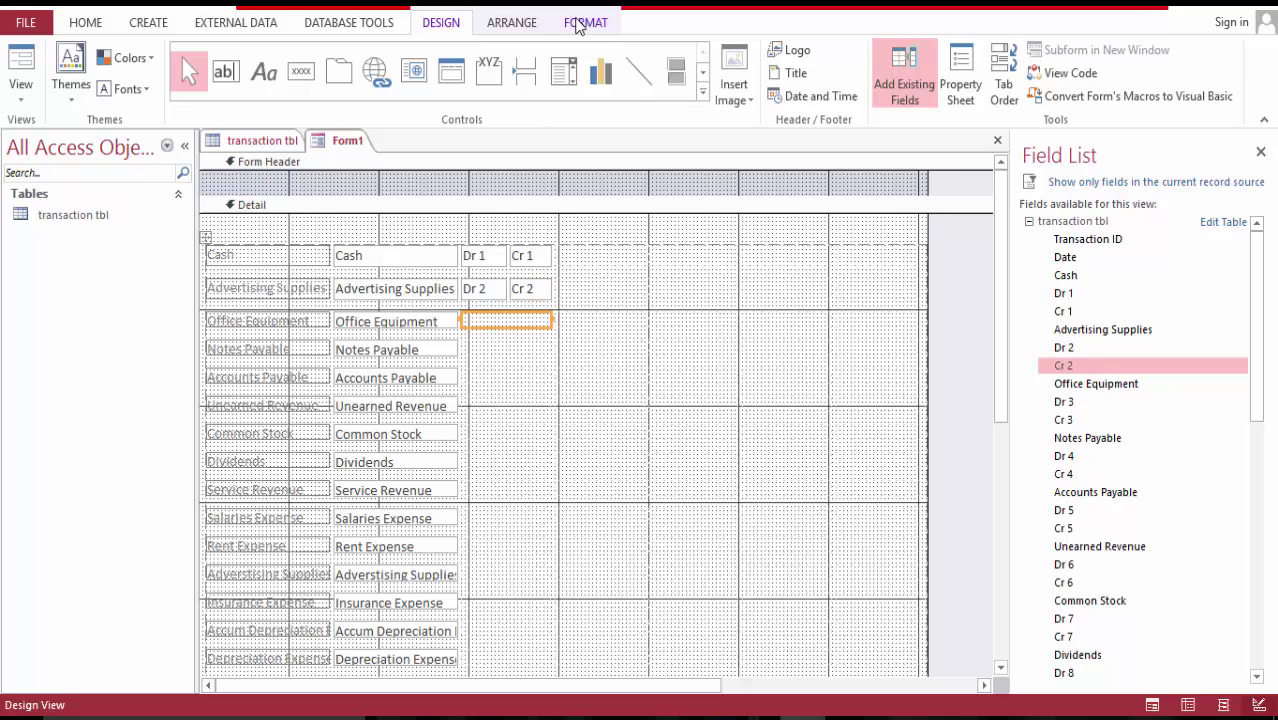
click(508, 22)
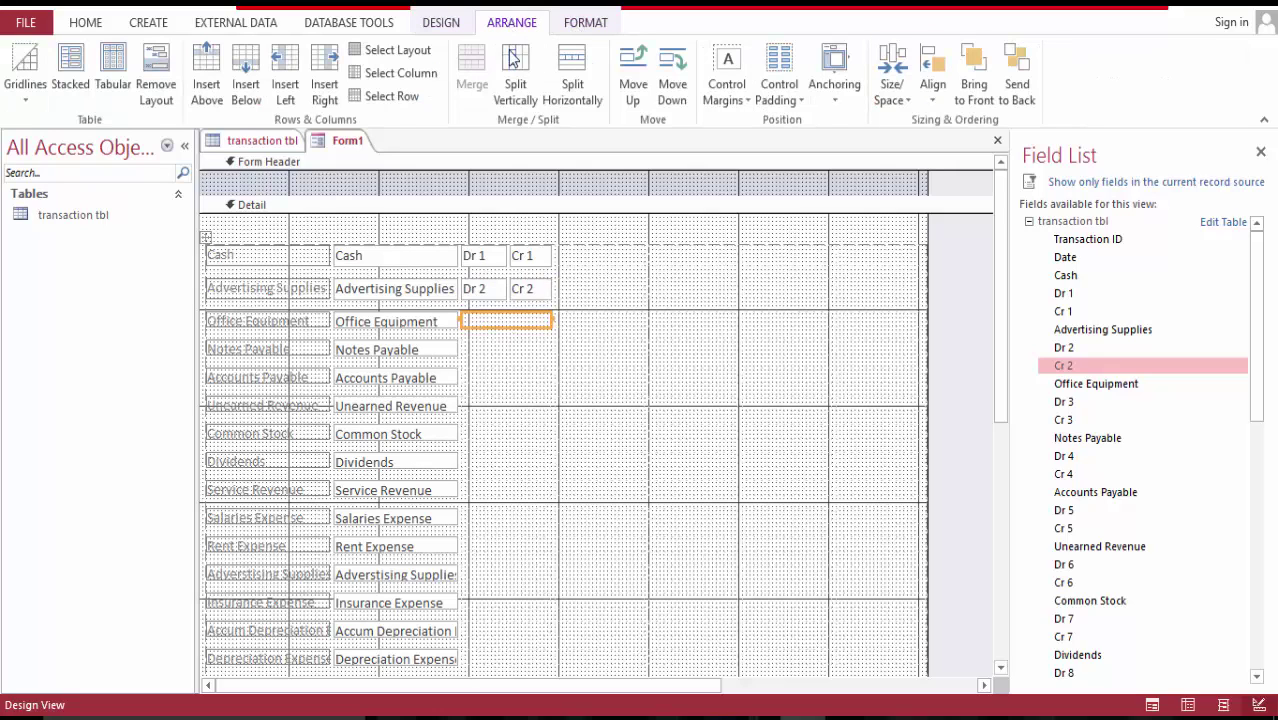
click(574, 78)
click(507, 348)
click(572, 85)
click(508, 375)
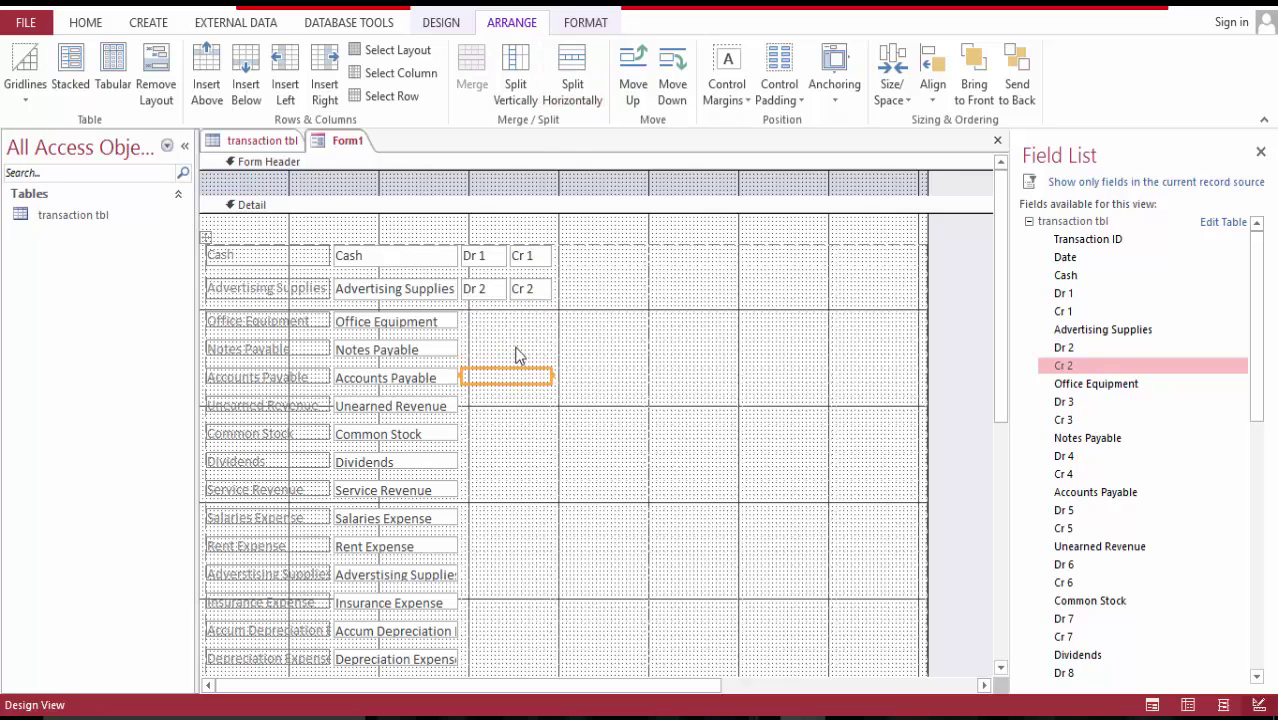
click(574, 92)
click(509, 403)
click(585, 75)
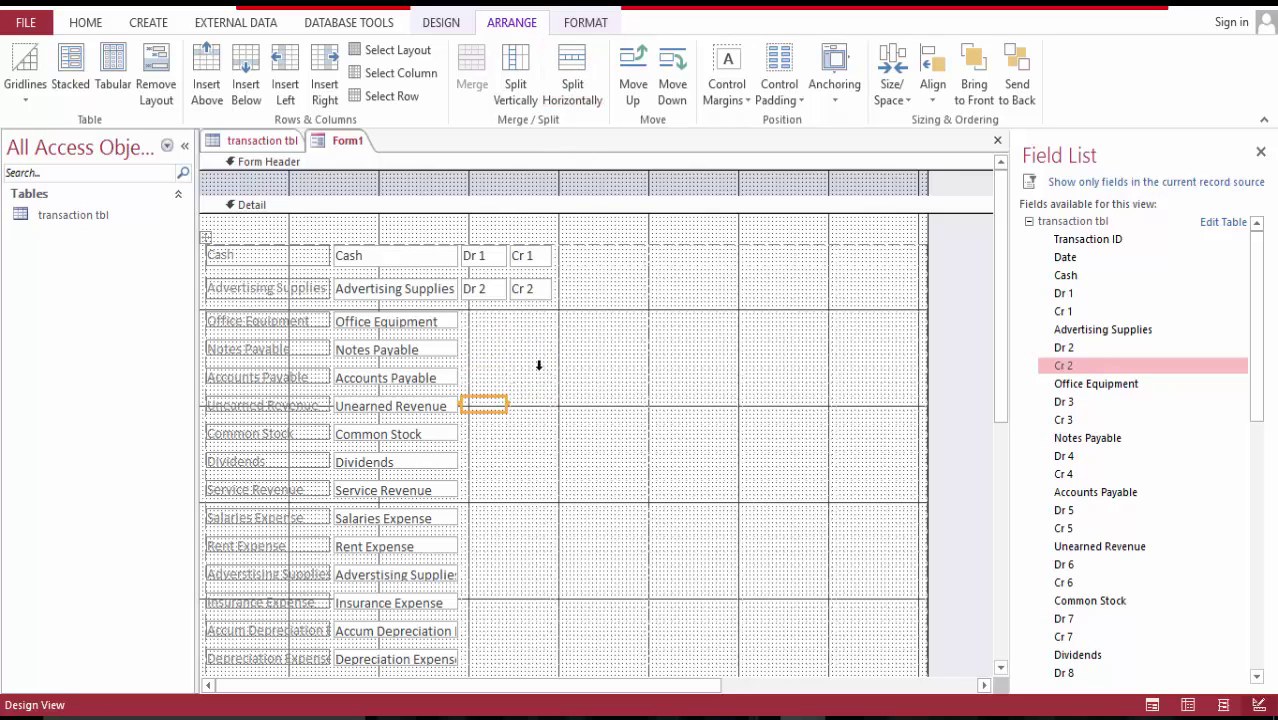
- Split the empty cells beside Common Stock, Dividends, Service Revenue and Salaries Expense horizontally into two cells each
click(513, 433)
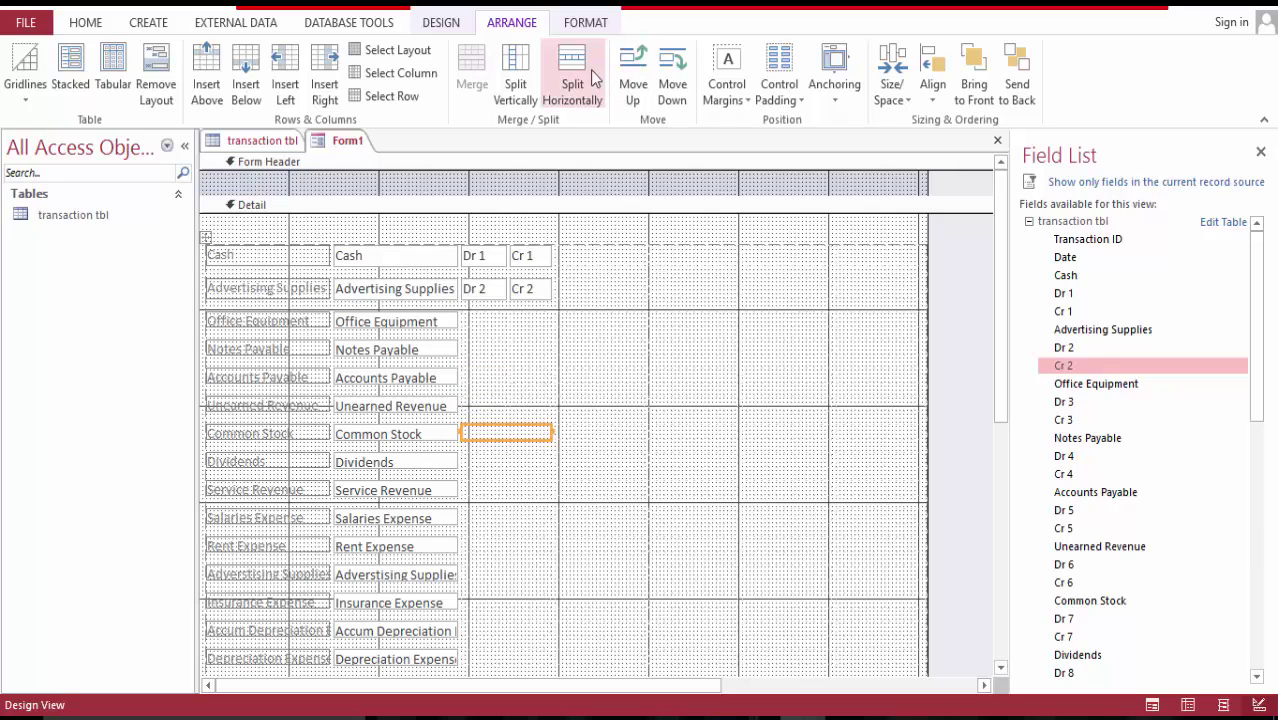
click(590, 90)
click(505, 462)
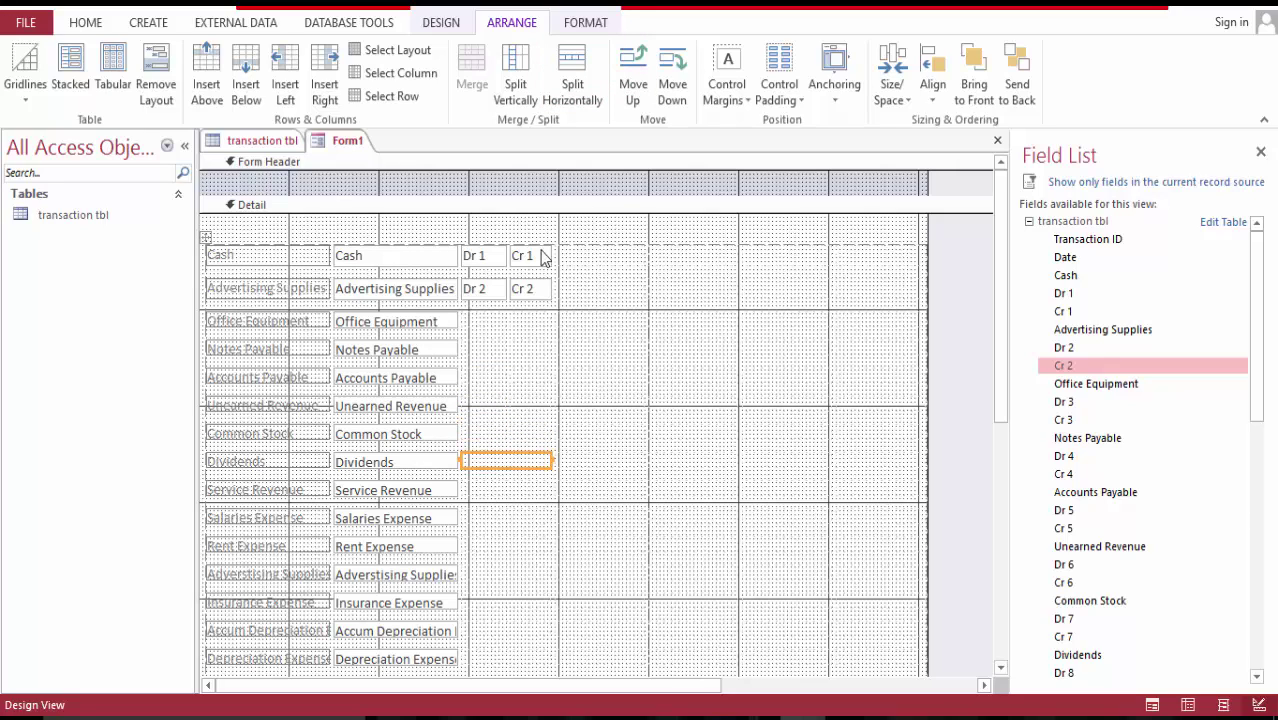
click(580, 80)
click(500, 490)
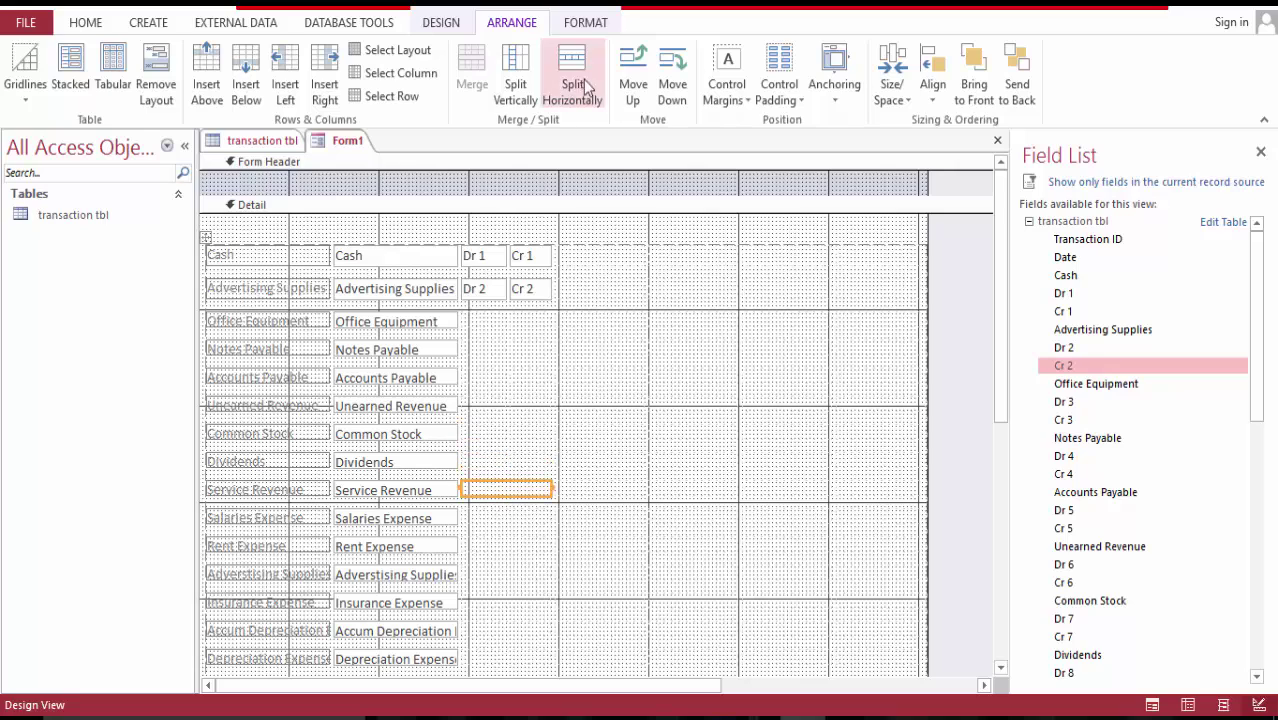
click(584, 74)
click(505, 519)
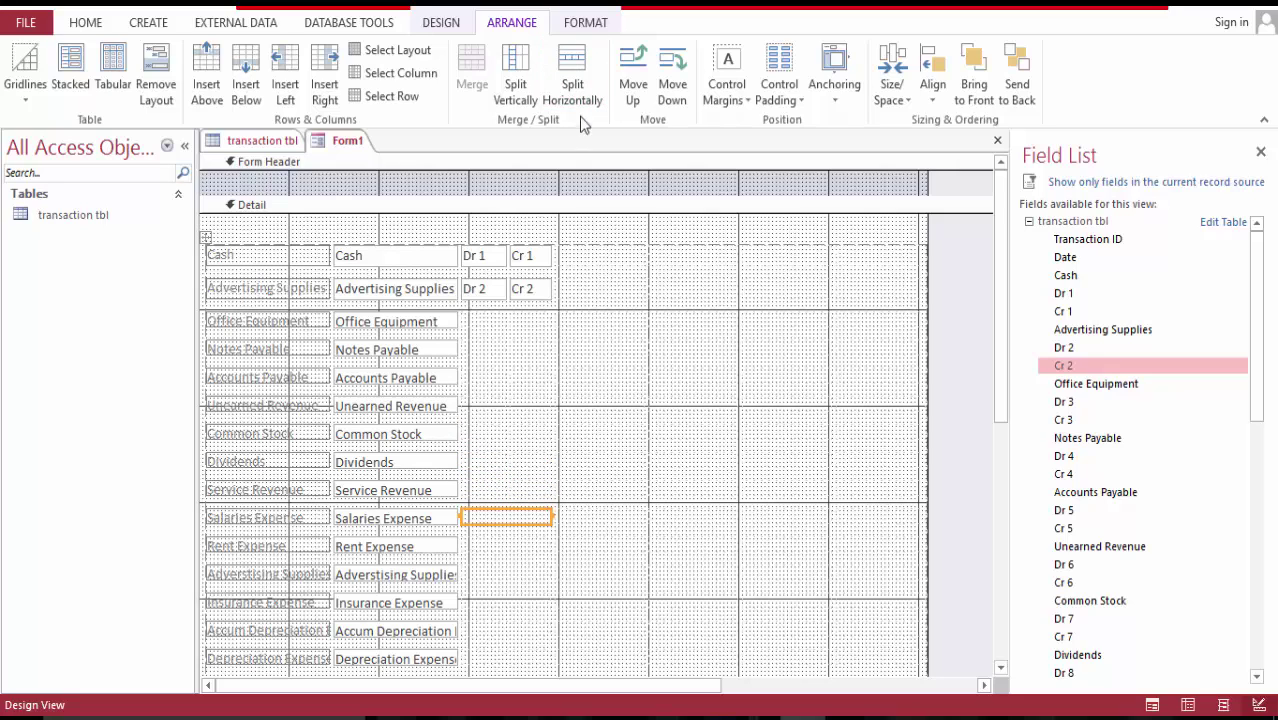
click(580, 90)
- Split the empty cells beside Rent Expense, Adverstising Supplies Expense, Insurance Expense and Accum Depreciation horizontally into two cells each
click(505, 546)
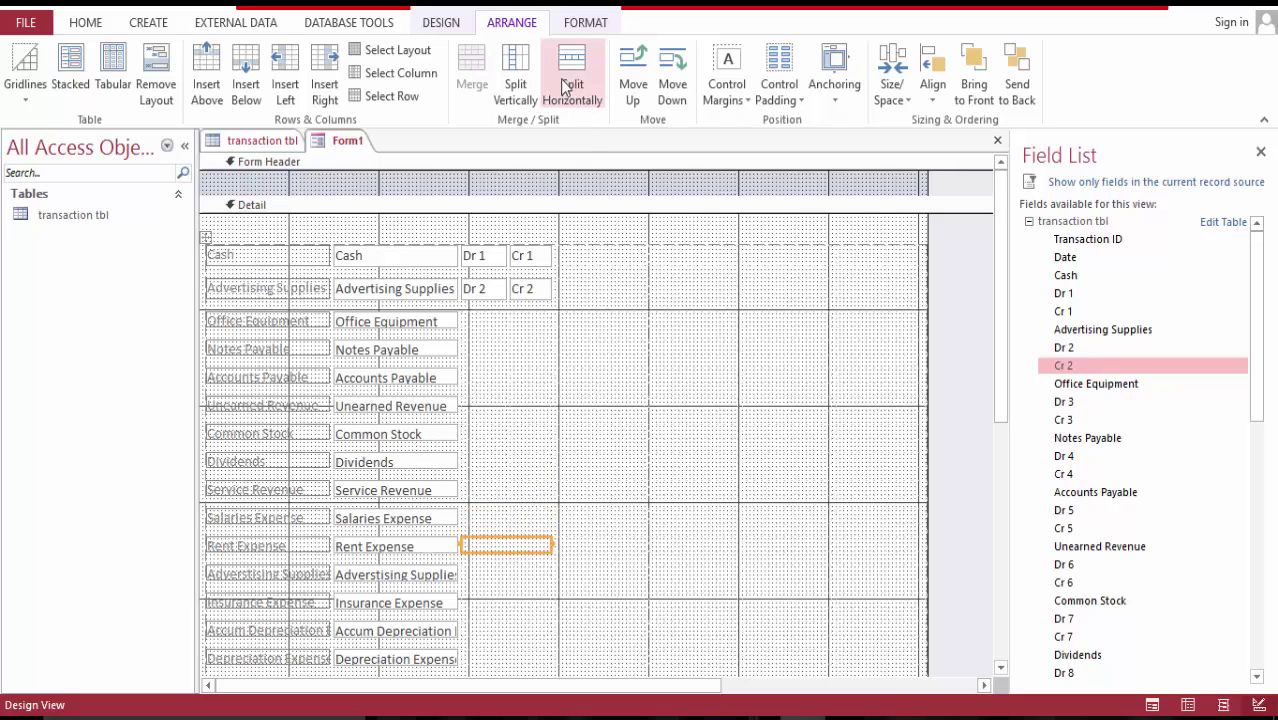
click(575, 85)
click(484, 575)
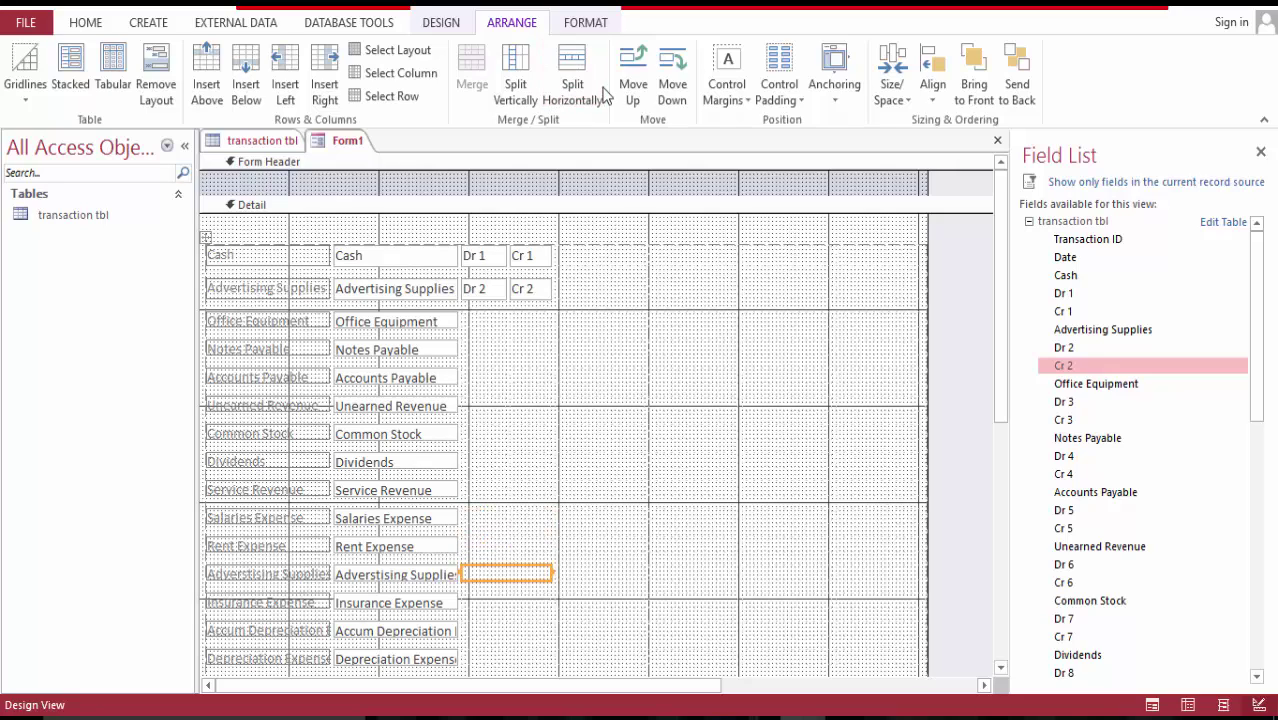
click(579, 77)
click(505, 601)
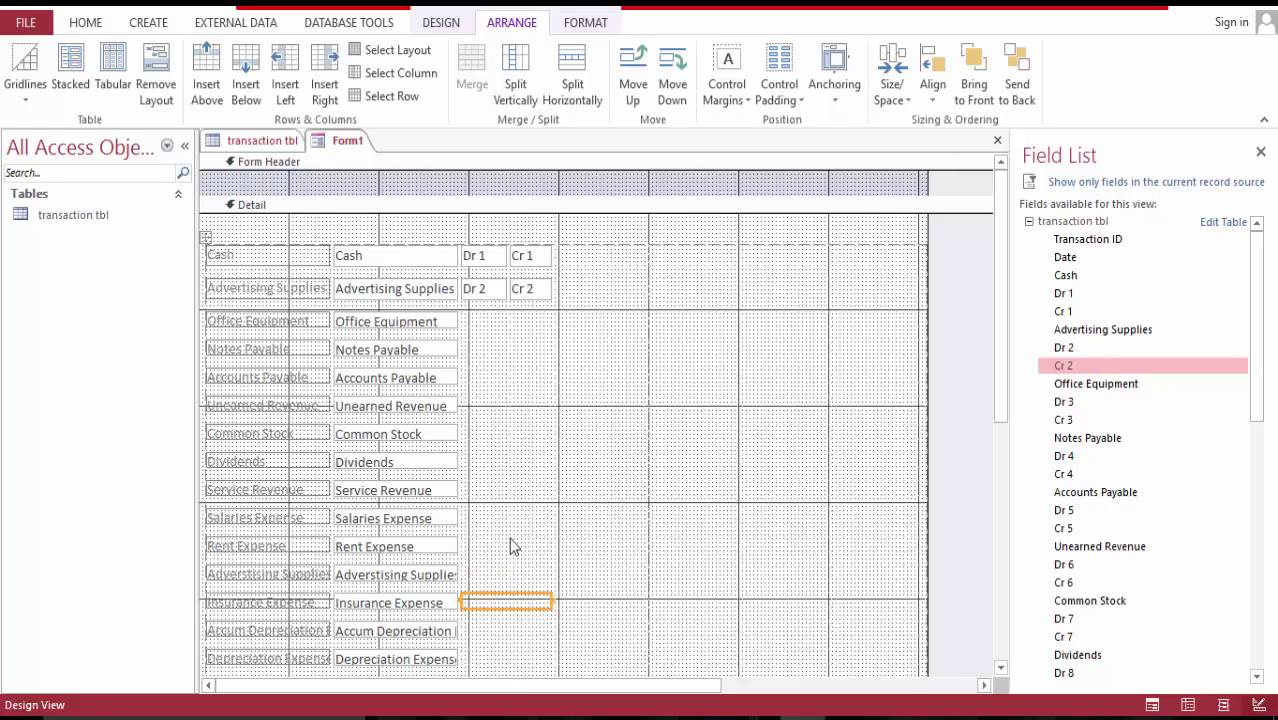
click(579, 78)
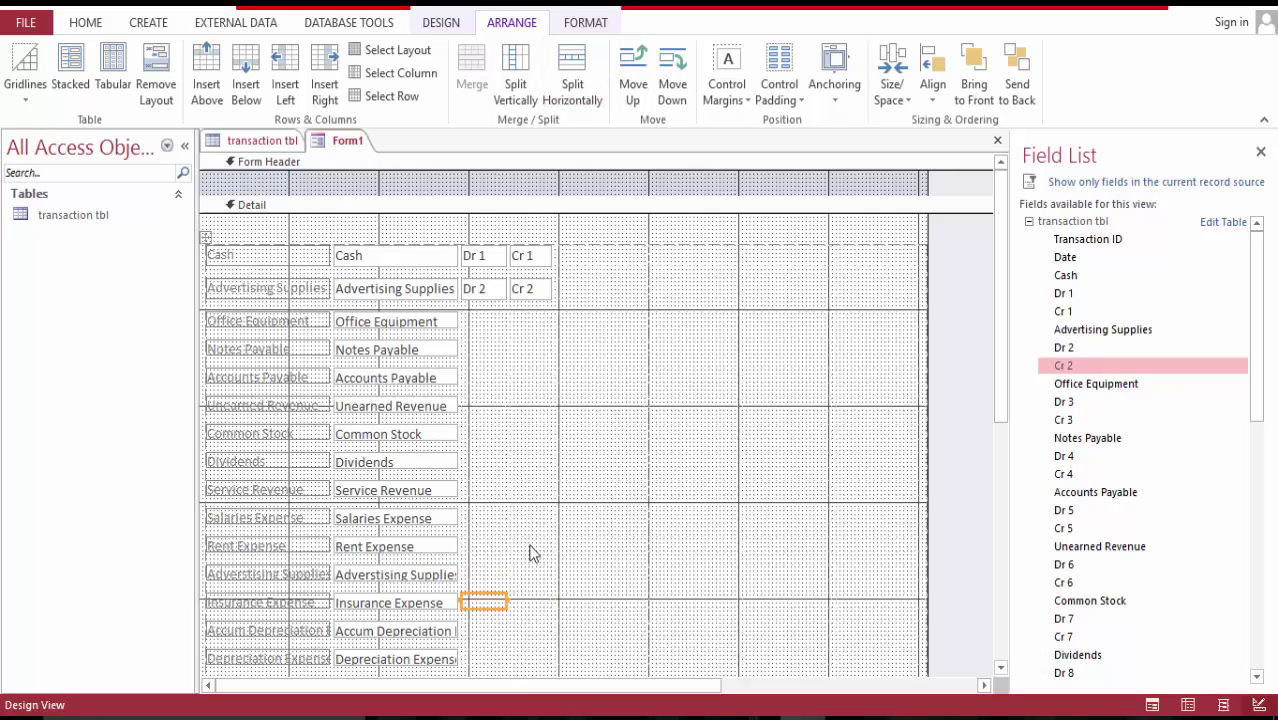
click(491, 630)
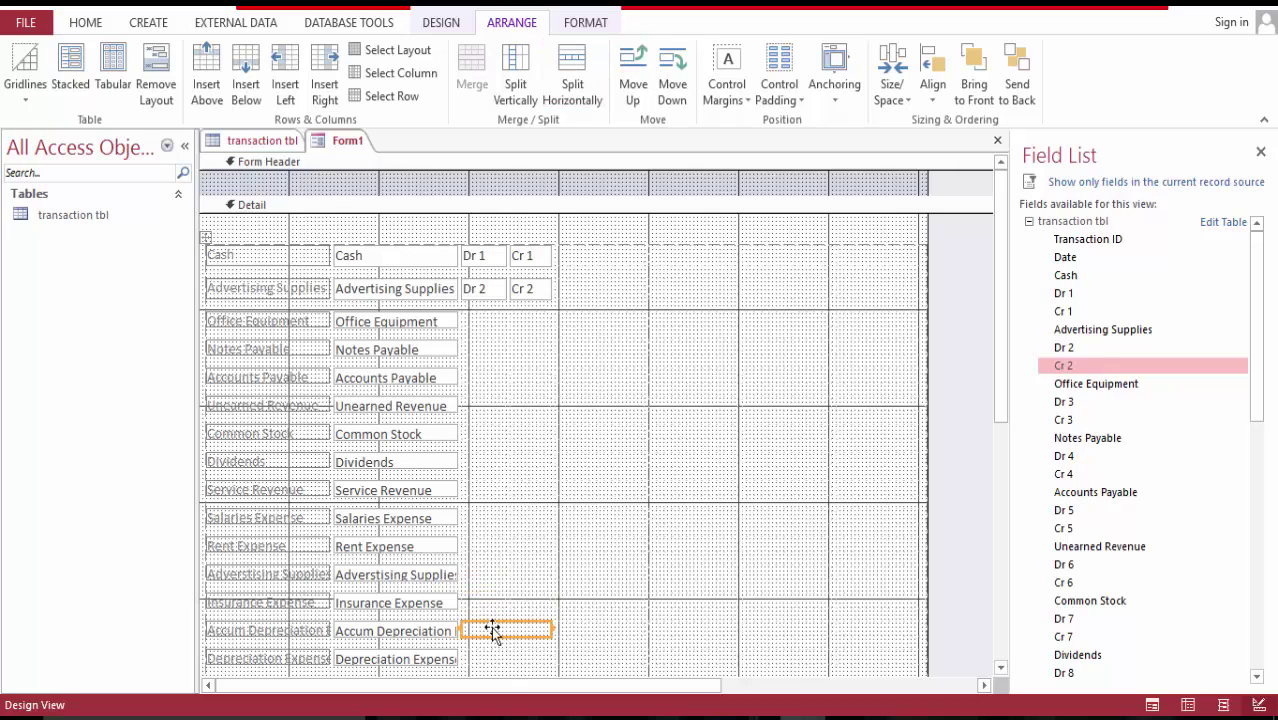
click(569, 95)
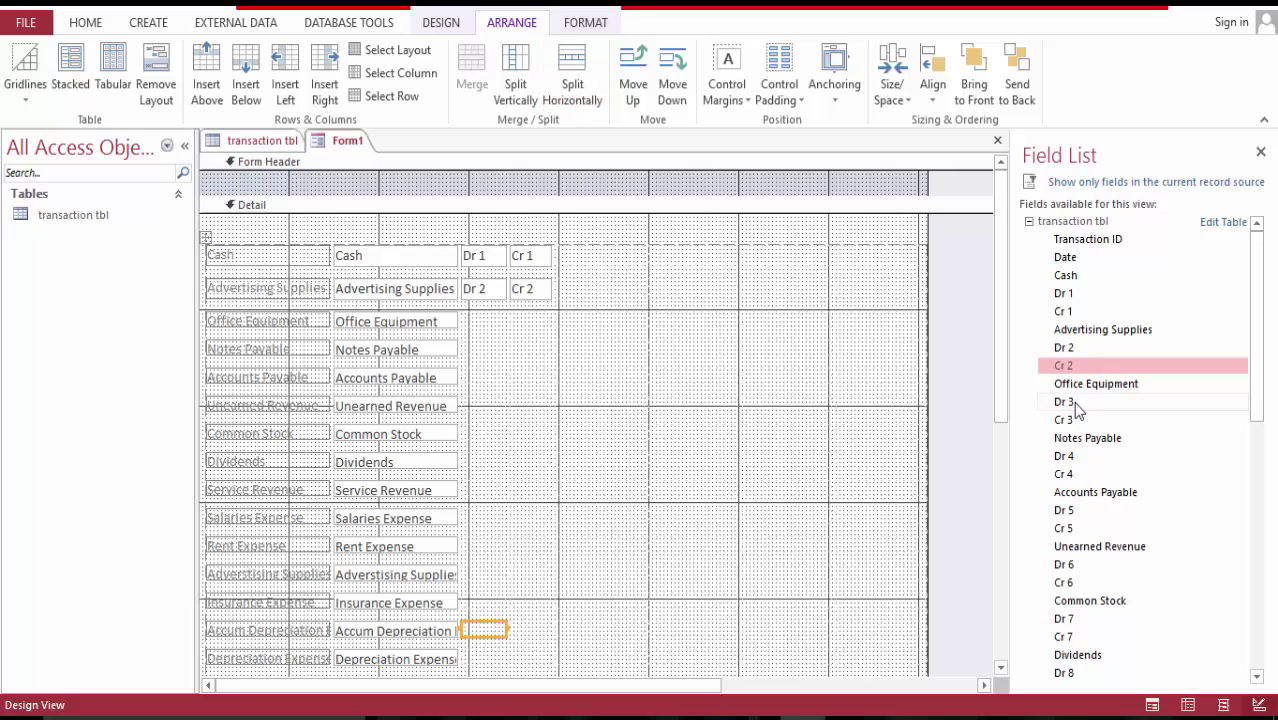
- Add the Dr 3, Cr 3, Dr 4 and Cr 4 fields to the empty area of the form's Detail section
drag(1070, 403, 786, 370)
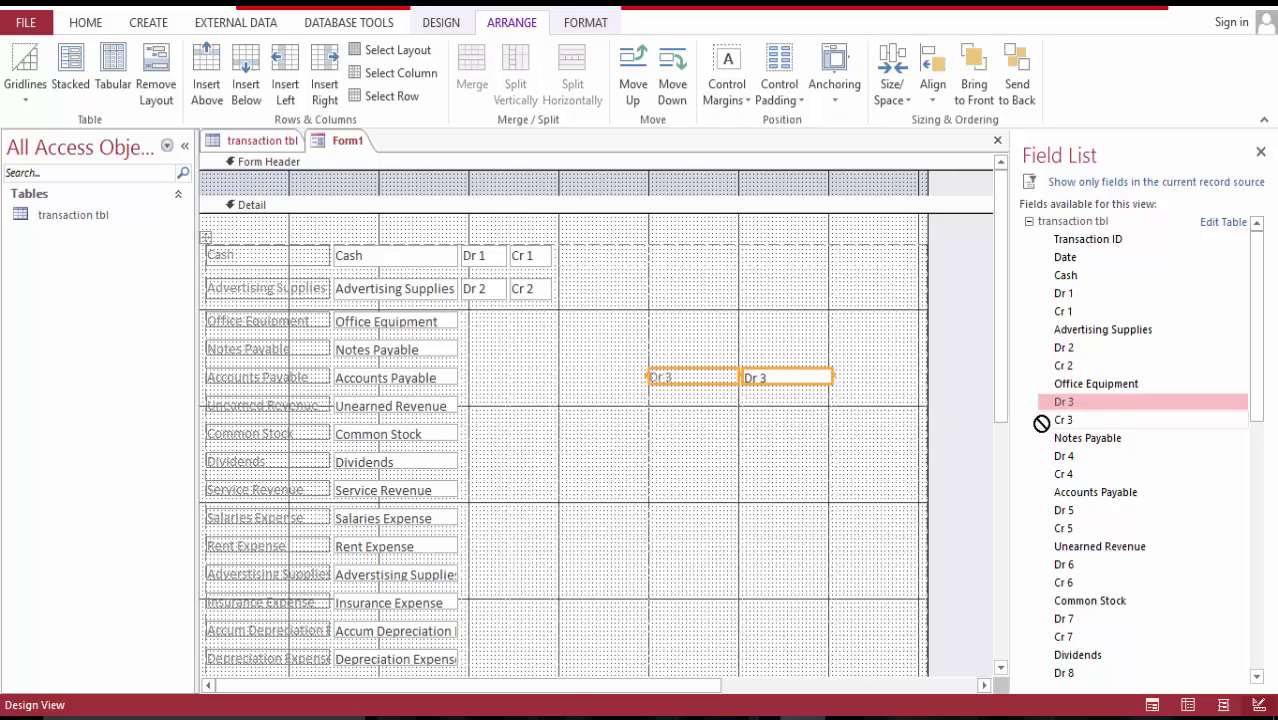
drag(1046, 424, 724, 405)
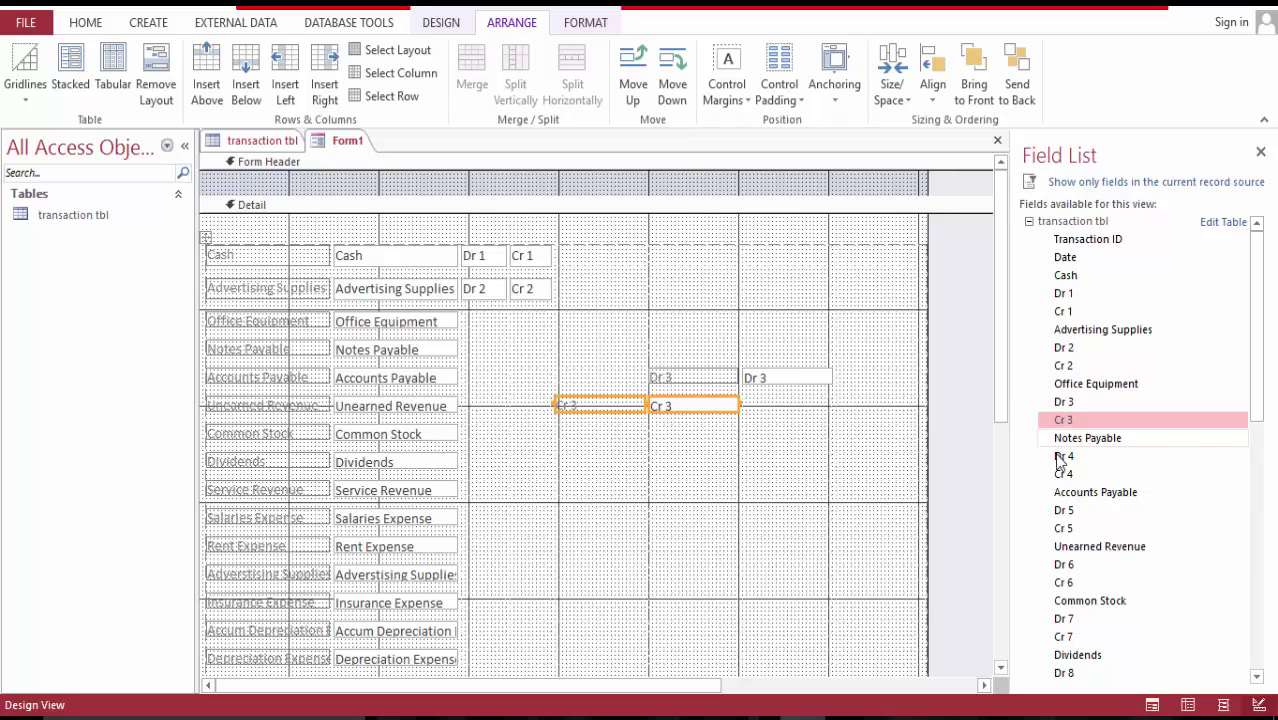
drag(1063, 456, 665, 456)
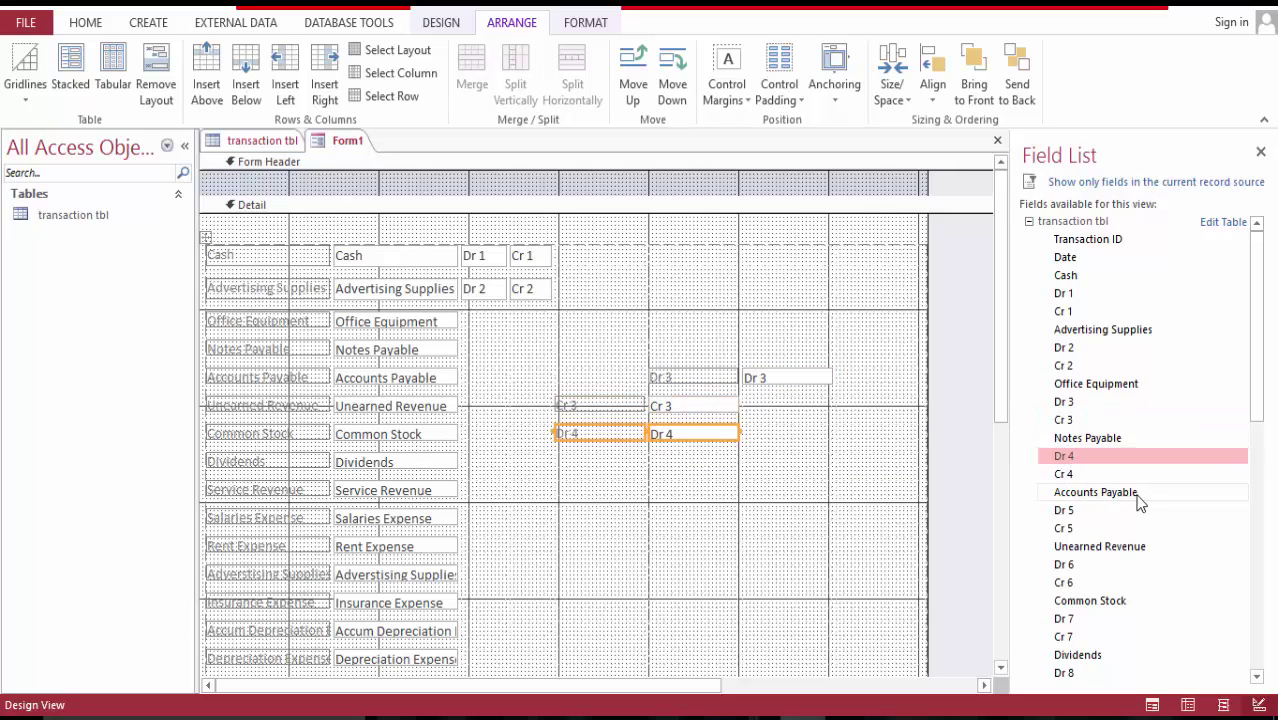
drag(1068, 475, 735, 500)
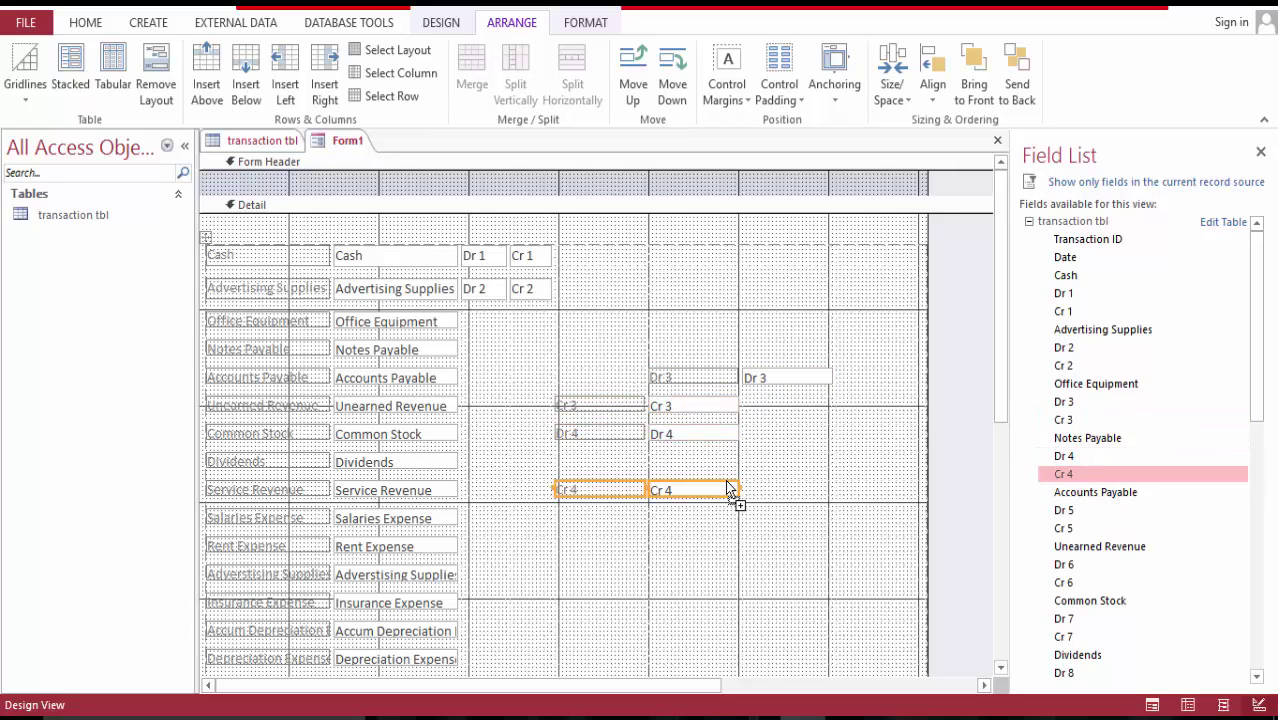
- Remove the Dr 3 and Cr 3 labels and place both text boxes in the split cells beside Office Equipment
click(675, 378)
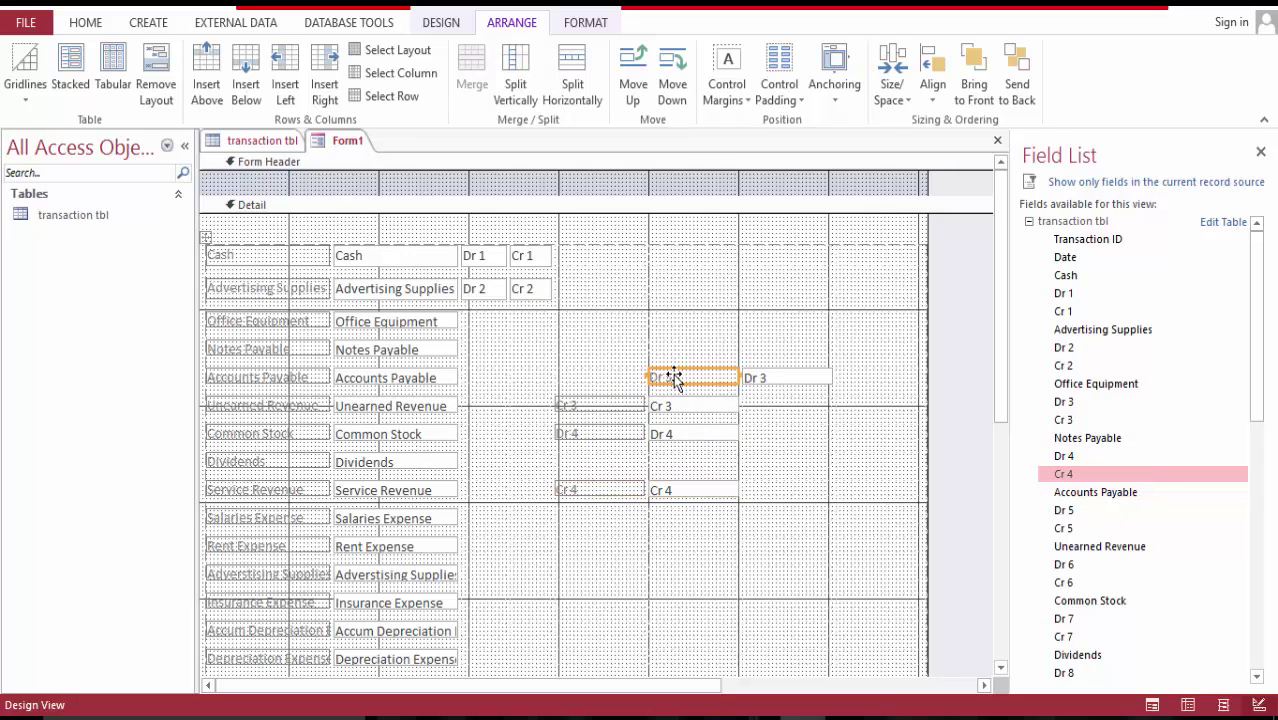
key(Delete)
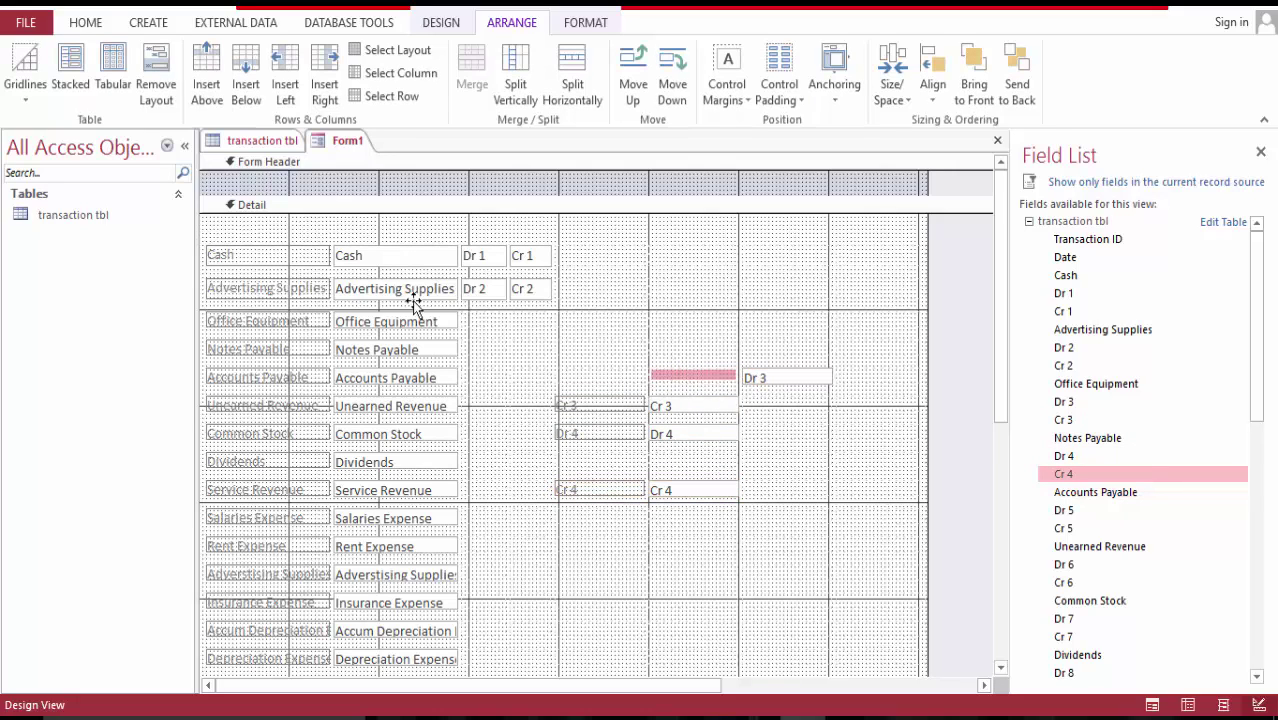
drag(466, 306, 484, 320)
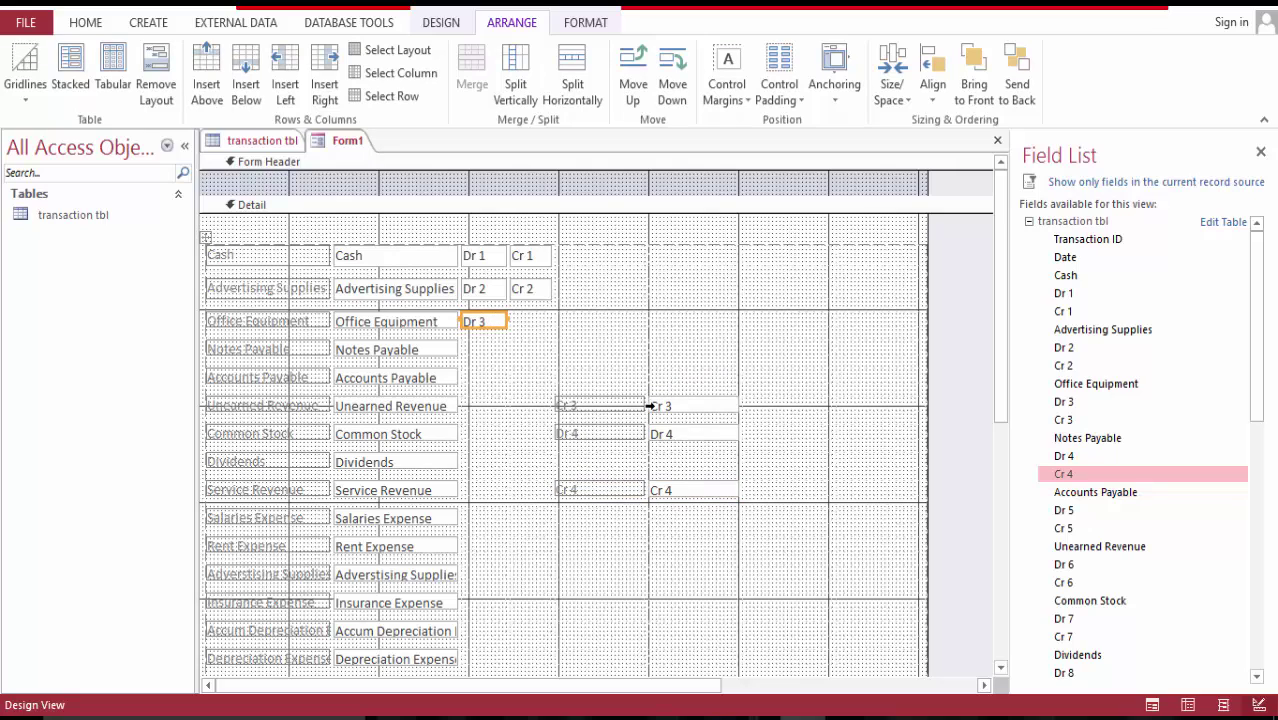
click(623, 405)
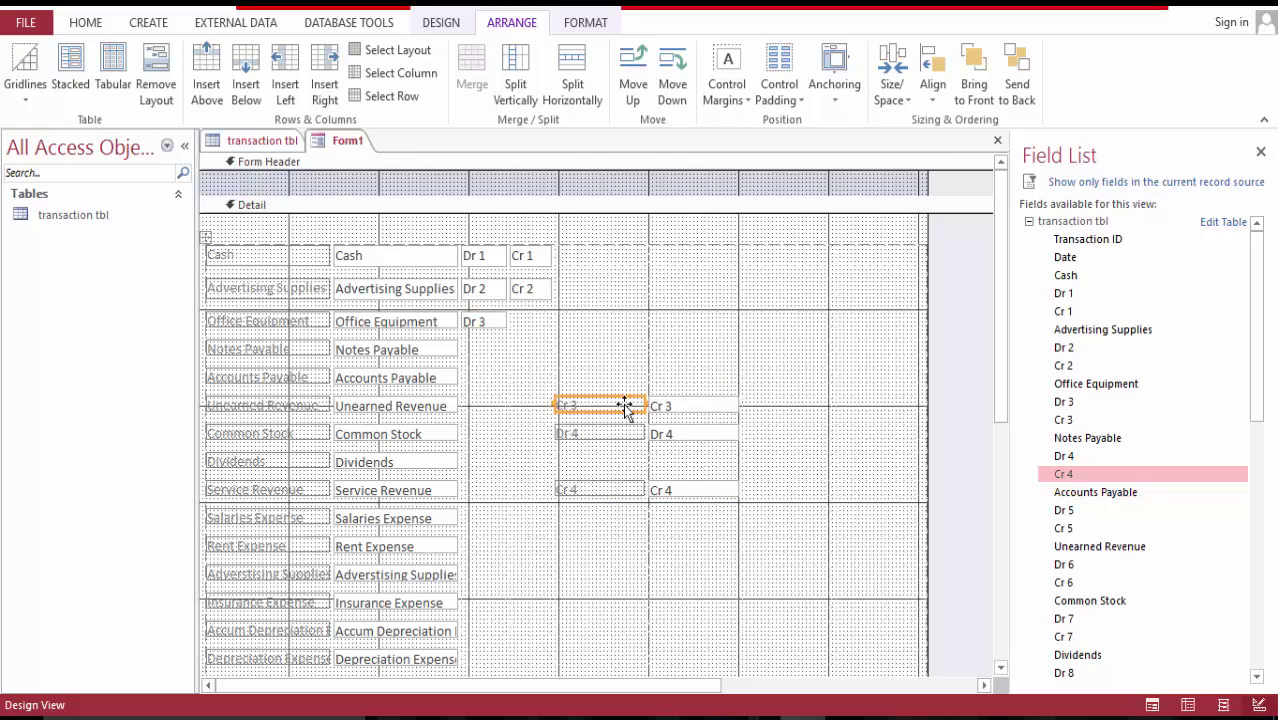
drag(672, 410, 548, 330)
- Remove the Dr 4 and Cr 4 labels and place both text boxes in the split cells beside Notes Payable
click(588, 438)
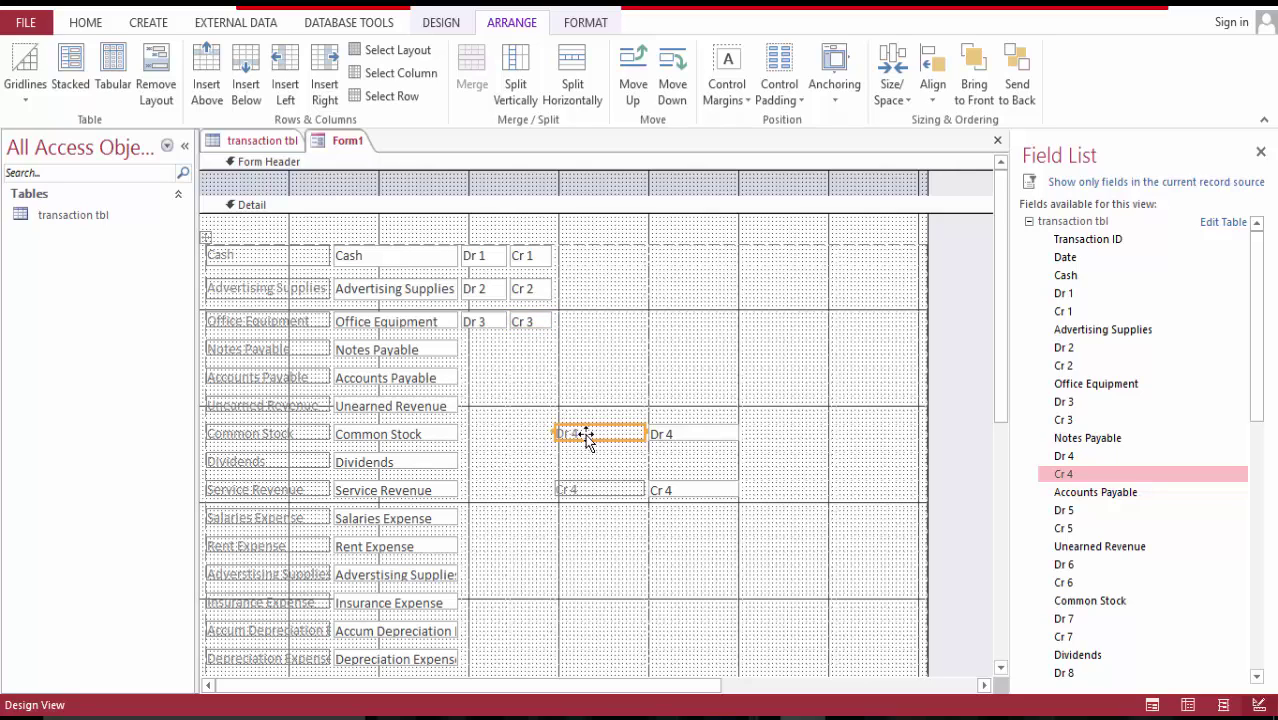
drag(588, 438, 485, 352)
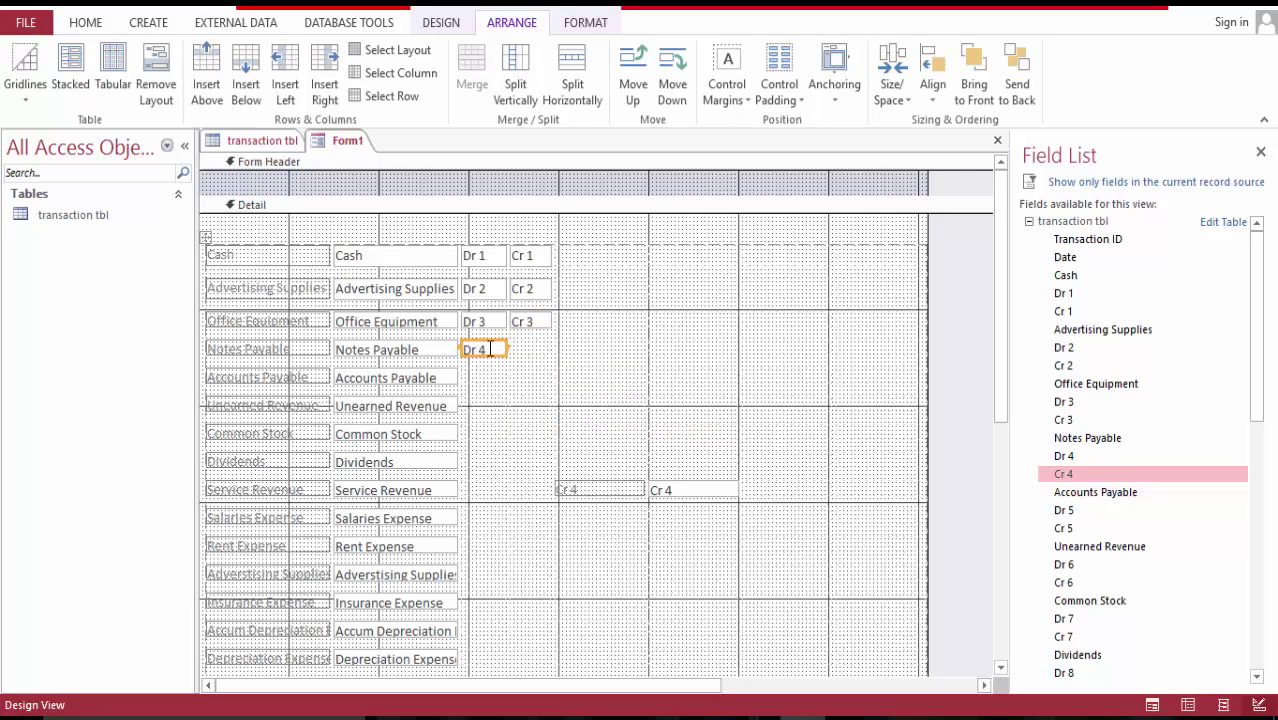
click(604, 490)
key(Delete)
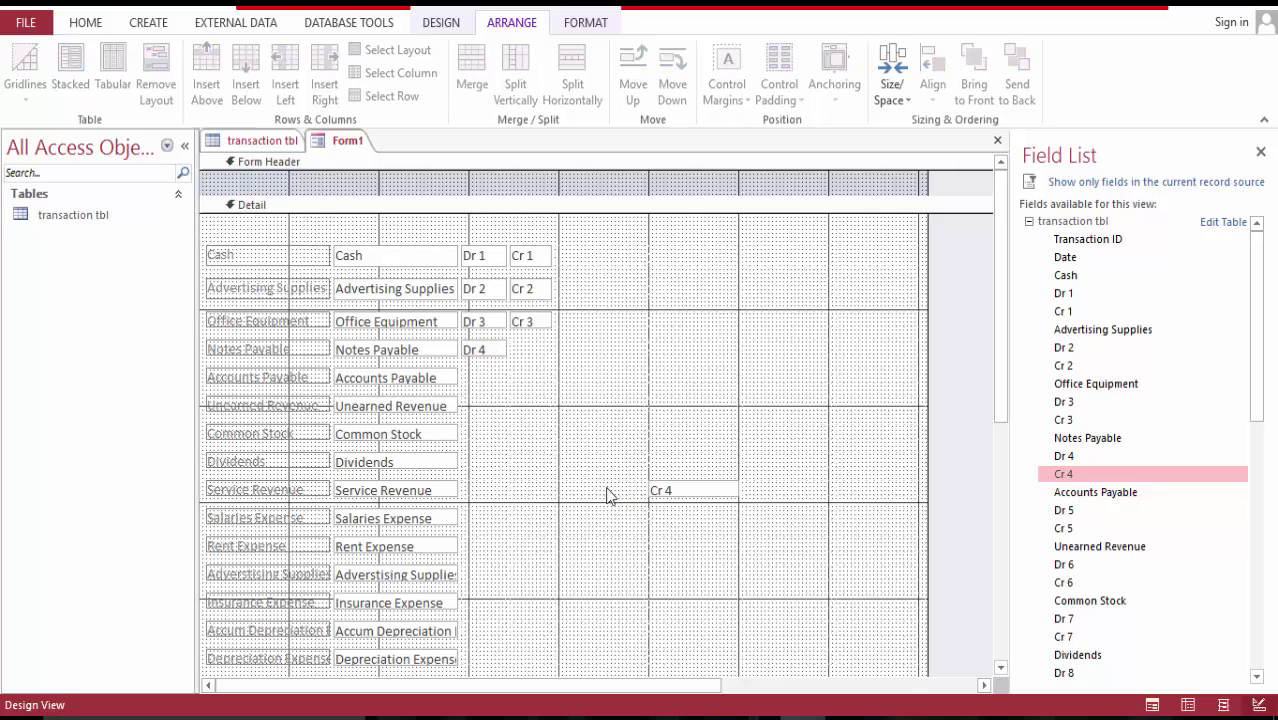
drag(668, 492, 541, 362)
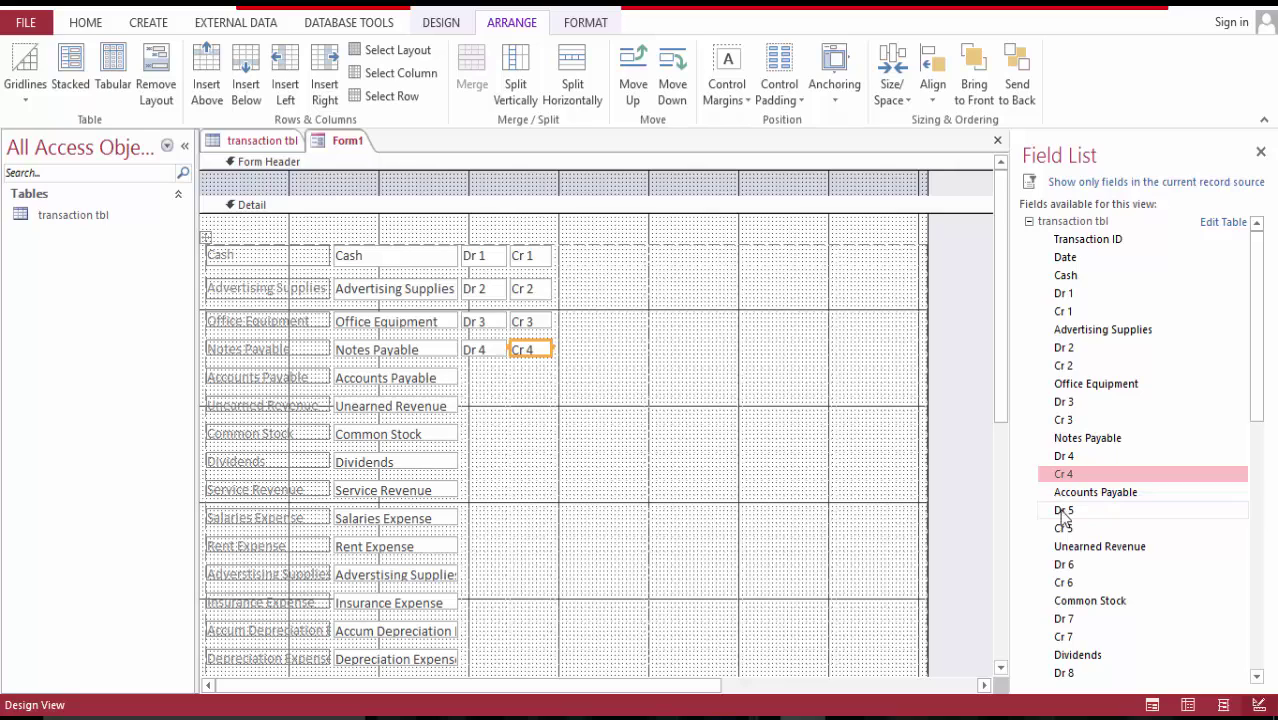
- Add the Dr 5, Cr 5, Dr 6 and Cr 6 fields to the empty area of the Detail section
drag(1063, 513, 800, 452)
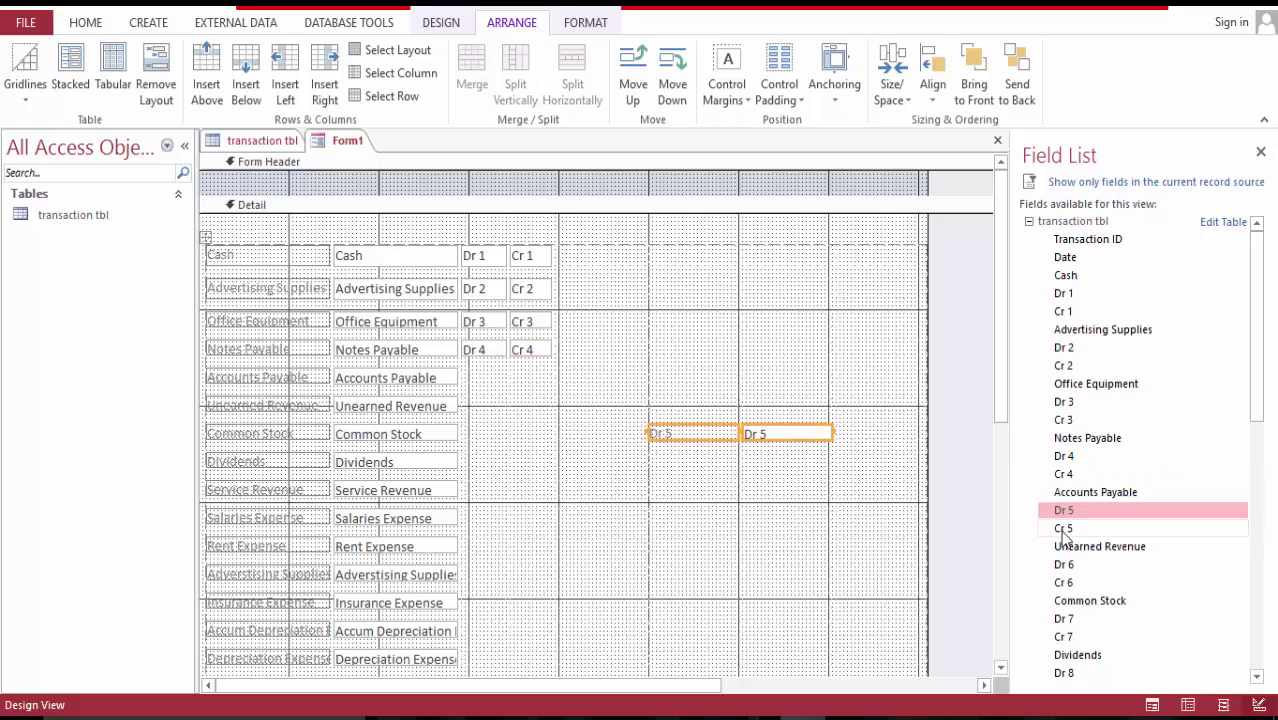
drag(1063, 528, 775, 500)
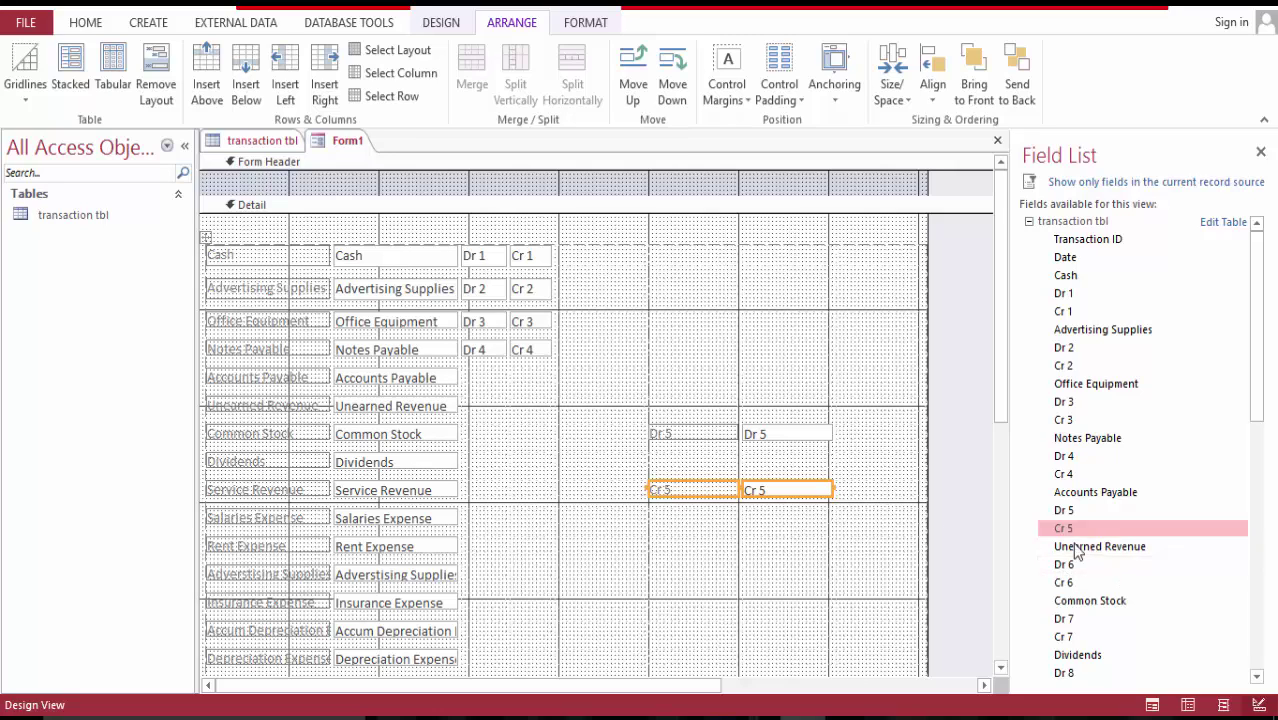
drag(1064, 565, 790, 553)
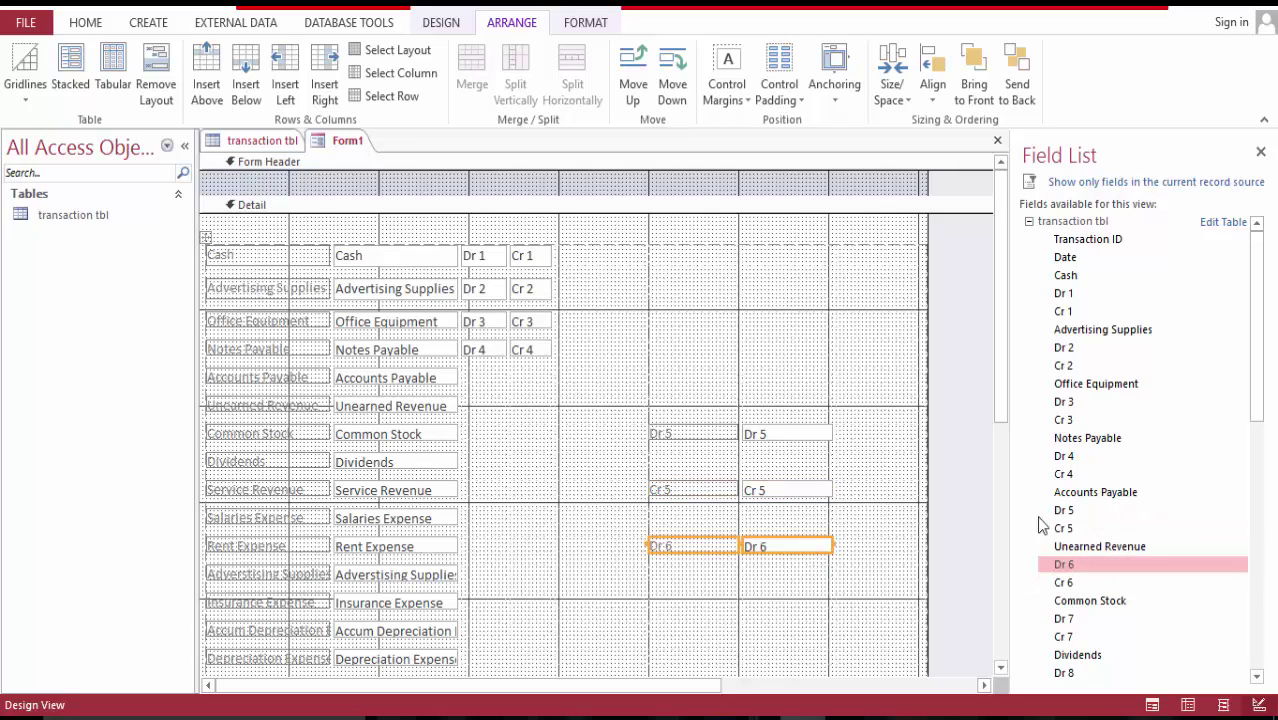
drag(1064, 584, 727, 580)
- Delete the labels of the Dr 5, Cr 5, Dr 6 and Cr 6 fields
click(690, 433)
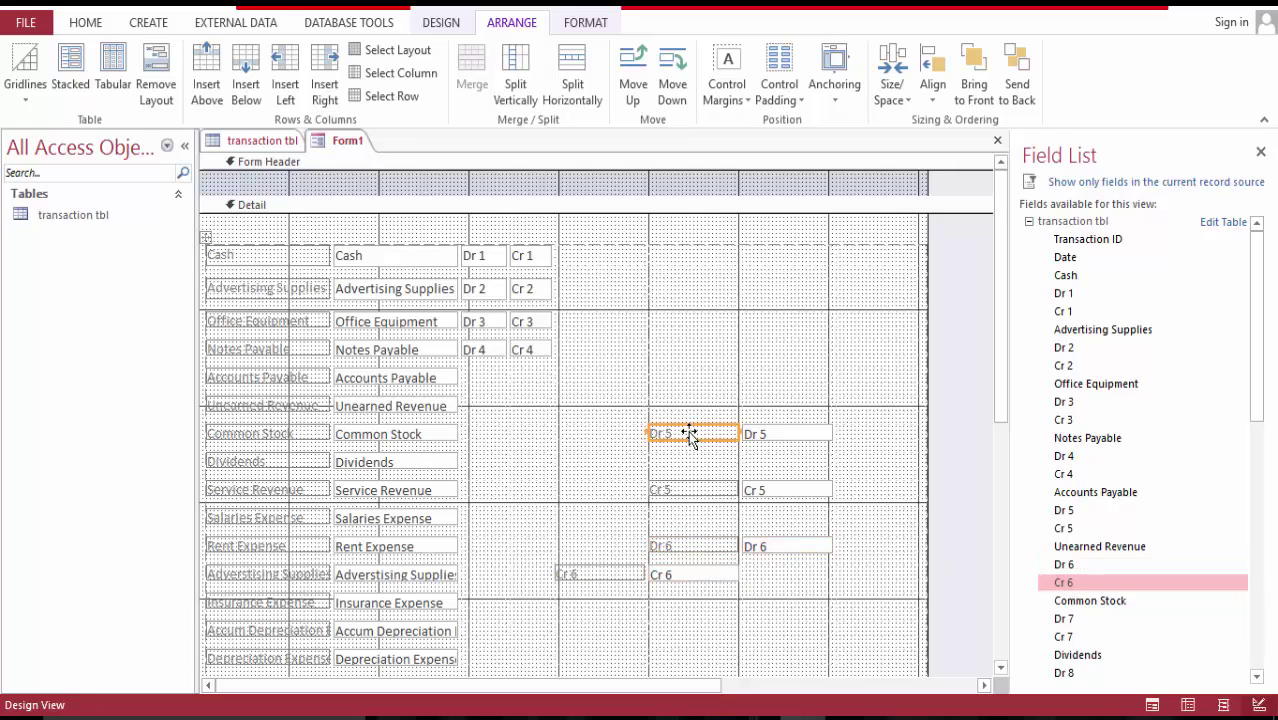
key(Delete)
click(685, 492)
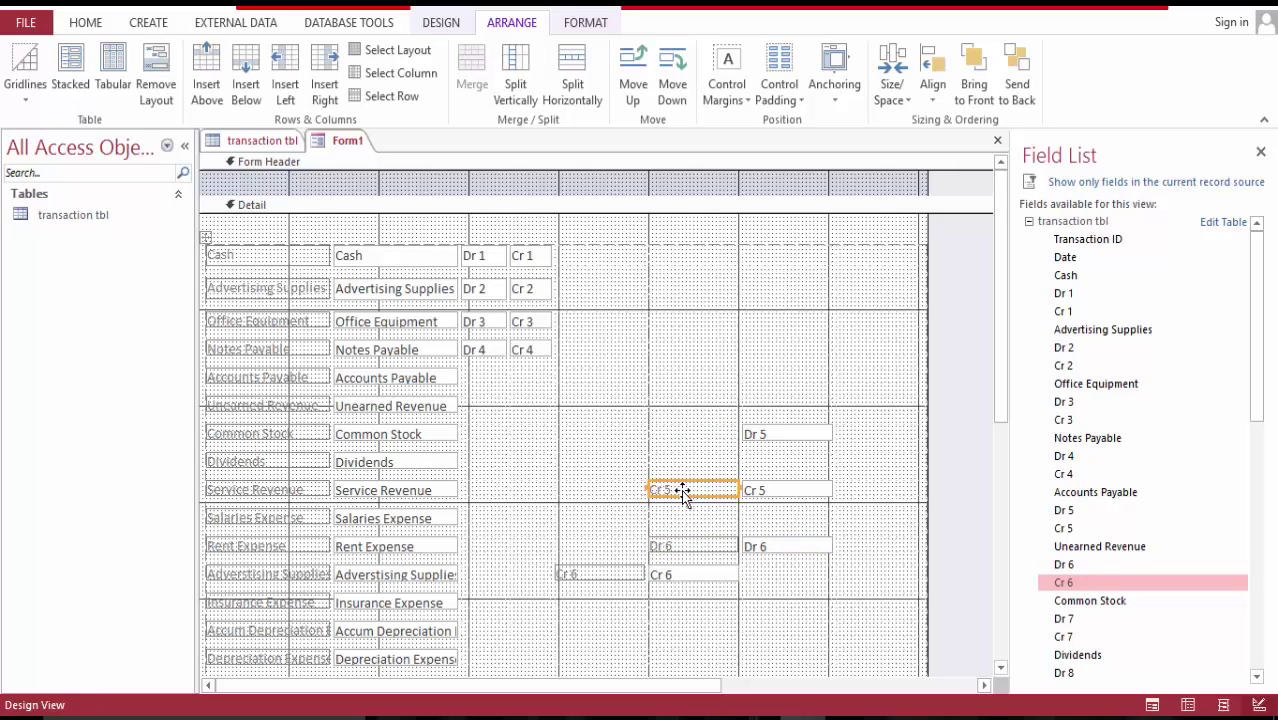
key(Delete)
click(673, 547)
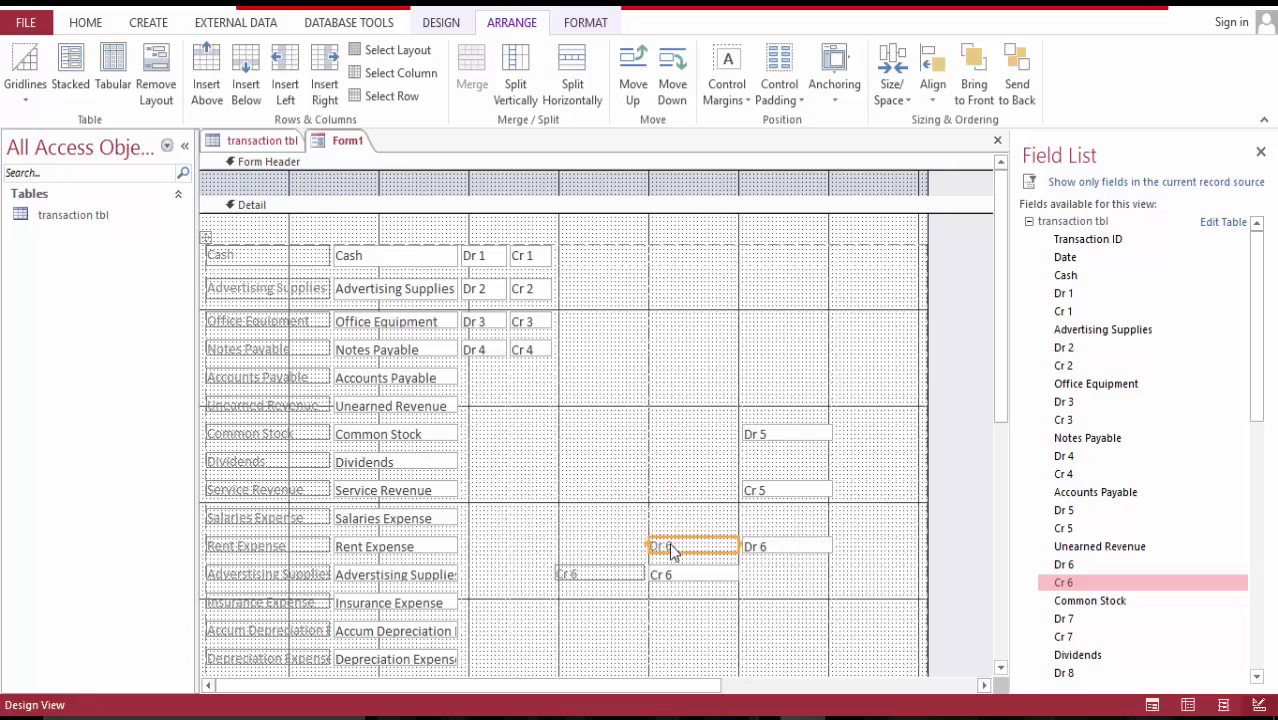
key(Delete)
click(605, 573)
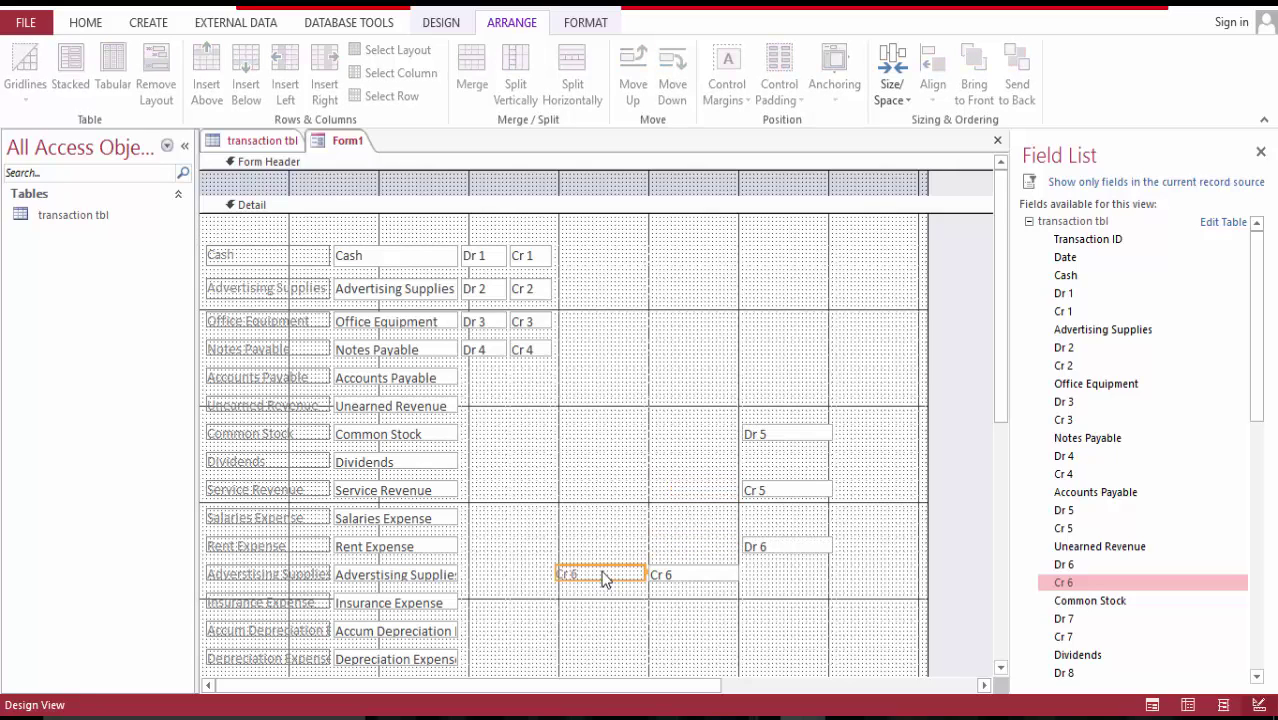
key(Delete)
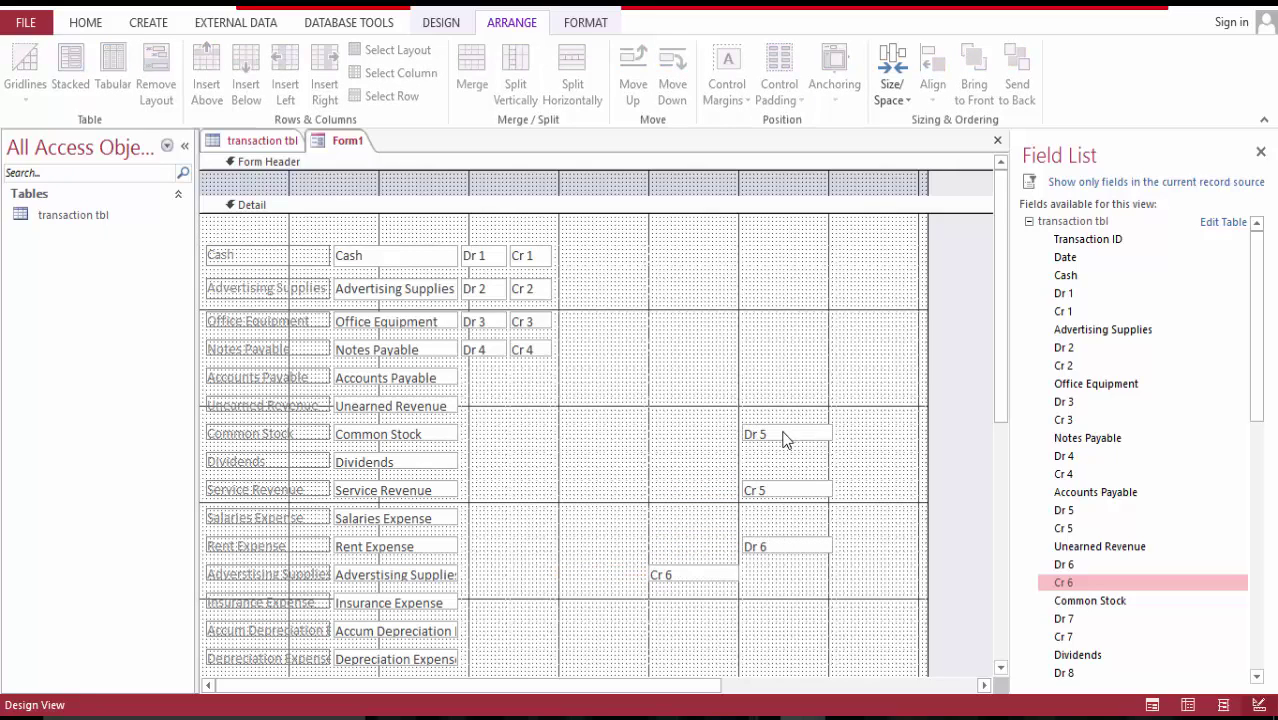
- Place the Dr 5 and Cr 5 text boxes beside Accounts Payable, and Dr 6 and Cr 6 beside Unearned Revenue
drag(785, 440, 484, 390)
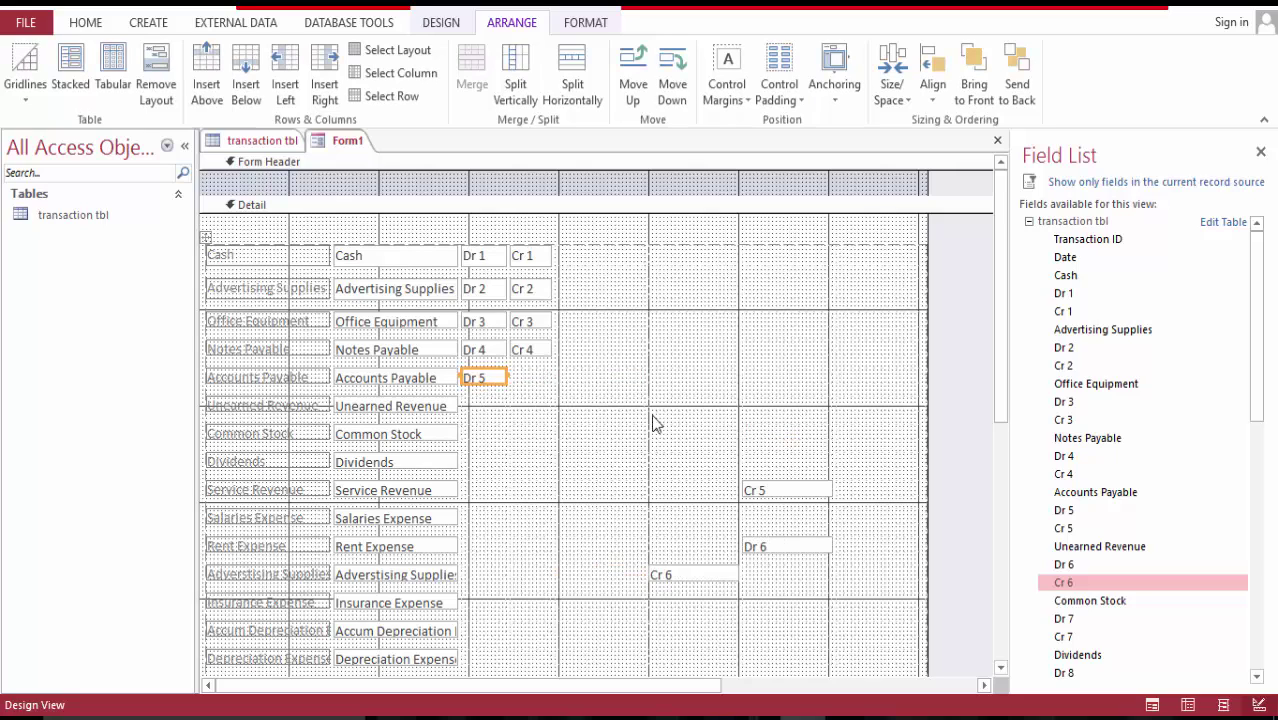
drag(788, 492, 536, 379)
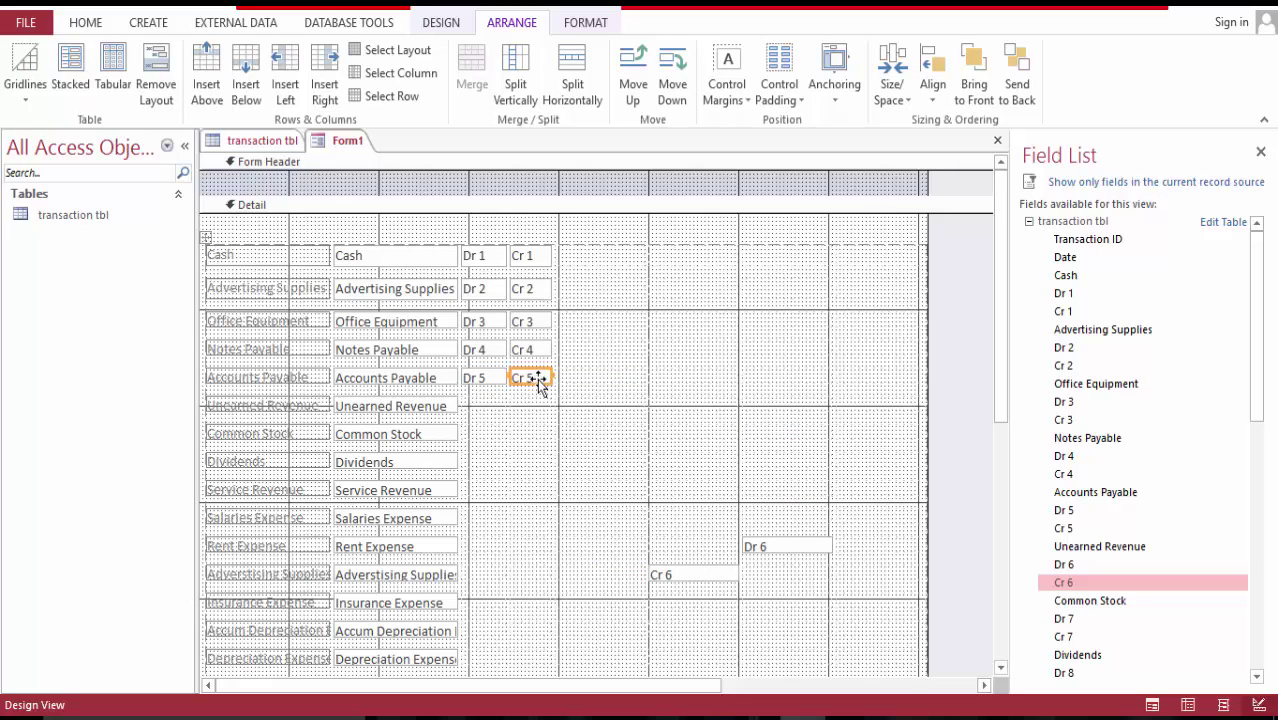
drag(757, 558, 490, 410)
drag(661, 580, 557, 418)
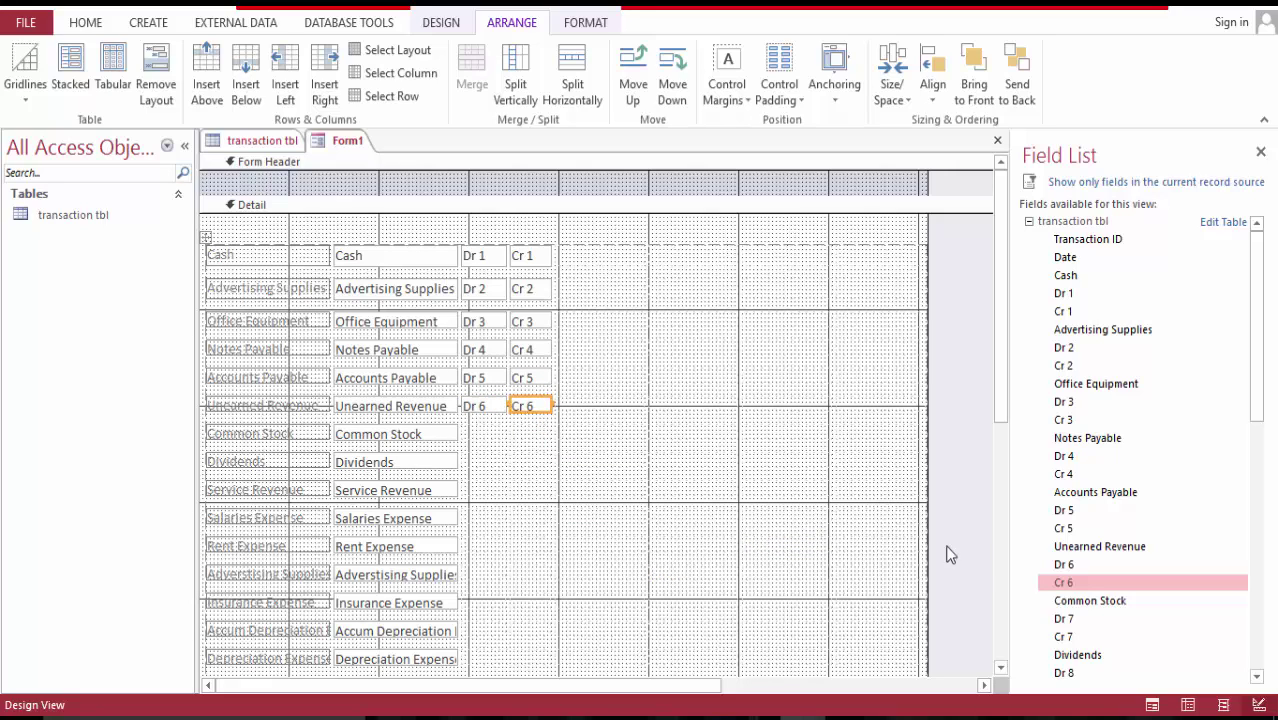
- Add the debit and credit fields from Dr 7 and Cr 7 through Dr 11 and Cr 11 to the empty area of the Detail section
drag(1264, 394, 1270, 523)
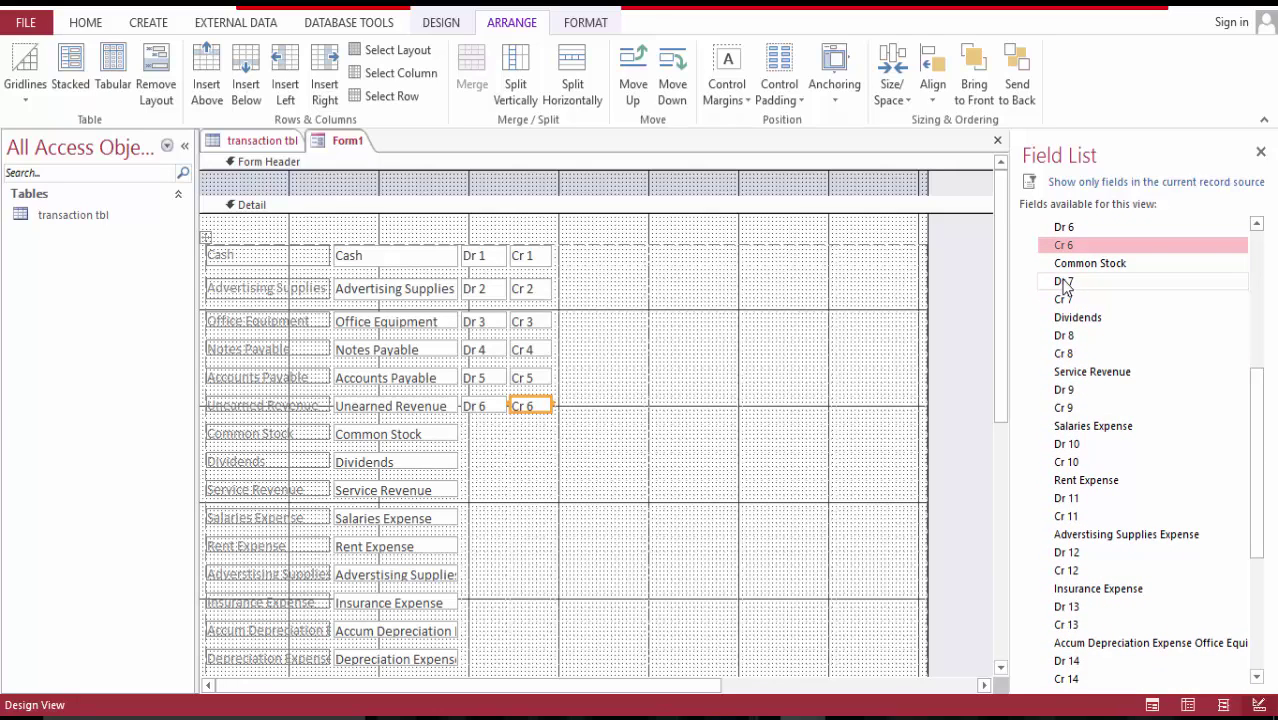
drag(1083, 287, 745, 385)
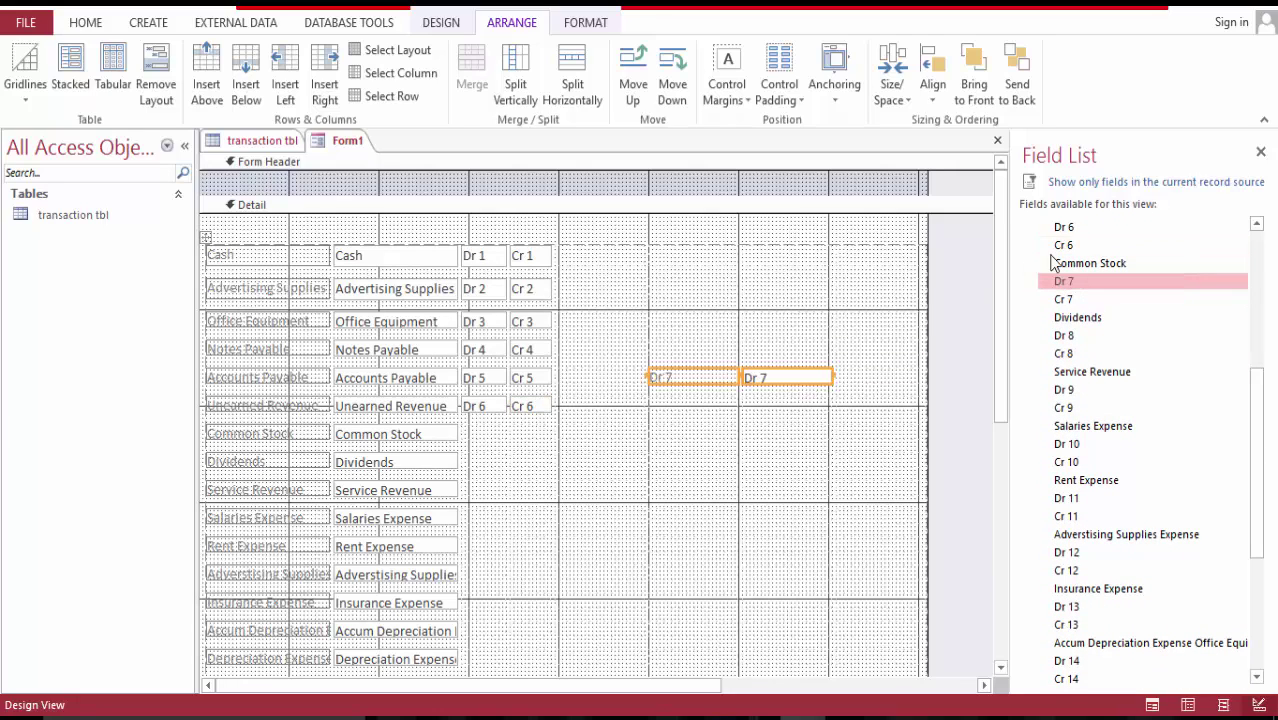
drag(1074, 303, 760, 426)
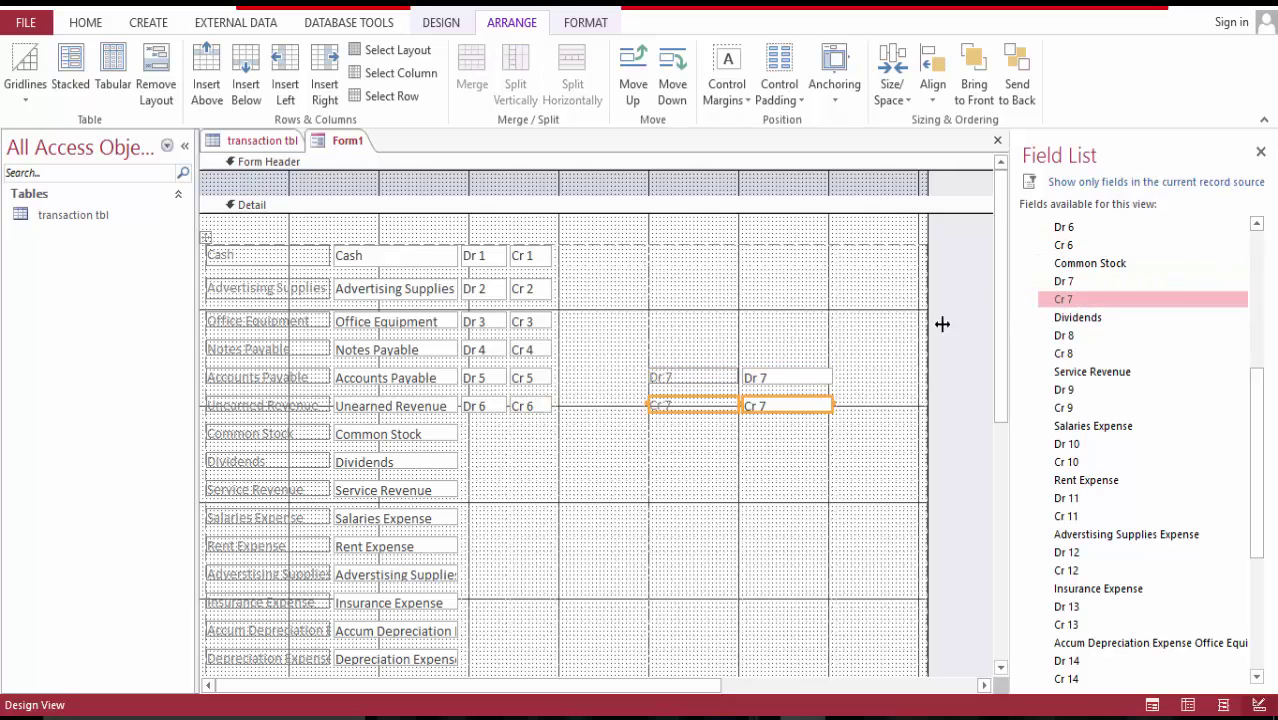
drag(1063, 336, 742, 450)
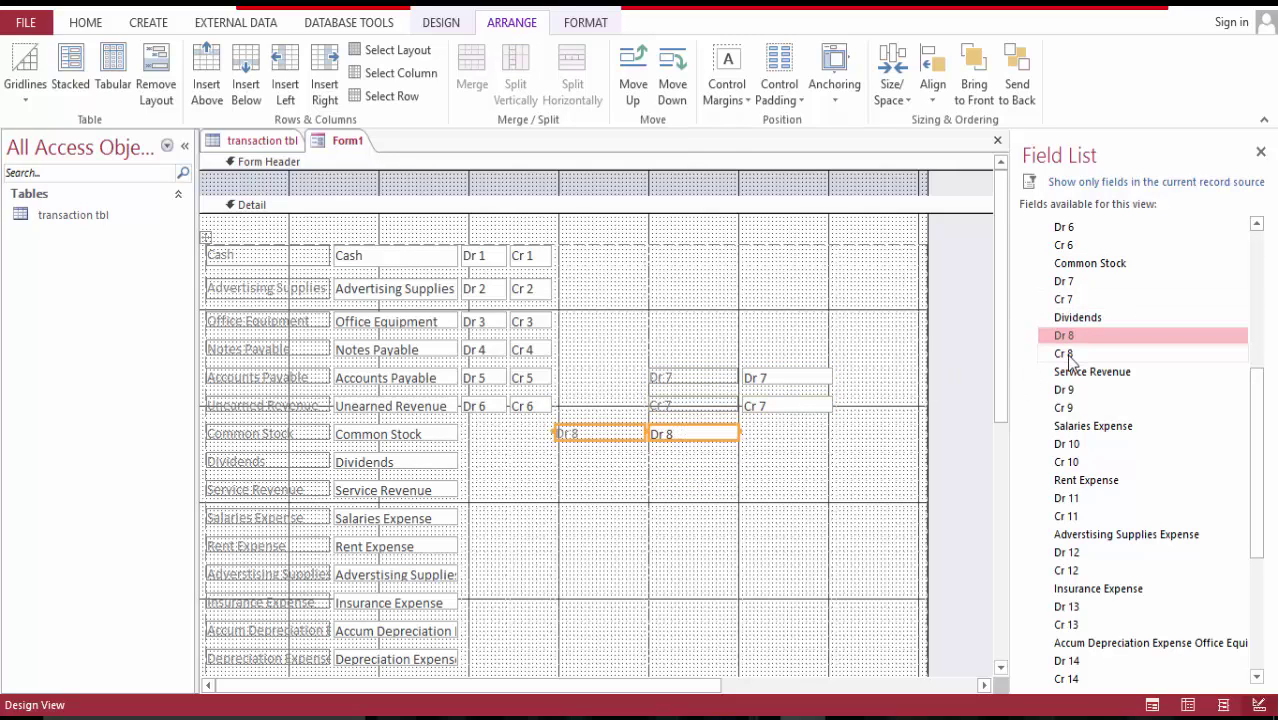
drag(1064, 354, 792, 467)
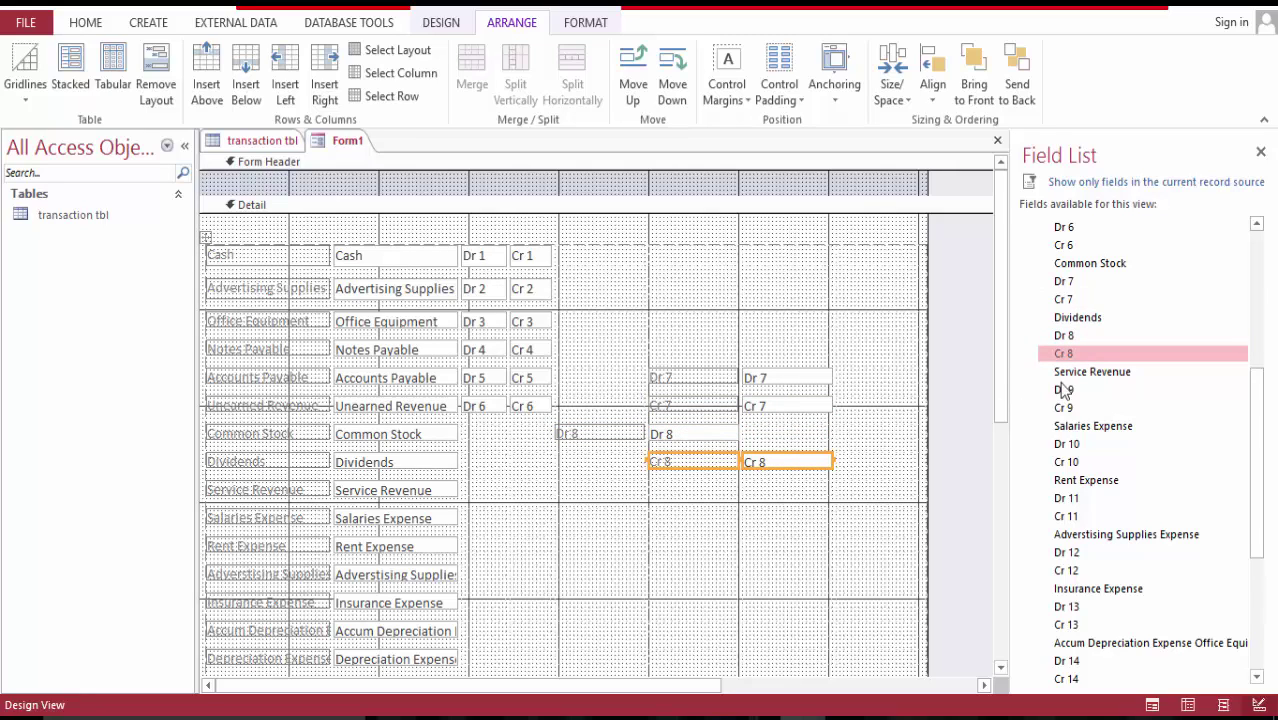
drag(1076, 393, 764, 500)
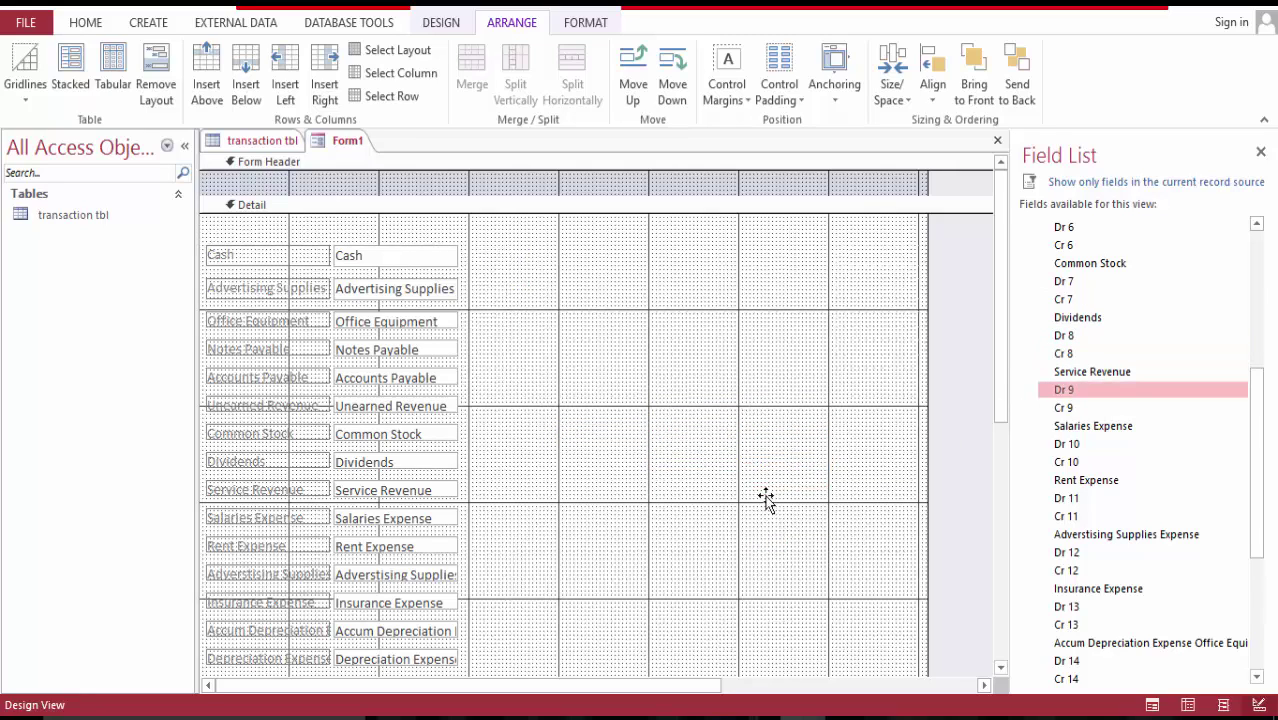
drag(1092, 412, 806, 528)
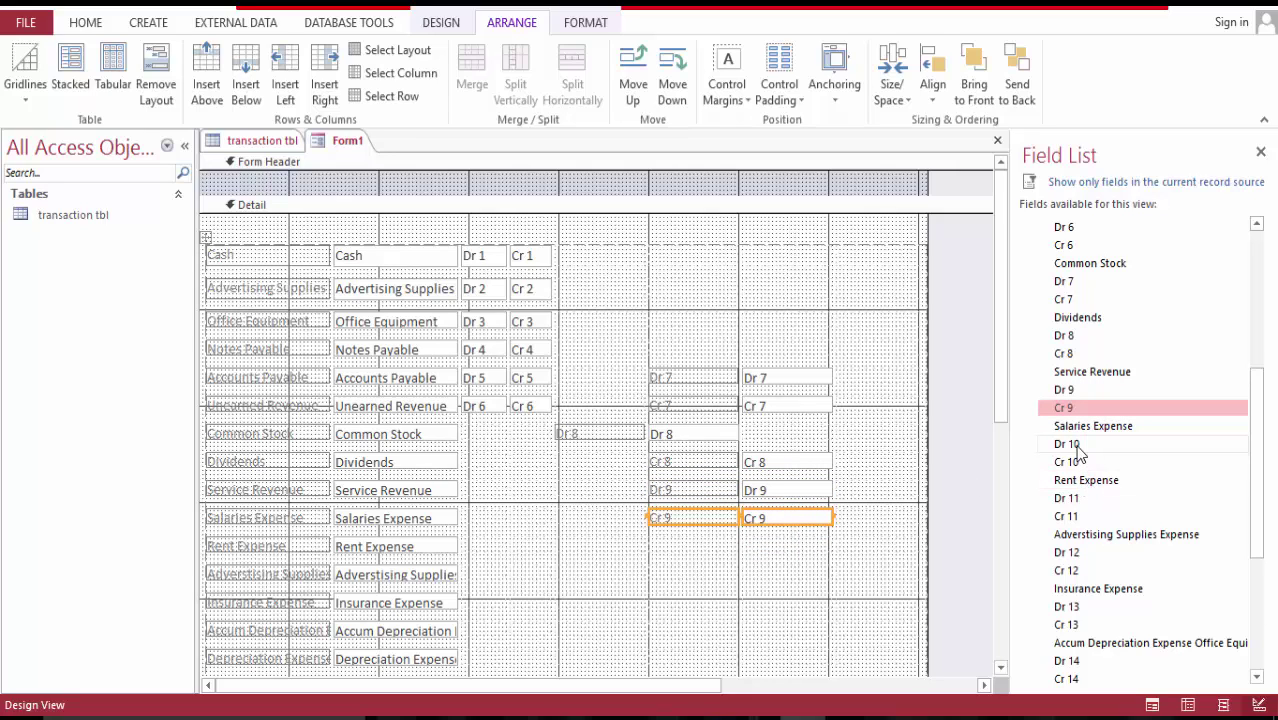
drag(1075, 447, 822, 560)
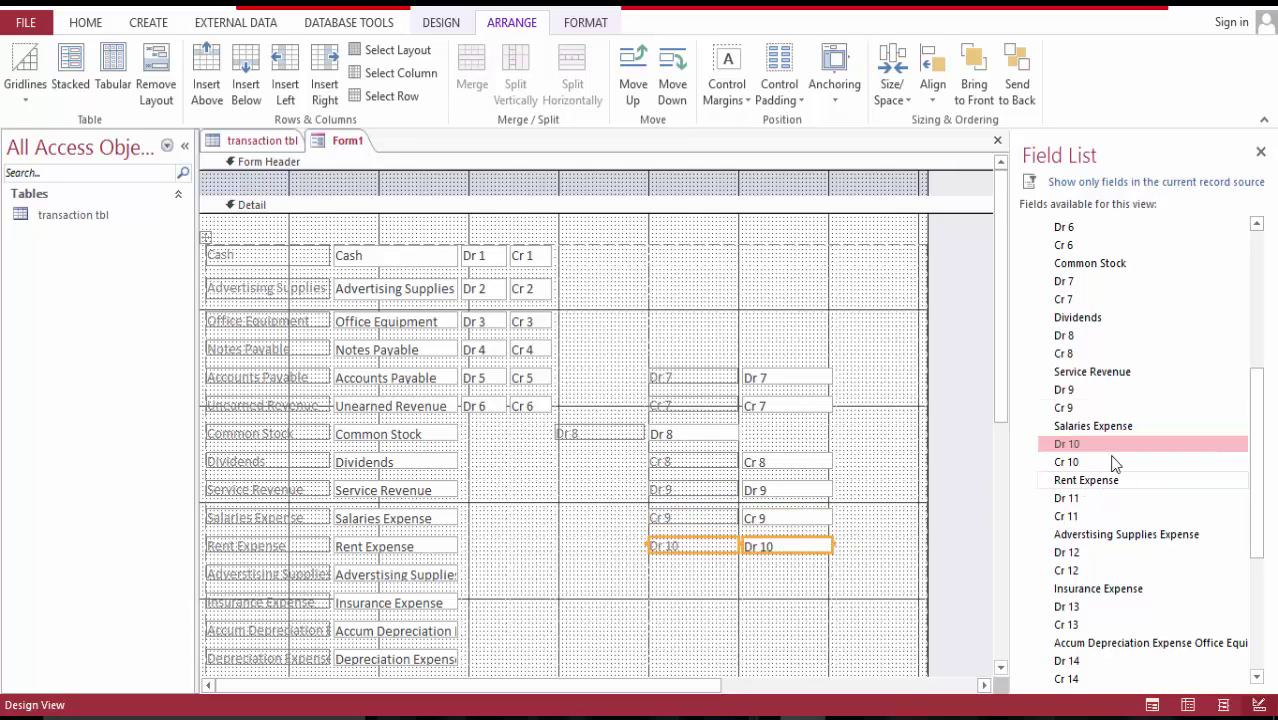
drag(1064, 467, 715, 577)
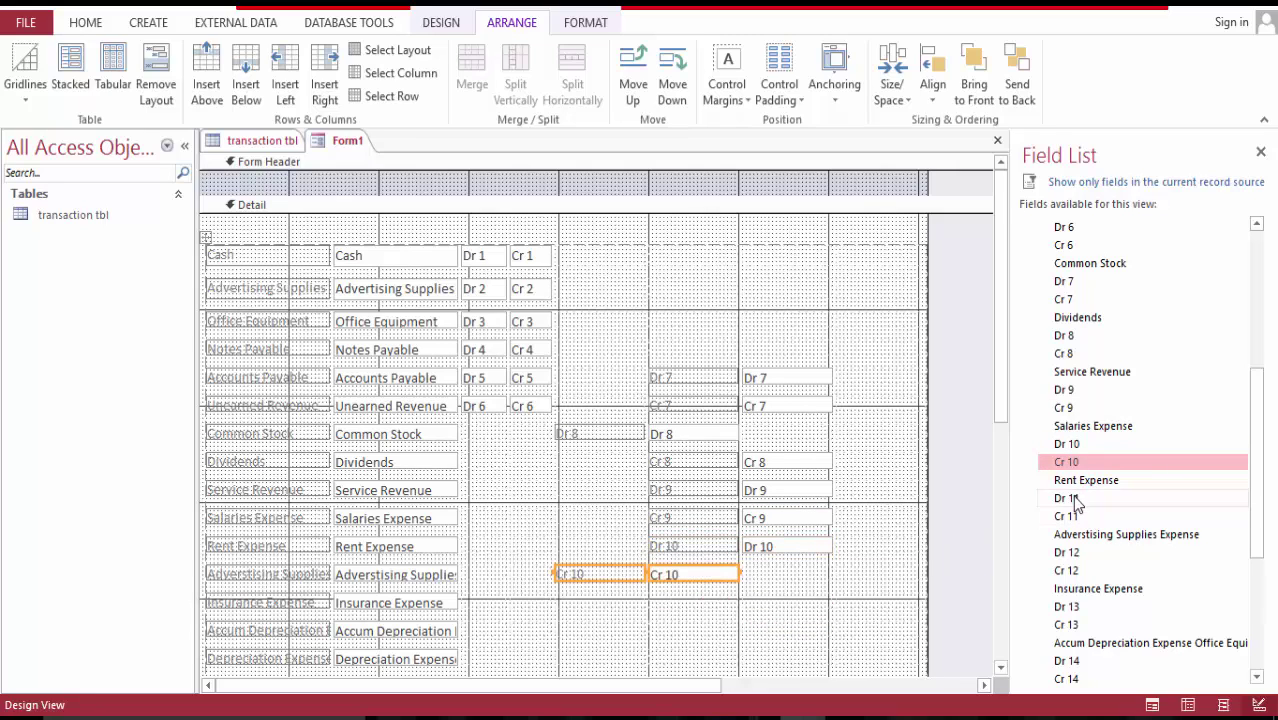
drag(1070, 498, 800, 608)
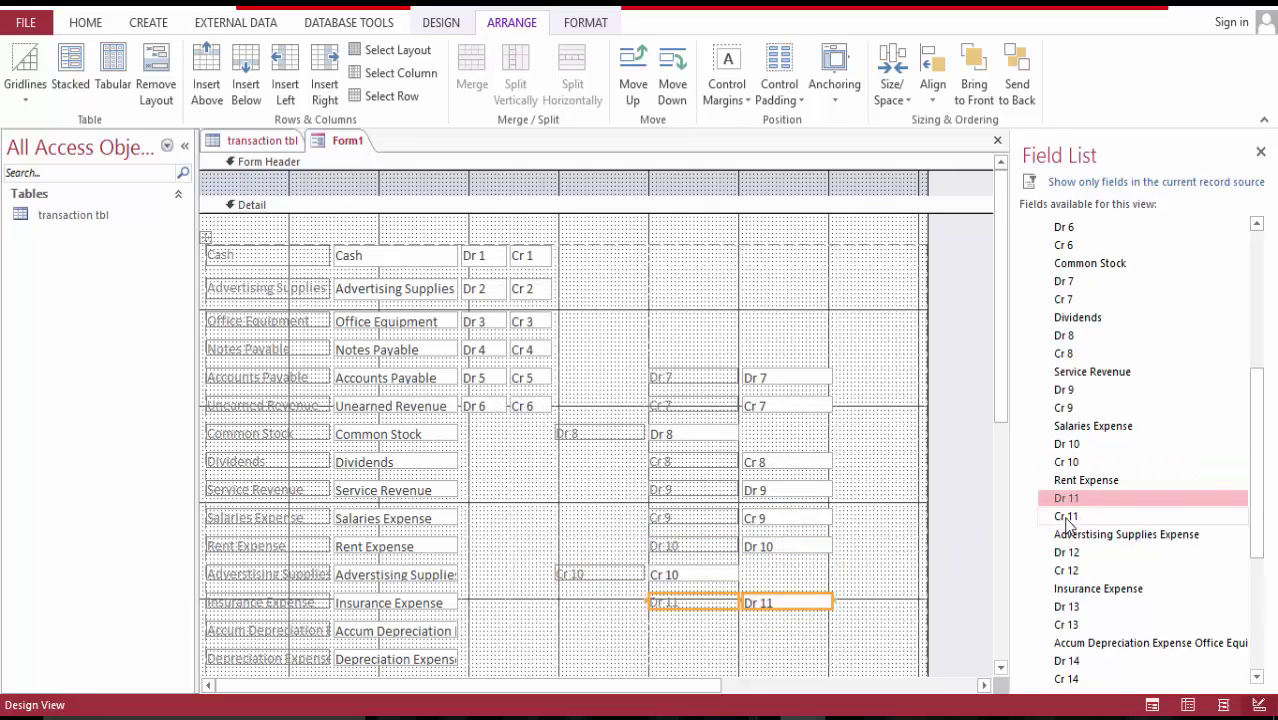
drag(1068, 525, 770, 605)
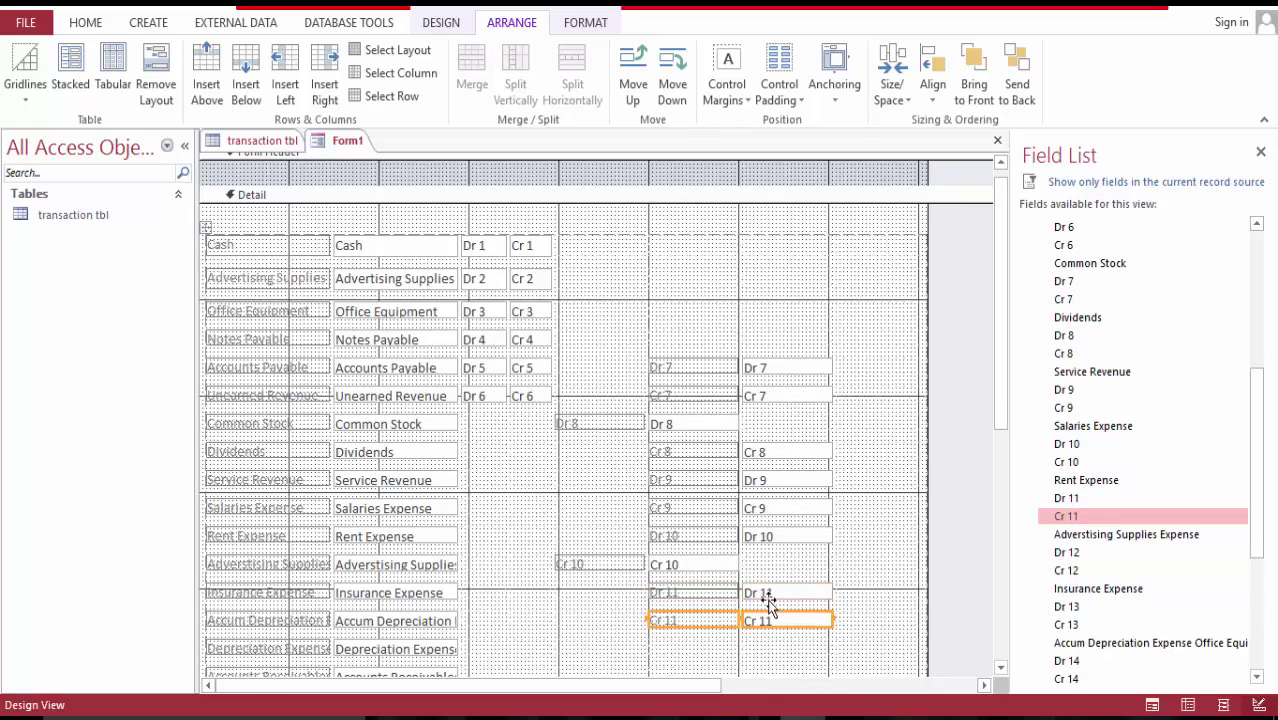
- Delete the labels of the Dr 7 through Cr 11 fields, keeping their text boxes
click(690, 368)
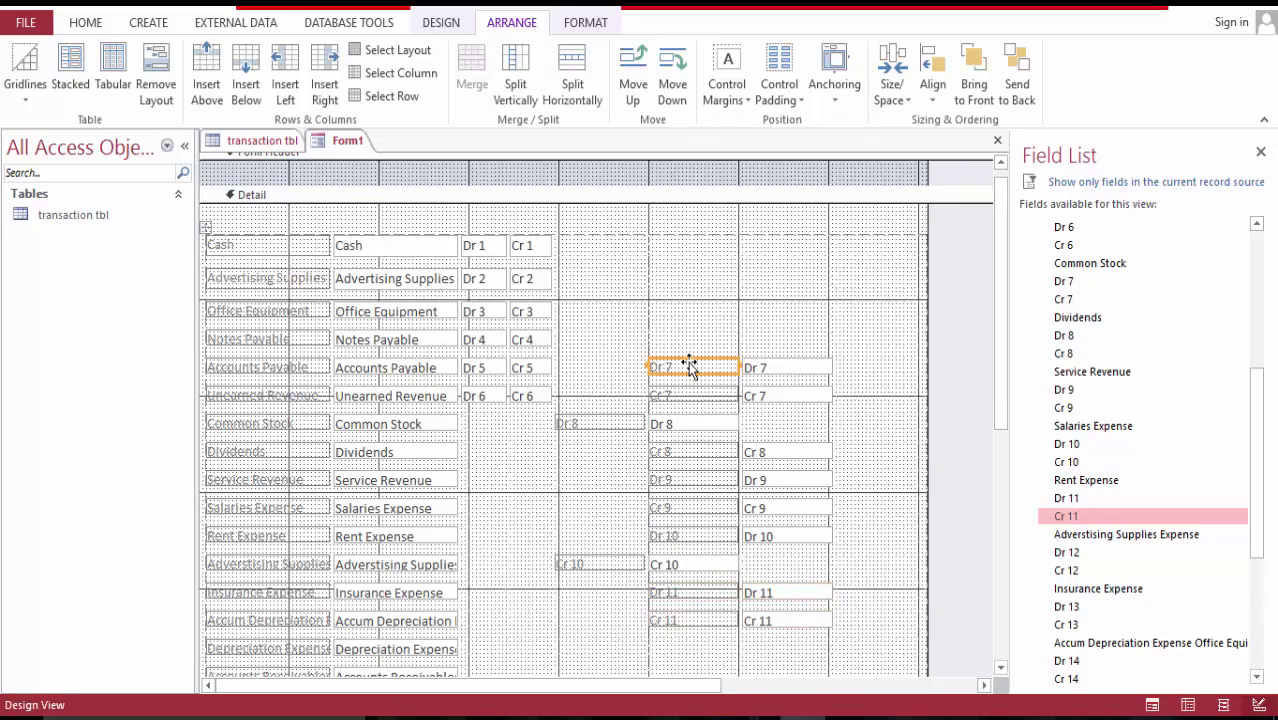
key(Delete)
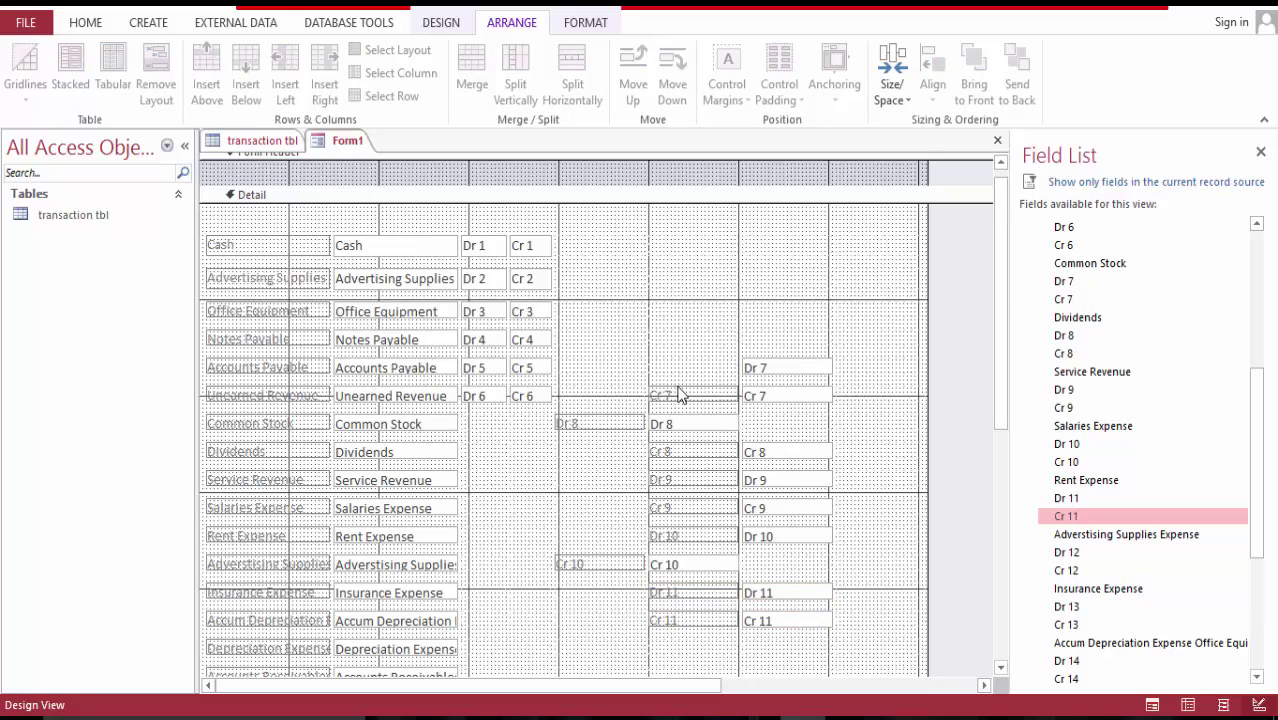
click(679, 394)
key(Delete)
click(600, 428)
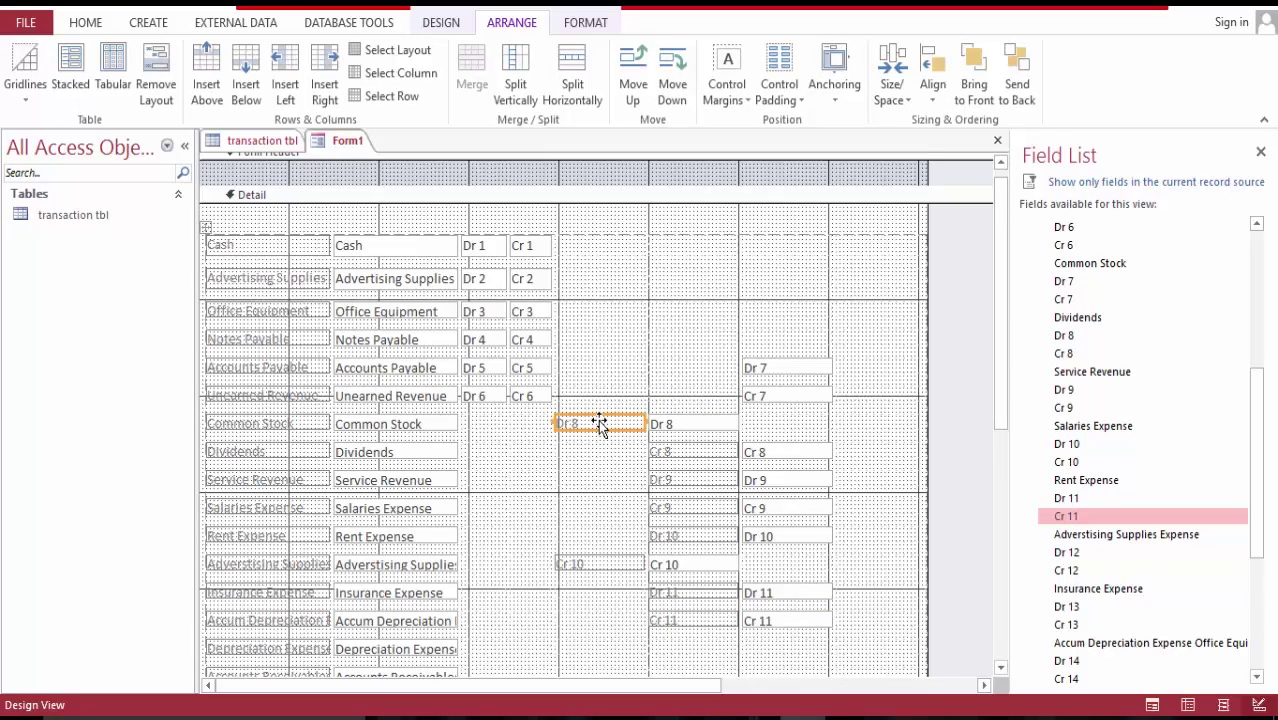
key(Delete)
click(669, 455)
key(Delete)
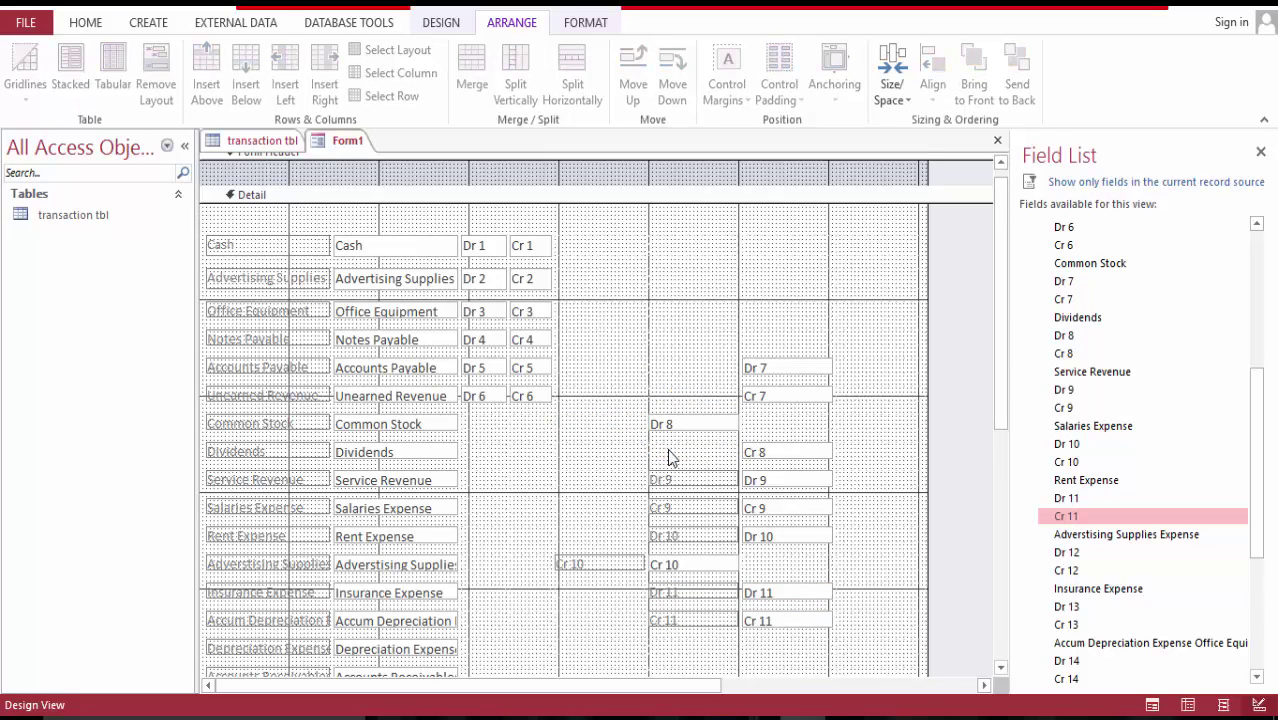
click(671, 482)
key(Delete)
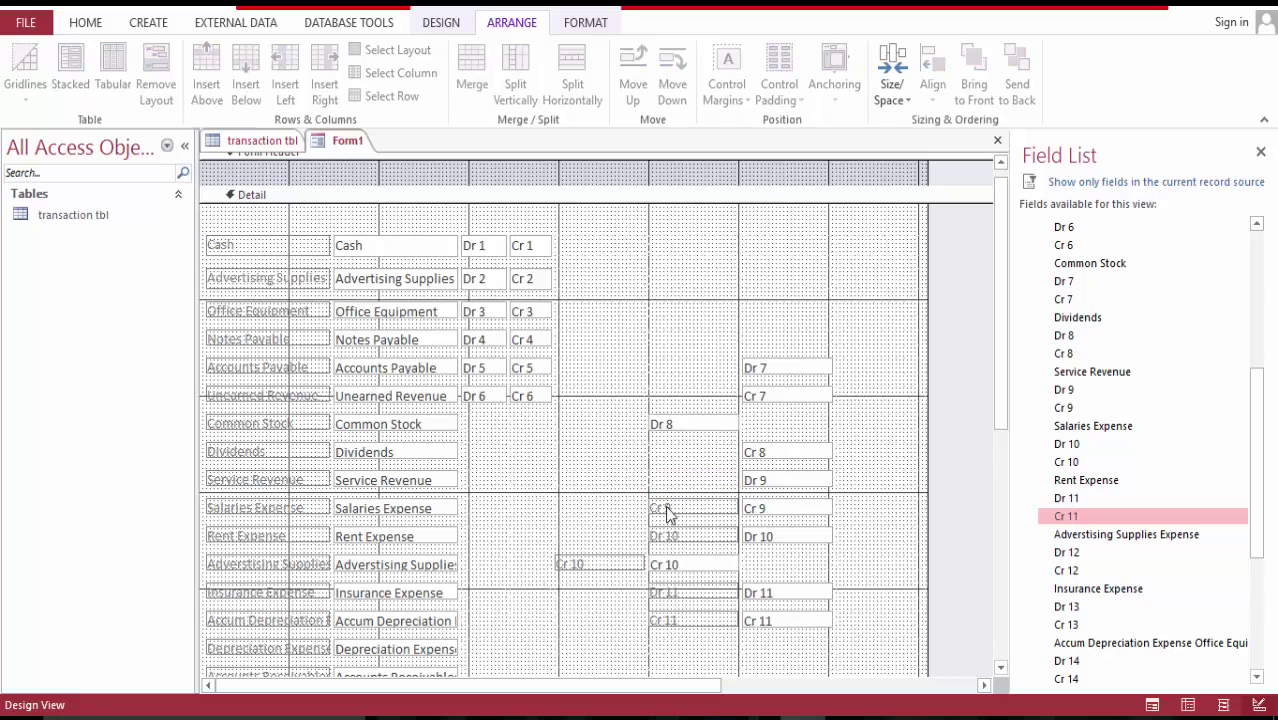
click(669, 514)
key(Delete)
click(660, 538)
key(Delete)
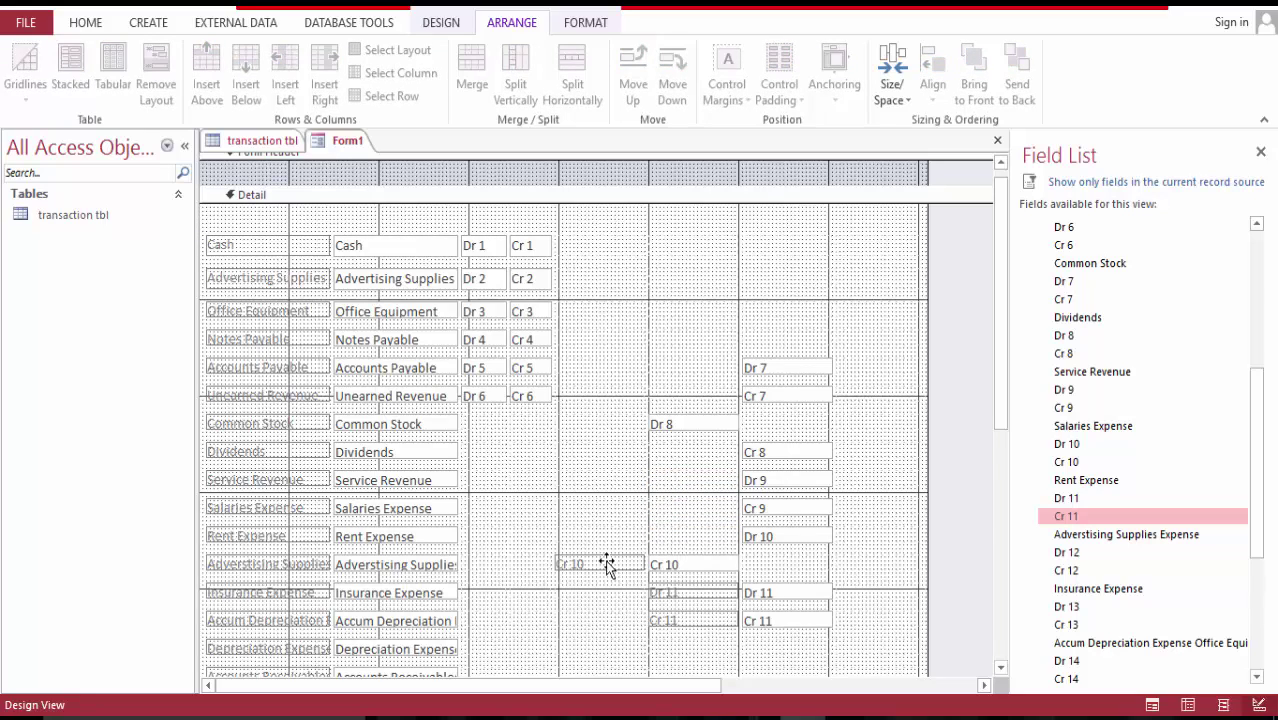
click(606, 564)
key(Delete)
click(669, 600)
key(Delete)
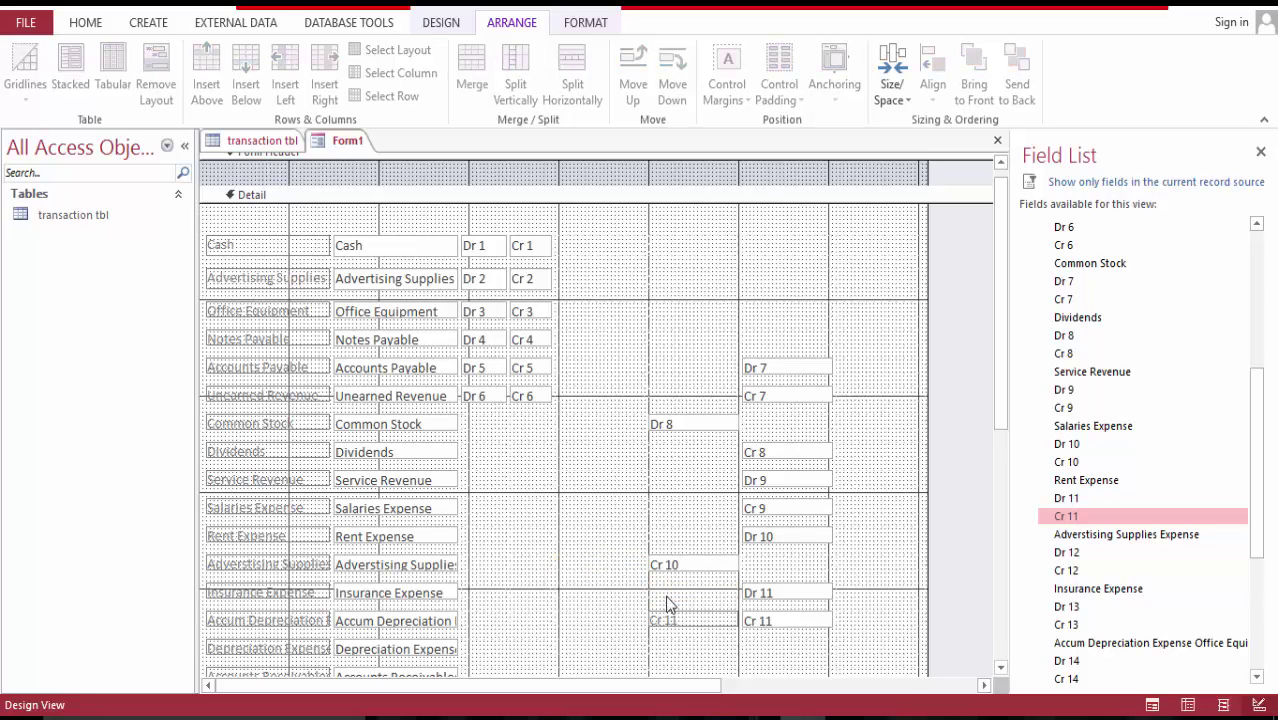
click(666, 621)
key(Delete)
- Place the Dr 7 text box in the layout cell beside Common Stock
drag(763, 372, 479, 424)
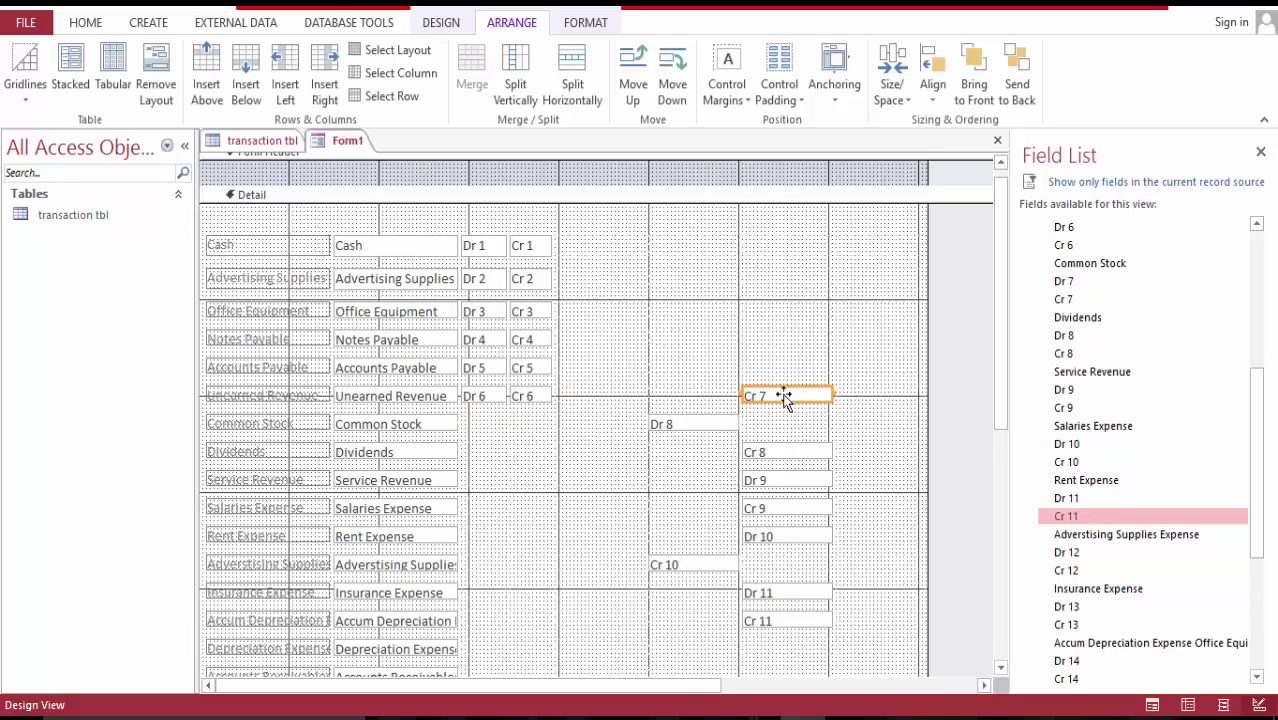